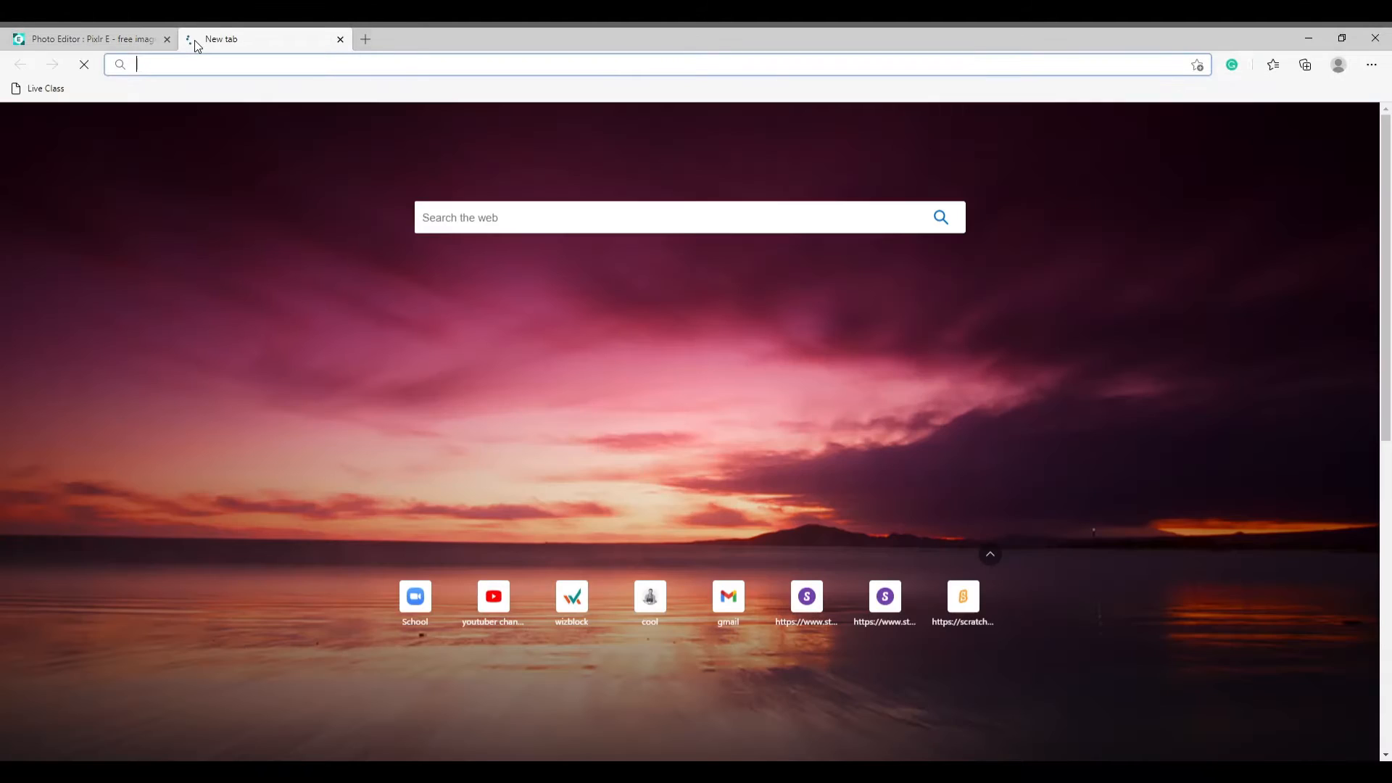
- Open YouTube and search for "logo which i can make for free youtube"
{"action": "left_click", "coordinate": [512, 630]}
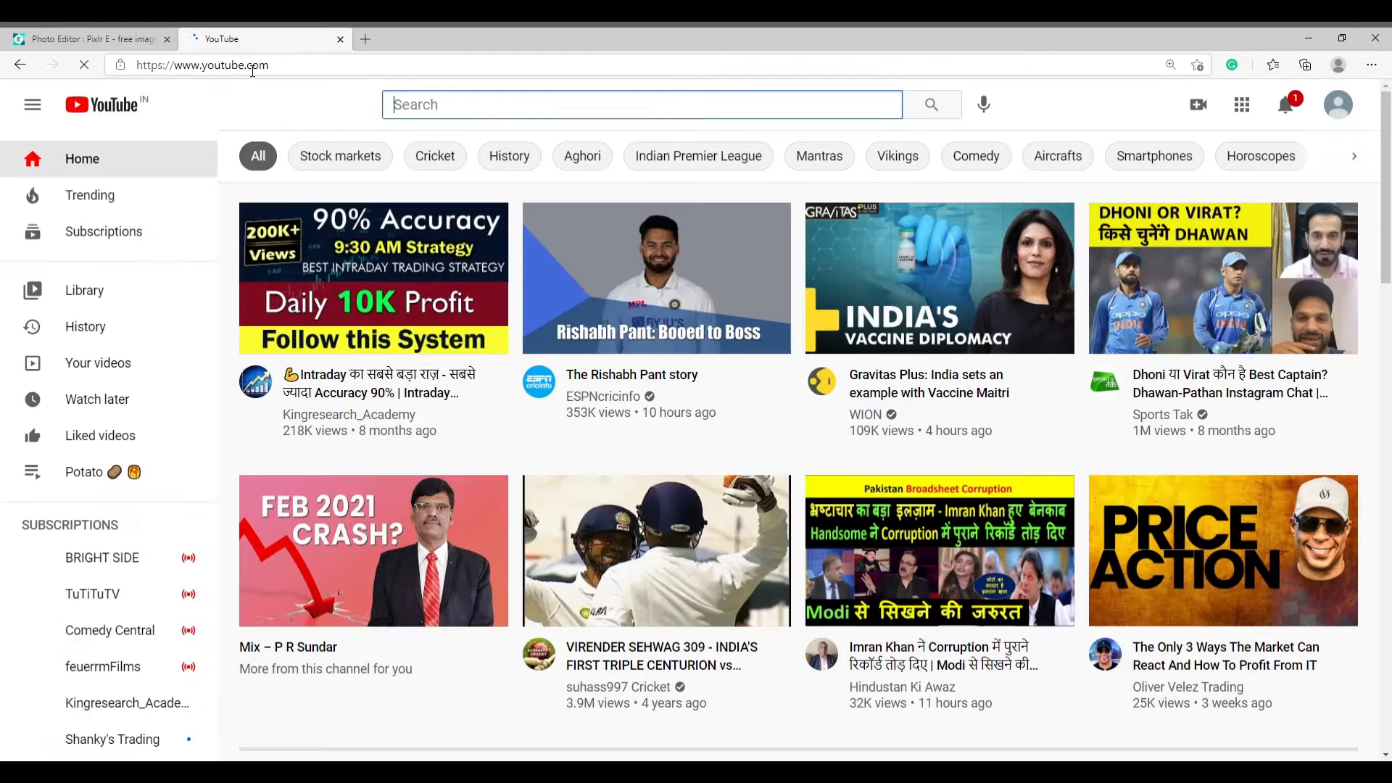
{"action": "type", "text": "Logo "}
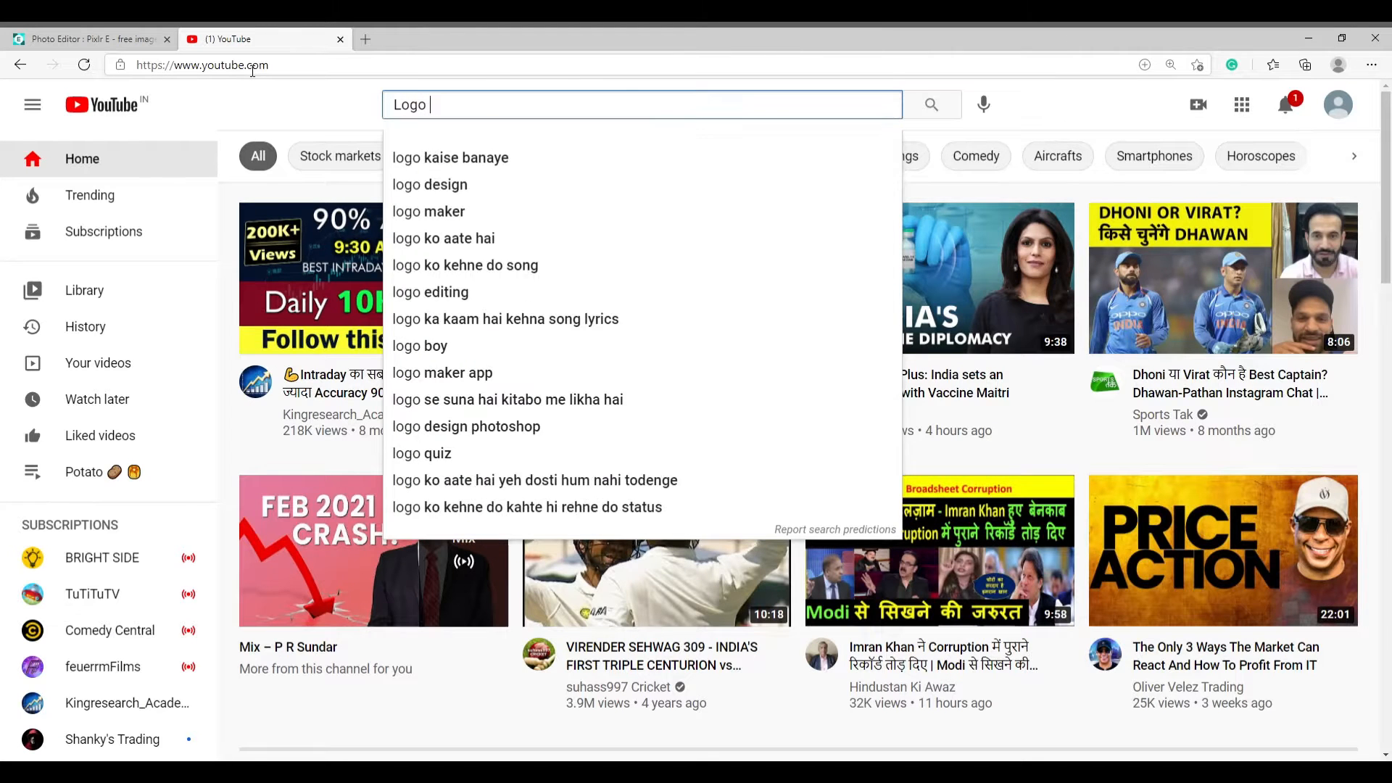
{"action": "type", "text": "Whu"}
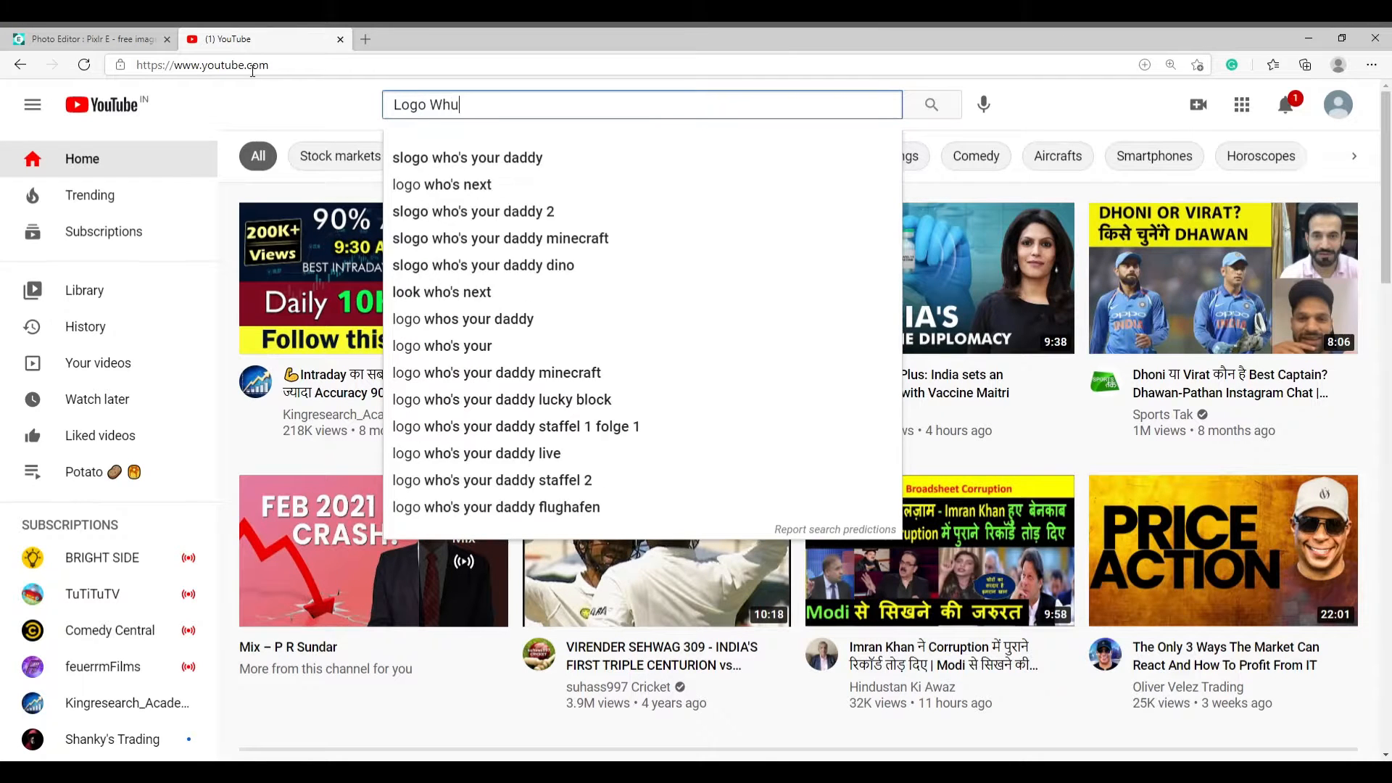
{"action": "key", "text": "BackSpace"}
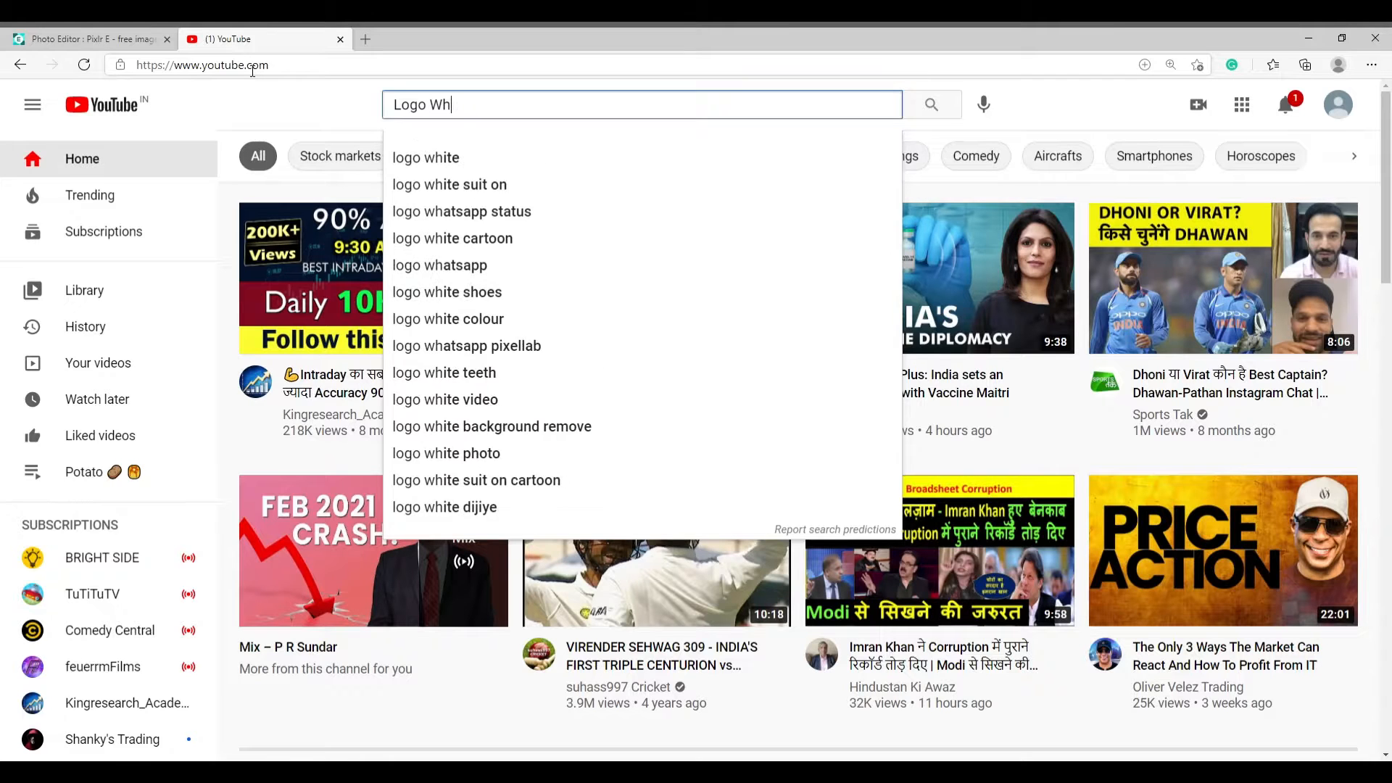
{"action": "type", "text": "ich"}
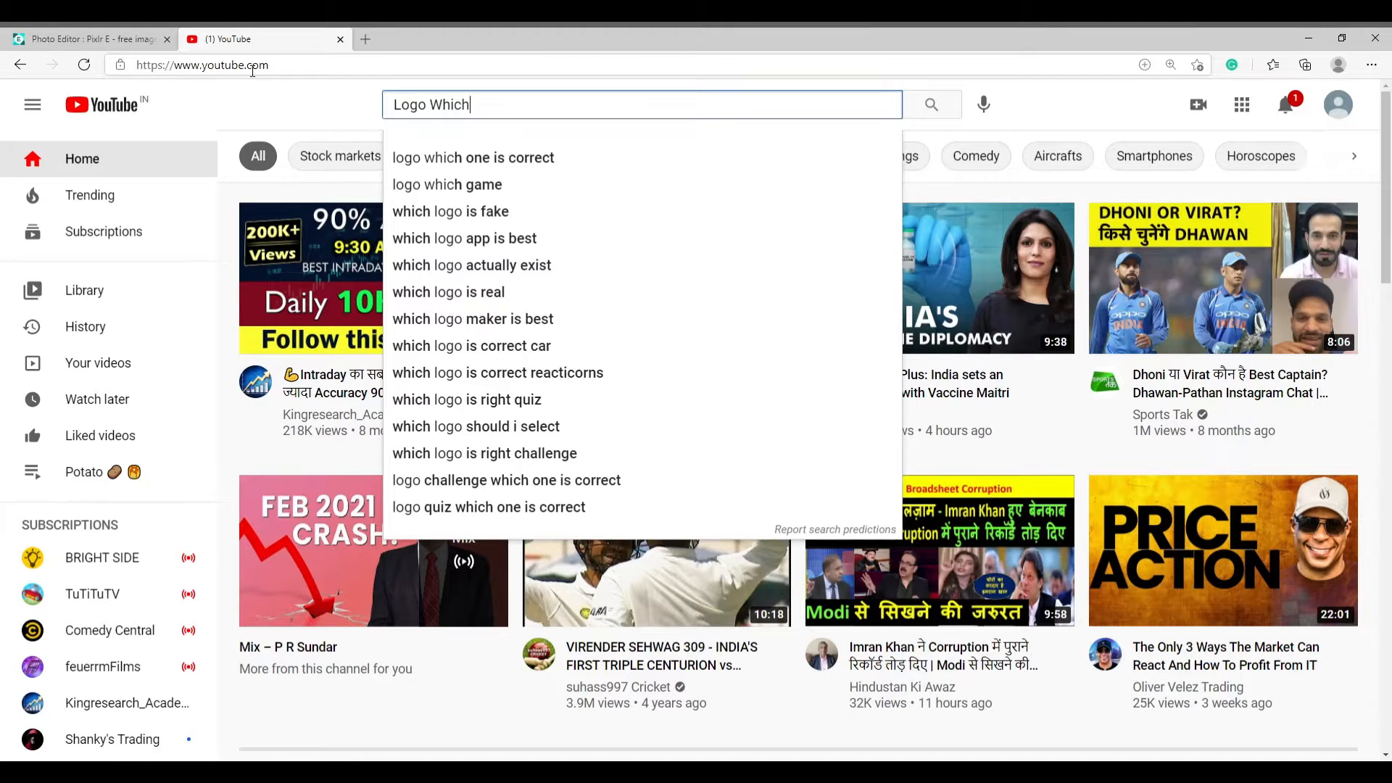
{"action": "type", "text": " I"}
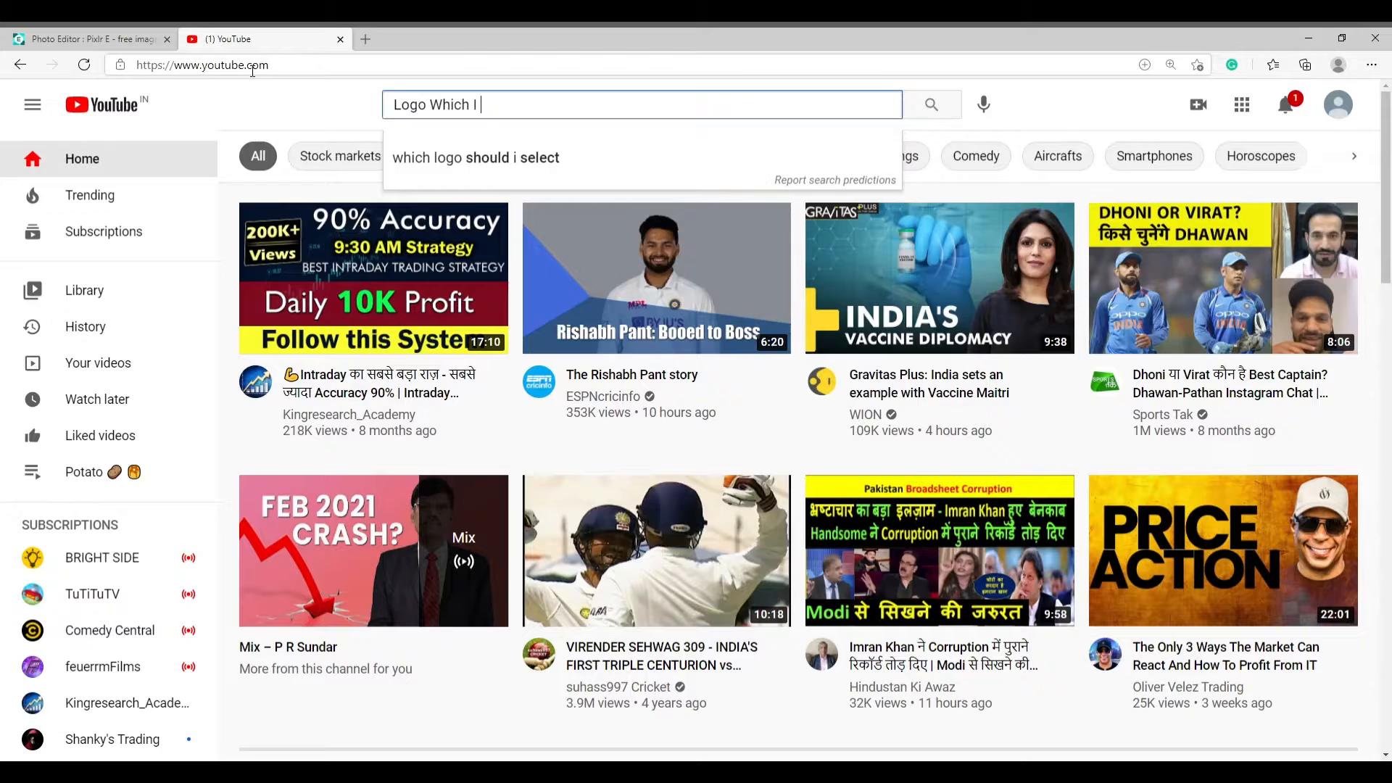
{"action": "type", "text": " C"}
{"action": "key", "text": "BackSpace"}
{"action": "type", "text": "Ca"}
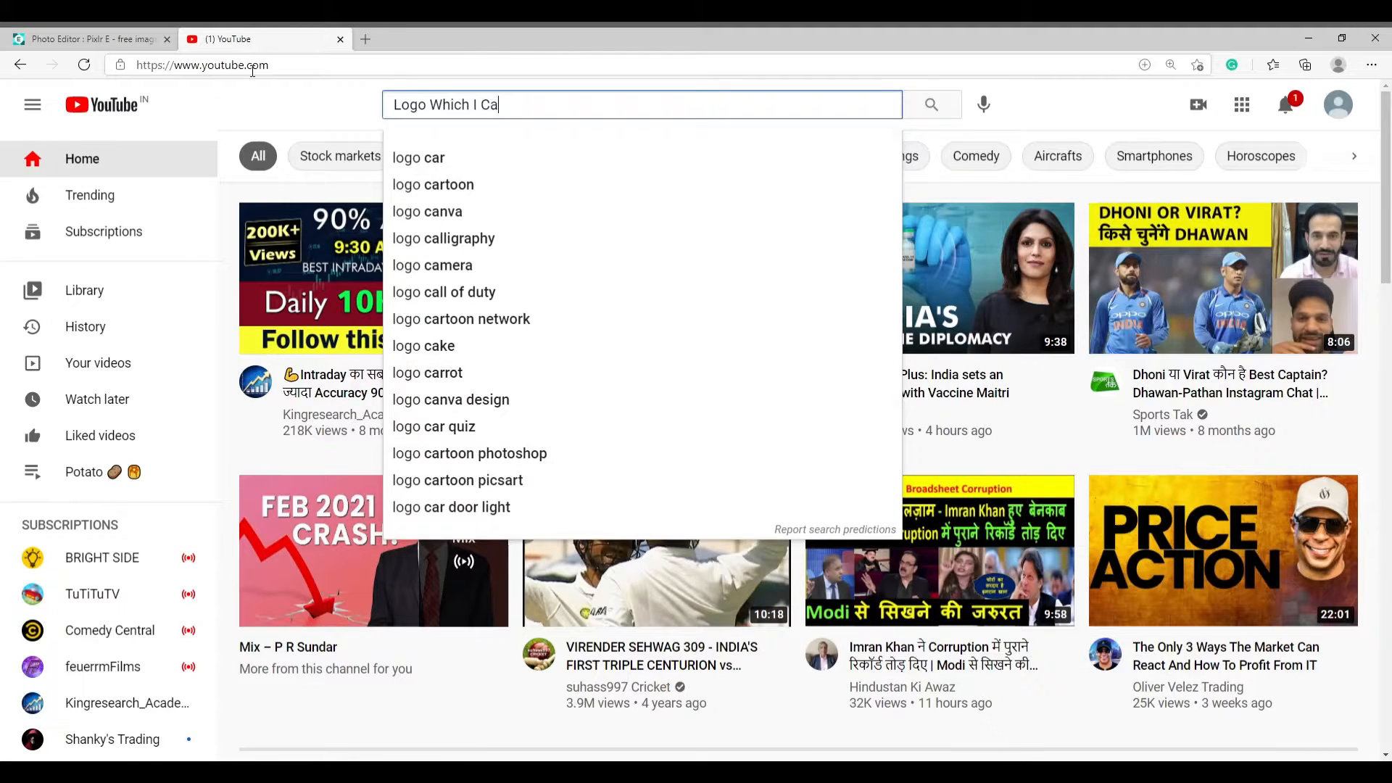
{"action": "type", "text": "n Mak"}
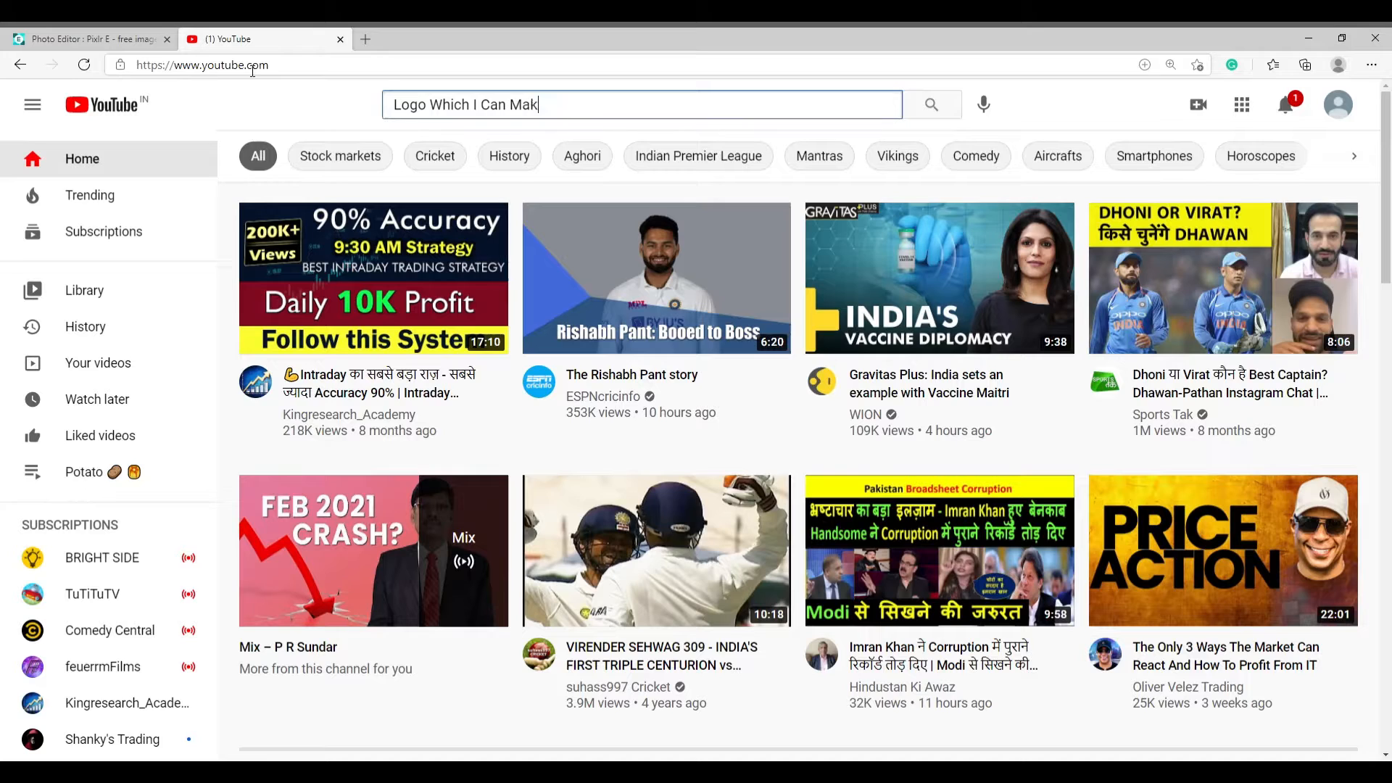
{"action": "type", "text": "e For "}
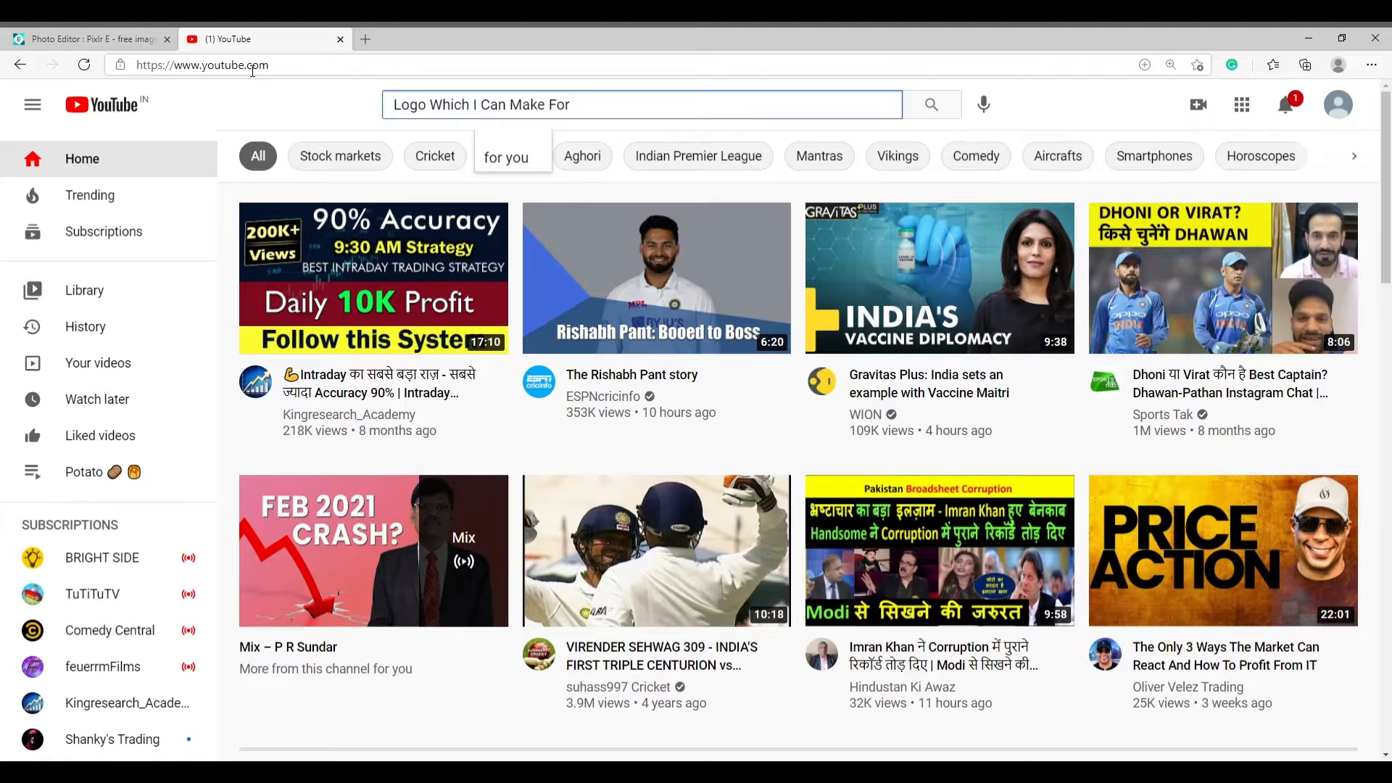
{"action": "type", "text": "Free"}
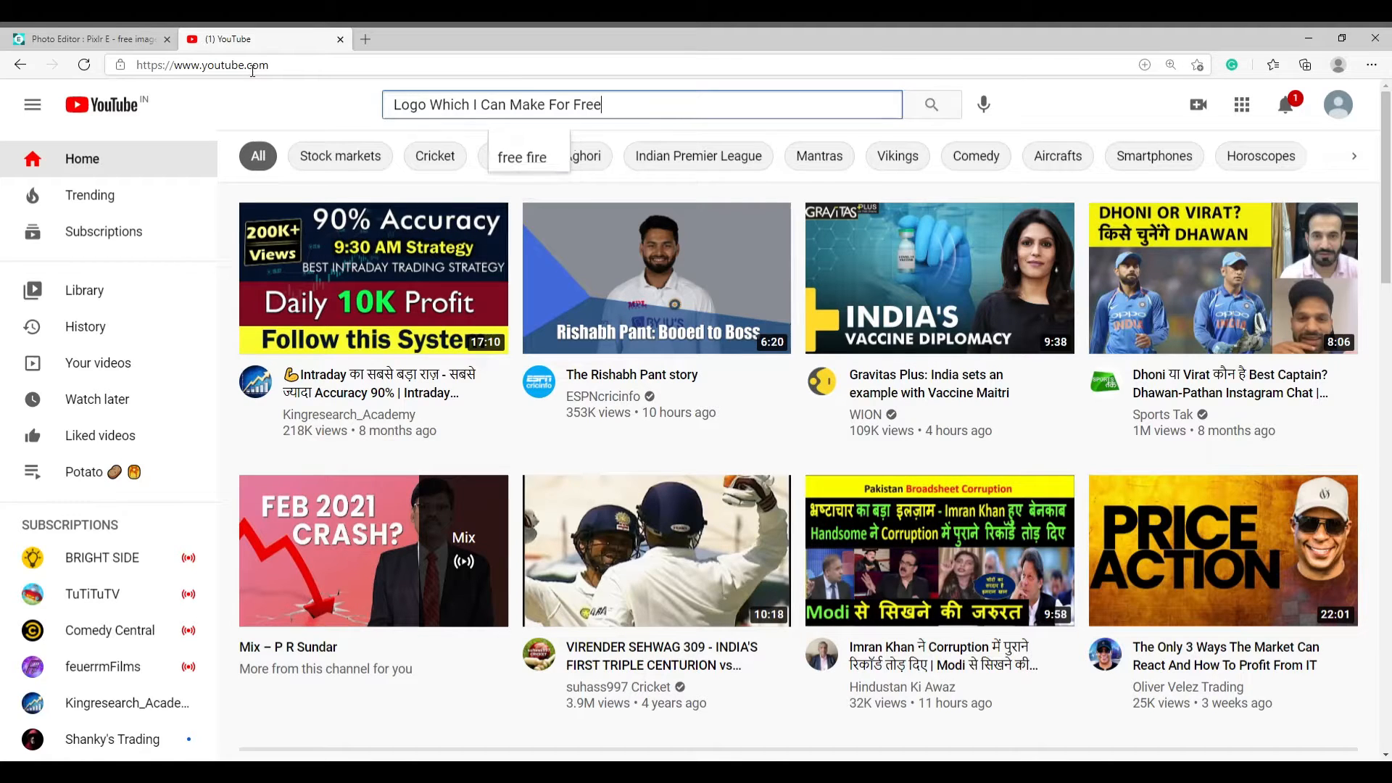
{"action": "type", "text": " Y"}
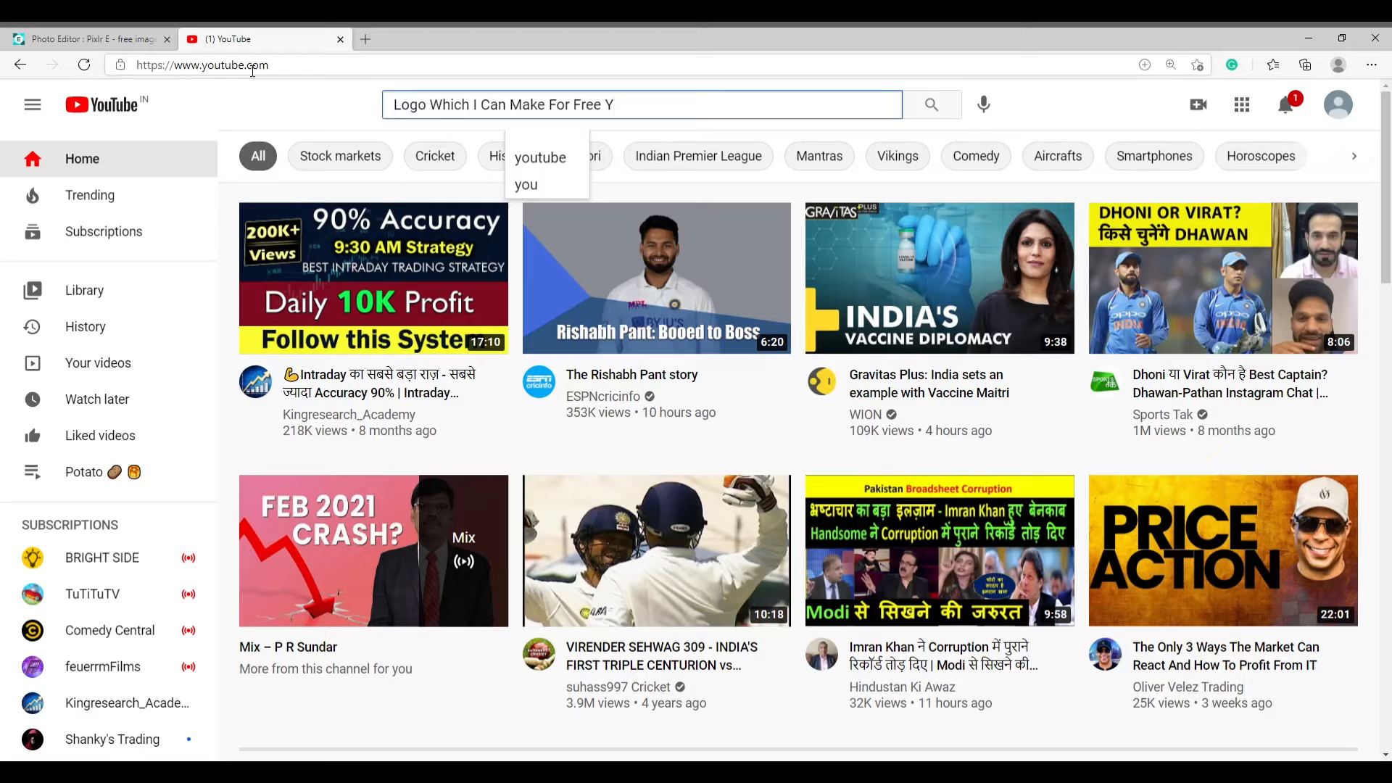
{"action": "type", "text": "p"}
{"action": "type", "text": "ou"}
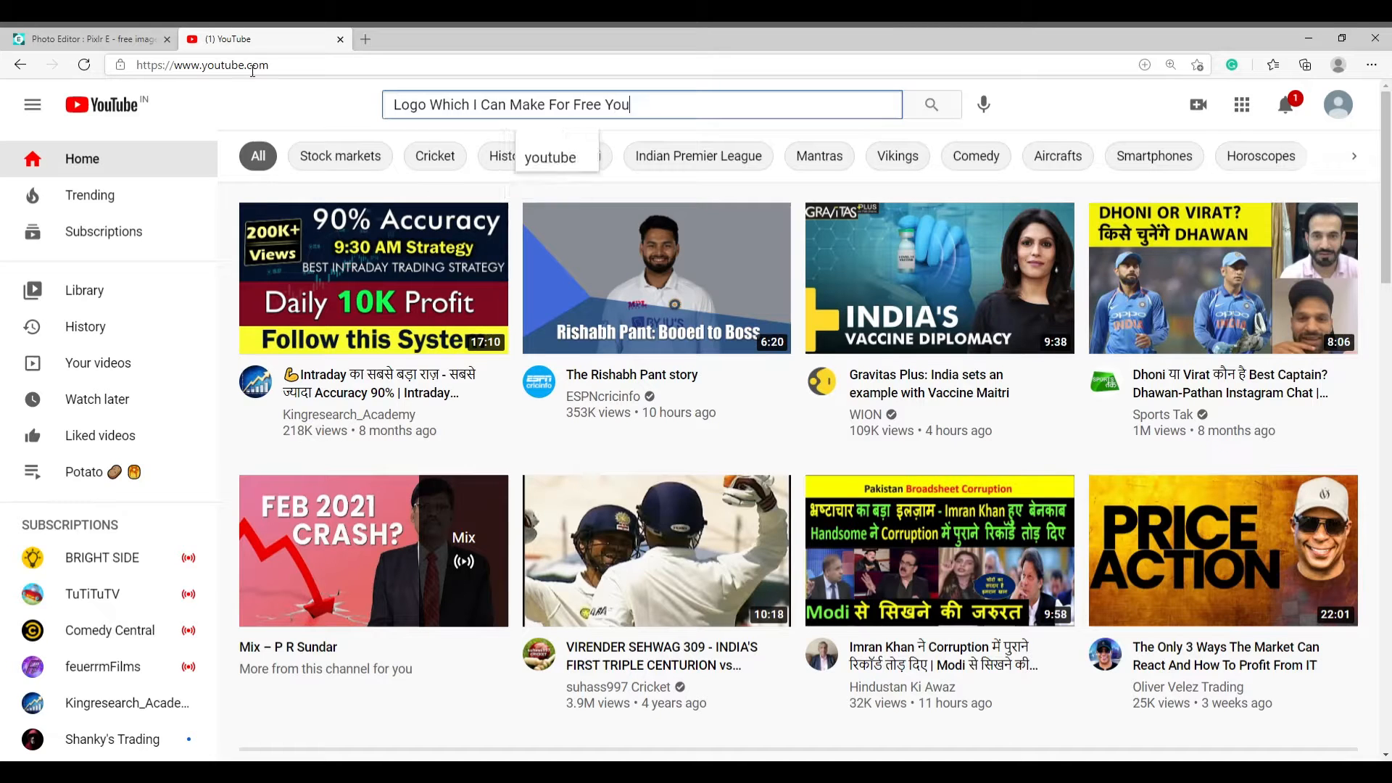
{"action": "left_click", "coordinate": [551, 159]}
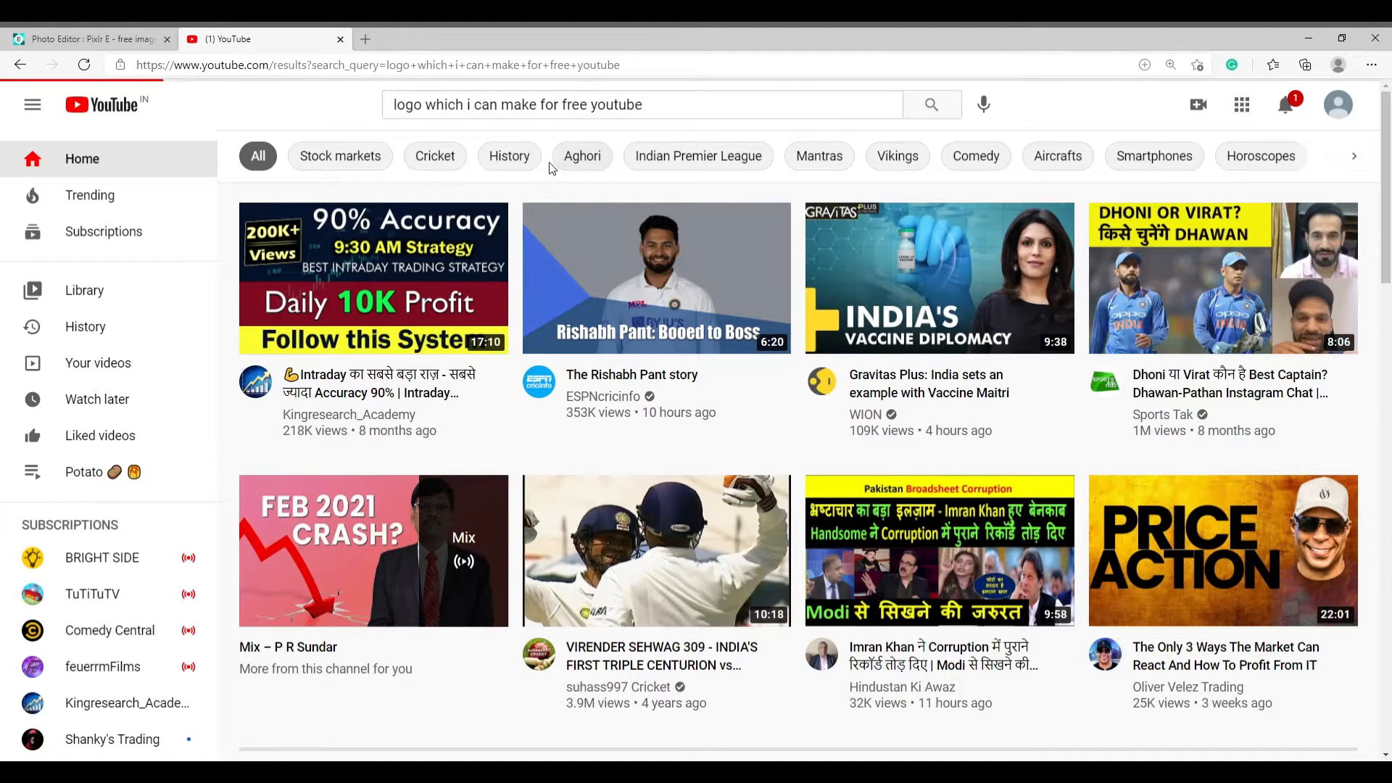
- Open the video "Make A FREE YouTube Logo! (2020)" from the search results and skip its opening ad
{"action": "scroll", "coordinate": [622, 488], "scroll_direction": "down", "scroll_amount": 1}
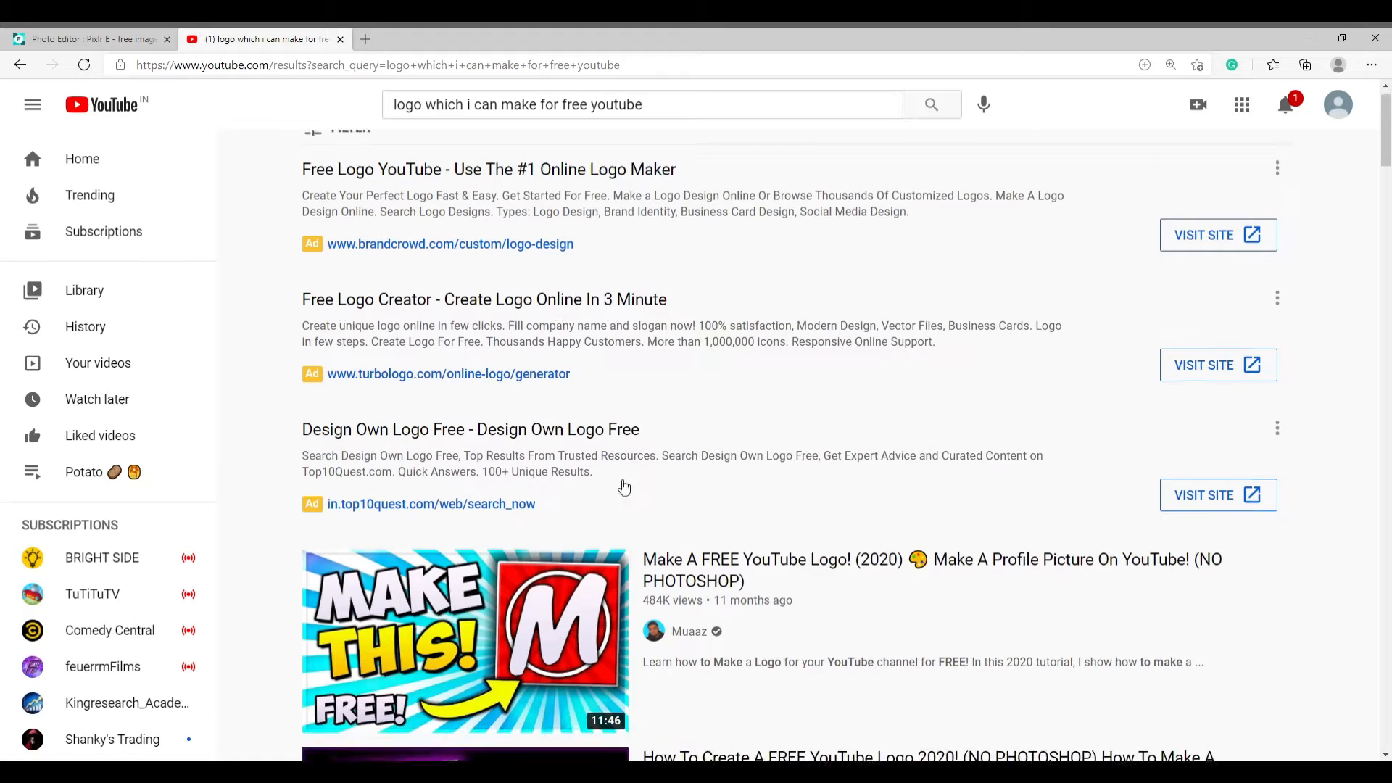
{"action": "left_click", "coordinate": [487, 564]}
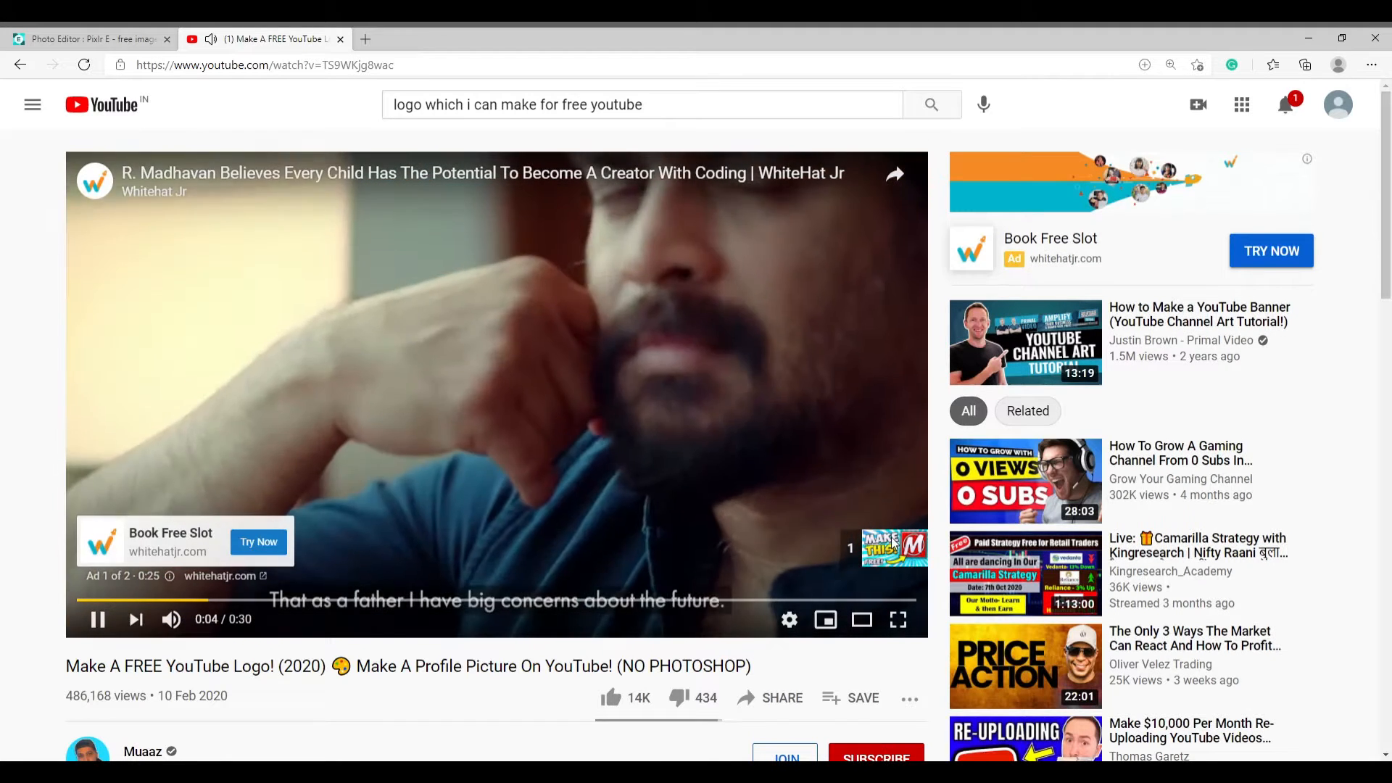
{"action": "left_click", "coordinate": [896, 548]}
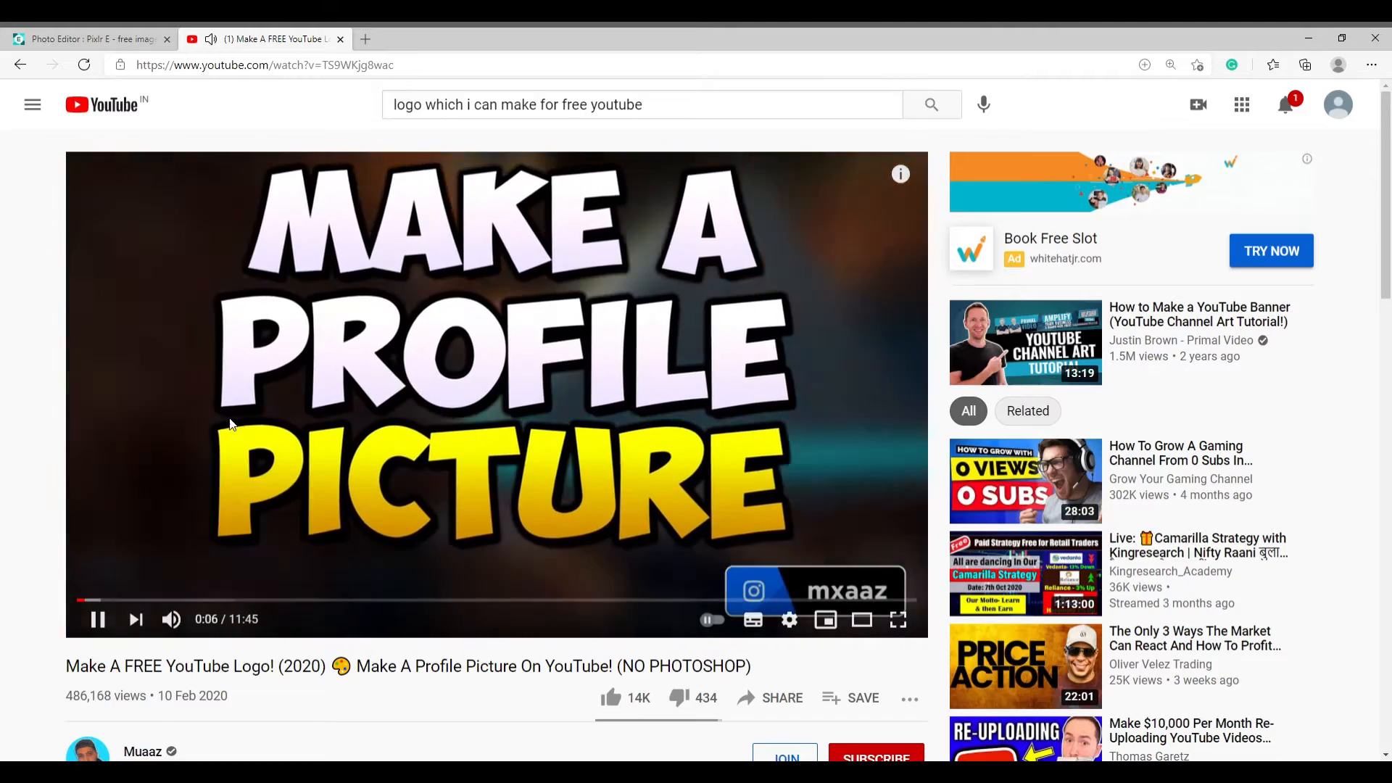
- Watch the video's introduction while glancing over the page, and pause it where the recommended website's address is shown
{"action": "scroll", "coordinate": [464, 580], "scroll_direction": "down", "scroll_amount": 4}
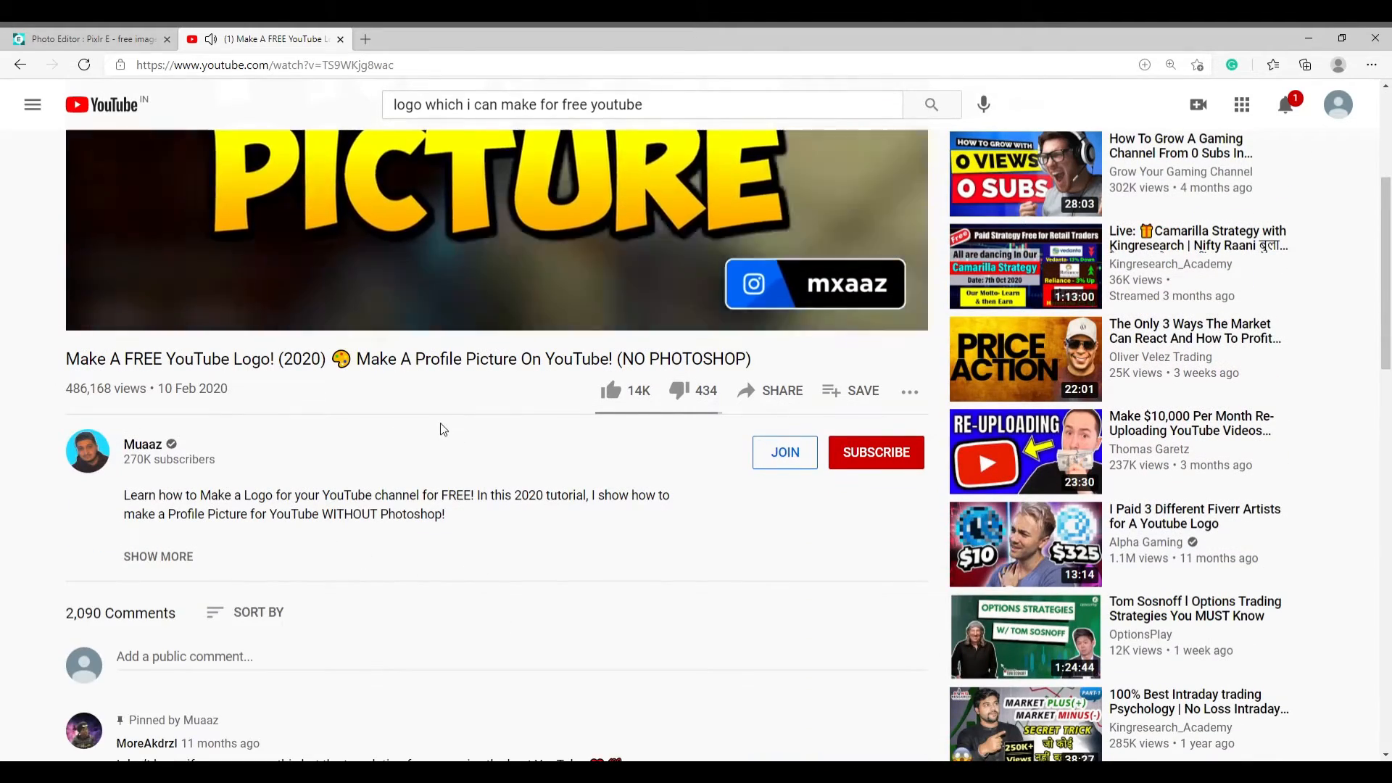
{"action": "scroll", "coordinate": [580, 261], "scroll_direction": "up", "scroll_amount": 4}
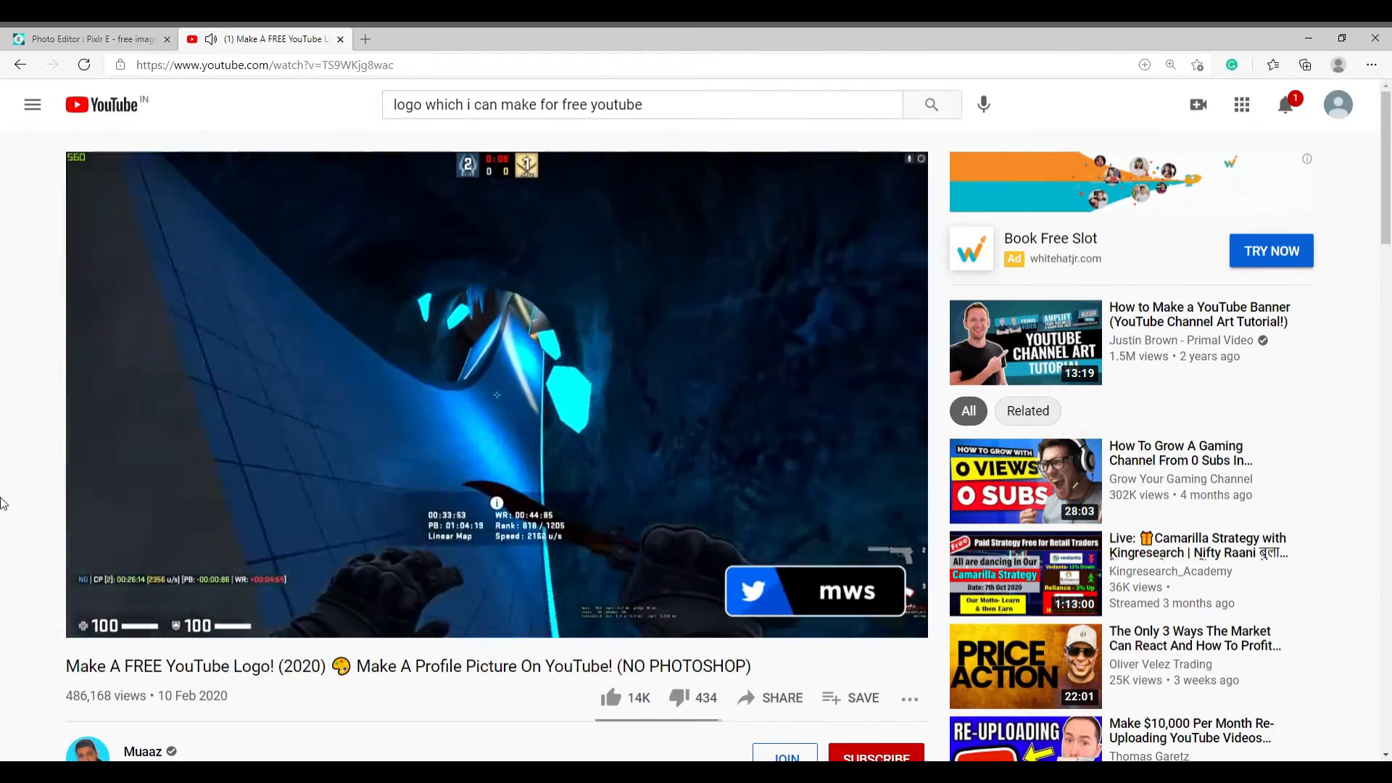
{"action": "scroll", "coordinate": [518, 656], "scroll_direction": "down", "scroll_amount": 4}
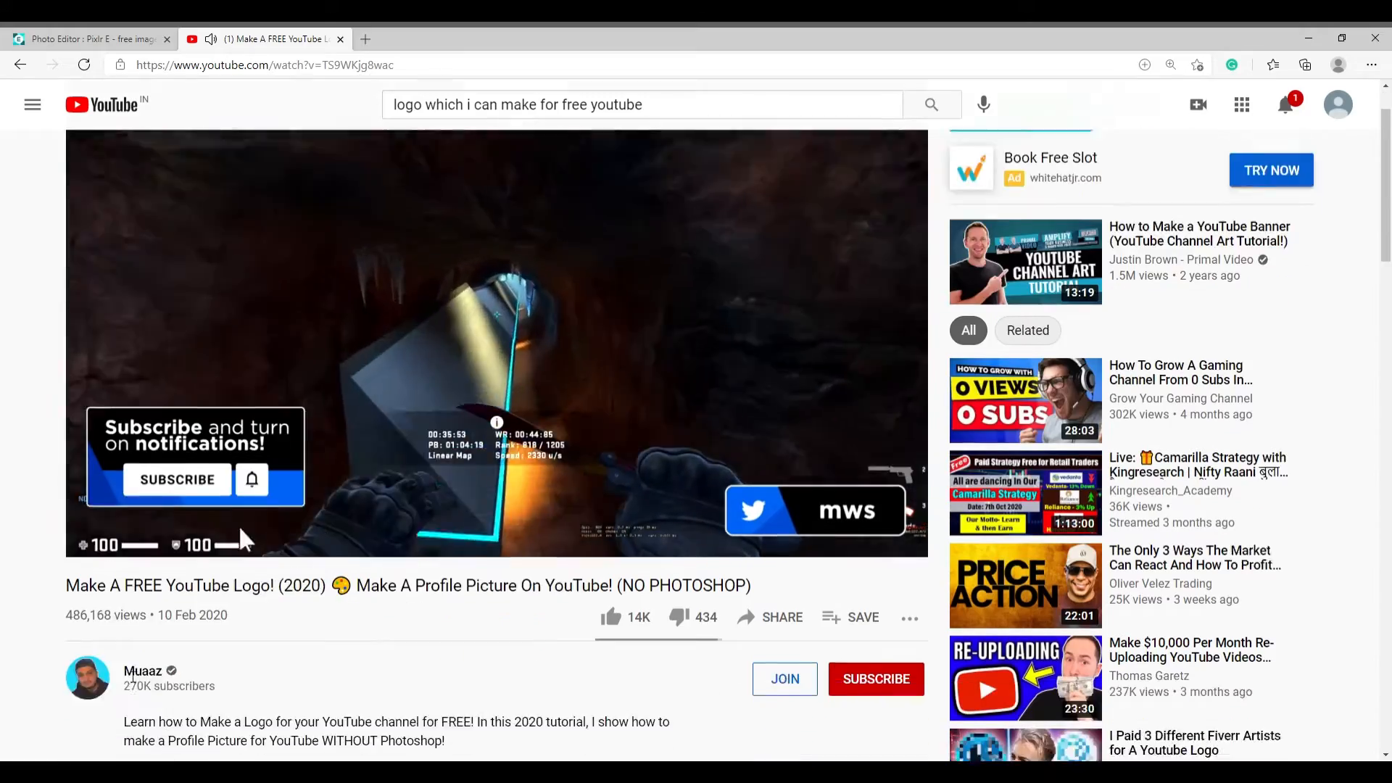
{"action": "scroll", "coordinate": [518, 656], "scroll_direction": "down", "scroll_amount": 4}
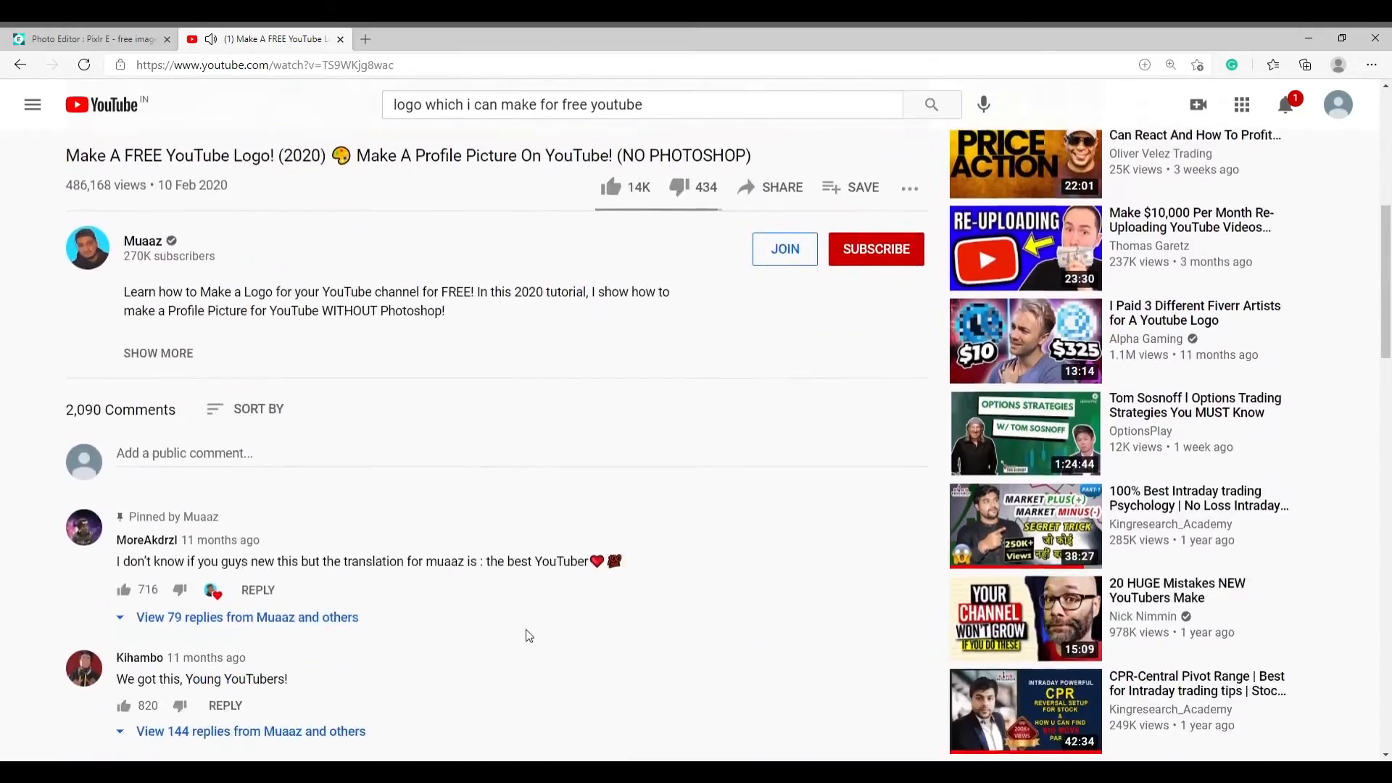
{"action": "scroll", "coordinate": [525, 631], "scroll_direction": "up", "scroll_amount": 8}
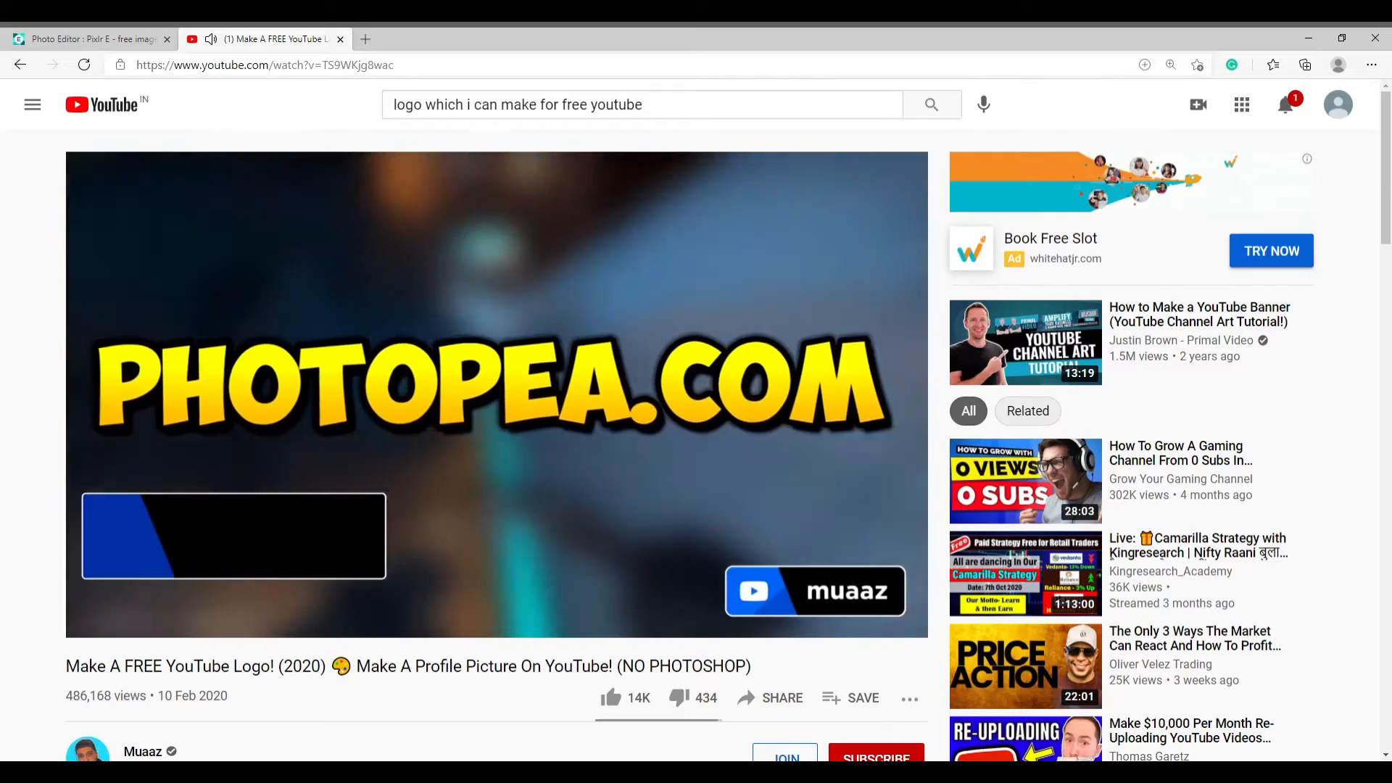
{"action": "left_click", "coordinate": [506, 547]}
- Expand the video's description and read through it for a link to the recommended logo-making website
{"action": "scroll", "coordinate": [230, 542], "scroll_direction": "down", "scroll_amount": 4}
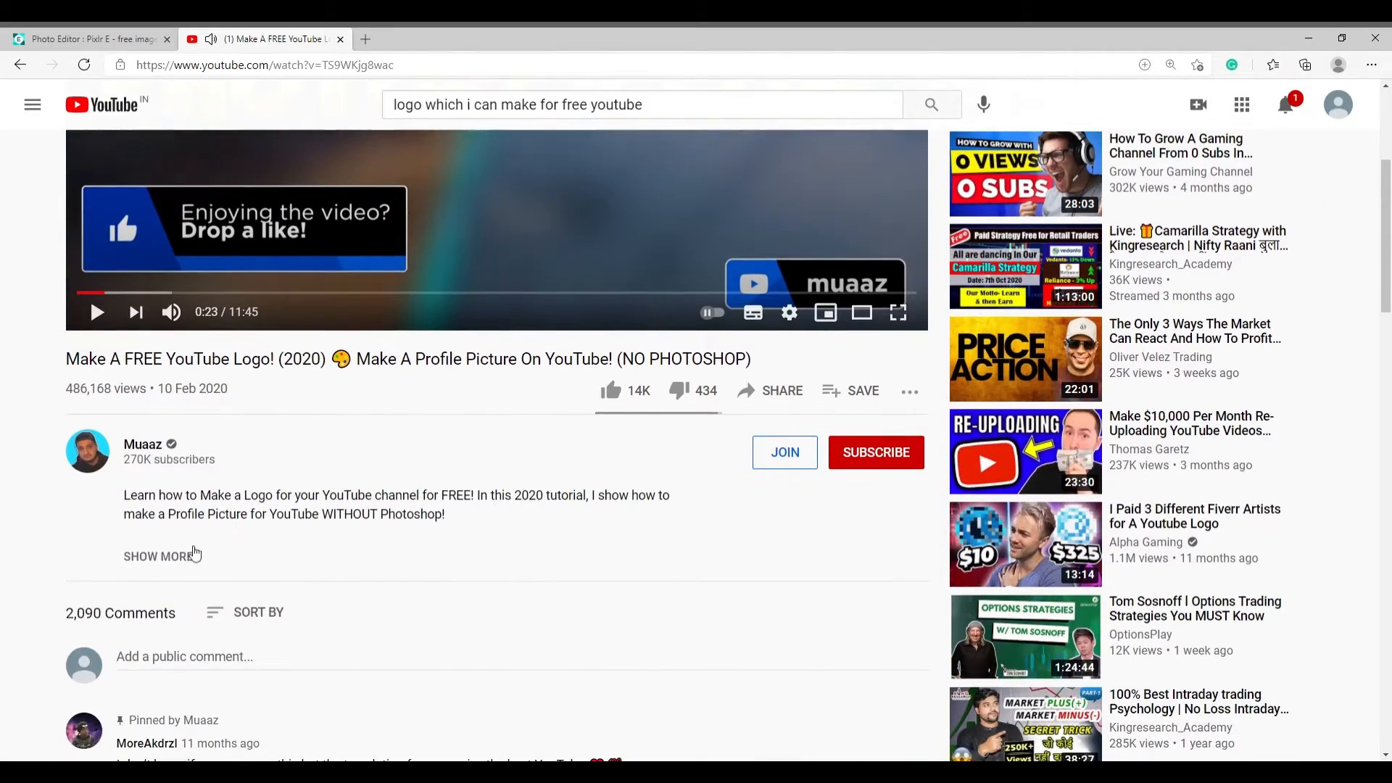
{"action": "left_click", "coordinate": [169, 568]}
{"action": "scroll", "coordinate": [169, 565], "scroll_direction": "down", "scroll_amount": 3}
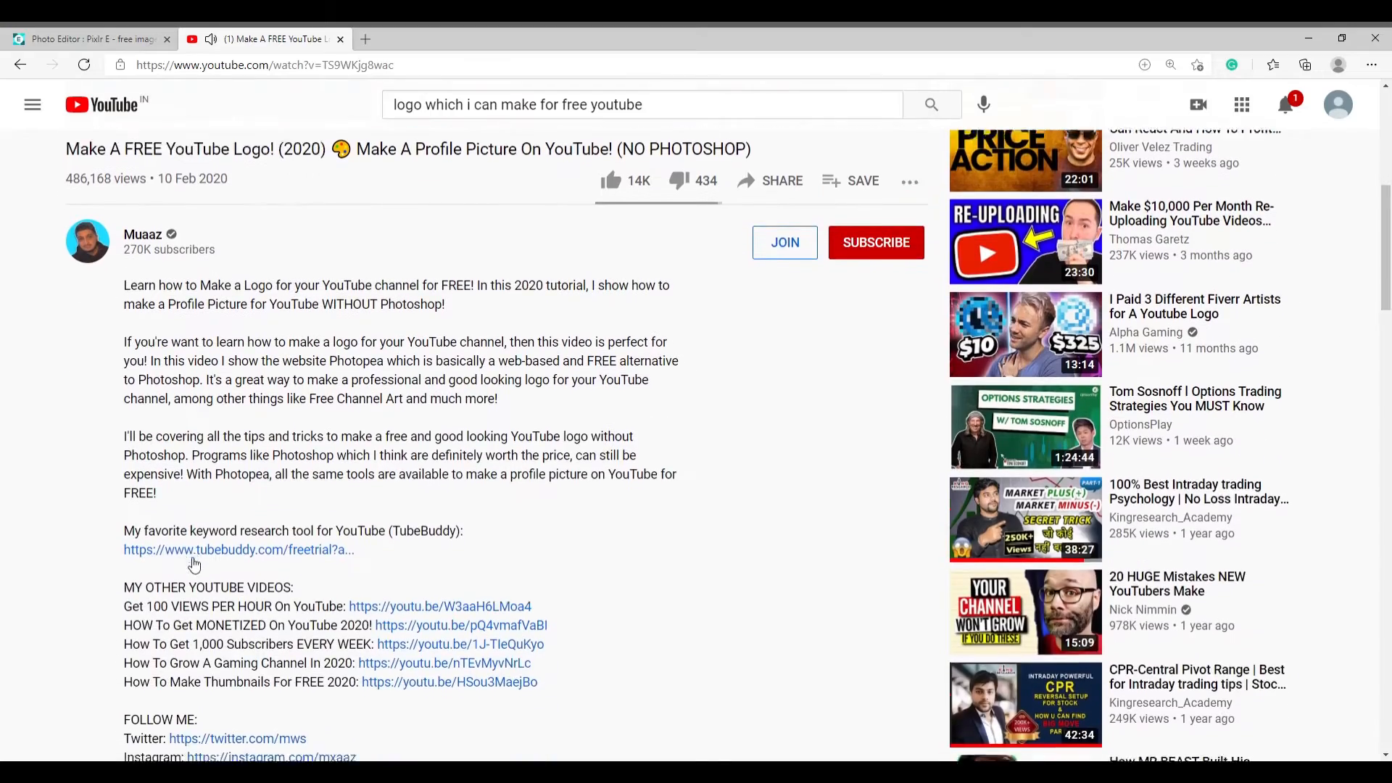
{"action": "scroll", "coordinate": [227, 552], "scroll_direction": "down", "scroll_amount": 3}
{"action": "scroll", "coordinate": [293, 548], "scroll_direction": "down", "scroll_amount": 3}
{"action": "scroll", "coordinate": [376, 550], "scroll_direction": "up", "scroll_amount": 8}
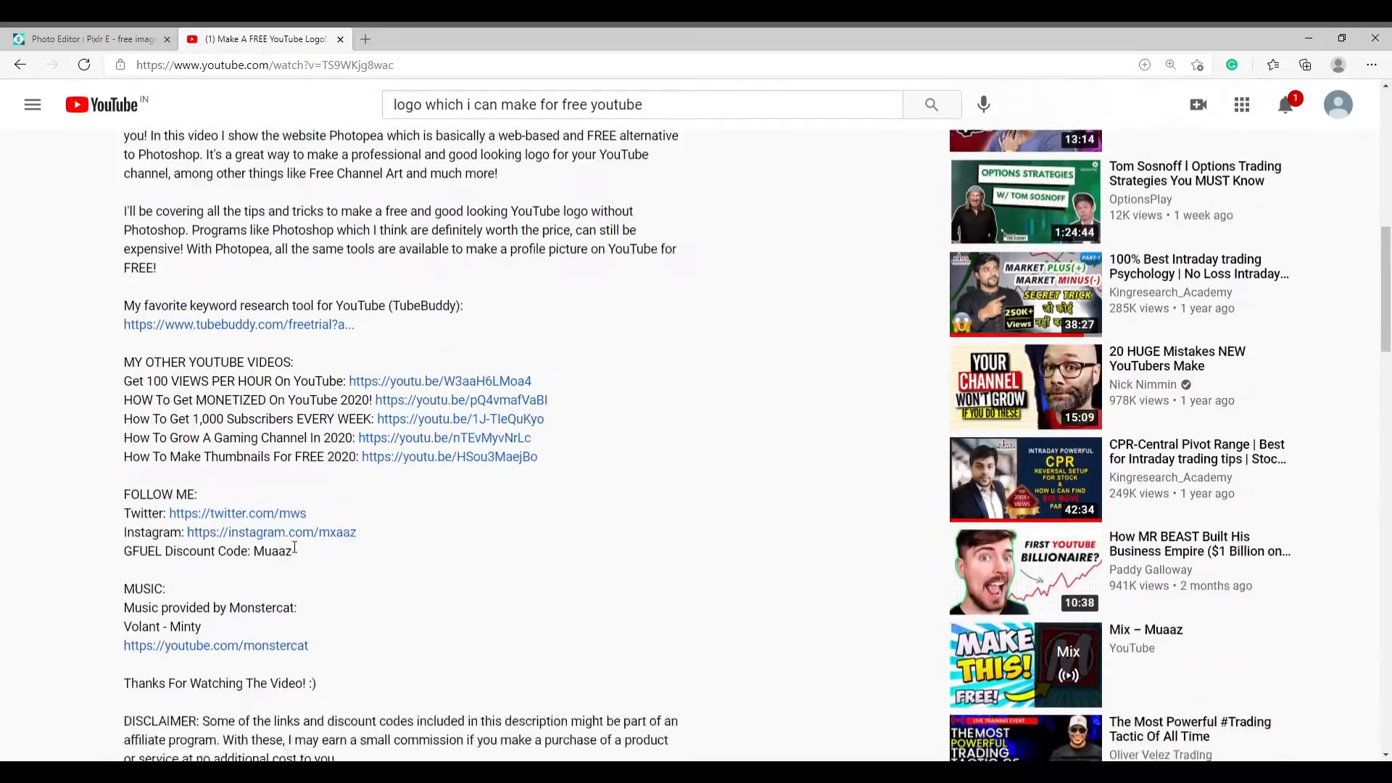
{"action": "scroll", "coordinate": [382, 510], "scroll_direction": "up", "scroll_amount": 3}
{"action": "scroll", "coordinate": [384, 512], "scroll_direction": "down", "scroll_amount": 2}
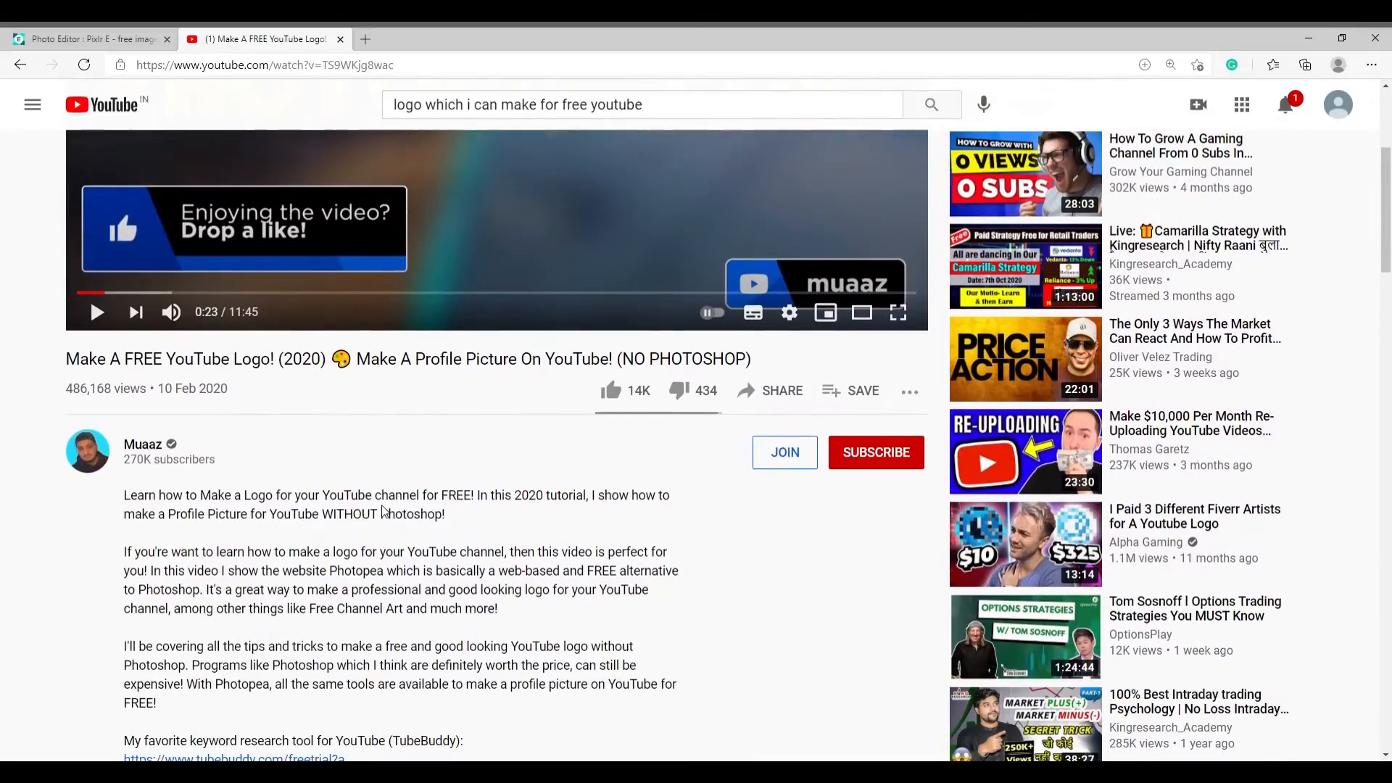
{"action": "scroll", "coordinate": [301, 515], "scroll_direction": "down", "scroll_amount": 3}
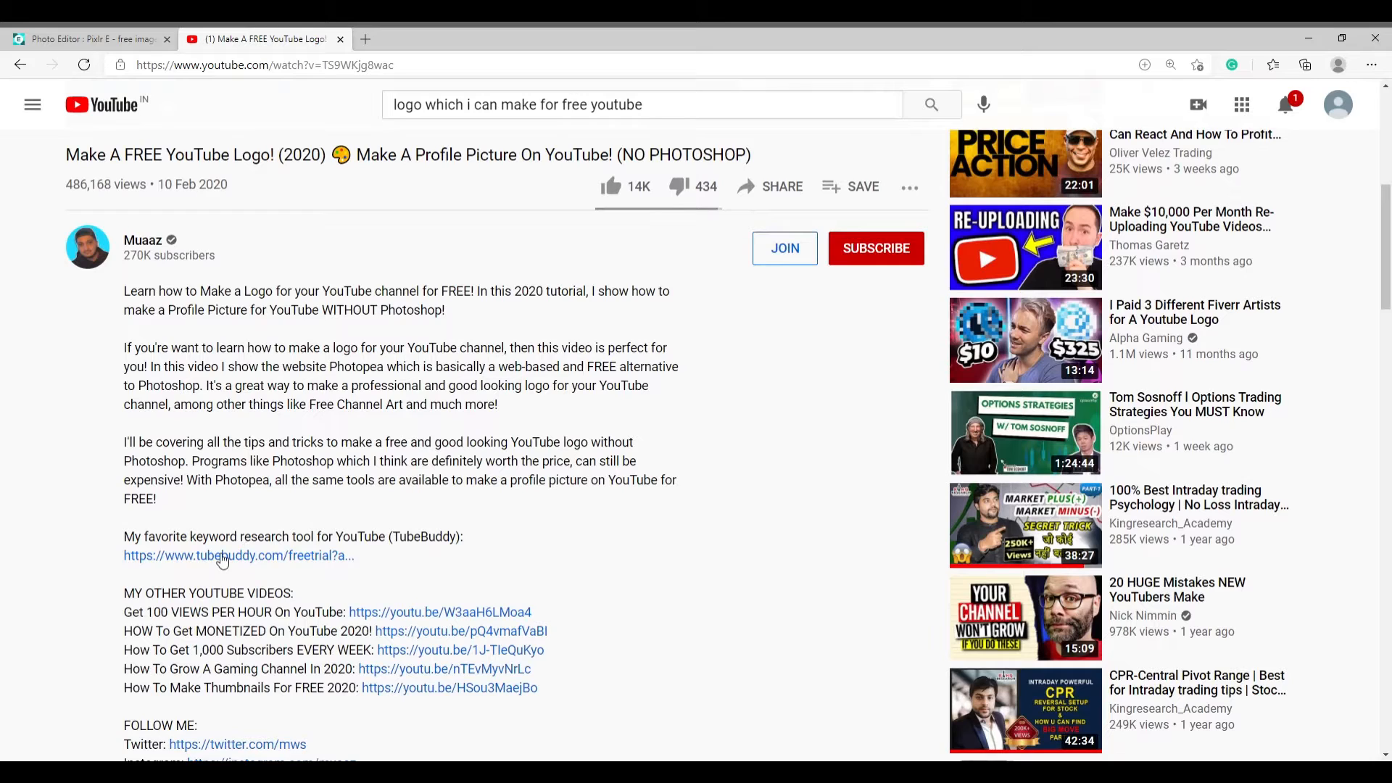
- Check the TubeBuddy link and close its tab, then examine the rest of the description, the comments and the paused video frame
{"action": "left_click", "coordinate": [306, 554]}
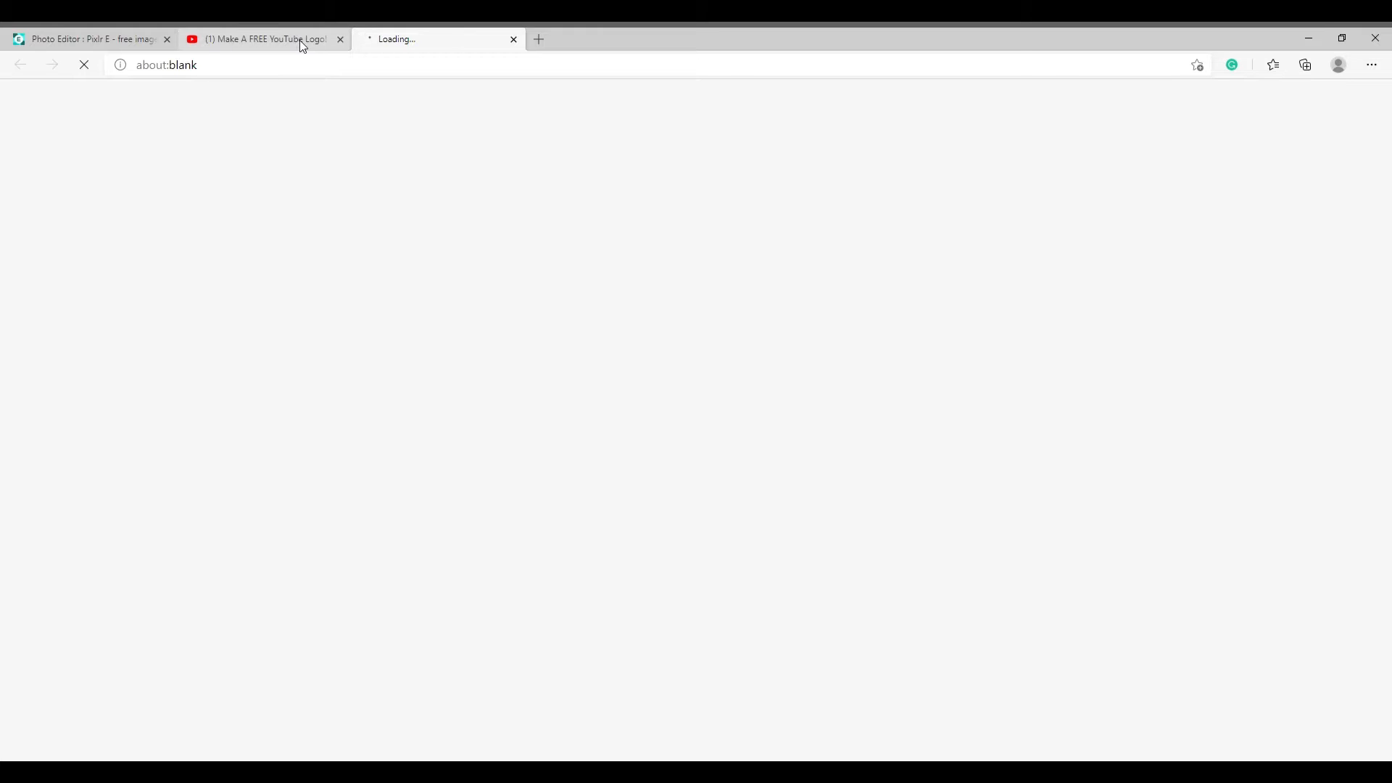
{"action": "left_click", "coordinate": [513, 39]}
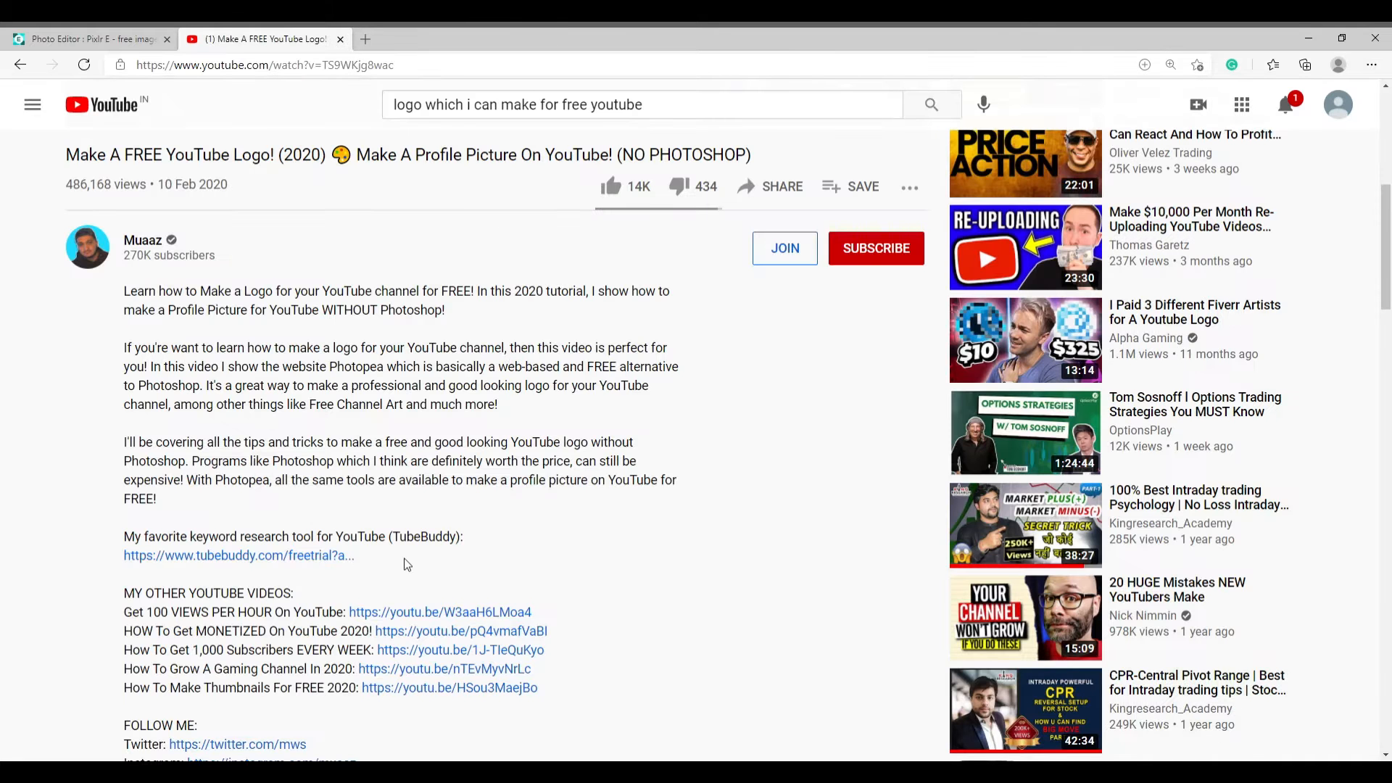
{"action": "scroll", "coordinate": [347, 666], "scroll_direction": "down", "scroll_amount": 3}
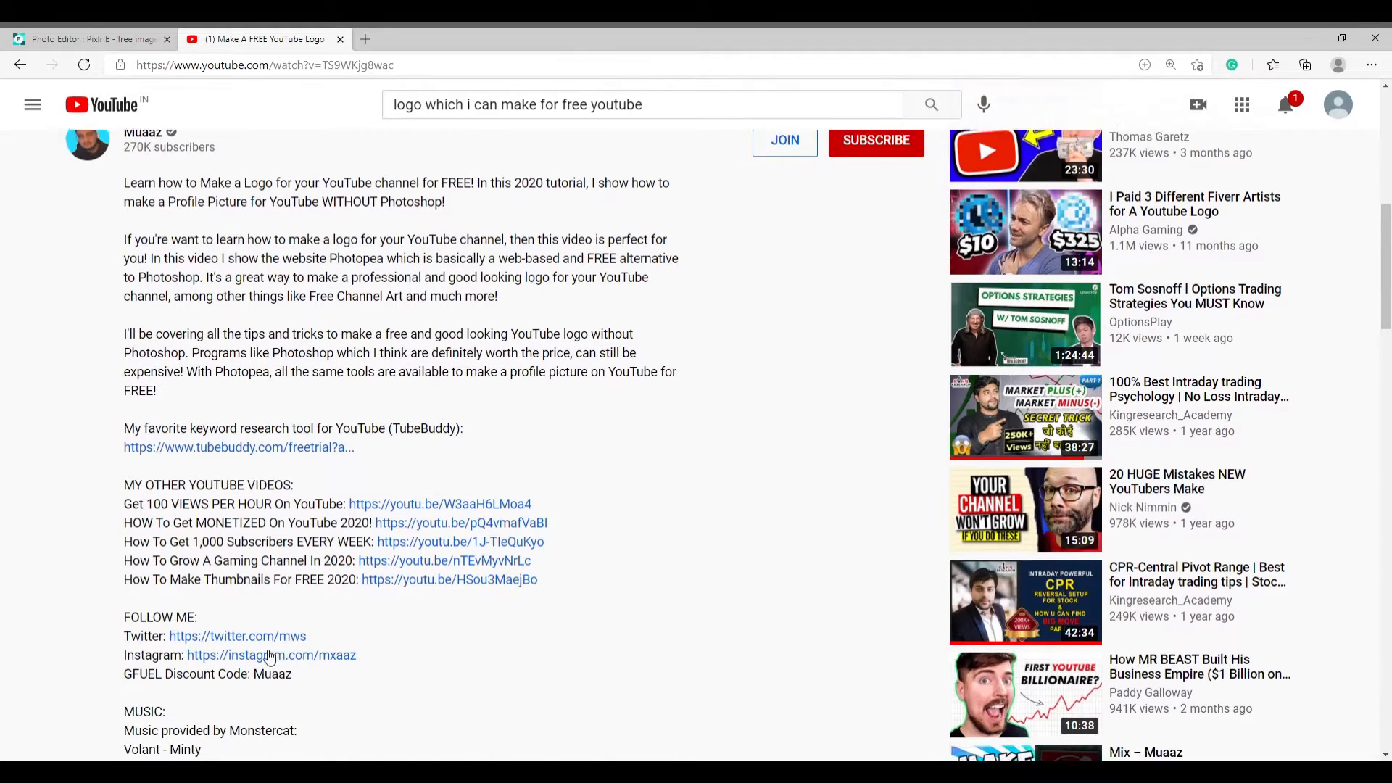
{"action": "scroll", "coordinate": [231, 653], "scroll_direction": "down", "scroll_amount": 7}
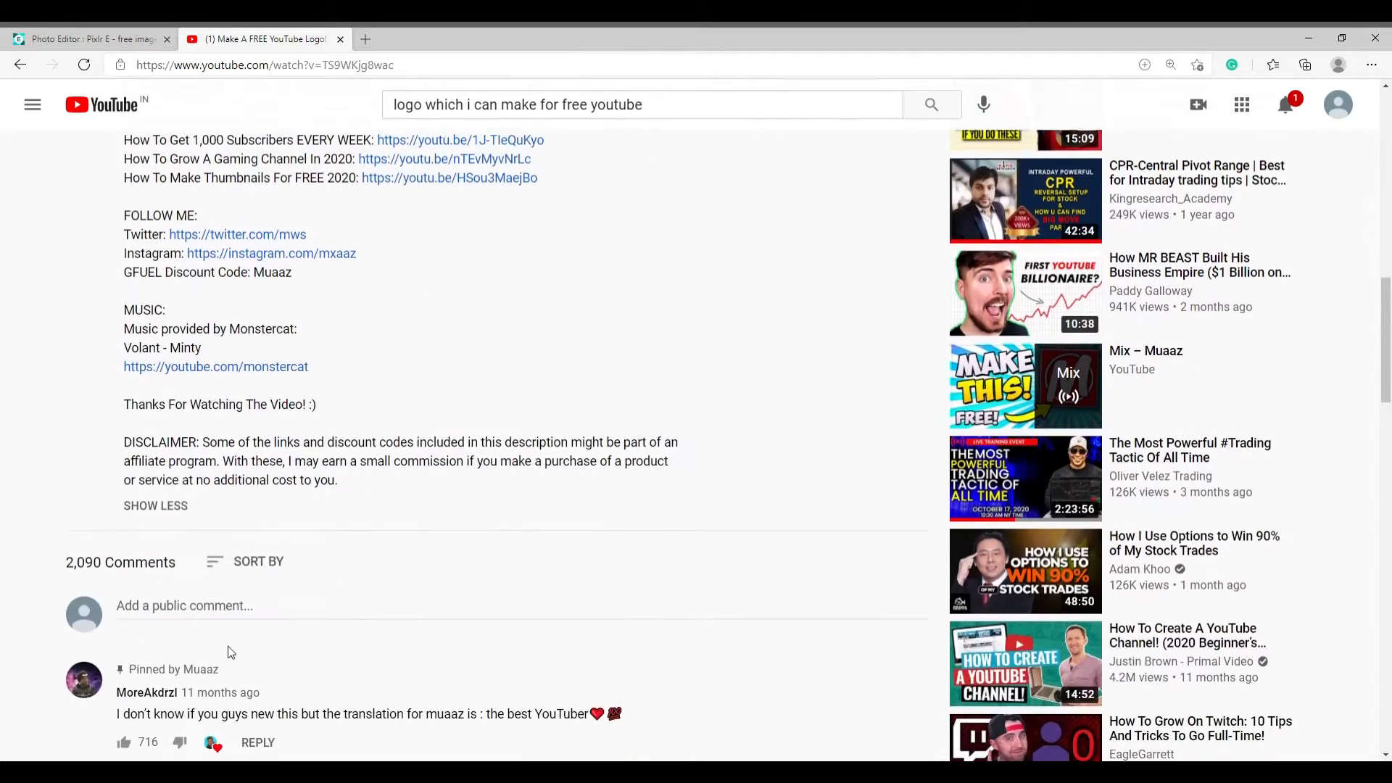
{"action": "scroll", "coordinate": [148, 500], "scroll_direction": "down", "scroll_amount": 4}
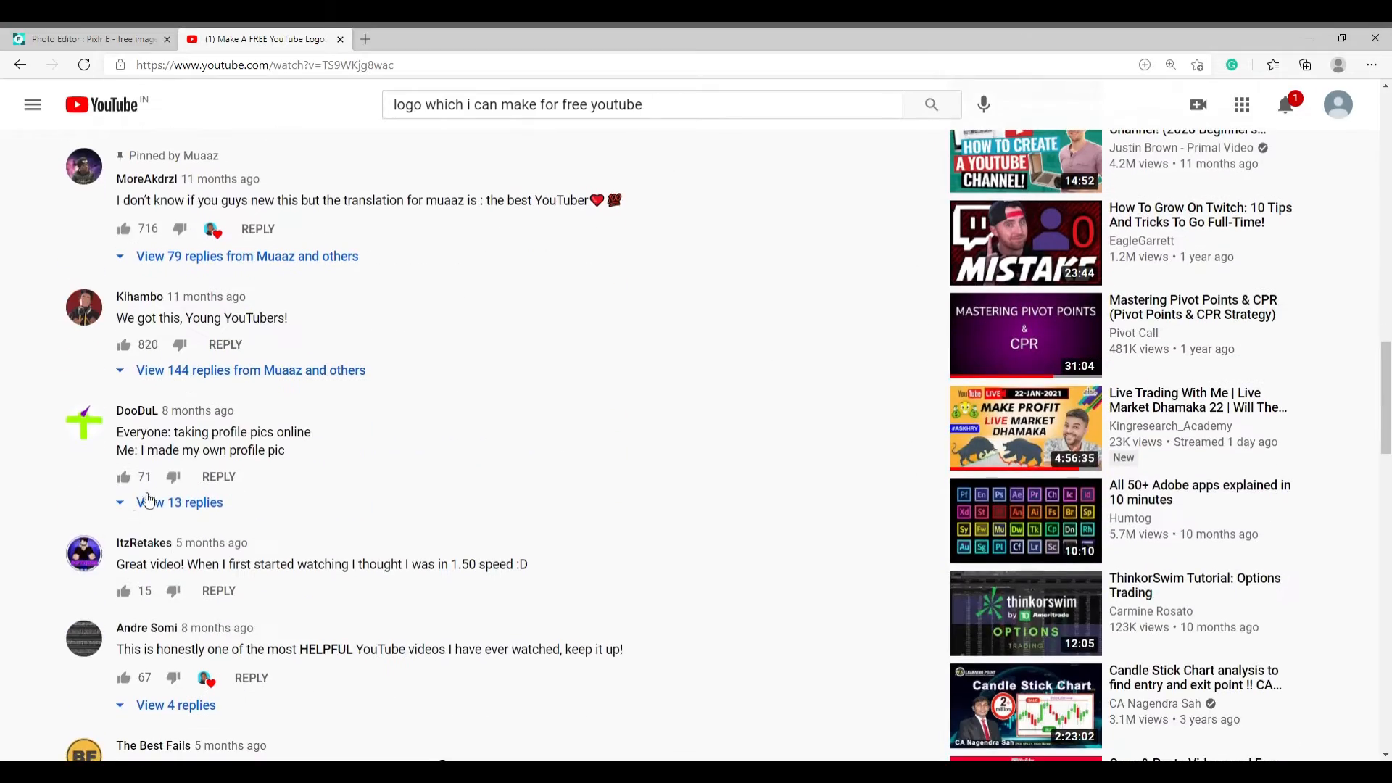
{"action": "scroll", "coordinate": [293, 475], "scroll_direction": "up", "scroll_amount": 20}
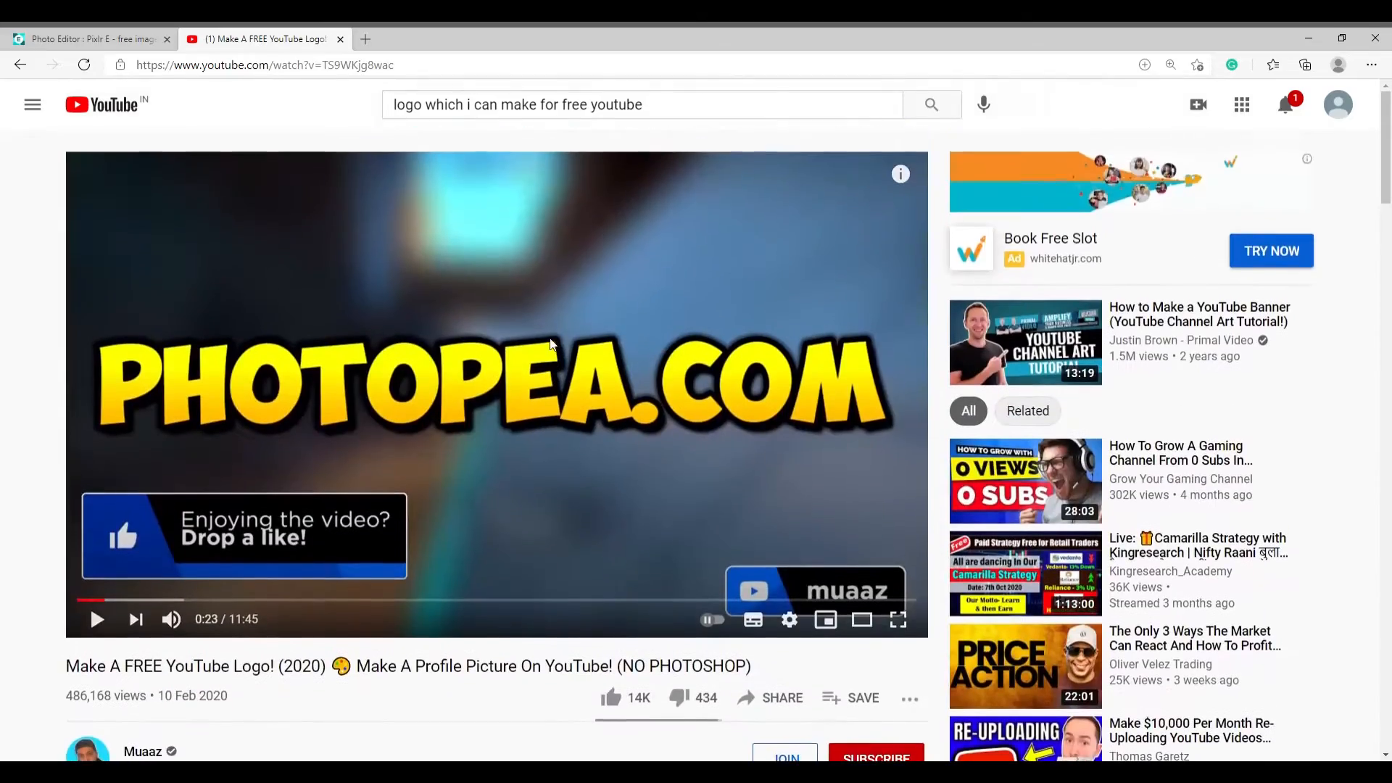
{"action": "left_click", "coordinate": [551, 345]}
{"action": "left_click", "coordinate": [551, 345]}
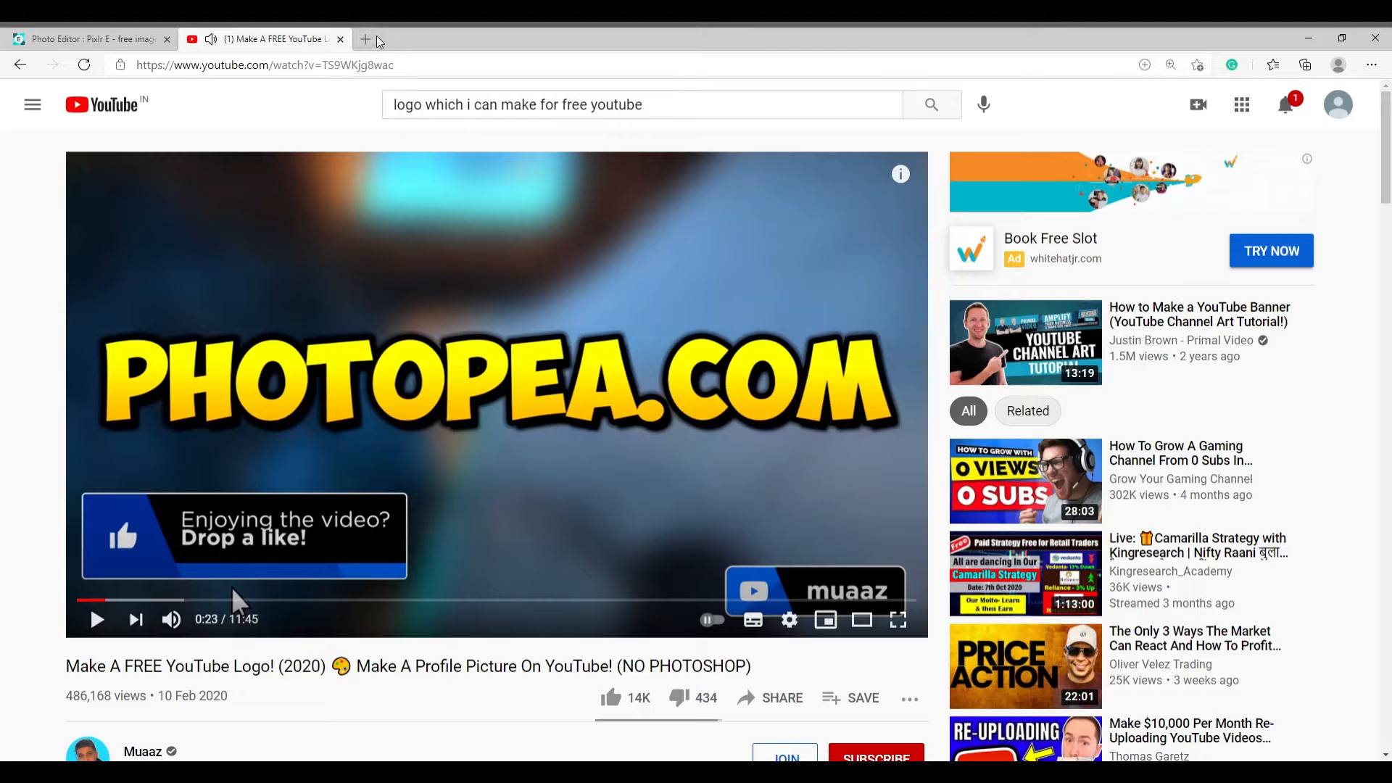
- Close the Pixlr page and open photopea.com in a new browser tab
{"action": "left_click", "coordinate": [167, 39]}
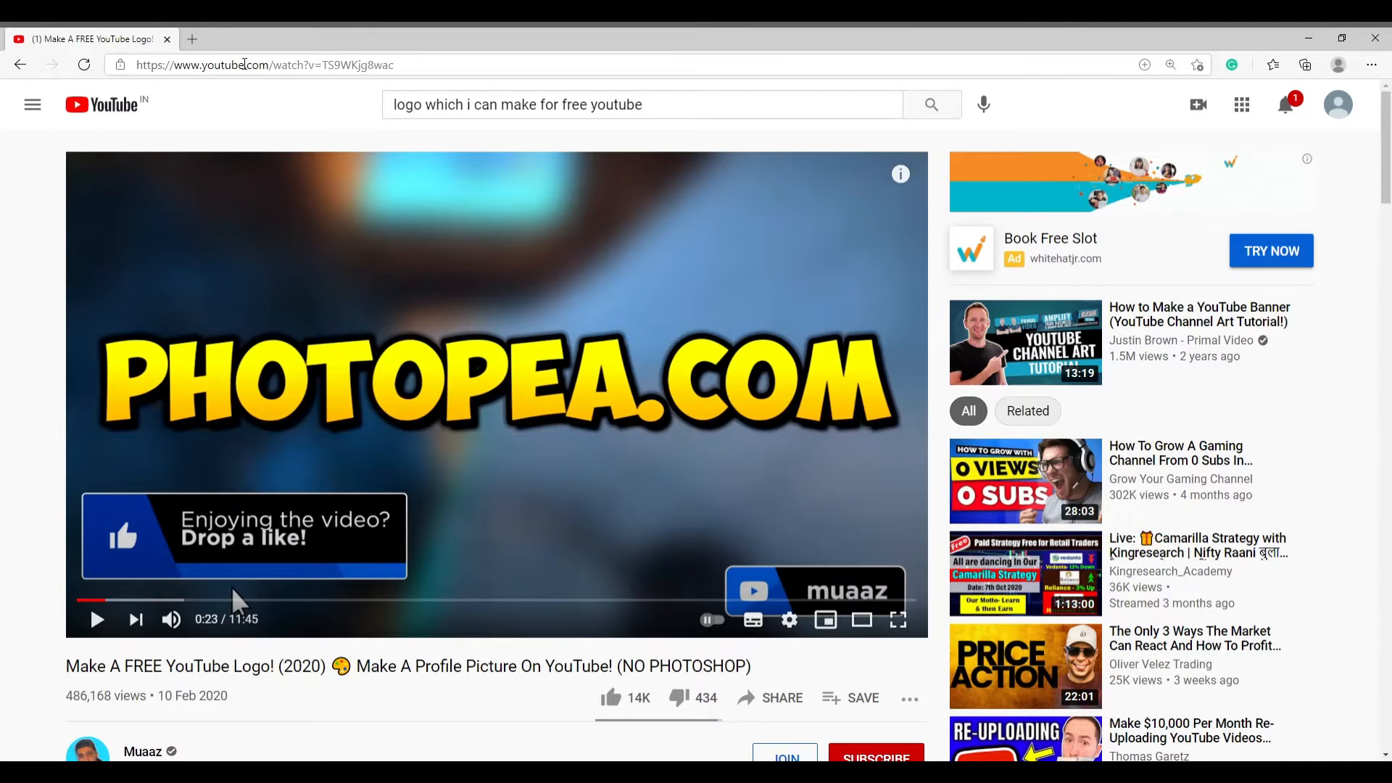
{"action": "left_click", "coordinate": [192, 39]}
{"action": "type", "text": "ph"}
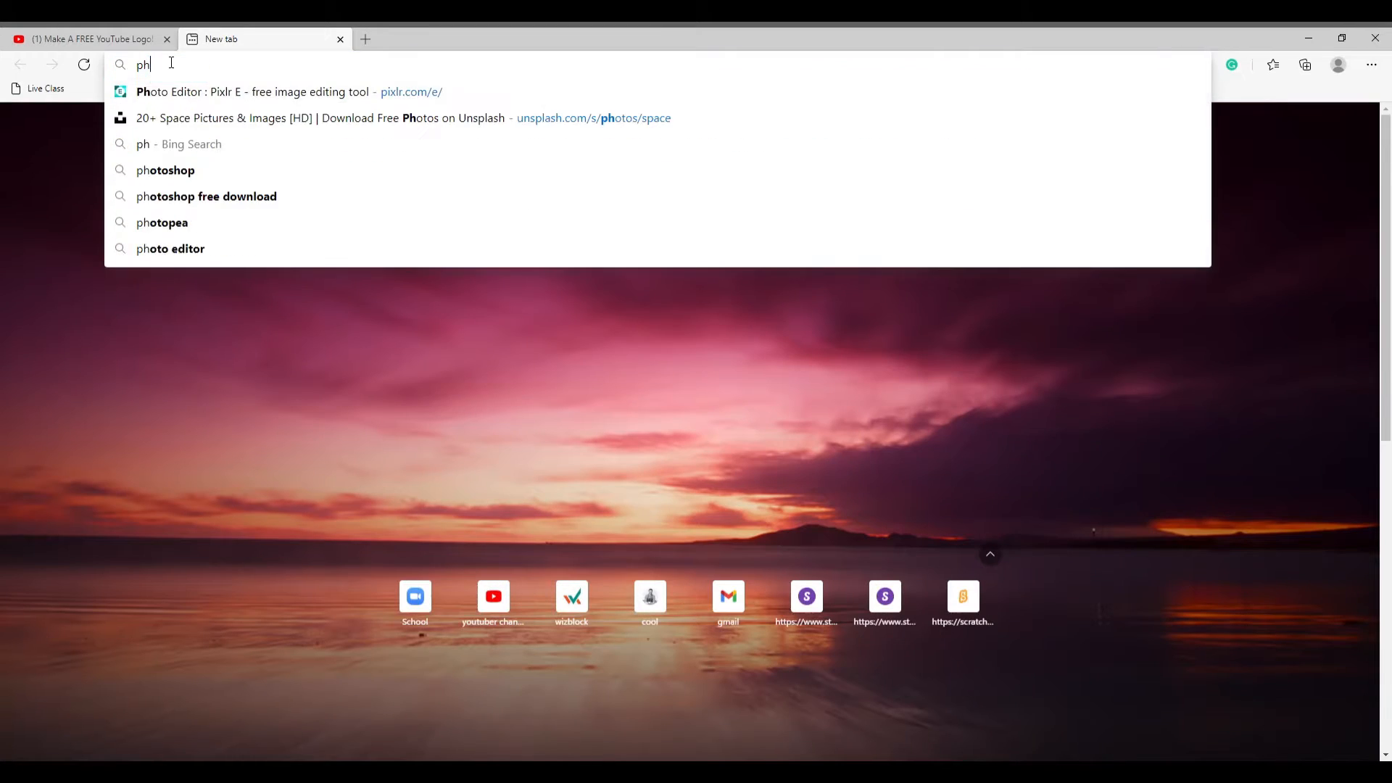
{"action": "type", "text": "o"}
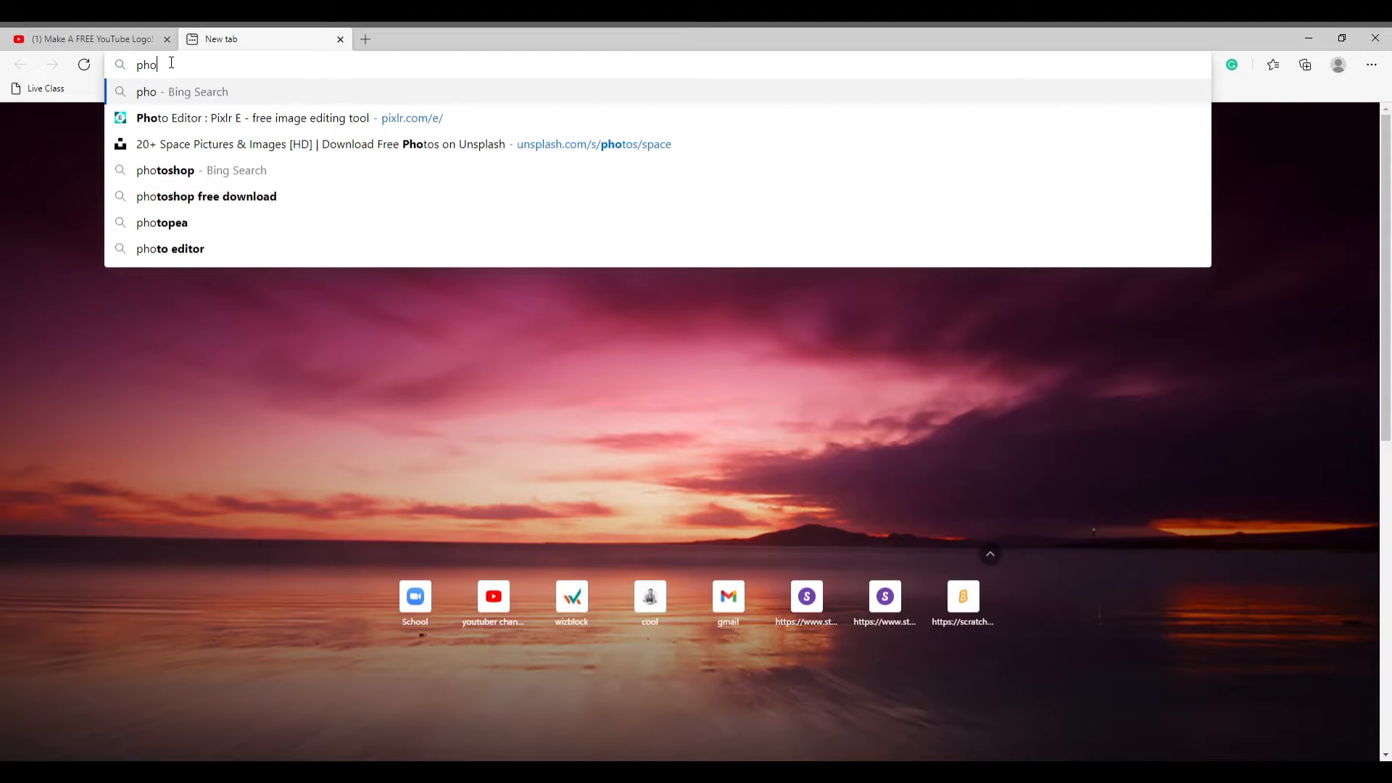
{"action": "type", "text": "topea"}
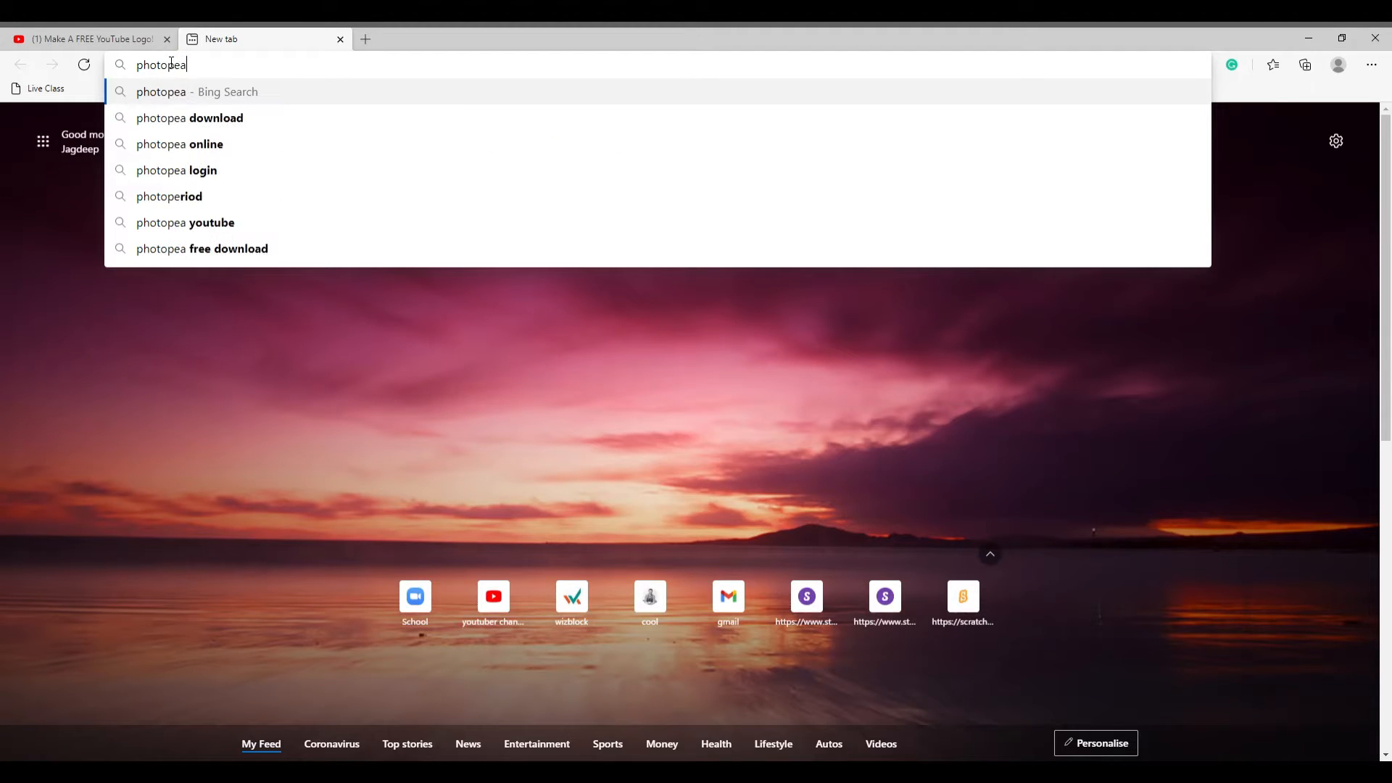
{"action": "type", "text": ".con"}
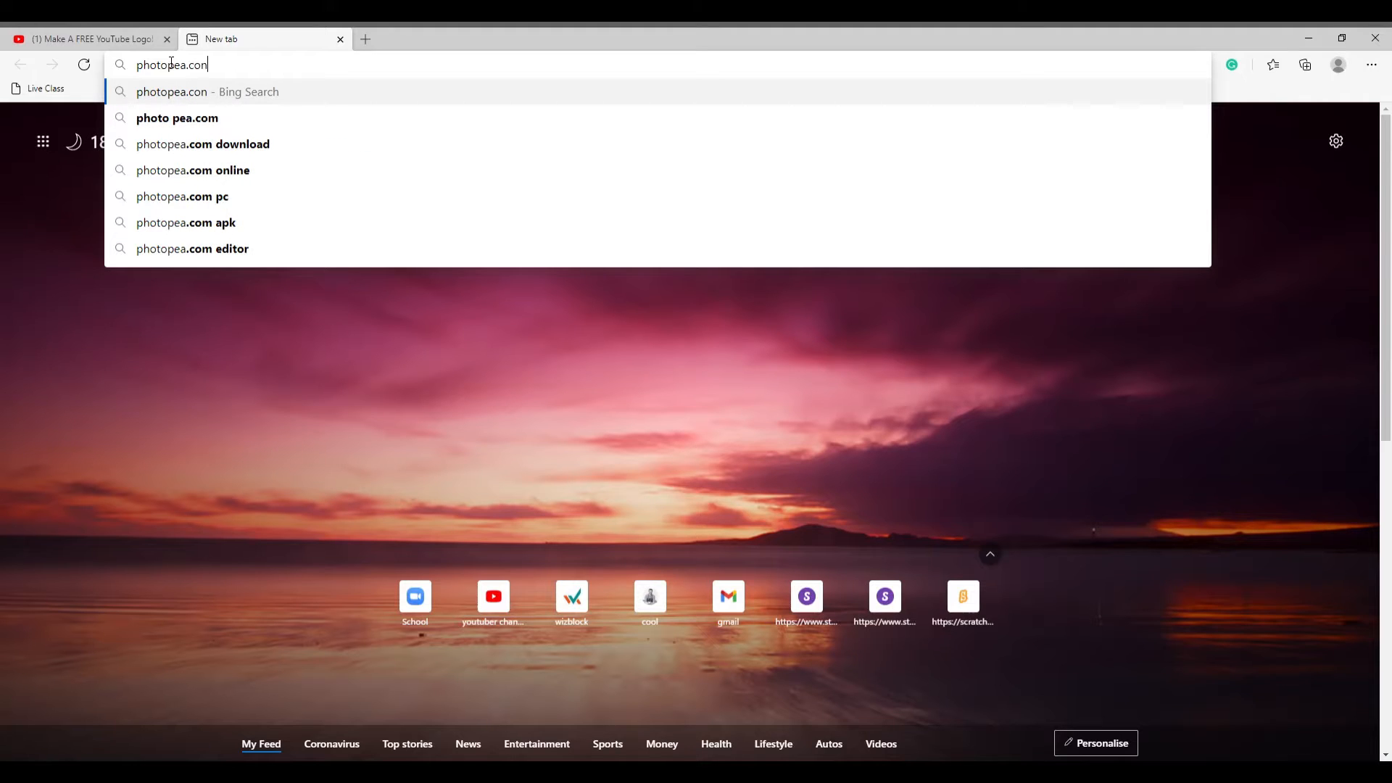
{"action": "key", "text": "BackSpace"}
{"action": "type", "text": "m"}
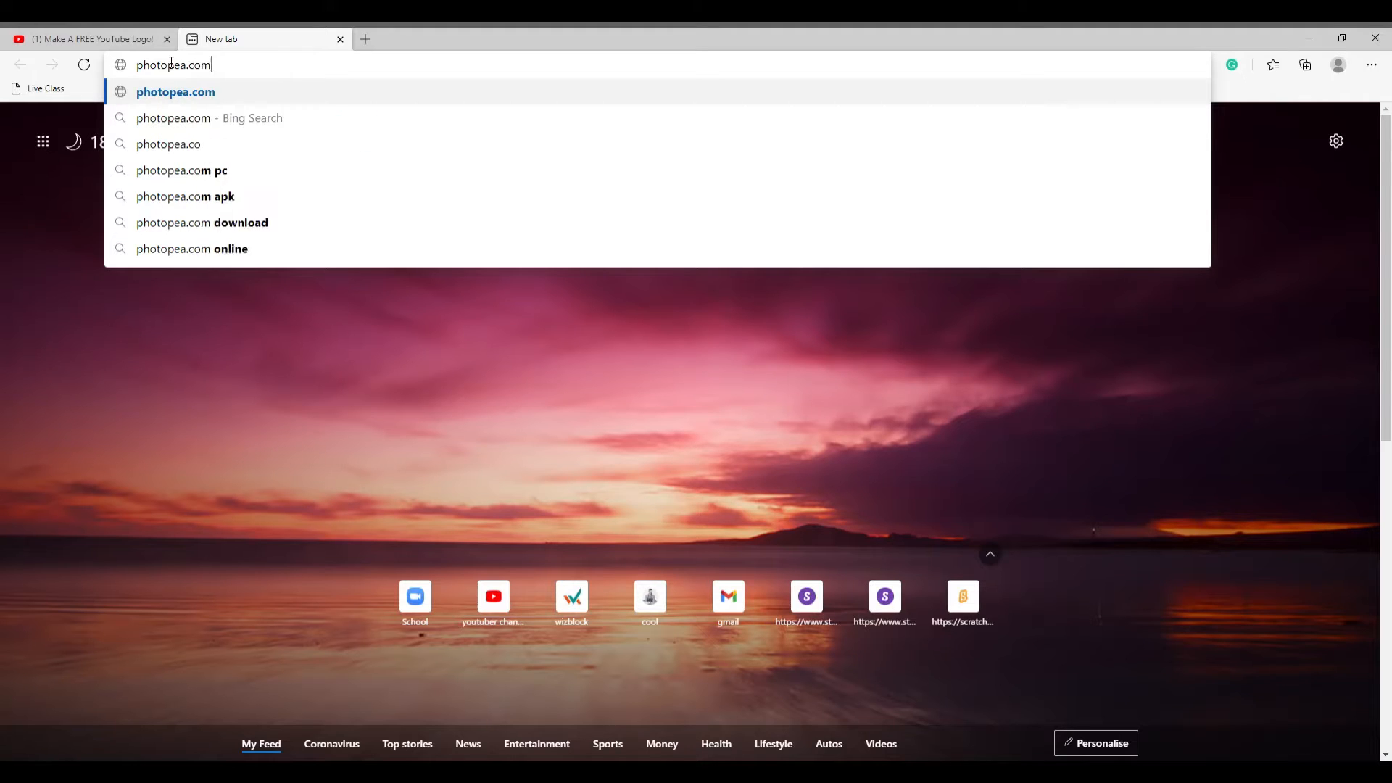
{"action": "key", "text": "Return"}
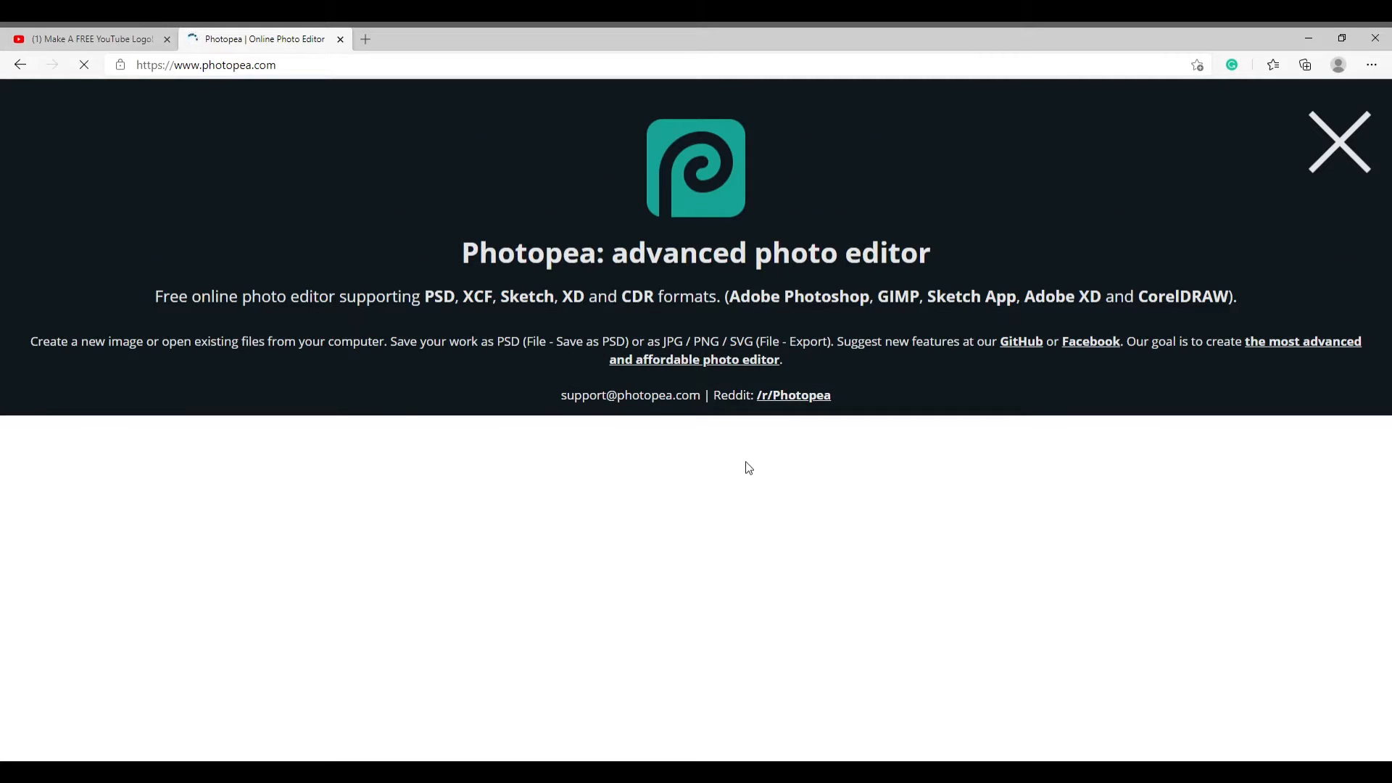
- Resume the tutorial video, compare it with the Photopea start screen, and start a new project in Photopea
{"action": "left_click", "coordinate": [57, 40]}
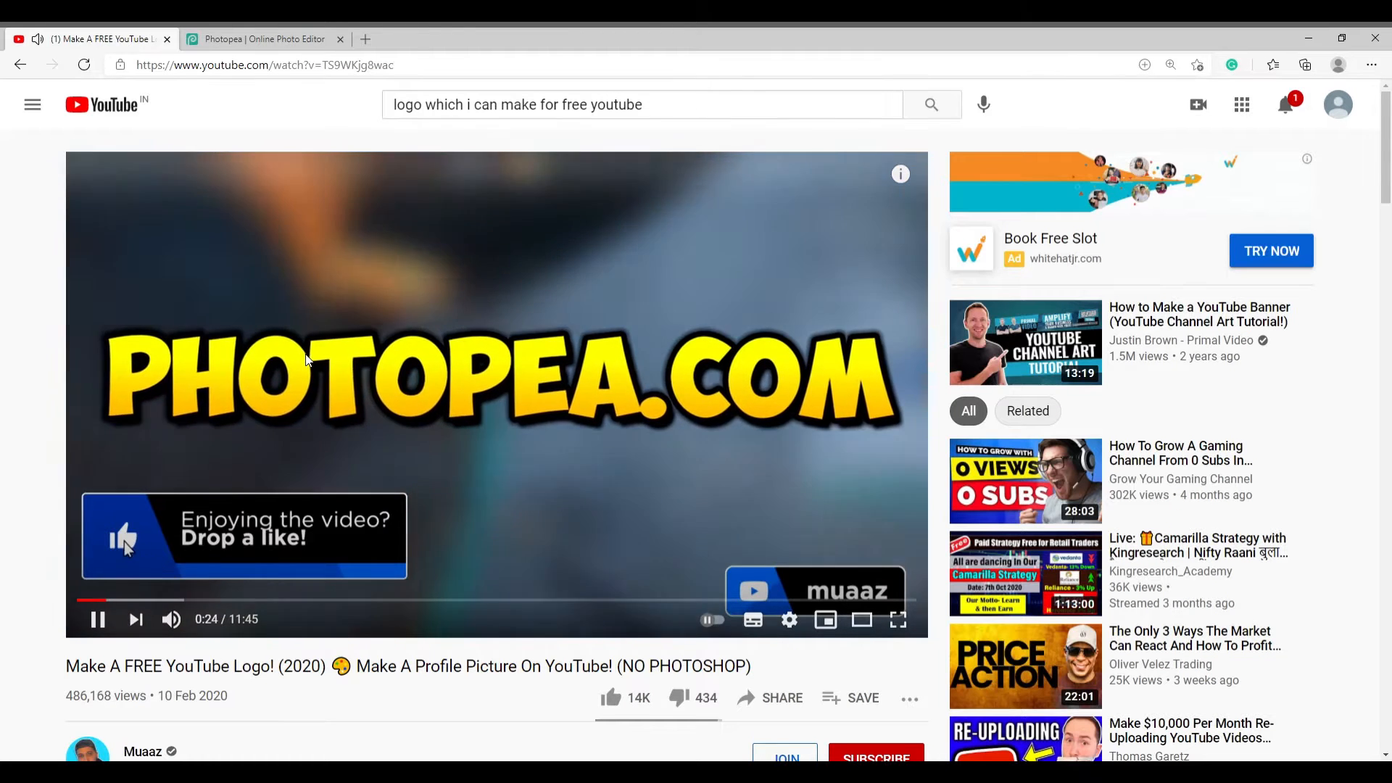
{"action": "left_click", "coordinate": [290, 36]}
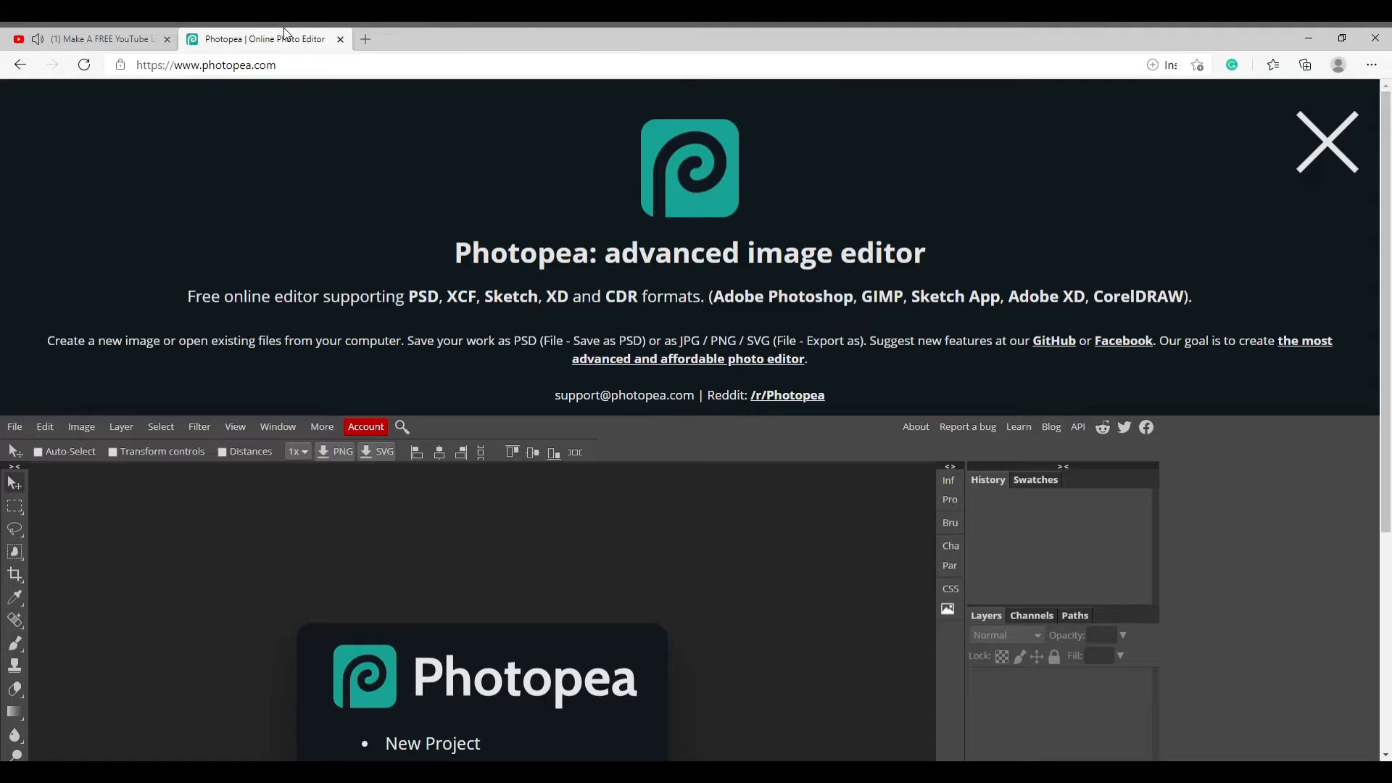
{"action": "scroll", "coordinate": [457, 504], "scroll_direction": "down", "scroll_amount": 5}
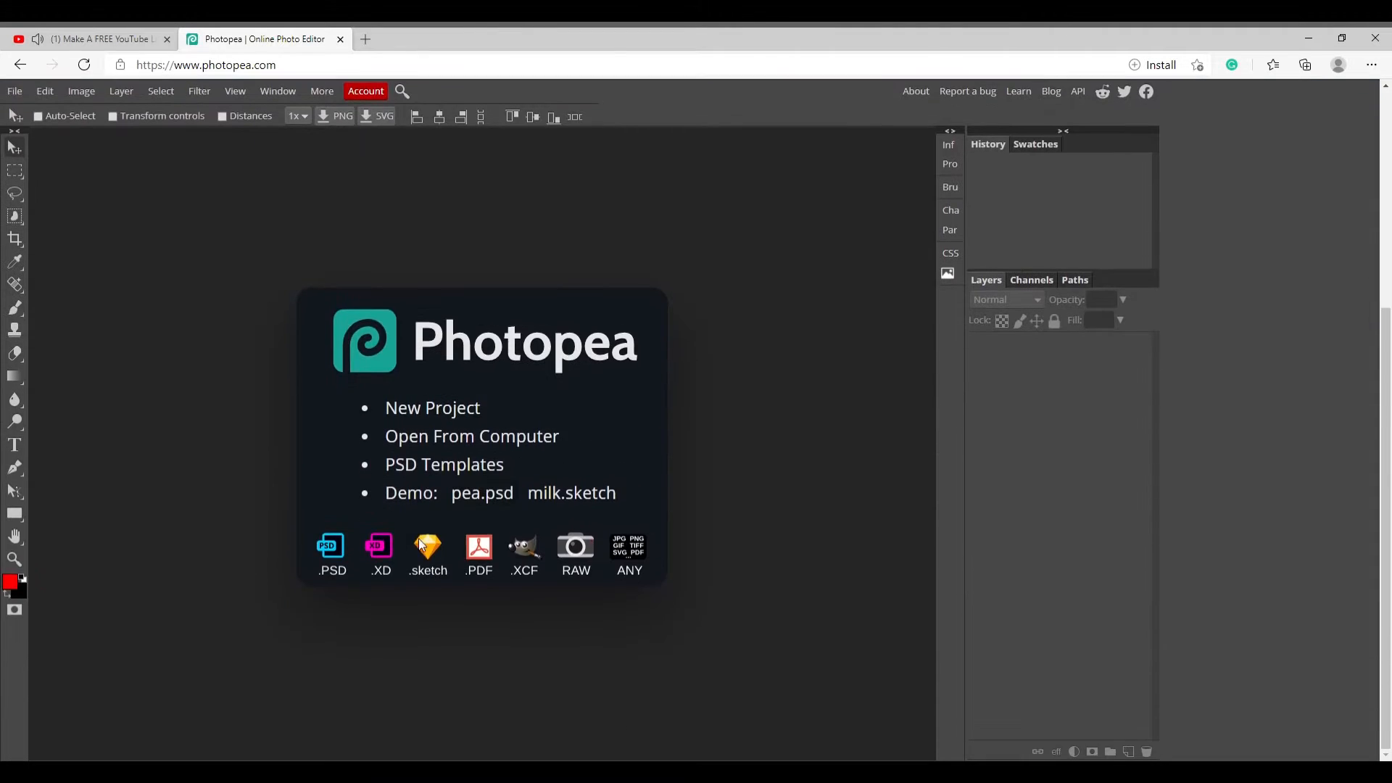
{"action": "scroll", "coordinate": [93, 105], "scroll_direction": "up", "scroll_amount": 5}
{"action": "scroll", "coordinate": [374, 266], "scroll_direction": "down", "scroll_amount": 4}
{"action": "scroll", "coordinate": [373, 267], "scroll_direction": "down", "scroll_amount": 2}
{"action": "left_click", "coordinate": [90, 32]}
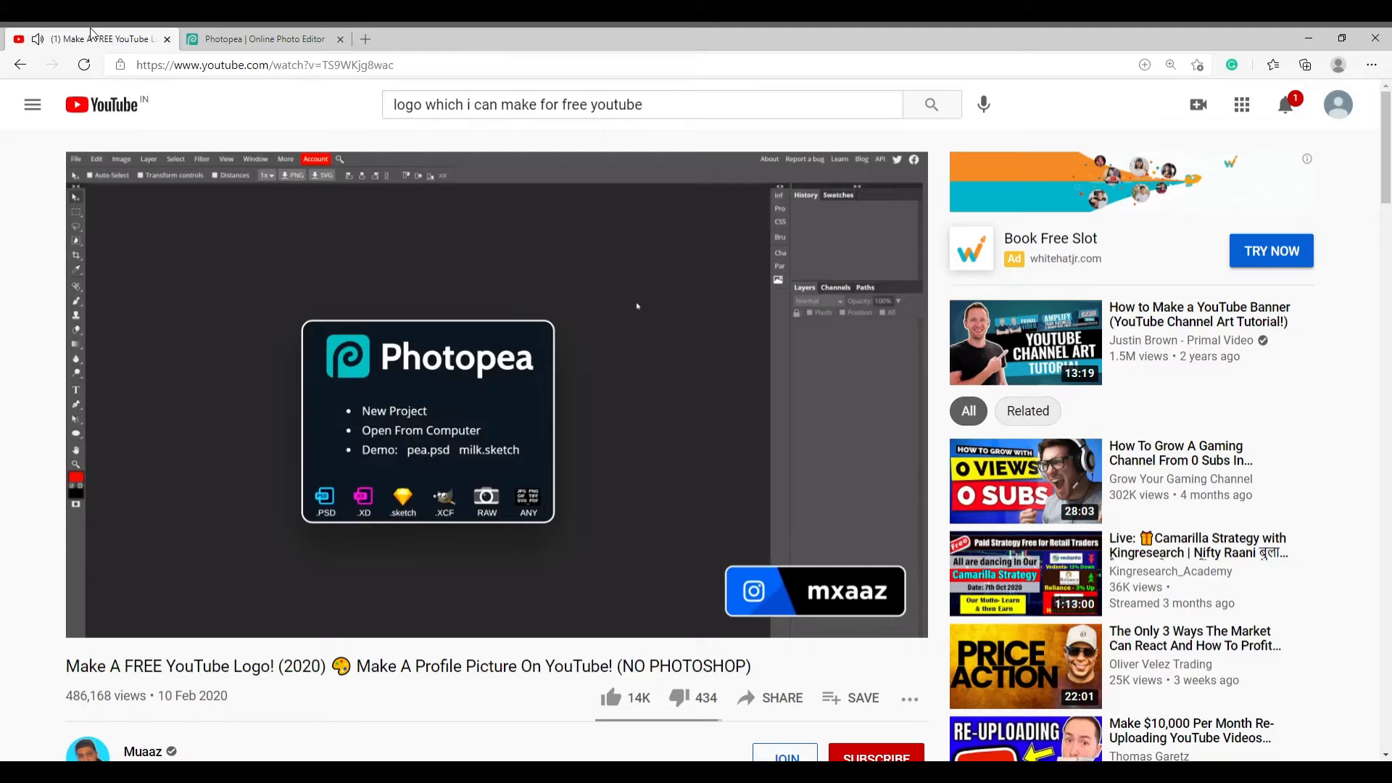
{"action": "left_click", "coordinate": [206, 32]}
{"action": "left_click", "coordinate": [451, 406]}
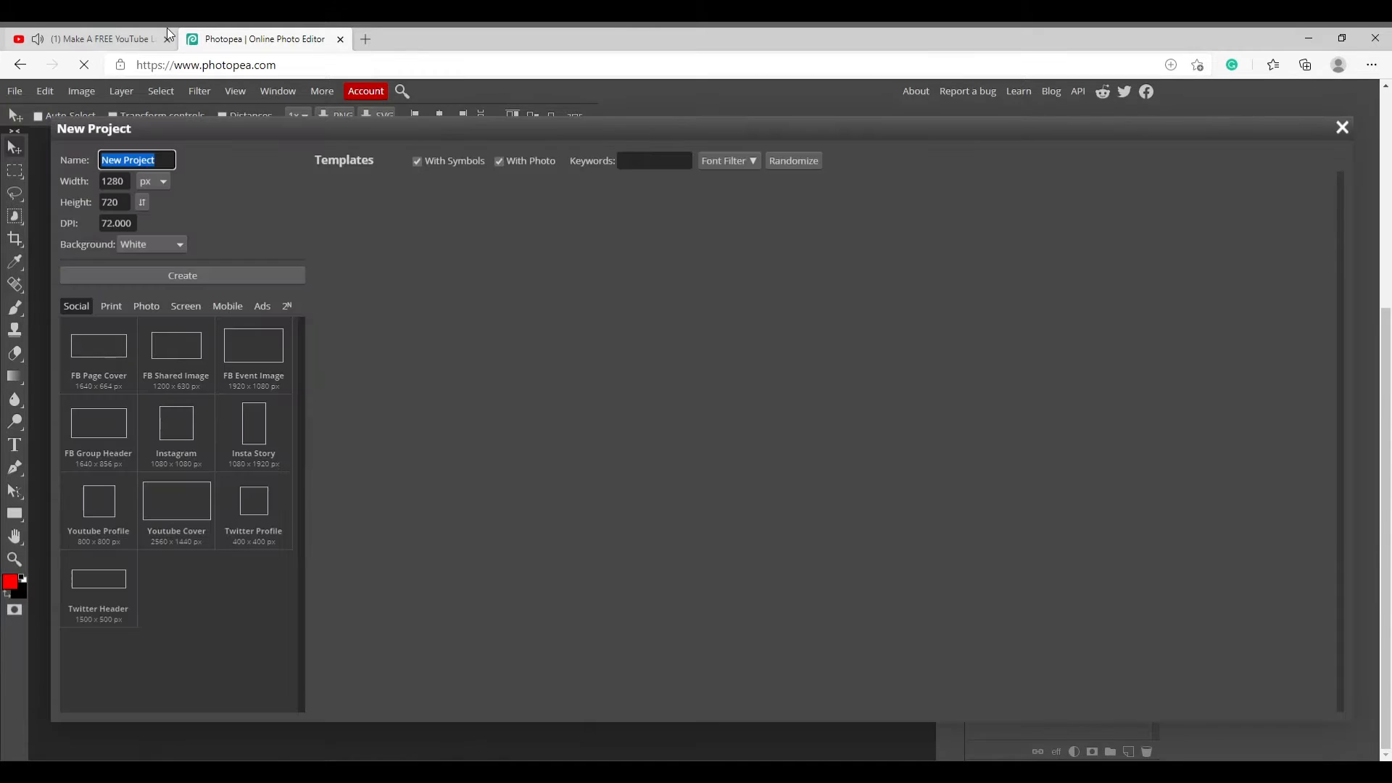
- Compare Photopea's New Project dialog with the tutorial and pause the video at the project size settings
{"action": "left_click", "coordinate": [165, 31]}
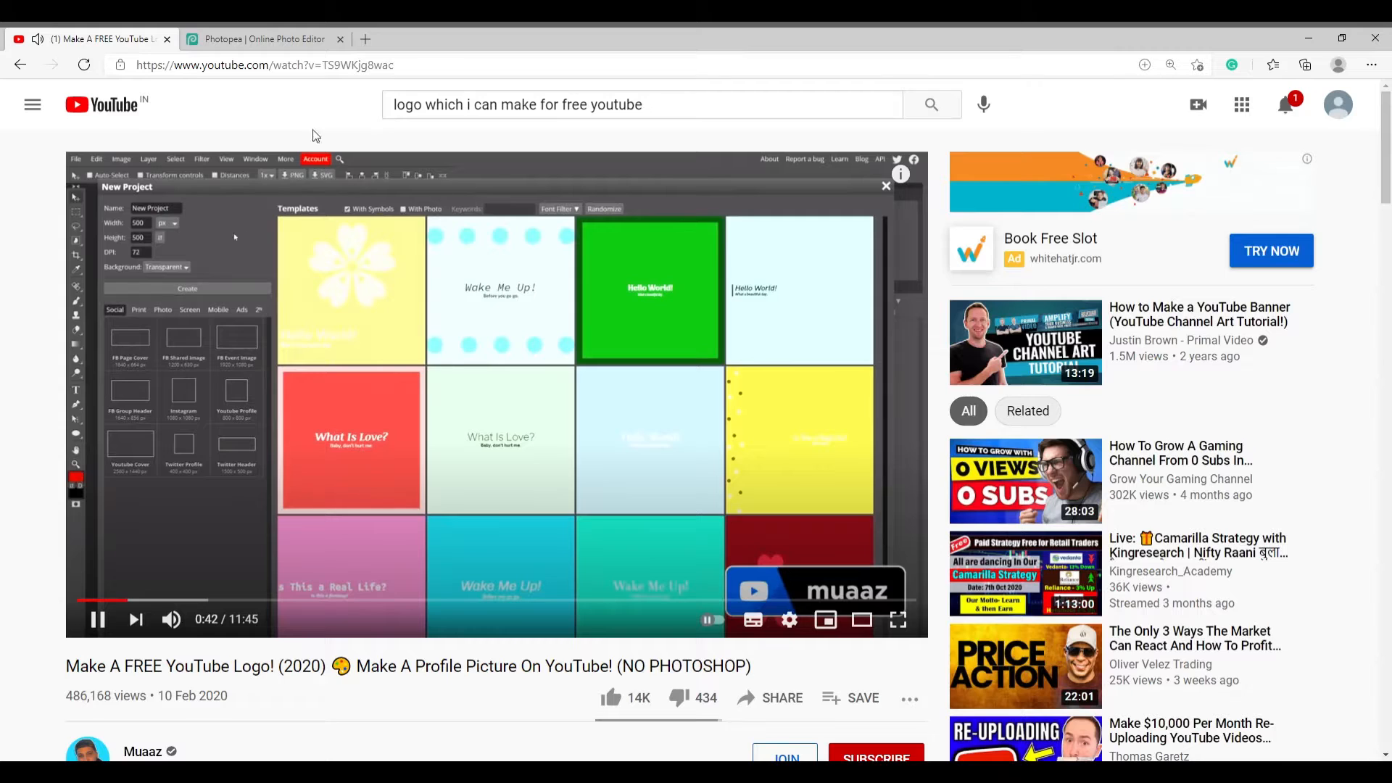
{"action": "left_click", "coordinate": [264, 38]}
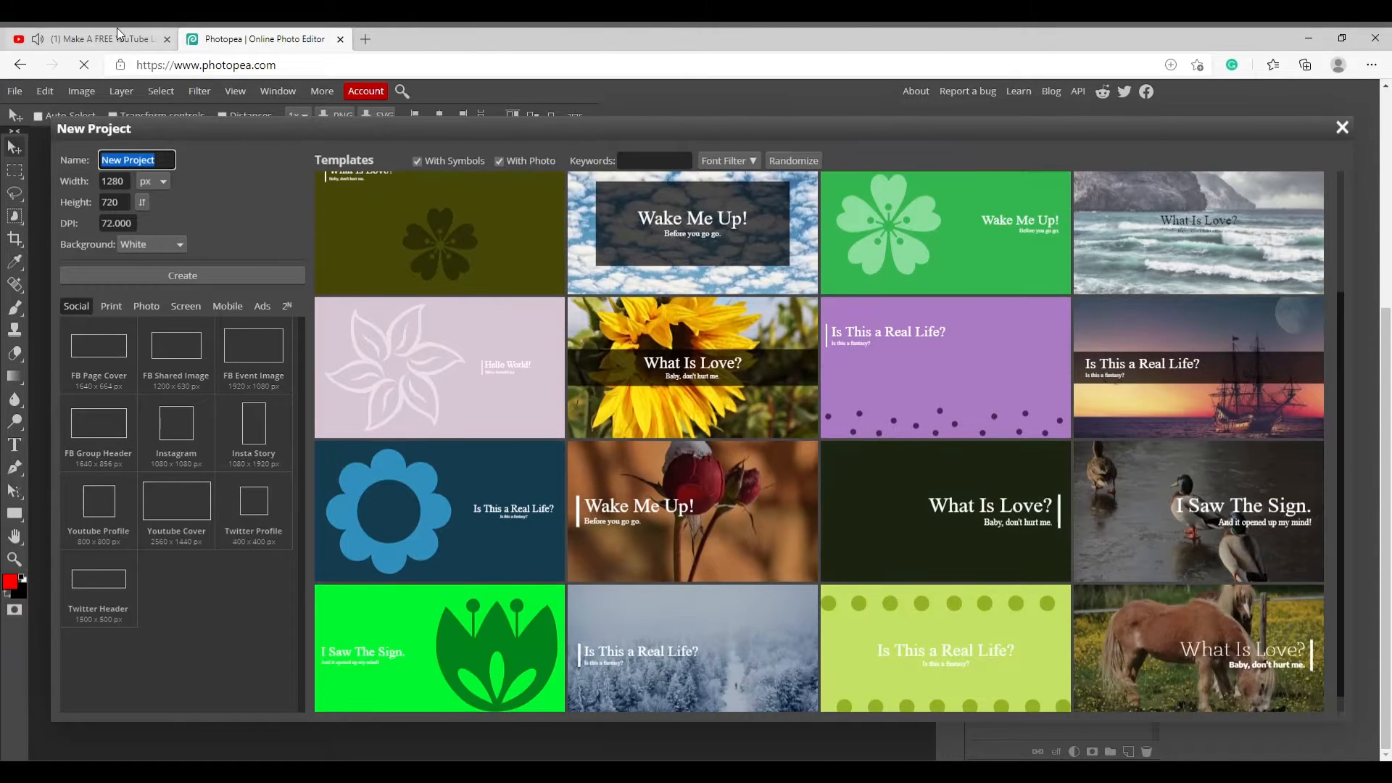
{"action": "left_click", "coordinate": [116, 35]}
{"action": "left_click", "coordinate": [423, 342]}
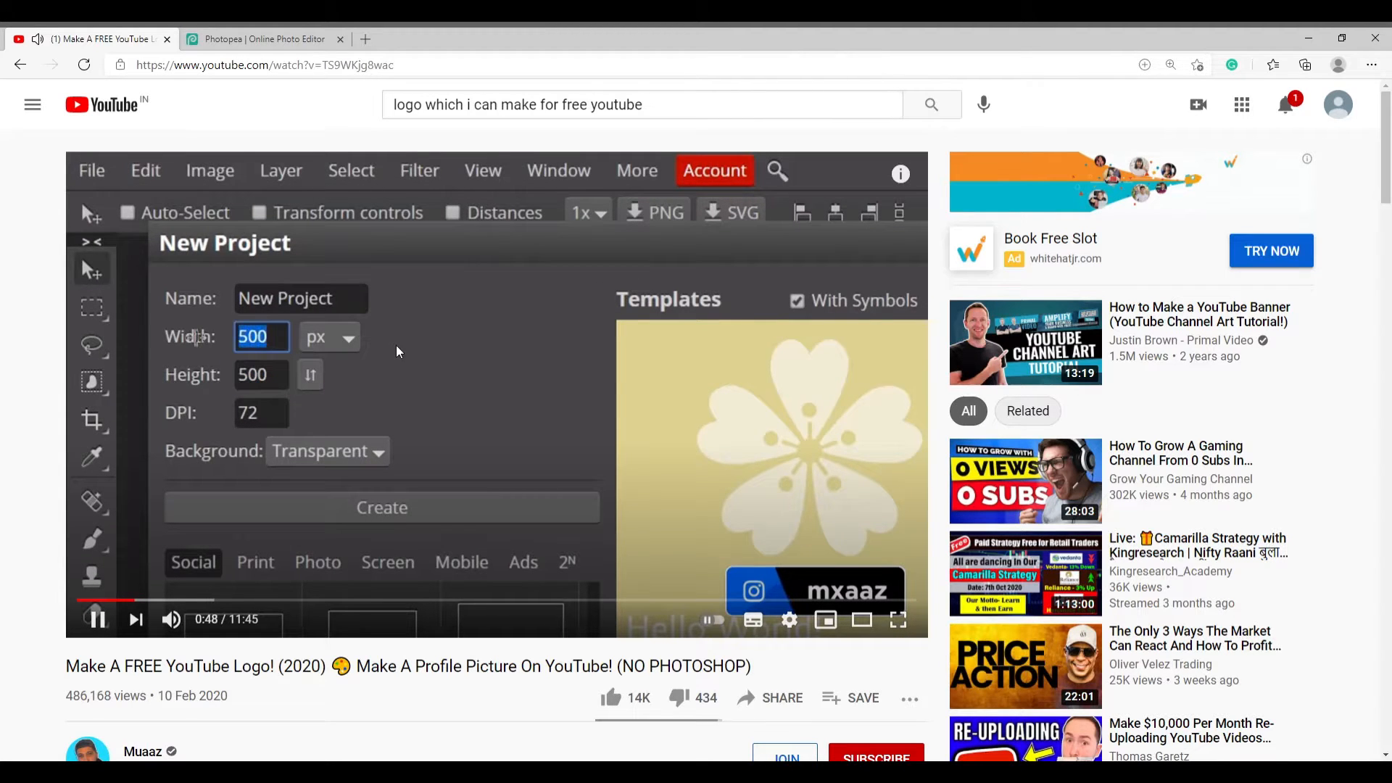
{"action": "left_click", "coordinate": [426, 293]}
- Set the new Photopea project's width and height to 500 px each
{"action": "left_click", "coordinate": [308, 41]}
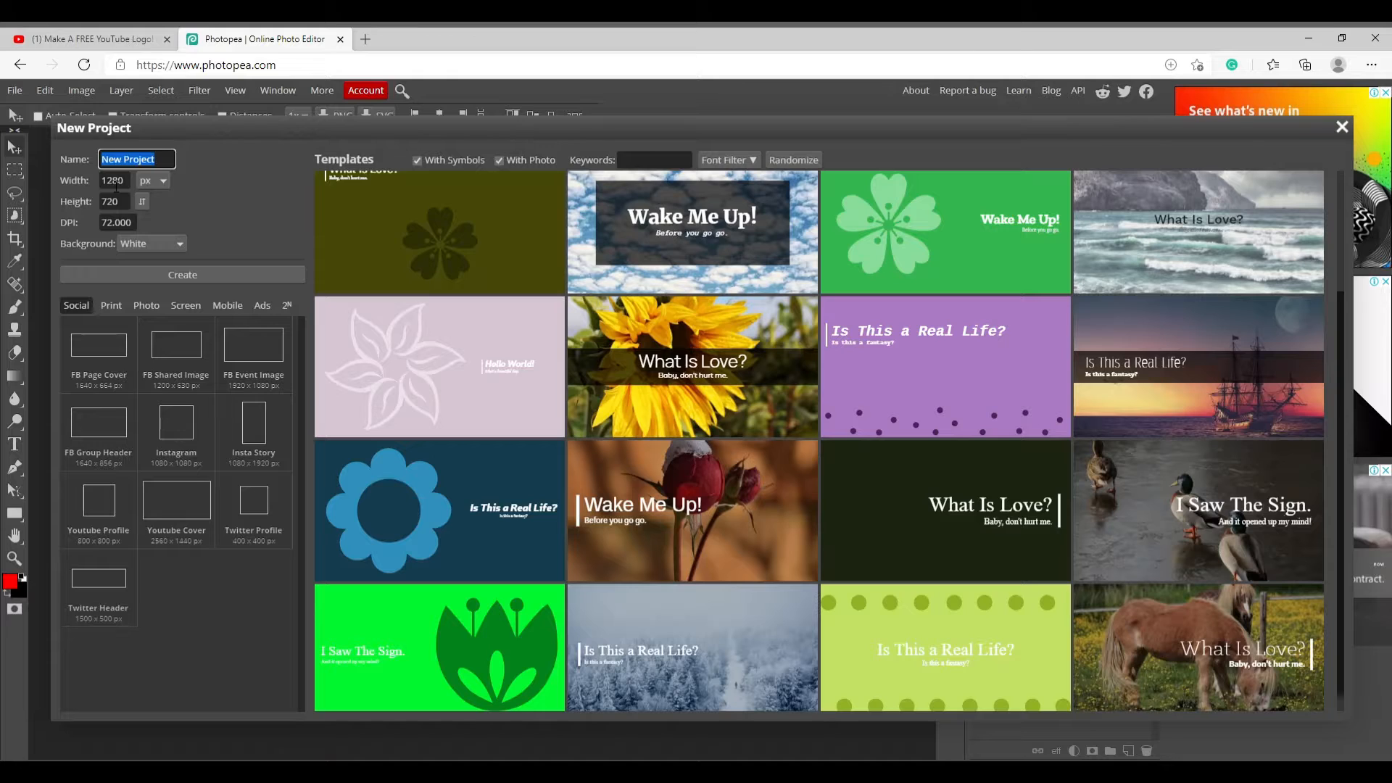
{"action": "key", "text": "Tab"}
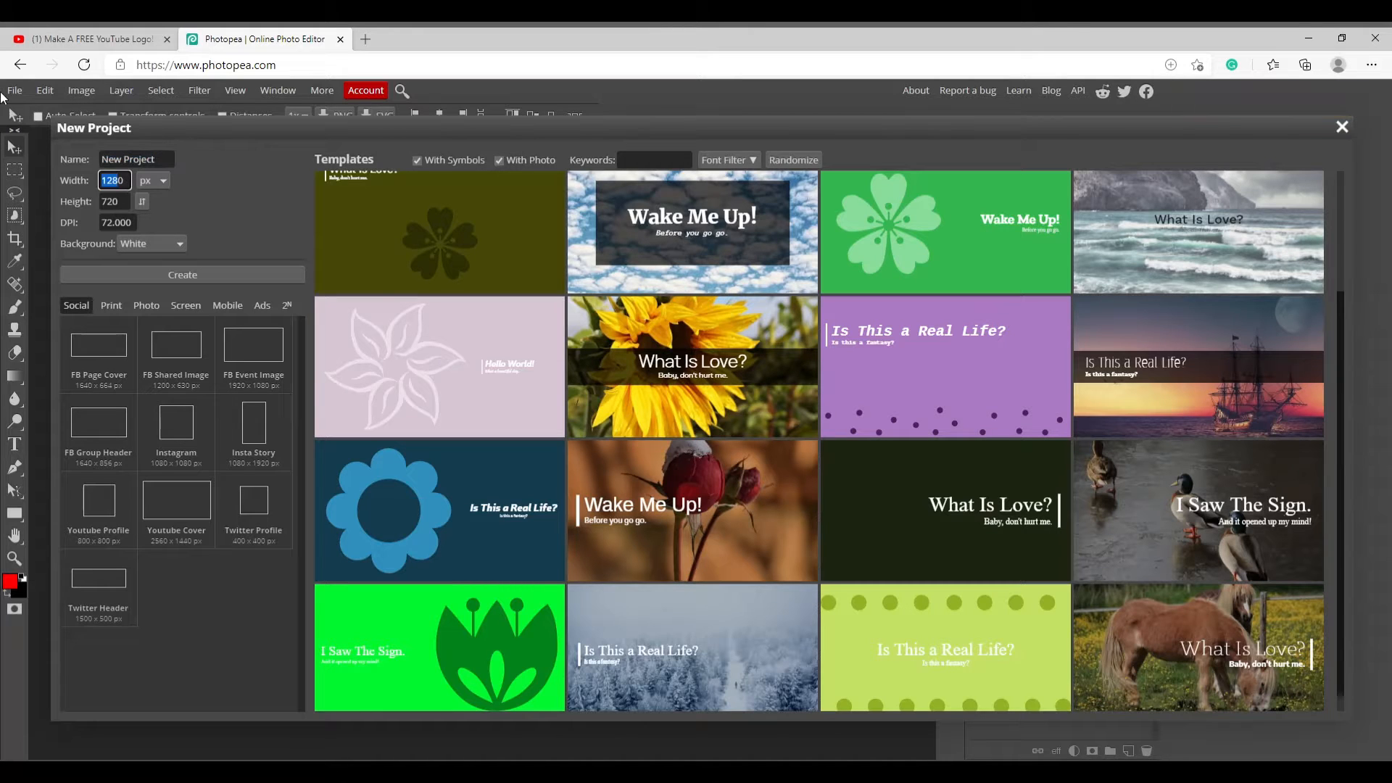
{"action": "key", "text": "BackSpace"}
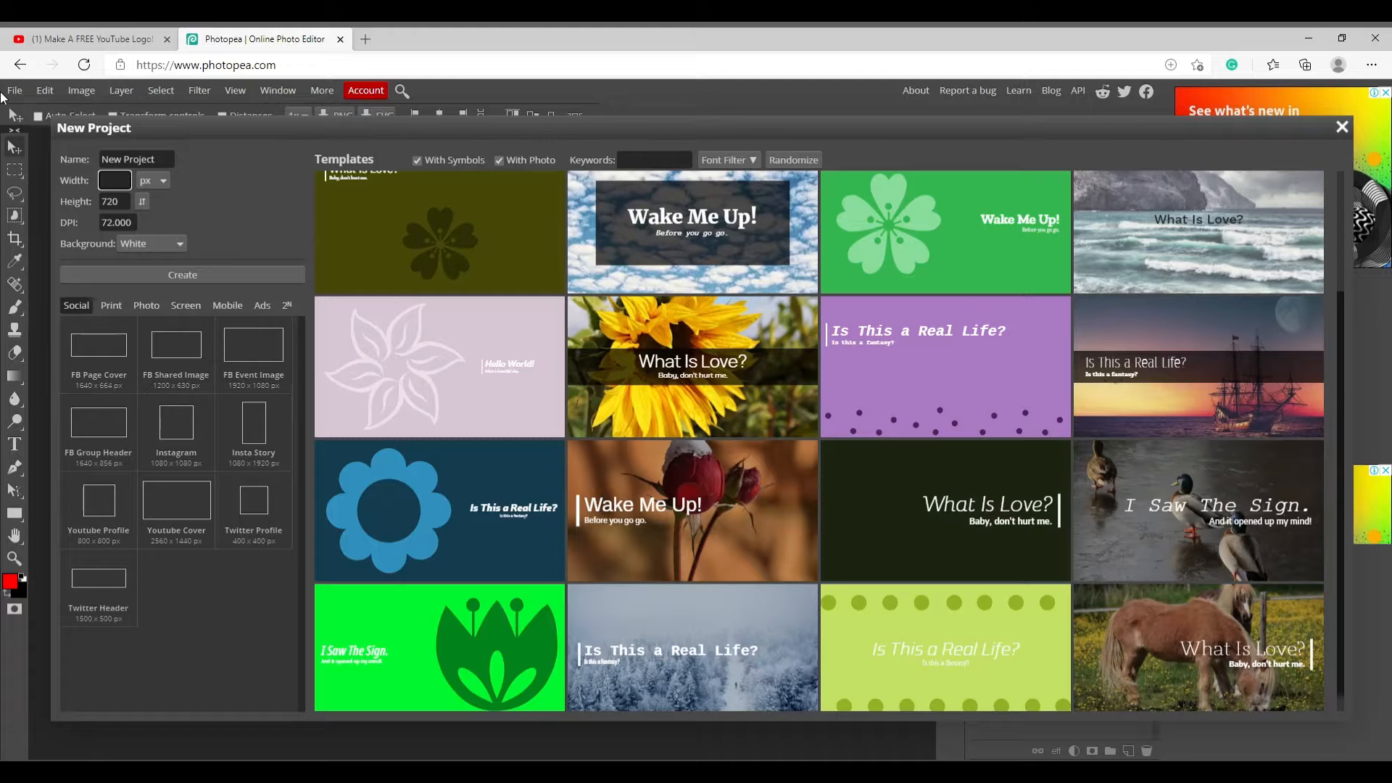
{"action": "type", "text": "800"}
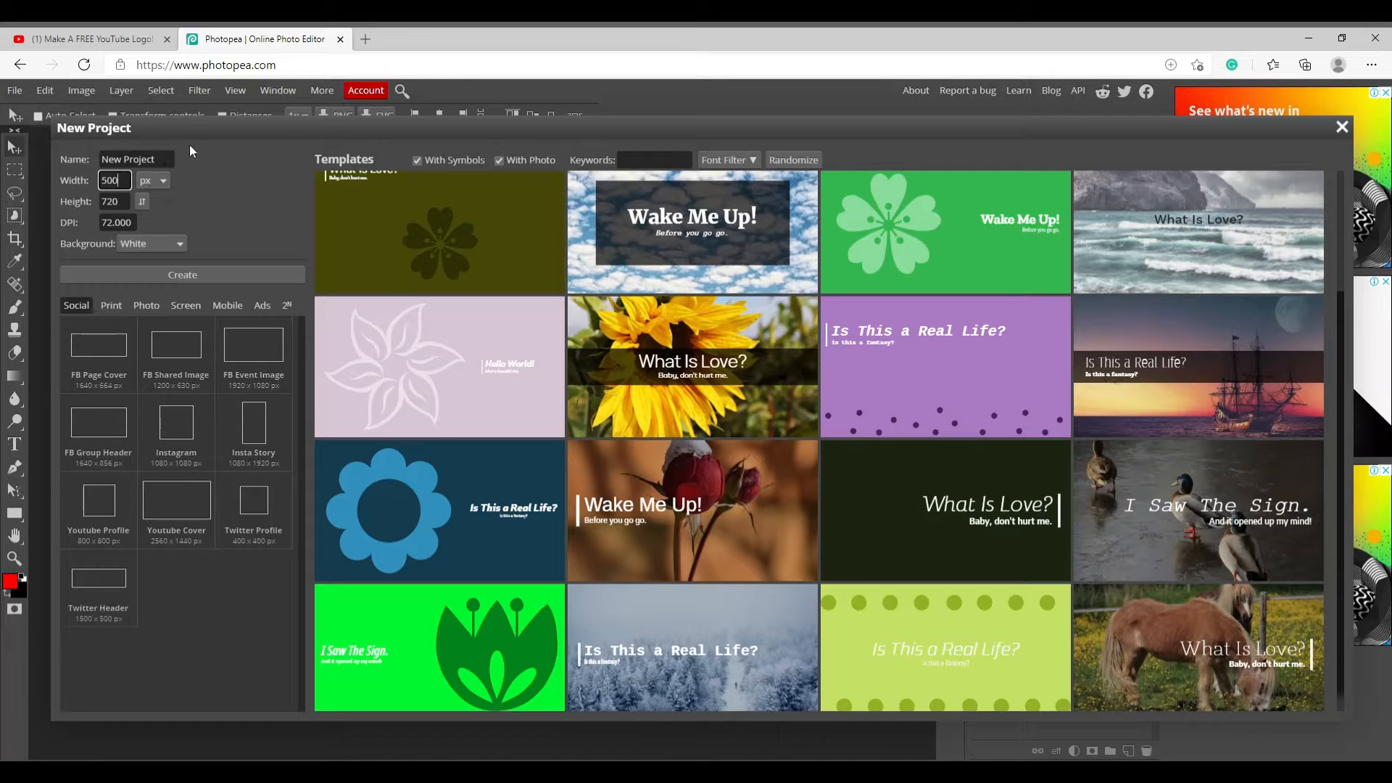
{"action": "key", "text": "ctrl+a"}
{"action": "key", "text": "Tab"}
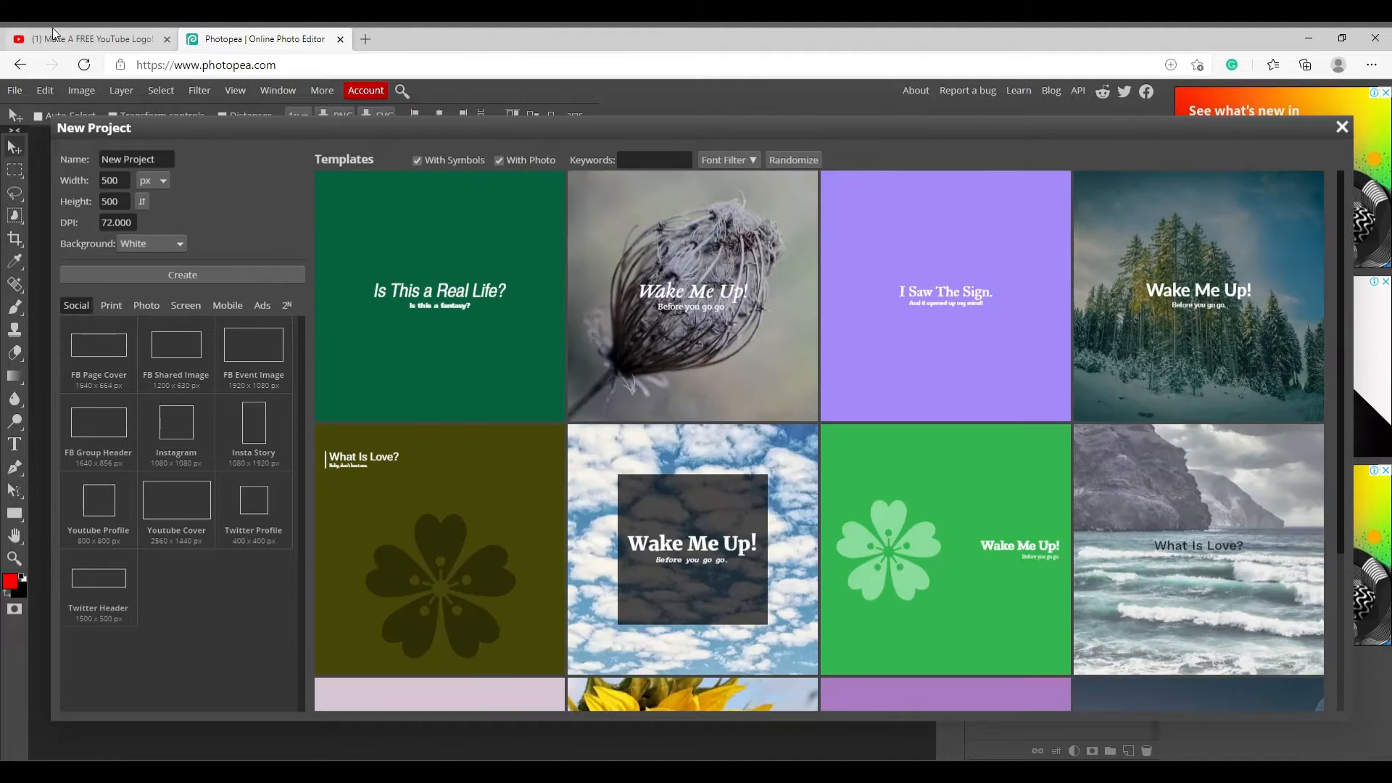
- Check the tutorial for the remaining project settings and set the new project's background to Transparent in Photopea
{"action": "left_click", "coordinate": [59, 36]}
{"action": "left_click", "coordinate": [306, 407]}
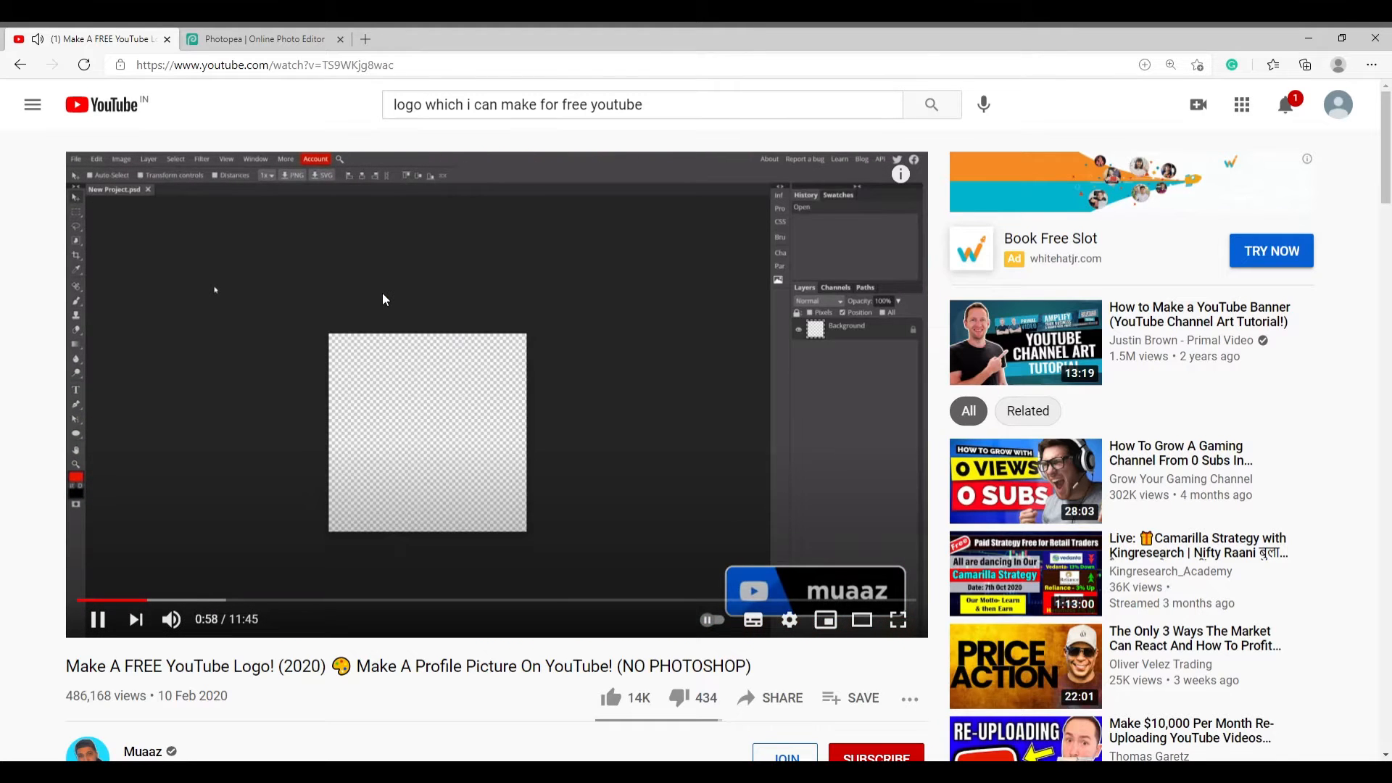
{"action": "left_click", "coordinate": [384, 299]}
{"action": "left_click", "coordinate": [265, 39]}
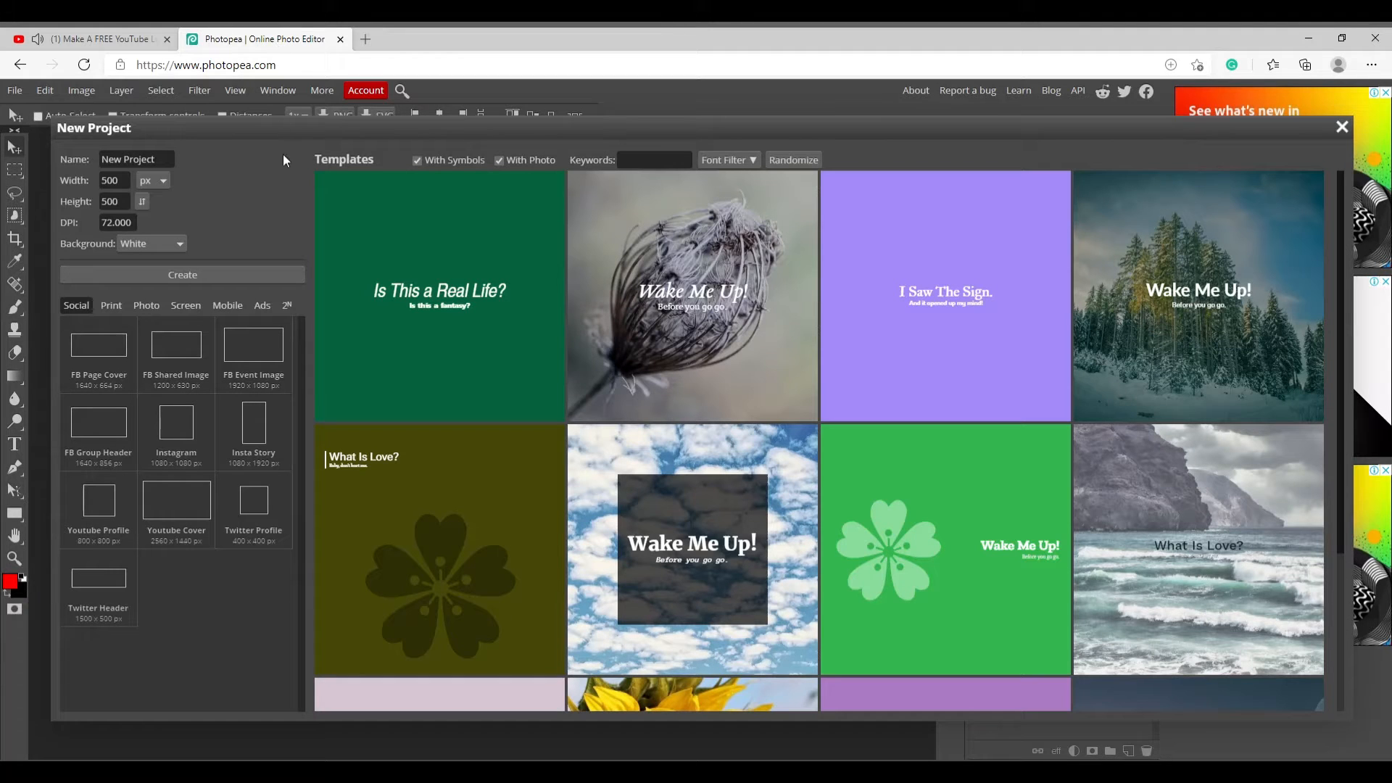
{"action": "left_click", "coordinate": [182, 244]}
{"action": "left_click", "coordinate": [150, 273]}
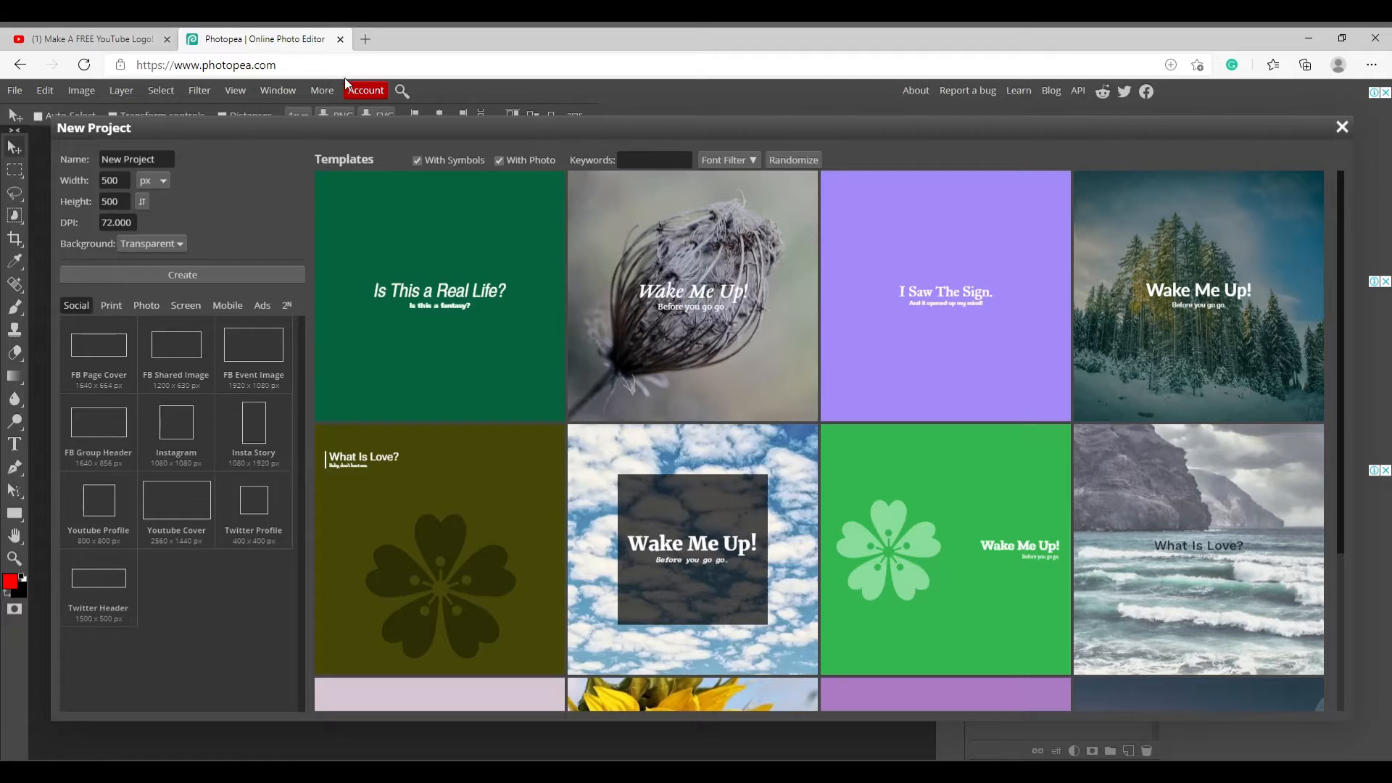
- Replay the tutorial's project setup to verify the settings, and create the new project in Photopea
{"action": "left_click", "coordinate": [143, 37]}
{"action": "key", "text": "Left"}
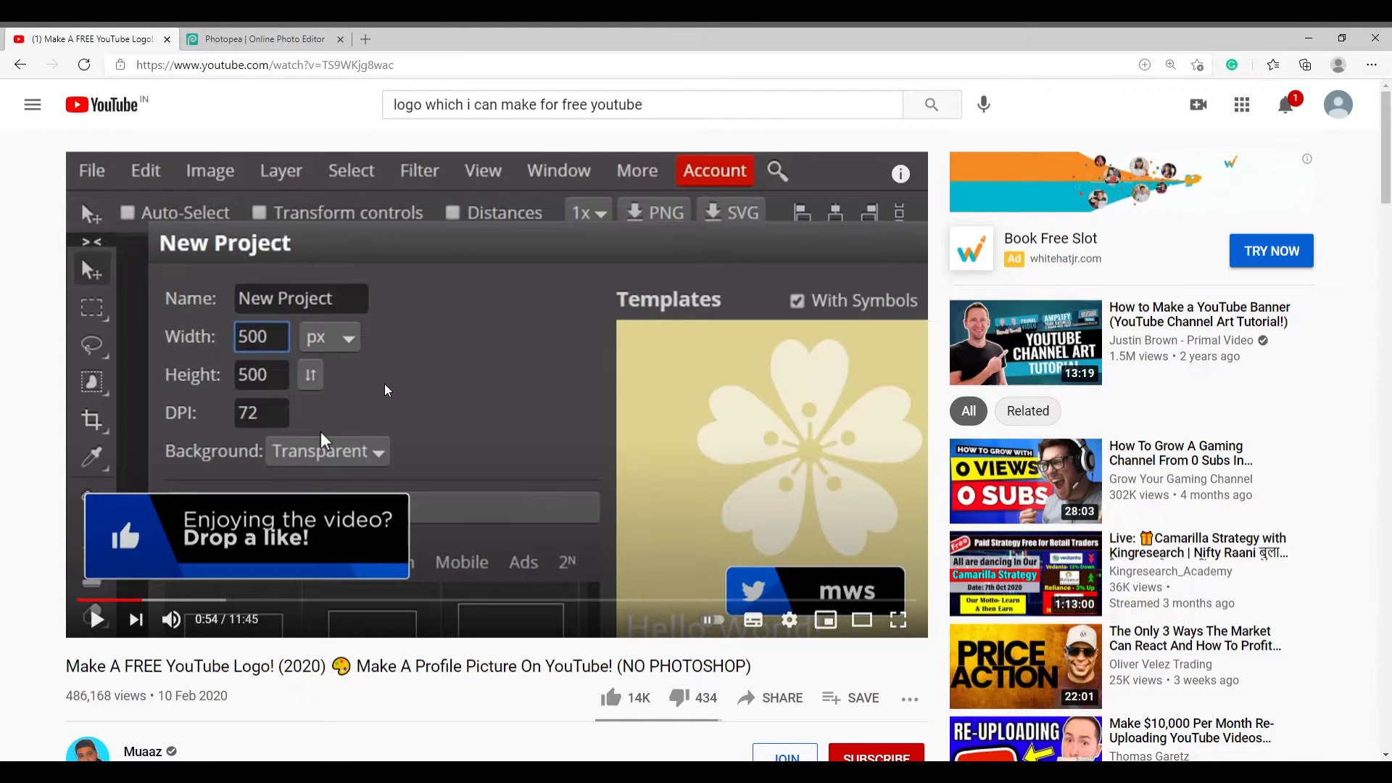
{"action": "left_click", "coordinate": [388, 390]}
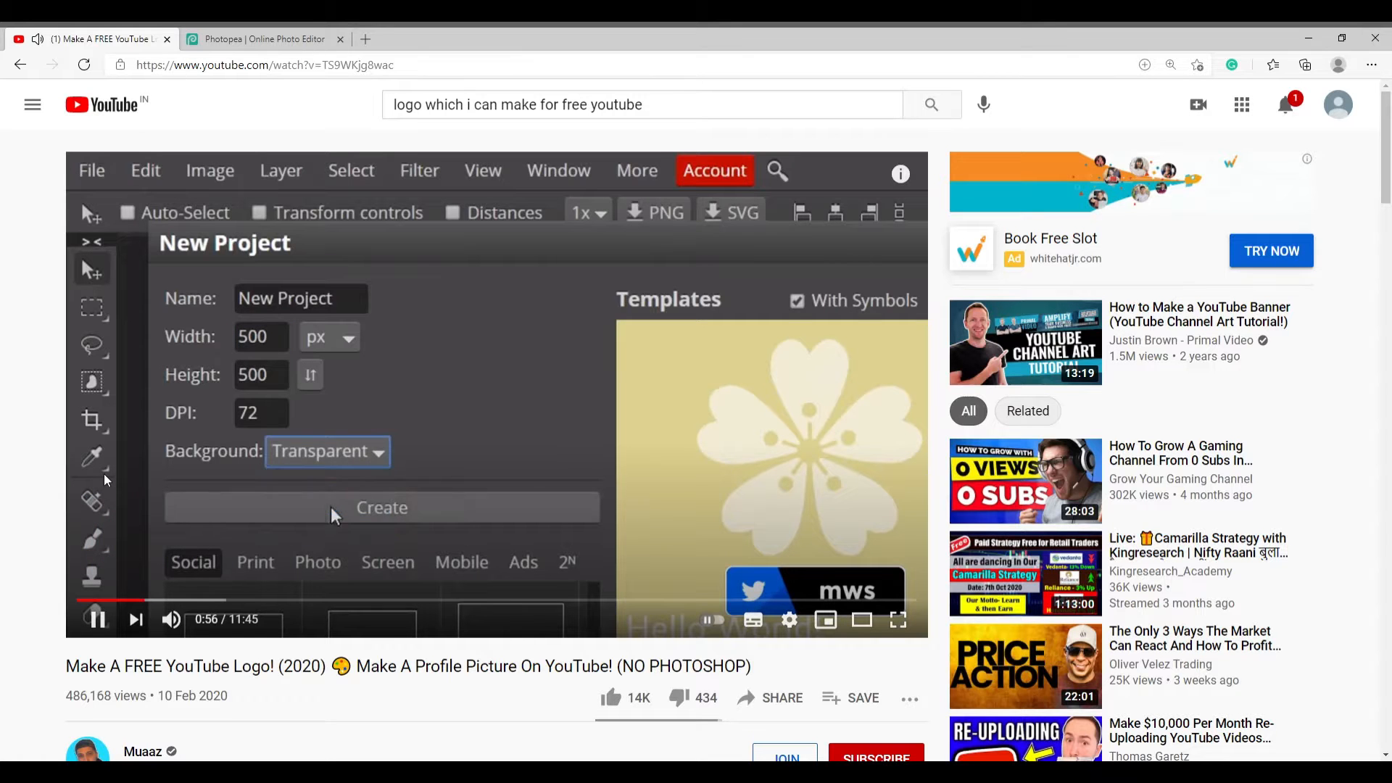
{"action": "key", "text": "ctrl+Tab"}
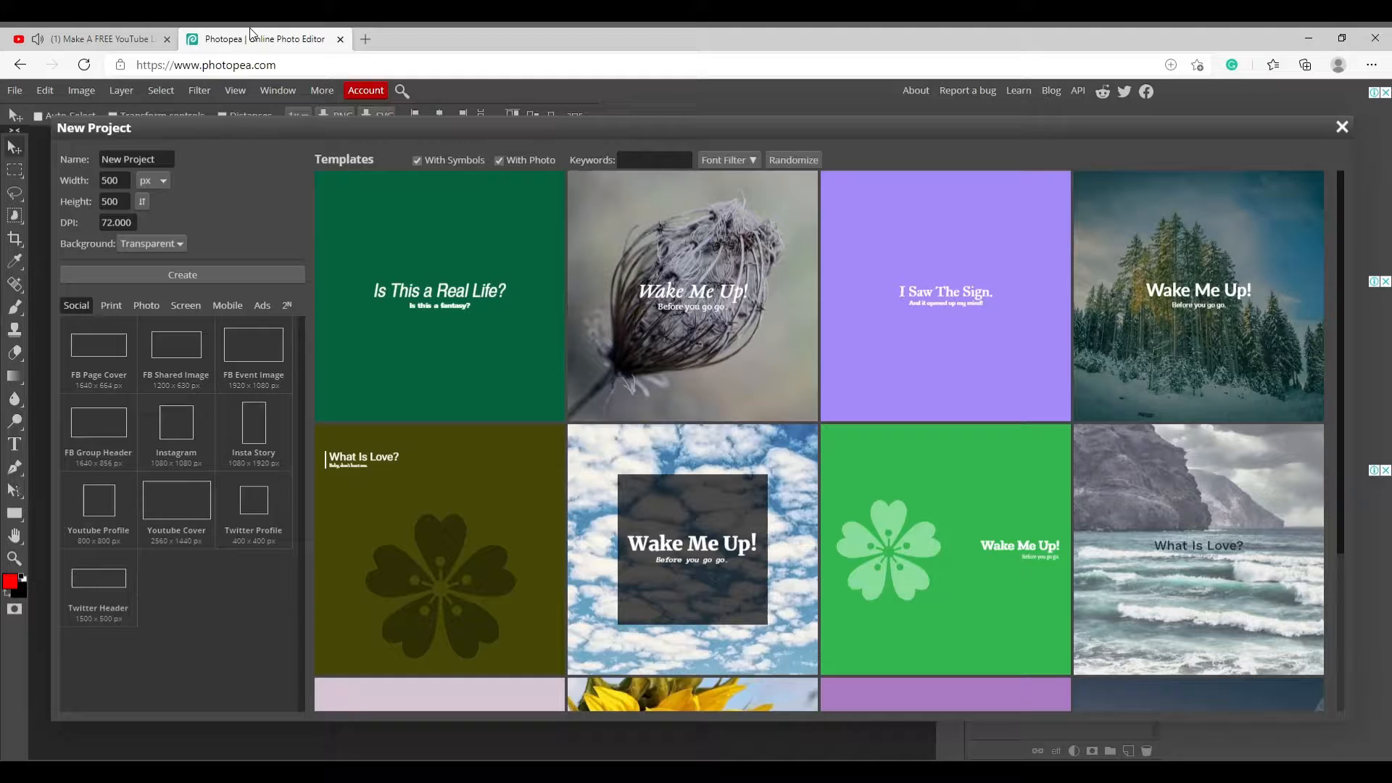
{"action": "left_click", "coordinate": [191, 277]}
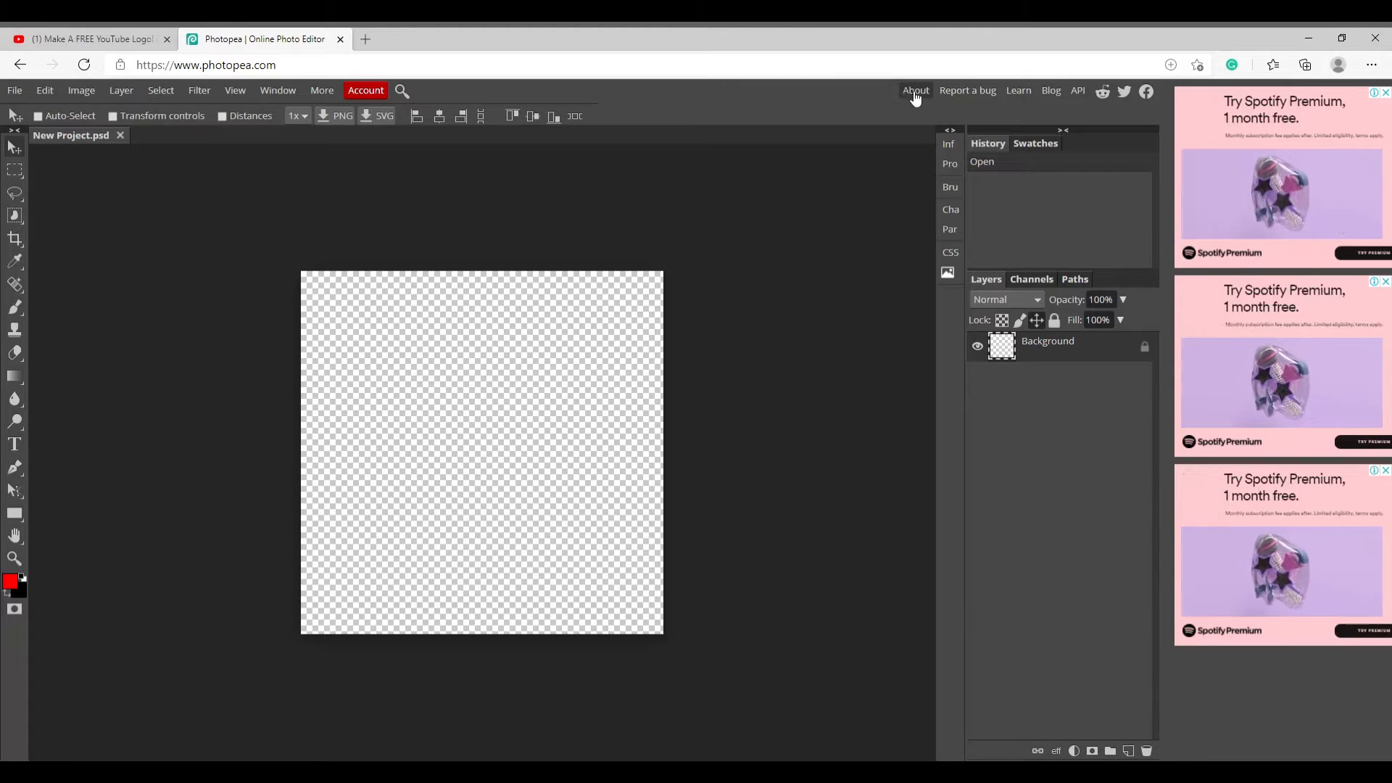
- Watch the tutorial's zoom-in demonstration and enlarge the blank canvas in Photopea with the Zoom tool
{"action": "left_click", "coordinate": [8, 37]}
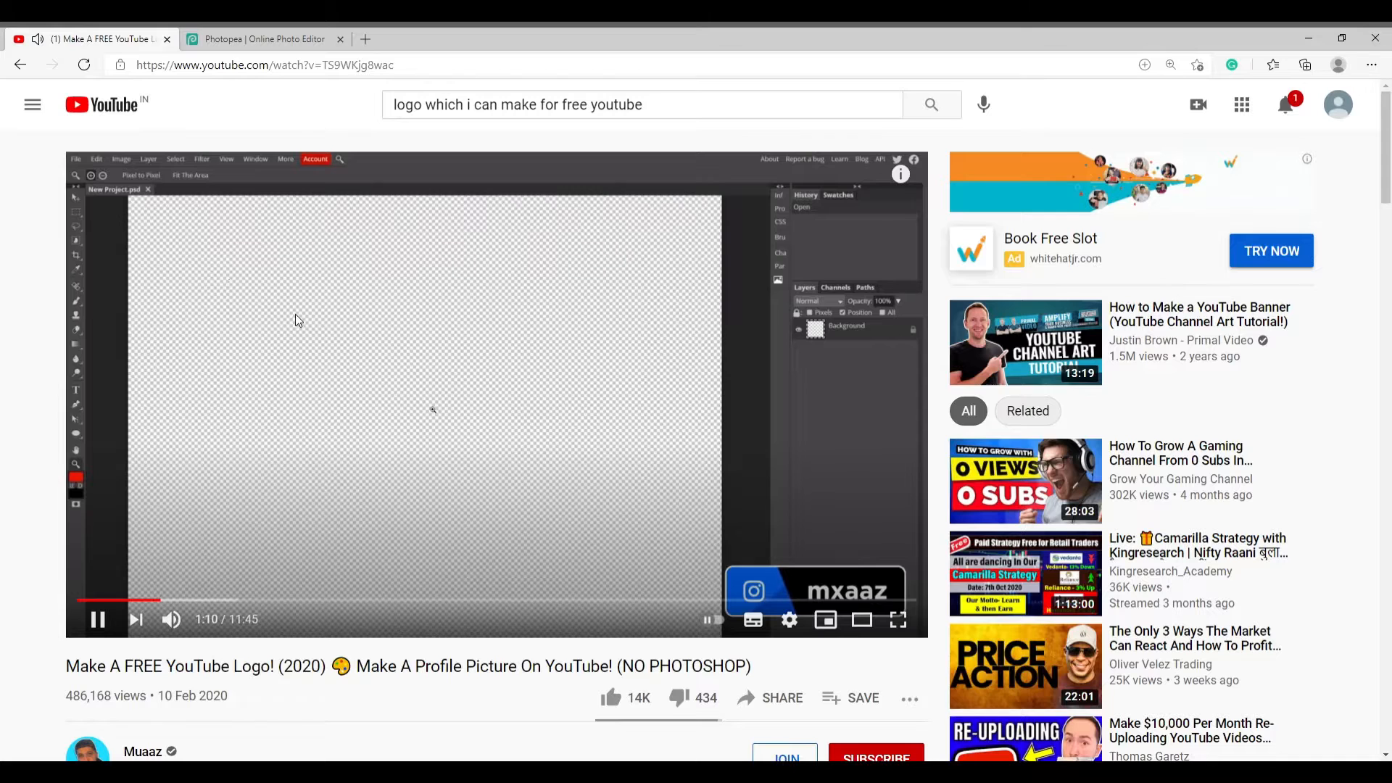
{"action": "left_click", "coordinate": [324, 36]}
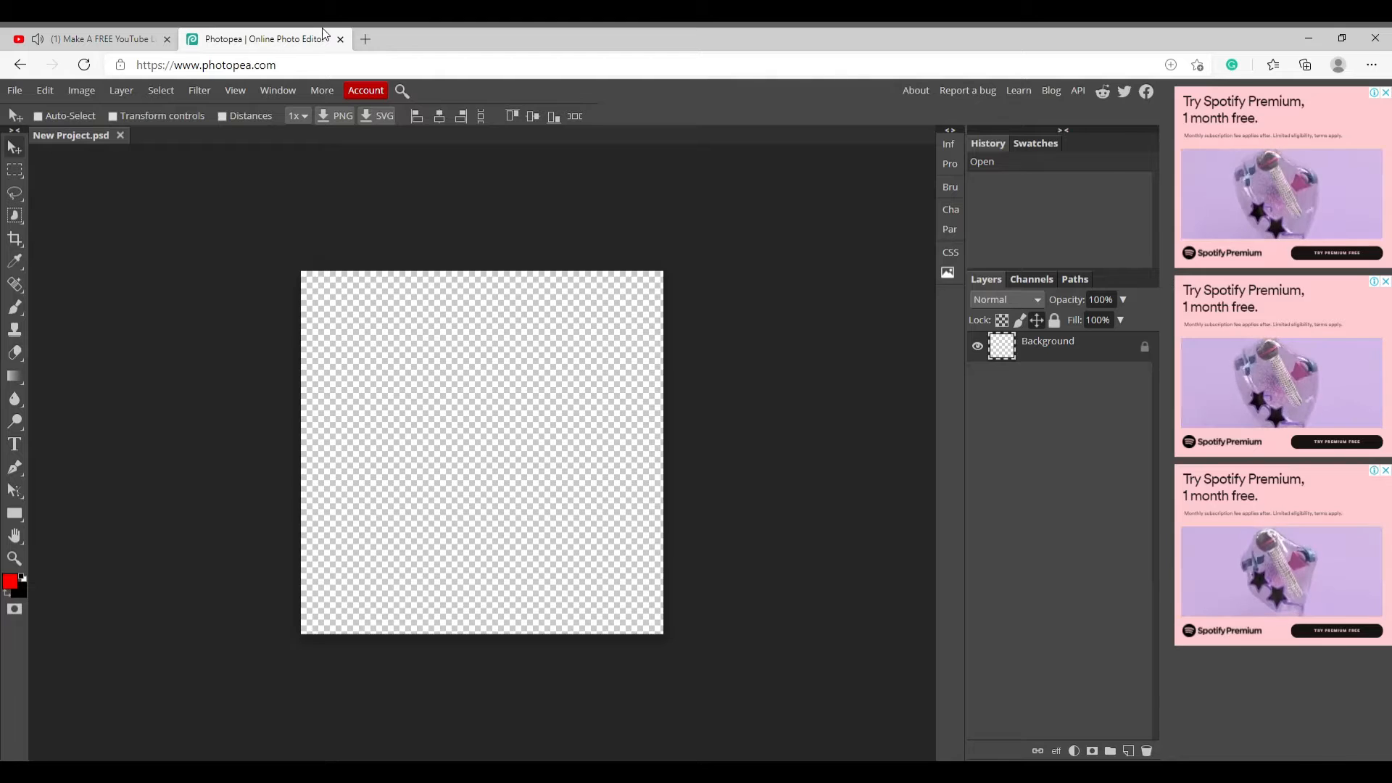
{"action": "key", "text": "z"}
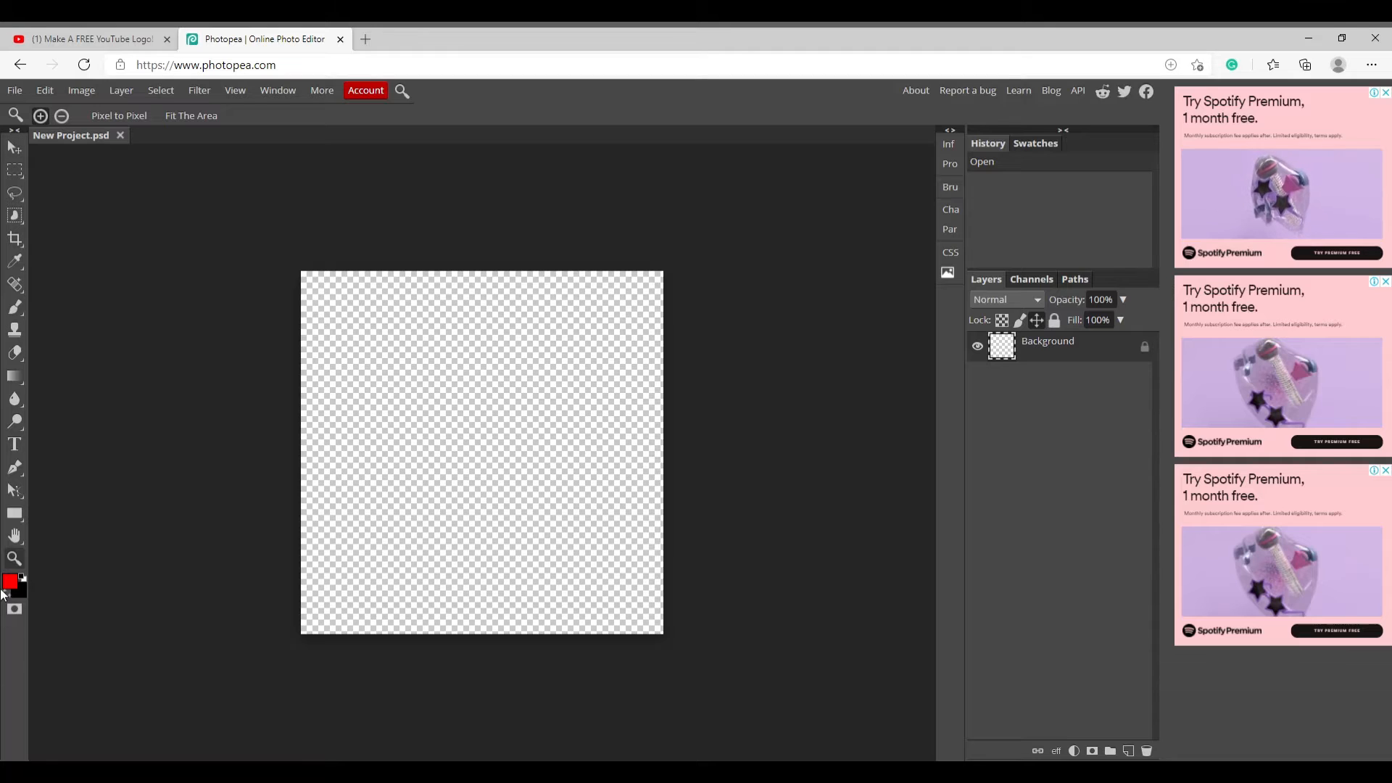
{"action": "left_click", "coordinate": [457, 451]}
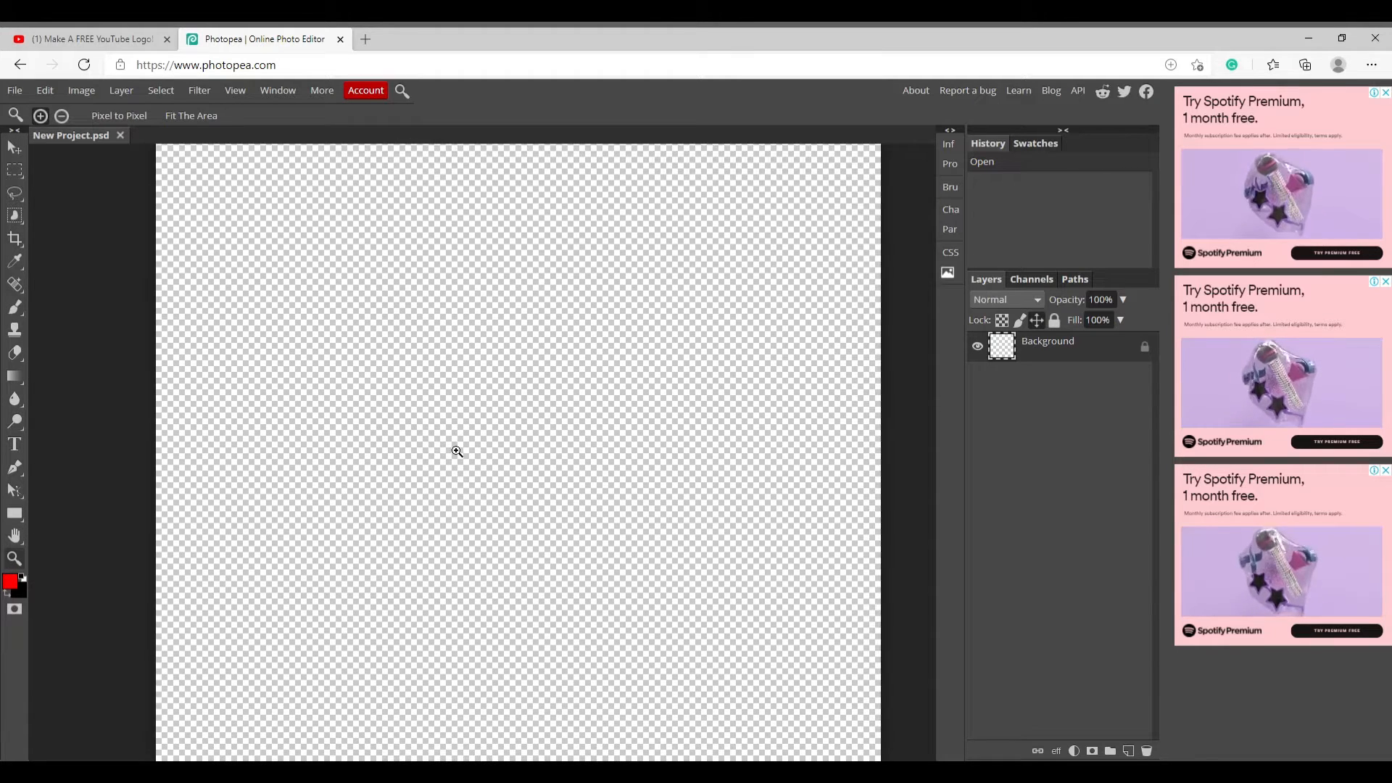
{"action": "left_click", "coordinate": [457, 451]}
- Watch the tutorial's zoom-out demonstration and switch Photopea's Zoom tool to zooming out to reduce the canvas view
{"action": "left_click", "coordinate": [128, 33]}
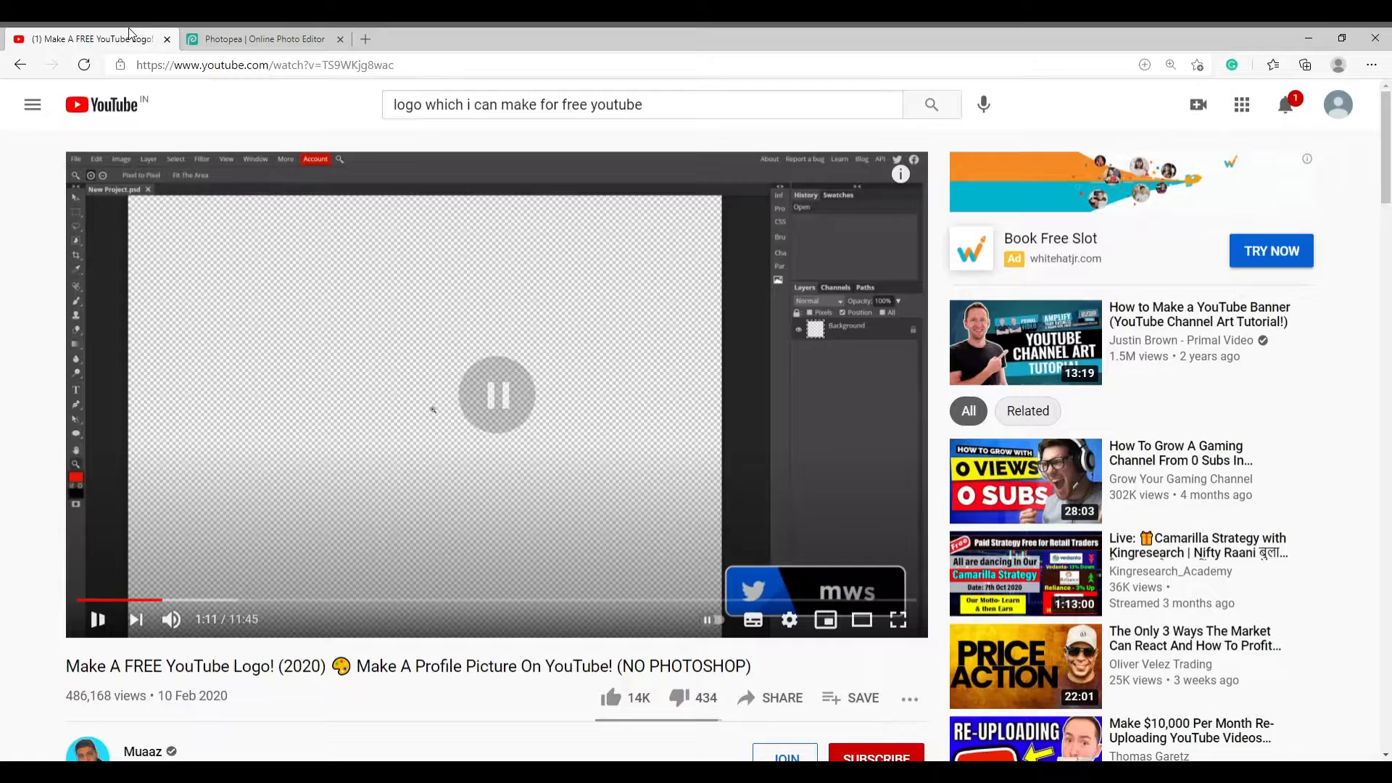
{"action": "left_click", "coordinate": [238, 220]}
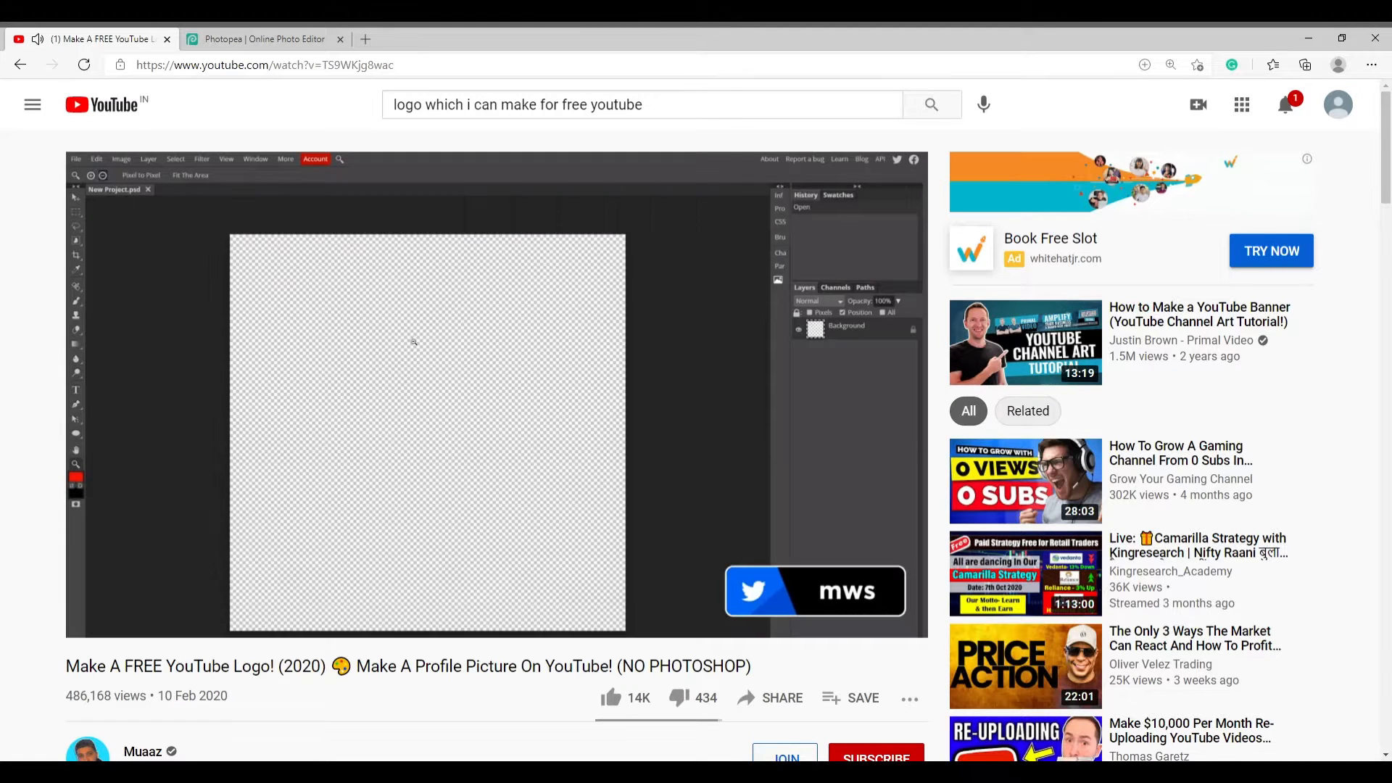
{"action": "left_click", "coordinate": [263, 238]}
{"action": "left_click", "coordinate": [258, 39]}
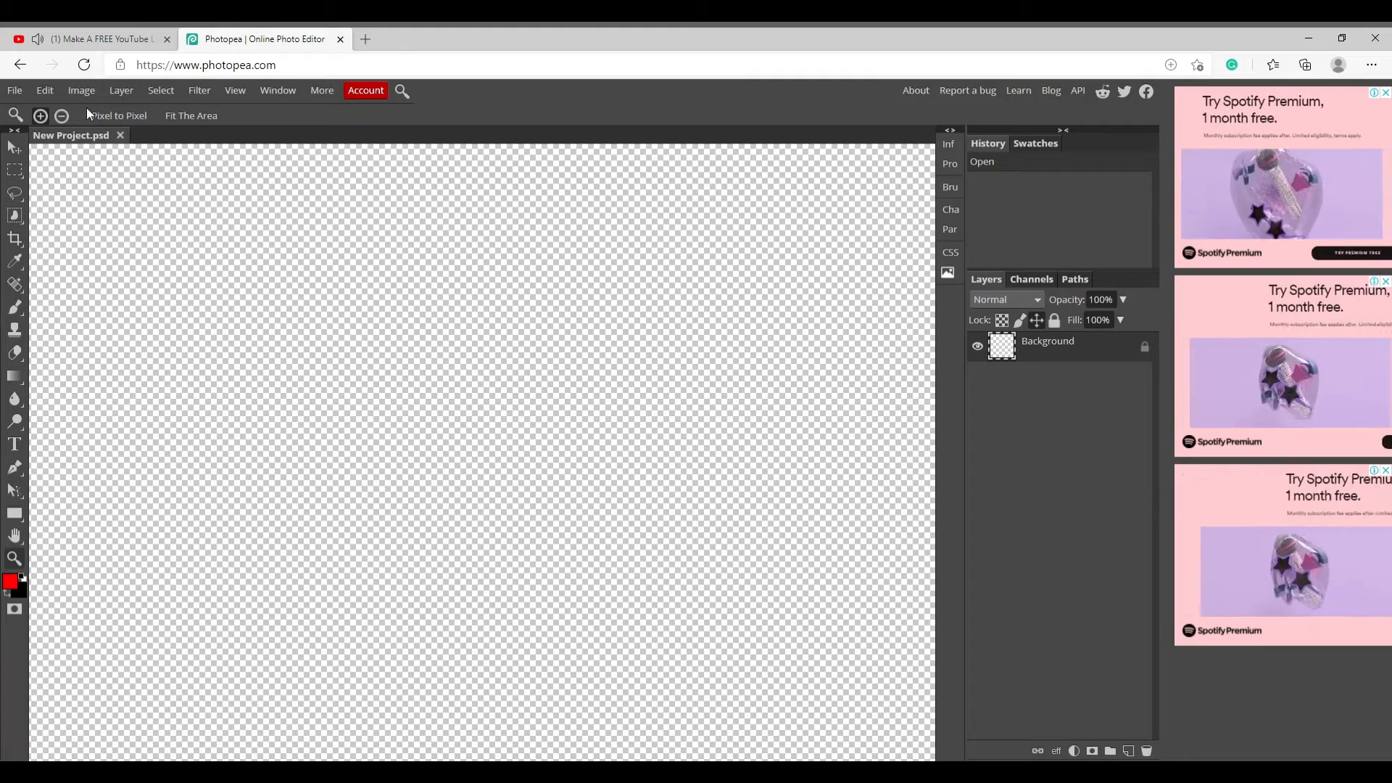
{"action": "left_click", "coordinate": [63, 115]}
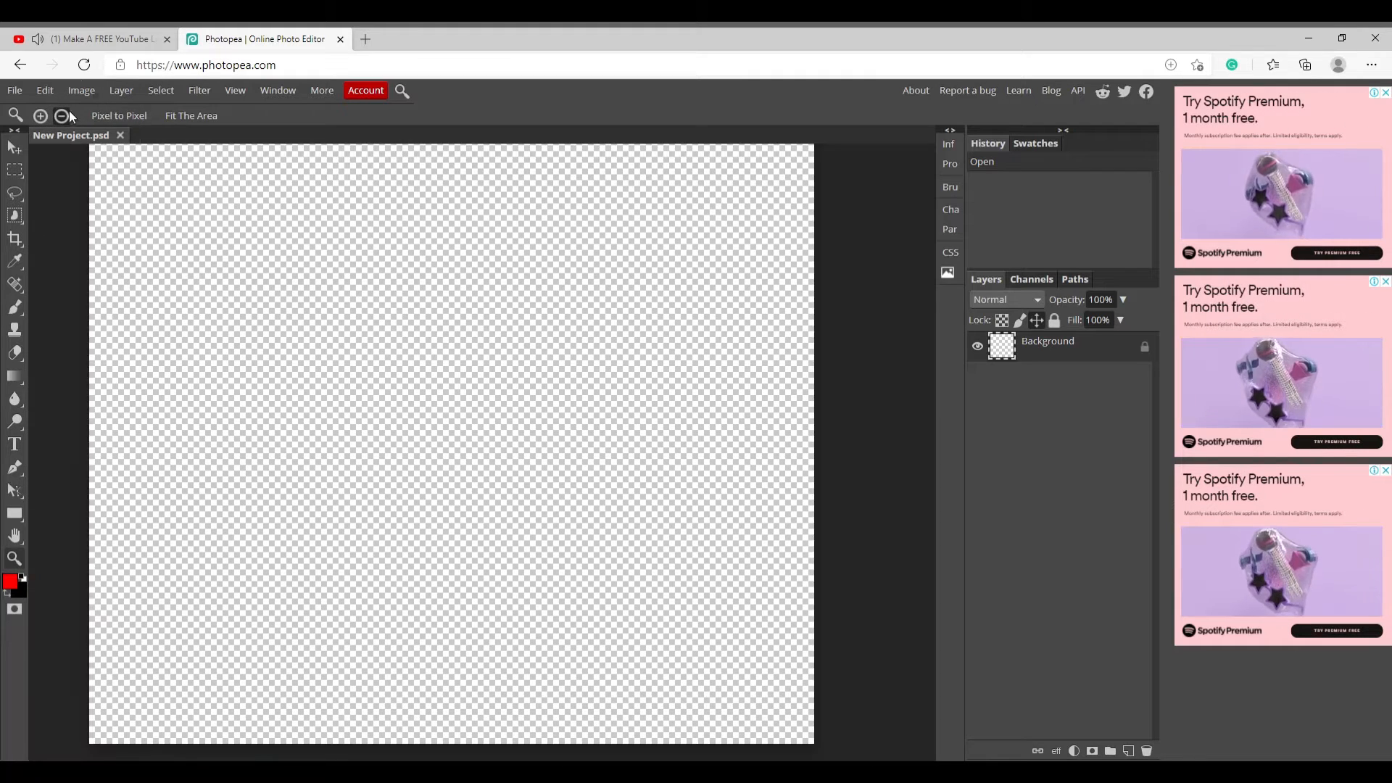
- Watch the tutorial's Gradient Tool demonstration on YouTube and continue to its section on finding background images
{"action": "left_click", "coordinate": [46, 29]}
{"action": "left_click", "coordinate": [273, 298]}
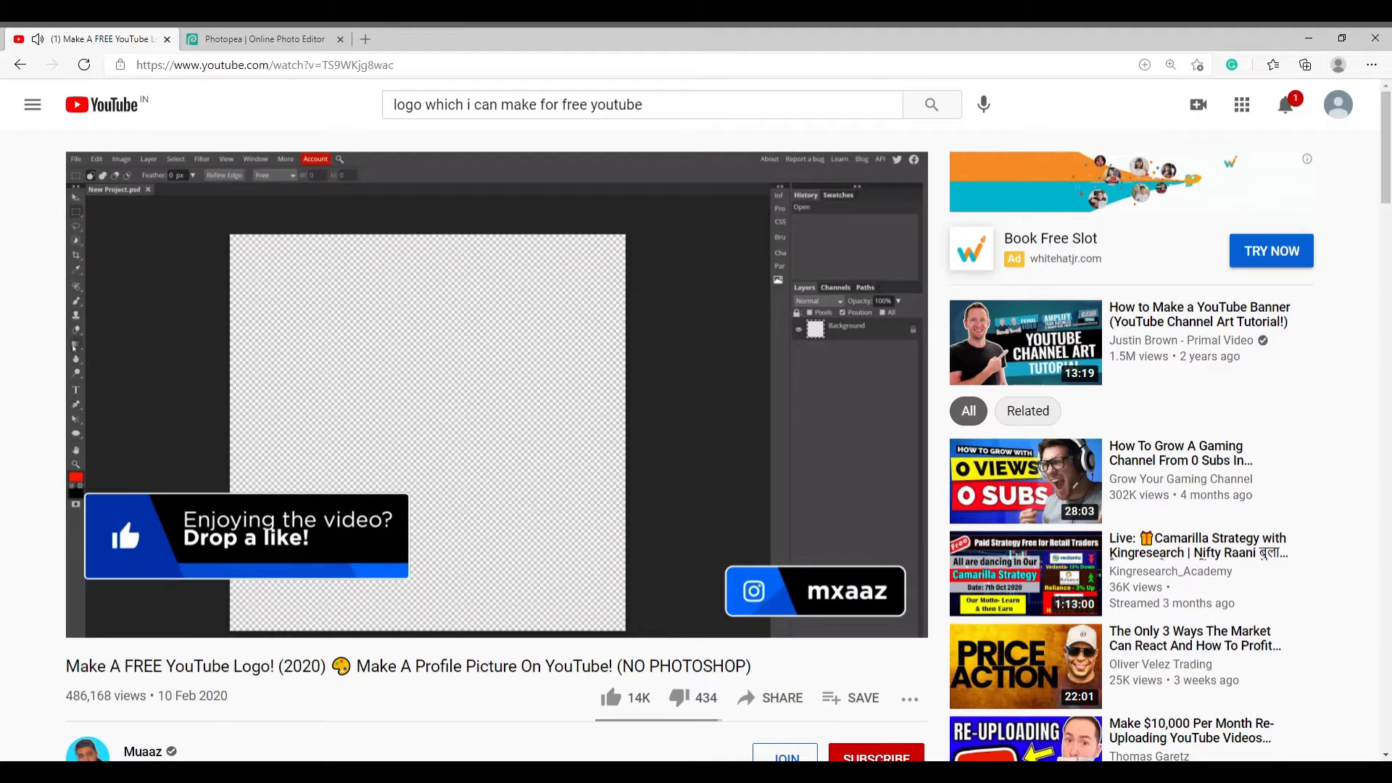
{"action": "scroll", "coordinate": [925, 599], "scroll_direction": "down", "scroll_amount": 3}
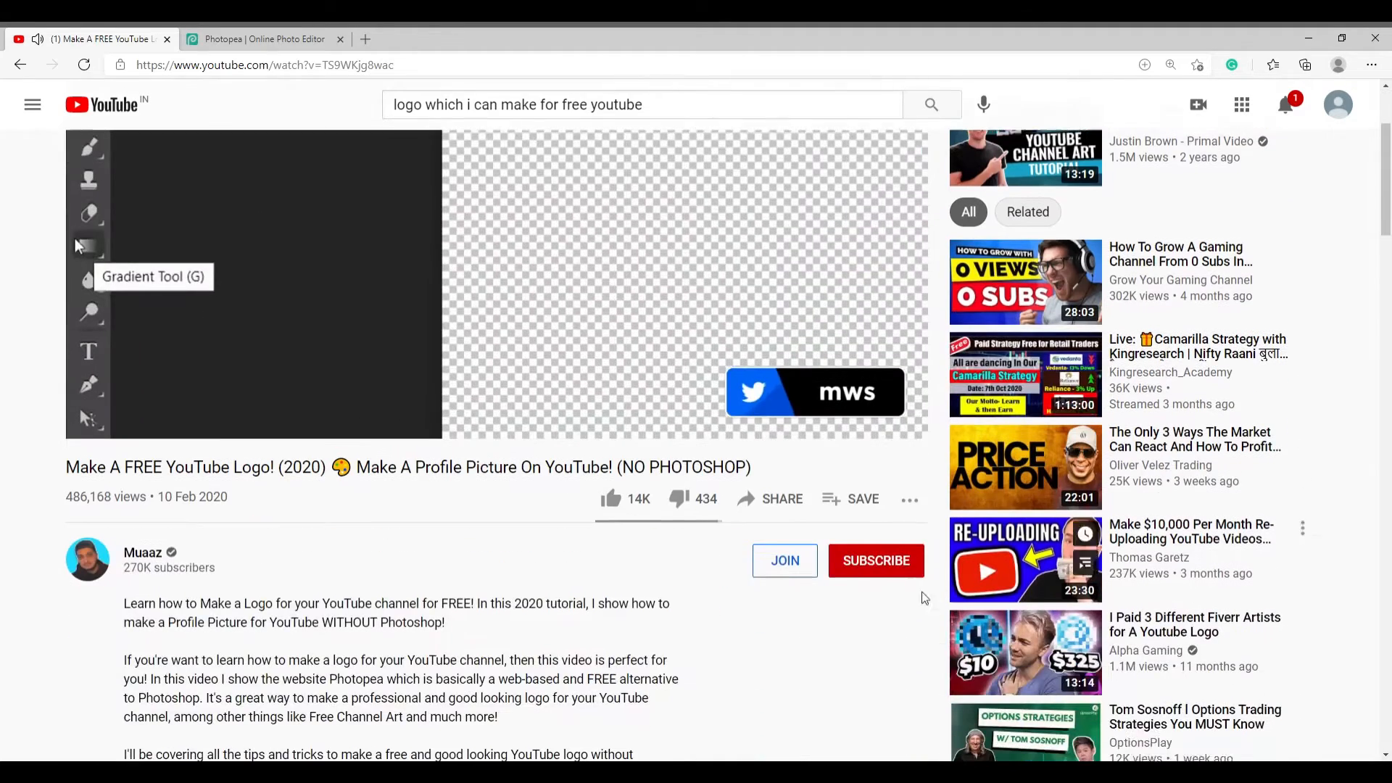
{"action": "scroll", "coordinate": [724, 598], "scroll_direction": "up", "scroll_amount": 3}
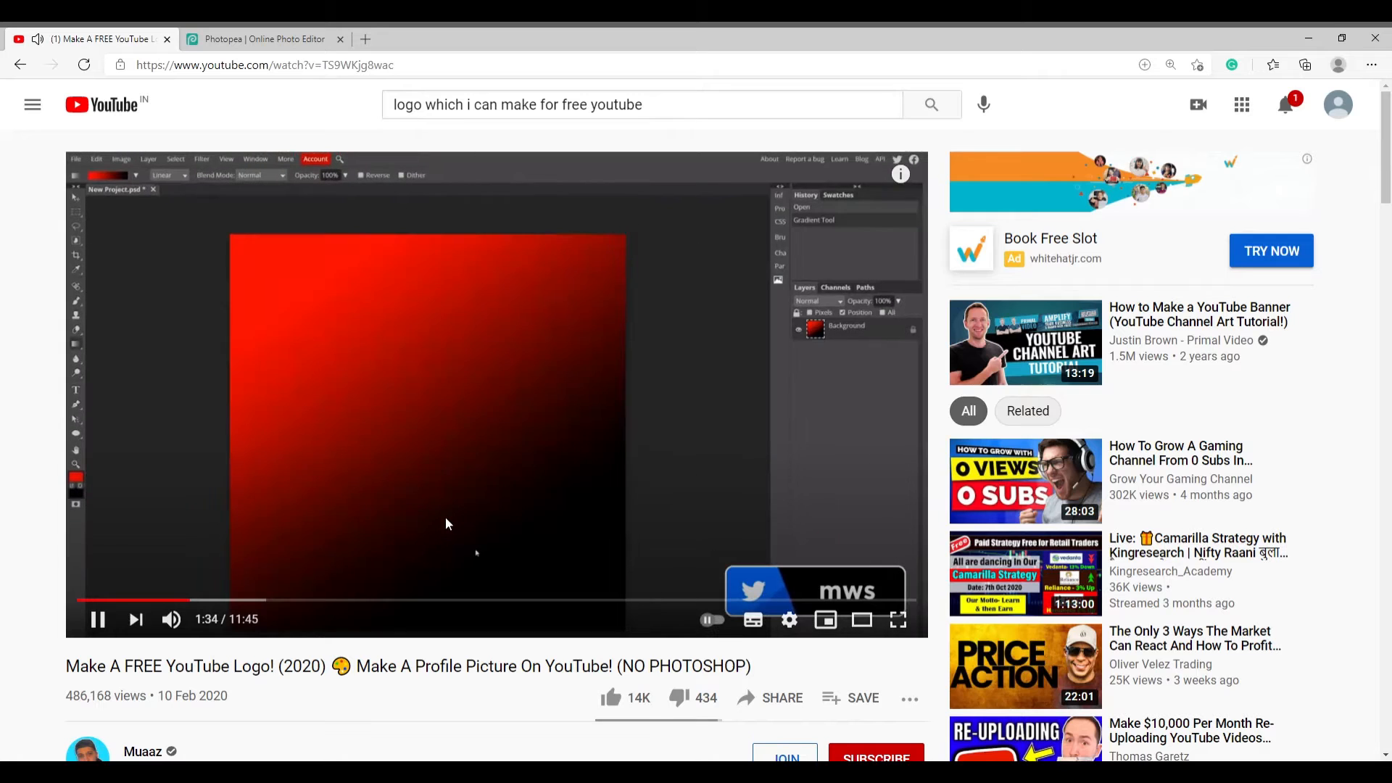
{"action": "key", "text": "Left"}
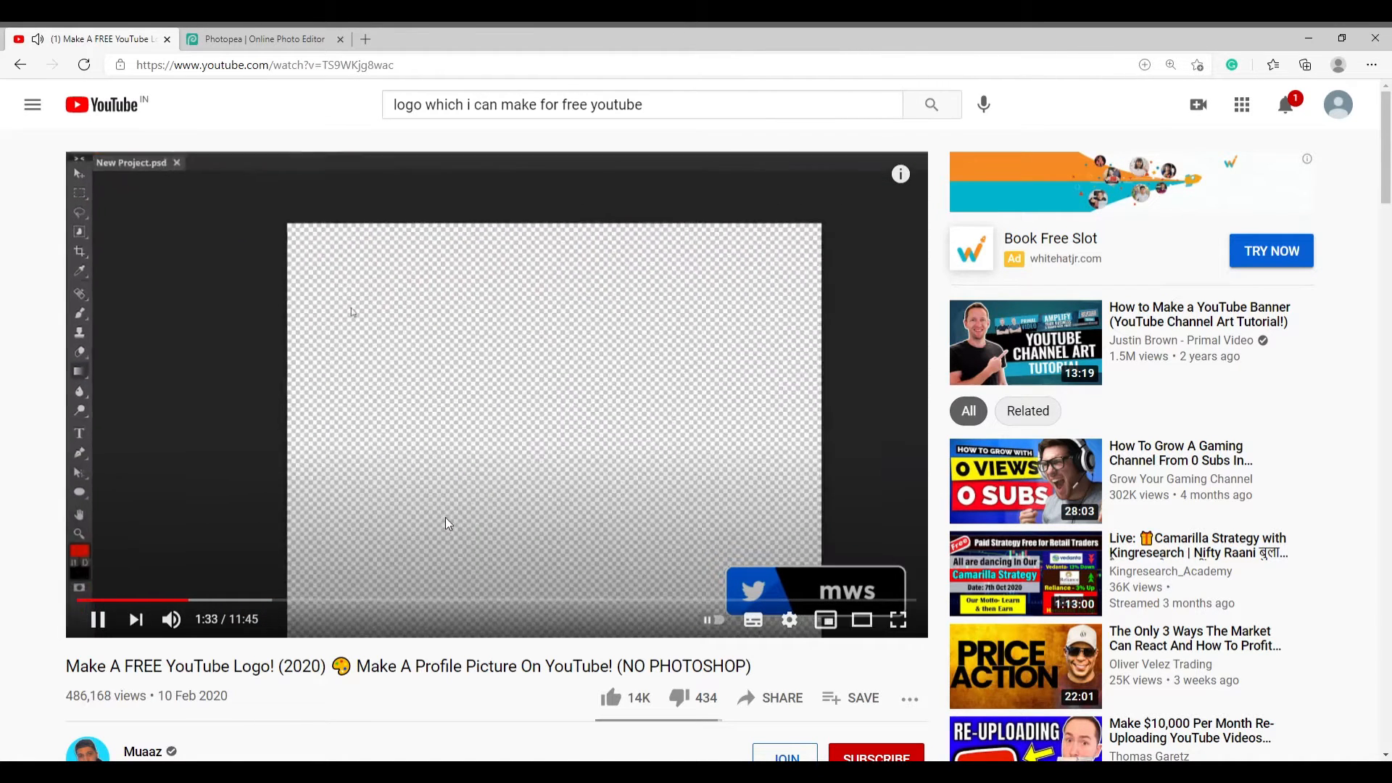
{"action": "left_click", "coordinate": [489, 274]}
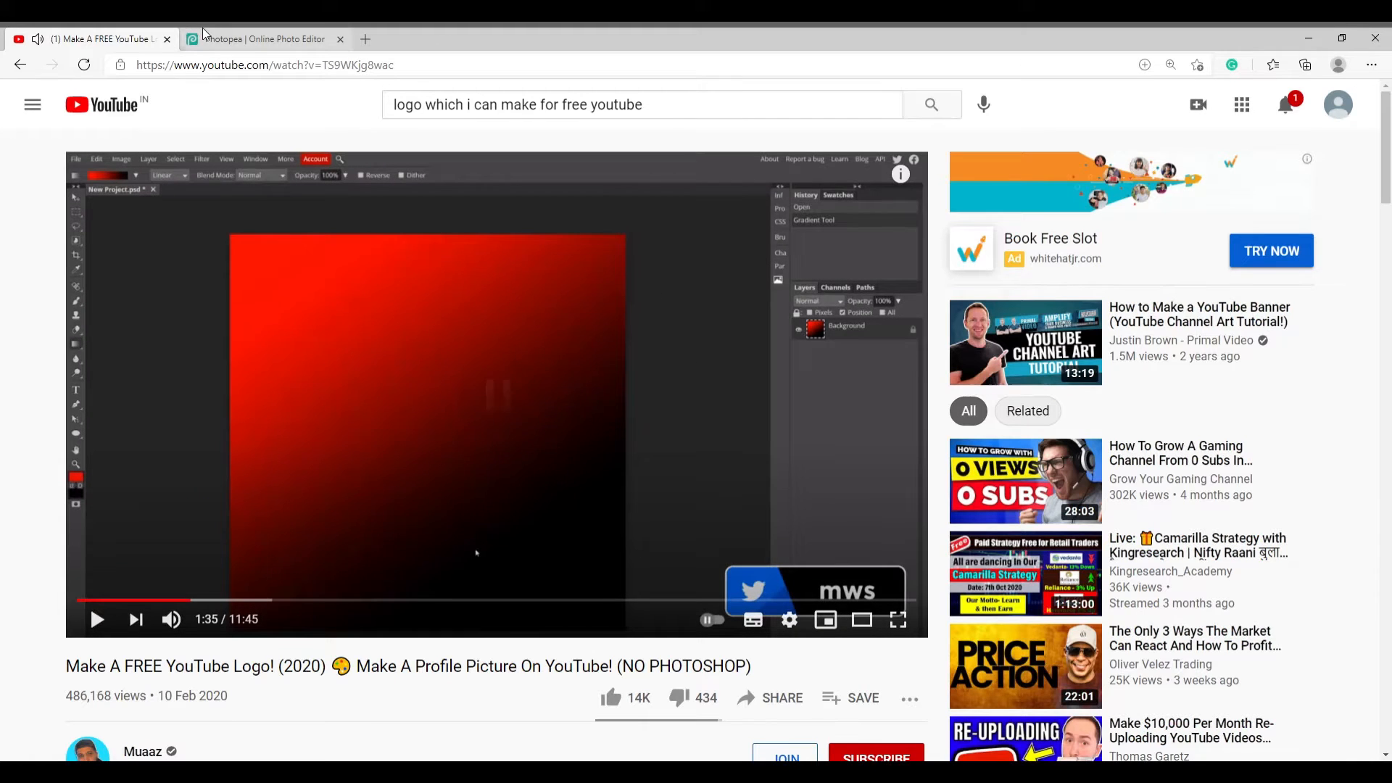
{"action": "left_click", "coordinate": [449, 521]}
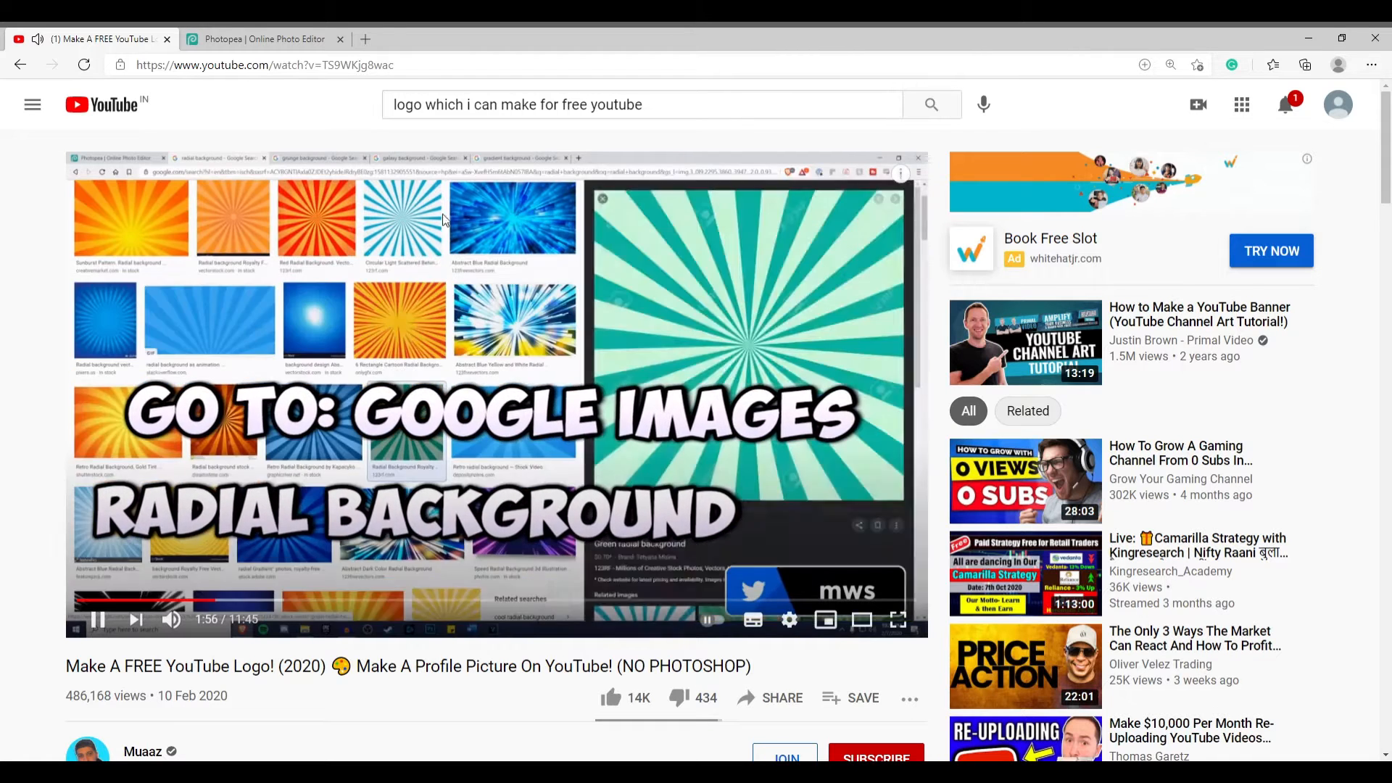
- Open a blank browser page and begin a web search query with "radial"
{"action": "left_click", "coordinate": [365, 38]}
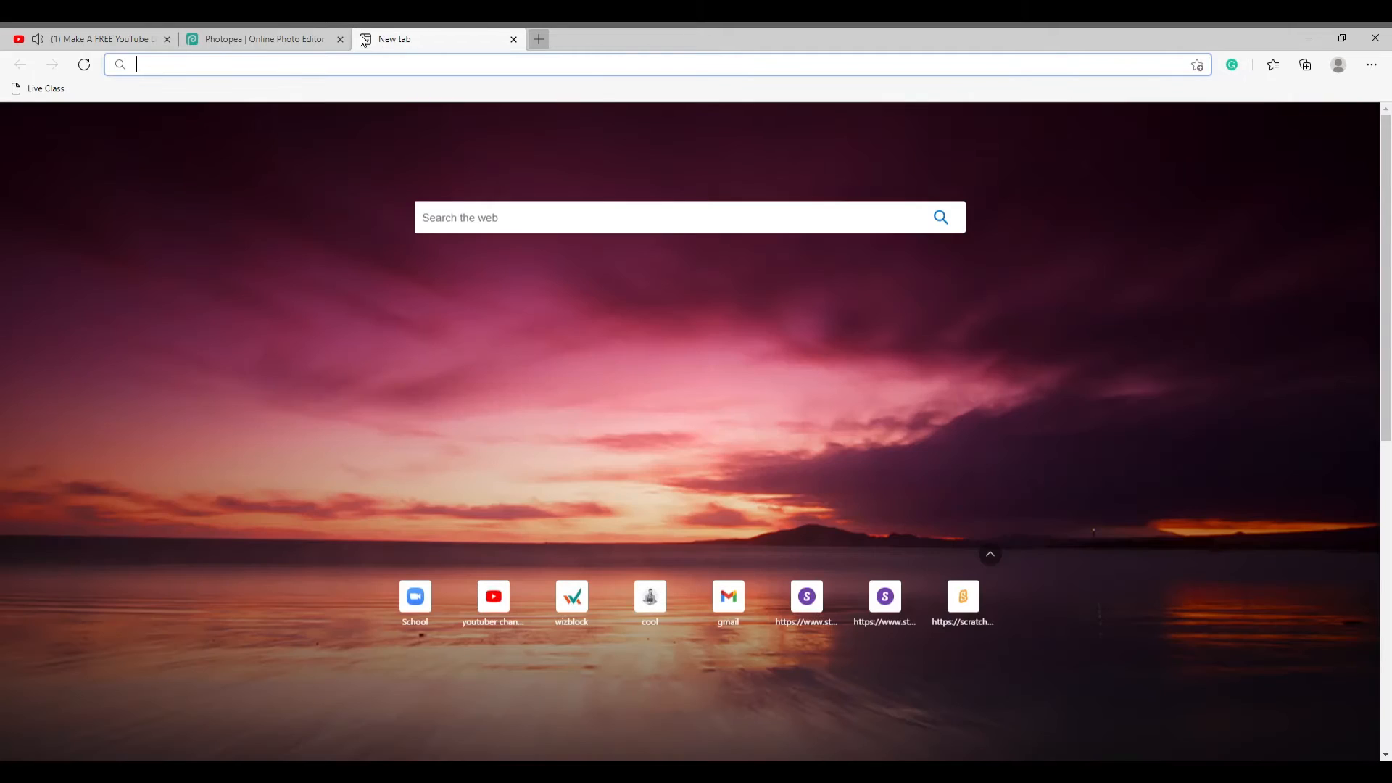
{"action": "type", "text": "ra"}
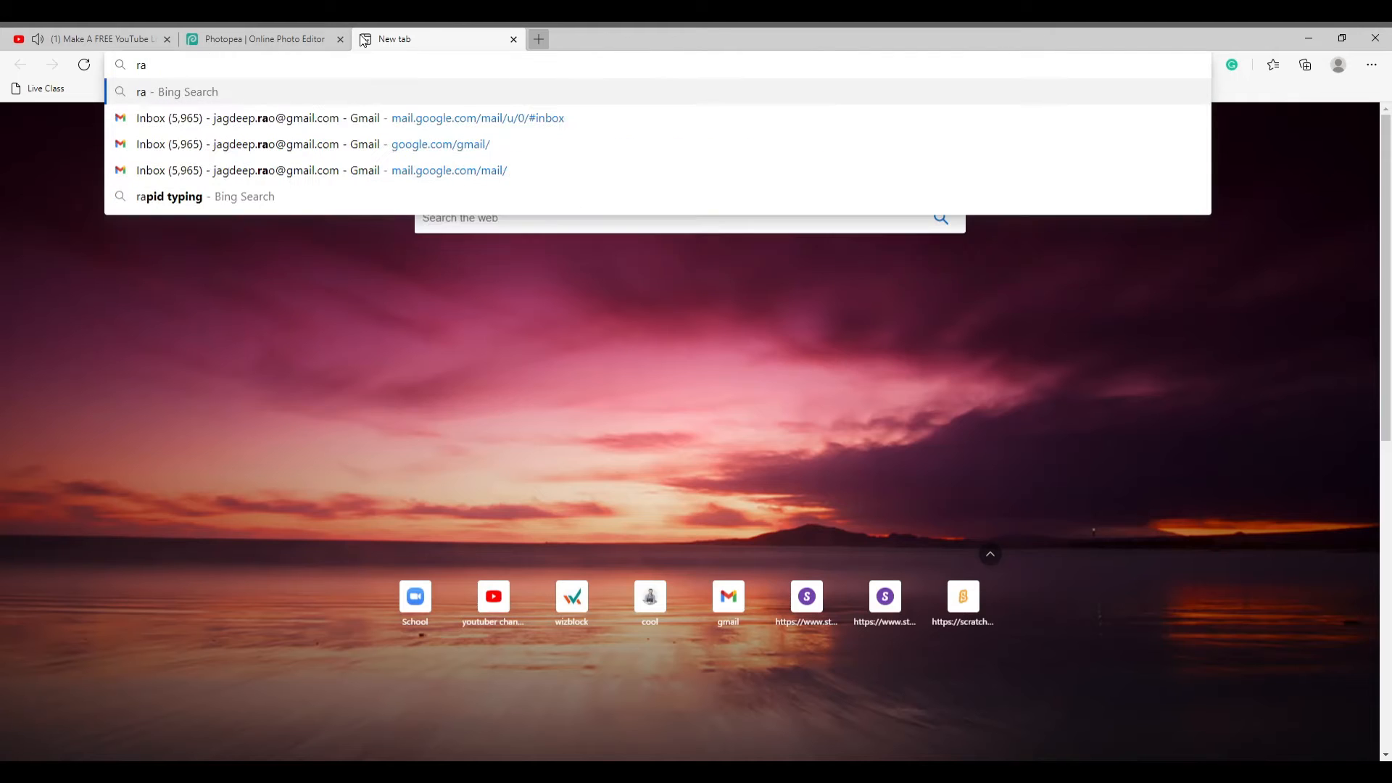
{"action": "type", "text": "dia"}
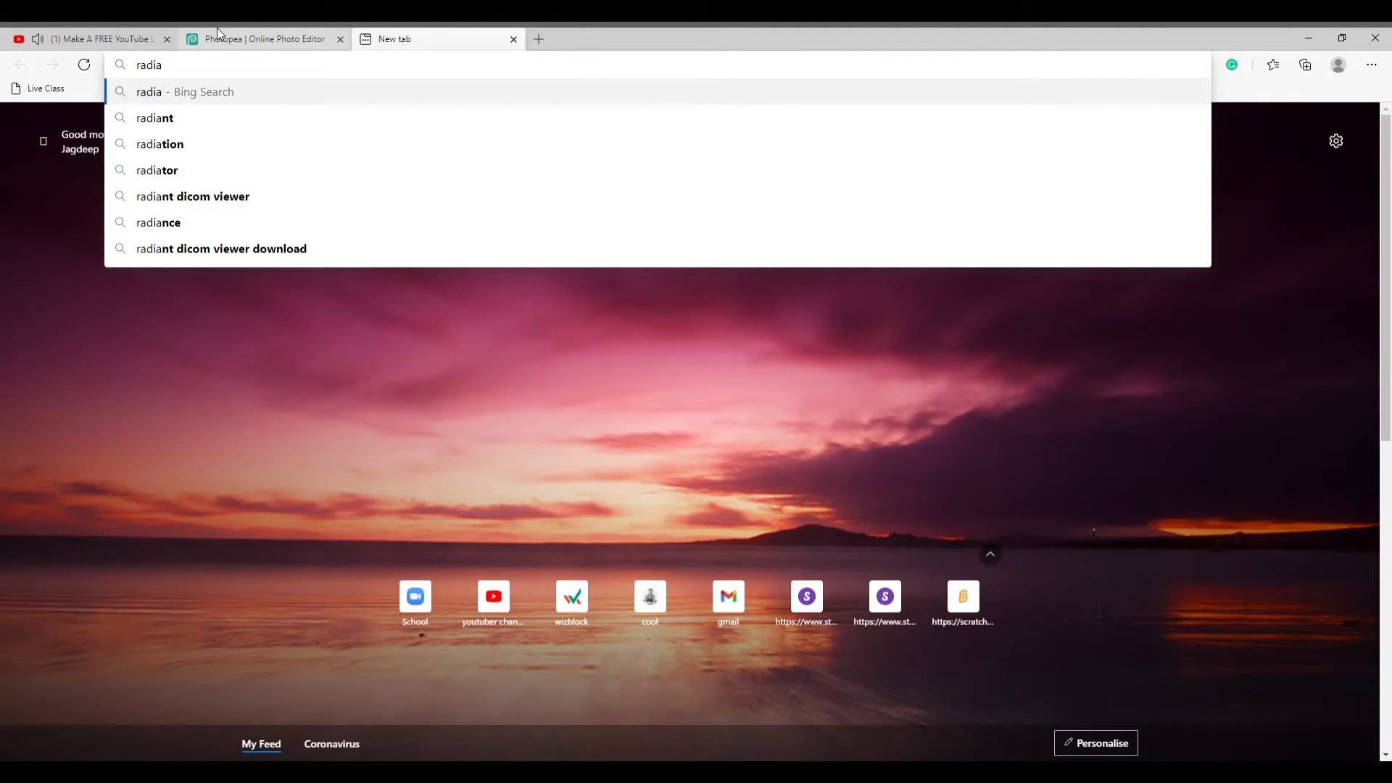
{"action": "type", "text": "l"}
- Rewind the YouTube tutorial to the red-black gradient and rewatch it through the Google Images radial background section
{"action": "left_click", "coordinate": [119, 29]}
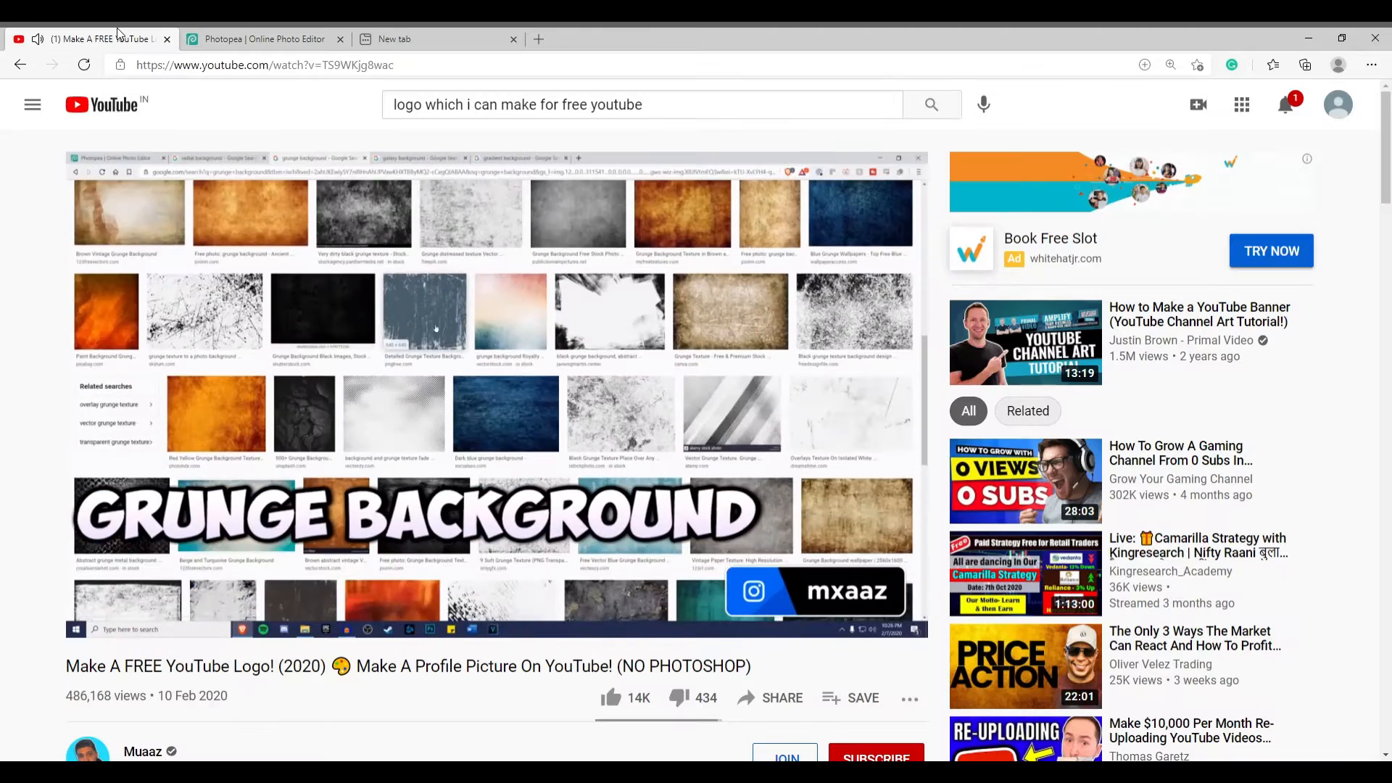
{"action": "left_click", "coordinate": [363, 376]}
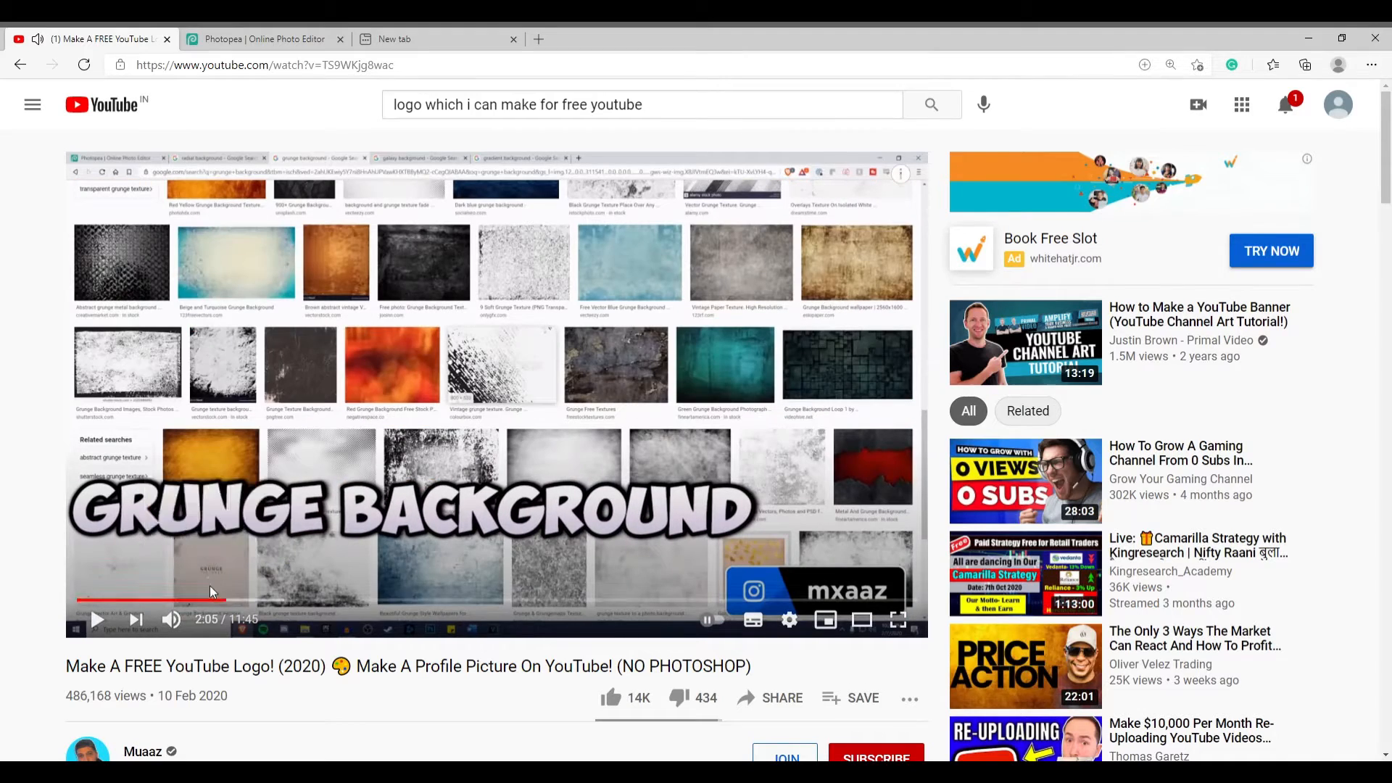
{"action": "left_click", "coordinate": [195, 601]}
{"action": "left_click", "coordinate": [412, 332]}
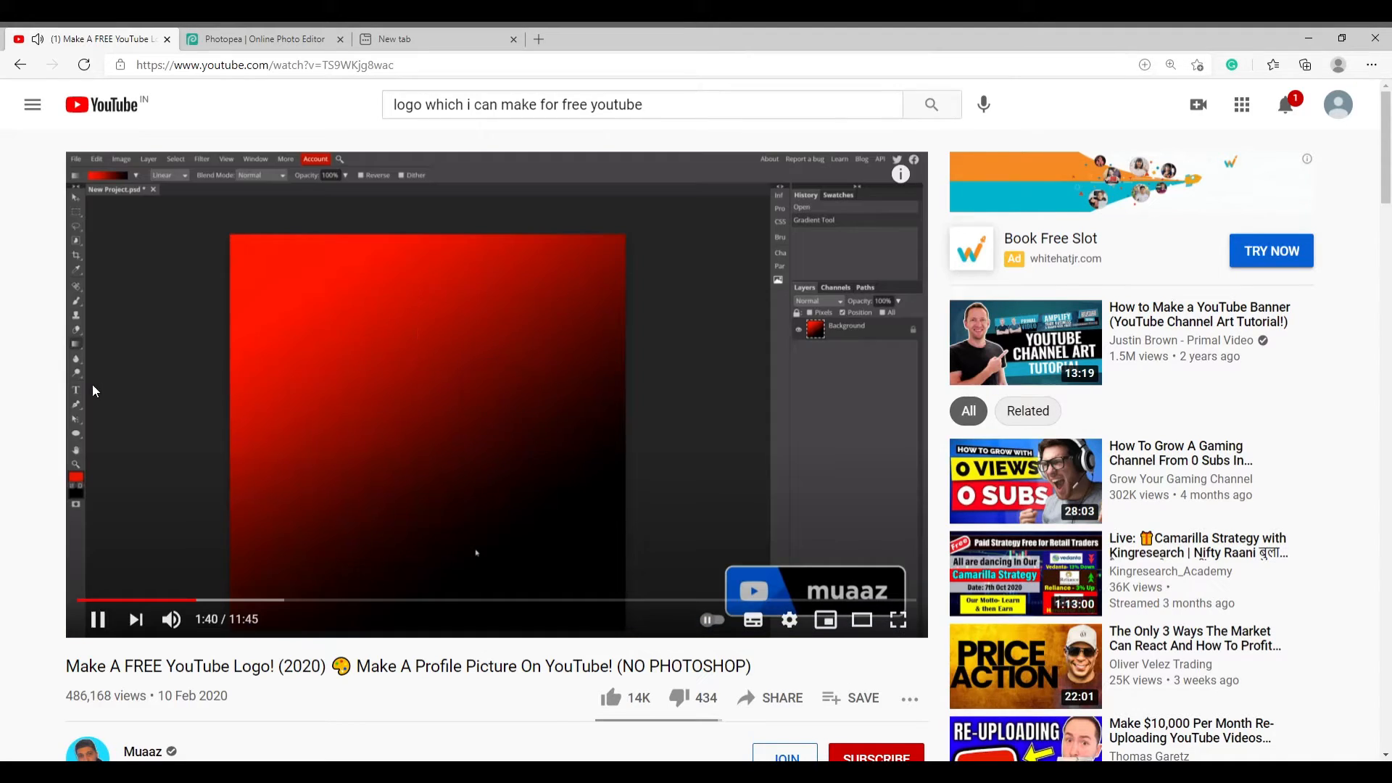
{"action": "scroll", "coordinate": [97, 395], "scroll_direction": "down", "scroll_amount": 4}
{"action": "scroll", "coordinate": [140, 429], "scroll_direction": "down", "scroll_amount": 1}
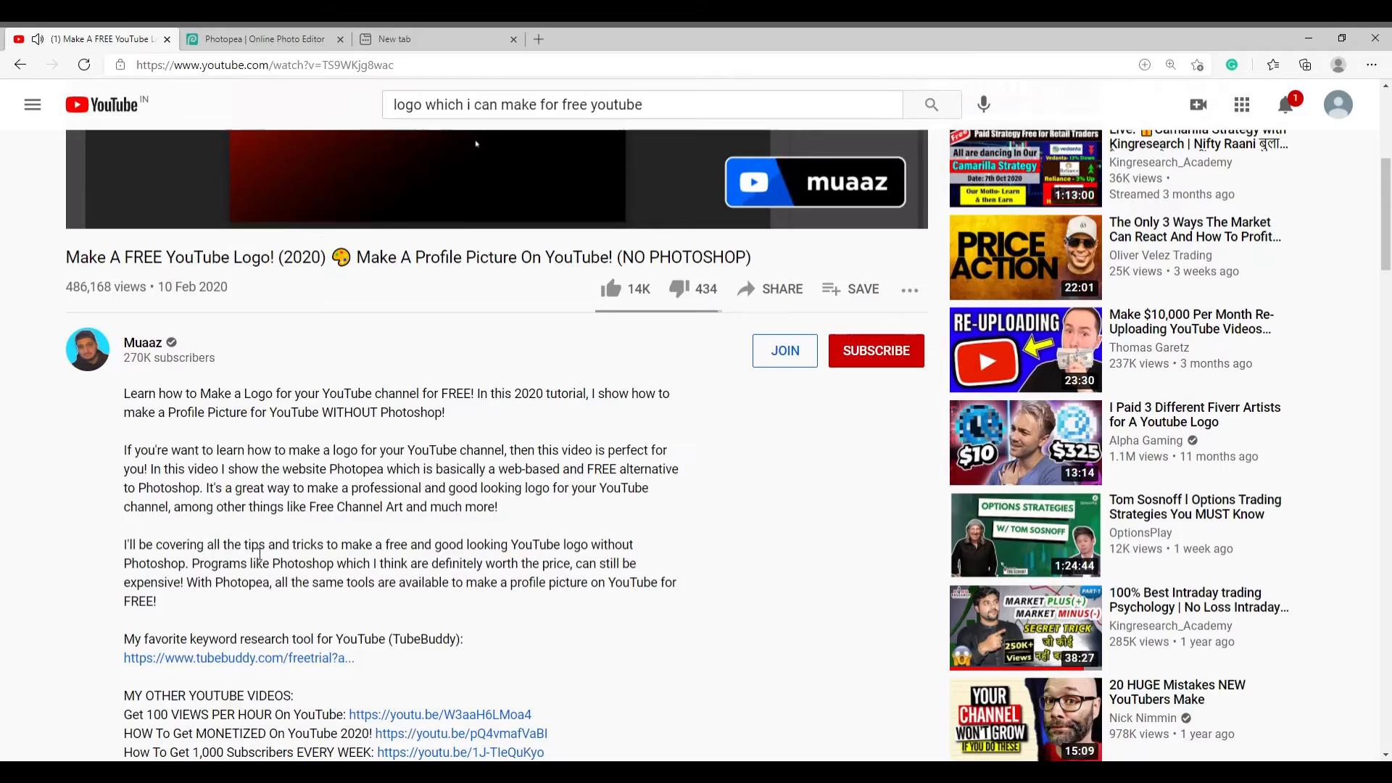
{"action": "scroll", "coordinate": [252, 523], "scroll_direction": "down", "scroll_amount": 4}
{"action": "scroll", "coordinate": [489, 451], "scroll_direction": "up", "scroll_amount": 10}
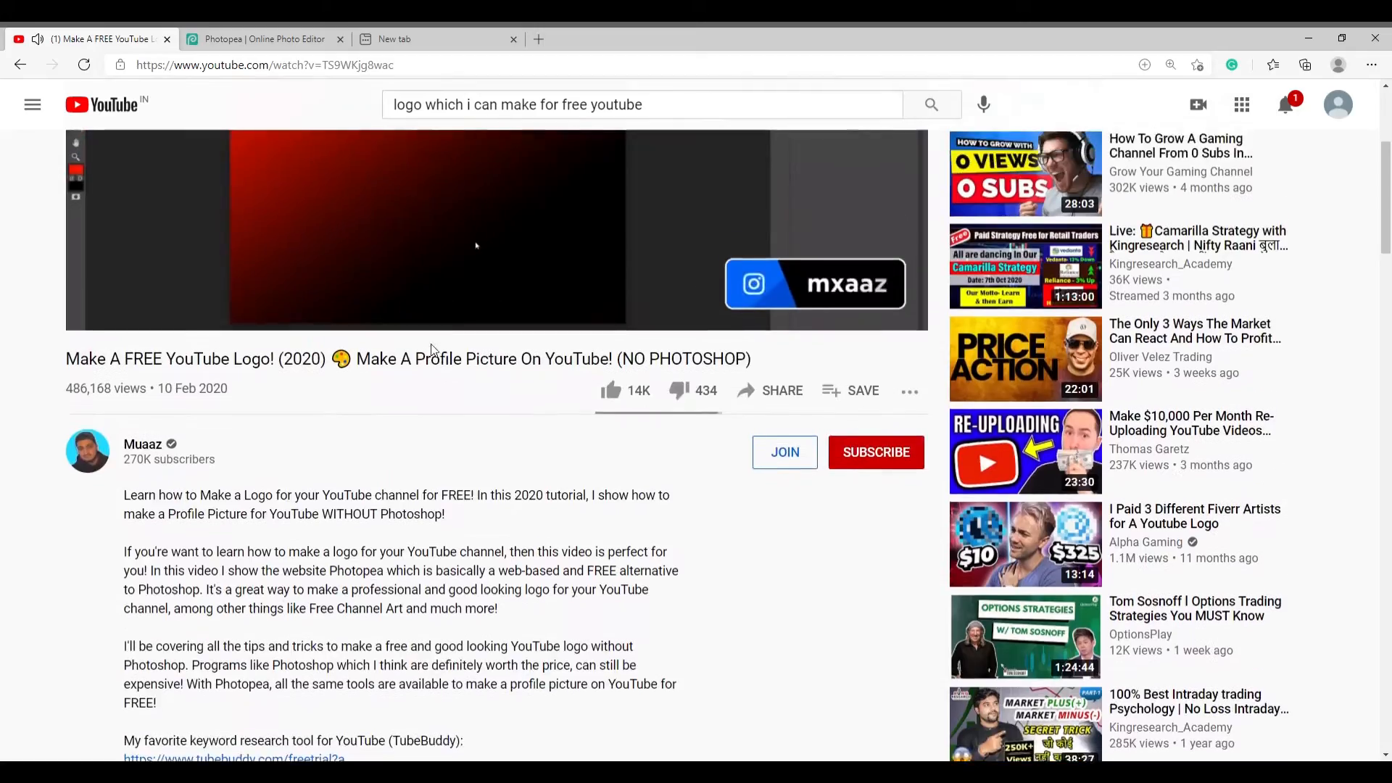
{"action": "scroll", "coordinate": [367, 361], "scroll_direction": "down", "scroll_amount": 4}
{"action": "scroll", "coordinate": [502, 616], "scroll_direction": "up", "scroll_amount": 4}
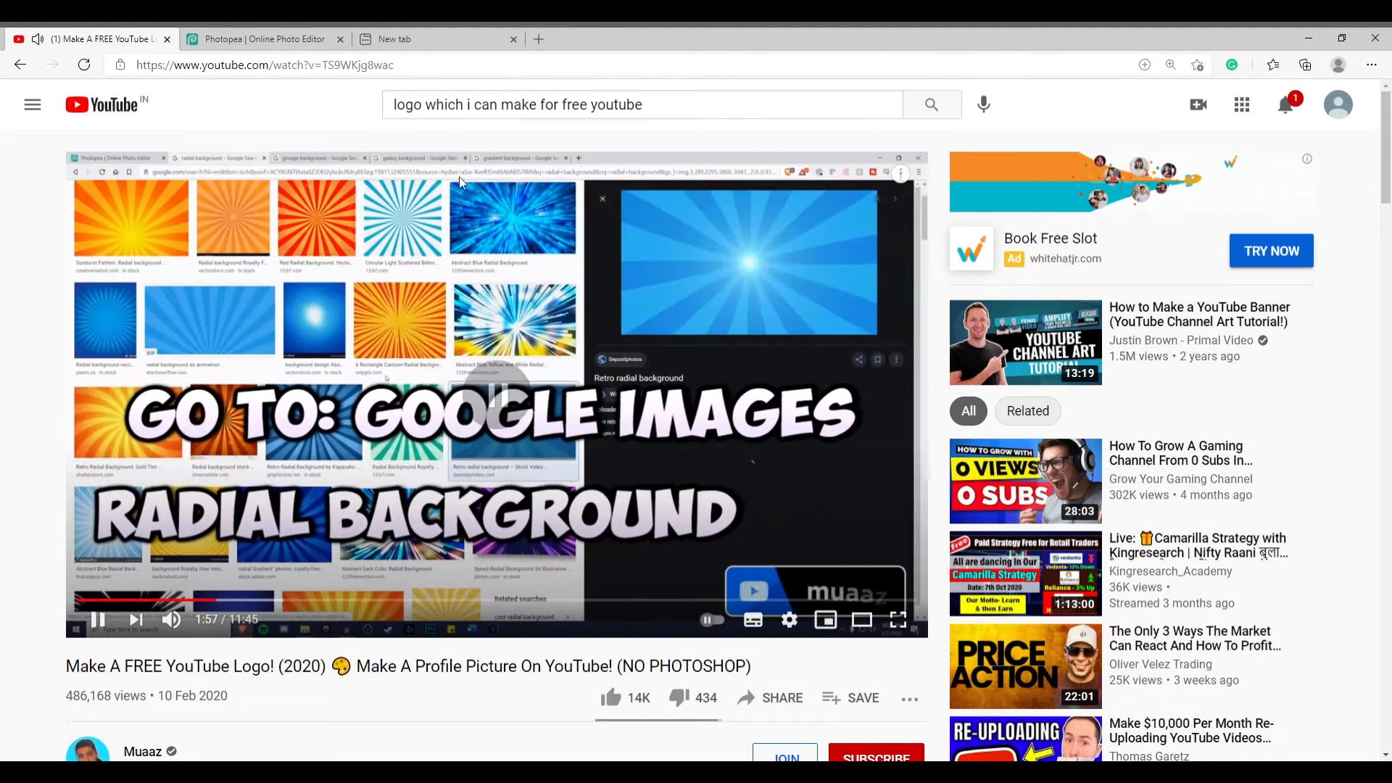
- Return to the unfinished query, complete it as "radial background" and run the web search
{"action": "left_click", "coordinate": [438, 35]}
{"action": "left_click", "coordinate": [245, 30]}
{"action": "left_click", "coordinate": [377, 33]}
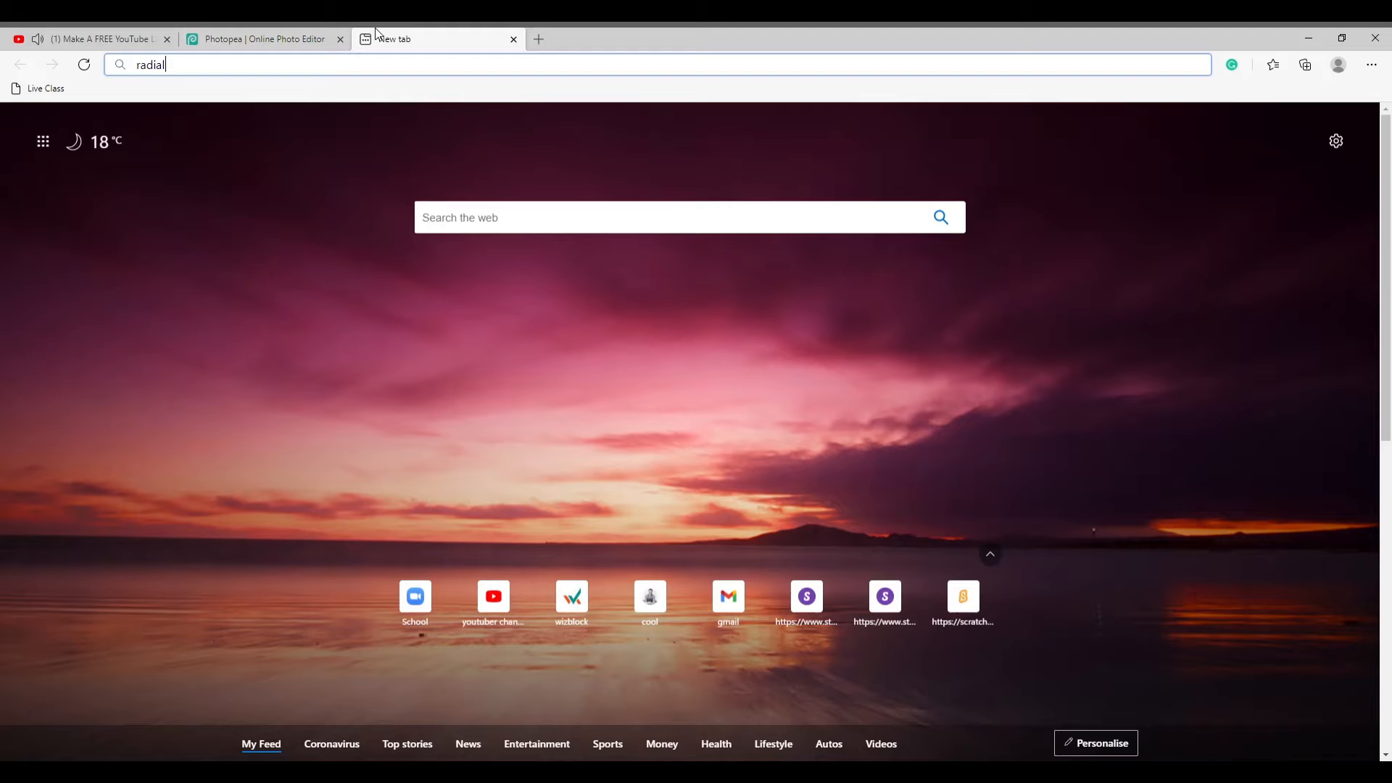
{"action": "type", "text": "ba"}
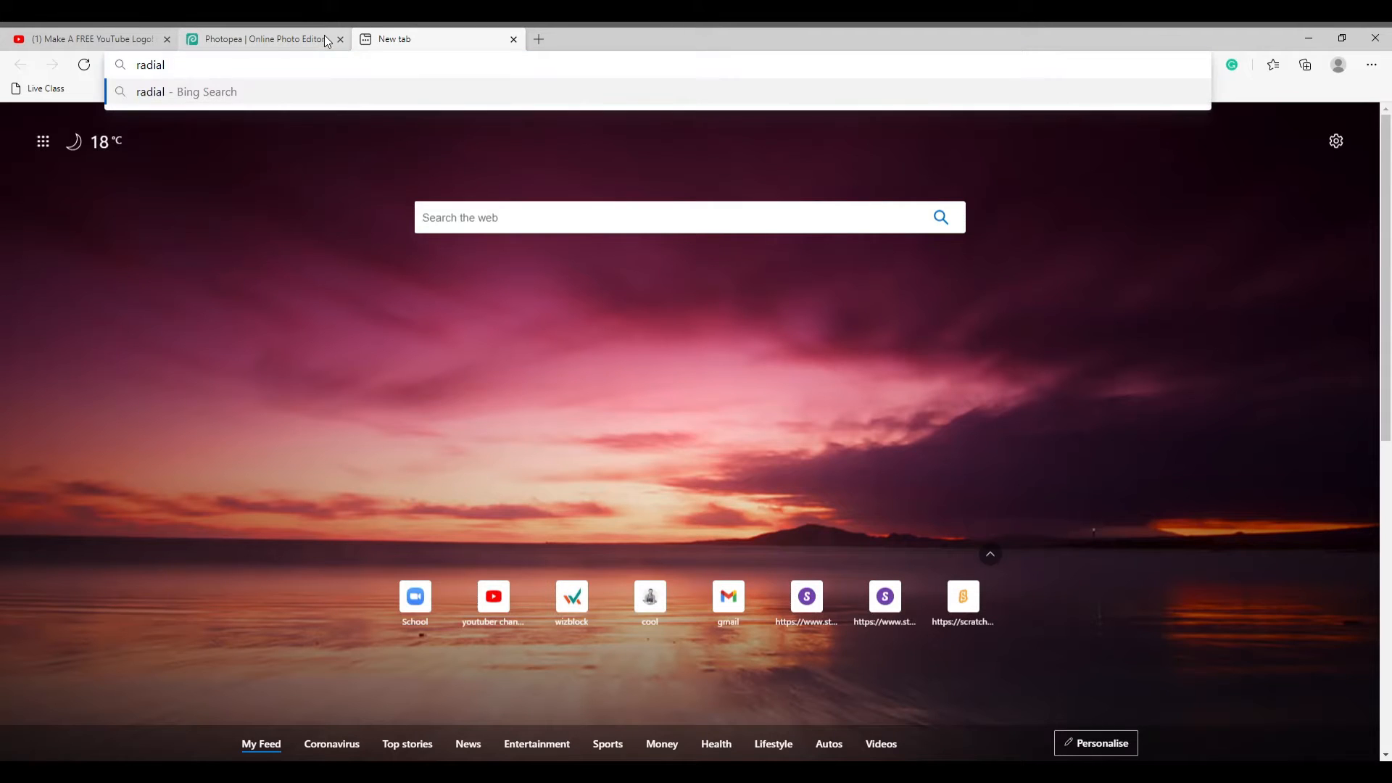
{"action": "type", "text": "ckgrou"}
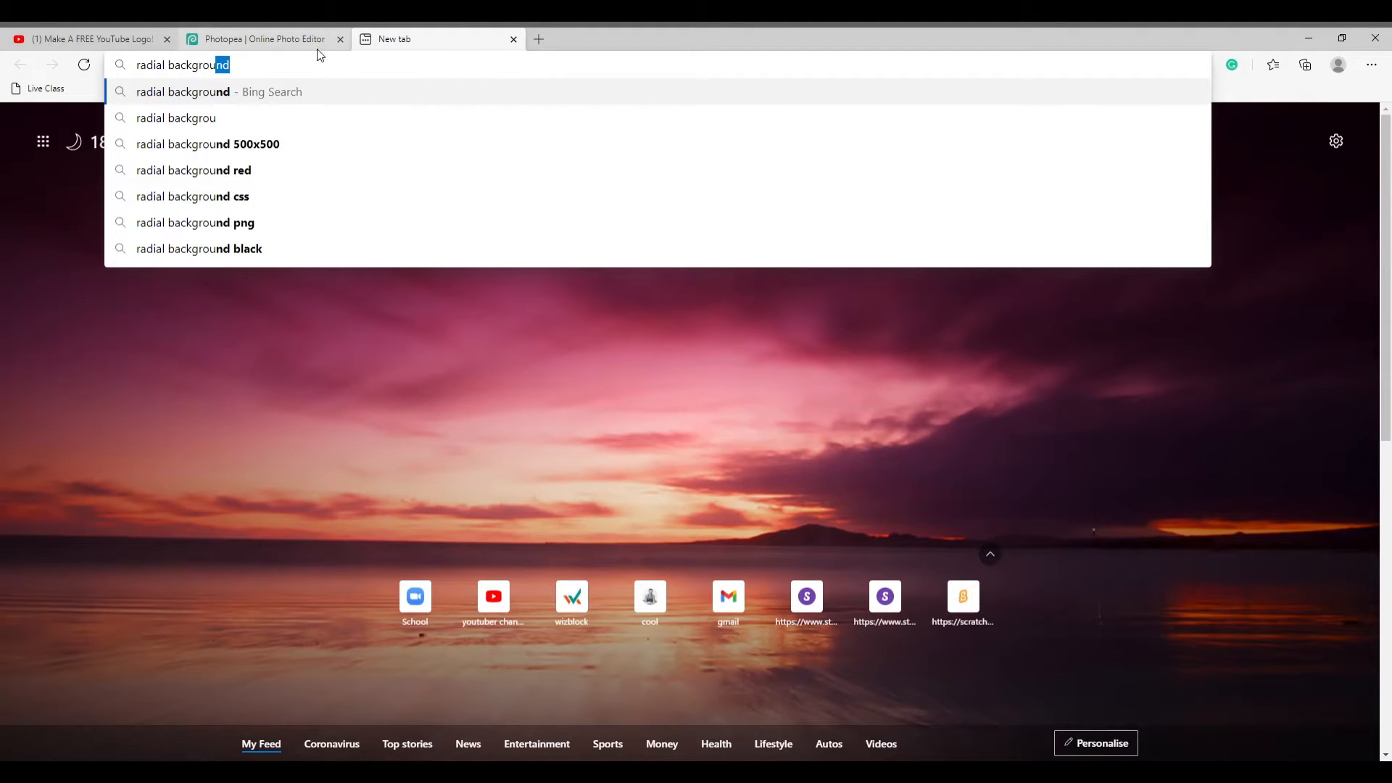
{"action": "left_click", "coordinate": [267, 97]}
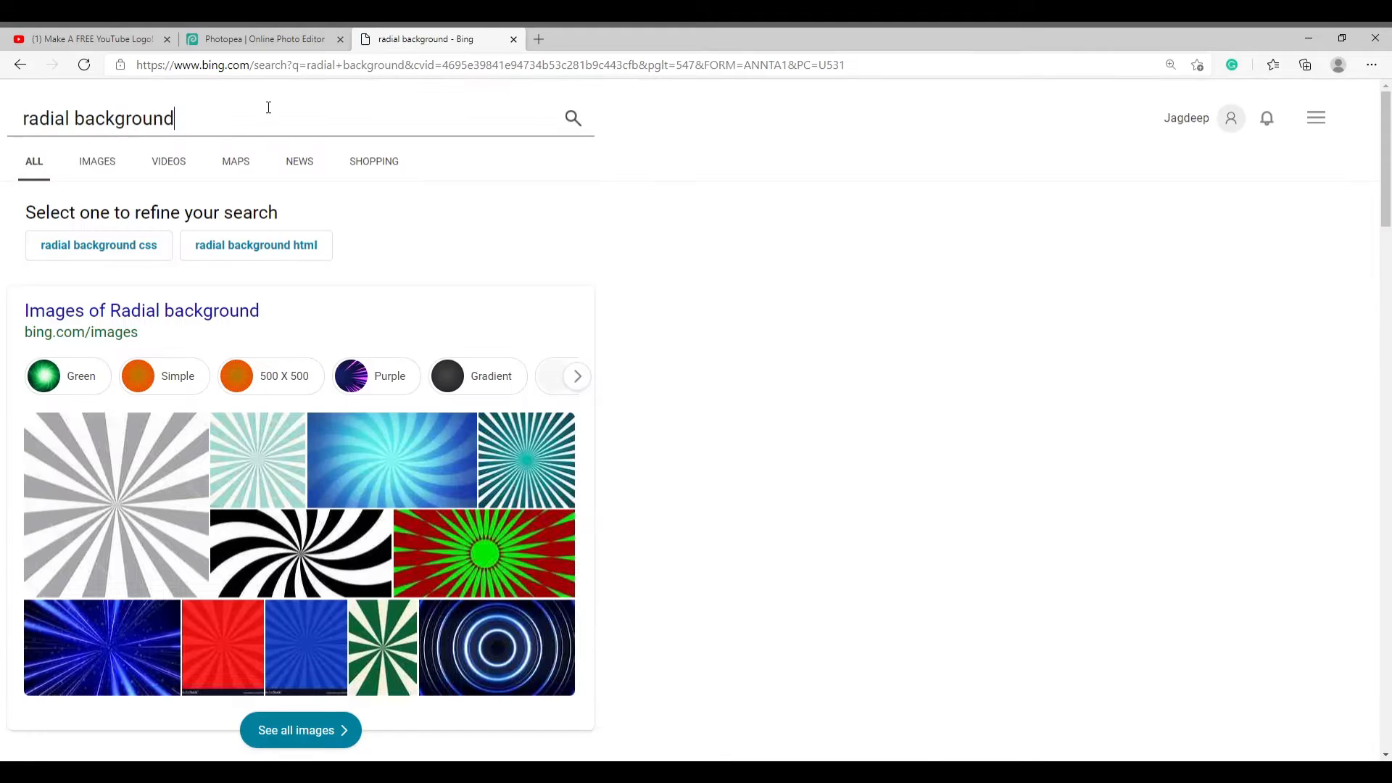
- Try the "radial background css" search refinement and restore the query to "radial background"
{"action": "left_click", "coordinate": [267, 109]}
{"action": "left_click", "coordinate": [231, 182]}
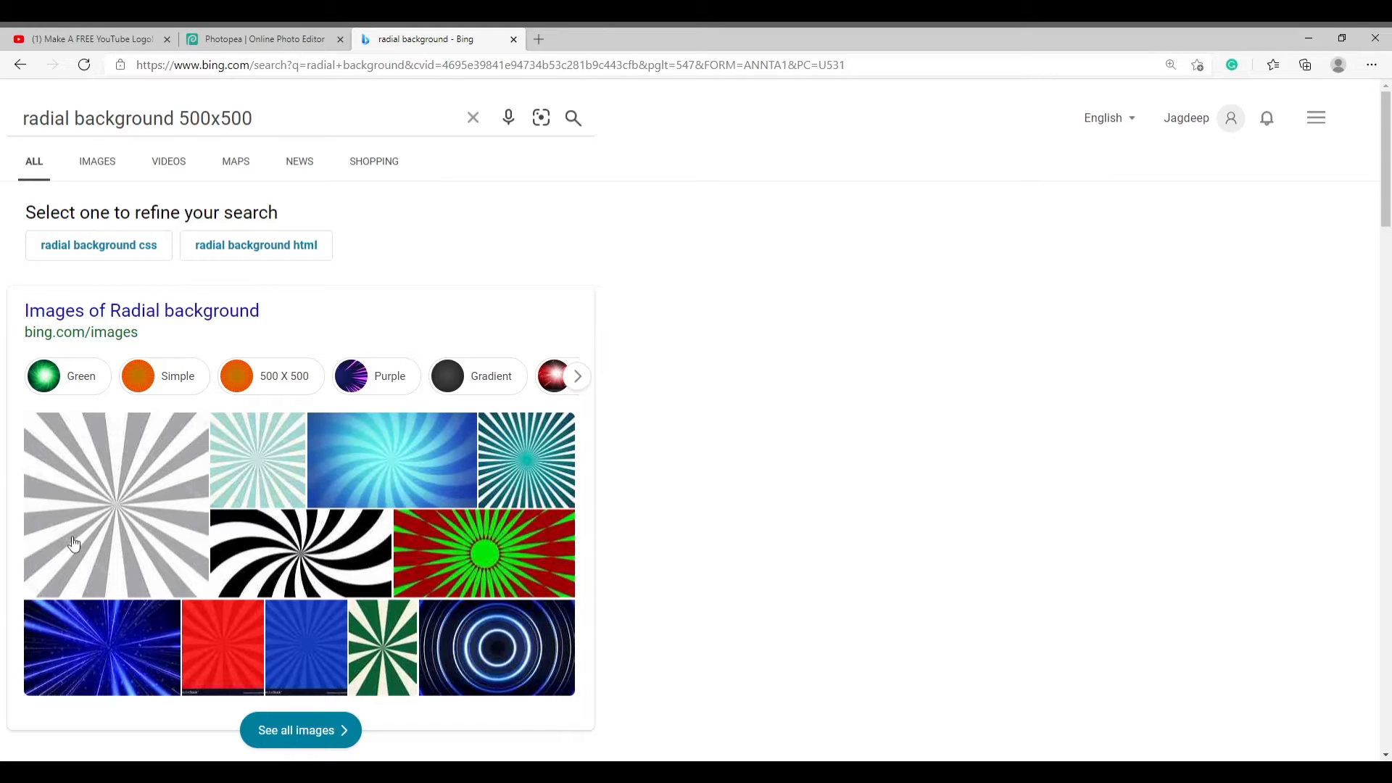
{"action": "left_click", "coordinate": [120, 255]}
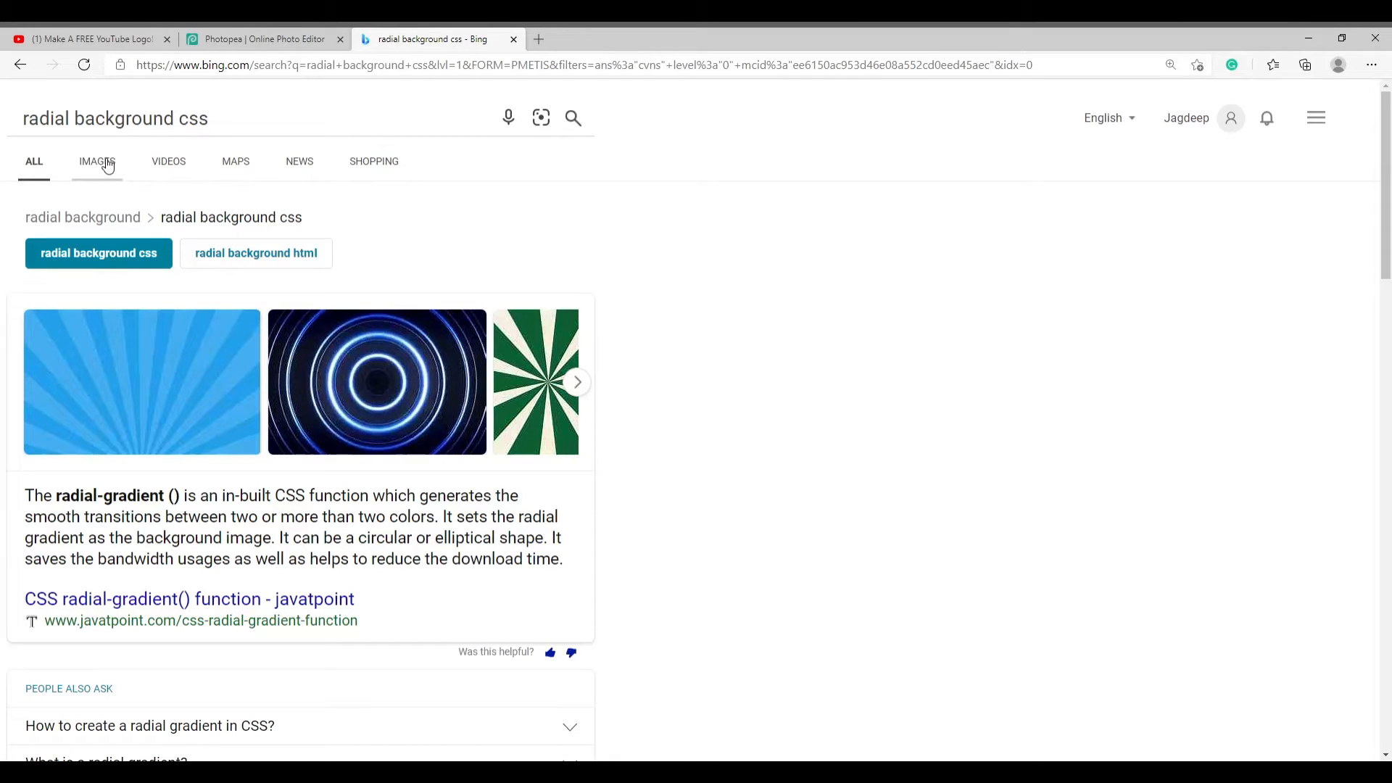
{"action": "left_click", "coordinate": [237, 127]}
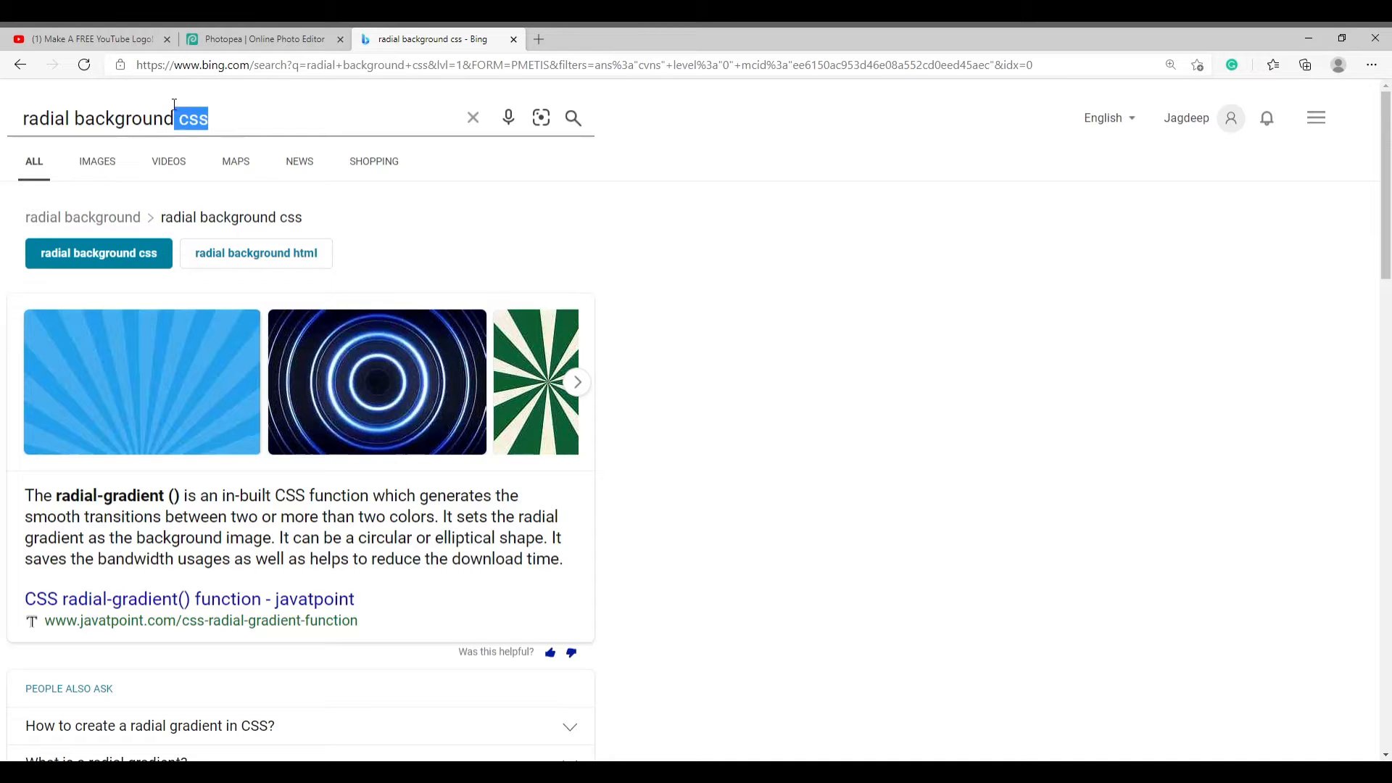
{"action": "key", "text": "Return"}
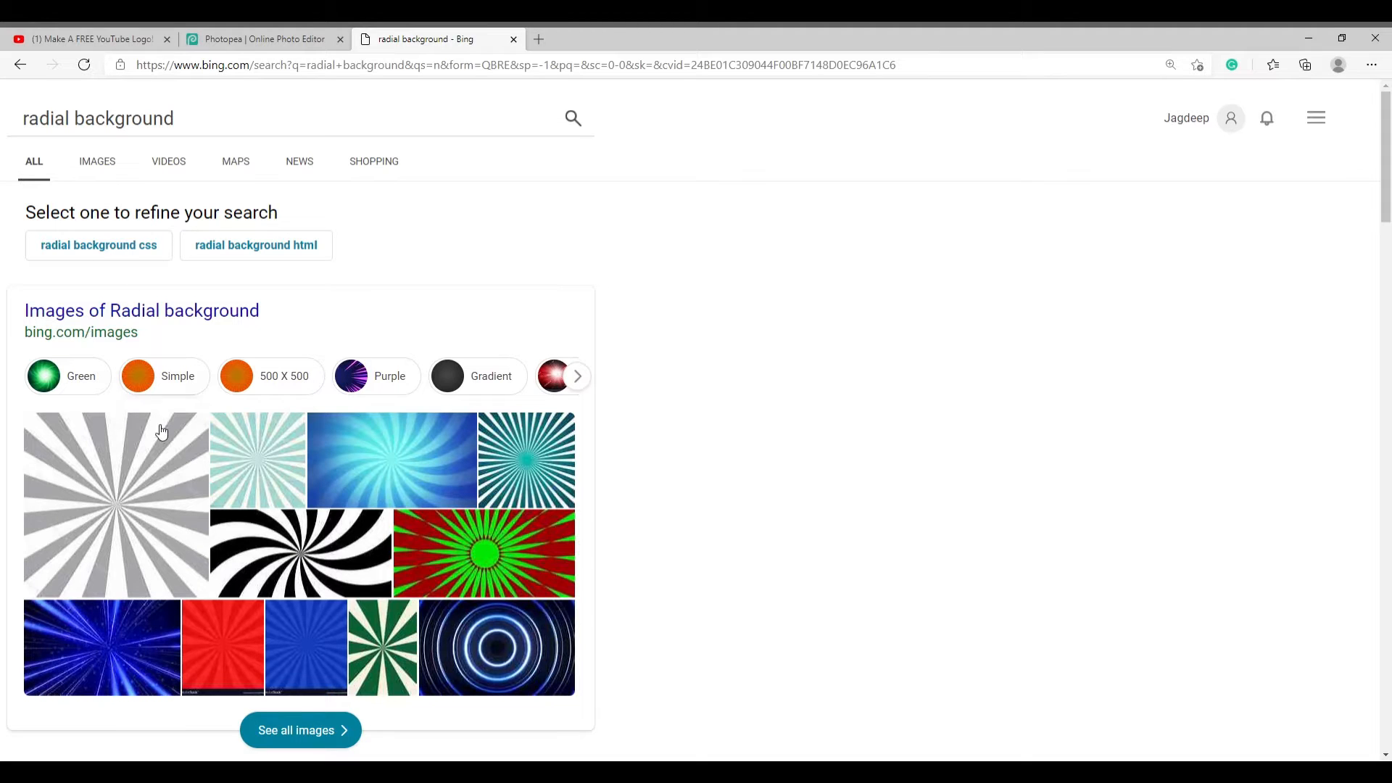
- Show all Bing image results for "radial background" and browse them
{"action": "left_click", "coordinate": [356, 727]}
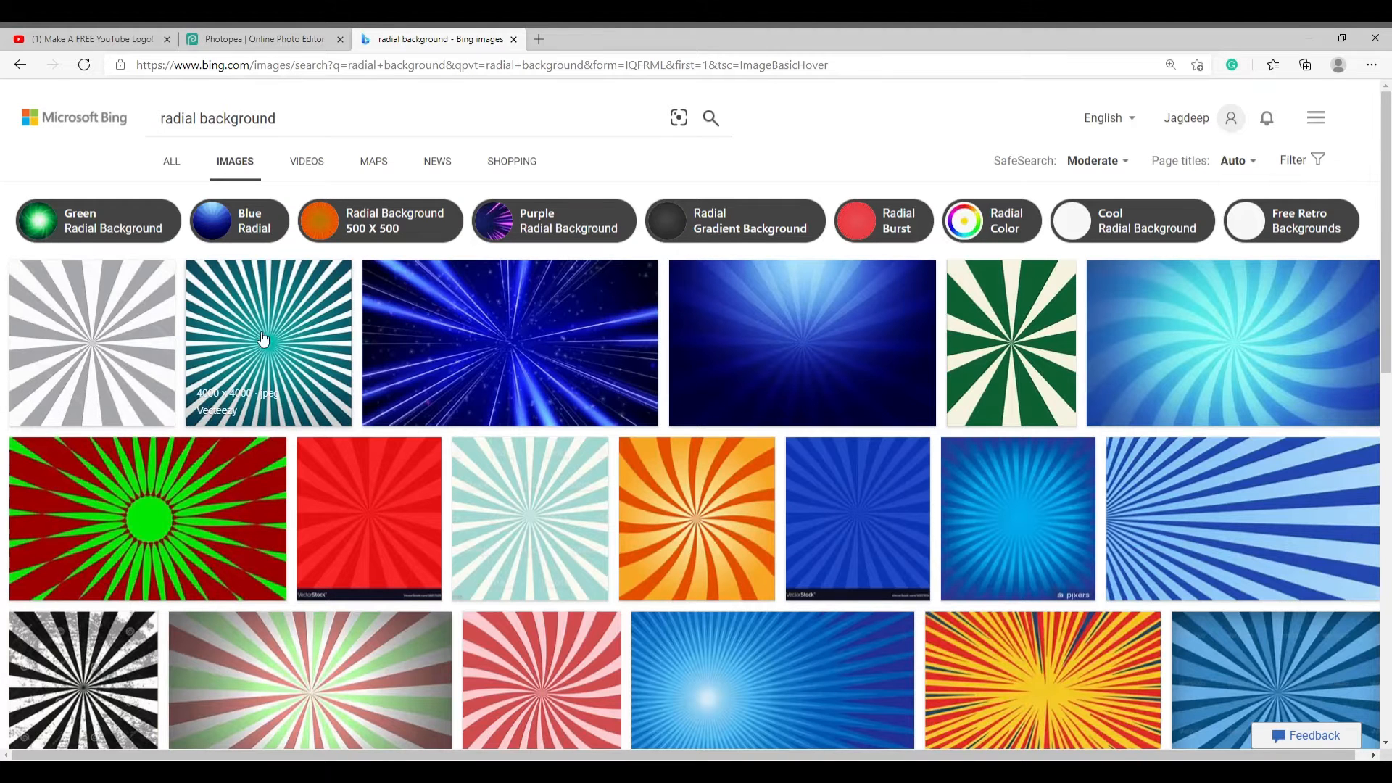
{"action": "scroll", "coordinate": [541, 488], "scroll_direction": "down", "scroll_amount": 3}
- Watch the tutorial's gradient background search on YouTube, pause it and return to the radial background images
{"action": "left_click", "coordinate": [233, 39]}
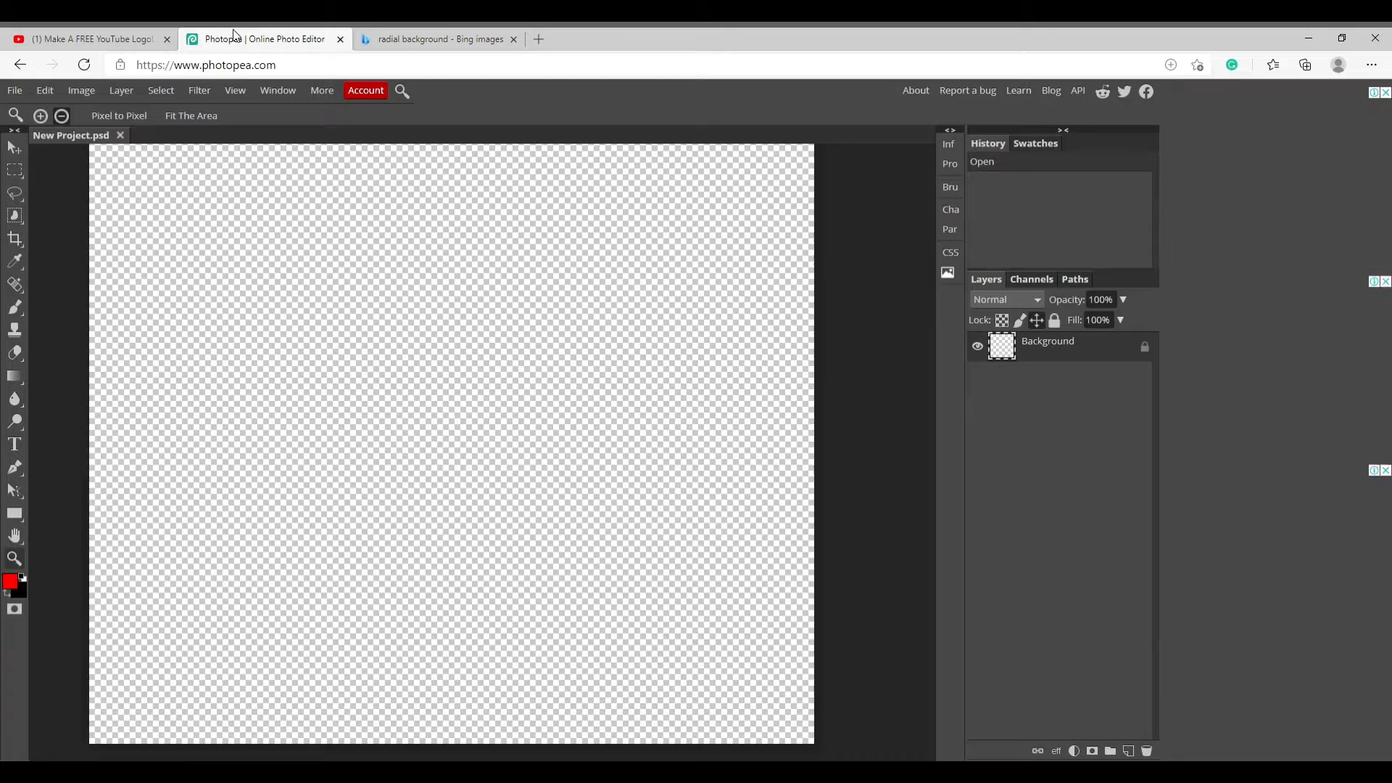
{"action": "left_click", "coordinate": [37, 33]}
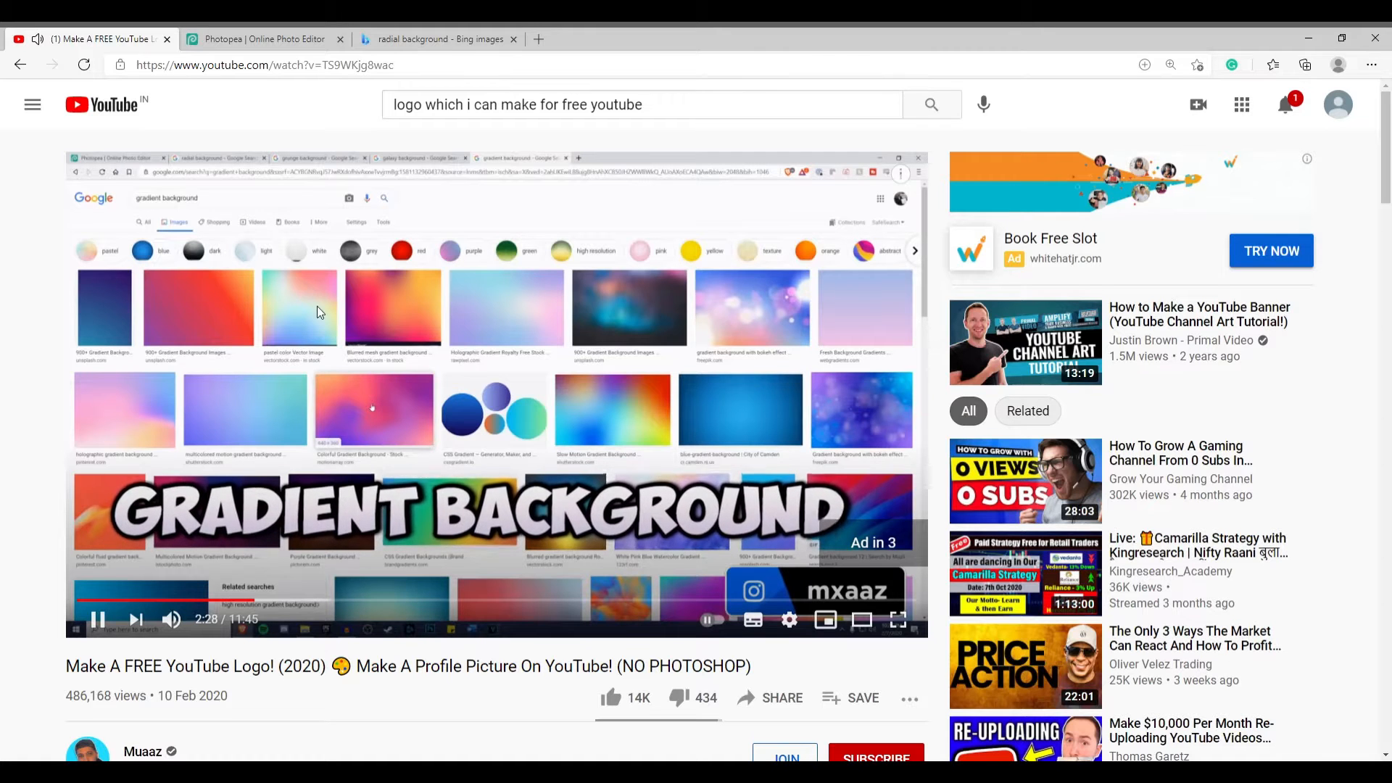
{"action": "left_click", "coordinate": [323, 324]}
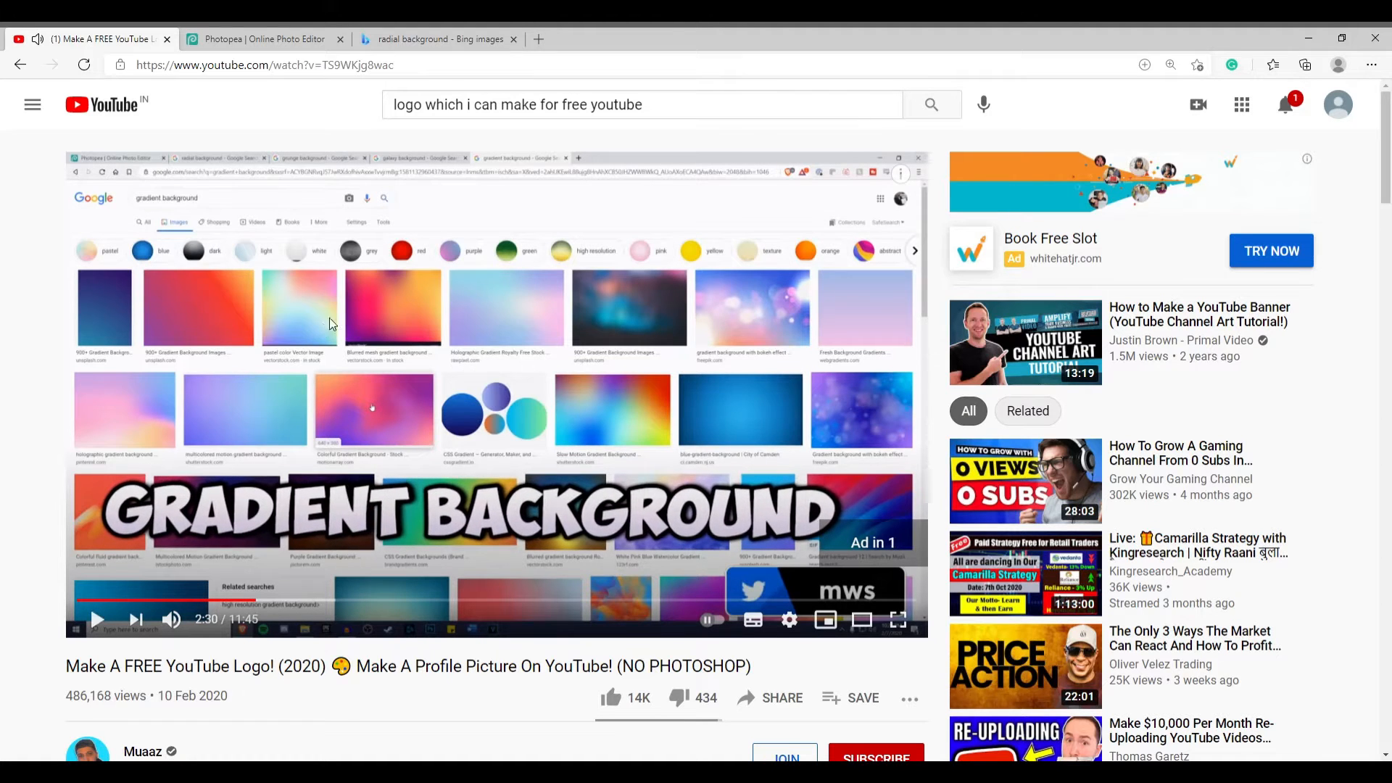
{"action": "left_click", "coordinate": [412, 36]}
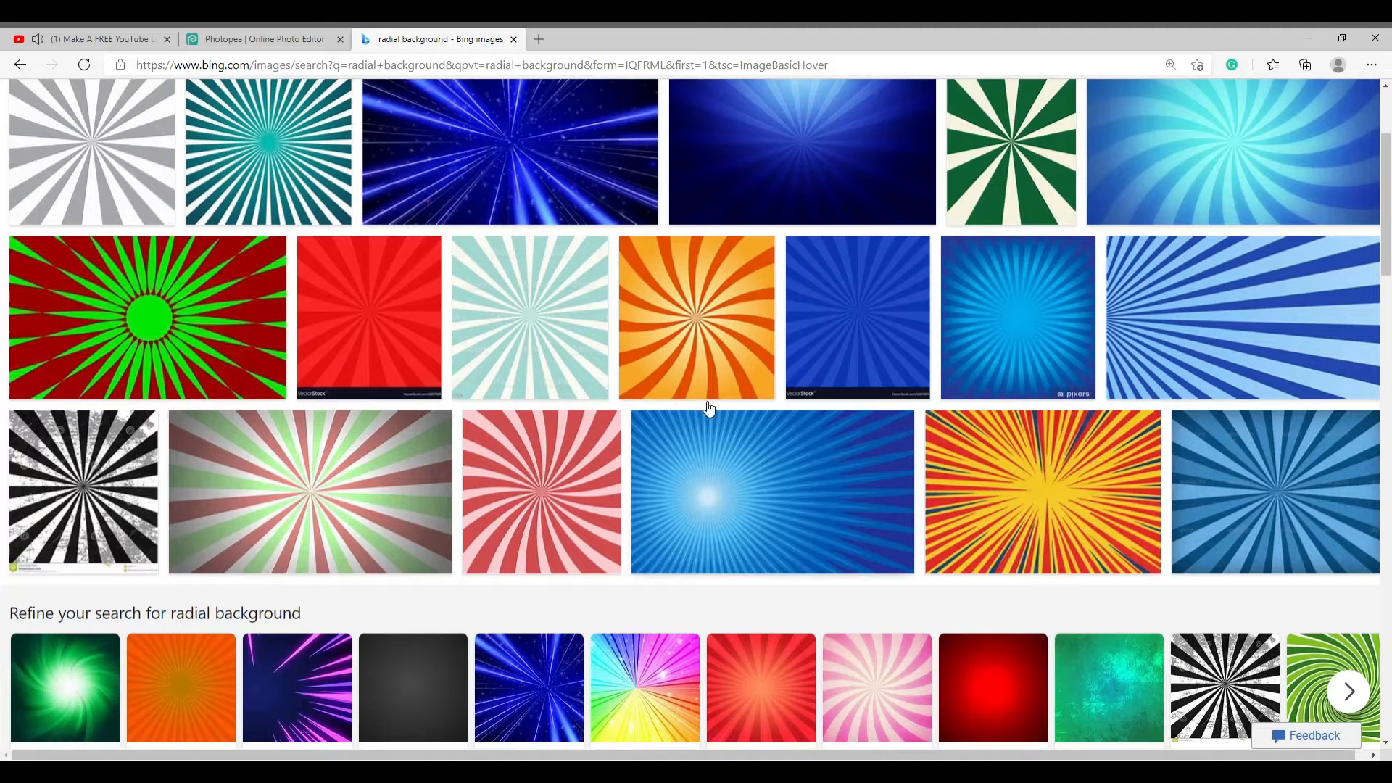
- Switch to Photopea and use the Zoom tool to shrink the blank canvas view and enlarge it slightly
{"action": "left_click", "coordinate": [294, 33]}
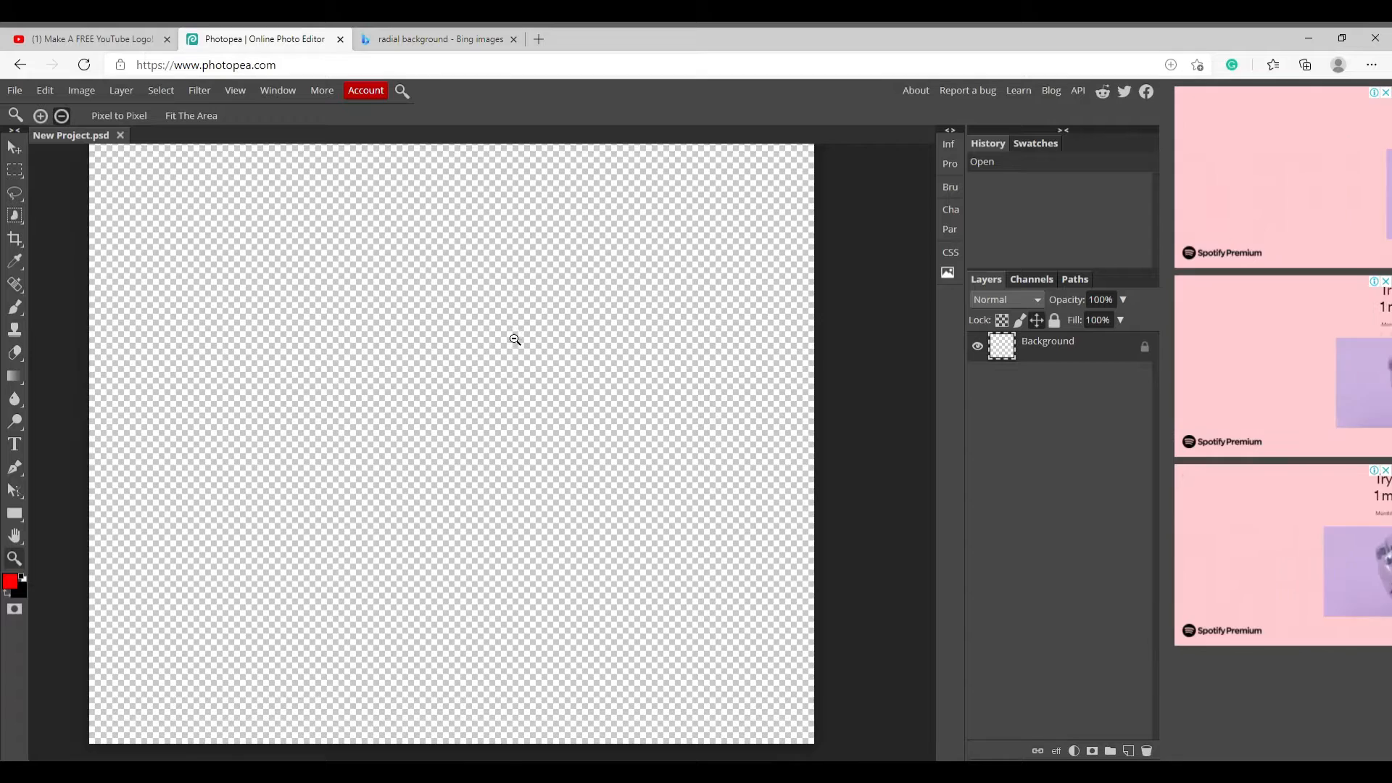
{"action": "left_click", "coordinate": [513, 335], "text": "alt"}
{"action": "left_click", "coordinate": [483, 365], "text": "alt"}
{"action": "left_click", "coordinate": [483, 365], "text": "alt"}
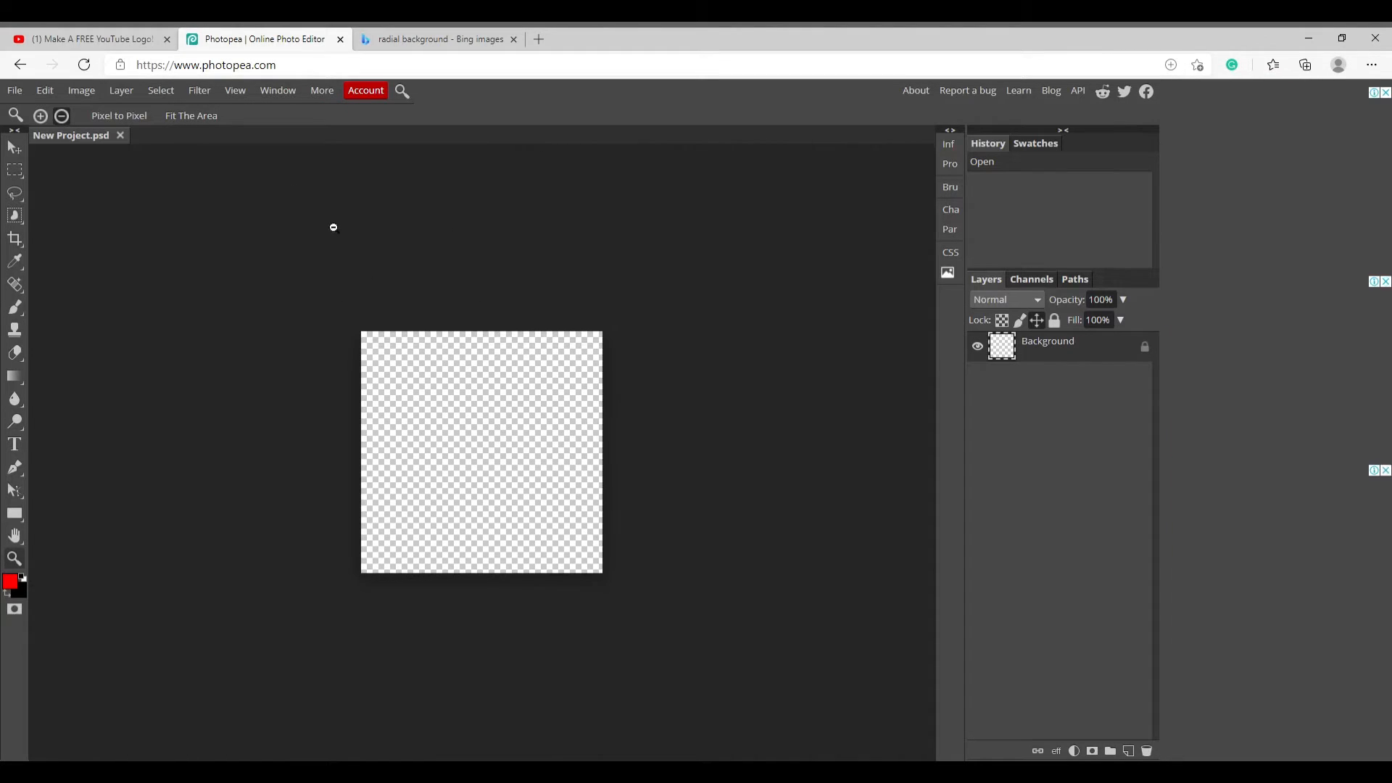
{"action": "left_click", "coordinate": [421, 432]}
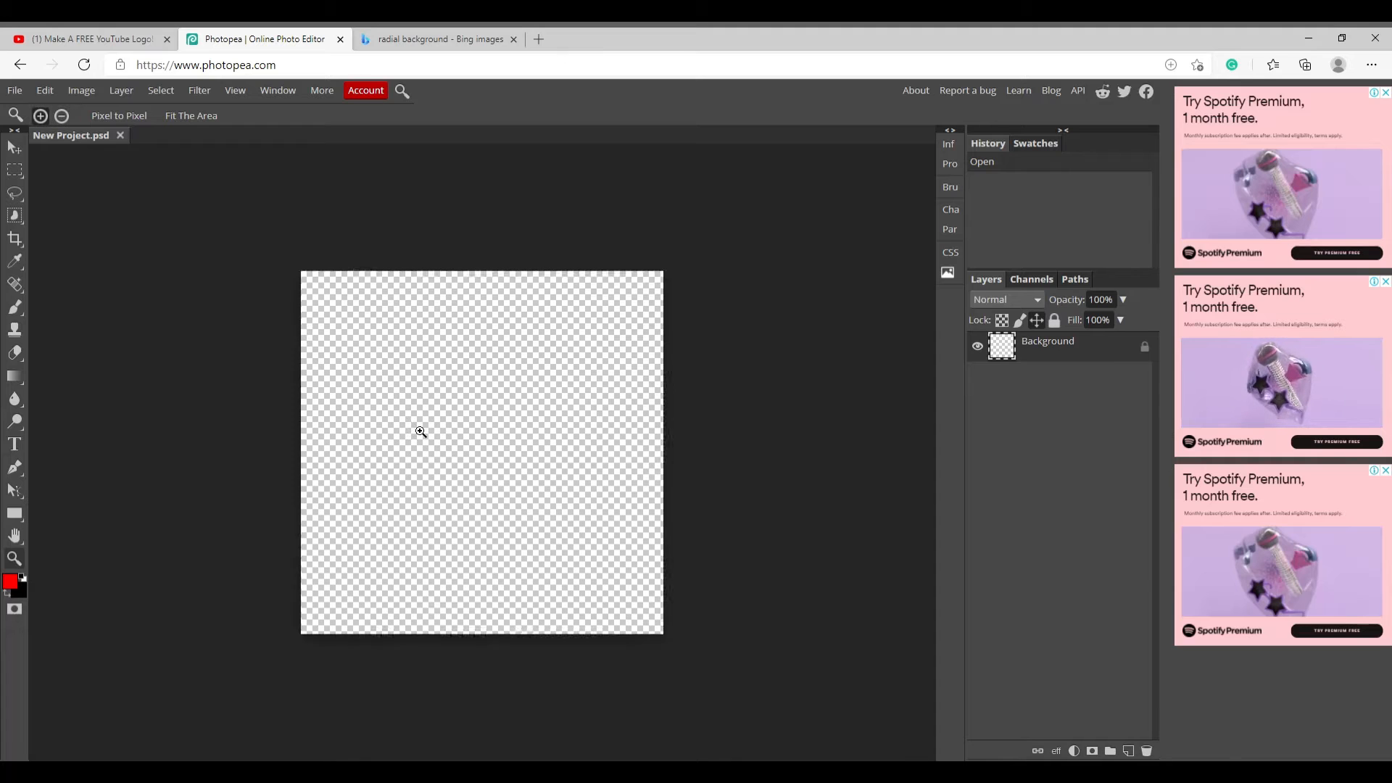
{"action": "left_click", "coordinate": [417, 413]}
- Resume the YouTube tutorial, skip its ad, and return to the Bing radial background images
{"action": "left_click", "coordinate": [130, 36]}
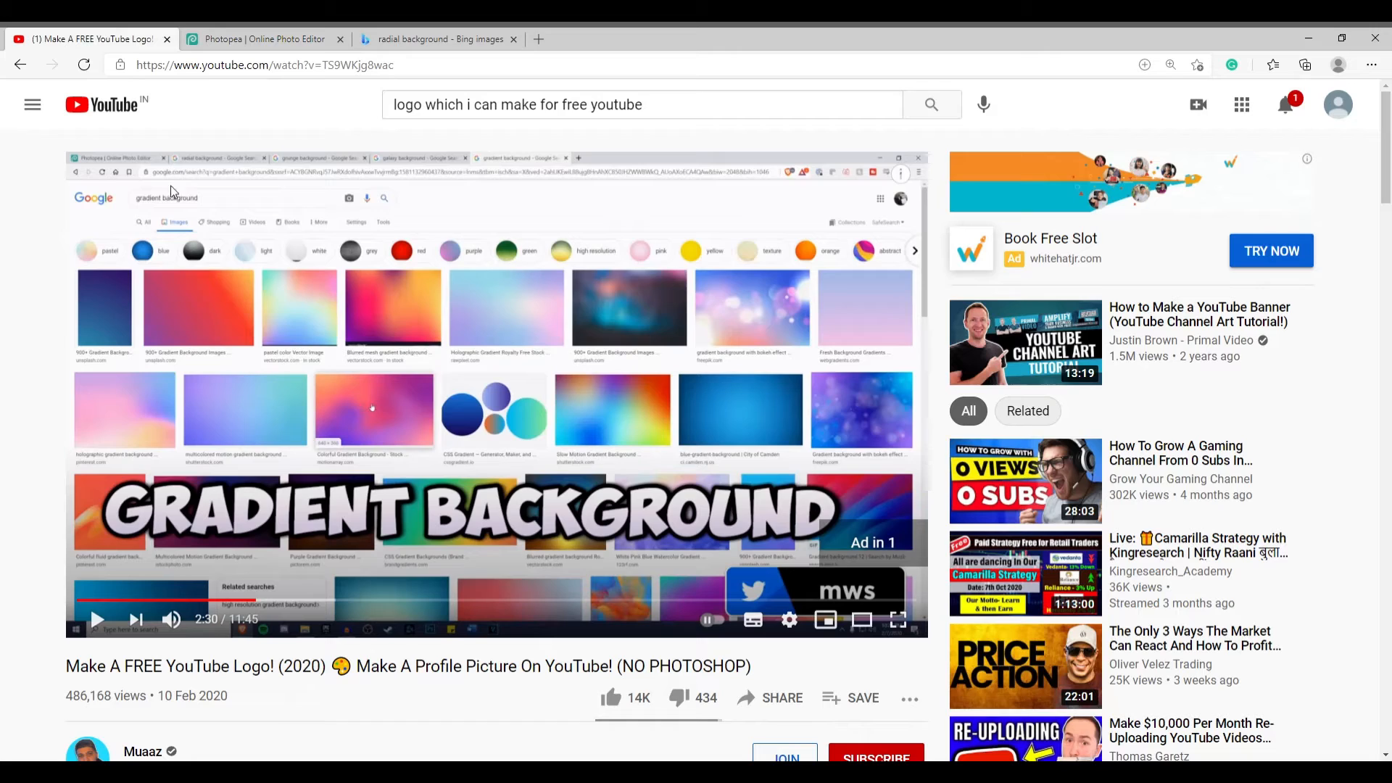
{"action": "left_click", "coordinate": [389, 395]}
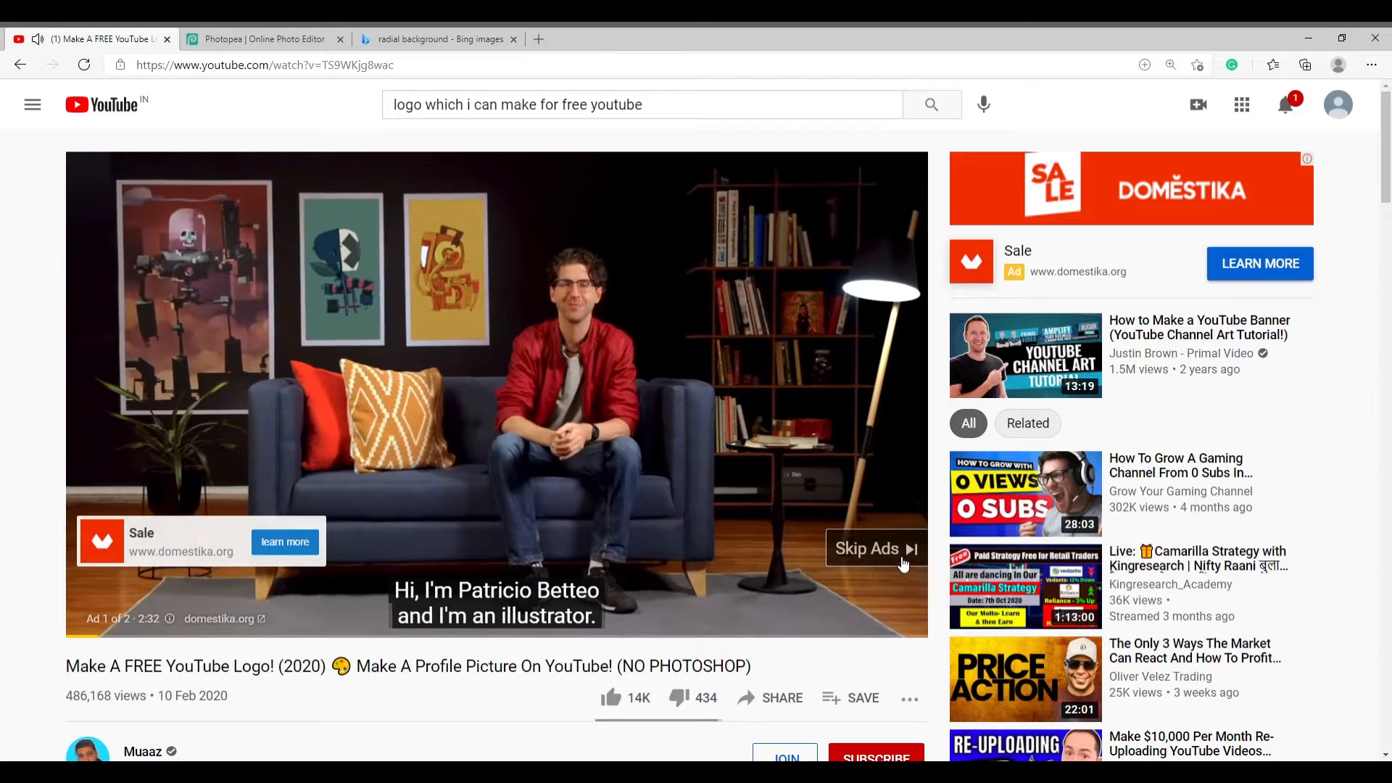
{"action": "left_click", "coordinate": [881, 549]}
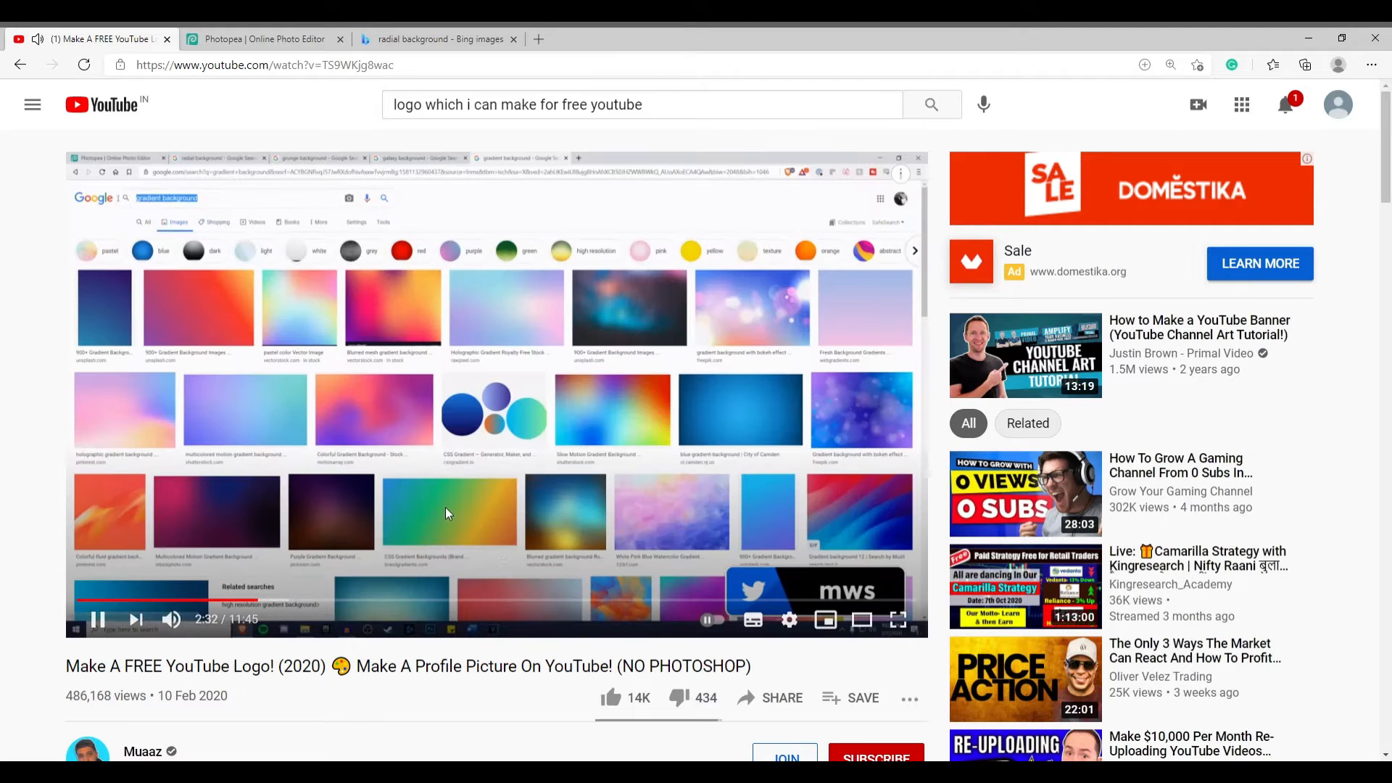
{"action": "left_click", "coordinate": [418, 30]}
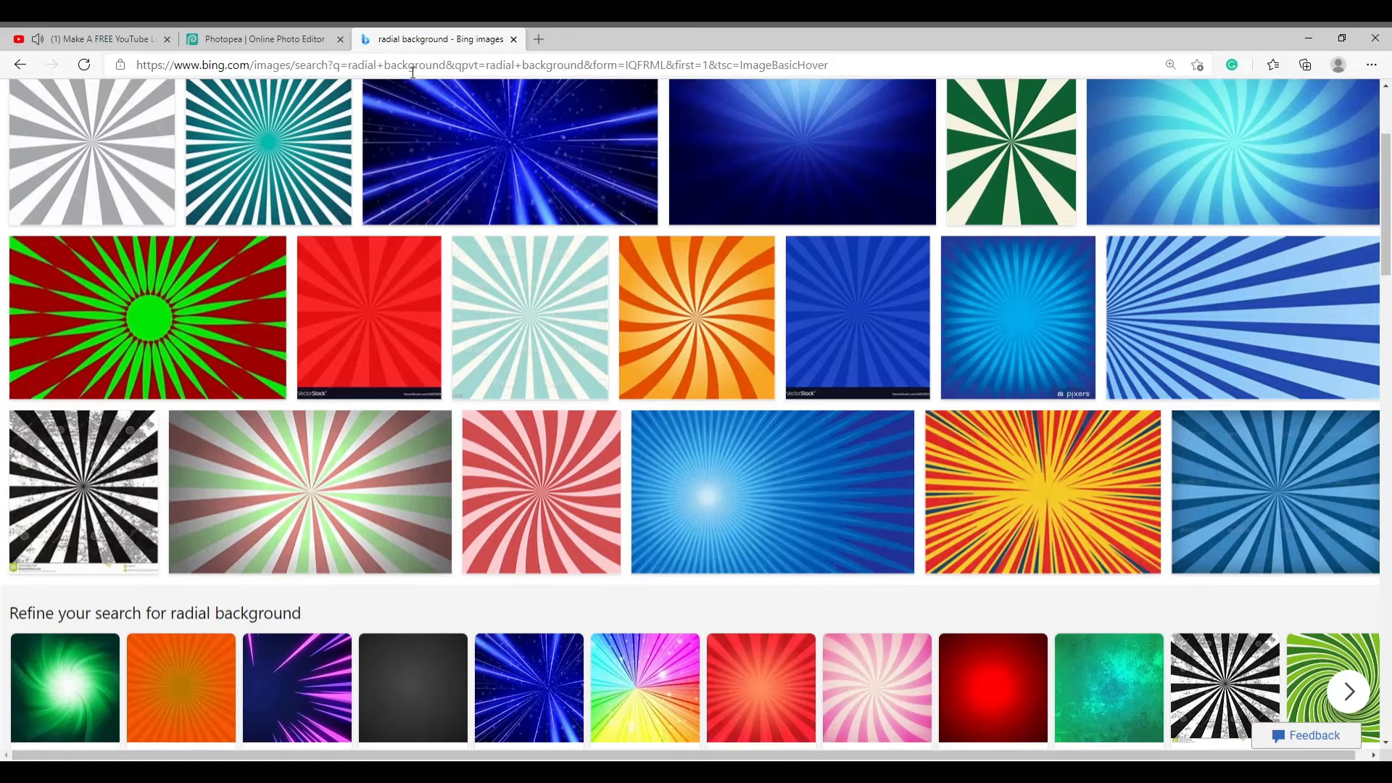
- Compare Bing's suggested image searches for Cool Radial Background, Red Radial, Blue Radial and Green Radial
{"action": "scroll", "coordinate": [261, 90], "scroll_direction": "up", "scroll_amount": 3}
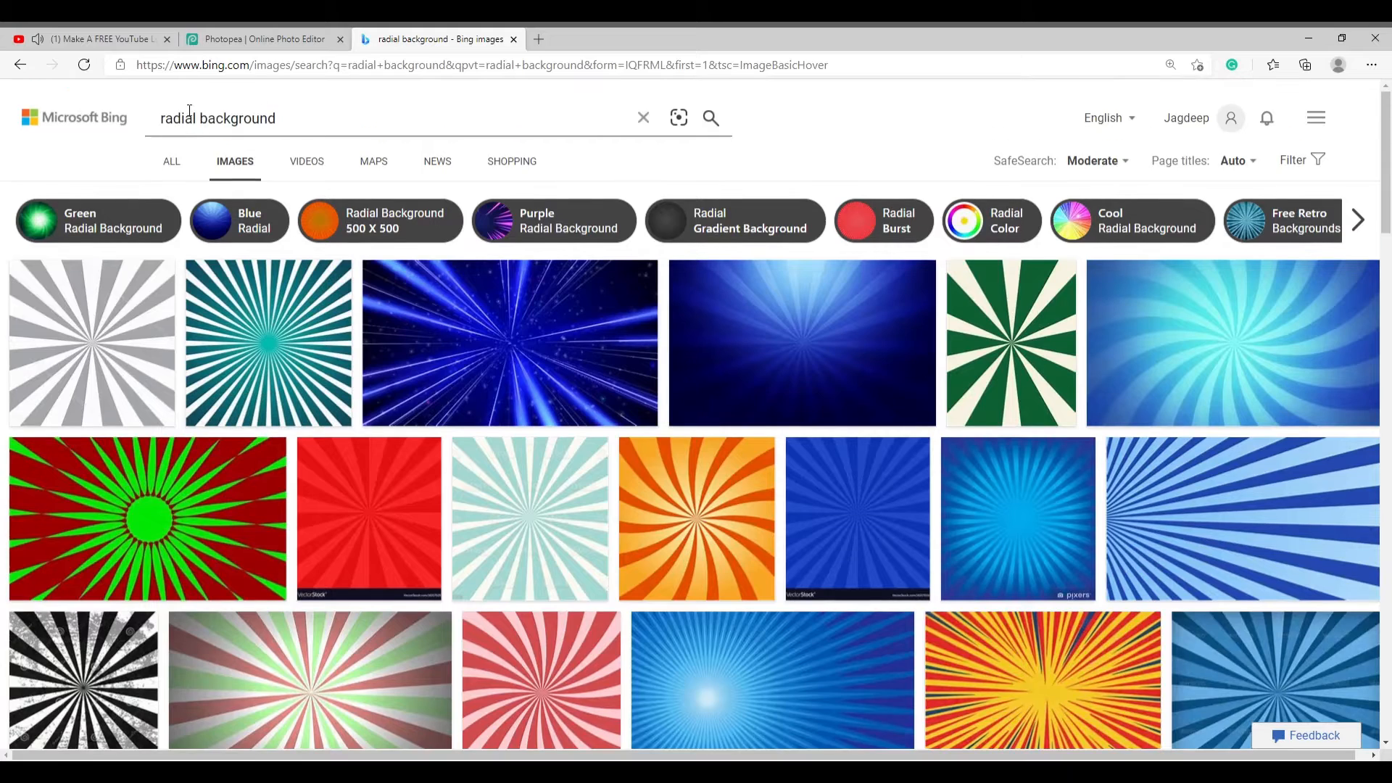
{"action": "left_click", "coordinate": [308, 30]}
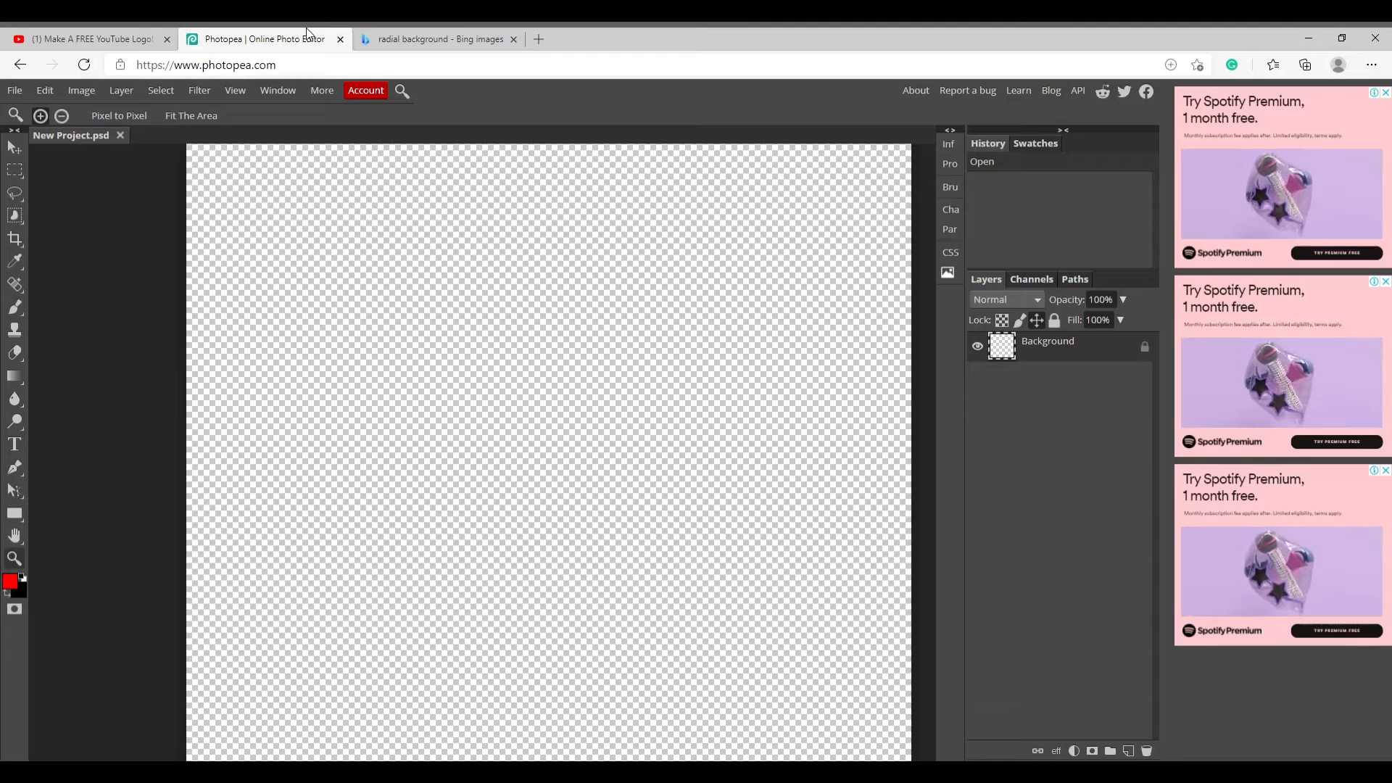
{"action": "left_click", "coordinate": [406, 33]}
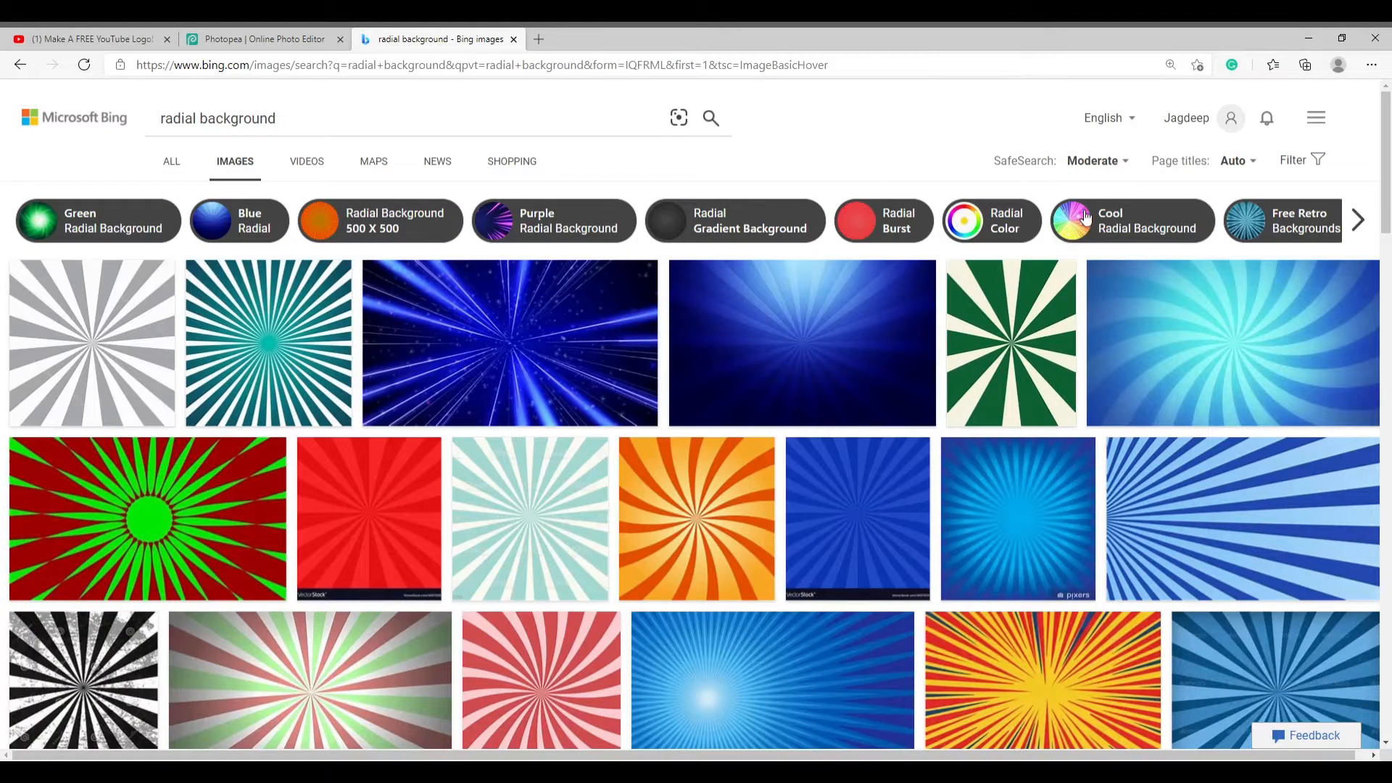
{"action": "left_click", "coordinate": [1120, 221]}
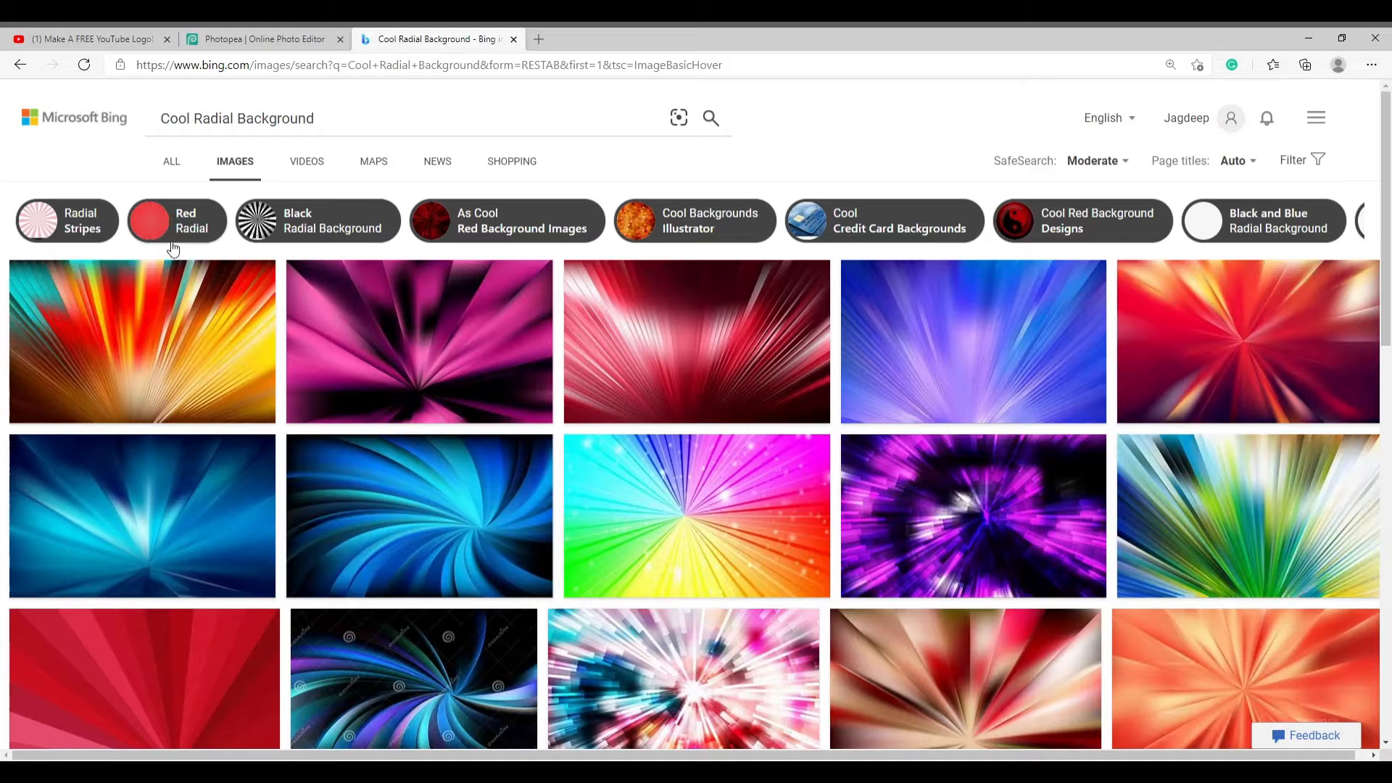
{"action": "left_click", "coordinate": [211, 209]}
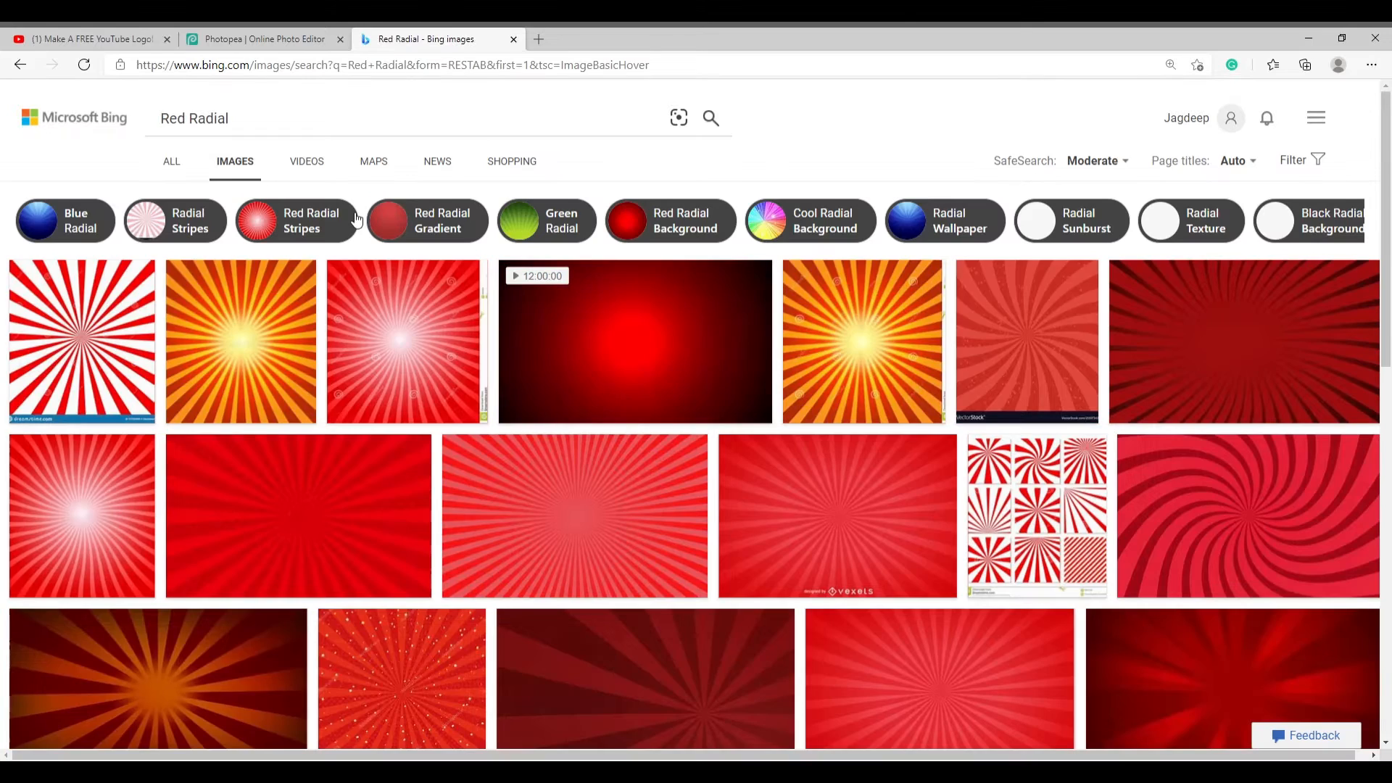
{"action": "scroll", "coordinate": [1041, 413], "scroll_direction": "down", "scroll_amount": 3}
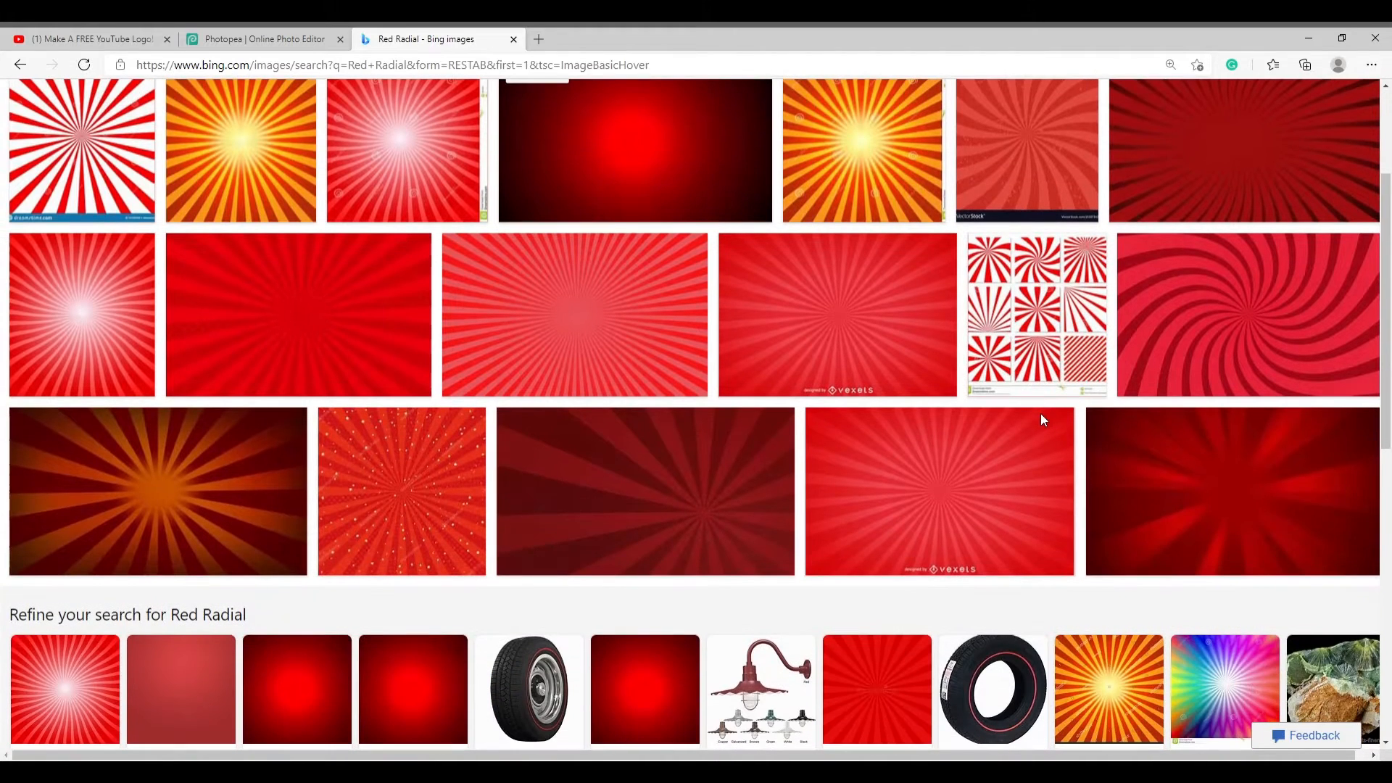
{"action": "scroll", "coordinate": [487, 404], "scroll_direction": "up", "scroll_amount": 3}
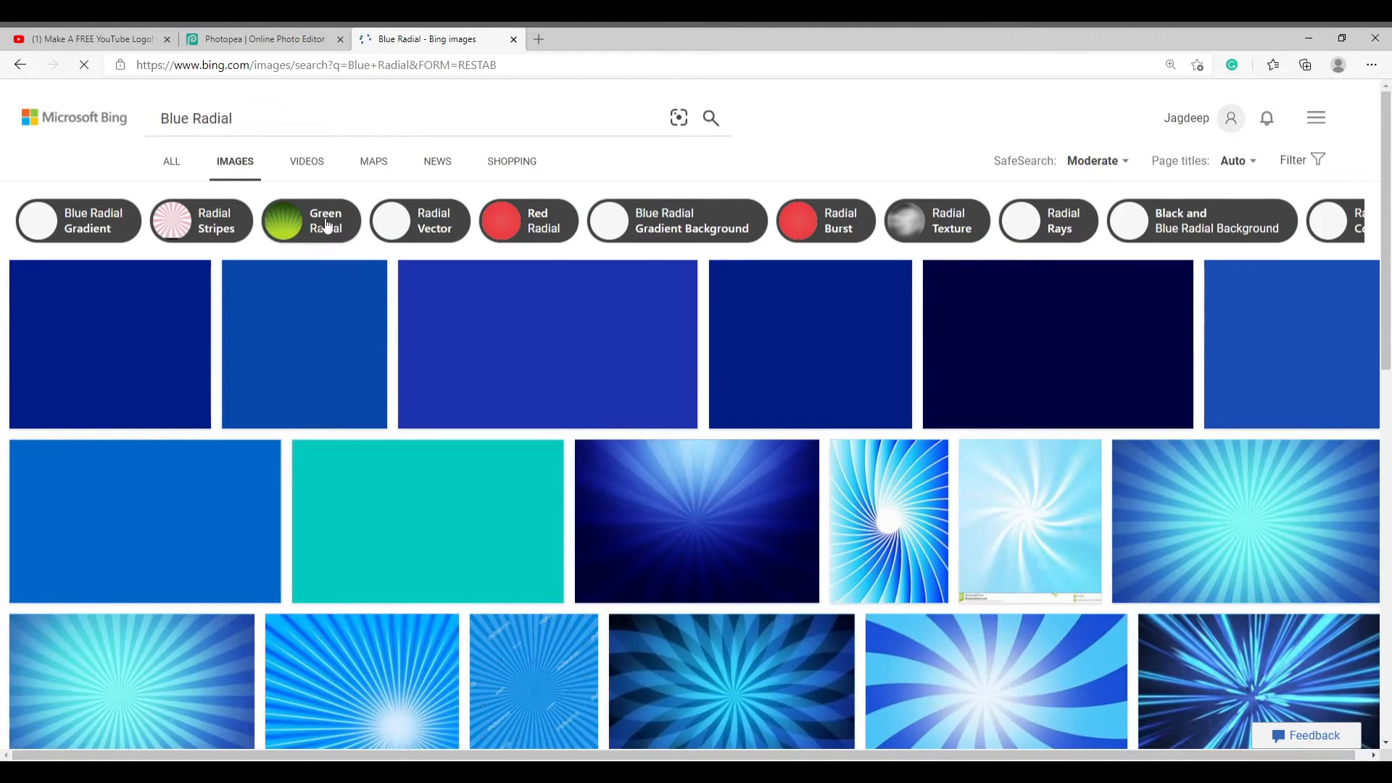
{"action": "left_click", "coordinate": [327, 225]}
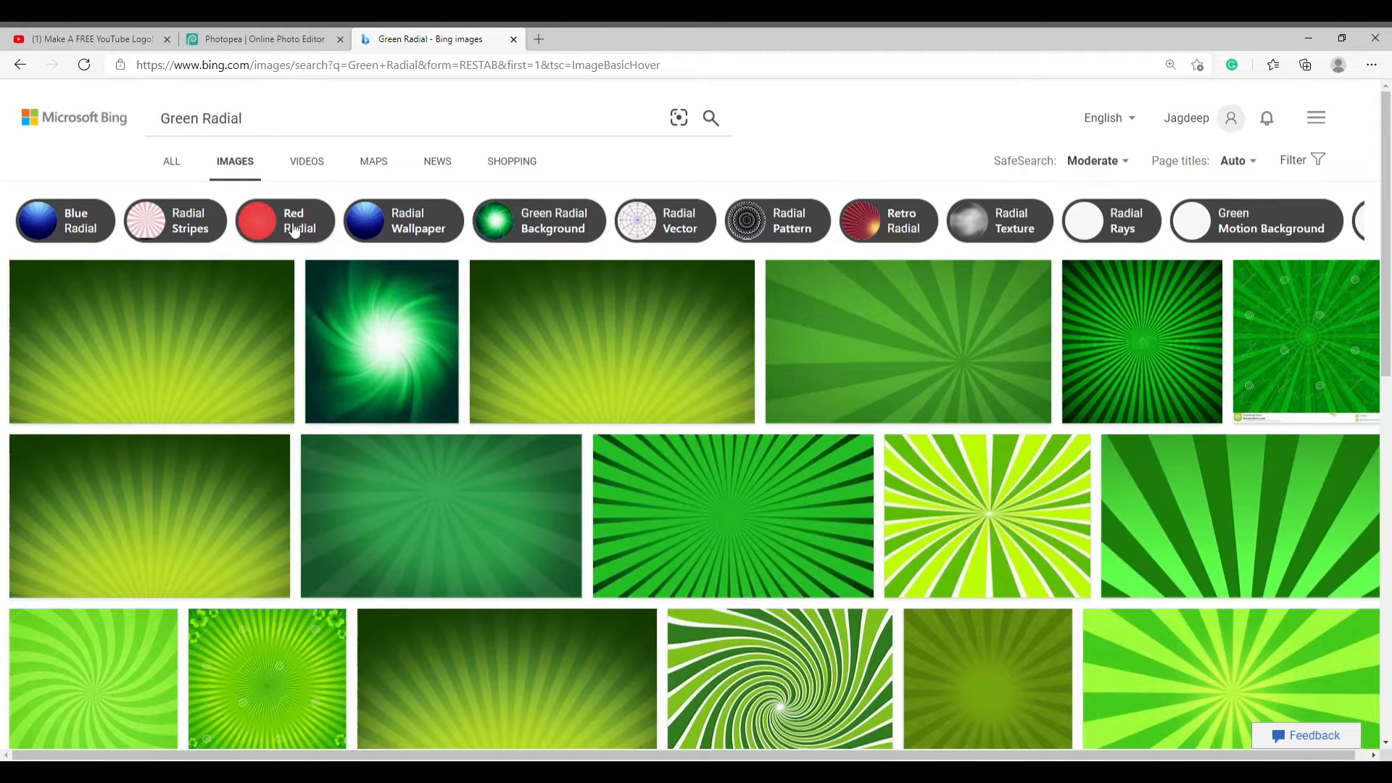
- Change the Bing image search from Green Radial to Gold Radial and run it
{"action": "left_click", "coordinate": [198, 117]}
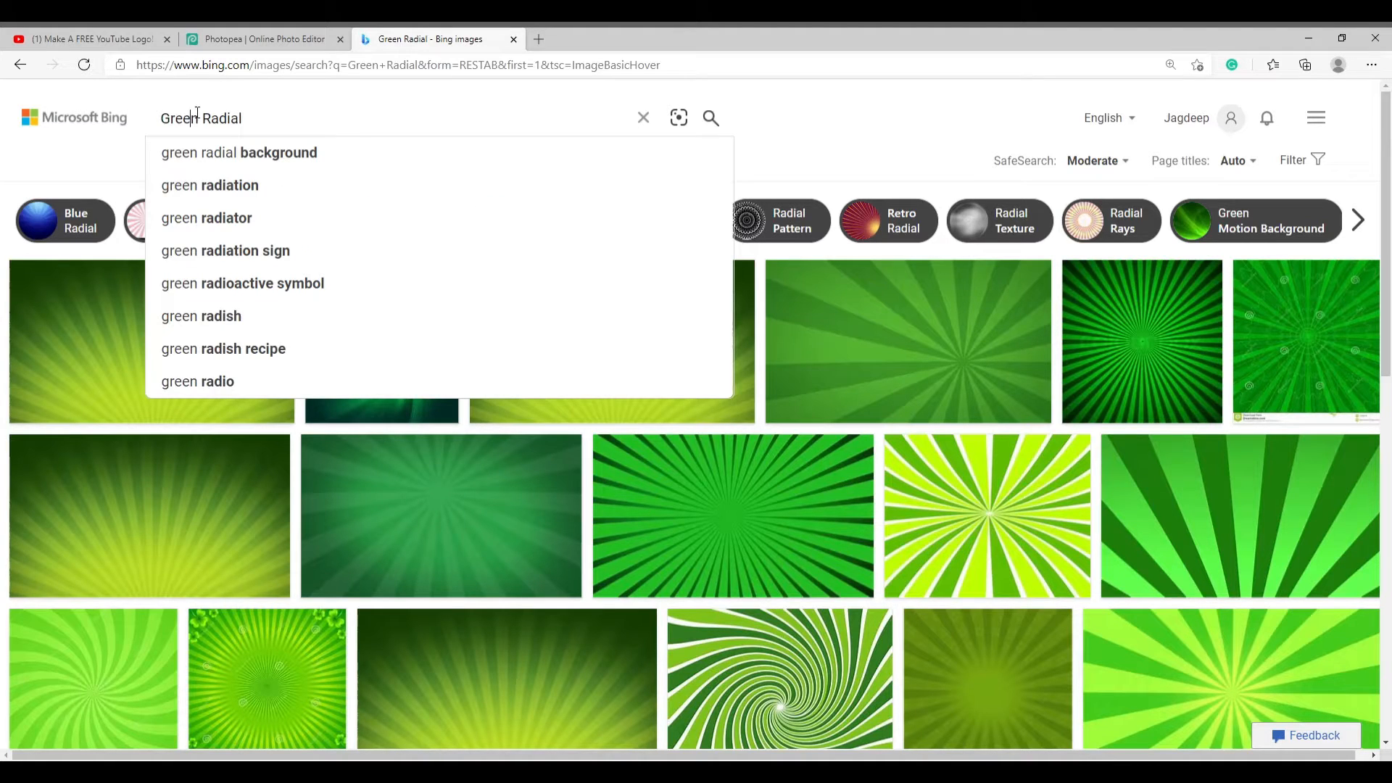
{"action": "key", "text": "BackSpace"}
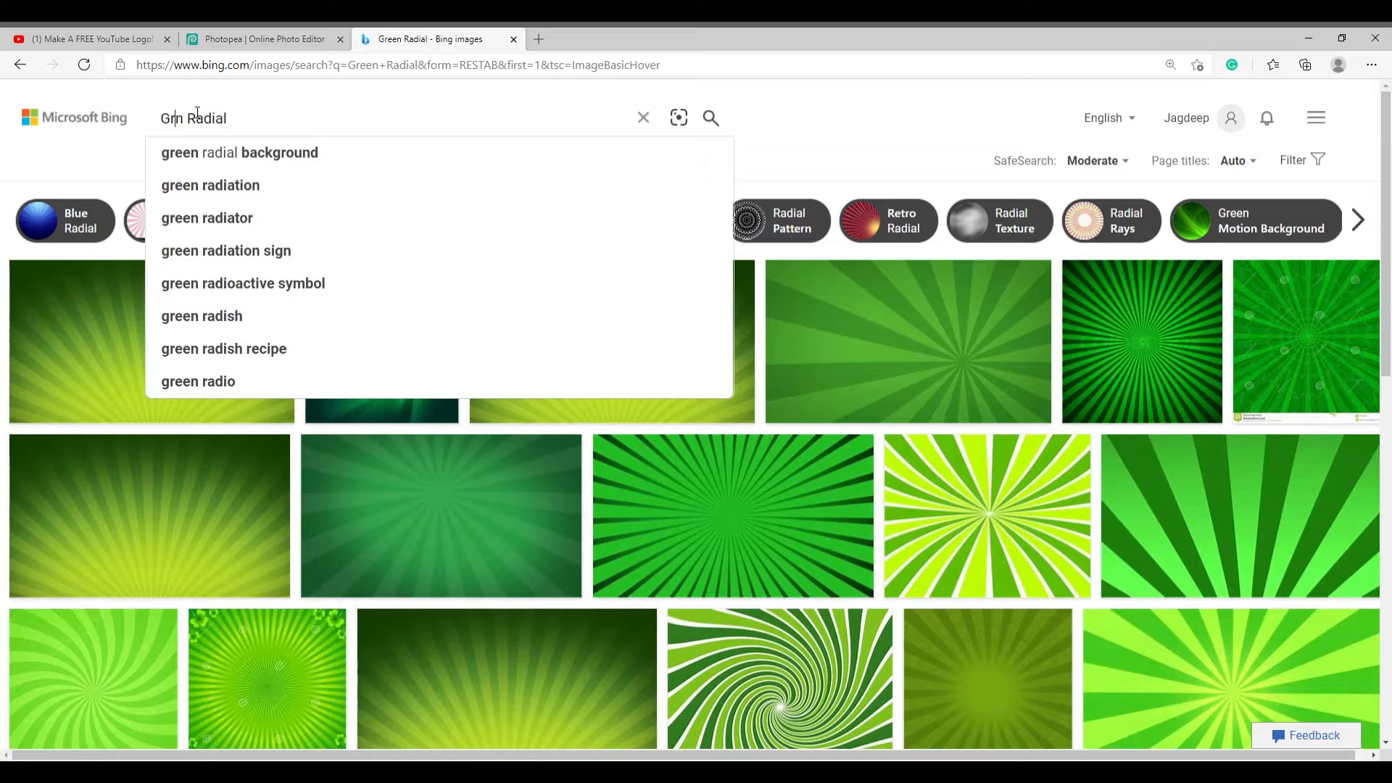
{"action": "key", "text": "Delete"}
{"action": "type", "text": "ol"}
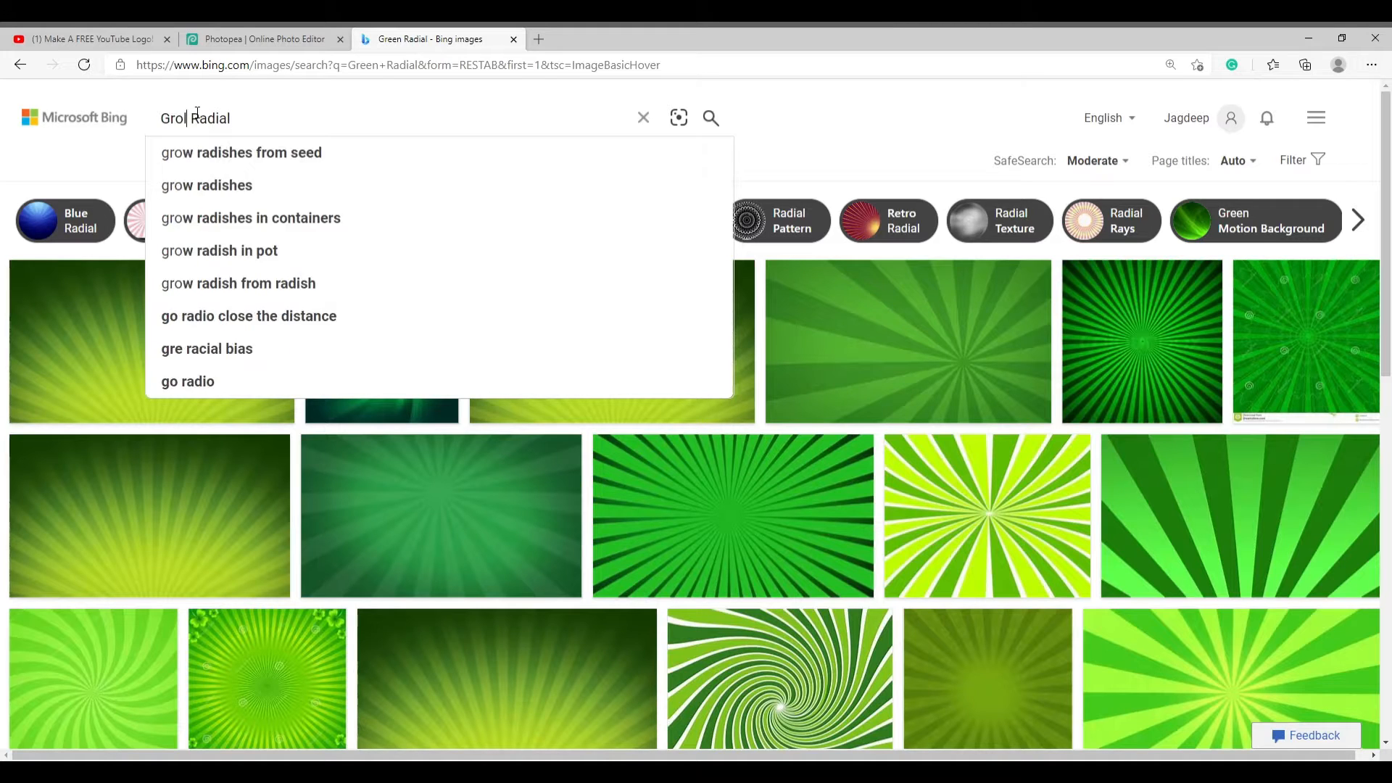
{"action": "key", "text": "BackSpace"}
{"action": "key", "text": "BackSpace"}
{"action": "type", "text": "old"}
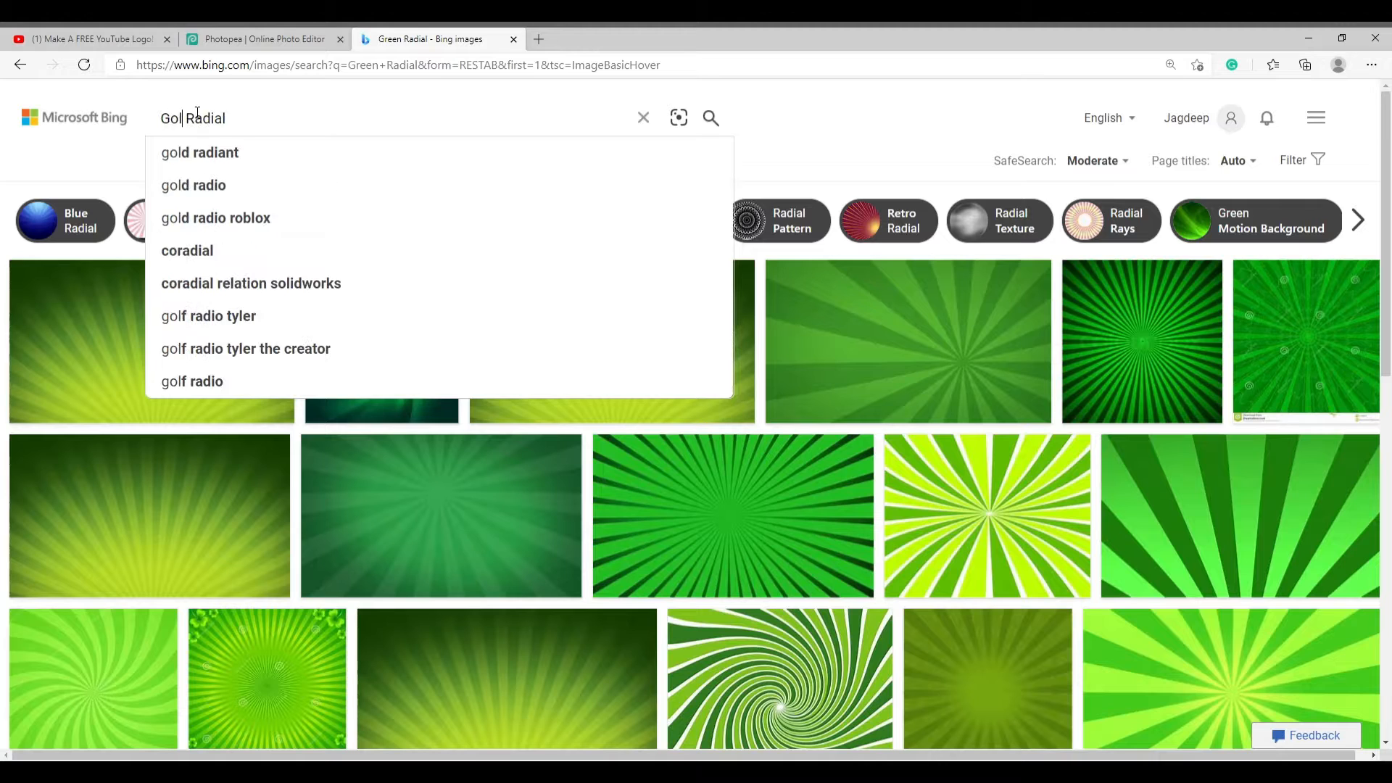
{"action": "key", "text": "Return"}
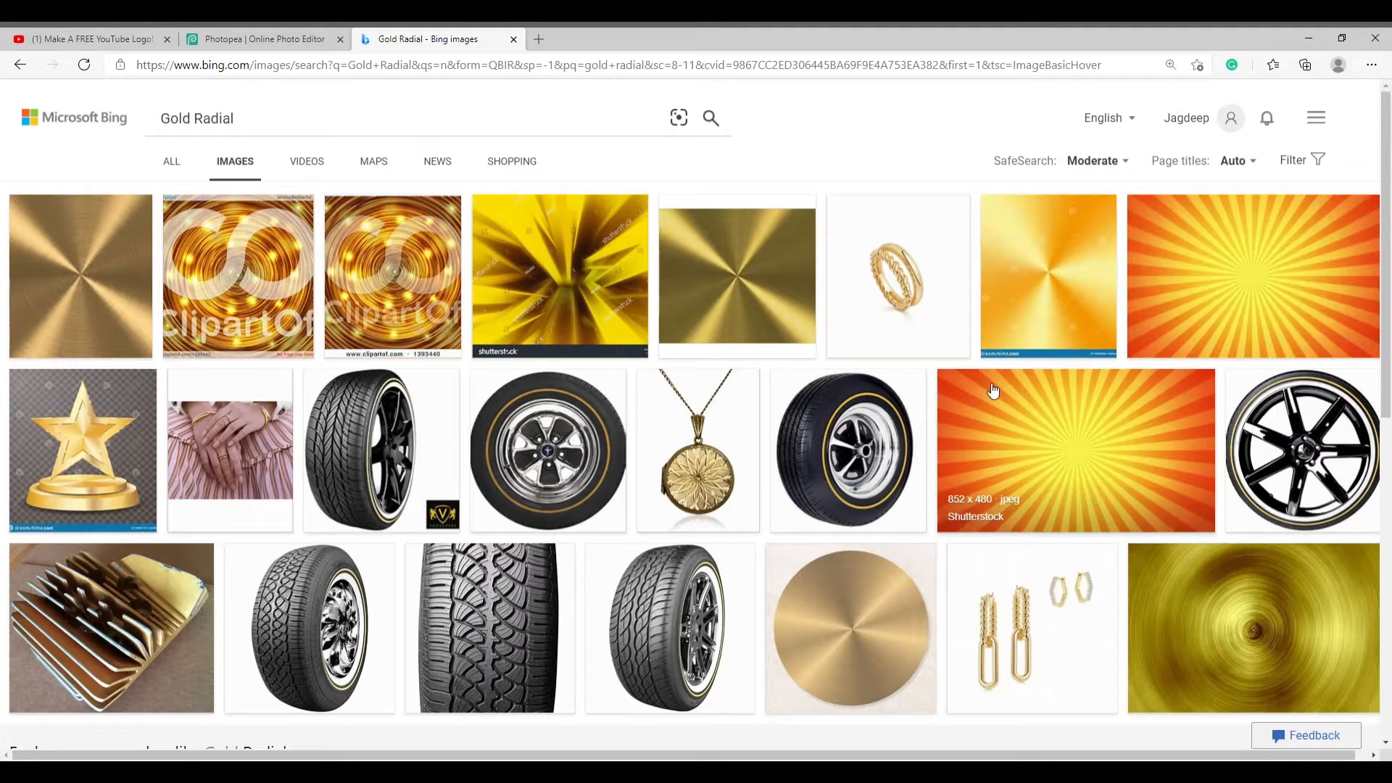
- Look through the Gold Radial images for a suitable background and return to the Green Radial results
{"action": "scroll", "coordinate": [965, 678], "scroll_direction": "down", "scroll_amount": 8}
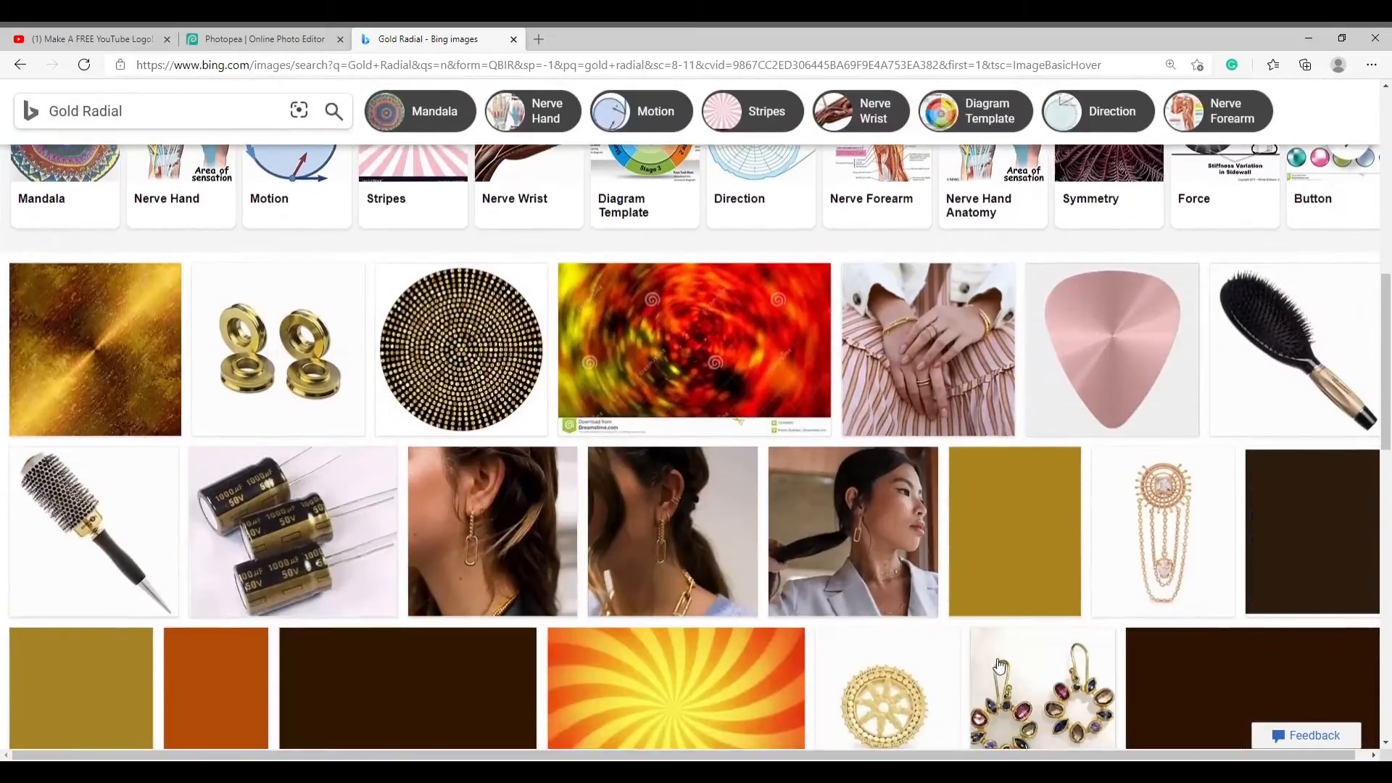
{"action": "scroll", "coordinate": [1233, 538], "scroll_direction": "up", "scroll_amount": 7}
{"action": "scroll", "coordinate": [1211, 459], "scroll_direction": "up", "scroll_amount": 1}
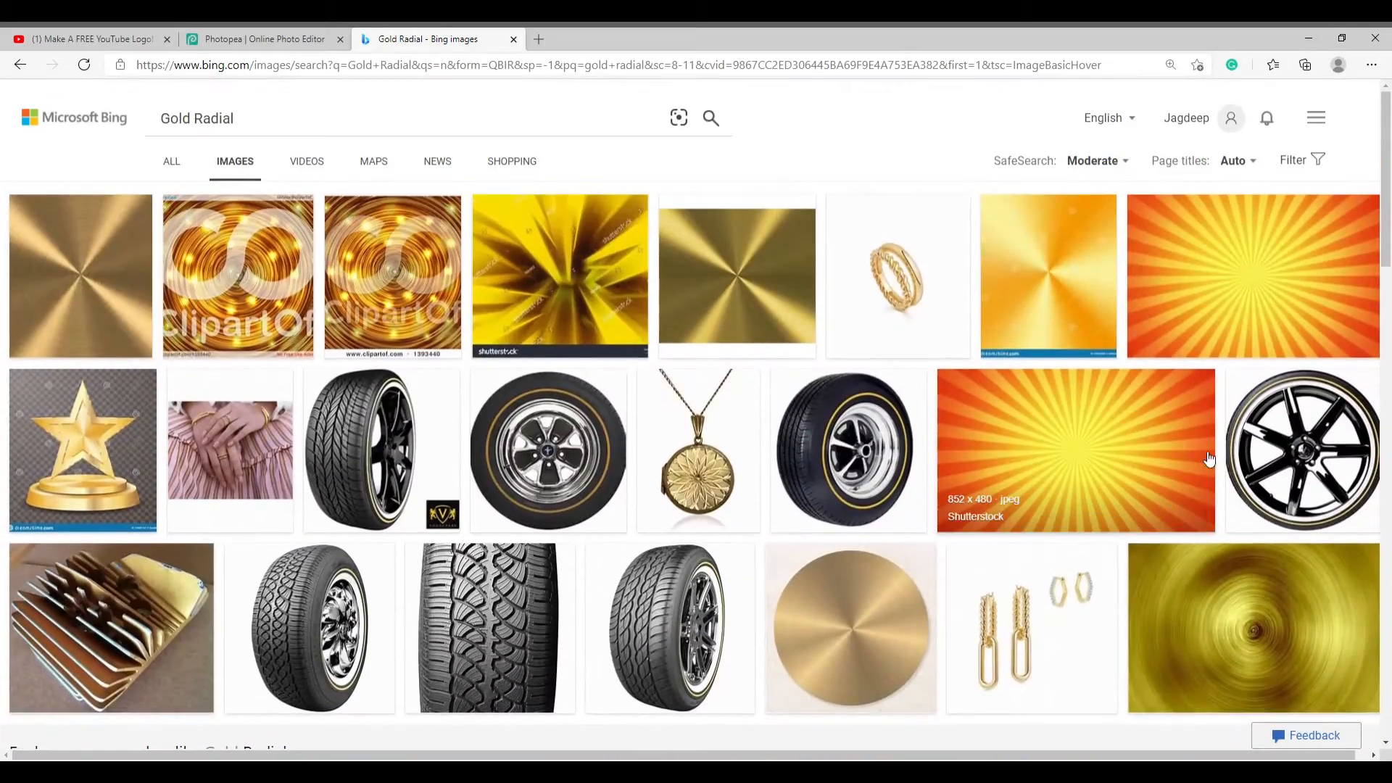
{"action": "scroll", "coordinate": [1211, 458], "scroll_direction": "down", "scroll_amount": 9}
{"action": "scroll", "coordinate": [765, 584], "scroll_direction": "down", "scroll_amount": 12}
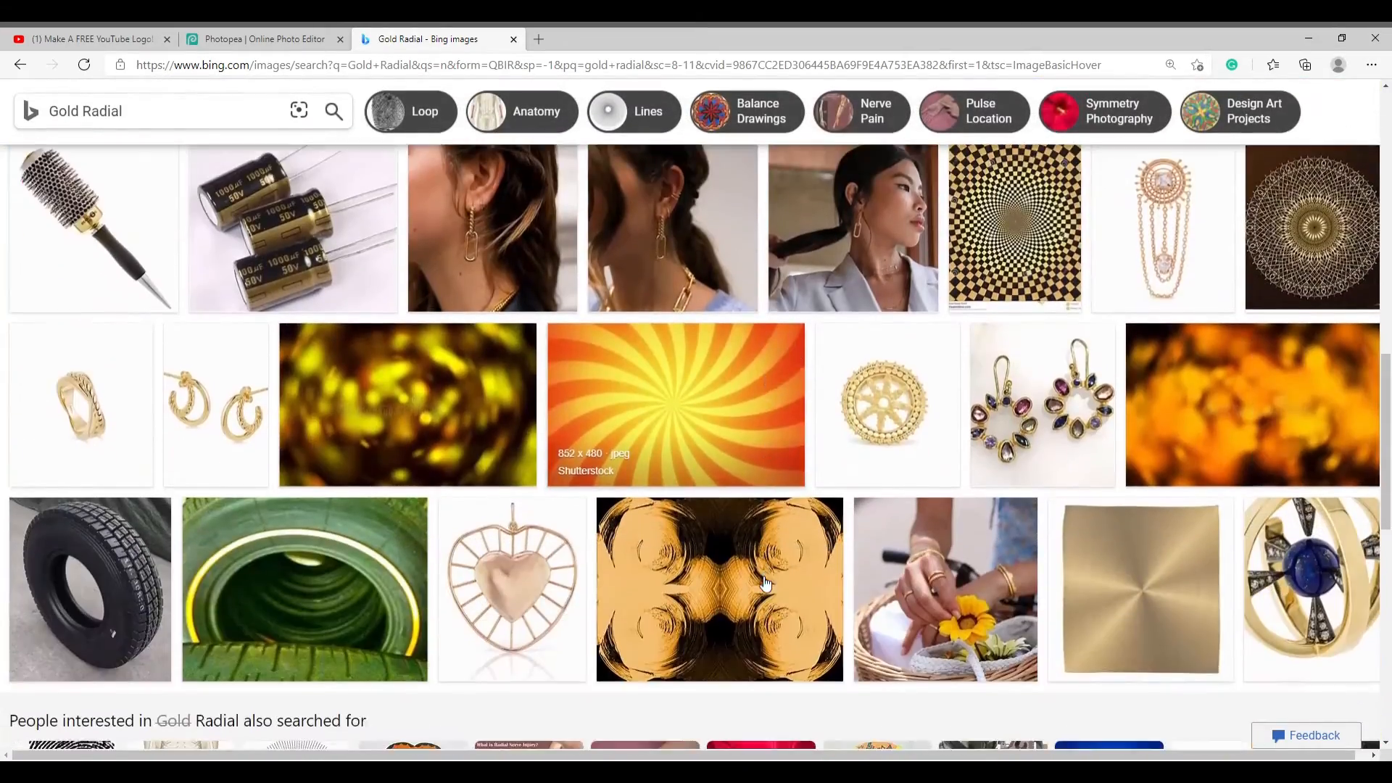
{"action": "scroll", "coordinate": [765, 584], "scroll_direction": "down", "scroll_amount": 7}
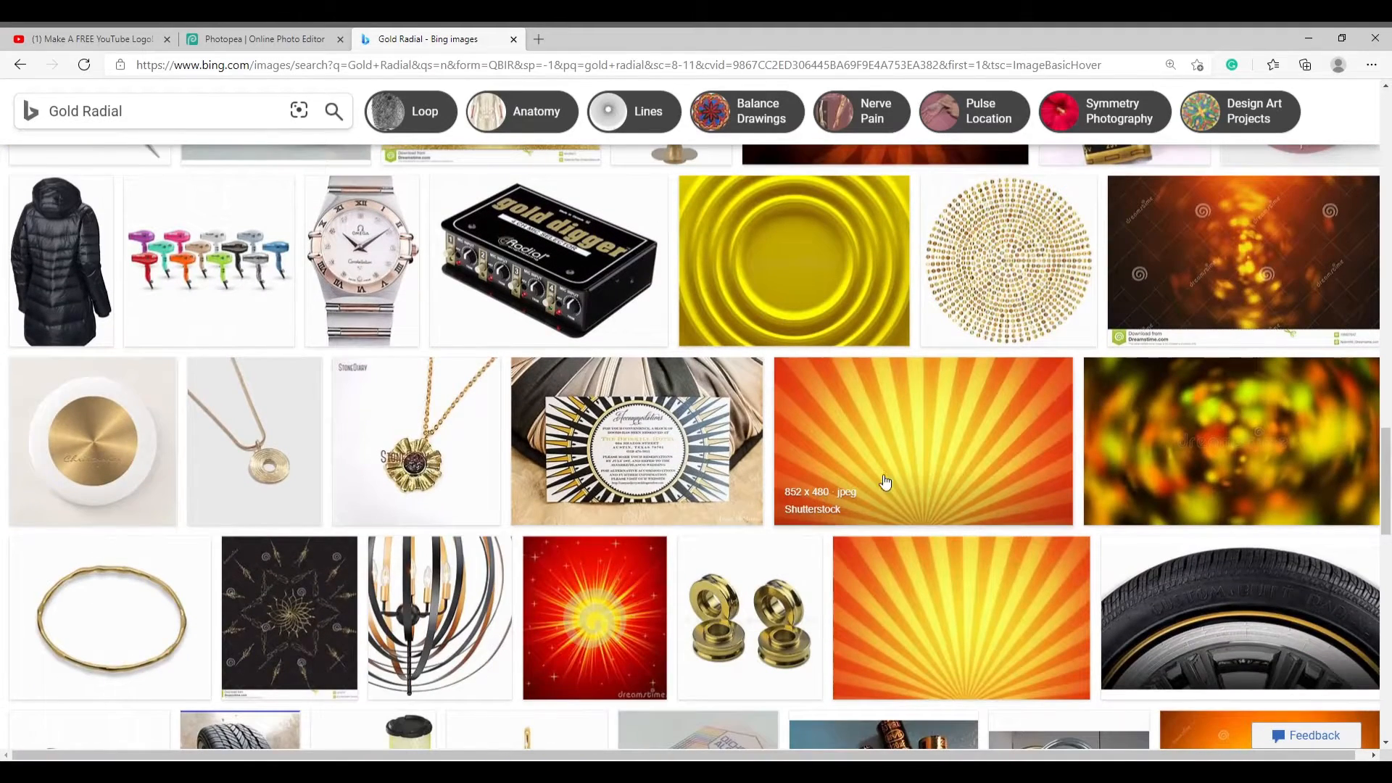
{"action": "scroll", "coordinate": [885, 482], "scroll_direction": "up", "scroll_amount": 5}
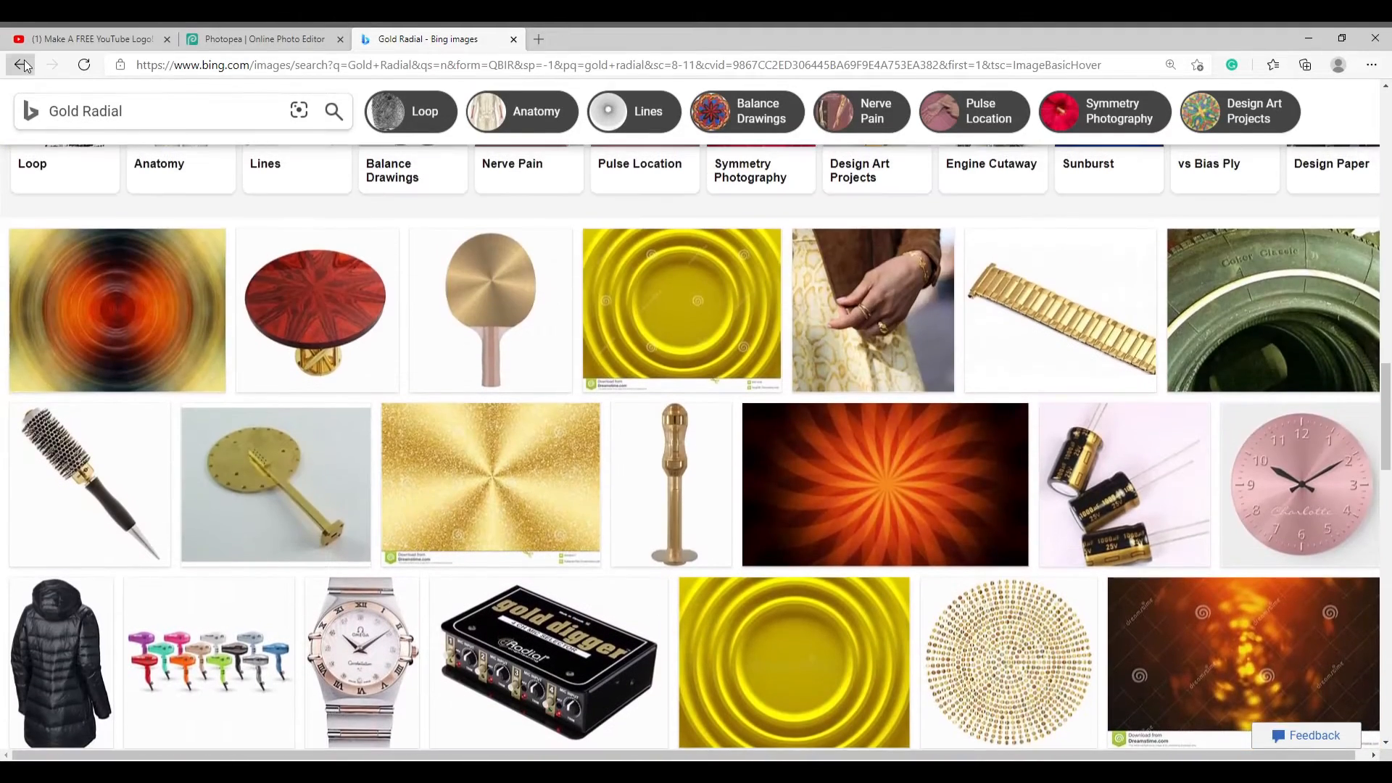
{"action": "left_click", "coordinate": [20, 64]}
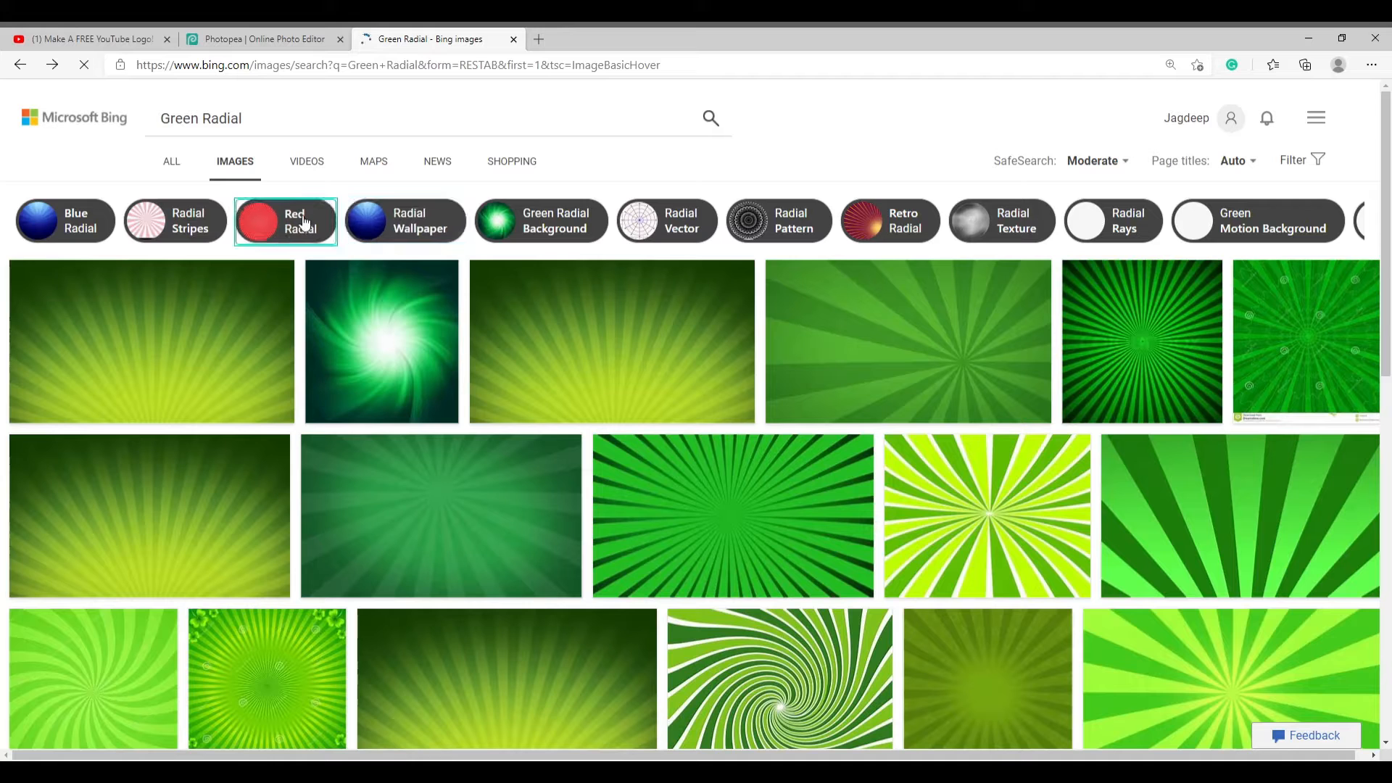
- Glance at the YouTube tutorial, return to Bing and show the related Red Radial image results
{"action": "left_click", "coordinate": [116, 32]}
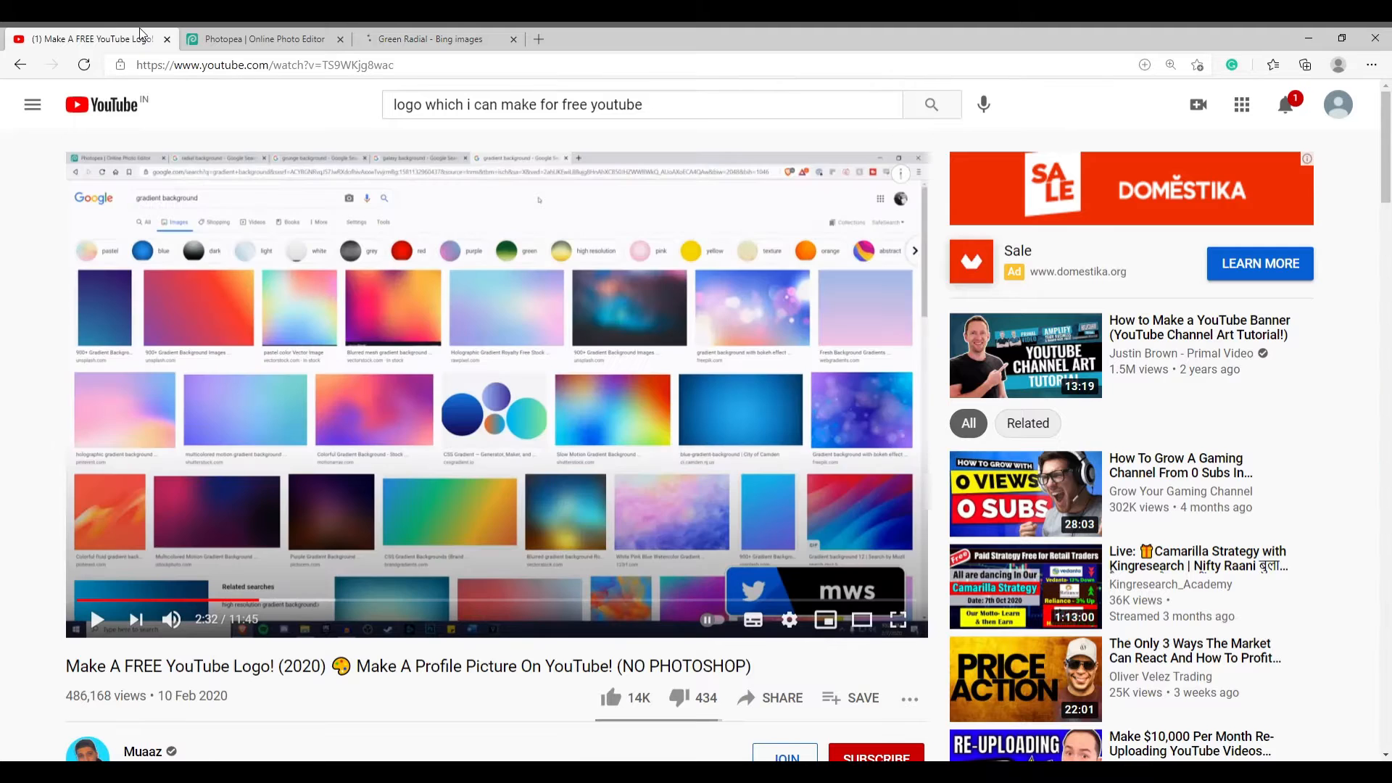
{"action": "left_click", "coordinate": [413, 32]}
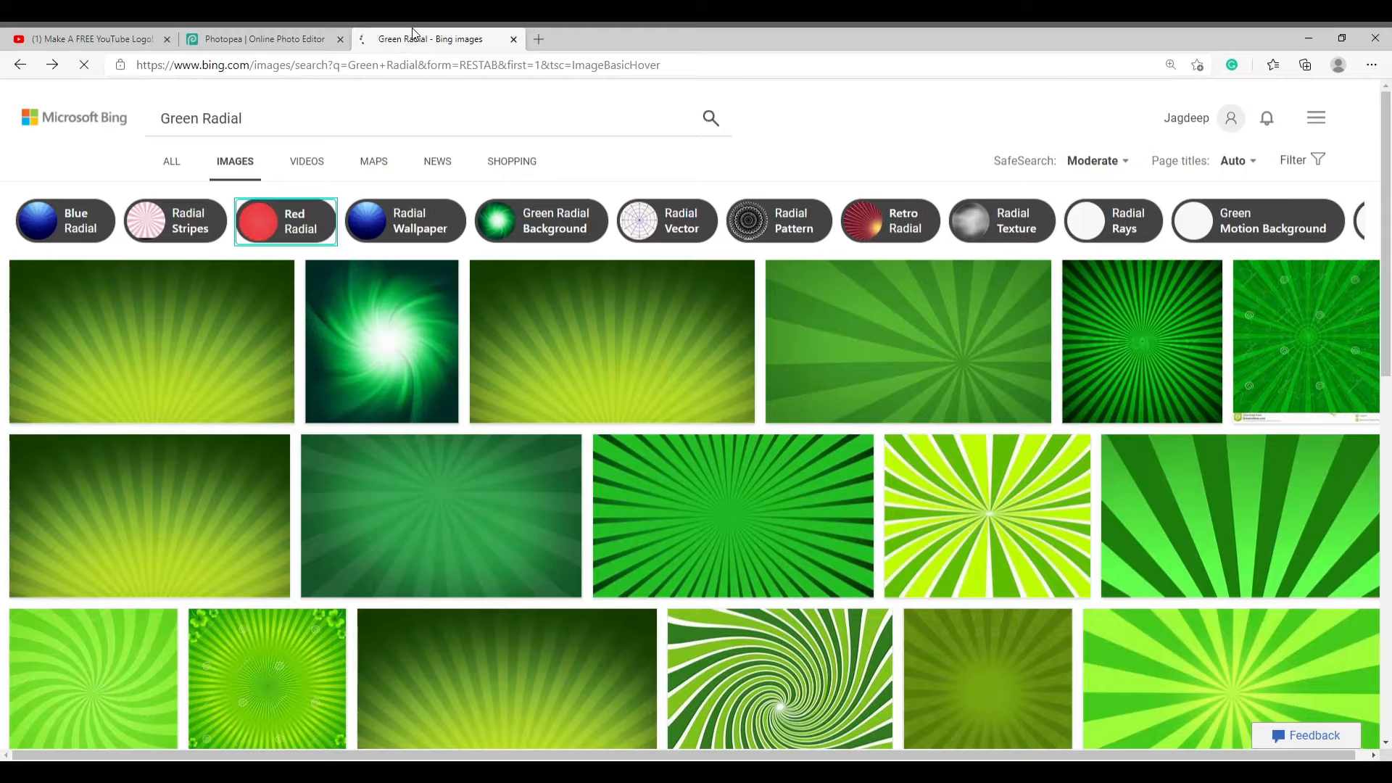
{"action": "left_click", "coordinate": [323, 233]}
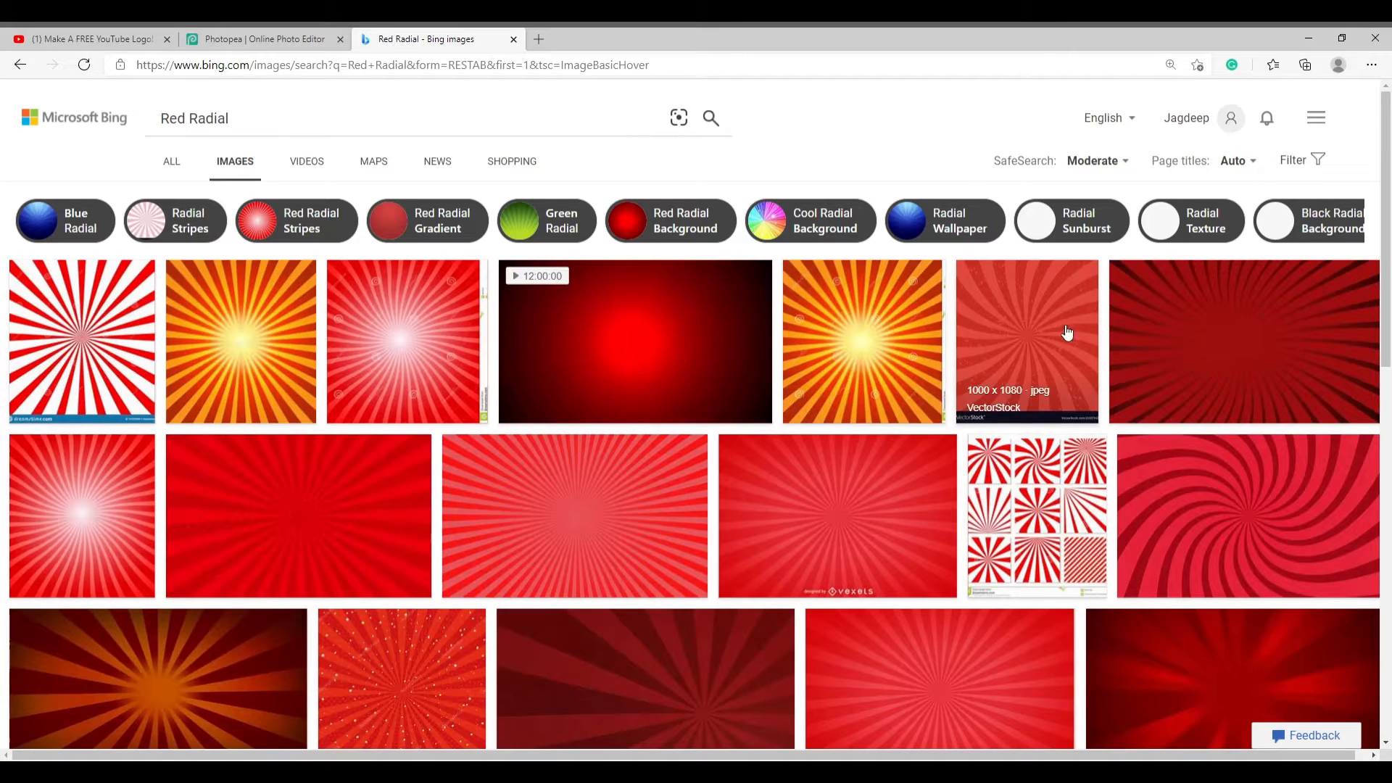
- Check the Photopea canvas and the tutorial's video description, and return to the Red Radial images
{"action": "left_click", "coordinate": [290, 30]}
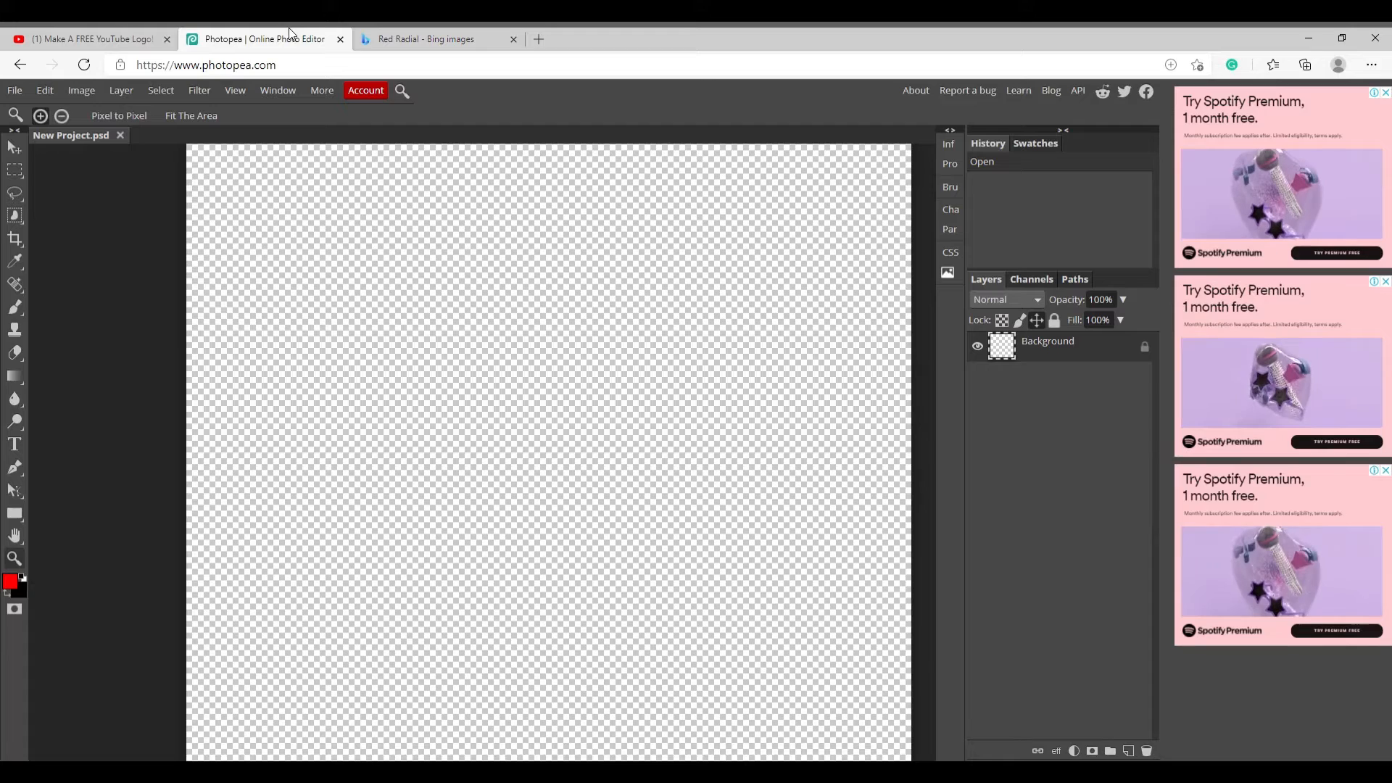
{"action": "left_click", "coordinate": [111, 29]}
{"action": "scroll", "coordinate": [774, 533], "scroll_direction": "down", "scroll_amount": 7}
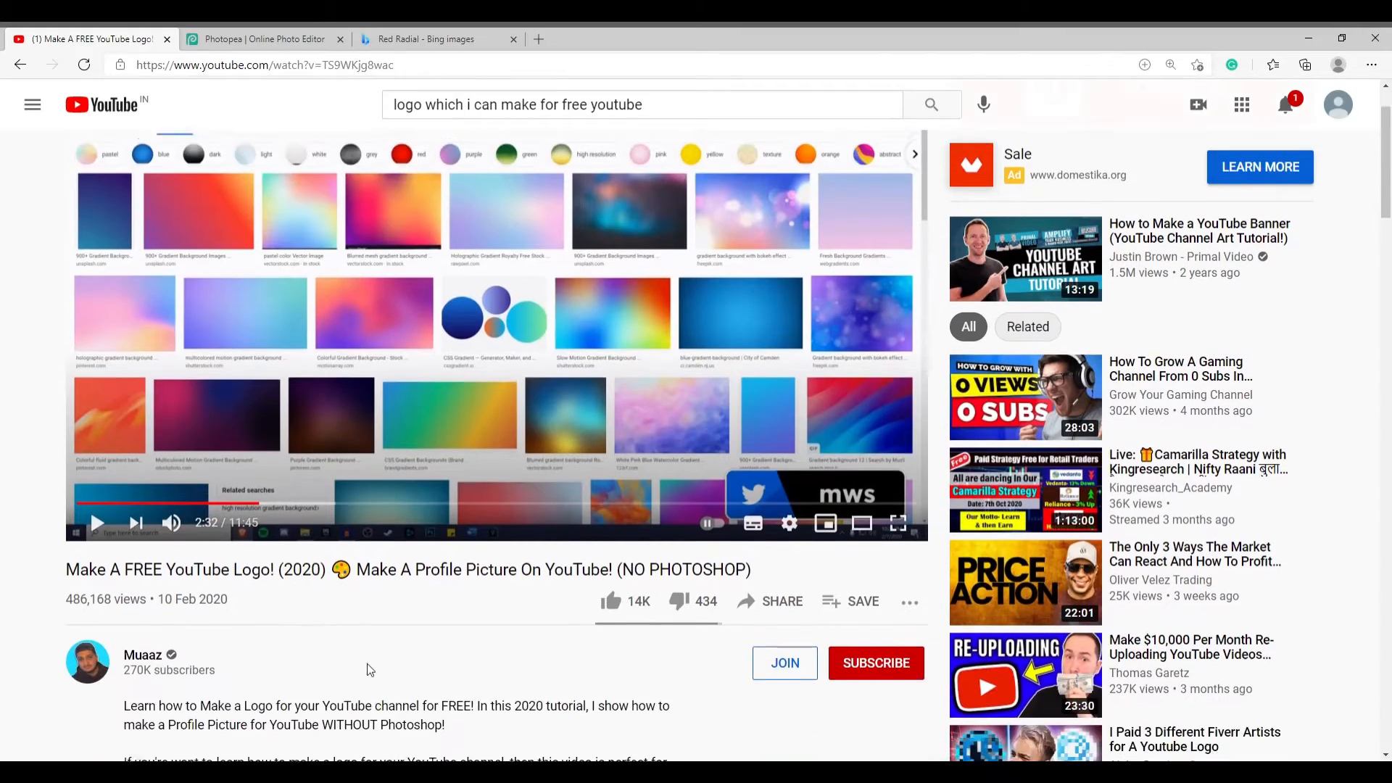
{"action": "scroll", "coordinate": [710, 467], "scroll_direction": "down", "scroll_amount": 6}
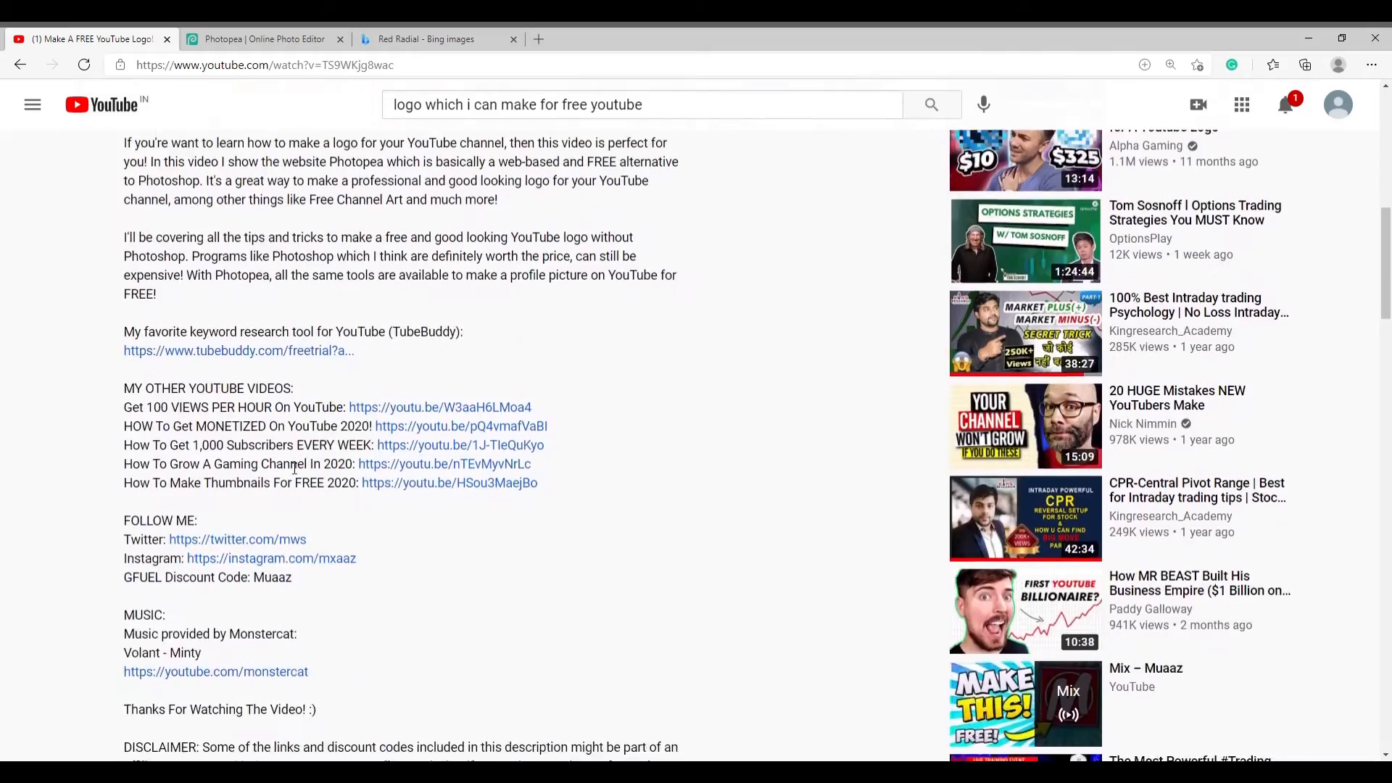
{"action": "scroll", "coordinate": [710, 467], "scroll_direction": "up", "scroll_amount": 4}
{"action": "left_click", "coordinate": [436, 30]}
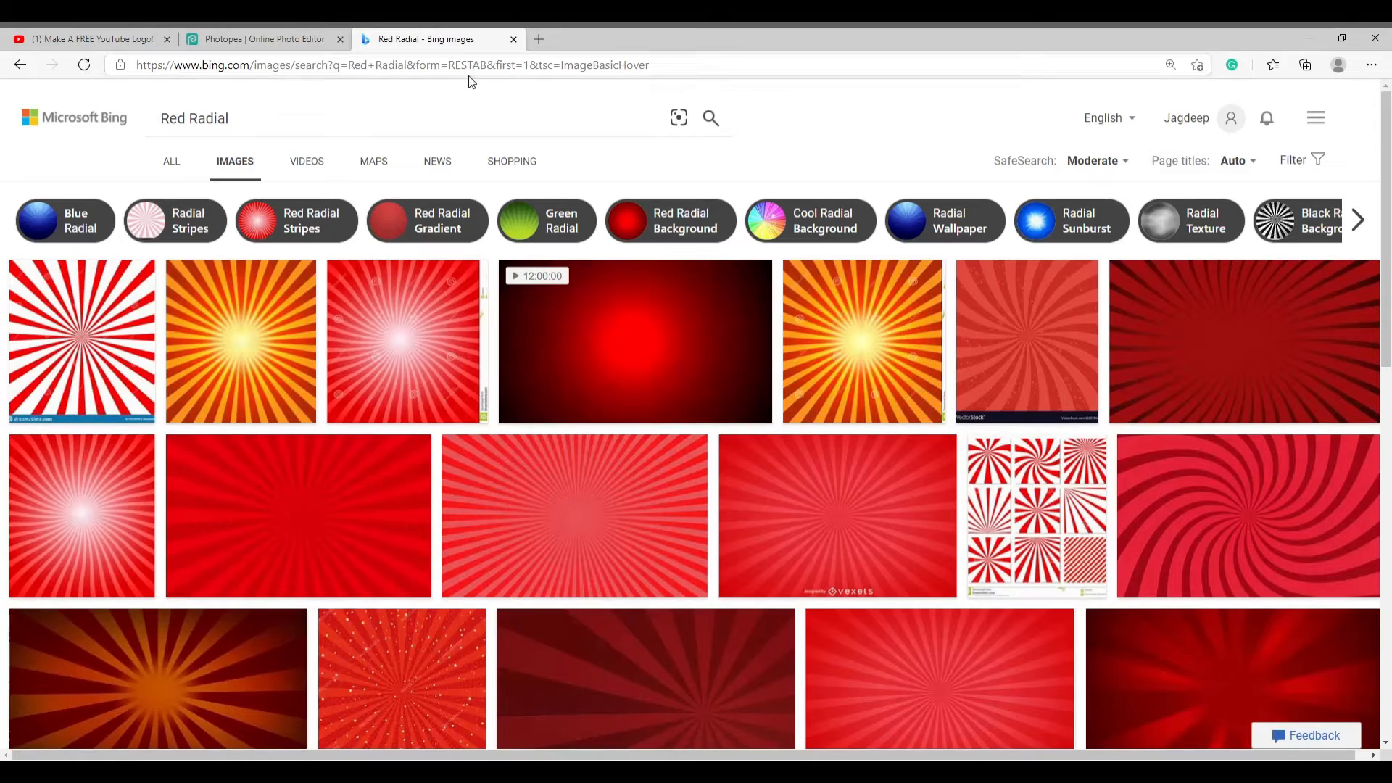
- Open the preview of the light-and-dark red radial burst image from VisualIdeas.com
{"action": "left_click", "coordinate": [607, 520]}
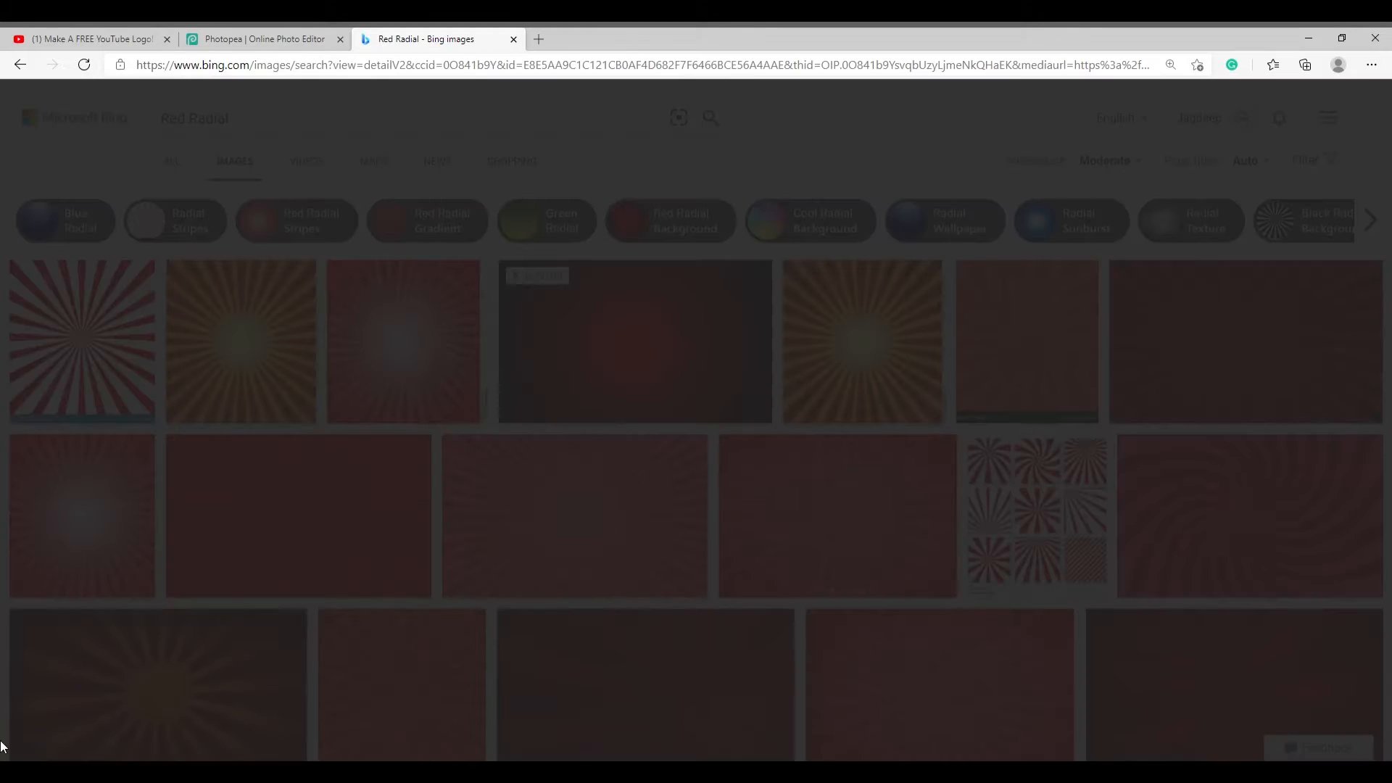
{"action": "left_click", "coordinate": [152, 34]}
{"action": "left_click", "coordinate": [393, 32]}
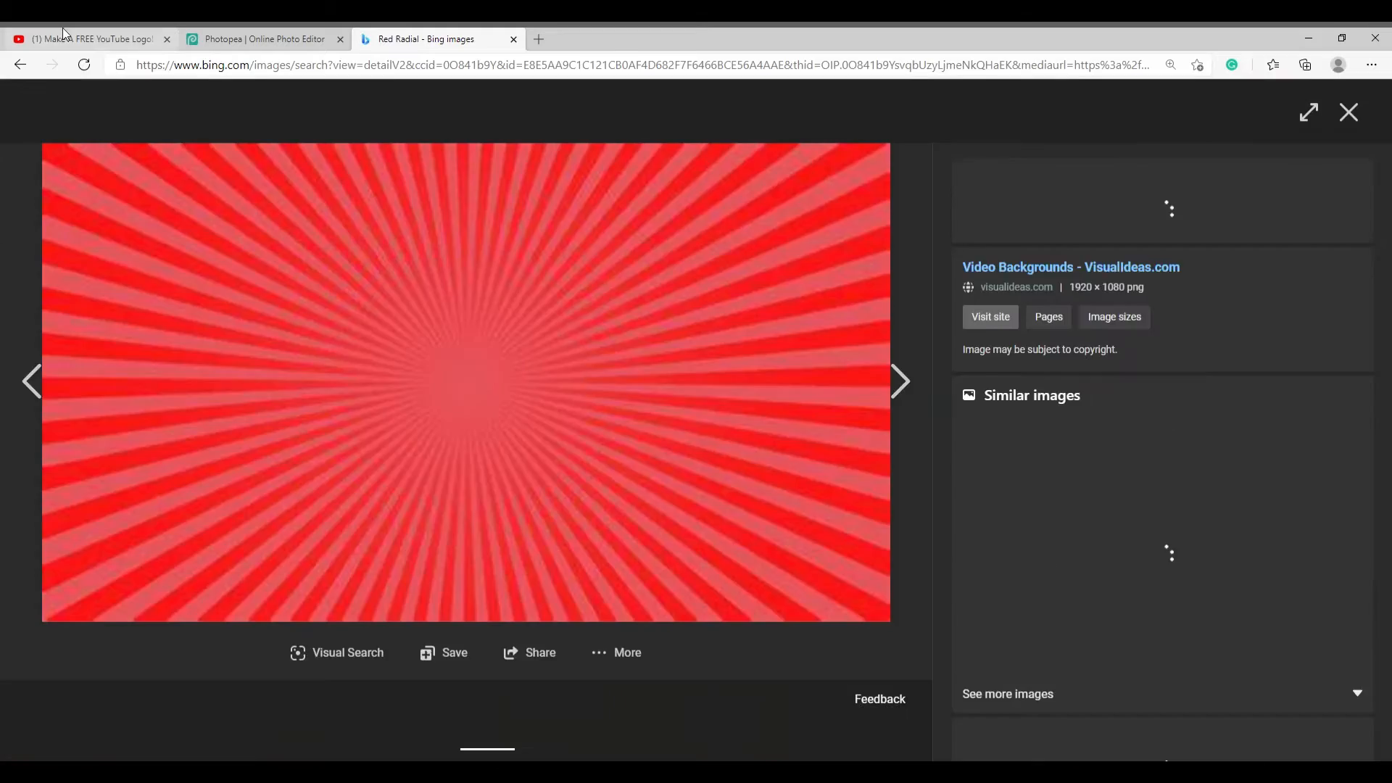
- Resume the YouTube tutorial, watch how its radial background image is picked, and pause it at 3:00
{"action": "left_click", "coordinate": [64, 35]}
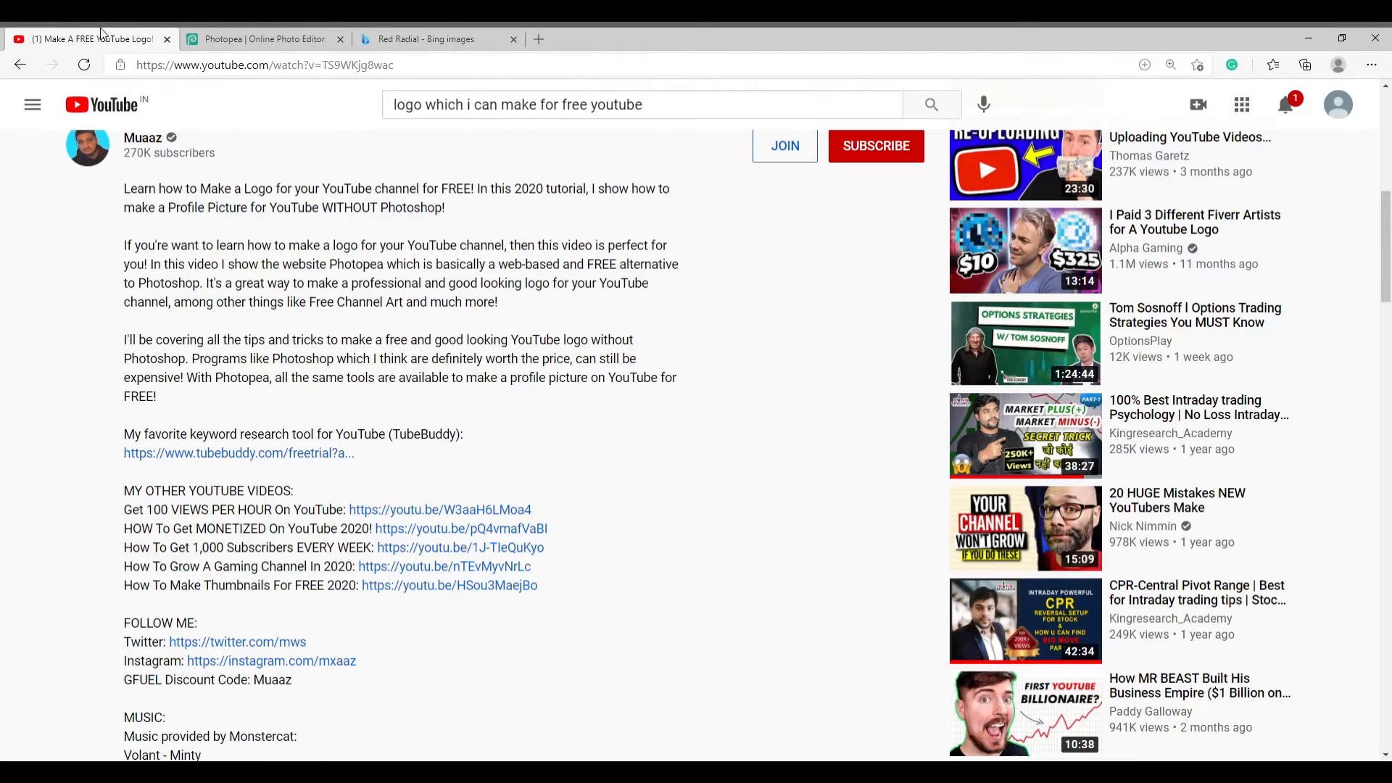
{"action": "scroll", "coordinate": [408, 536], "scroll_direction": "up", "scroll_amount": 8}
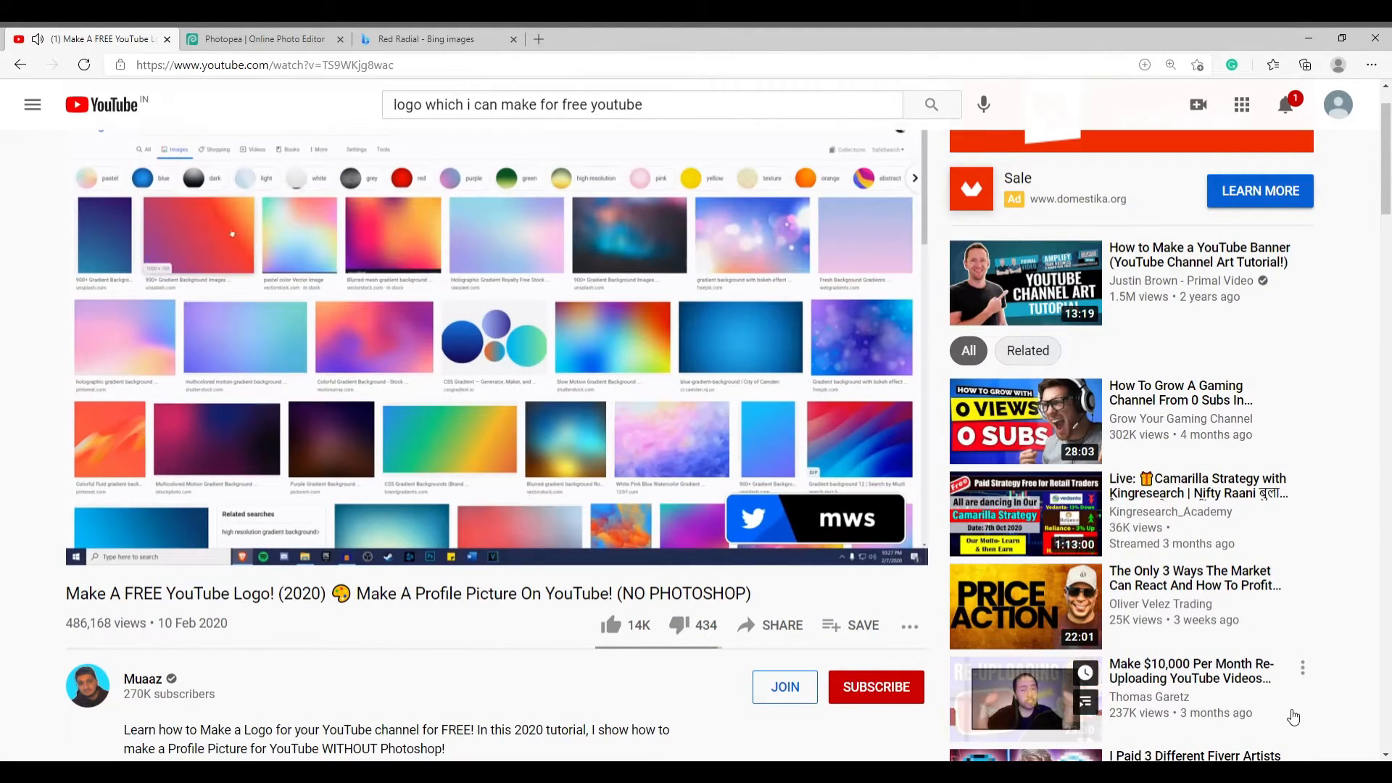
{"action": "scroll", "coordinate": [1293, 717], "scroll_direction": "up", "scroll_amount": 1}
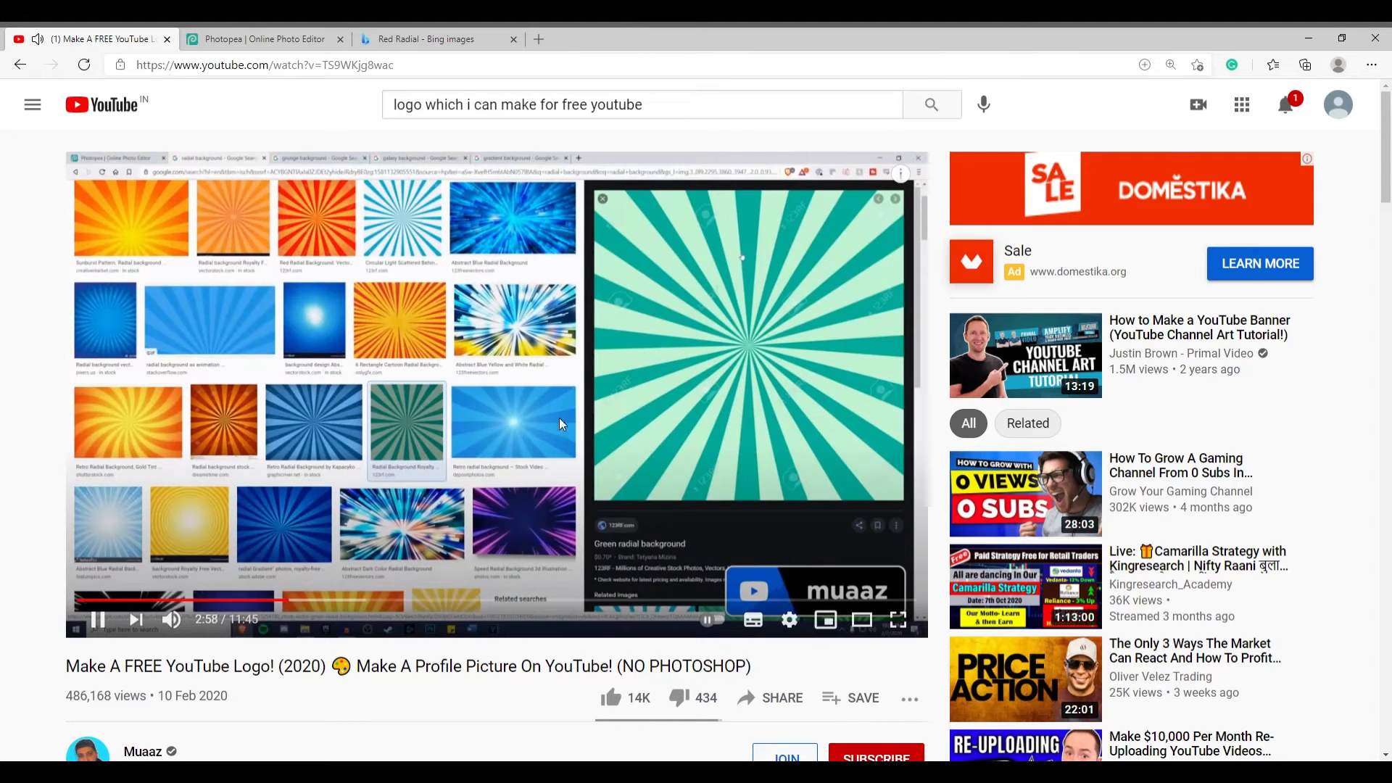
{"action": "left_click", "coordinate": [560, 417]}
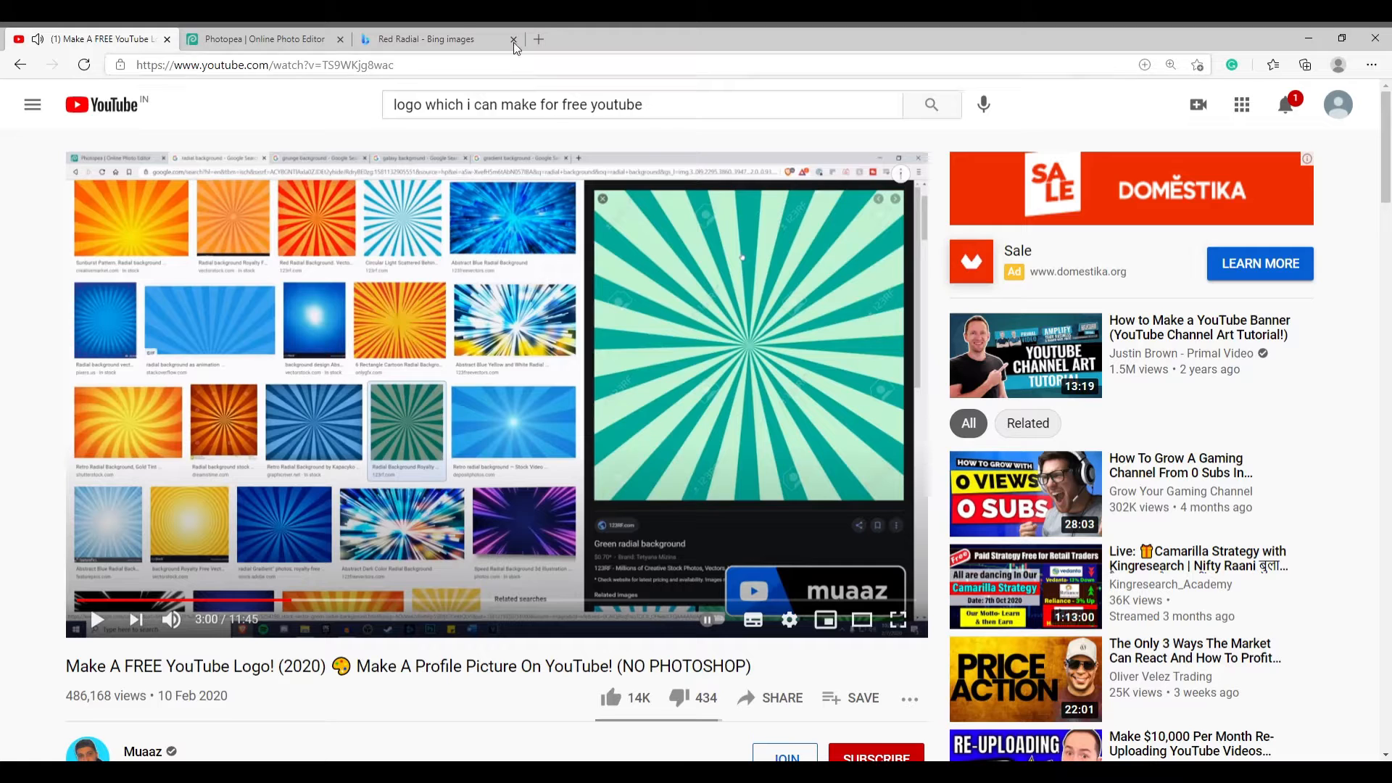
- Return to the red radial burst preview in Bing and clear the page's web address for a new search
{"action": "left_click", "coordinate": [458, 42]}
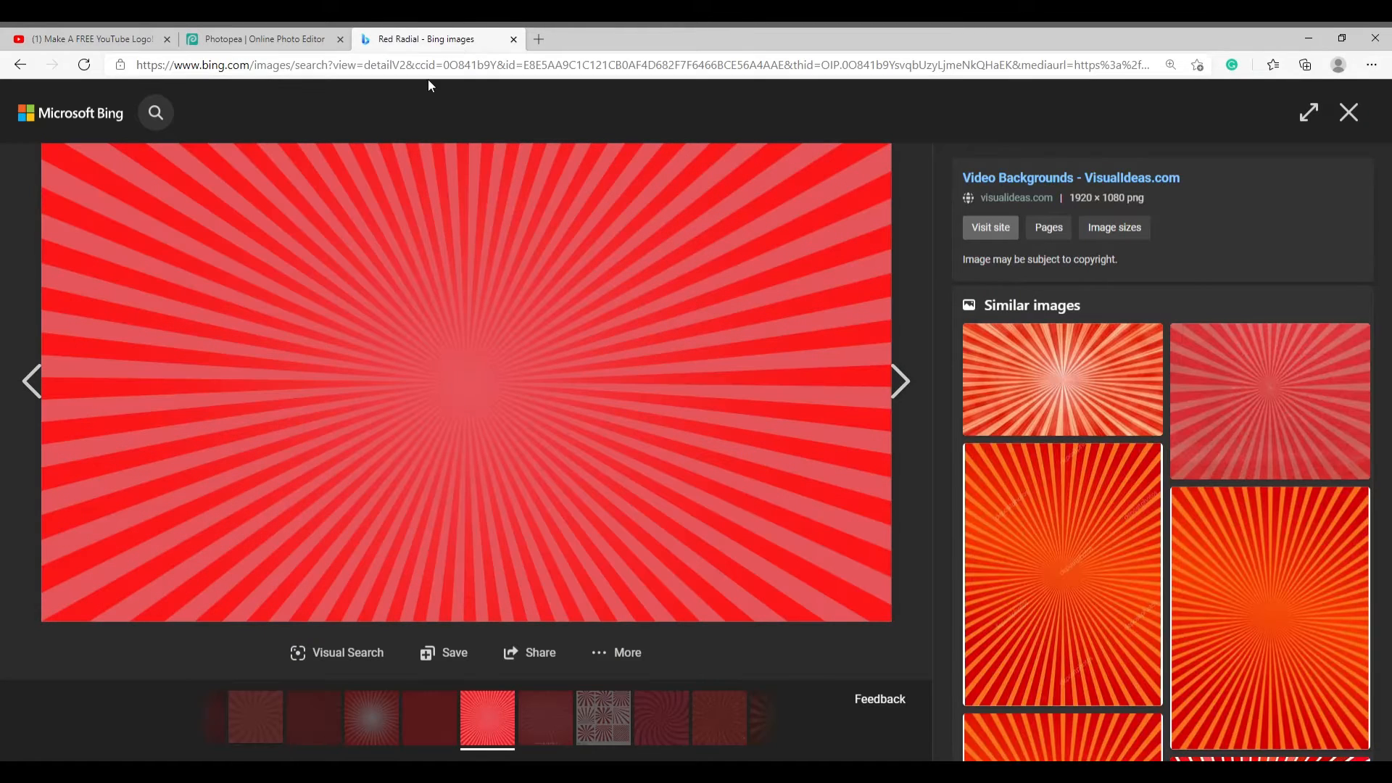
{"action": "left_click_drag", "start_coordinate": [459, 66], "coordinate": [2, 32]}
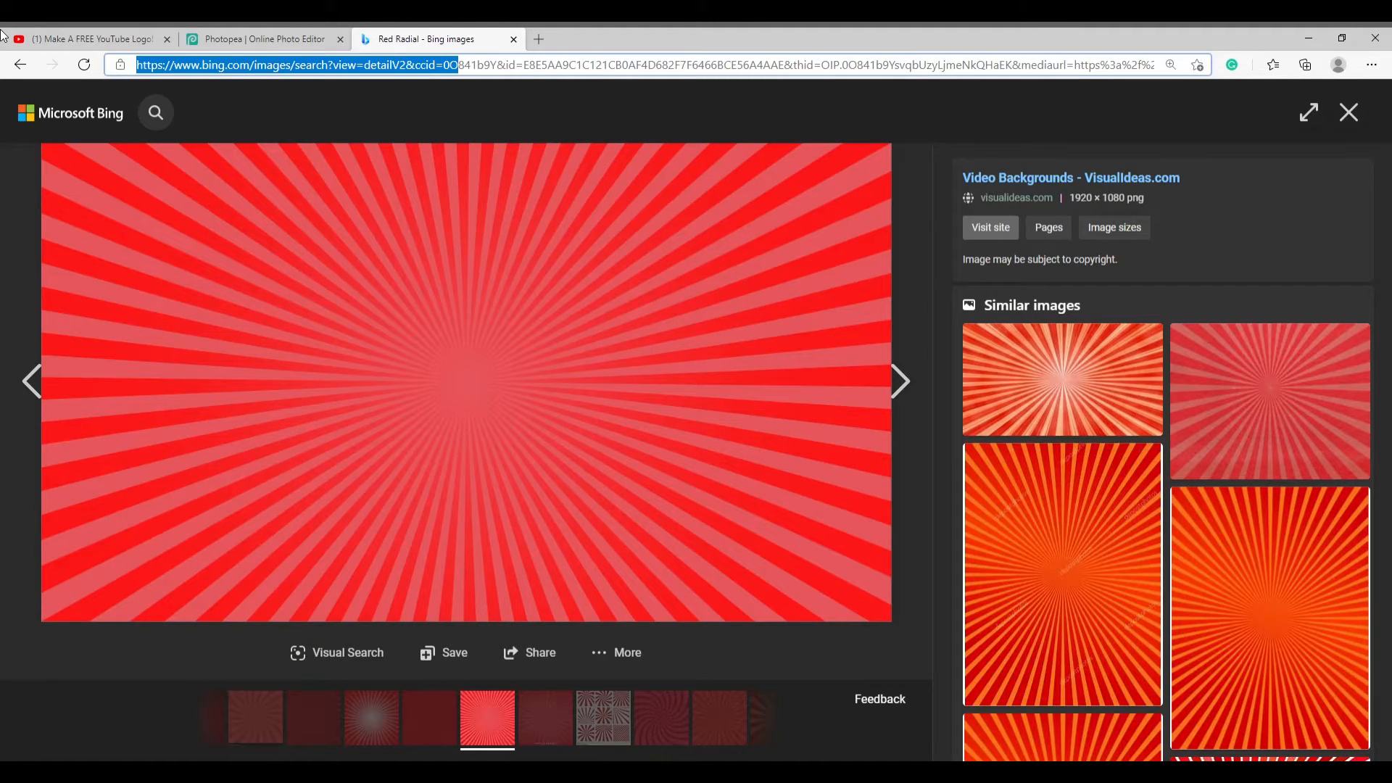
{"action": "key", "text": "ctrl+a"}
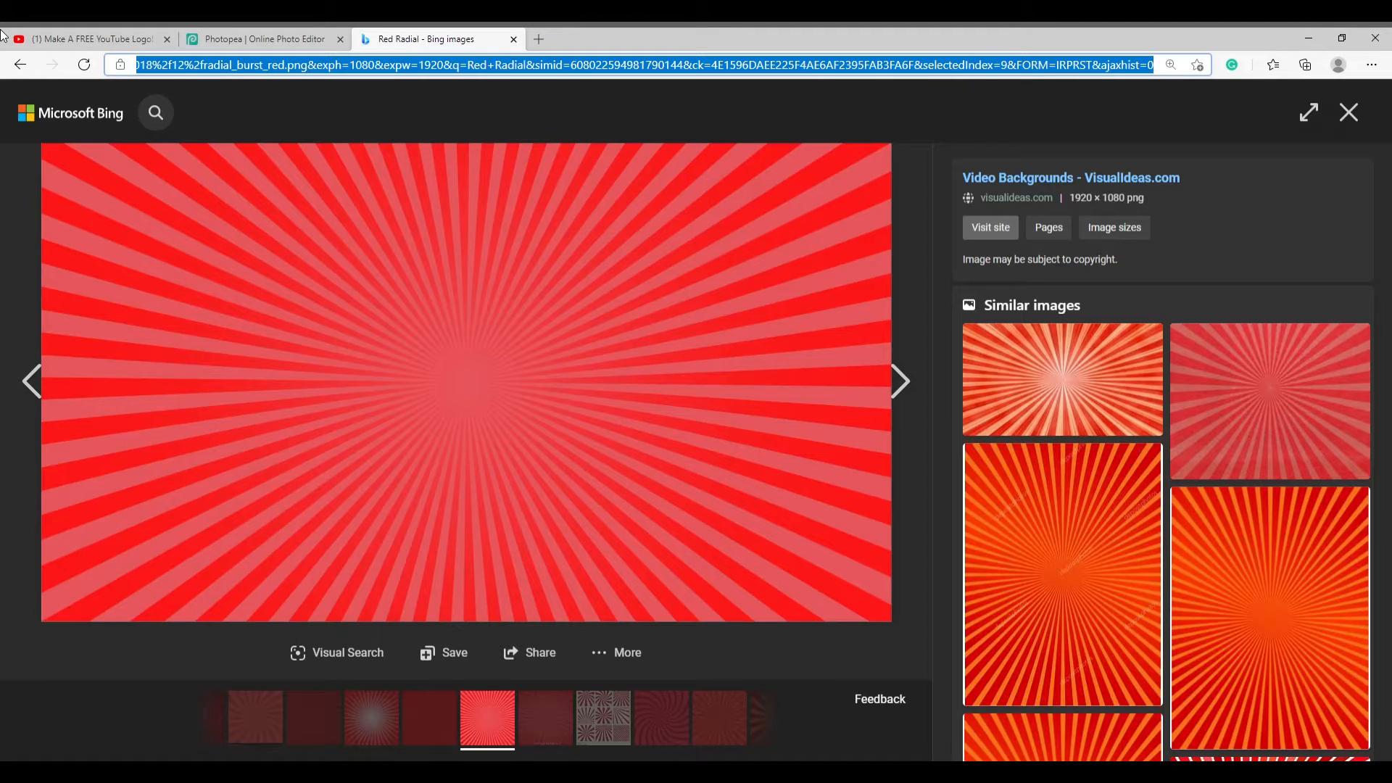
{"action": "key", "text": "ctrl+x"}
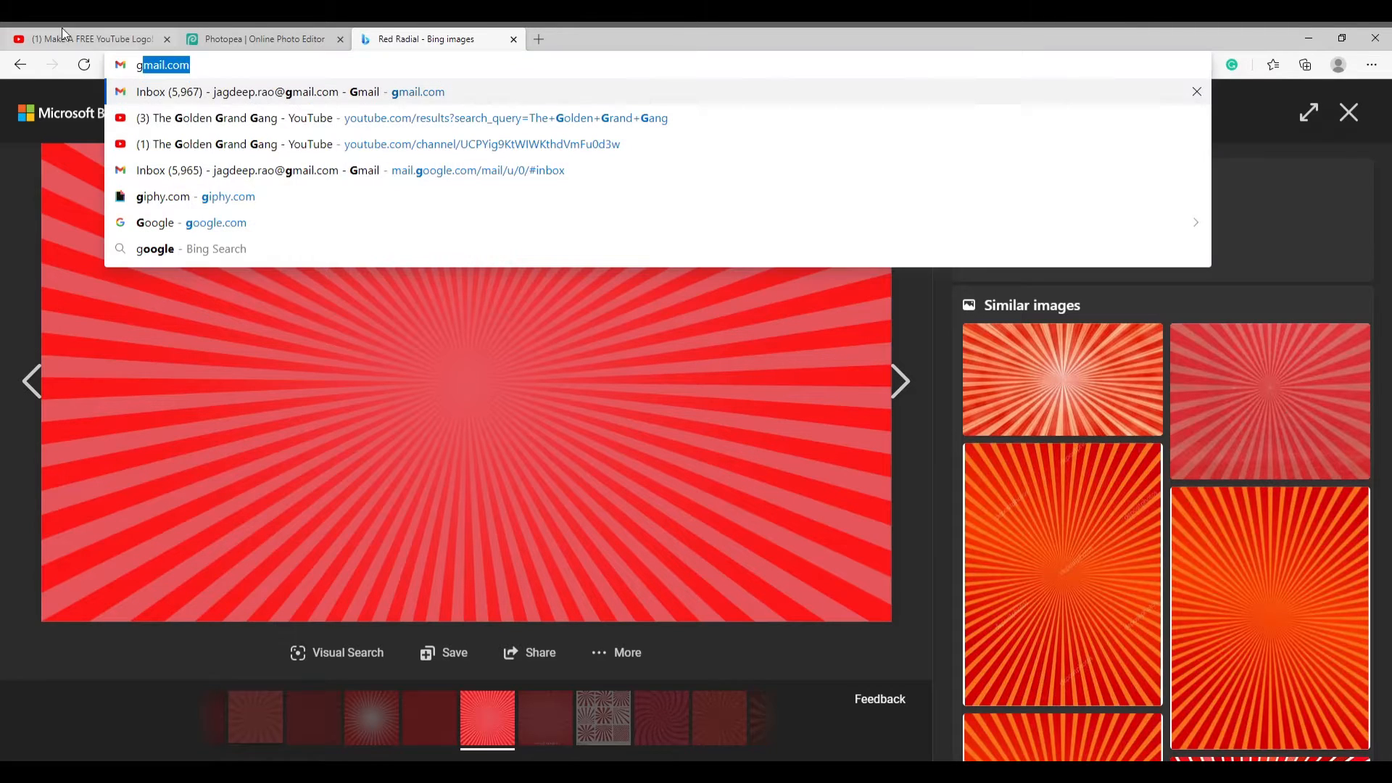
- Glance at the Photopea canvas and the tutorial, and enter "Green" as the start of a new Bing search
{"action": "left_click", "coordinate": [260, 37]}
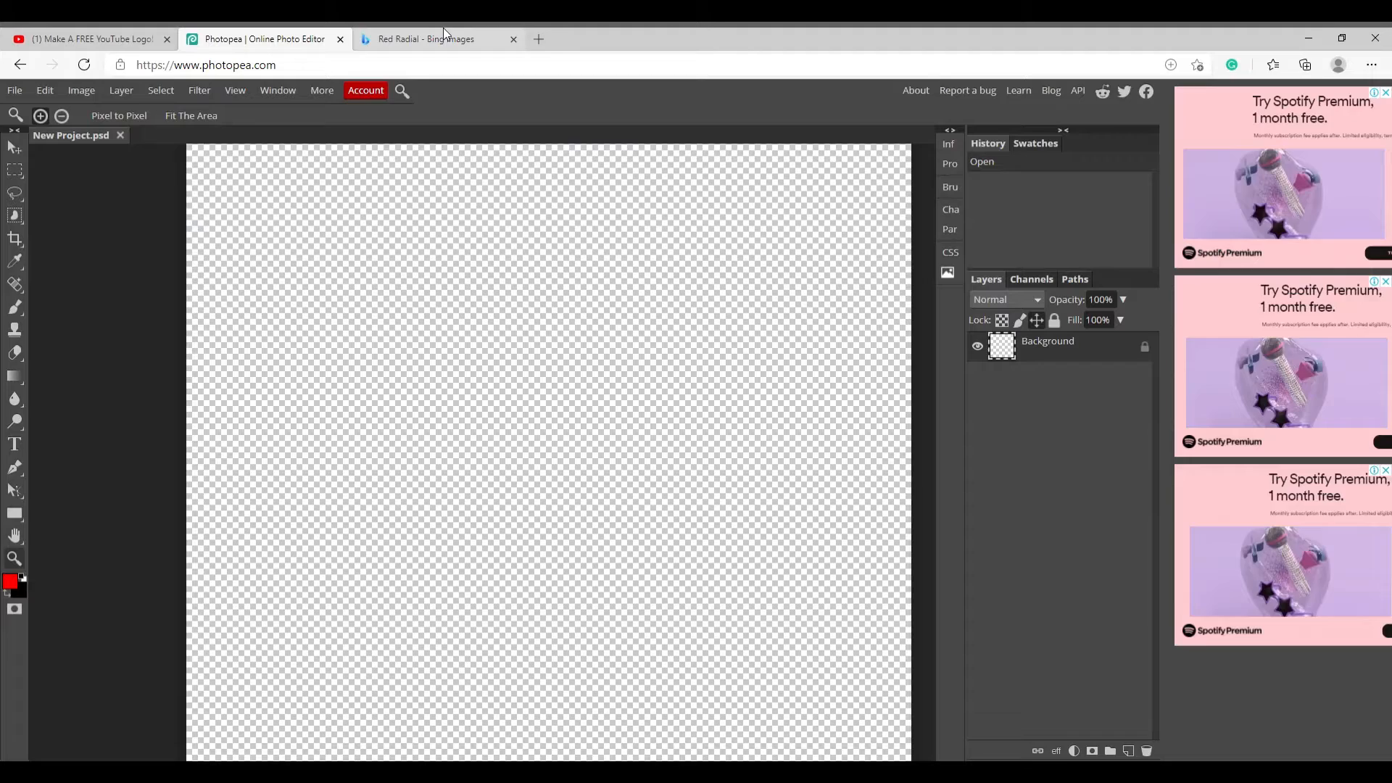
{"action": "left_click", "coordinate": [116, 37]}
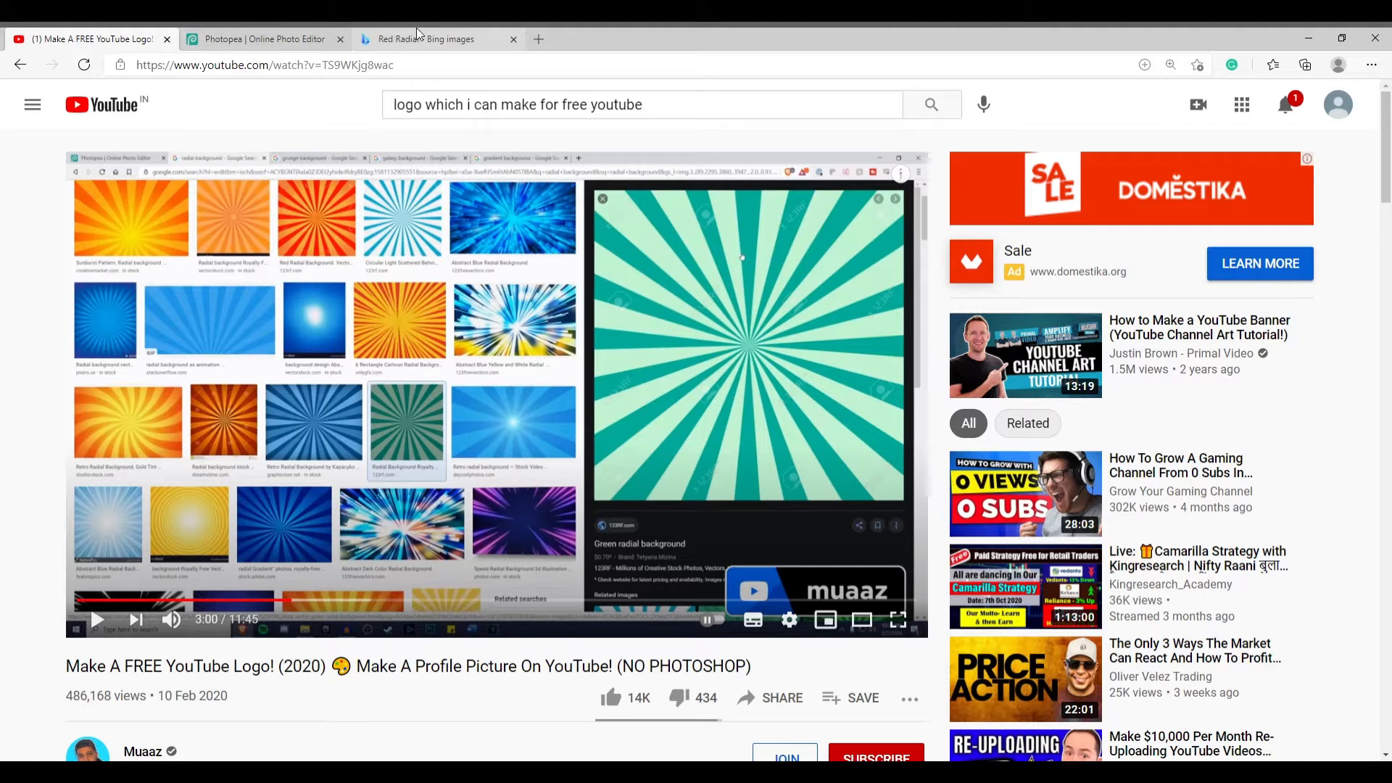
{"action": "left_click", "coordinate": [449, 44]}
{"action": "type", "text": "g"}
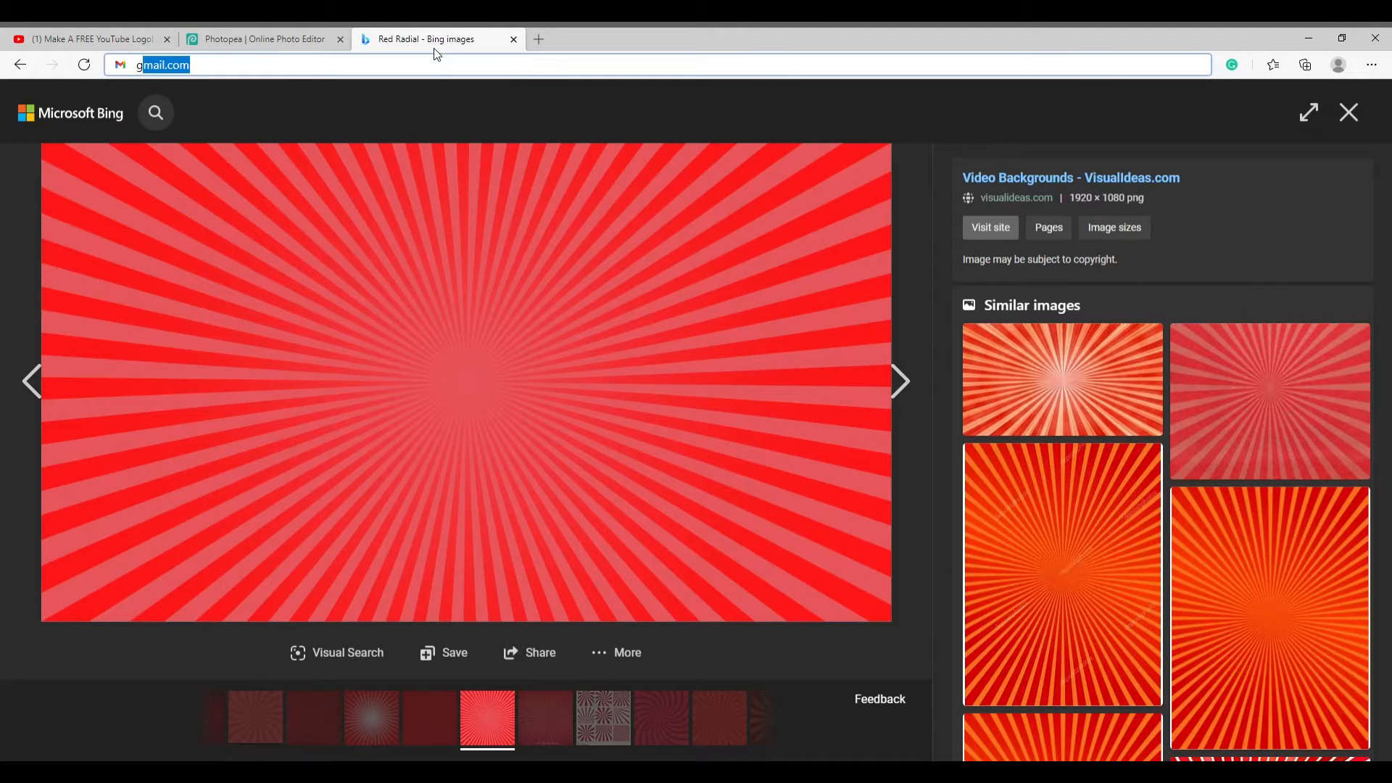
{"action": "type", "text": "Gr"}
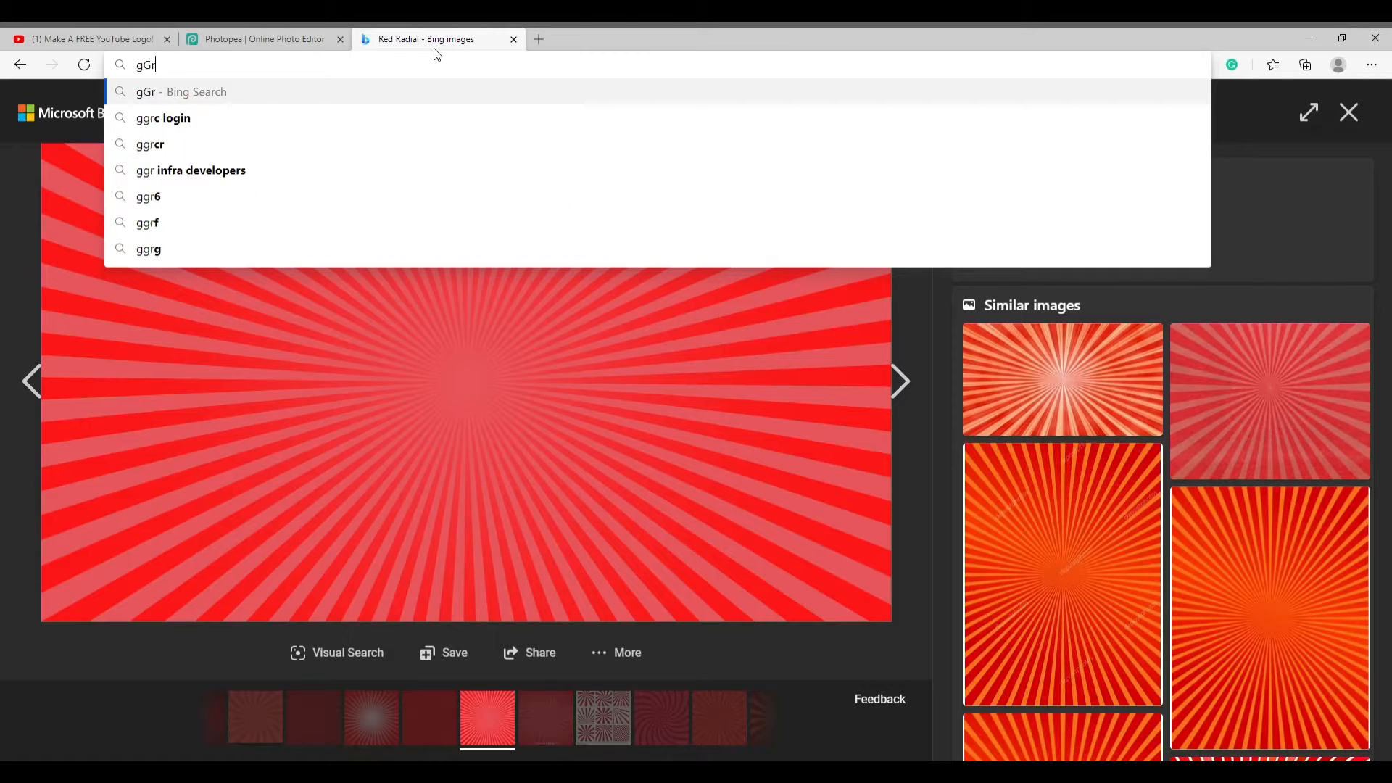
{"action": "type", "text": "een"}
{"action": "key", "text": "Left"}
{"action": "key", "text": "Left"}
{"action": "key", "text": "Left"}
{"action": "key", "text": "Left"}
{"action": "key", "text": "Left"}
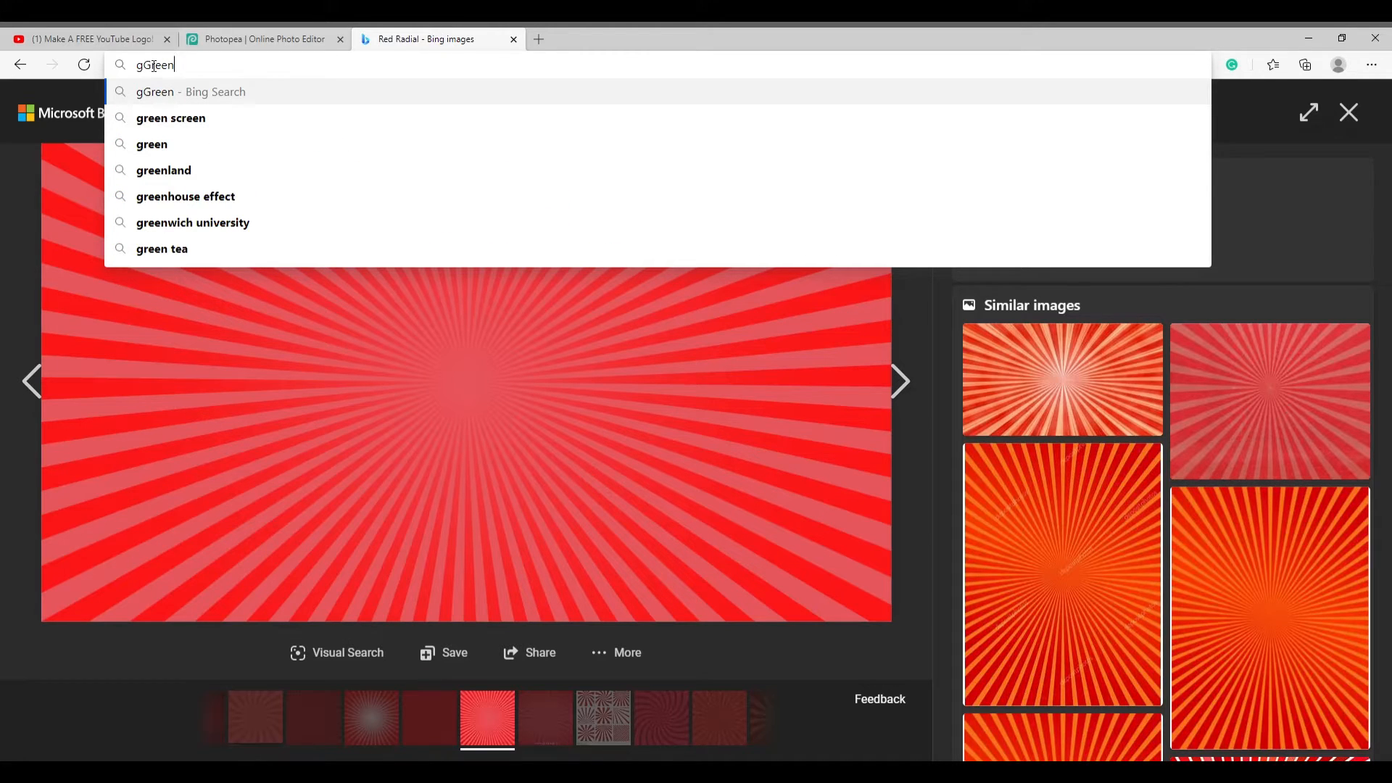
{"action": "key", "text": "BackSpace"}
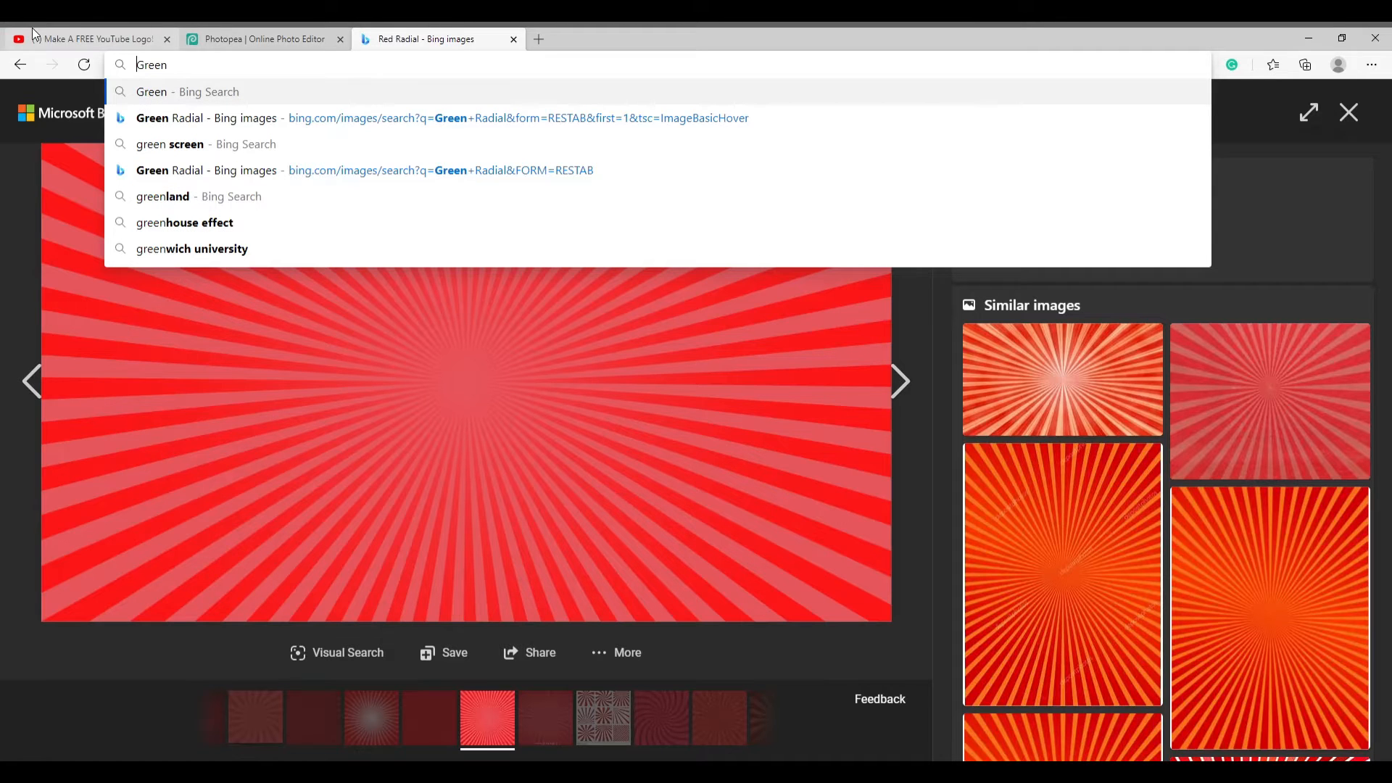
- Check the tutorial's green radial example and the Photopea canvas, and search Bing for "green radial background"
{"action": "left_click", "coordinate": [61, 30]}
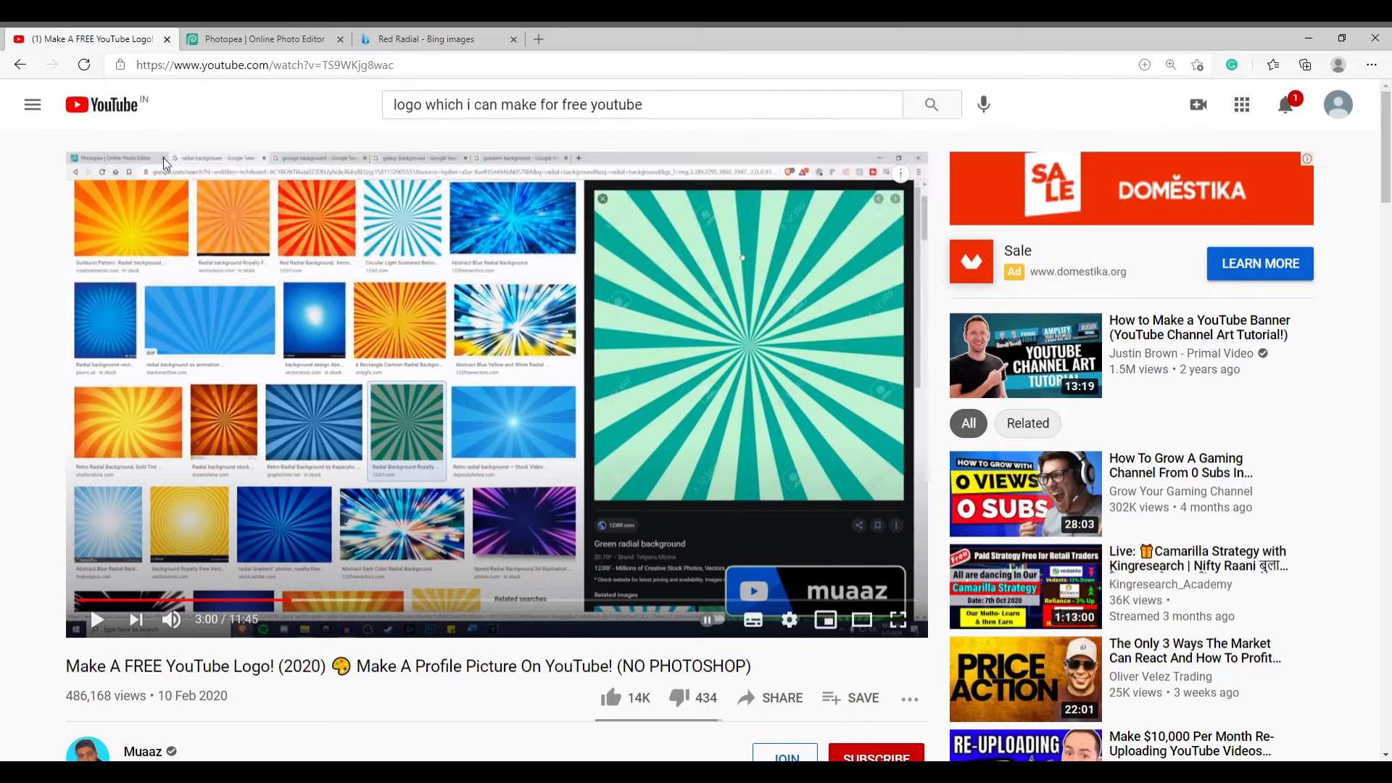
{"action": "left_click", "coordinate": [423, 33]}
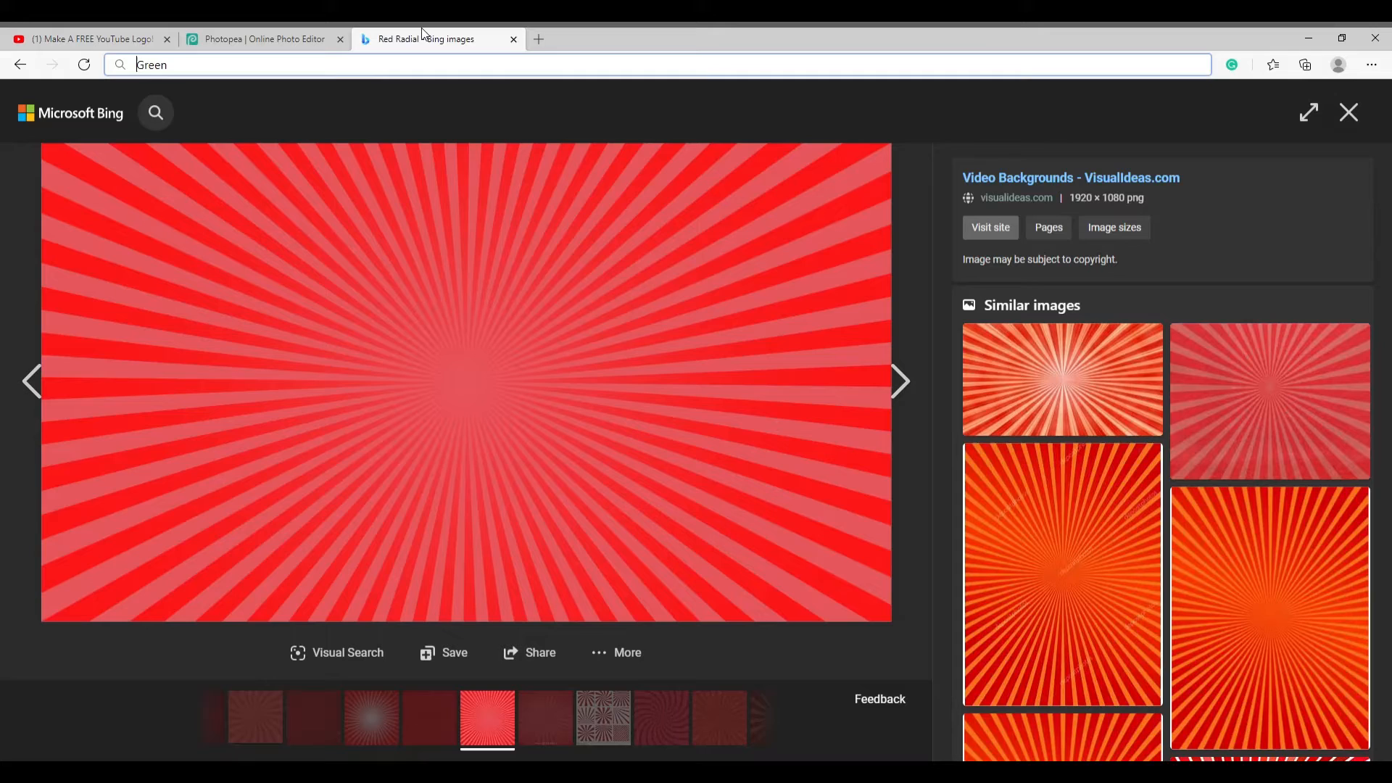
{"action": "left_click", "coordinate": [210, 40]}
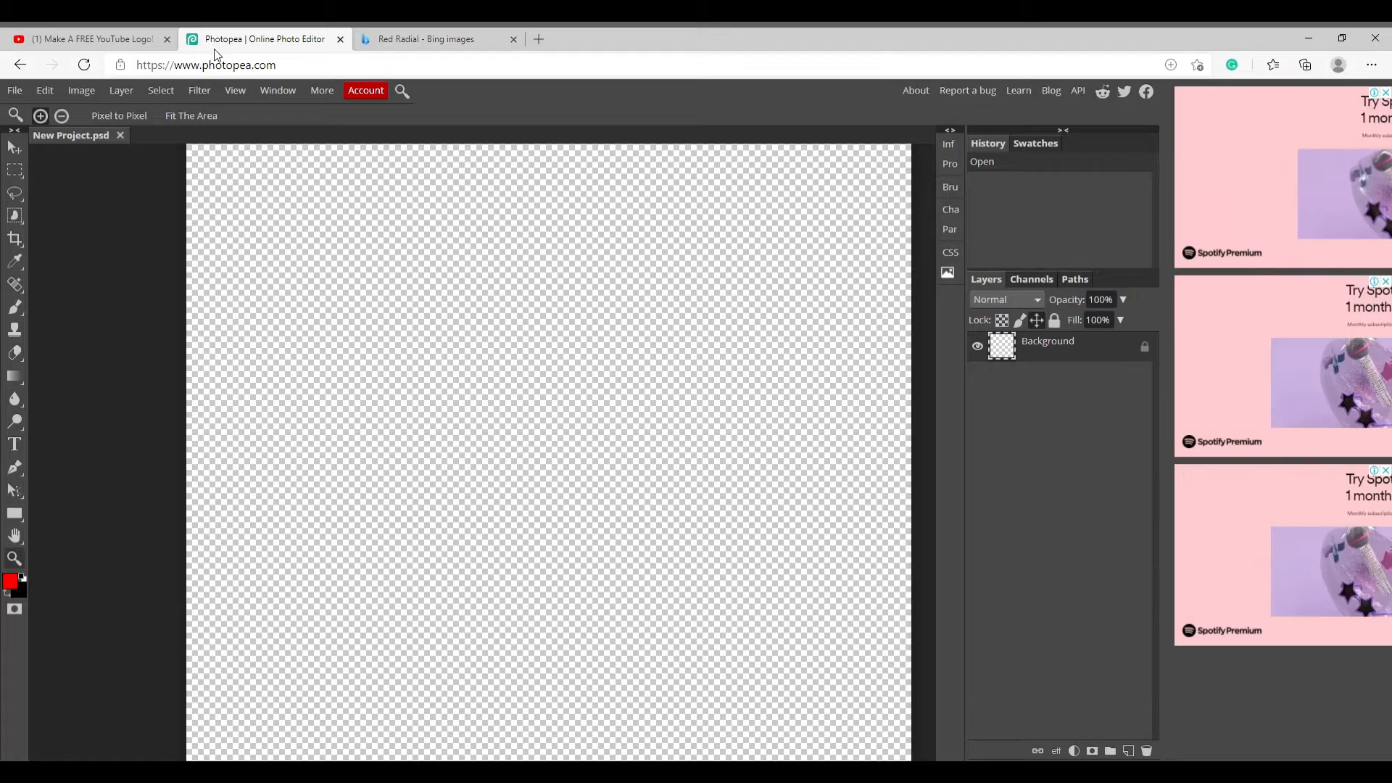
{"action": "left_click", "coordinate": [408, 32]}
{"action": "type", "text": "radi"}
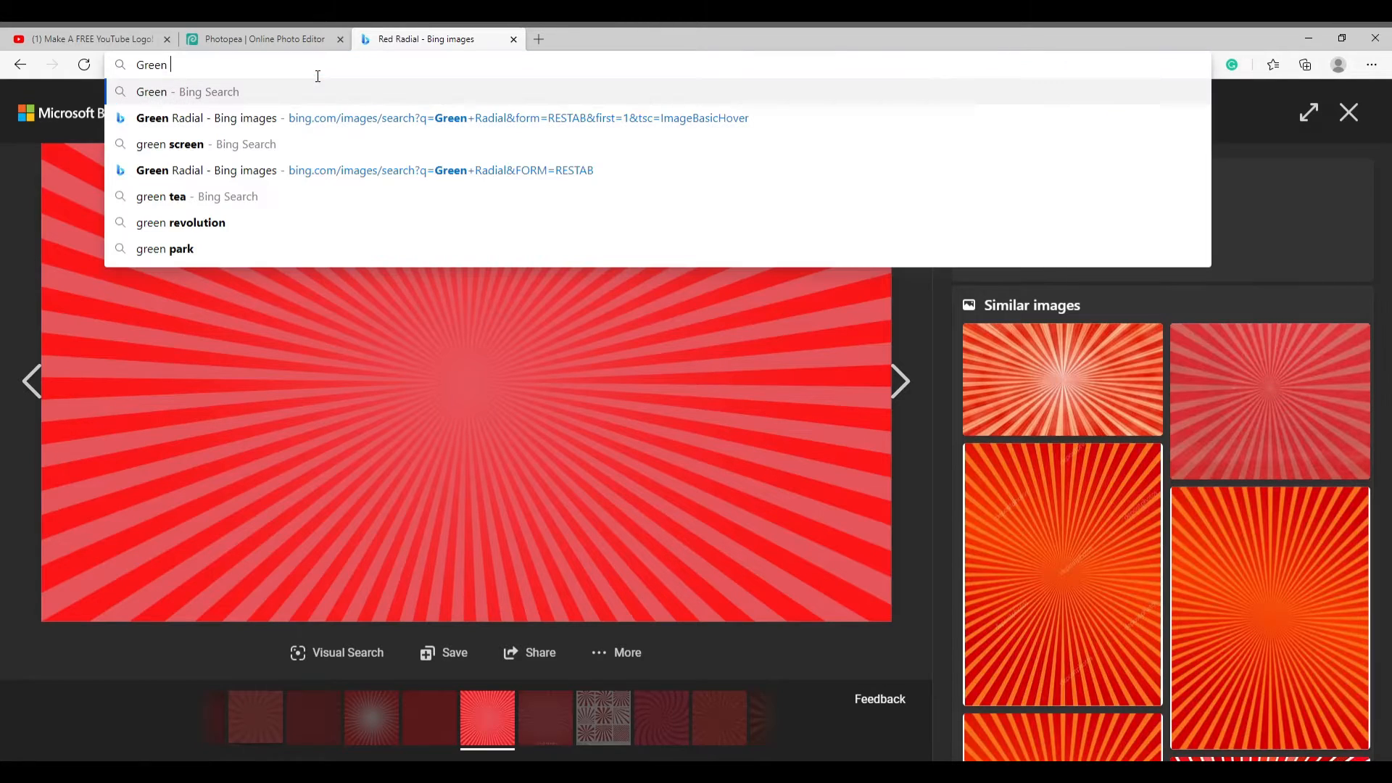
{"action": "type", "text": "a"}
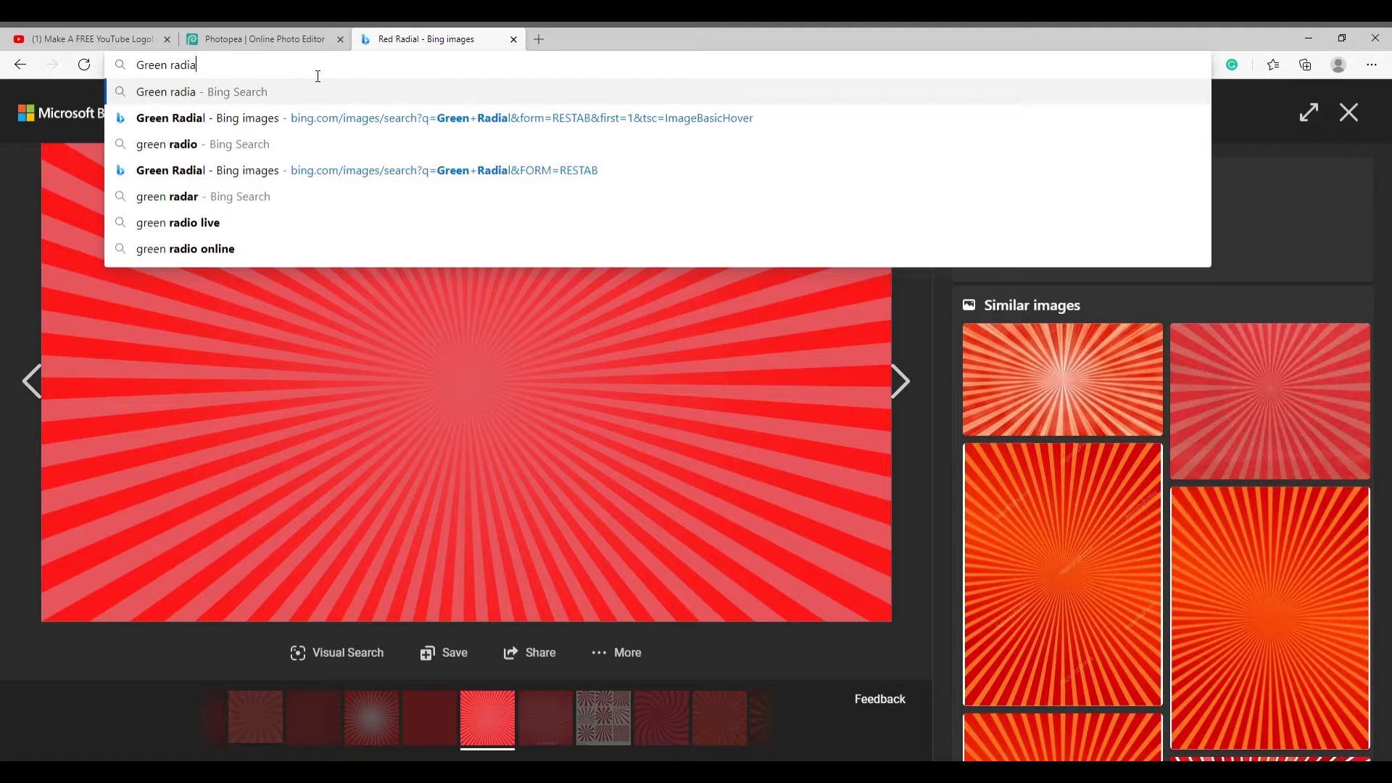
{"action": "type", "text": "l"}
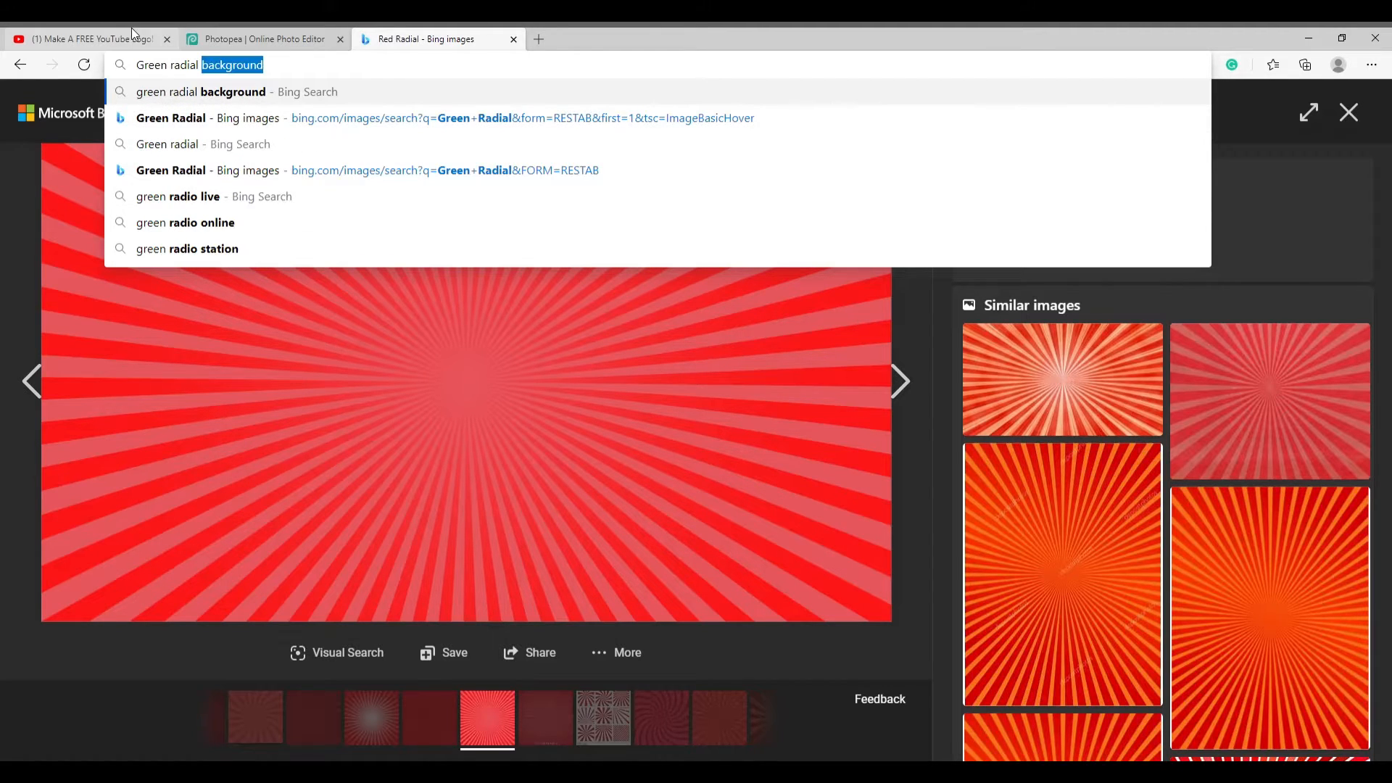
{"action": "type", "text": " ba"}
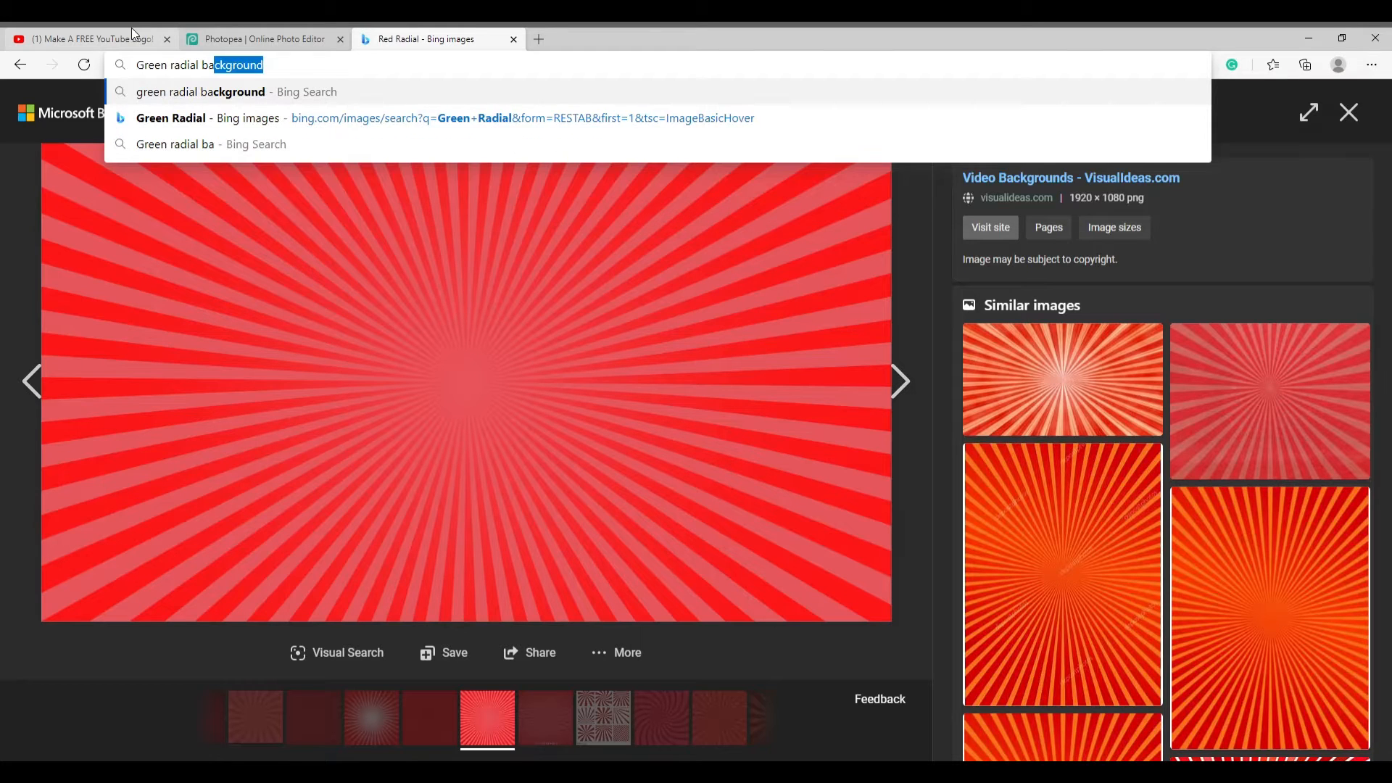
{"action": "type", "text": "ckgrou"}
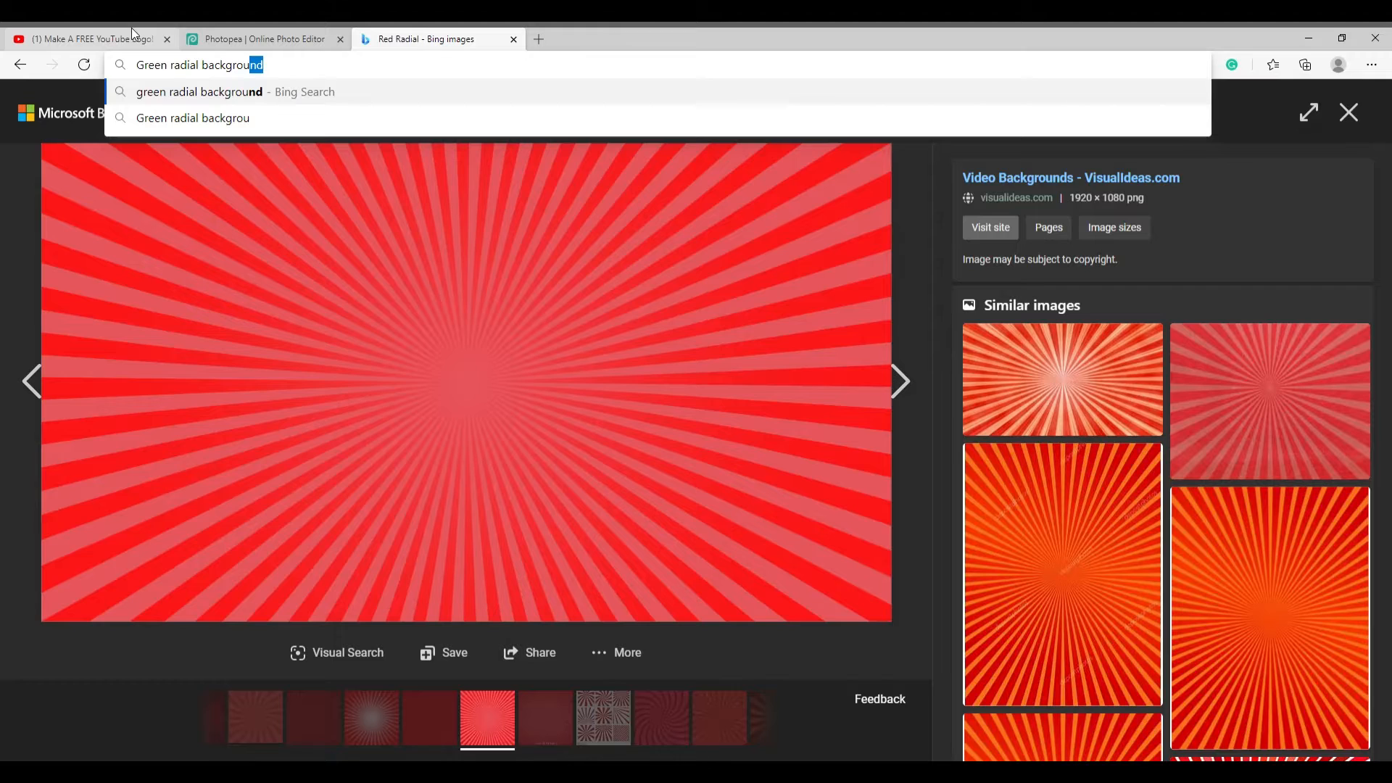
{"action": "key", "text": "Return"}
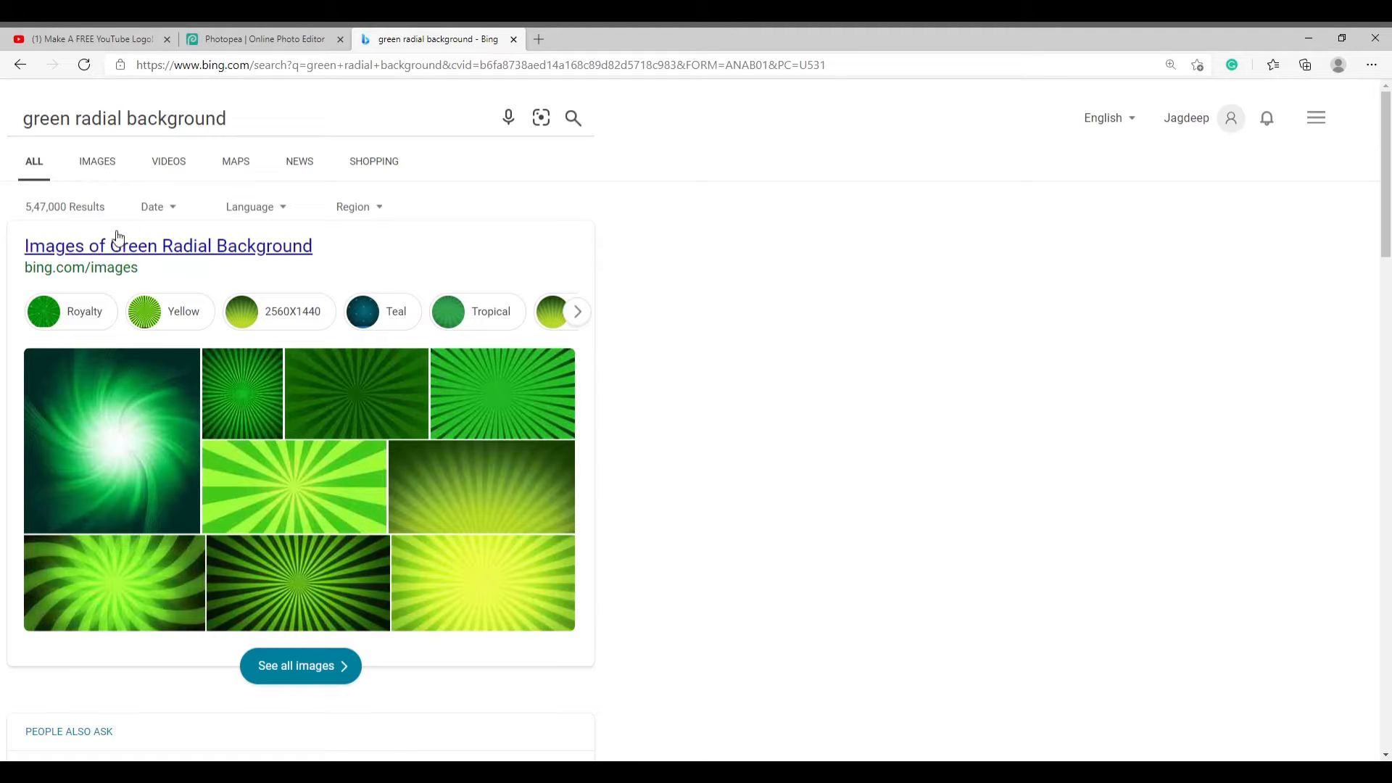
- Check the image source in the tutorial and refine the Bing image search to "green radial background 123RF.com"
{"action": "left_click", "coordinate": [222, 37]}
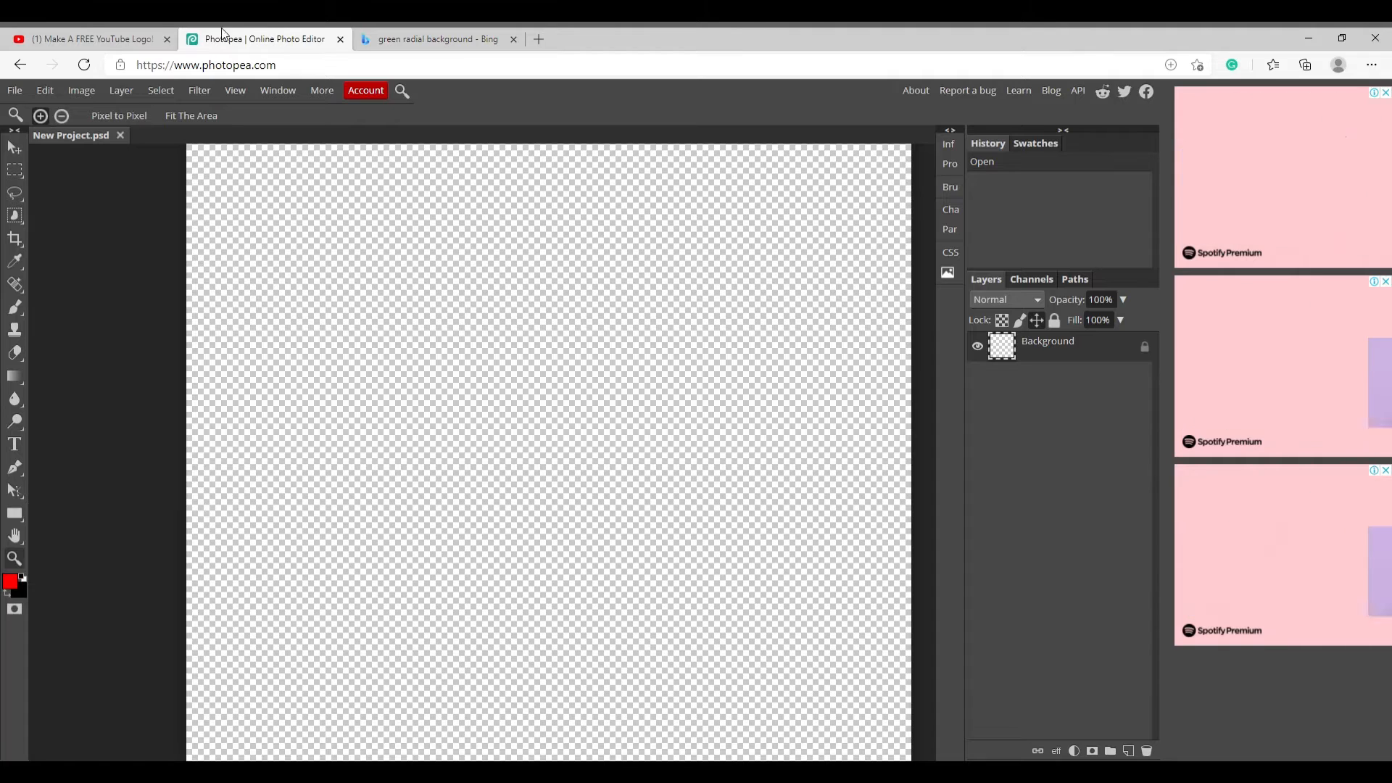
{"action": "left_click", "coordinate": [32, 34]}
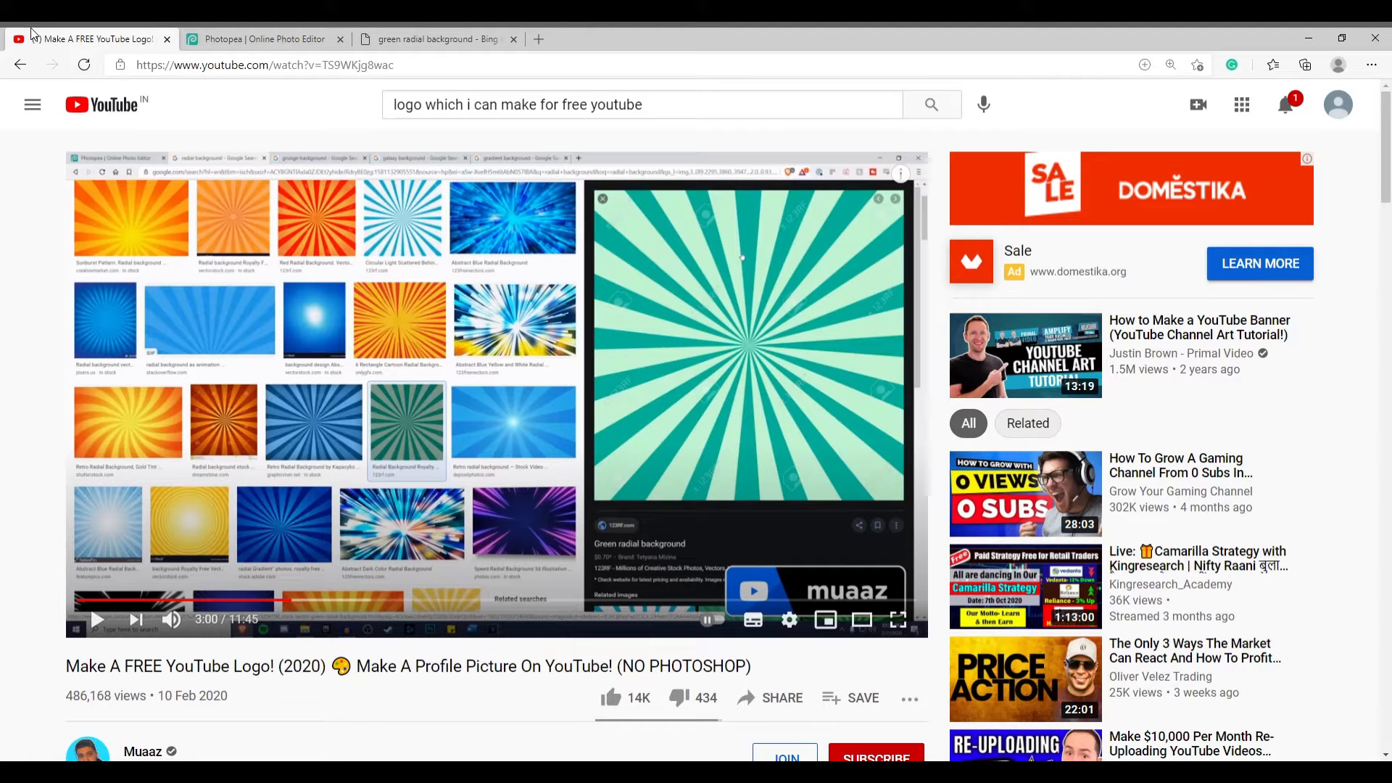
{"action": "left_click", "coordinate": [399, 32]}
{"action": "left_click", "coordinate": [372, 123]}
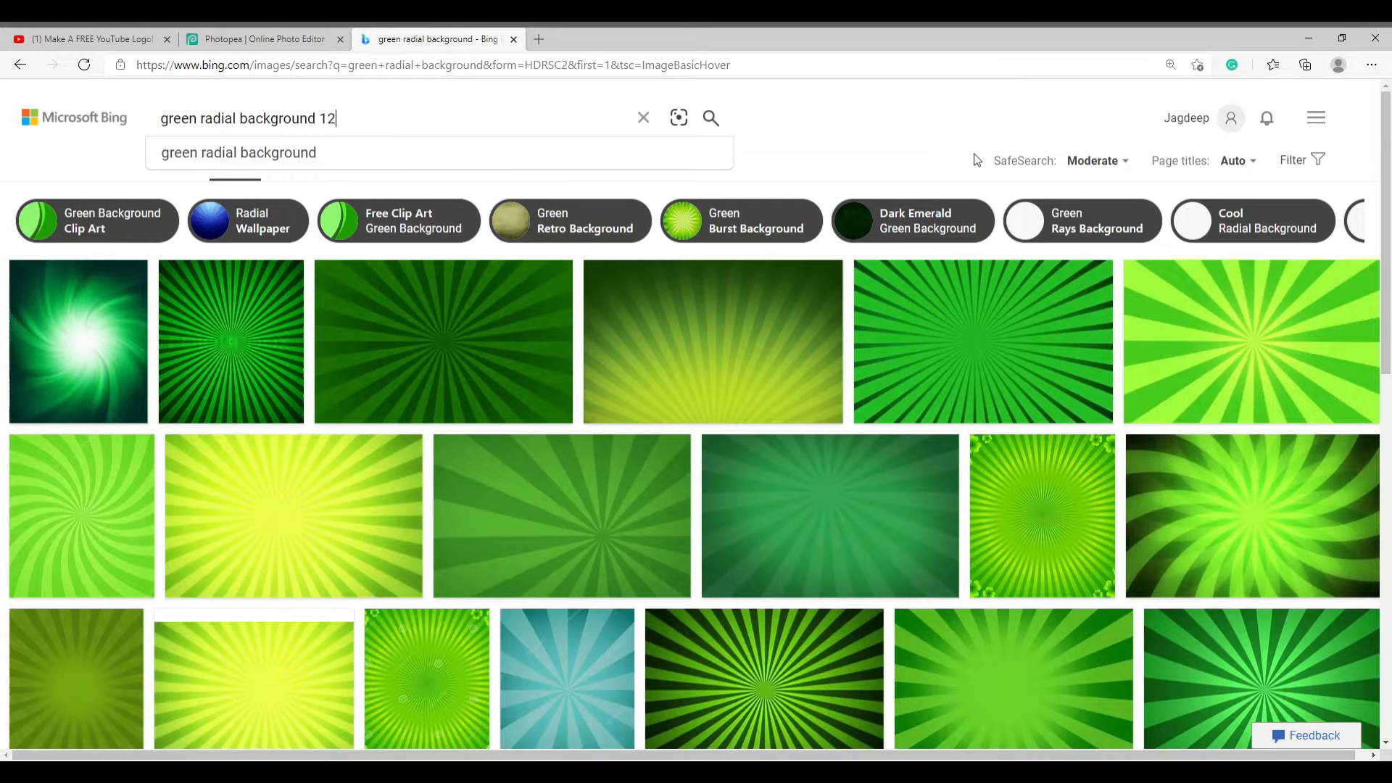
{"action": "key", "text": "Return"}
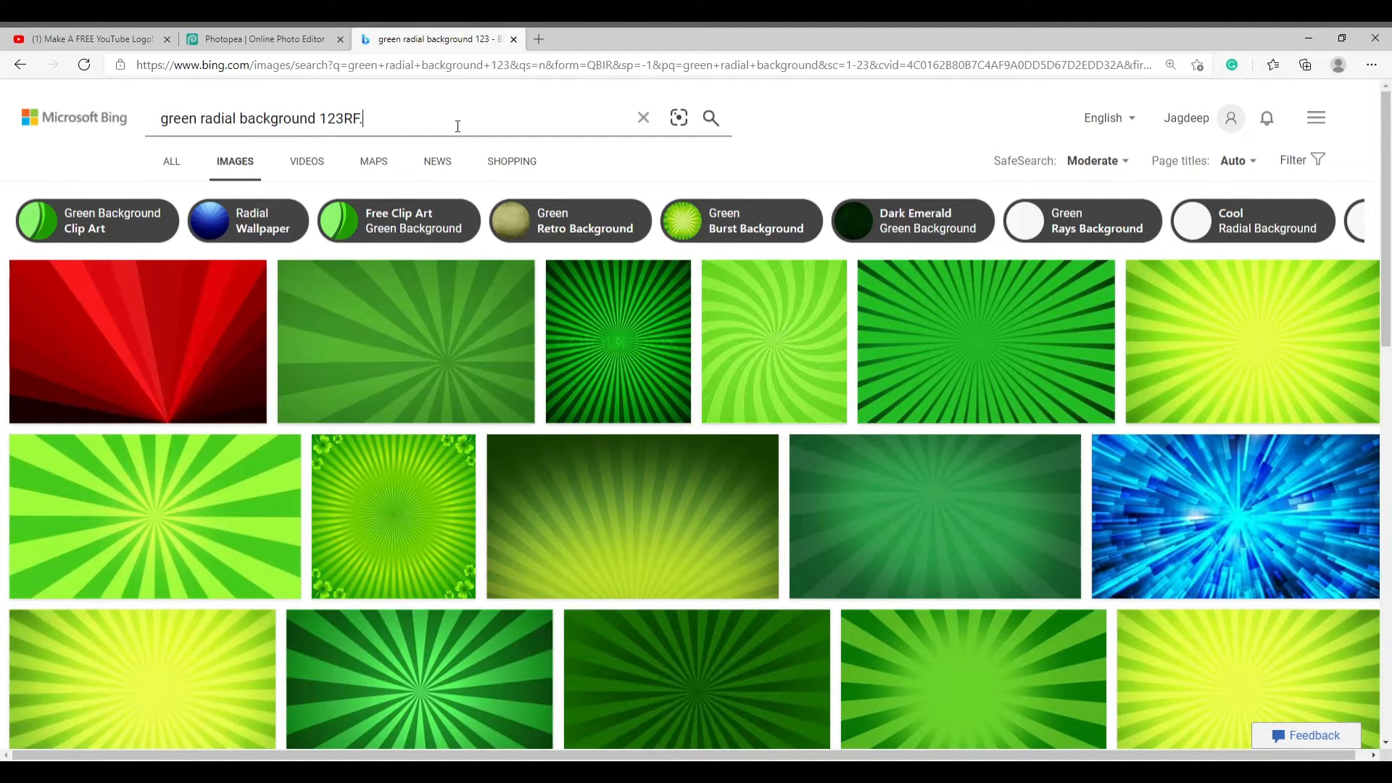
{"action": "type", "text": "RF.com"}
{"action": "key", "text": "Return"}
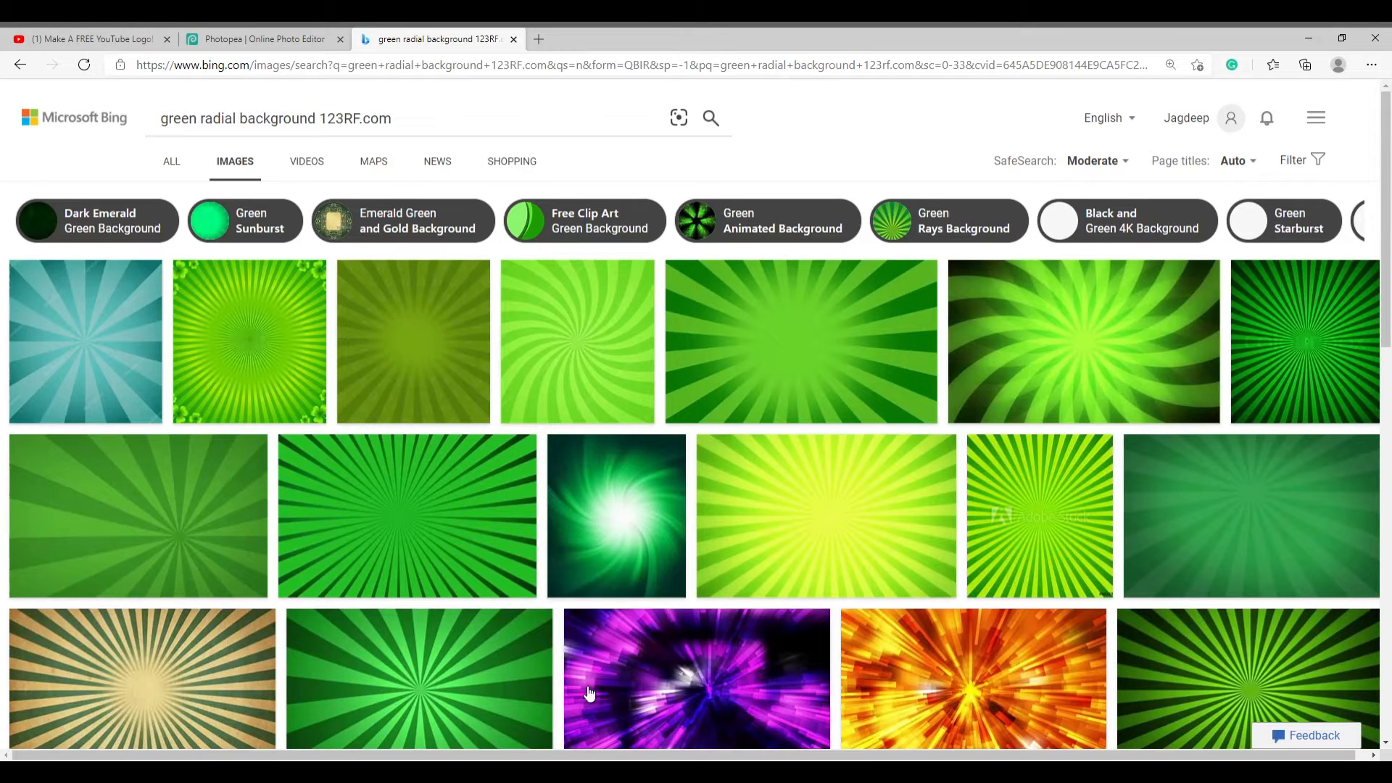
- Compare the green radial results with the tutorial's example and open the preview of the light-green radial swirl image from Depositphotos
{"action": "scroll", "coordinate": [884, 507], "scroll_direction": "down", "scroll_amount": 4}
{"action": "scroll", "coordinate": [855, 519], "scroll_direction": "down", "scroll_amount": 3}
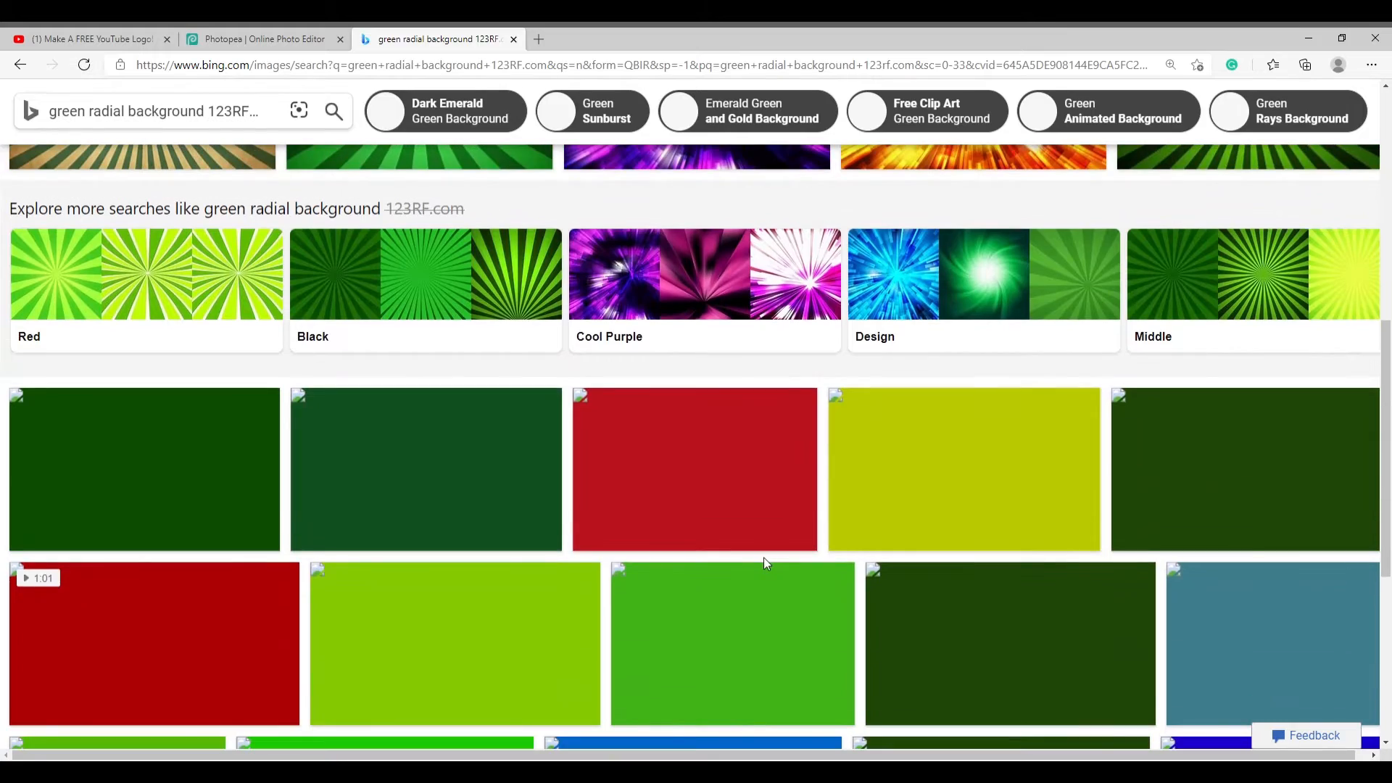
{"action": "scroll", "coordinate": [767, 543], "scroll_direction": "up", "scroll_amount": 3}
{"action": "scroll", "coordinate": [771, 519], "scroll_direction": "up", "scroll_amount": 4}
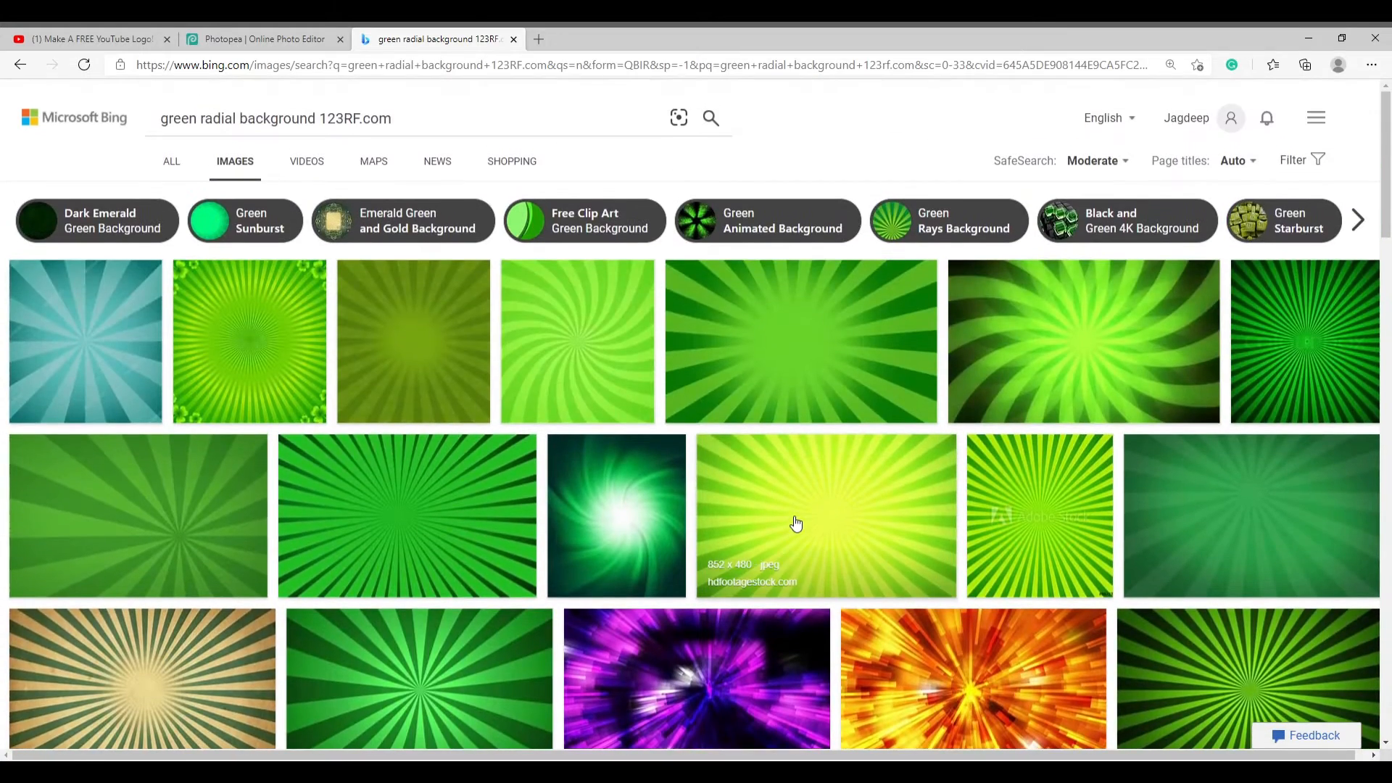
{"action": "left_click", "coordinate": [261, 38]}
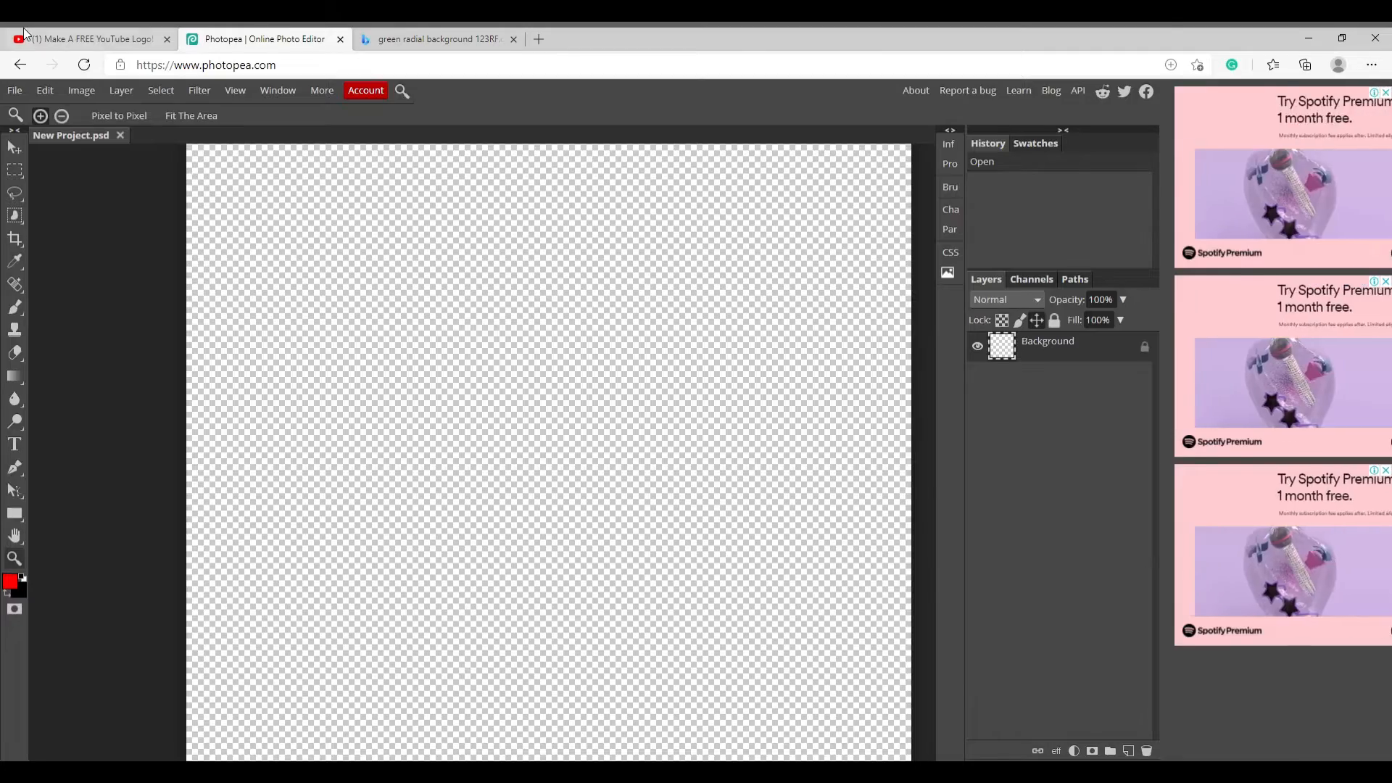
{"action": "left_click", "coordinate": [26, 32]}
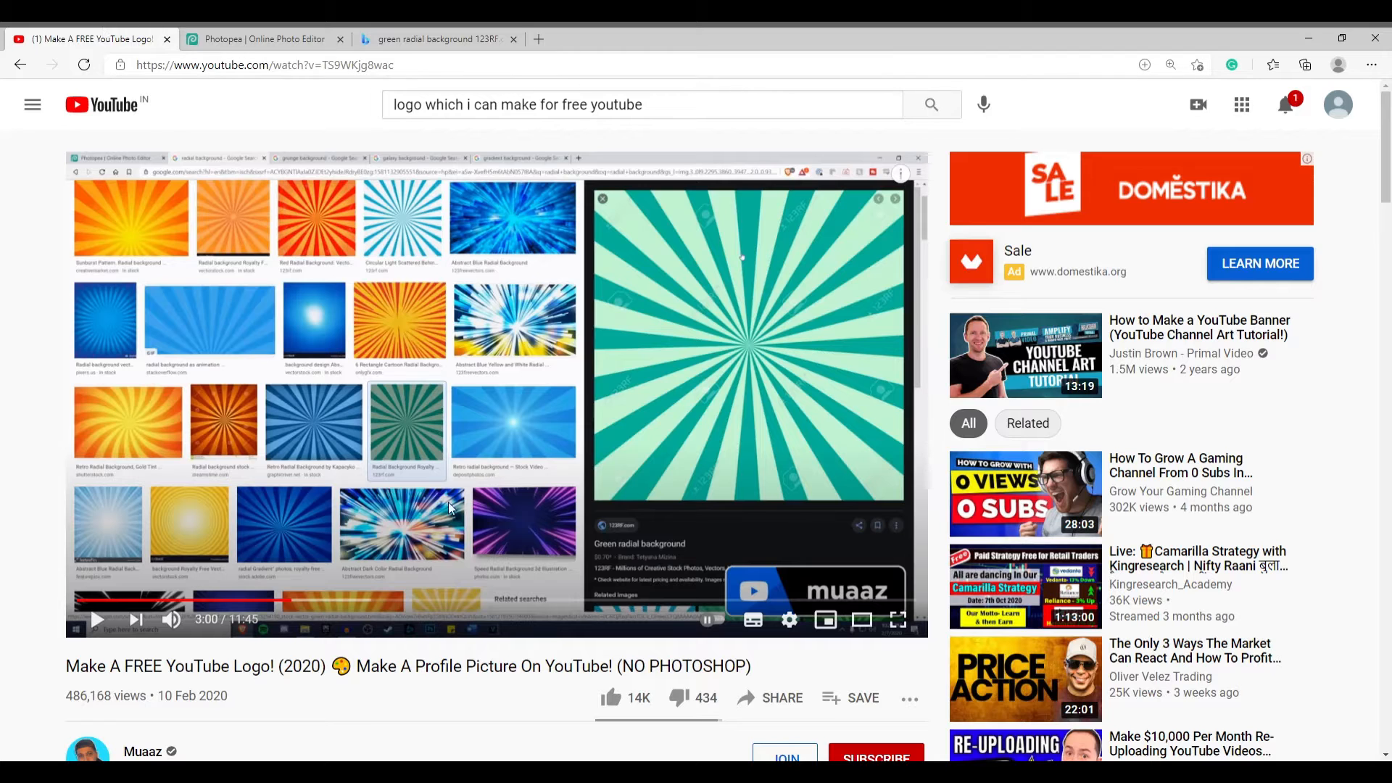
{"action": "left_click", "coordinate": [439, 38]}
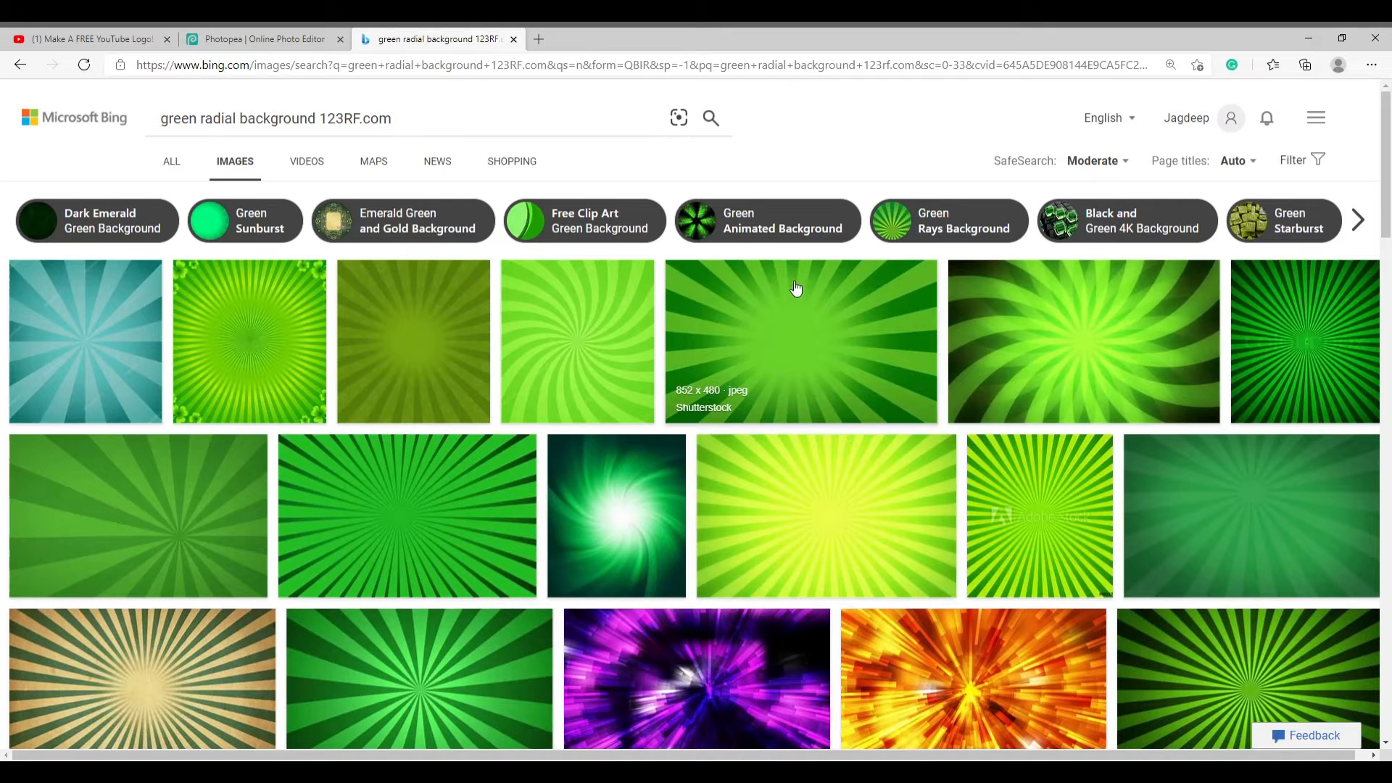
{"action": "left_click", "coordinate": [563, 371]}
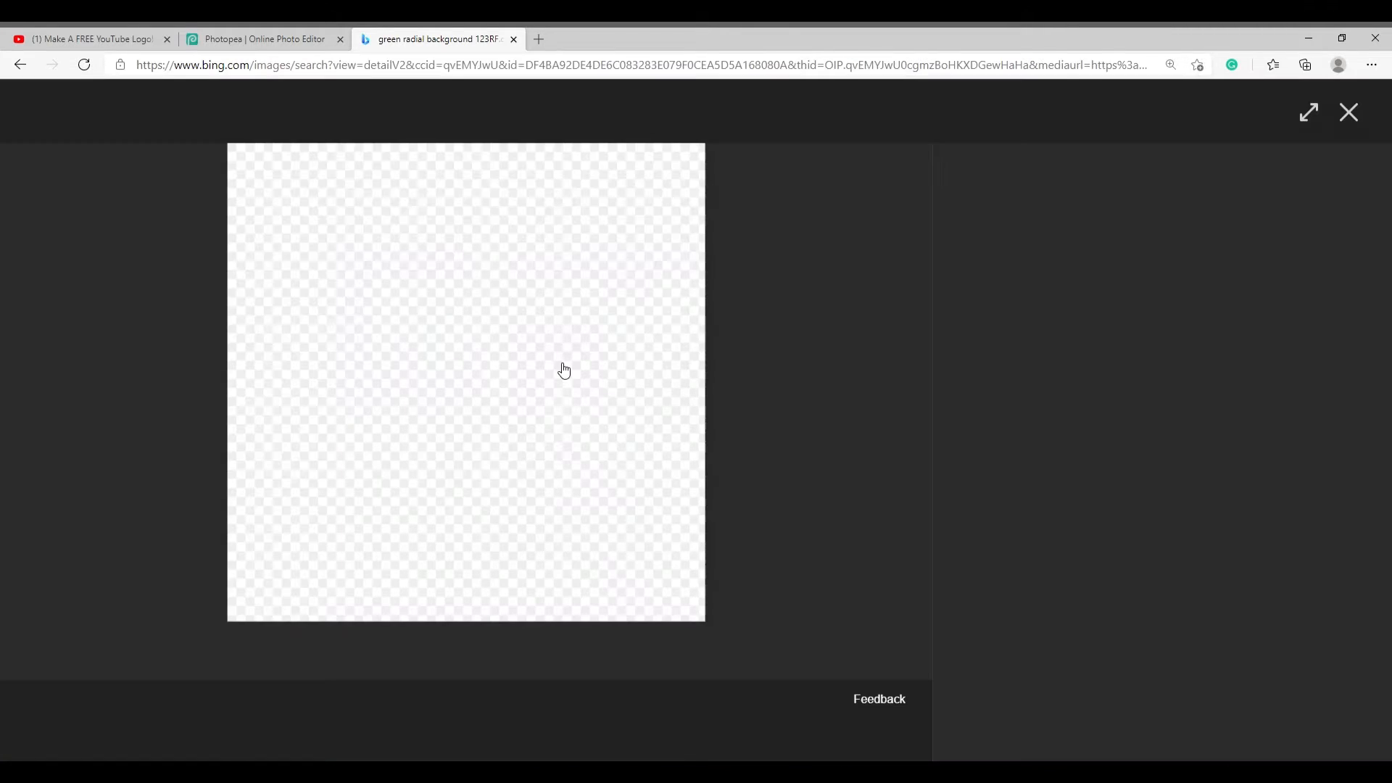
- Resume the YouTube tutorial, watch how it continues in Photopea, and pause it at 3:12
{"action": "left_click", "coordinate": [101, 36]}
{"action": "left_click", "coordinate": [480, 446]}
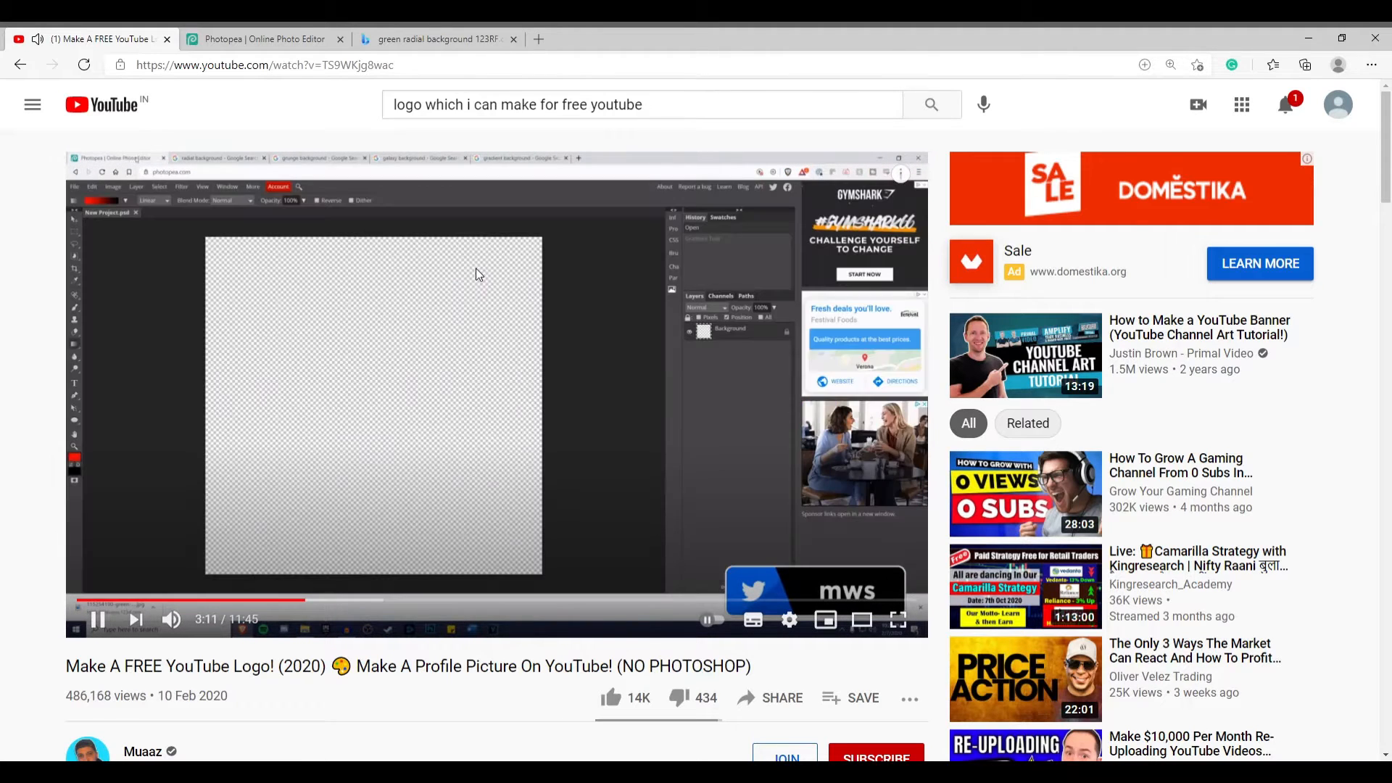
{"action": "left_click", "coordinate": [455, 255]}
- Download the light-green radial swirl image from the Bing preview as a JPG file and return to the tutorial
{"action": "left_click", "coordinate": [366, 38]}
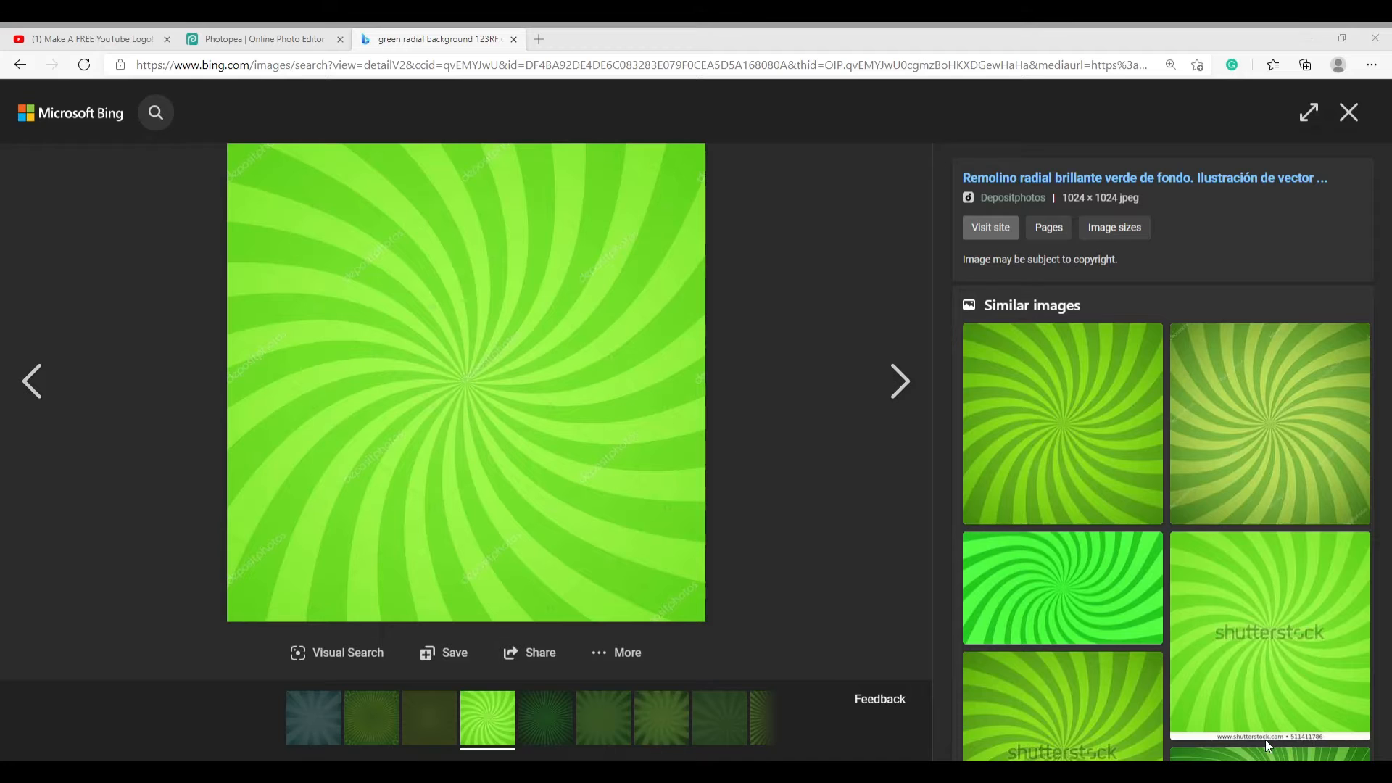
{"action": "left_click", "coordinate": [72, 33]}
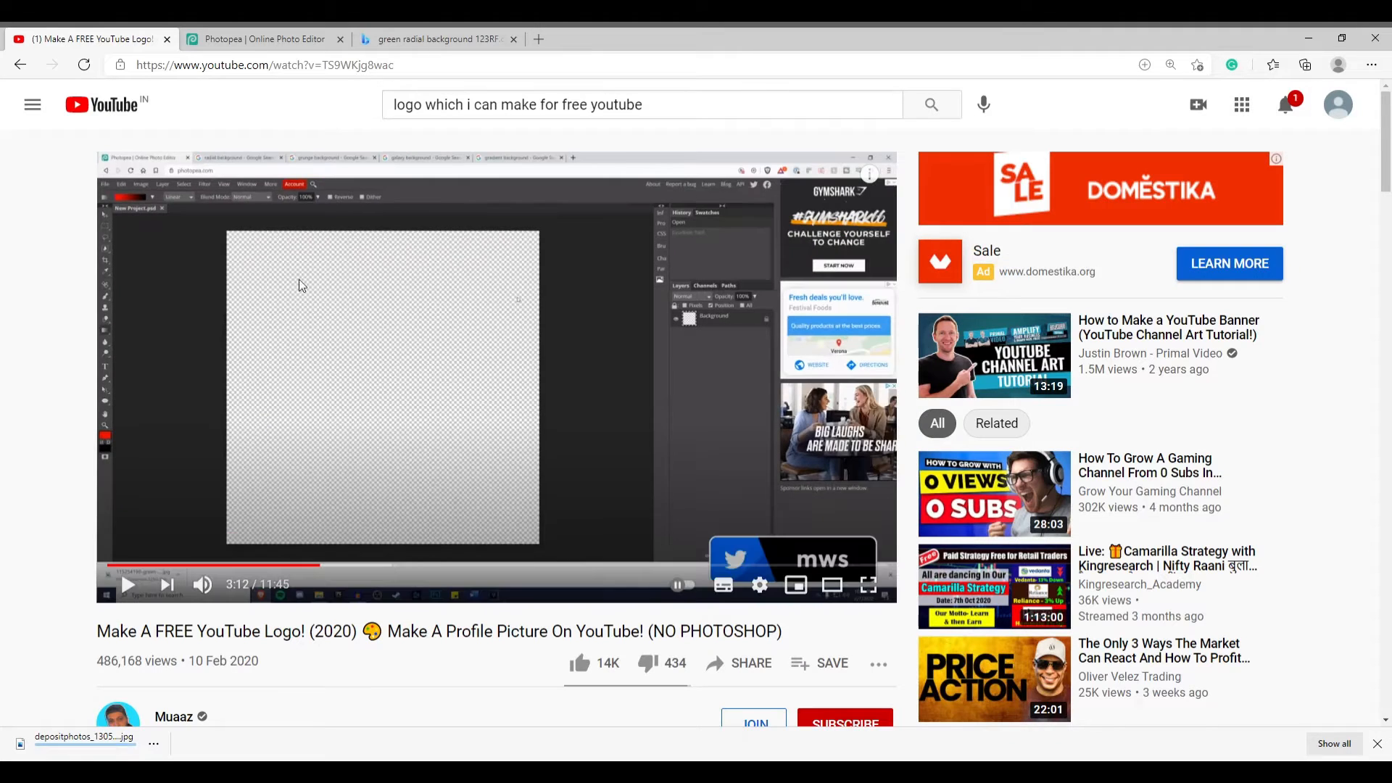
{"action": "left_click", "coordinate": [284, 30]}
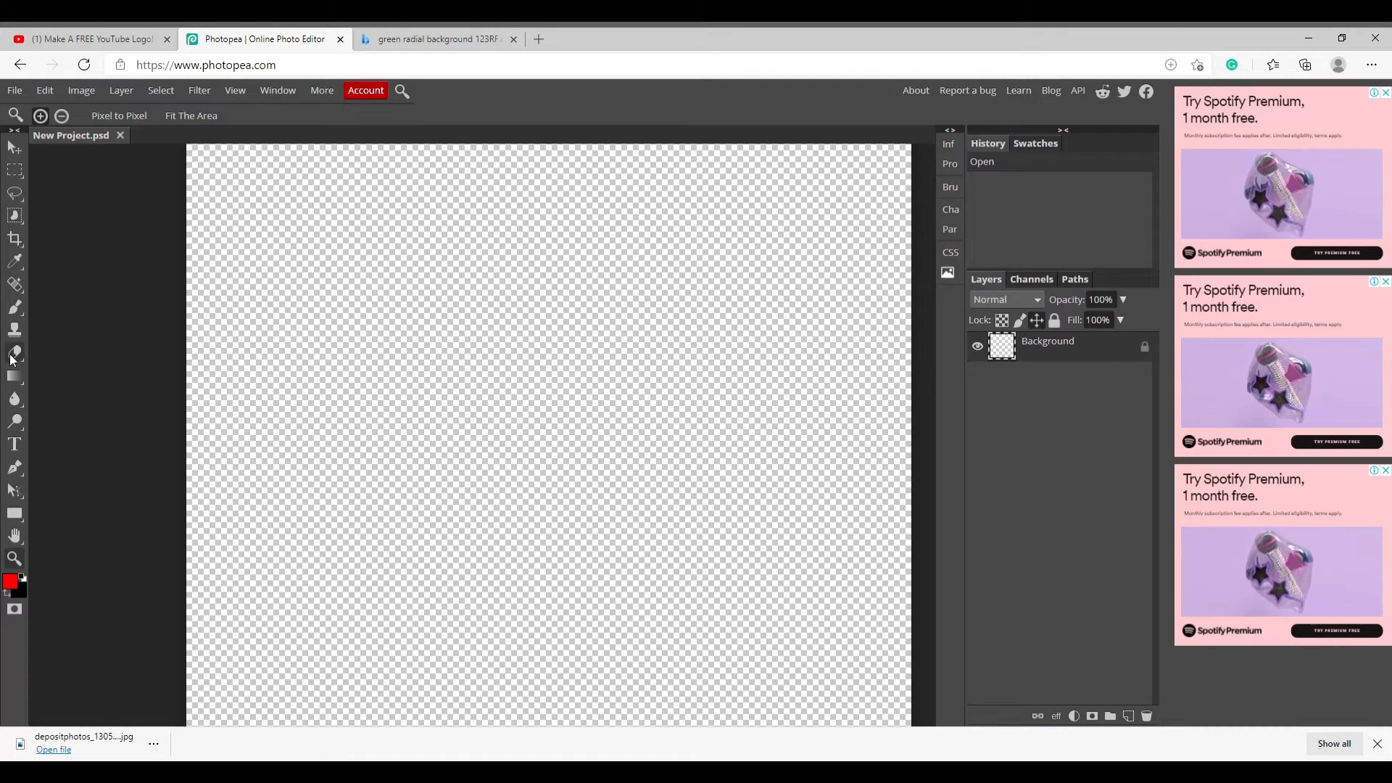
{"action": "left_click", "coordinate": [120, 90]}
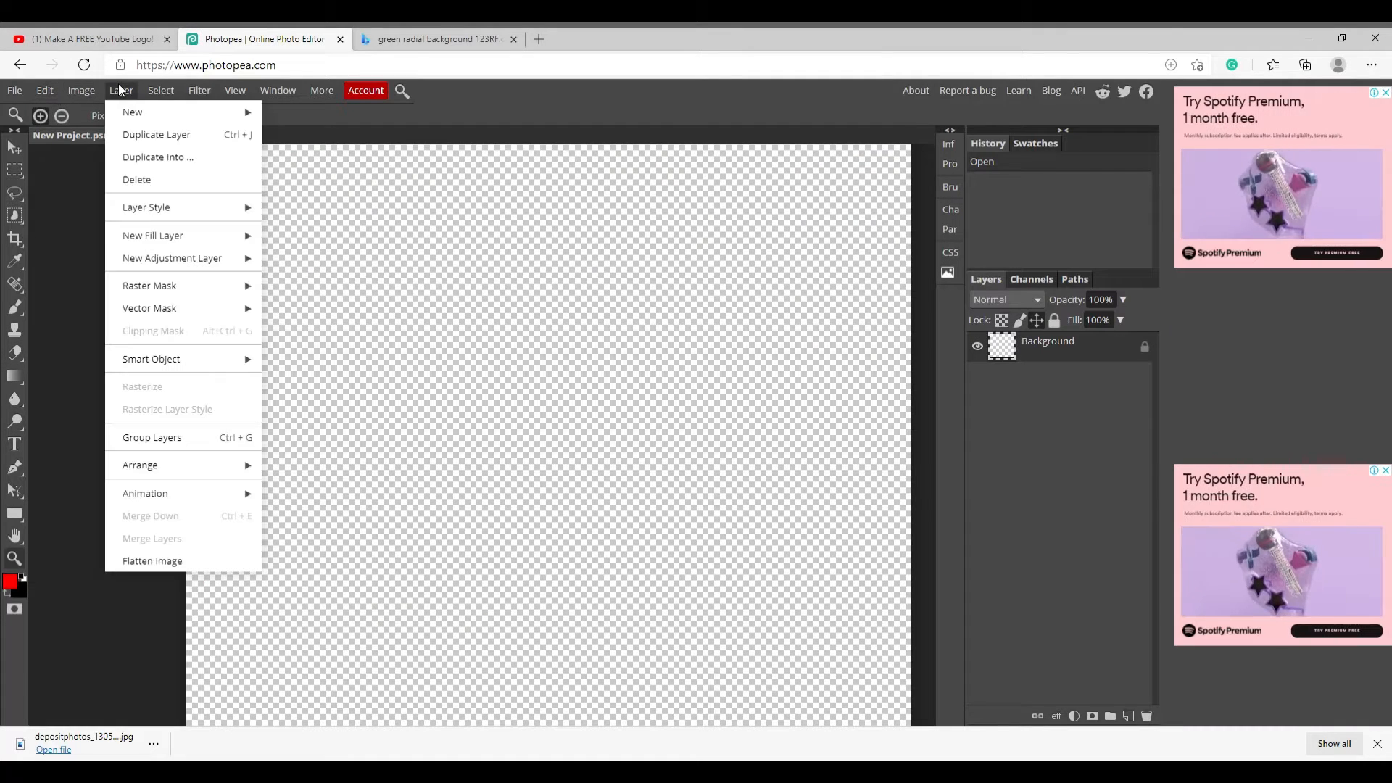
{"action": "left_click", "coordinate": [95, 94]}
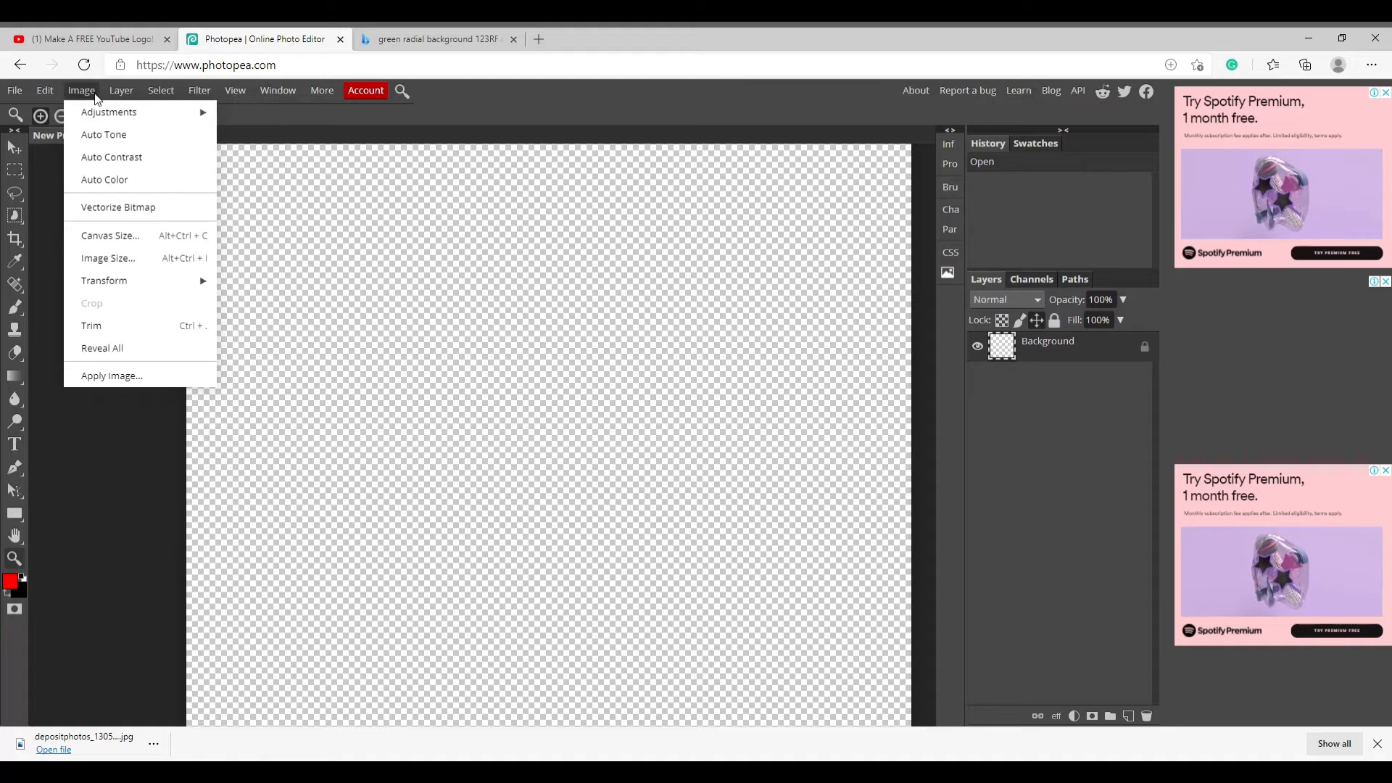
{"action": "left_click", "coordinate": [16, 91]}
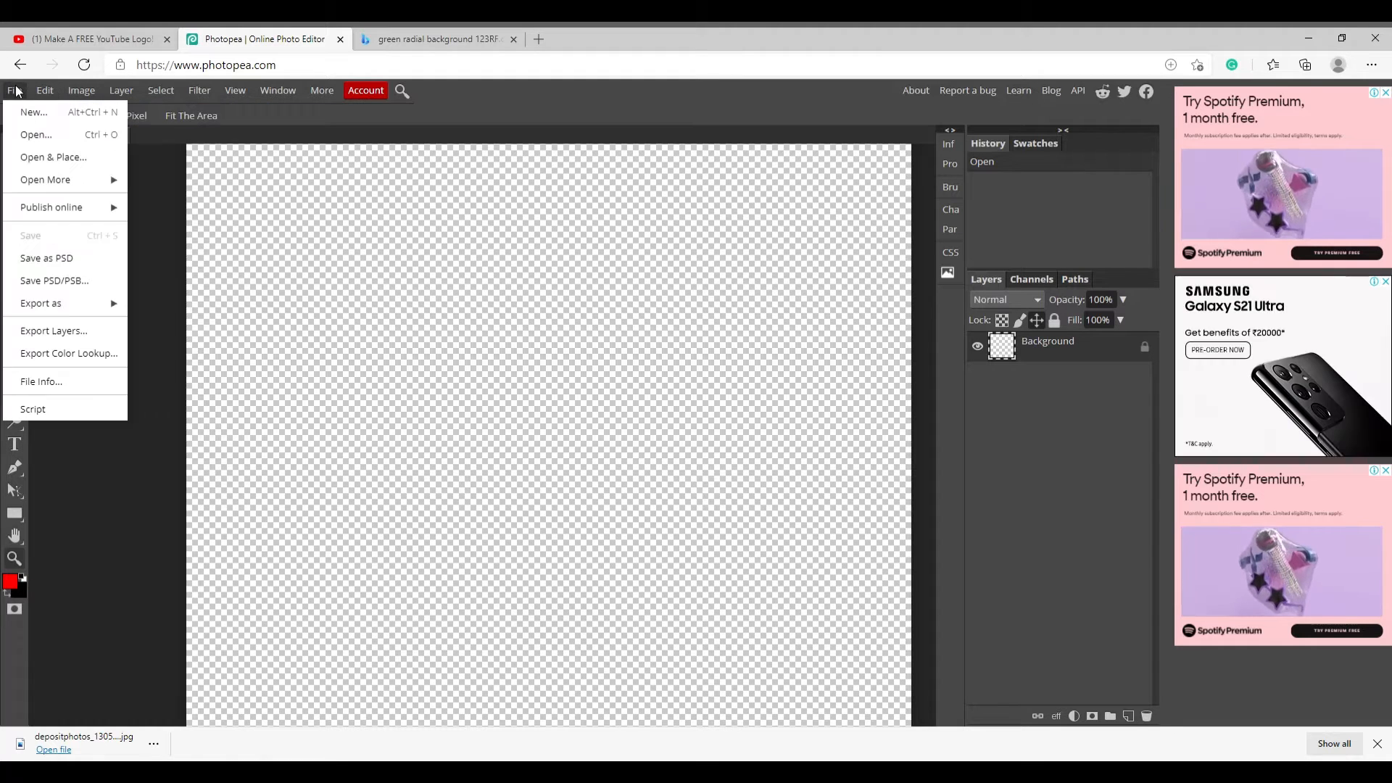
- Return to the YouTube tutorial, rewatch how the downloaded background is brought in from its folder, and pause at 3:16
{"action": "left_click", "coordinate": [124, 31]}
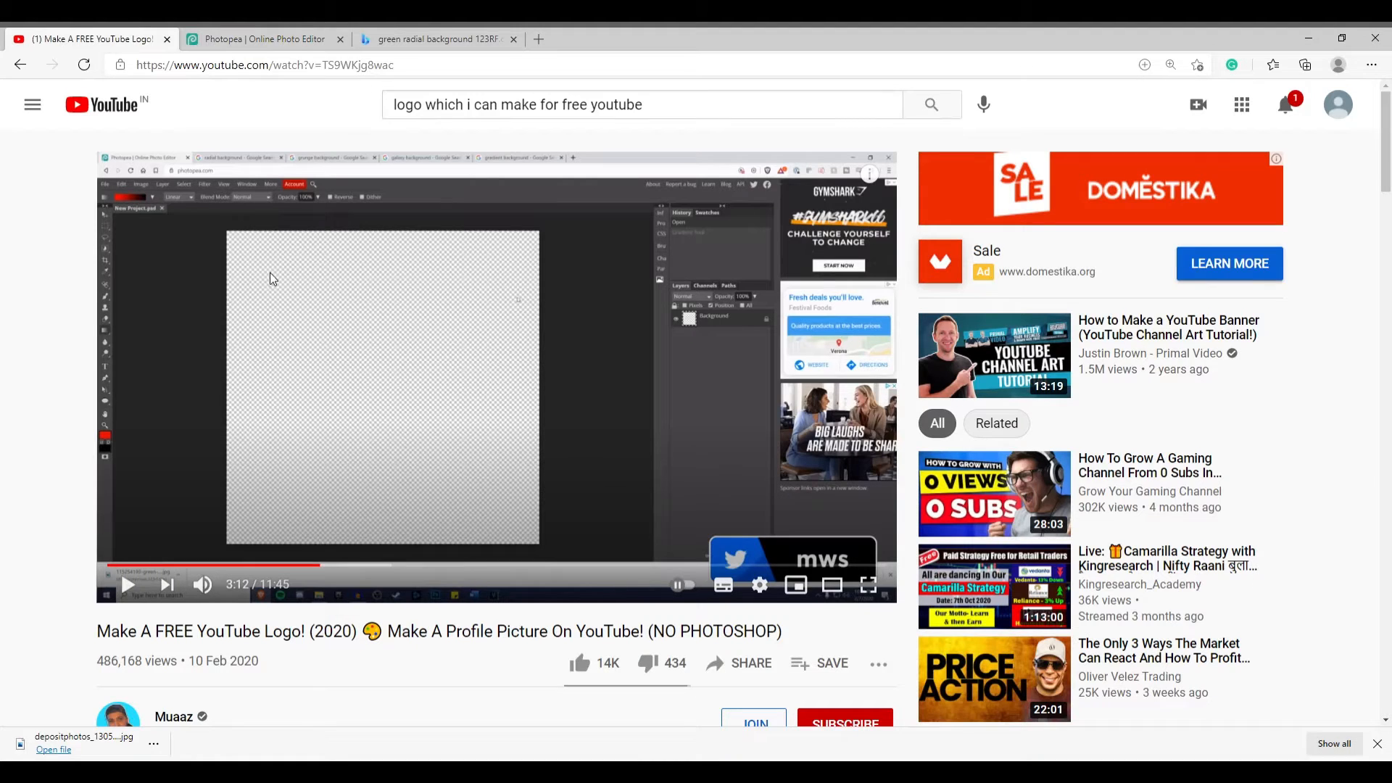
{"action": "left_click", "coordinate": [274, 328]}
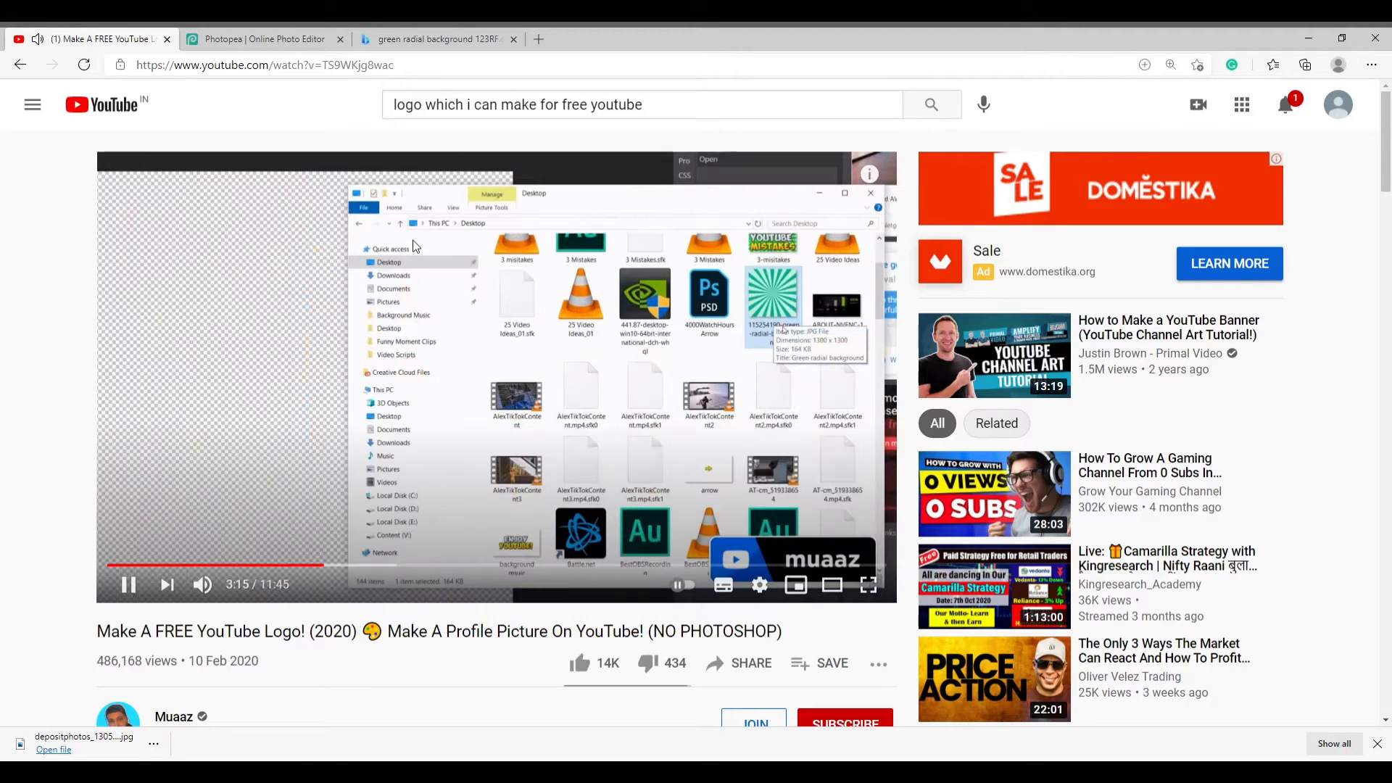
{"action": "key", "text": "Left"}
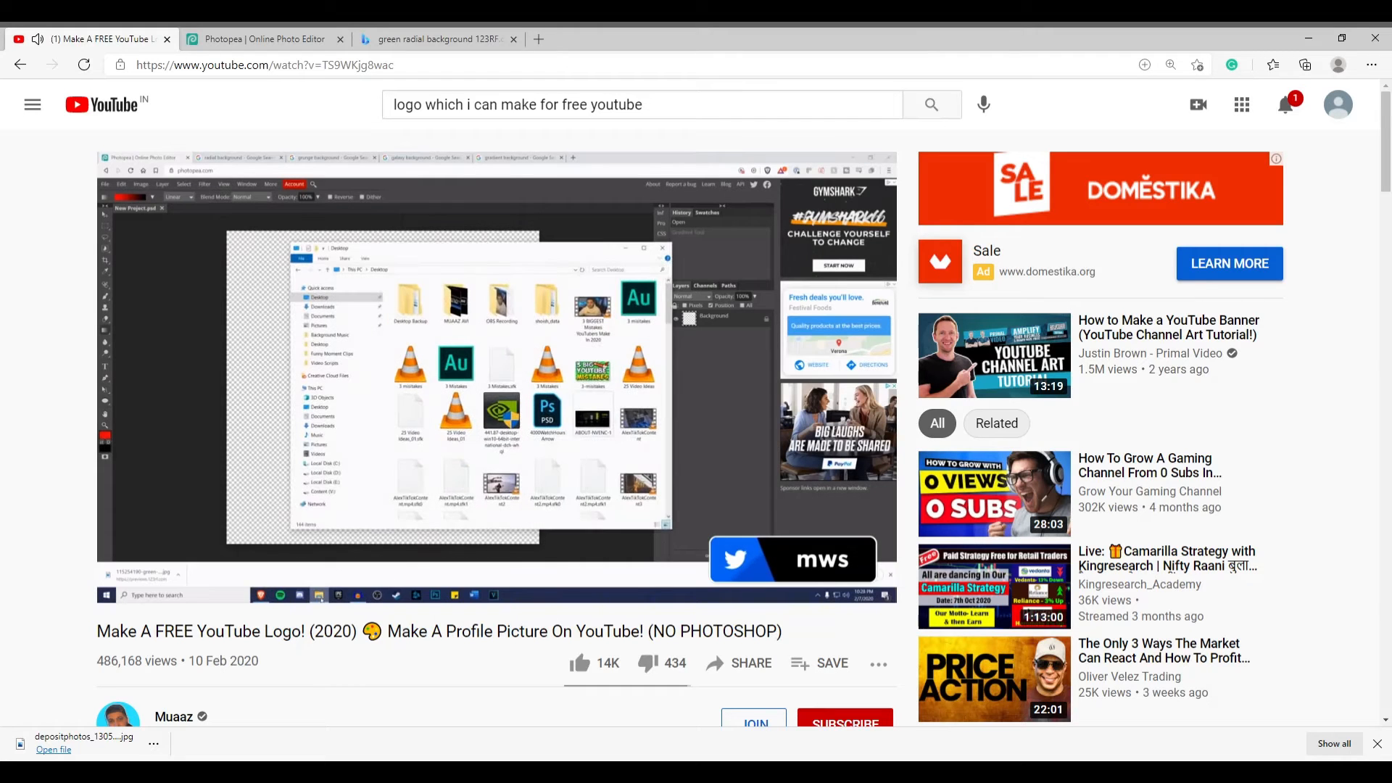
{"action": "key", "text": "Left"}
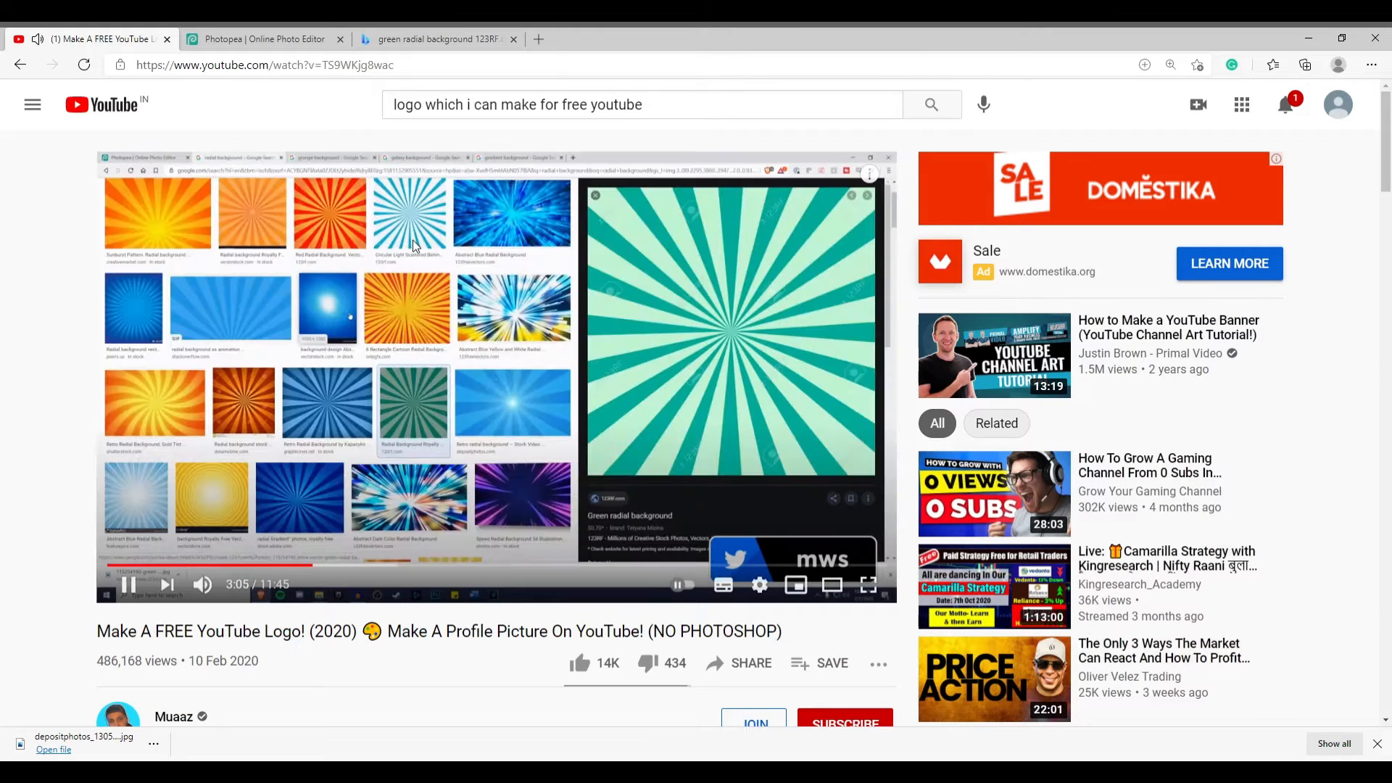
{"action": "key", "text": "Left"}
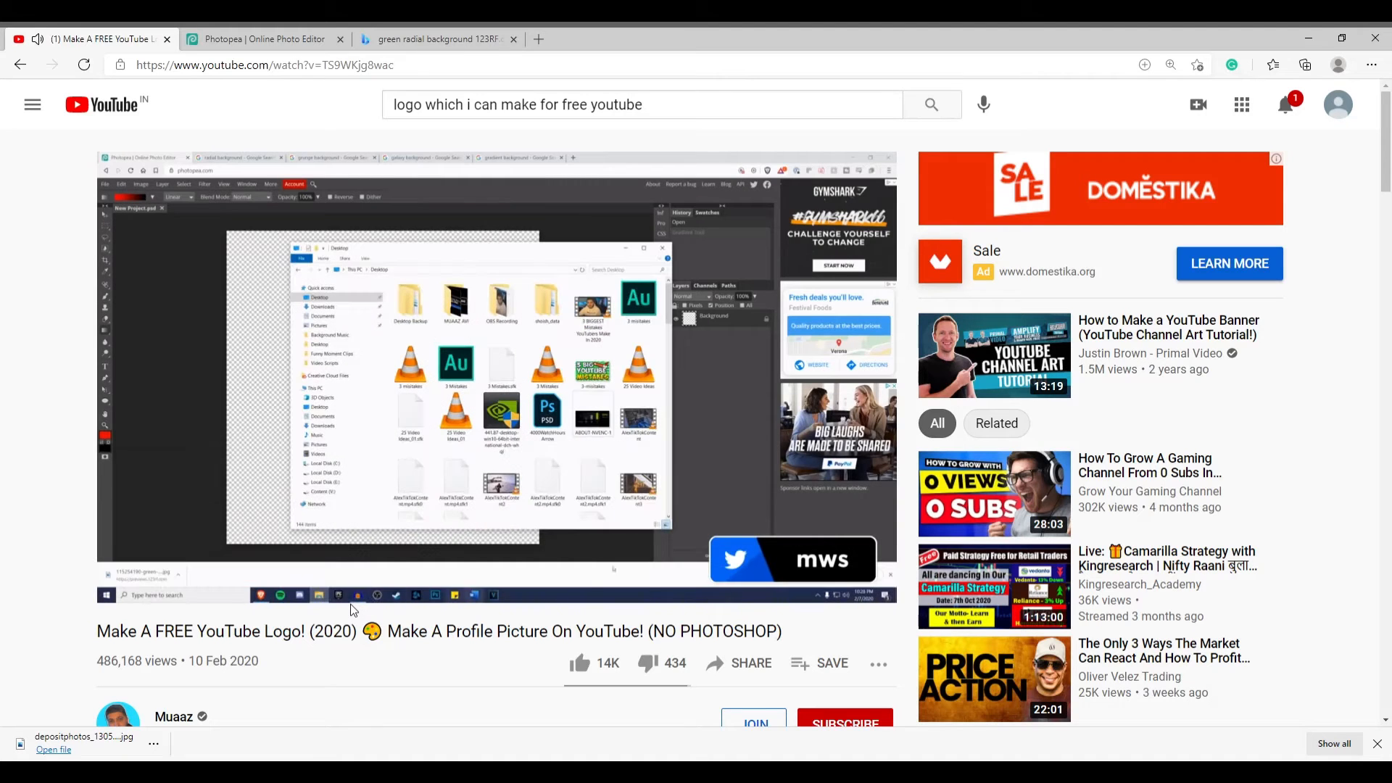
{"action": "left_click", "coordinate": [406, 532]}
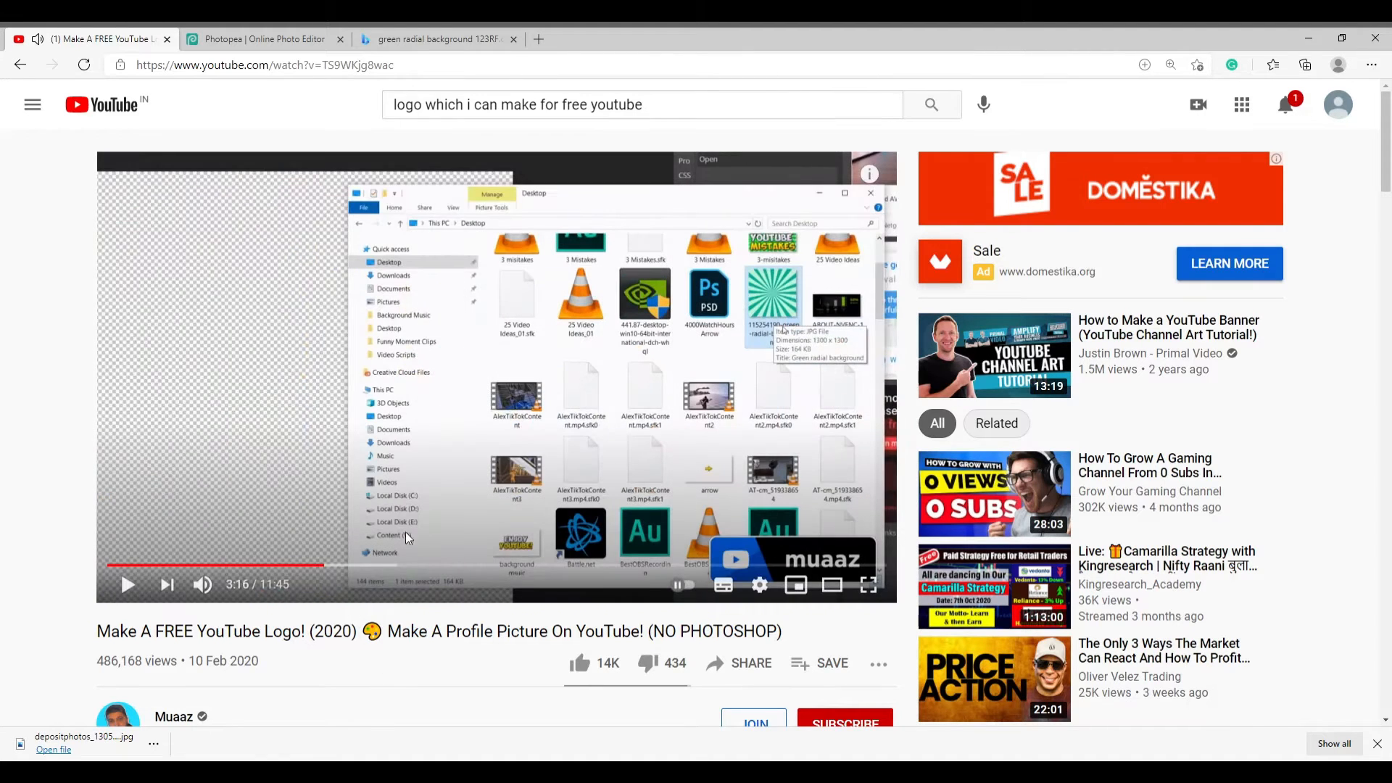
- Check the empty Photopea project, continue the tutorial to see the background placed on the canvas, and pause at 3:23
{"action": "left_click", "coordinate": [430, 39]}
{"action": "left_click", "coordinate": [293, 36]}
{"action": "left_click", "coordinate": [297, 152]}
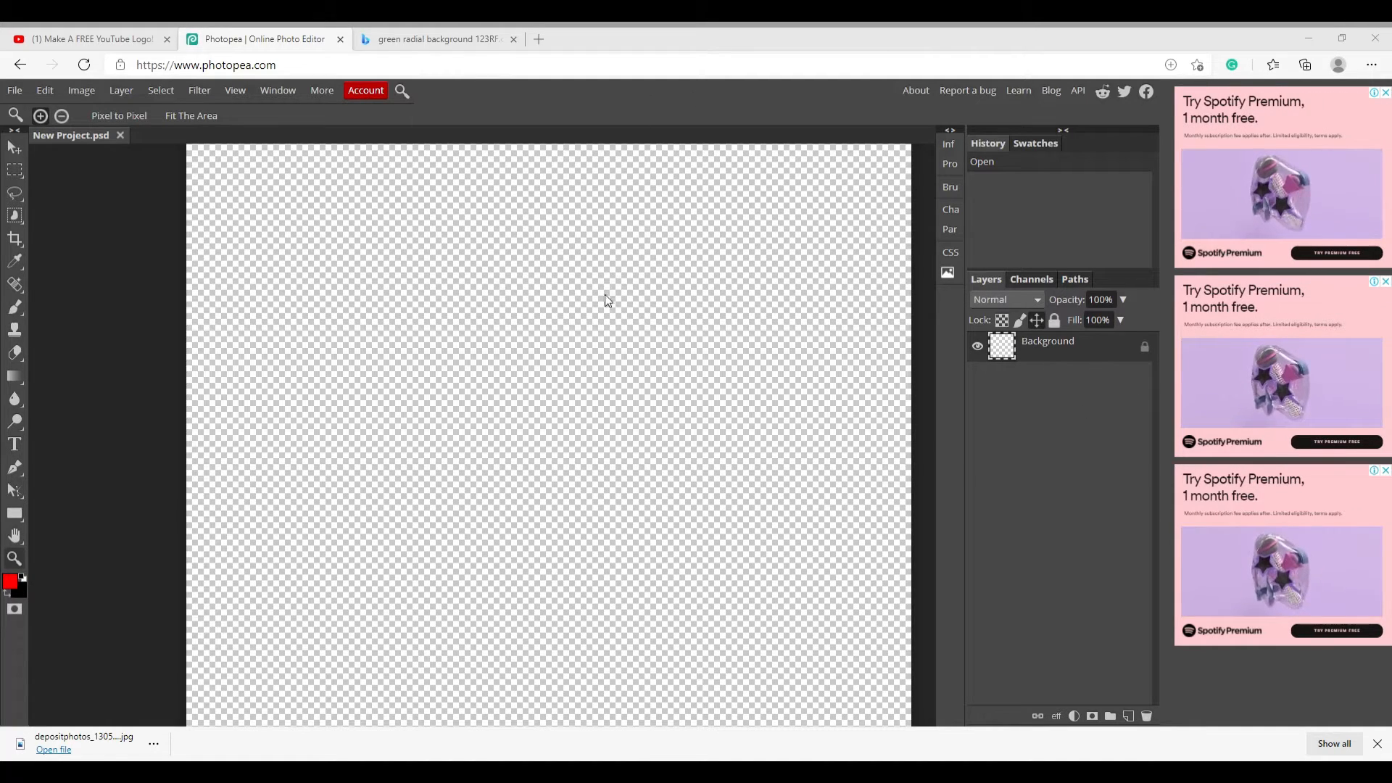
{"action": "left_click", "coordinate": [129, 37]}
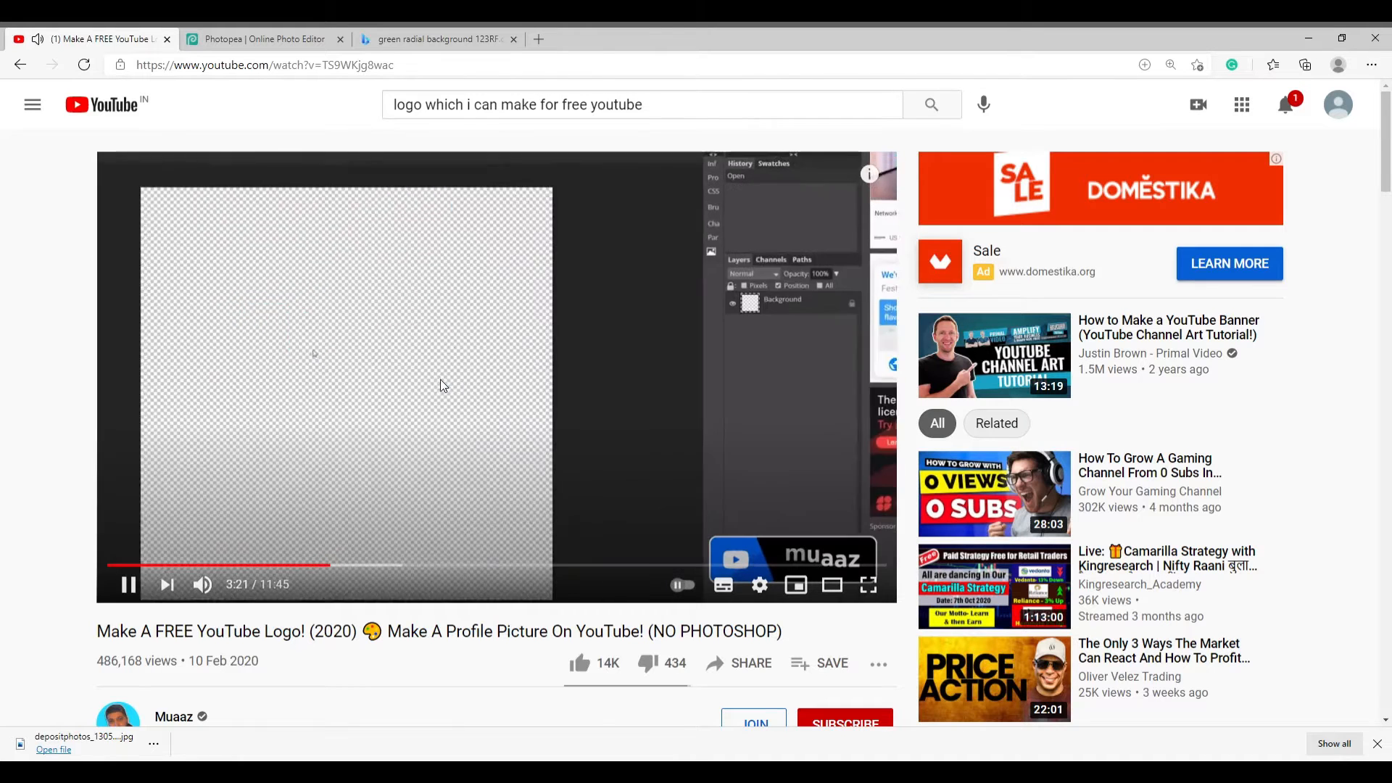
{"action": "left_click", "coordinate": [444, 379]}
- Switch to Photopea and place the downloaded depositphotos JPG from its folder onto the project canvas
{"action": "left_click", "coordinate": [373, 40]}
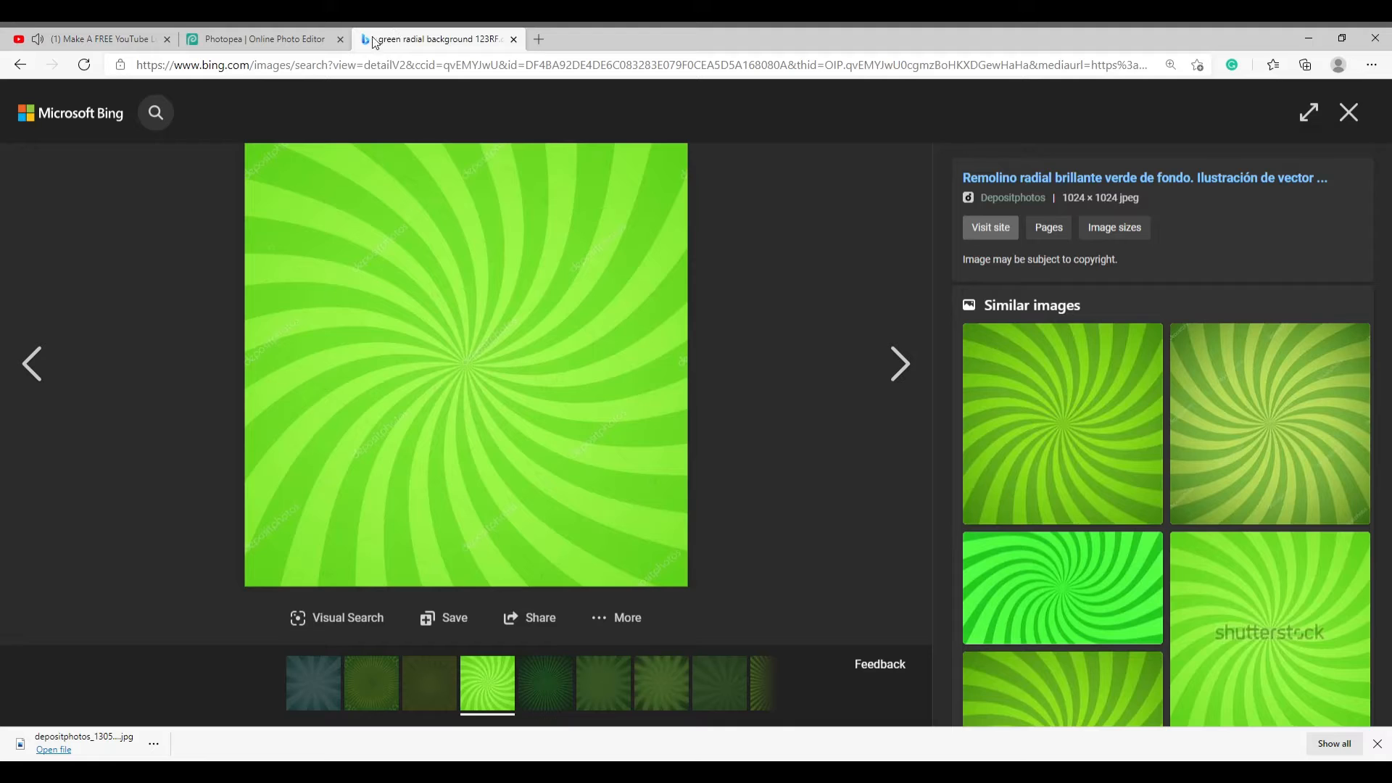
{"action": "left_click", "coordinate": [341, 28]}
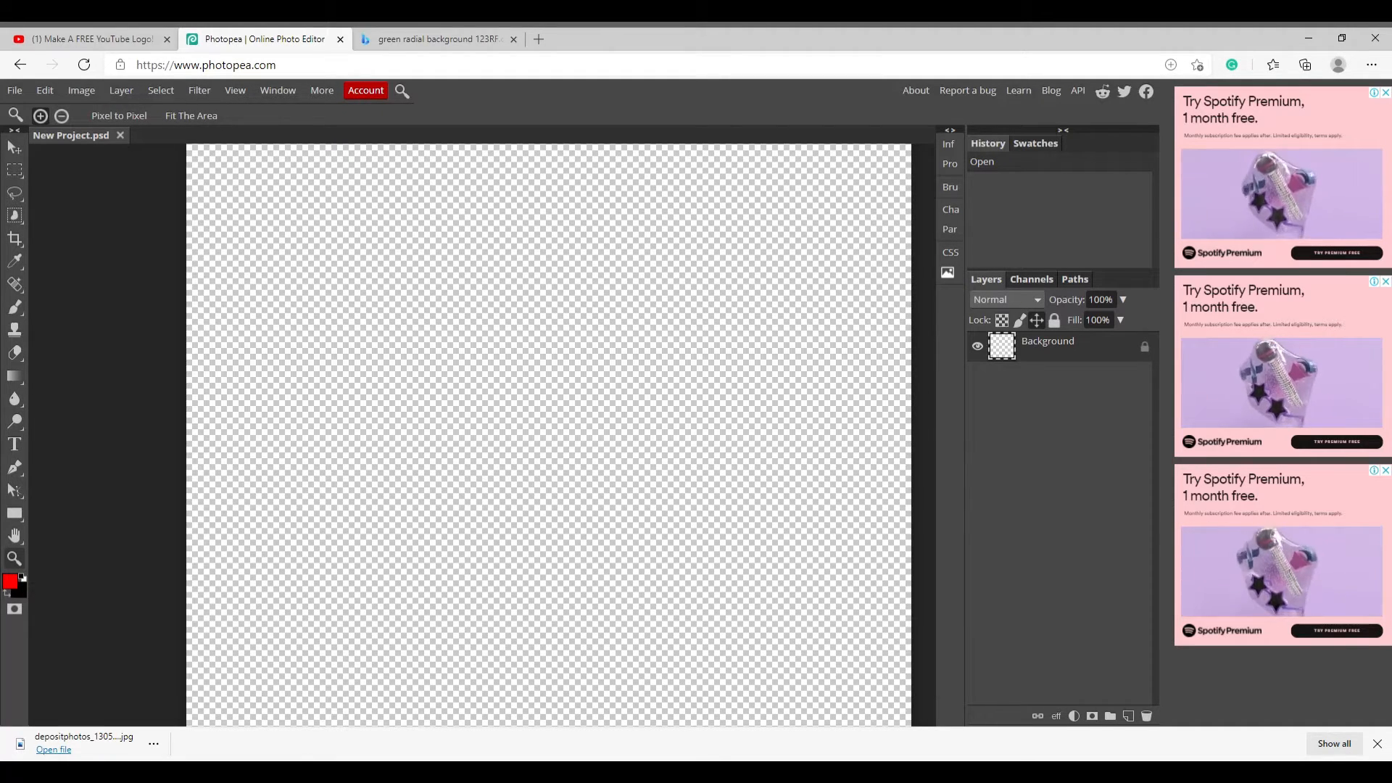
{"action": "left_click", "coordinate": [446, 772]}
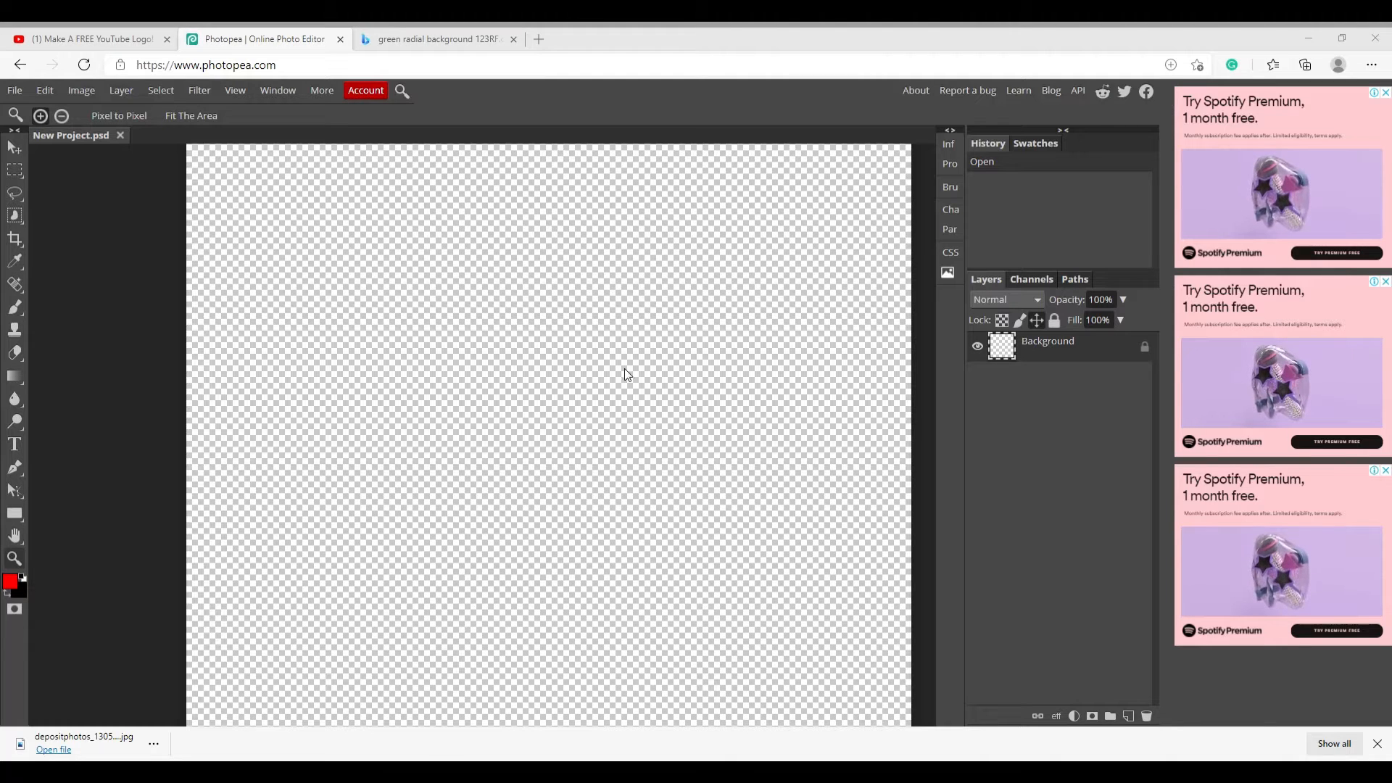
{"action": "left_click_drag", "start_coordinate": [602, 386], "coordinate": [552, 583]}
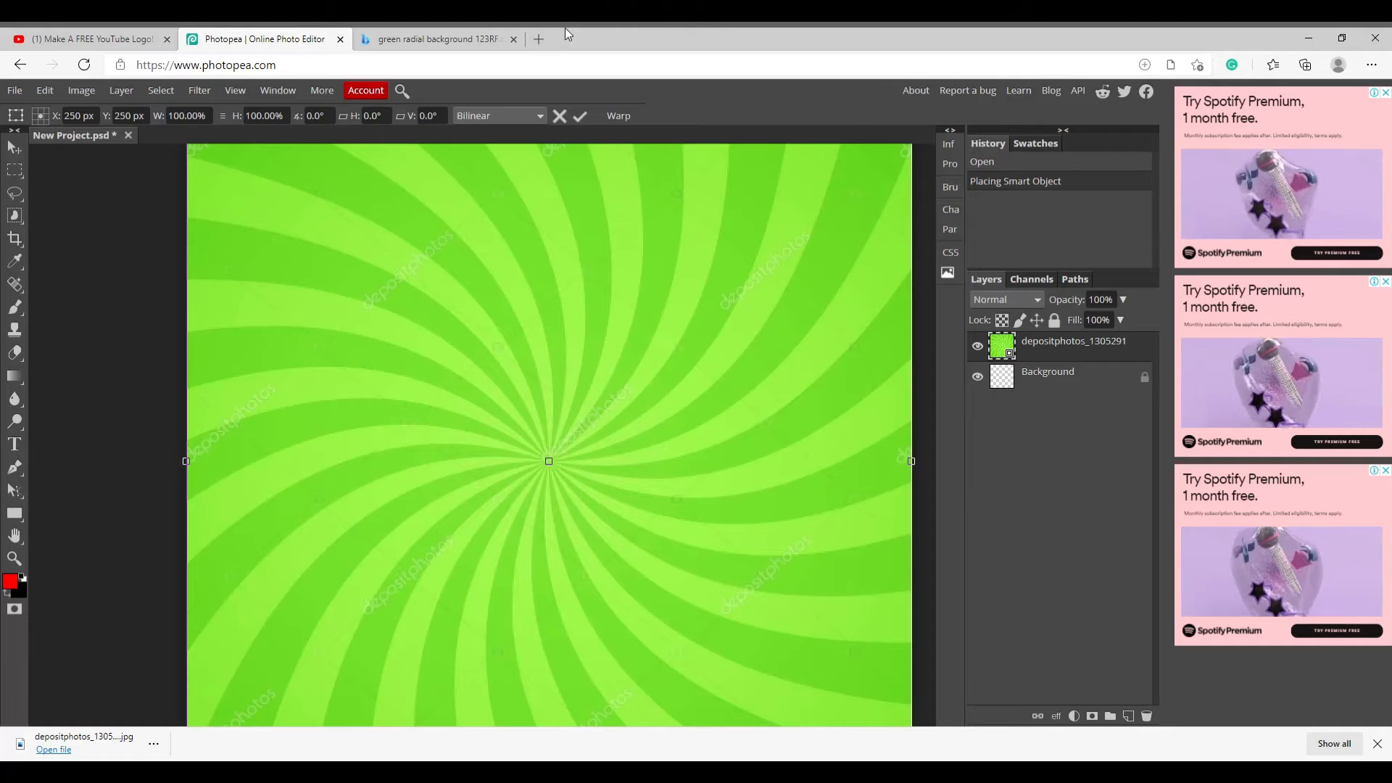
- Watch how the tutorial resizes and confirms the placed background, and pause the video at 3:51
{"action": "left_click", "coordinate": [31, 42]}
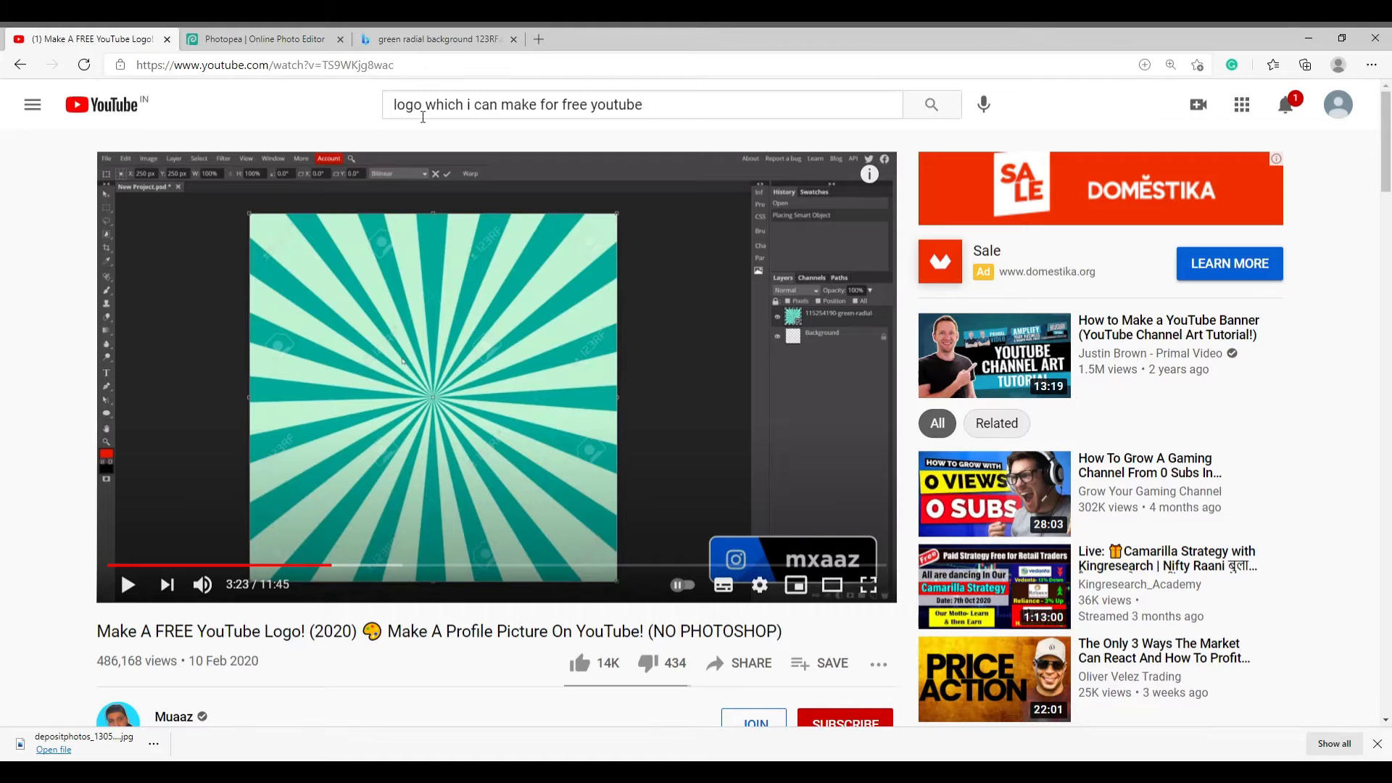
{"action": "left_click", "coordinate": [422, 38]}
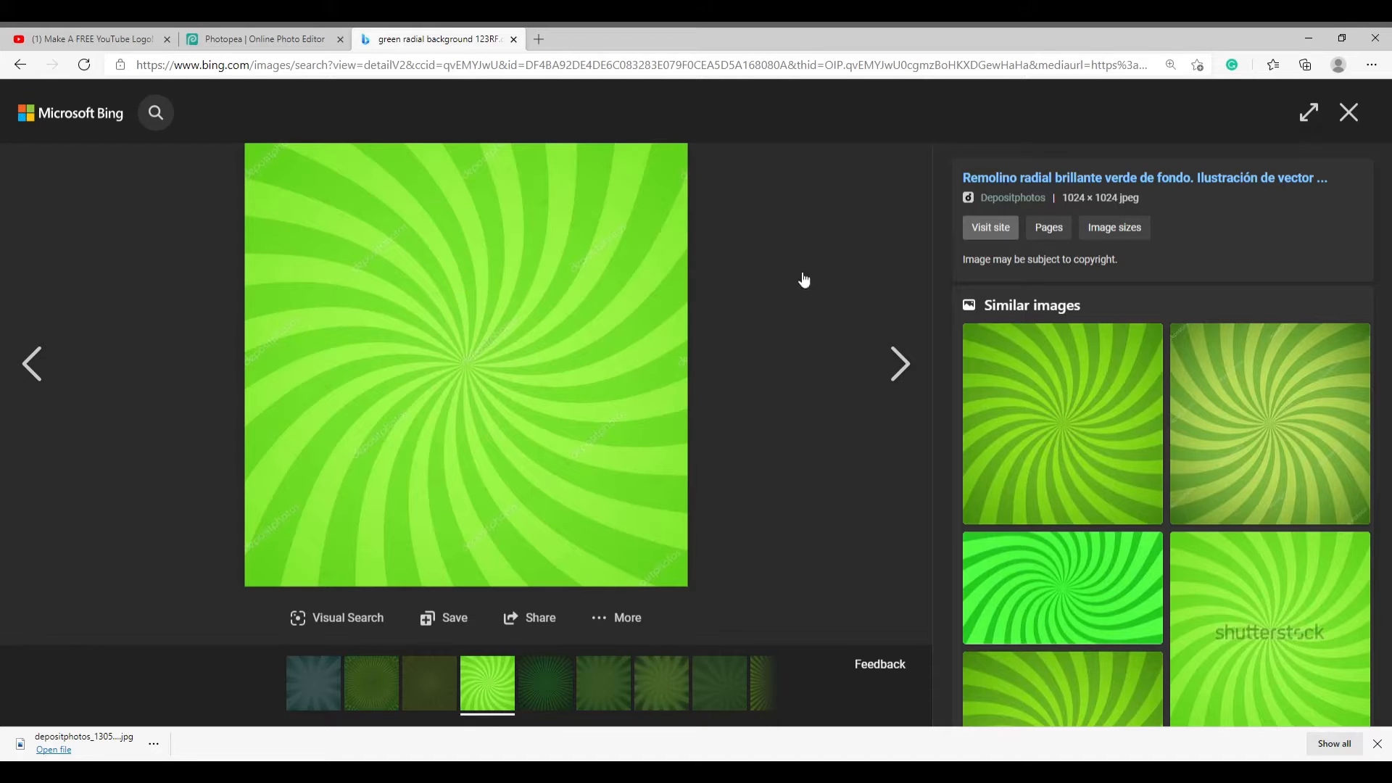
{"action": "left_click", "coordinate": [78, 33]}
{"action": "left_click", "coordinate": [361, 293]}
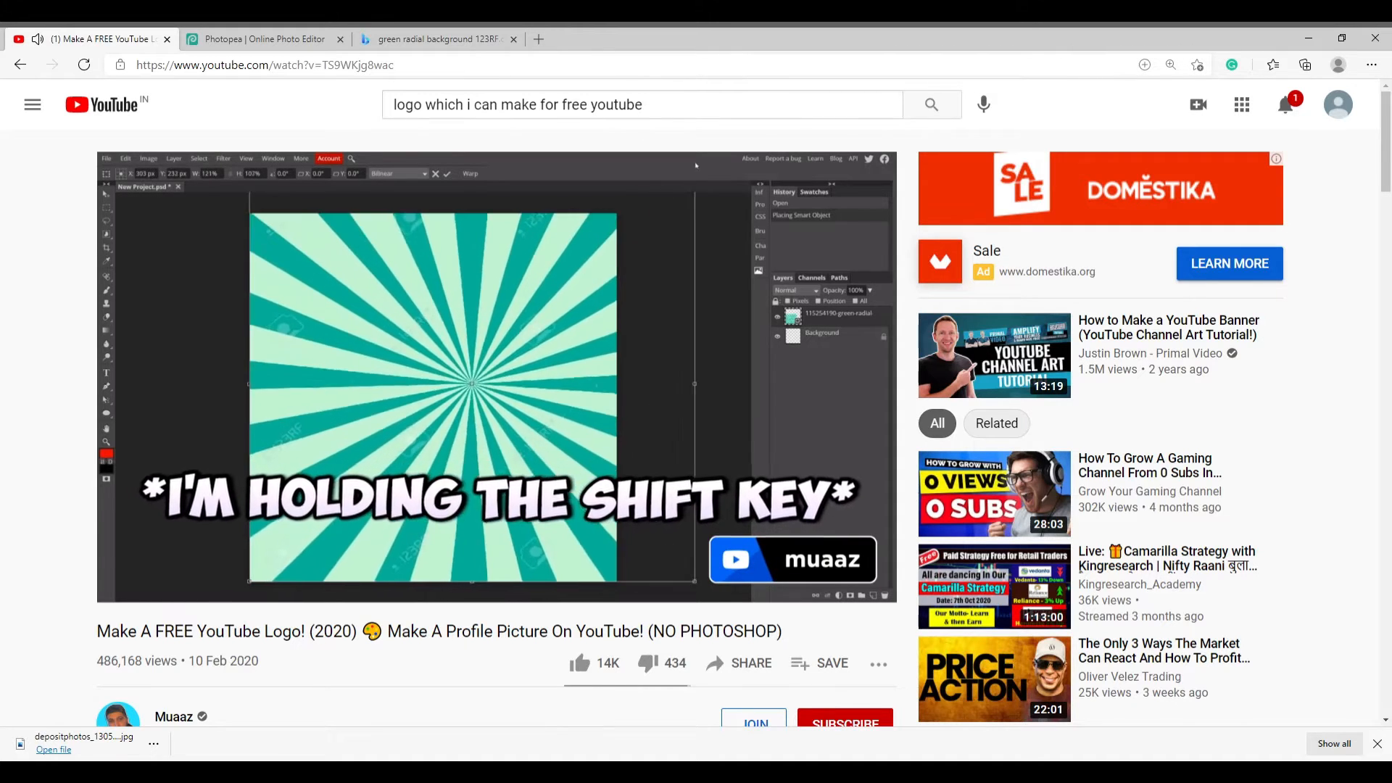
{"action": "left_click", "coordinate": [540, 370]}
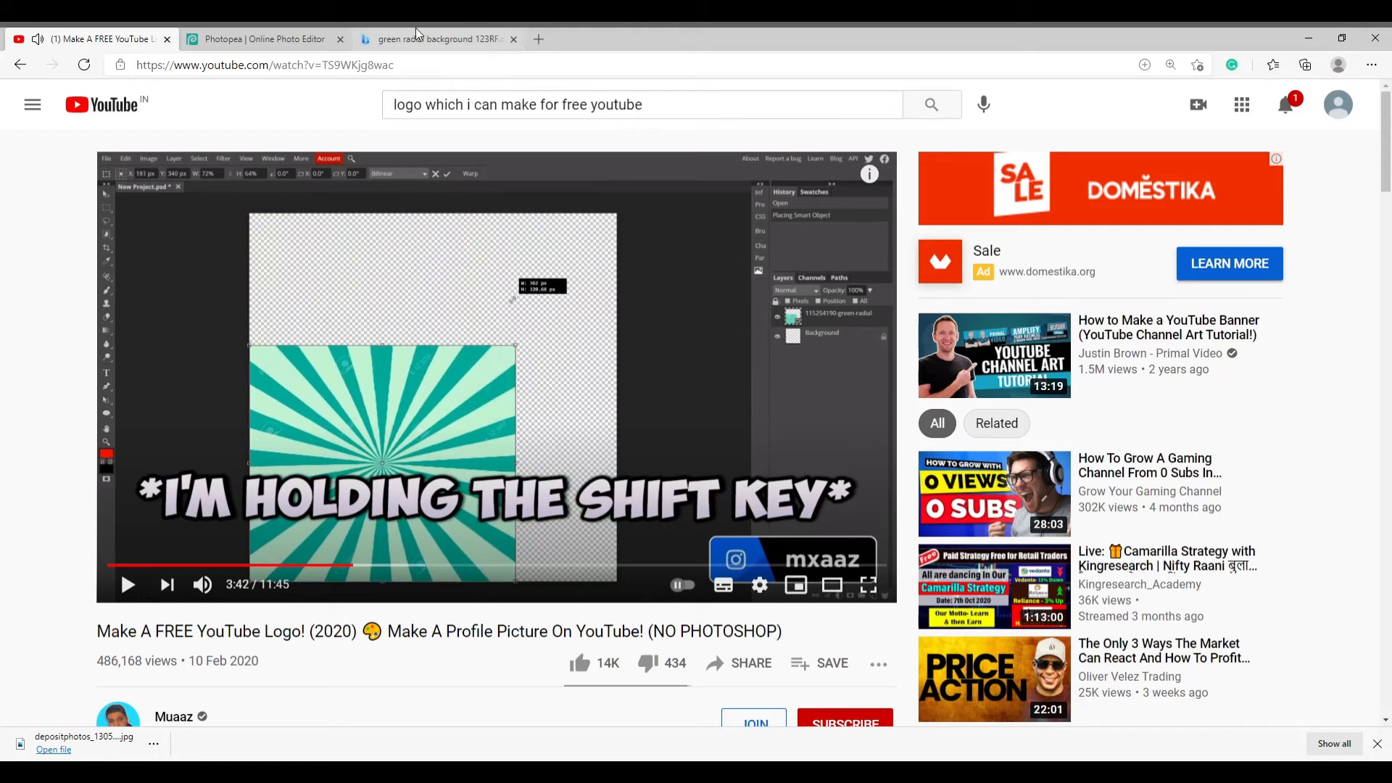
{"action": "left_click", "coordinate": [515, 355]}
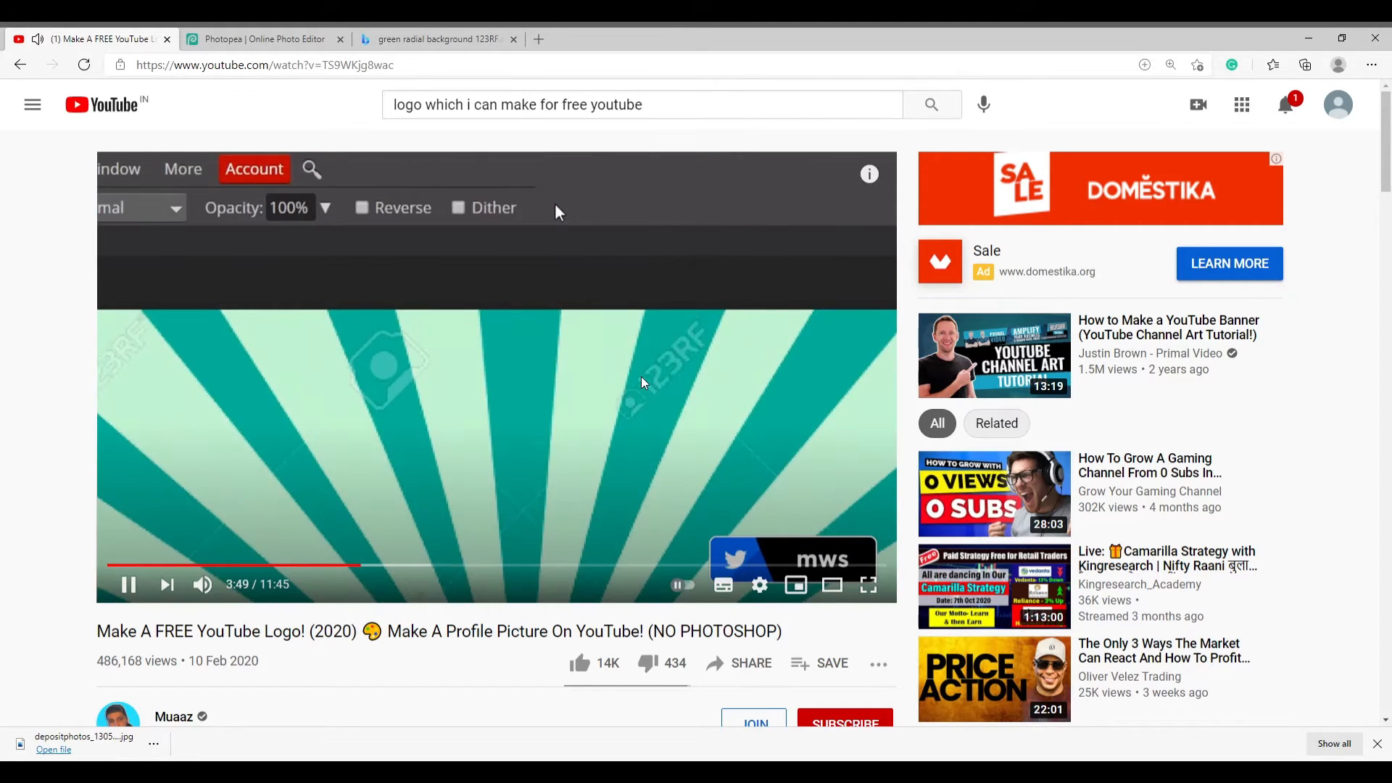
{"action": "left_click", "coordinate": [608, 313]}
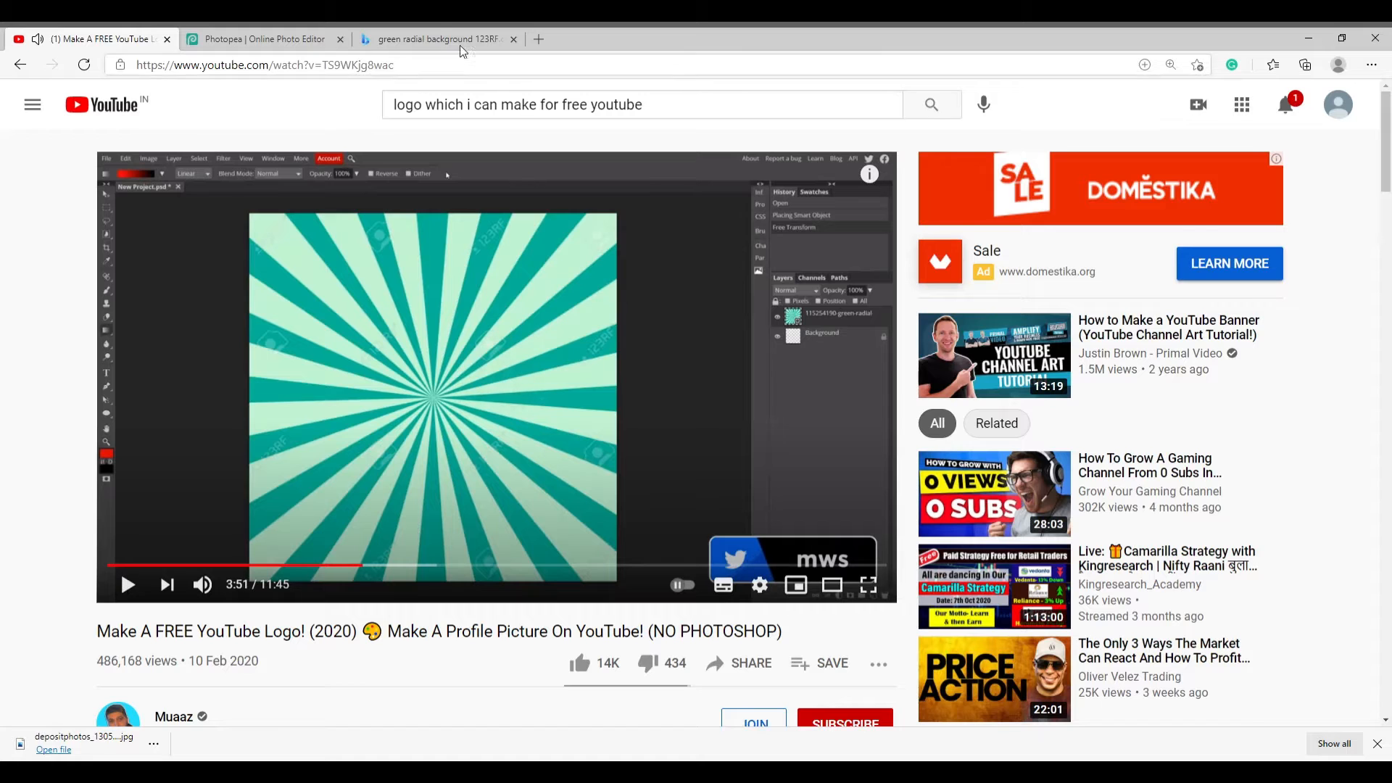
- Compare the placed image in Photopea with the tutorial, rewind to the transform confirmation, and pause at 3:49
{"action": "left_click", "coordinate": [439, 39]}
{"action": "left_click", "coordinate": [311, 41]}
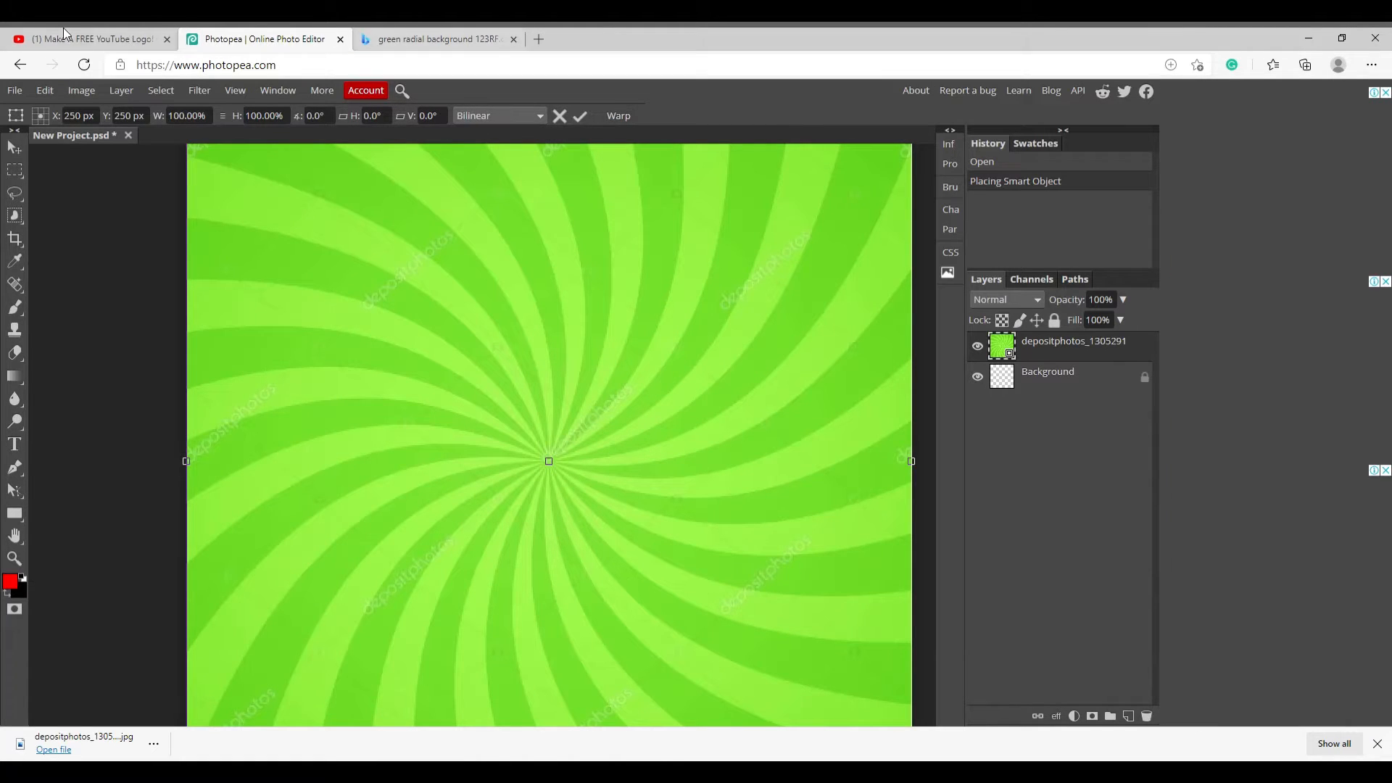
{"action": "left_click", "coordinate": [44, 36]}
{"action": "left_click", "coordinate": [271, 241]}
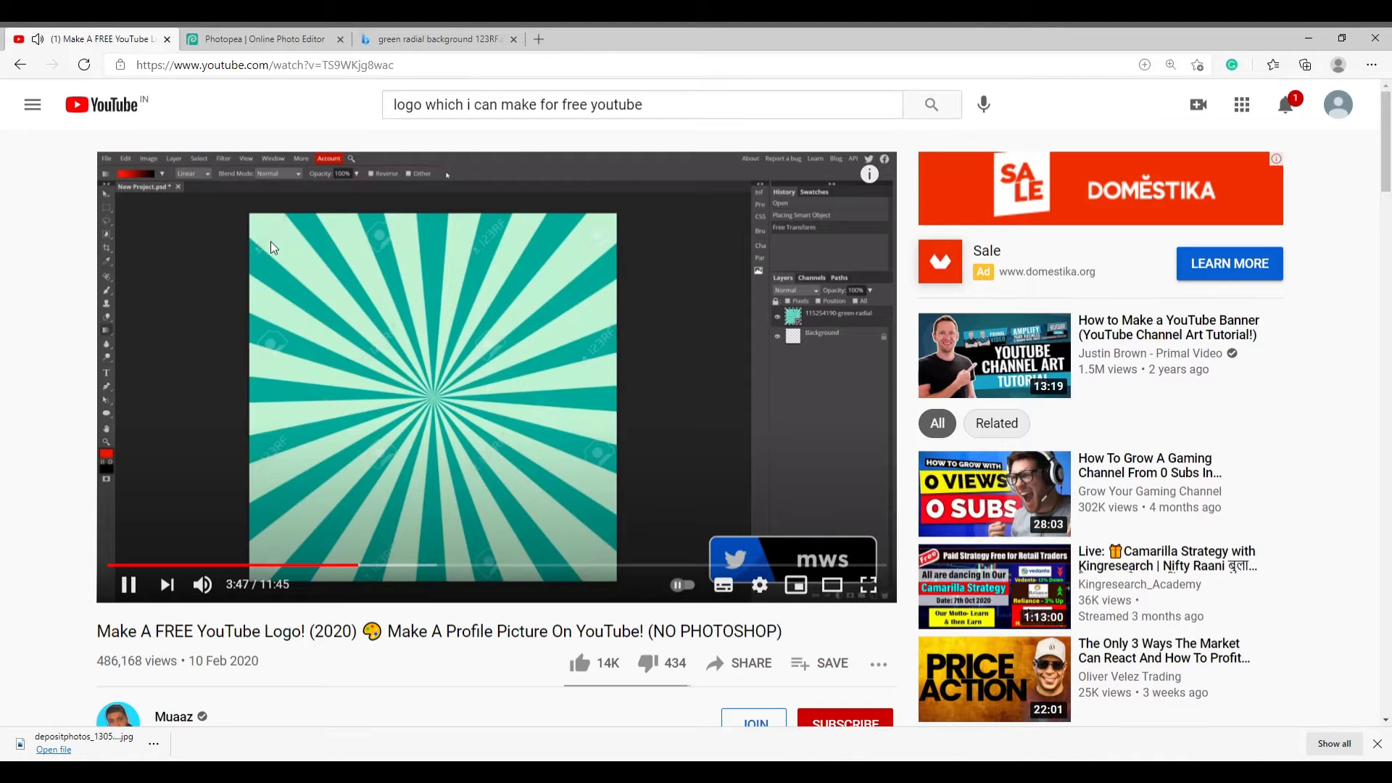
{"action": "key", "text": "Left"}
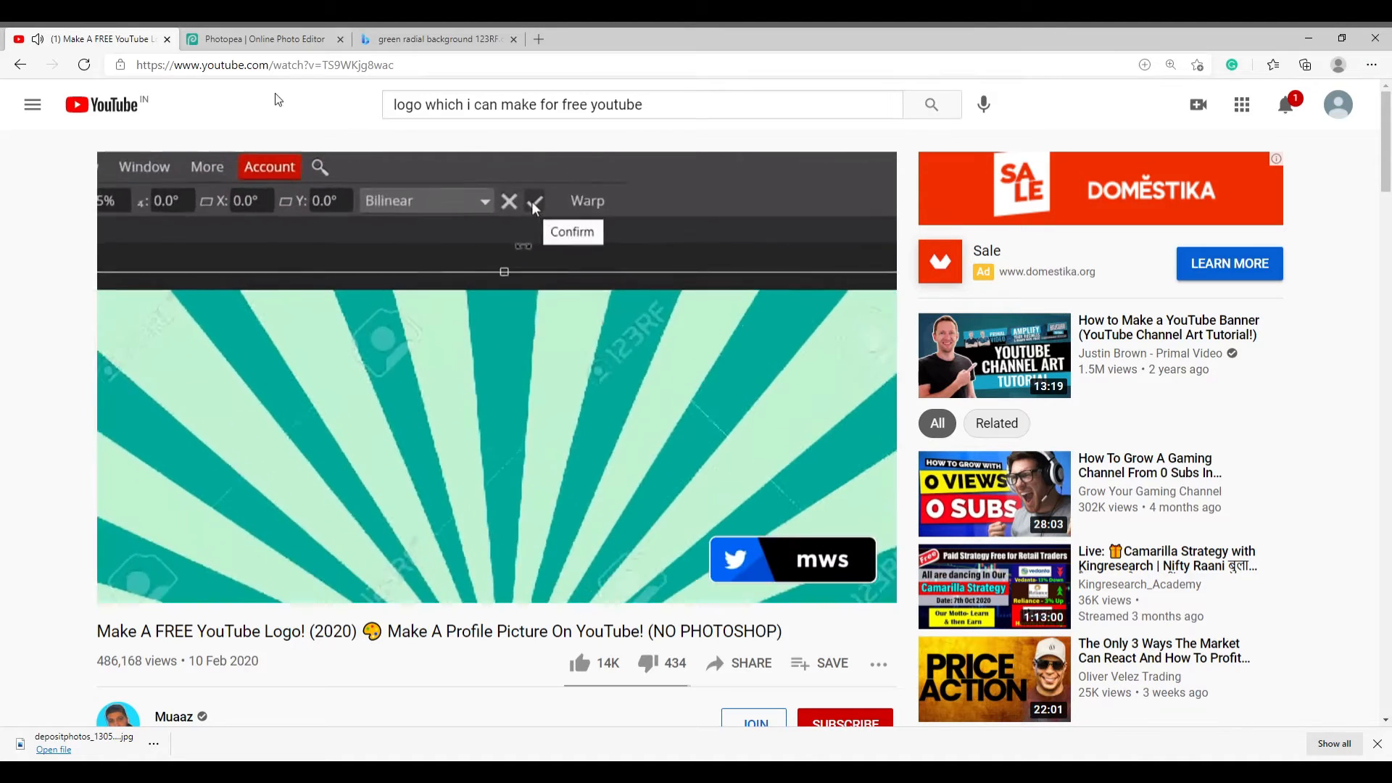
{"action": "left_click", "coordinate": [354, 200]}
- Switch to Photopea and confirm the free transform of the placed green swirl image, keeping it at 100% width and height
{"action": "left_click", "coordinate": [432, 32]}
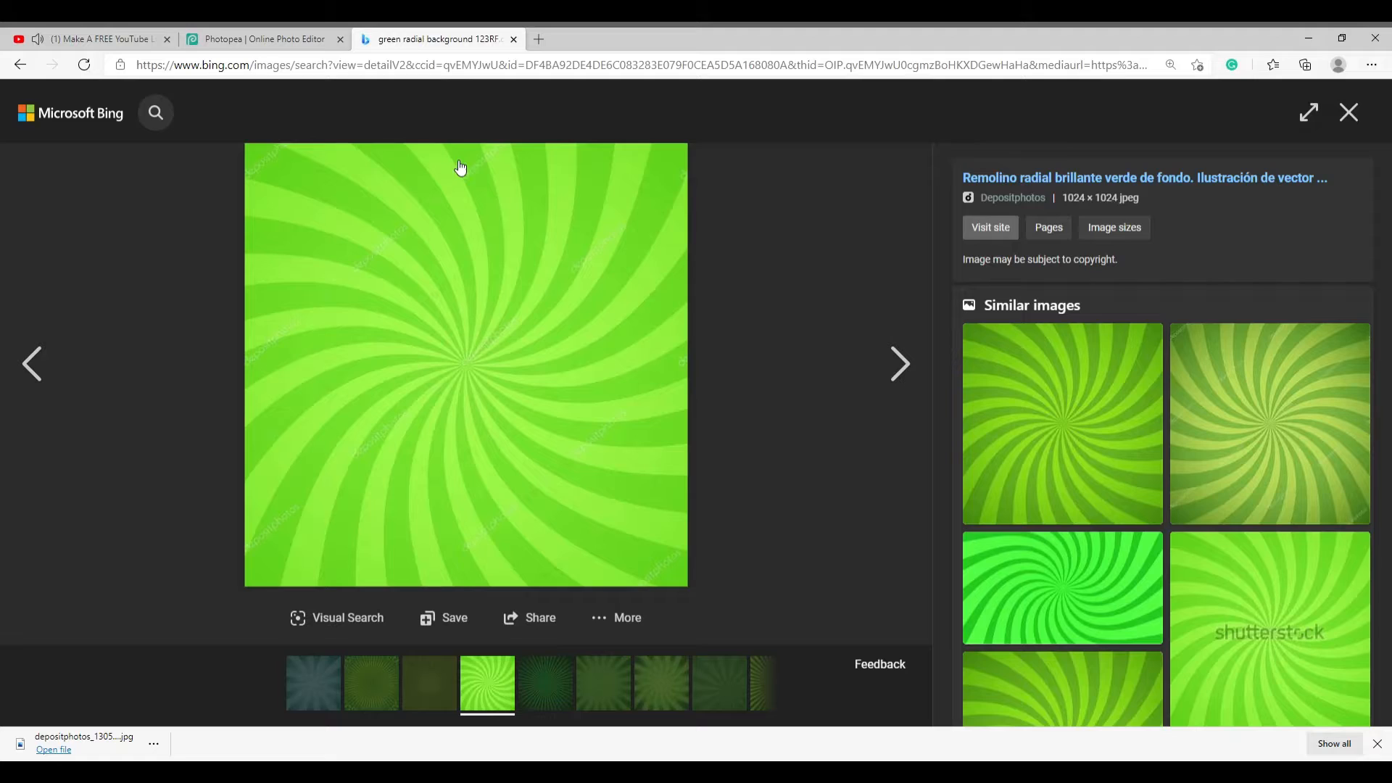
{"action": "left_click", "coordinate": [205, 32]}
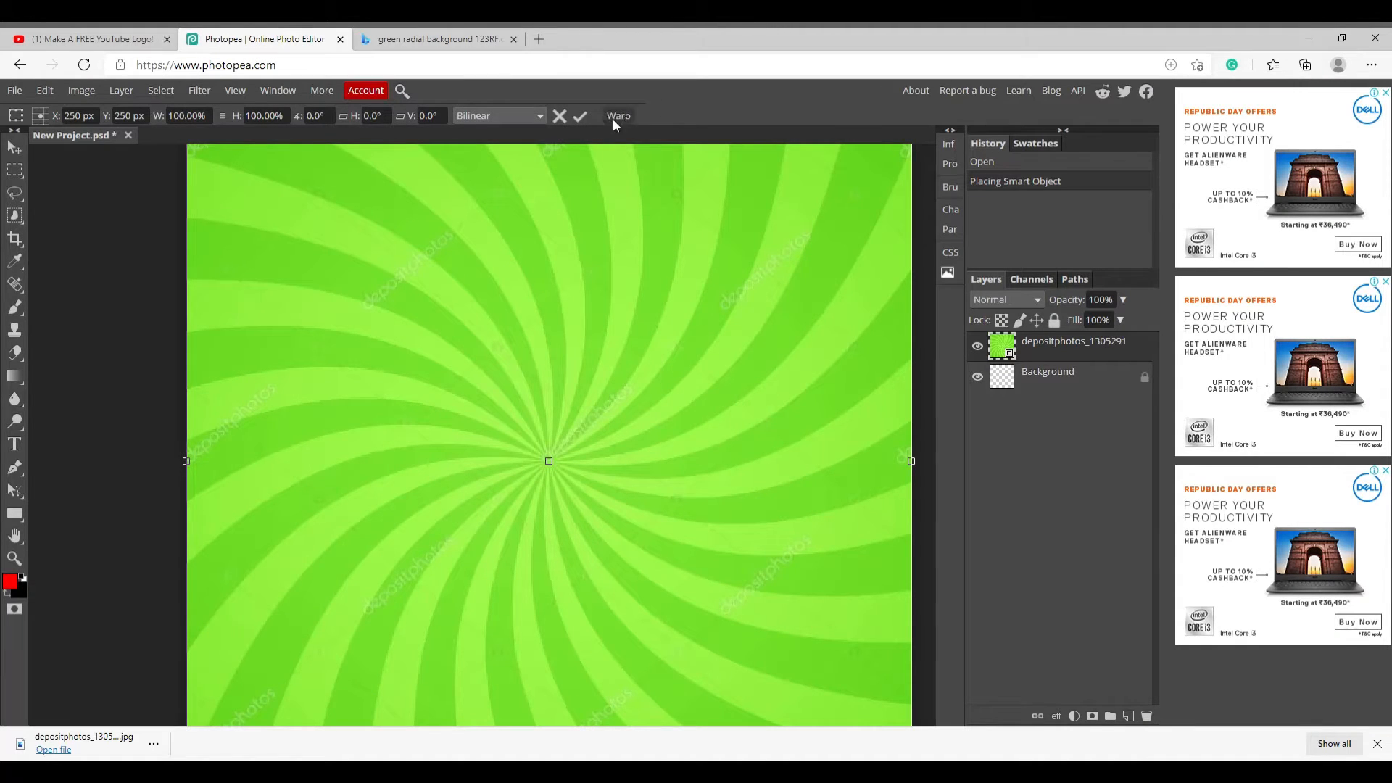
{"action": "left_click", "coordinate": [131, 38]}
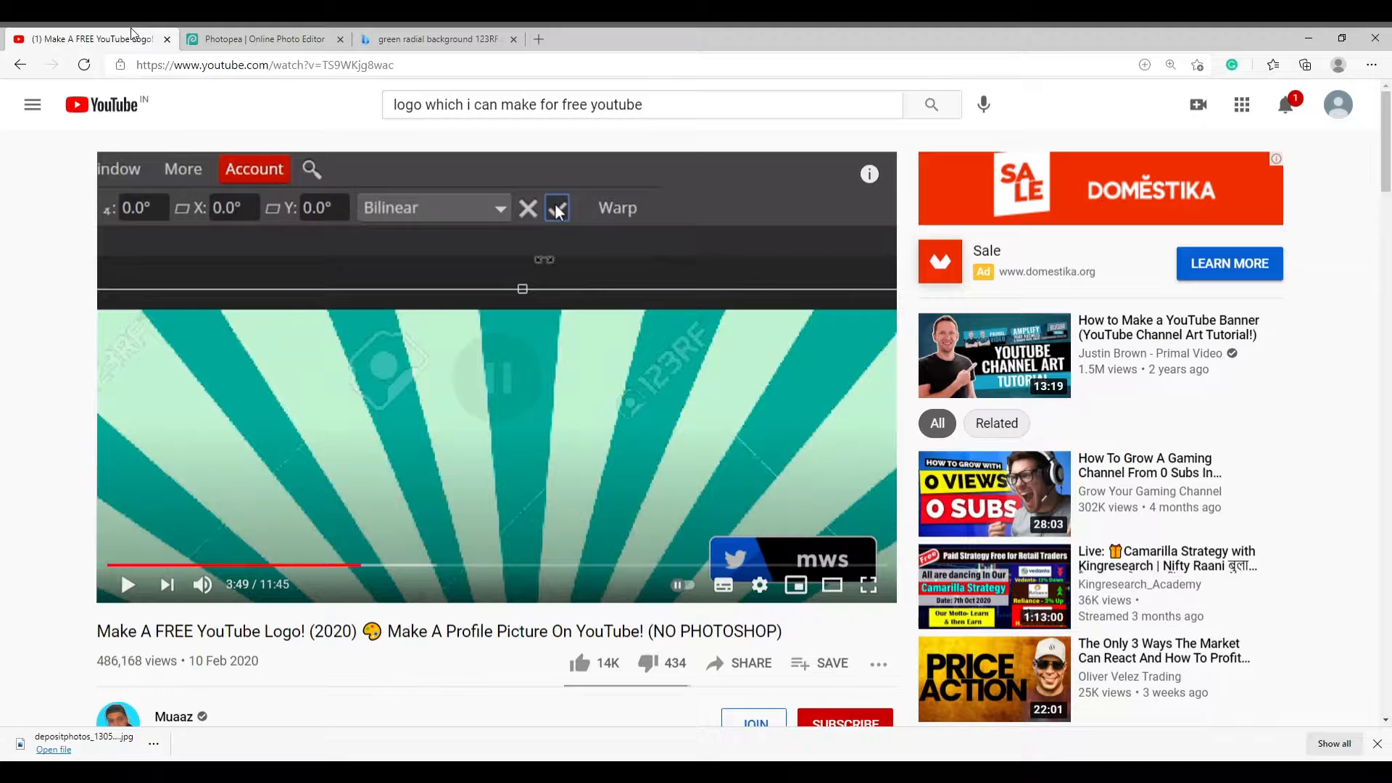
{"action": "left_click", "coordinate": [404, 31]}
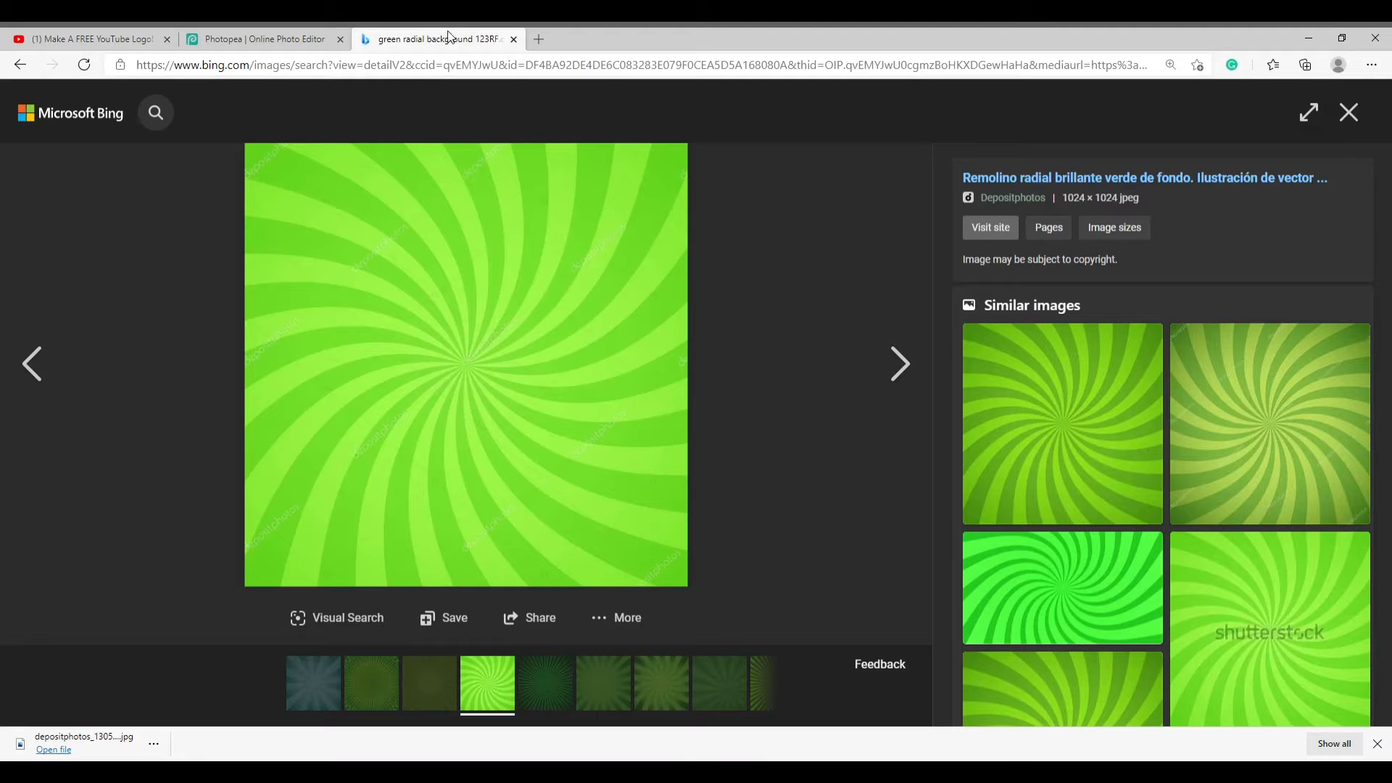
{"action": "left_click", "coordinate": [309, 44]}
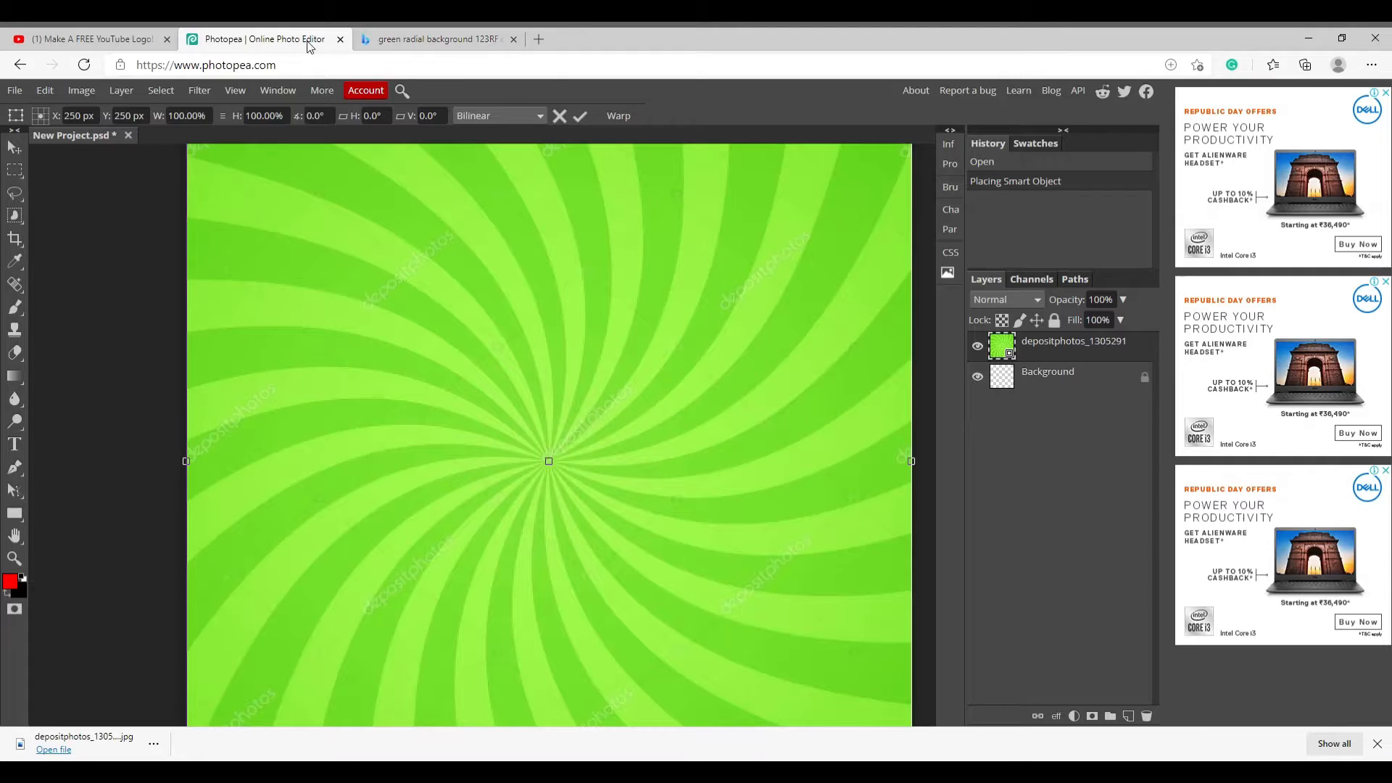
{"action": "left_click", "coordinate": [579, 116]}
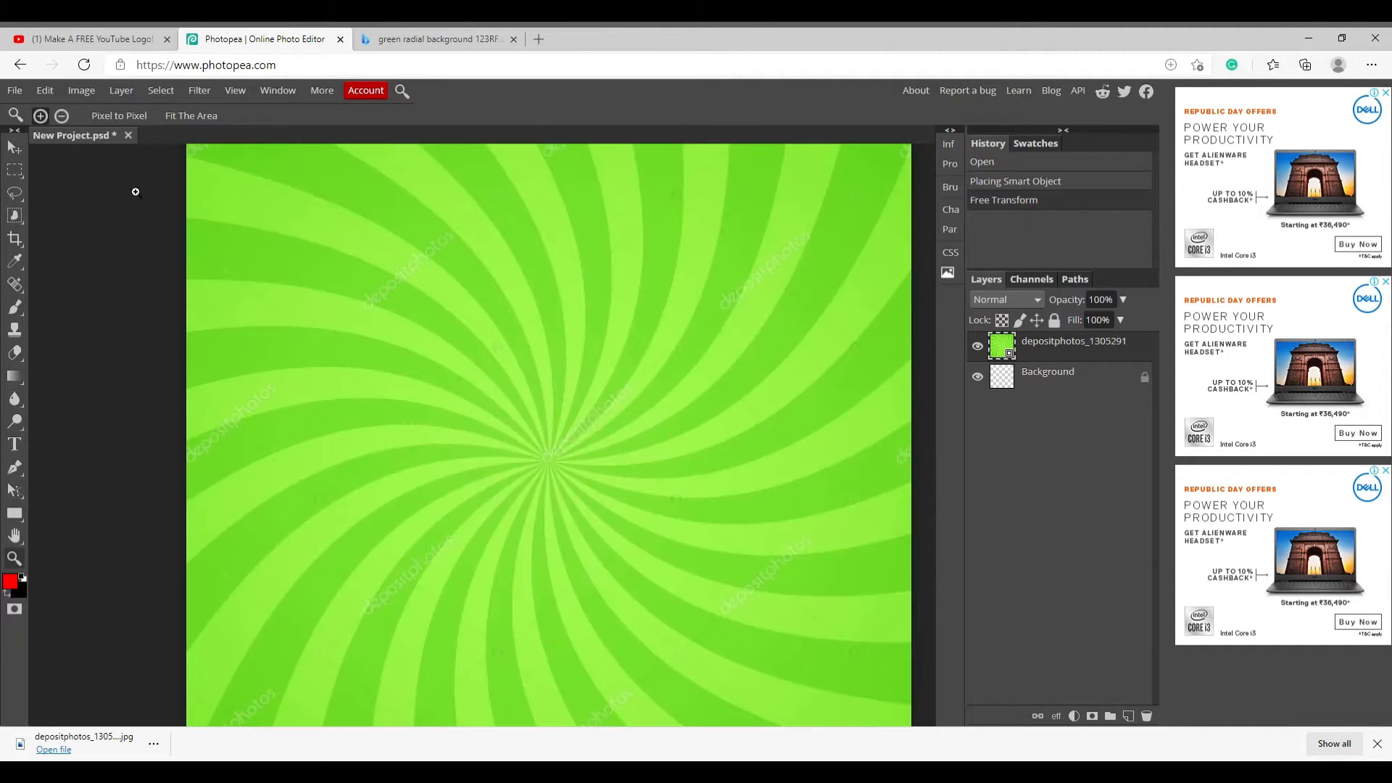
{"action": "left_click", "coordinate": [65, 115]}
{"action": "left_click", "coordinate": [405, 306]}
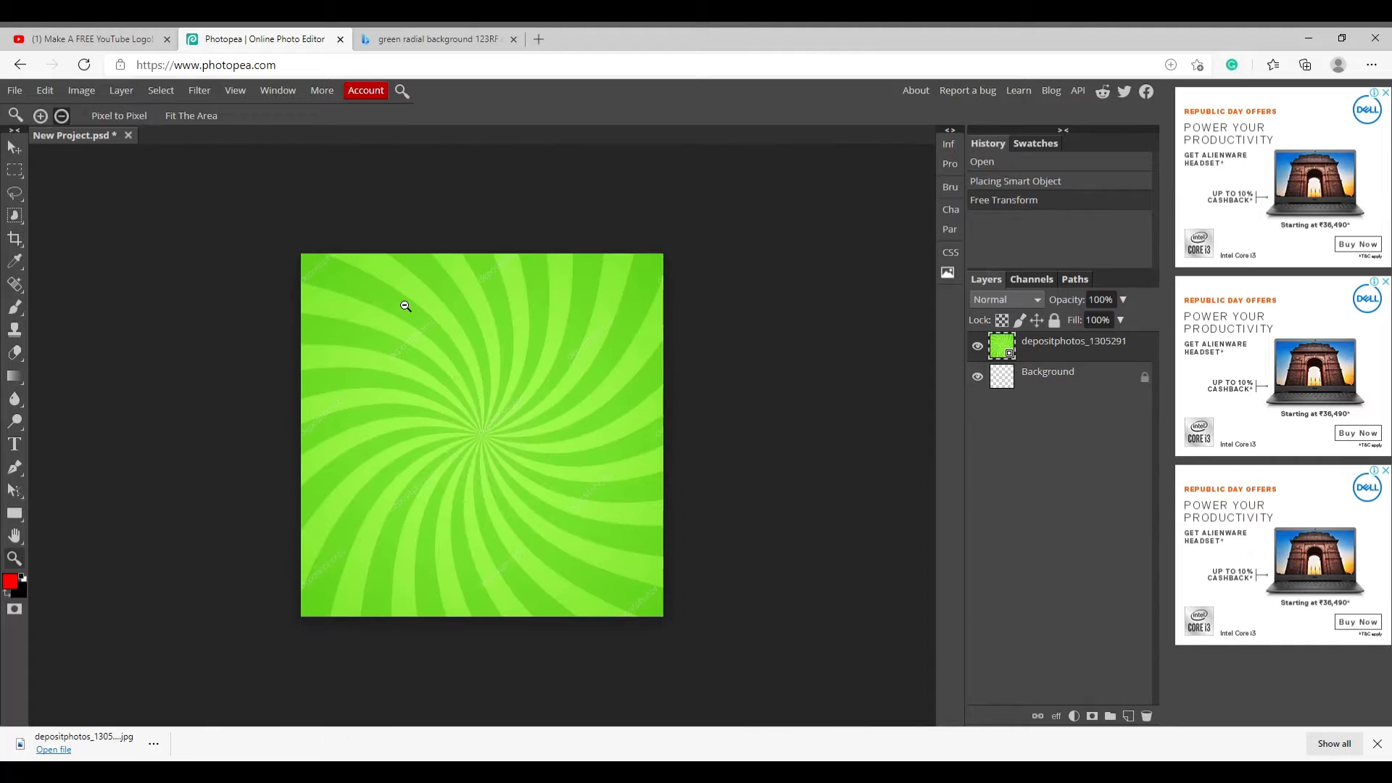
- Return to the YouTube tutorial, watch how a Color Overlay layer style recolors the background, and pause at 4:06
{"action": "left_click", "coordinate": [146, 29]}
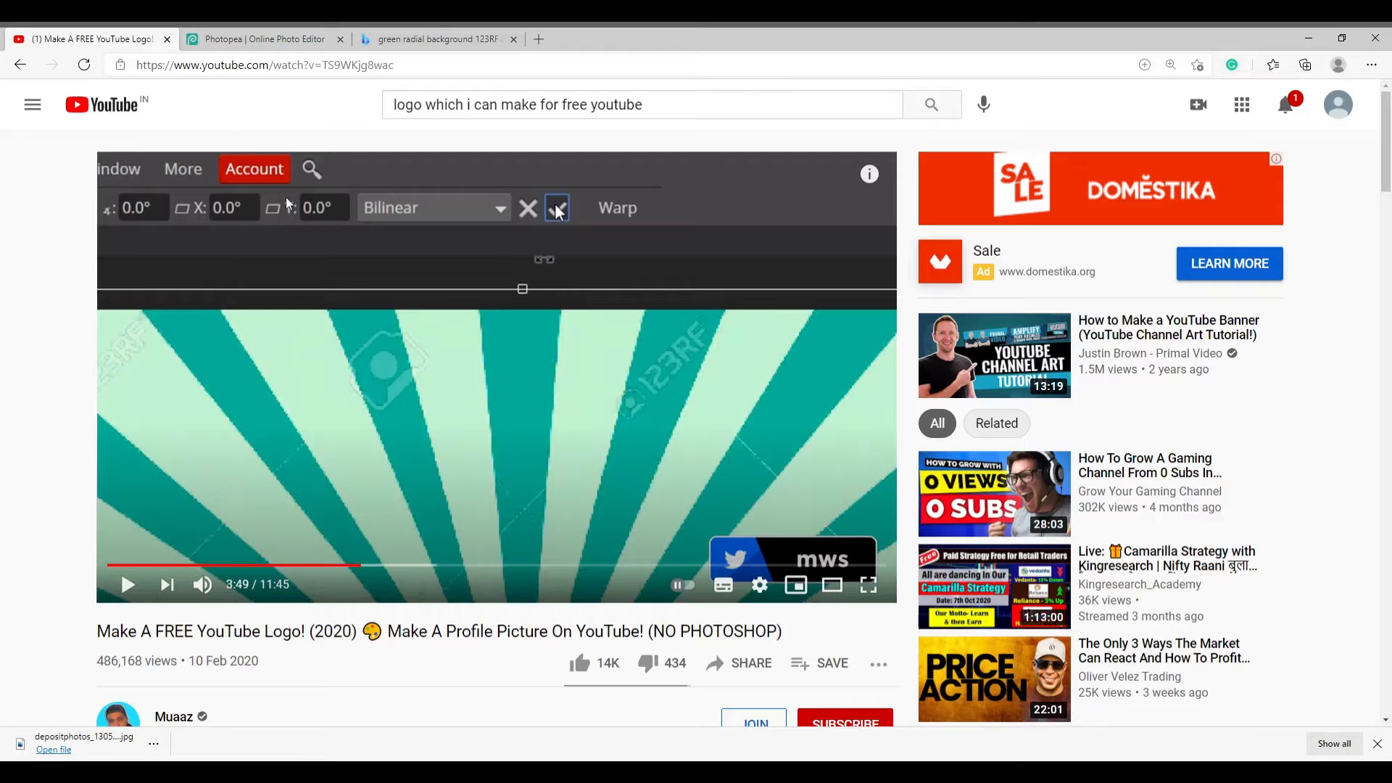
{"action": "left_click", "coordinate": [402, 341]}
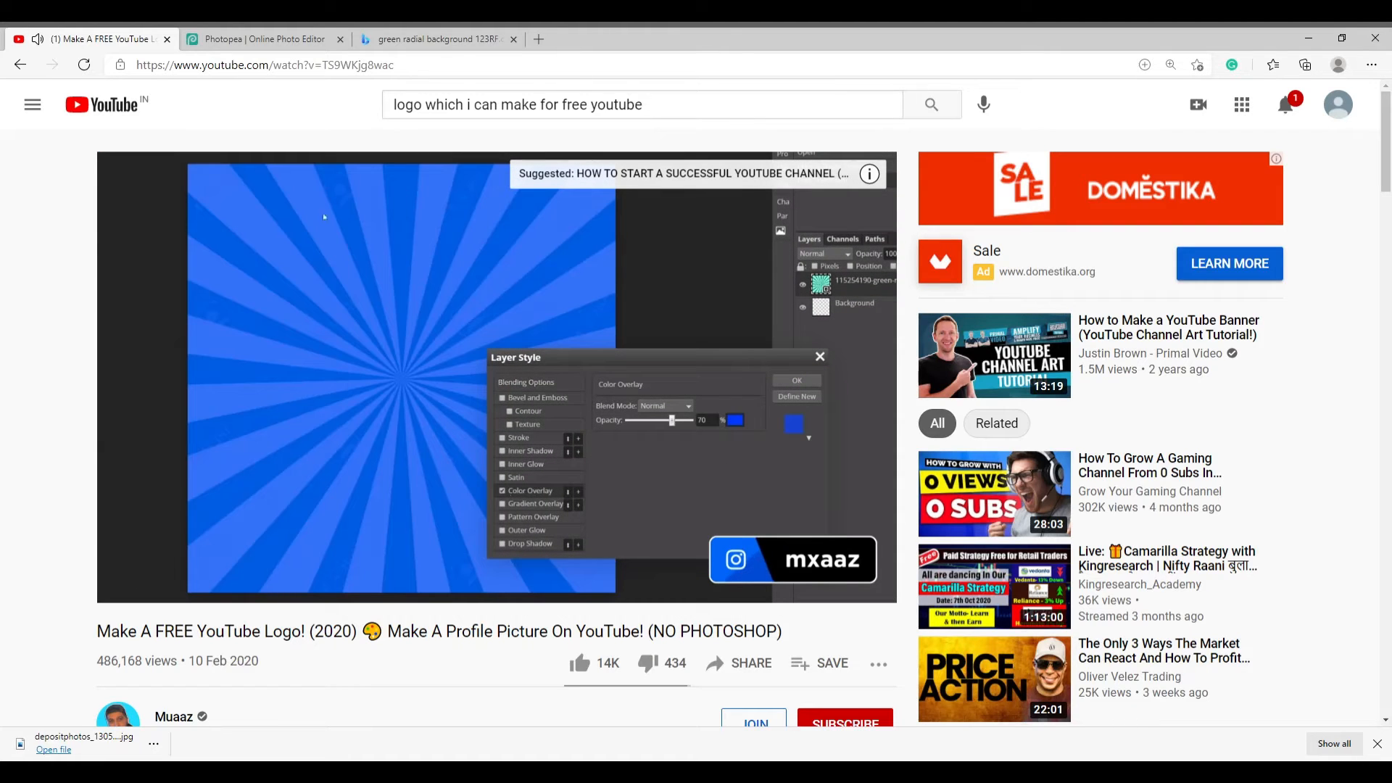
{"action": "left_click", "coordinate": [391, 378]}
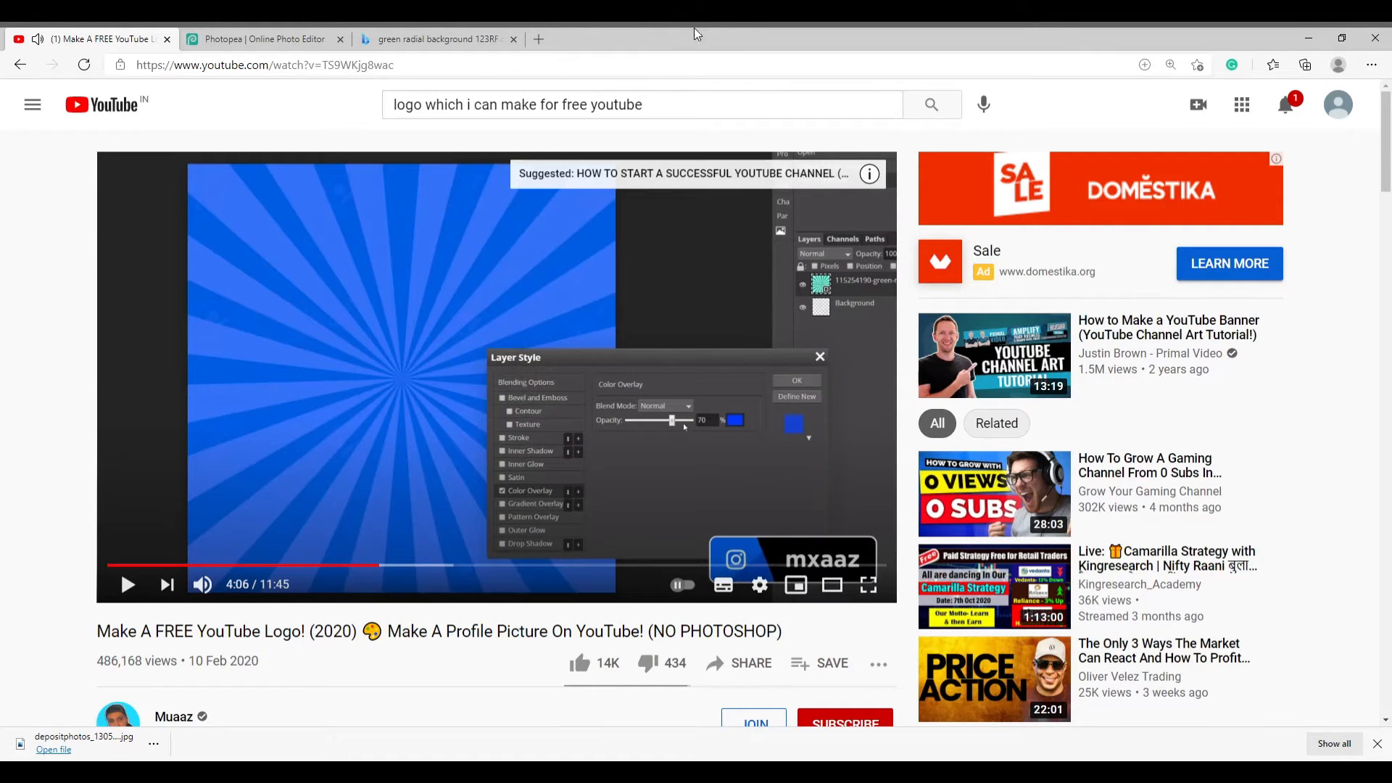
- Switch to Photopea, add a Color Overlay layer style to the placed green swirl layer, and move the style dialog clear of the canvas
{"action": "left_click", "coordinate": [410, 39]}
{"action": "left_click", "coordinate": [282, 36]}
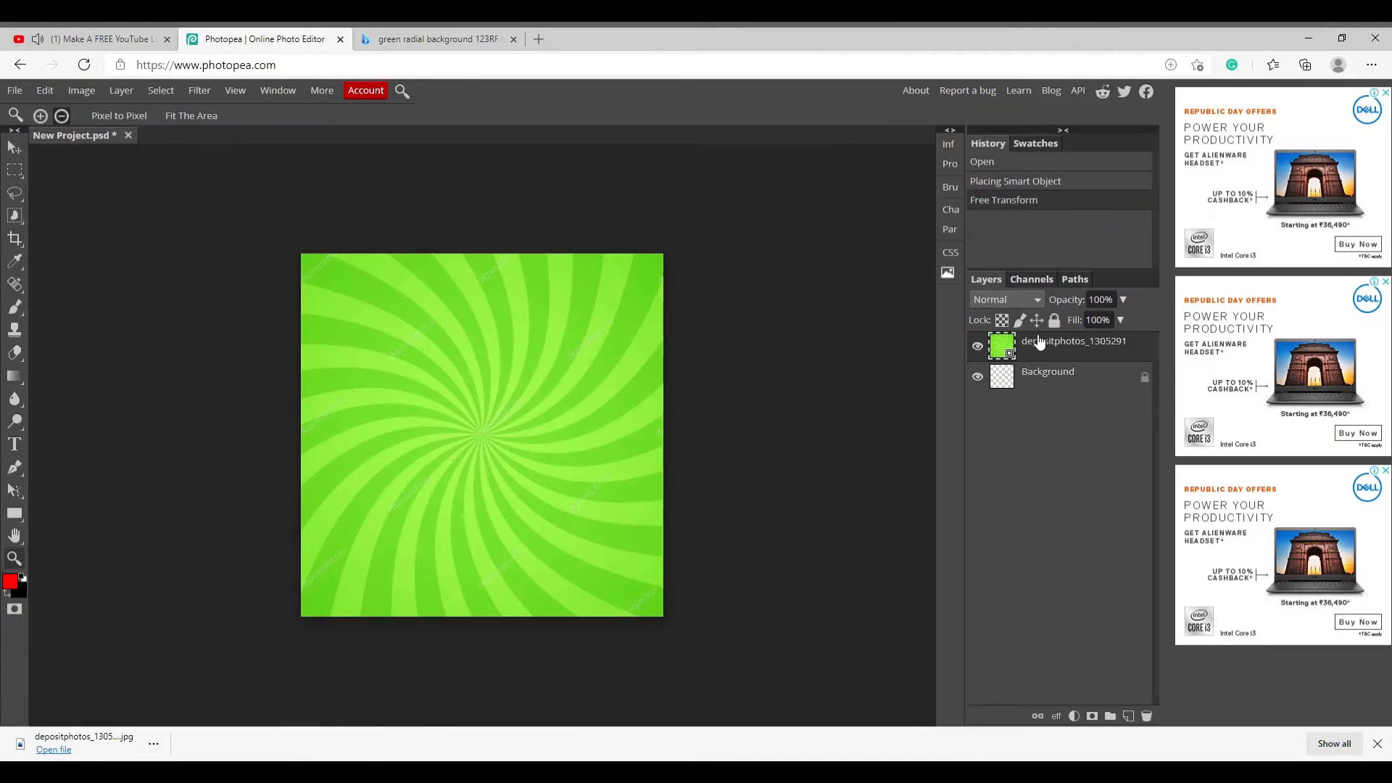
{"action": "right_click", "coordinate": [1034, 335]}
{"action": "left_click", "coordinate": [1090, 308]}
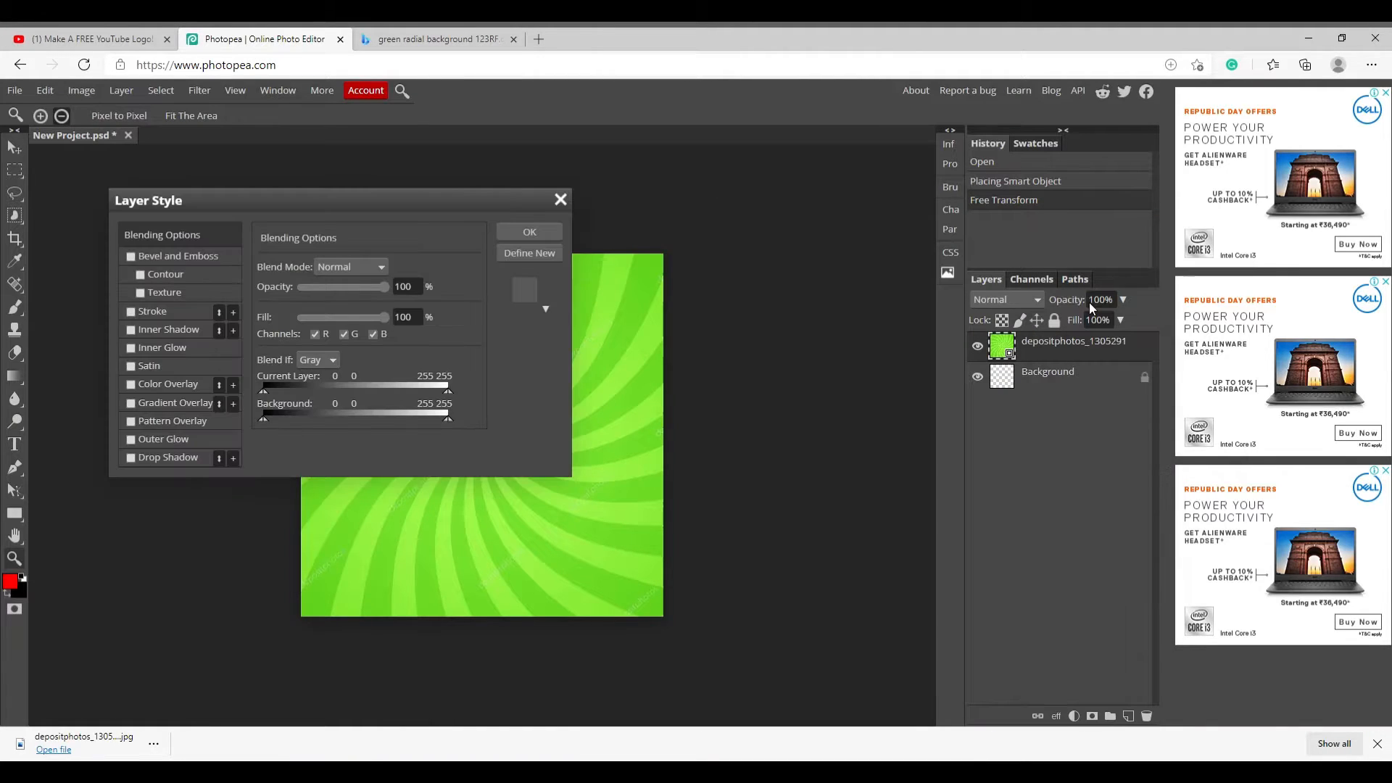
{"action": "left_click", "coordinate": [167, 386]}
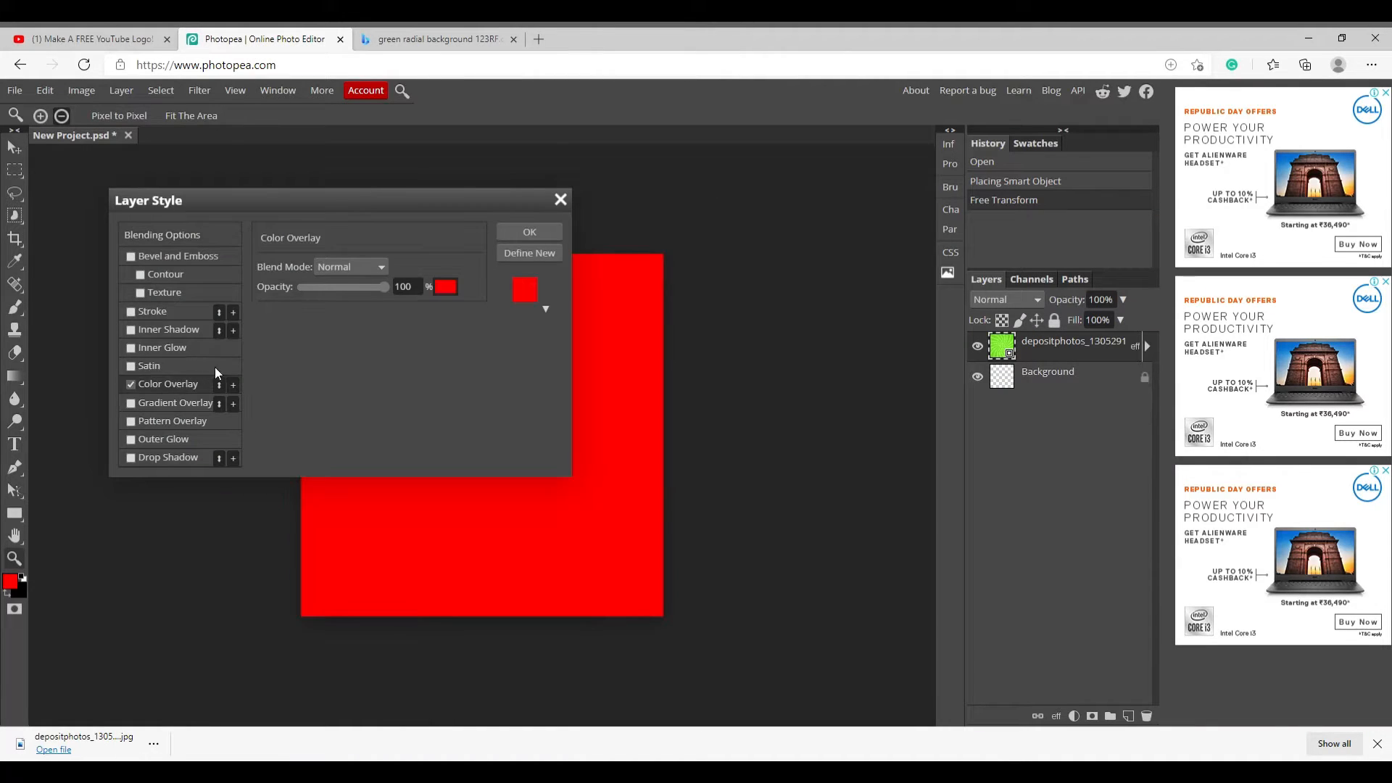
{"action": "left_click_drag", "start_coordinate": [384, 188], "coordinate": [1120, 236]}
- Watch how the YouTube tutorial adjusts the red overlay's opacity on its background up to about 4:16, and return to Photopea
{"action": "left_click", "coordinate": [106, 34]}
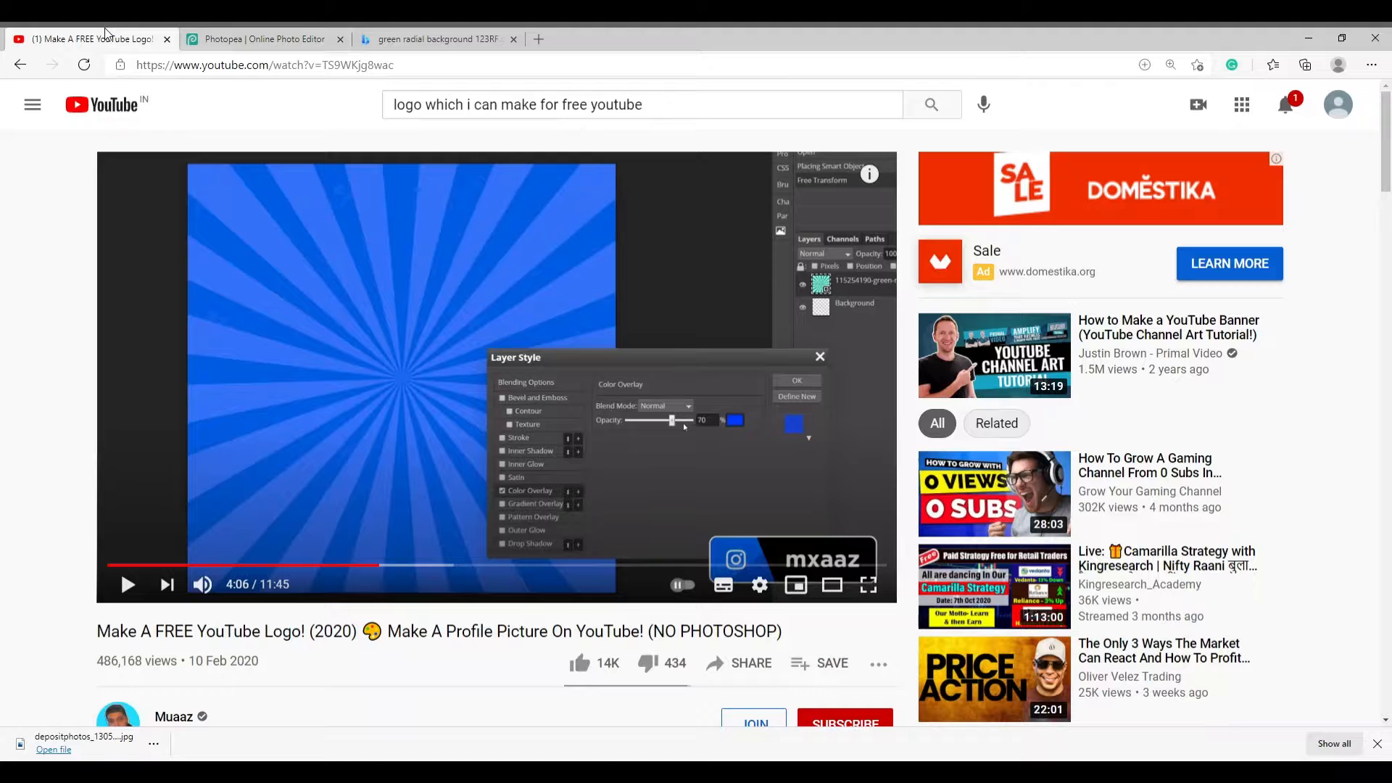
{"action": "left_click", "coordinate": [356, 340]}
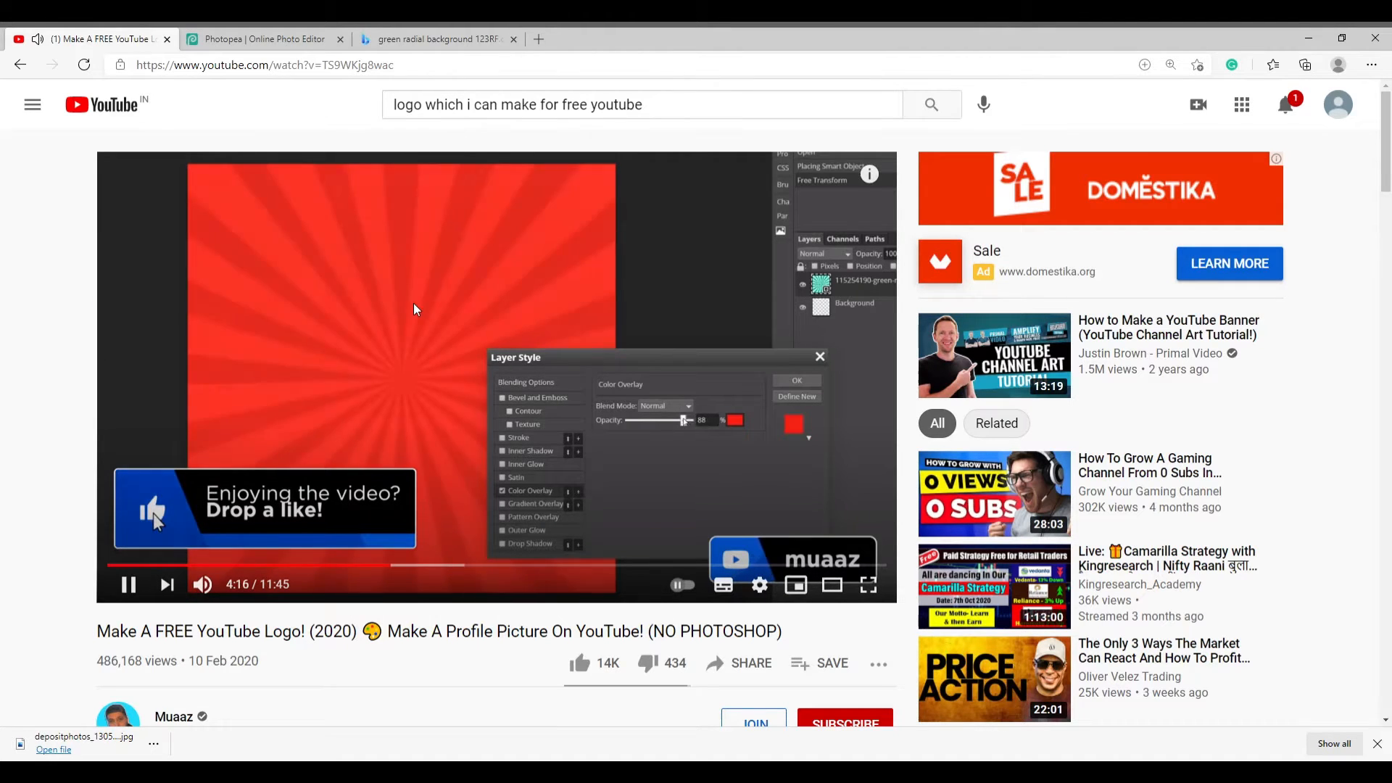
{"action": "left_click", "coordinate": [185, 31]}
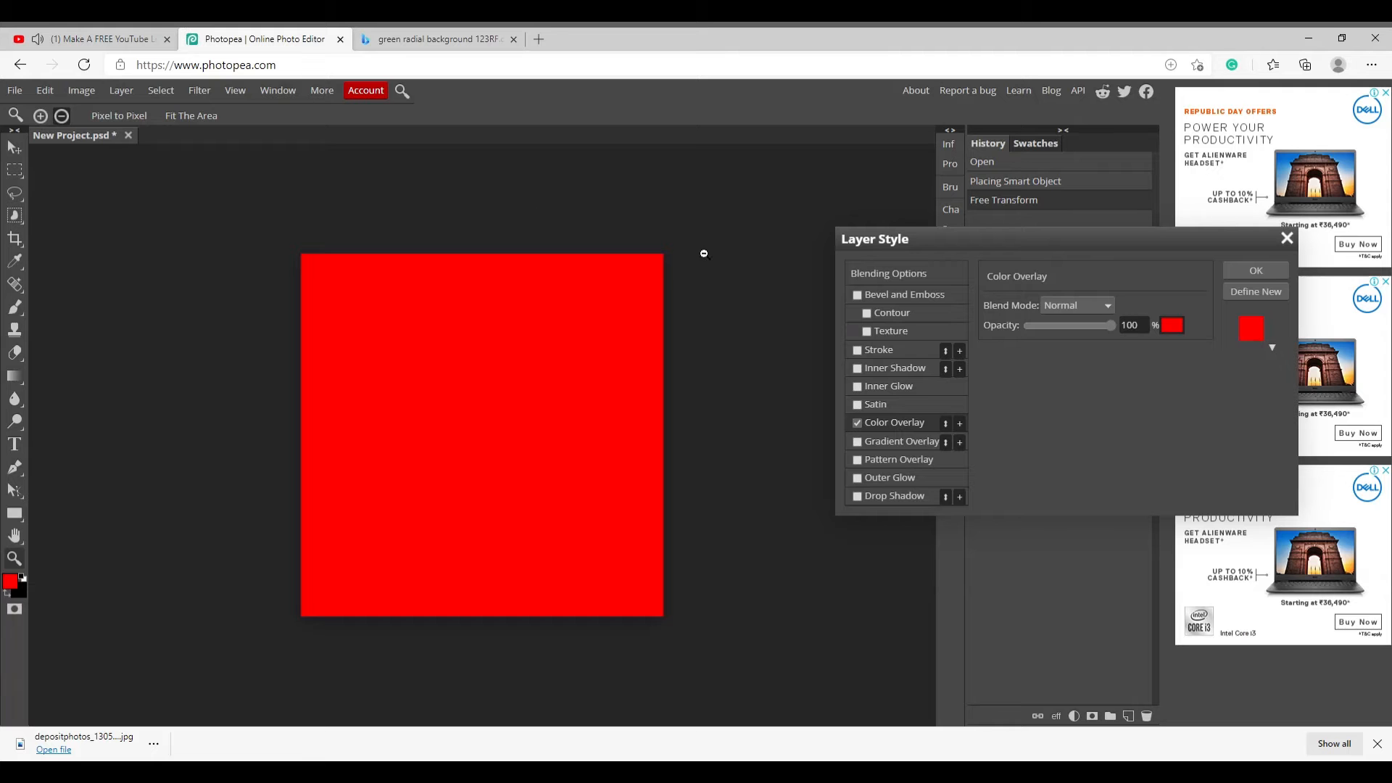
- Set the Color Overlay color to hex 00ff84 and lower the overlay opacity to 72%
{"action": "left_click_drag", "start_coordinate": [1060, 324], "coordinate": [1358, 308]}
{"action": "left_click", "coordinate": [1168, 326]}
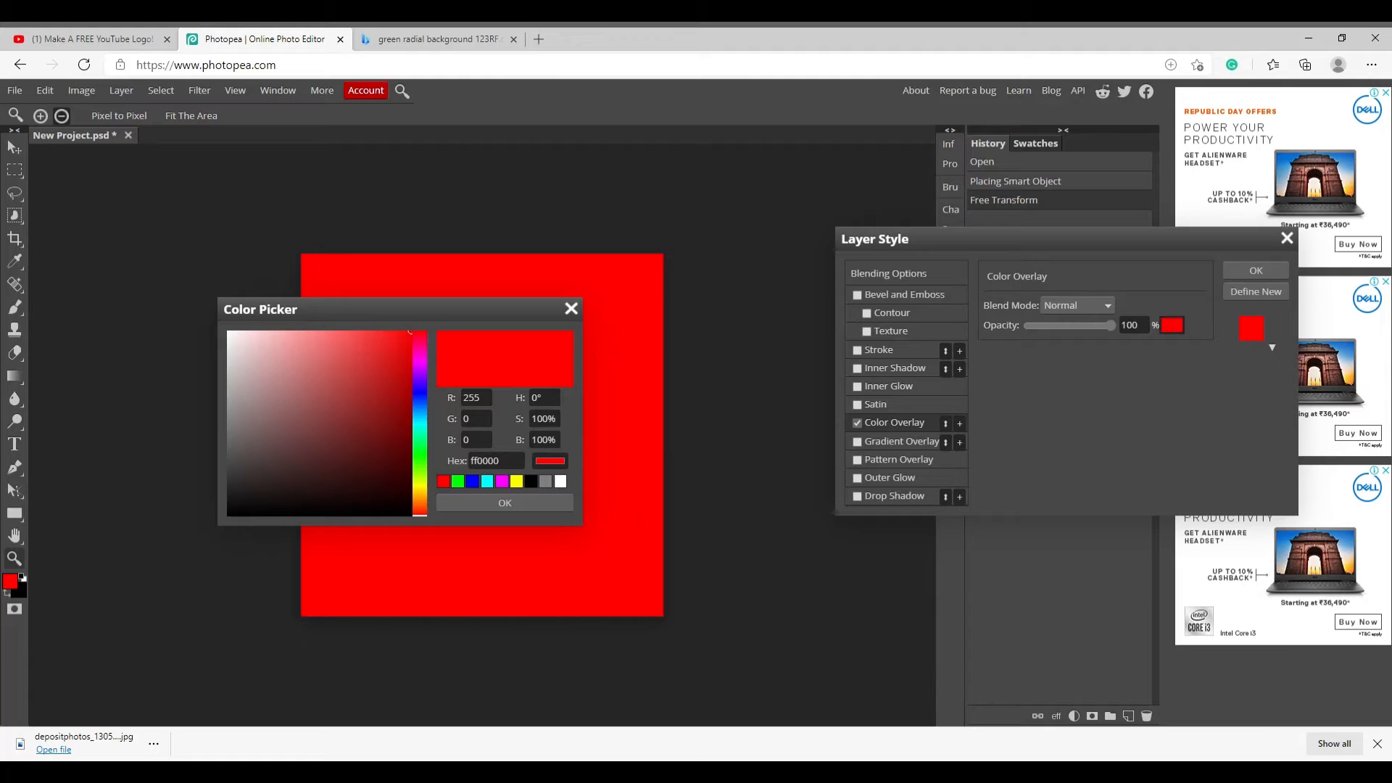
{"action": "left_click", "coordinate": [507, 466]}
{"action": "type", "text": "00ff"}
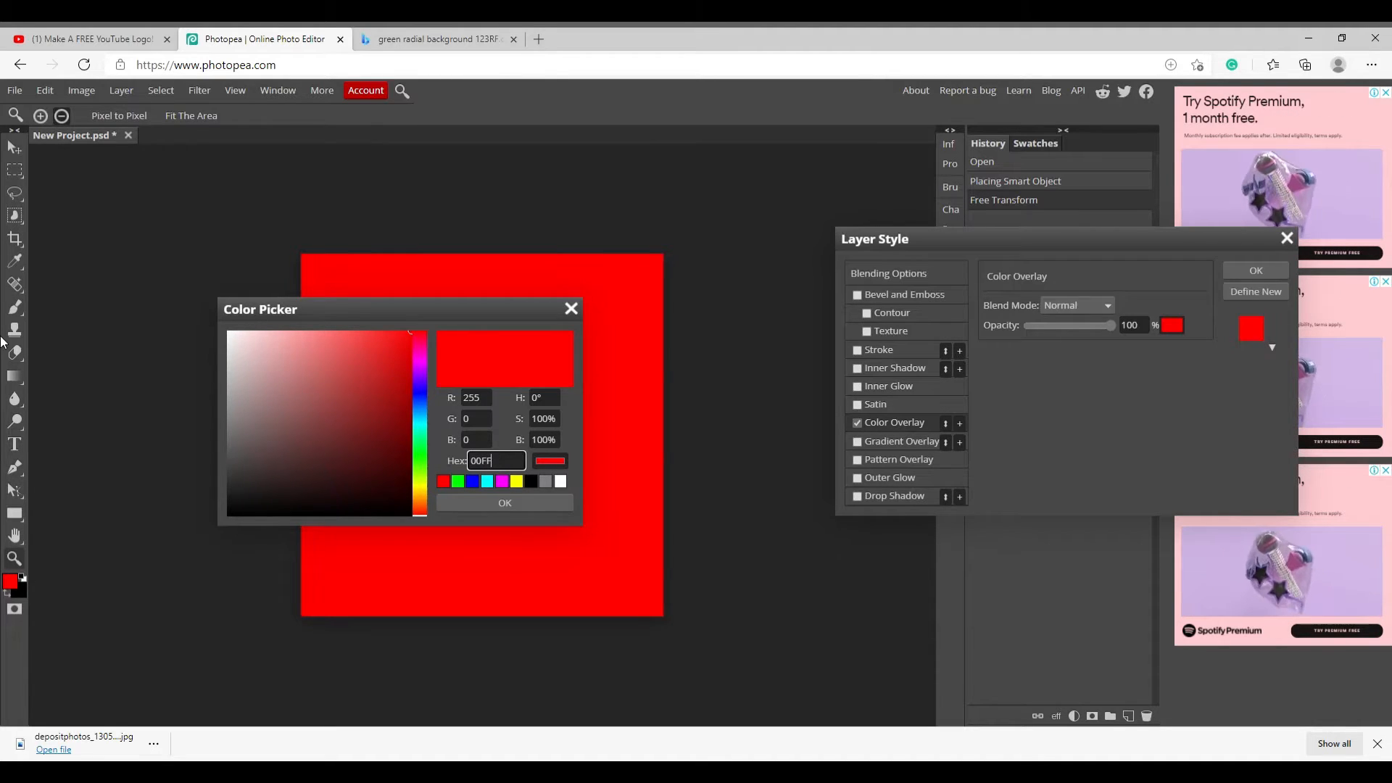
{"action": "type", "text": "84"}
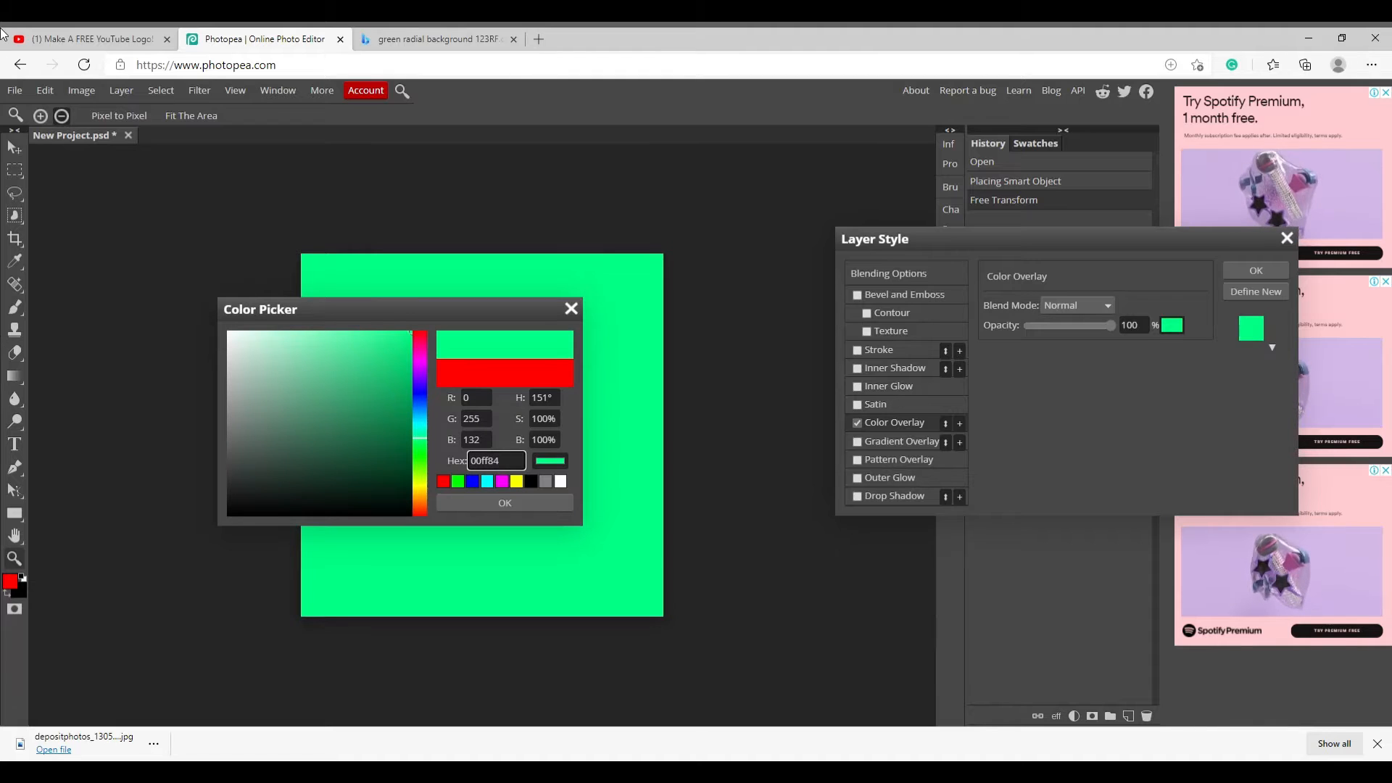
{"action": "left_click", "coordinate": [1120, 333]}
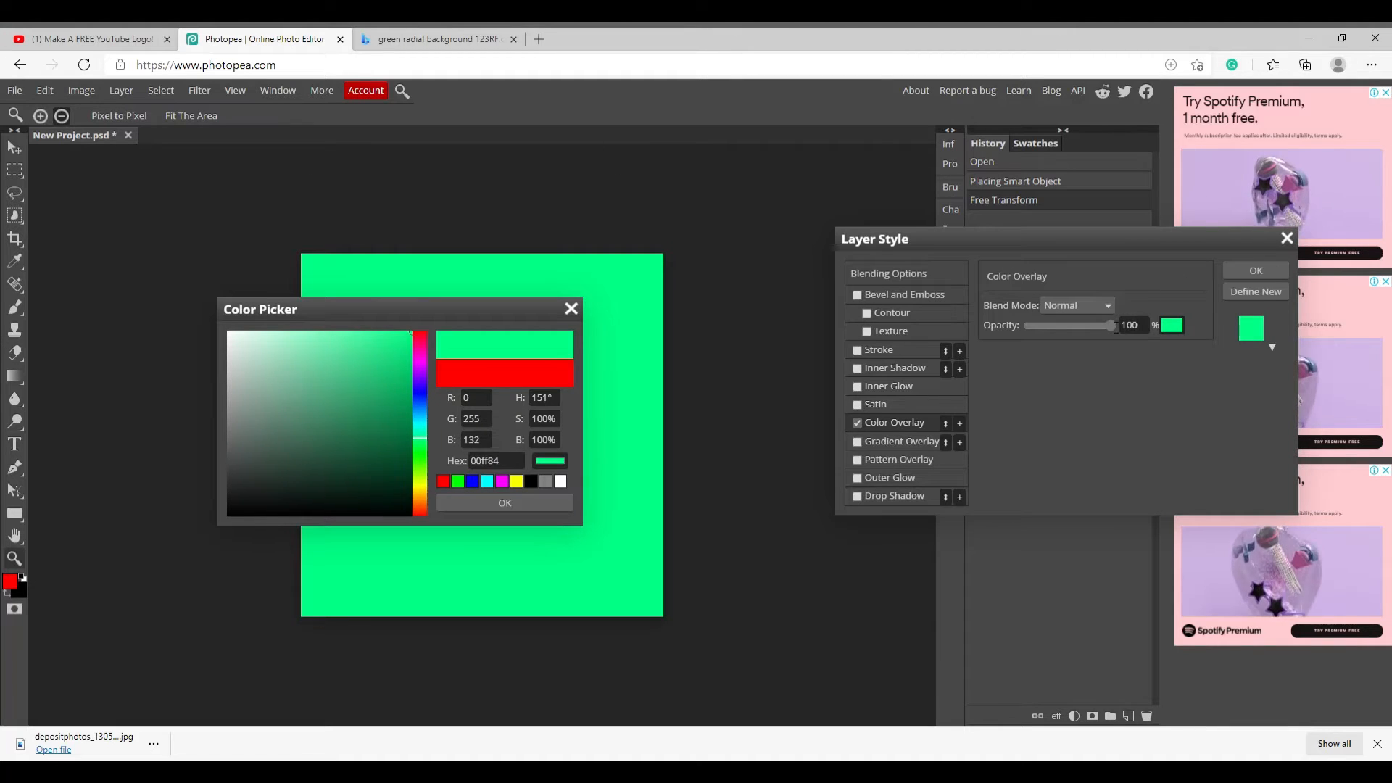
{"action": "left_click", "coordinate": [537, 499]}
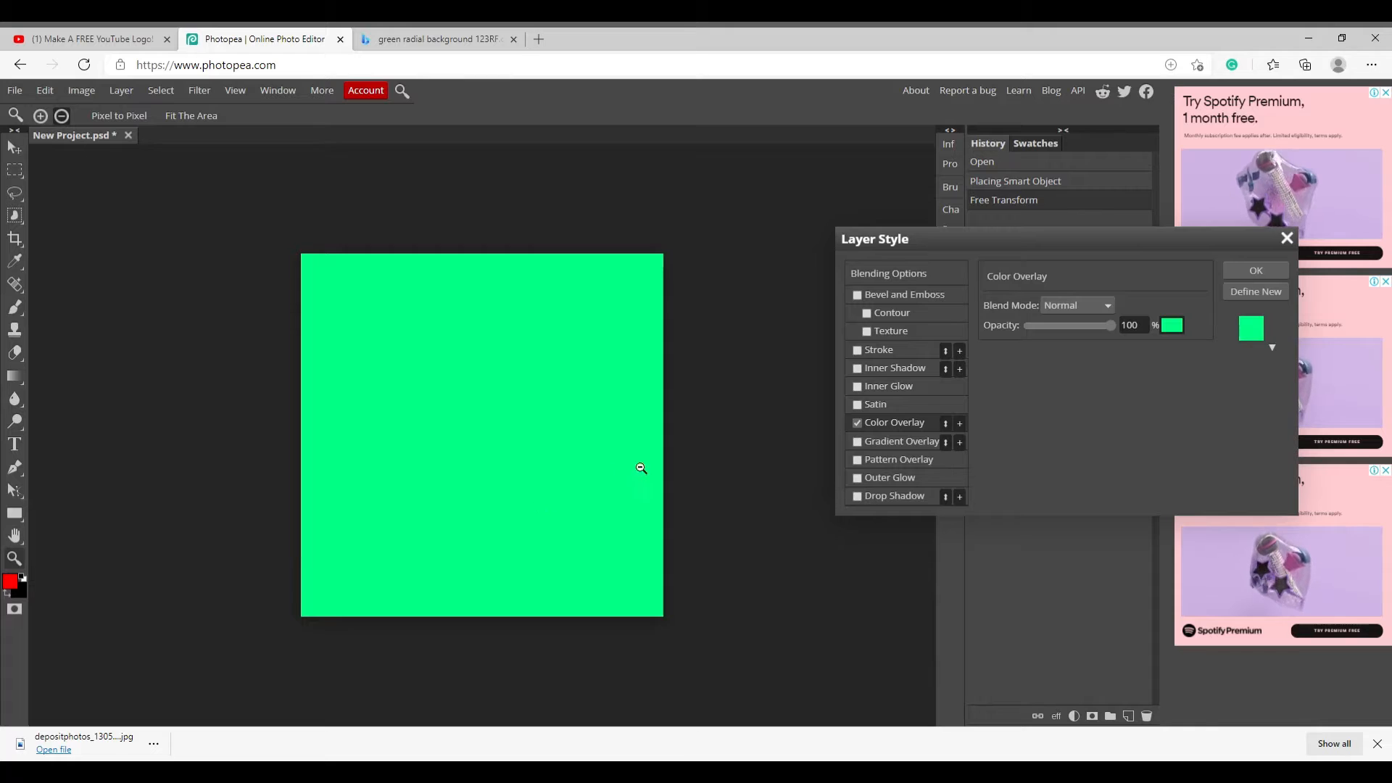
{"action": "left_click_drag", "start_coordinate": [1106, 325], "coordinate": [1259, 435]}
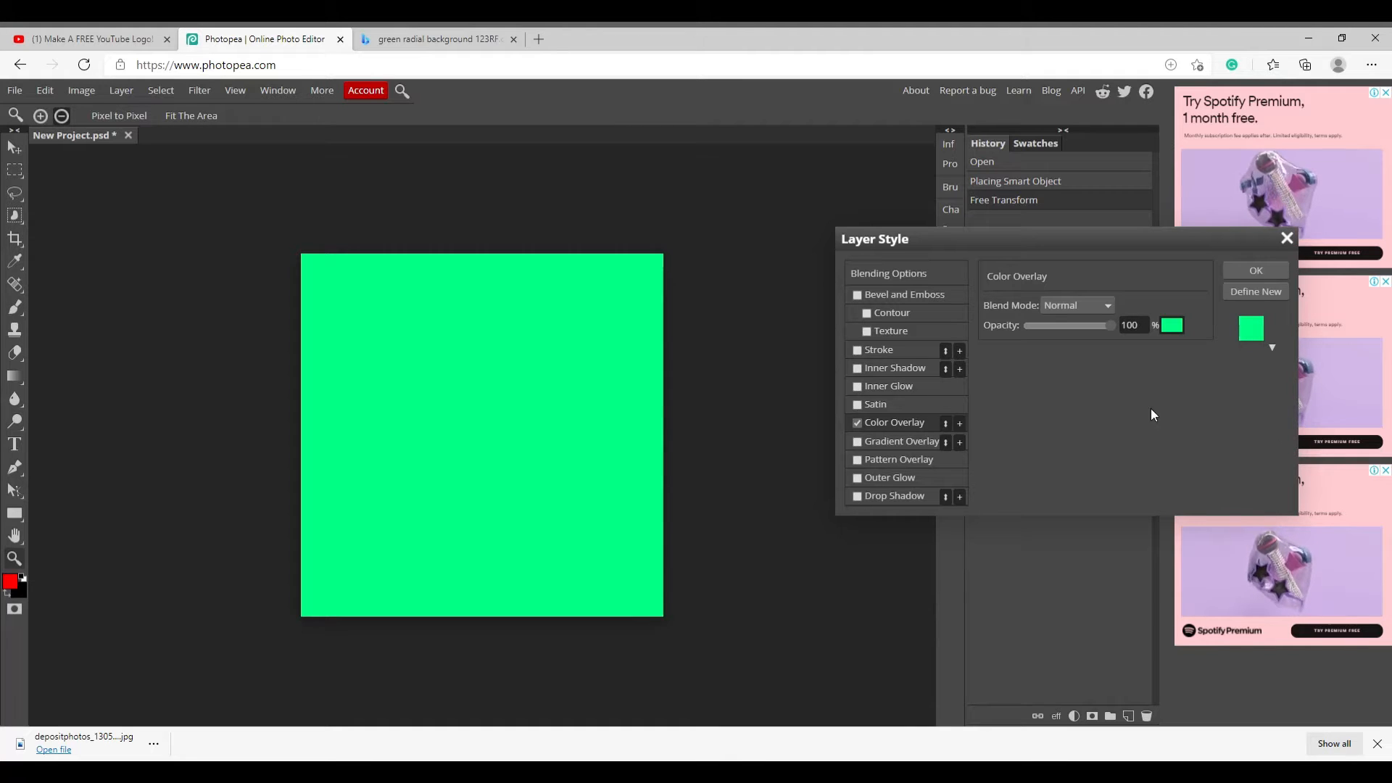
{"action": "mouse_move", "coordinate": [1107, 327]}
{"action": "left_mouse_down"}
{"action": "mouse_move", "coordinate": [1082, 333]}
{"action": "mouse_move", "coordinate": [1089, 344]}
{"action": "left_mouse_up"}
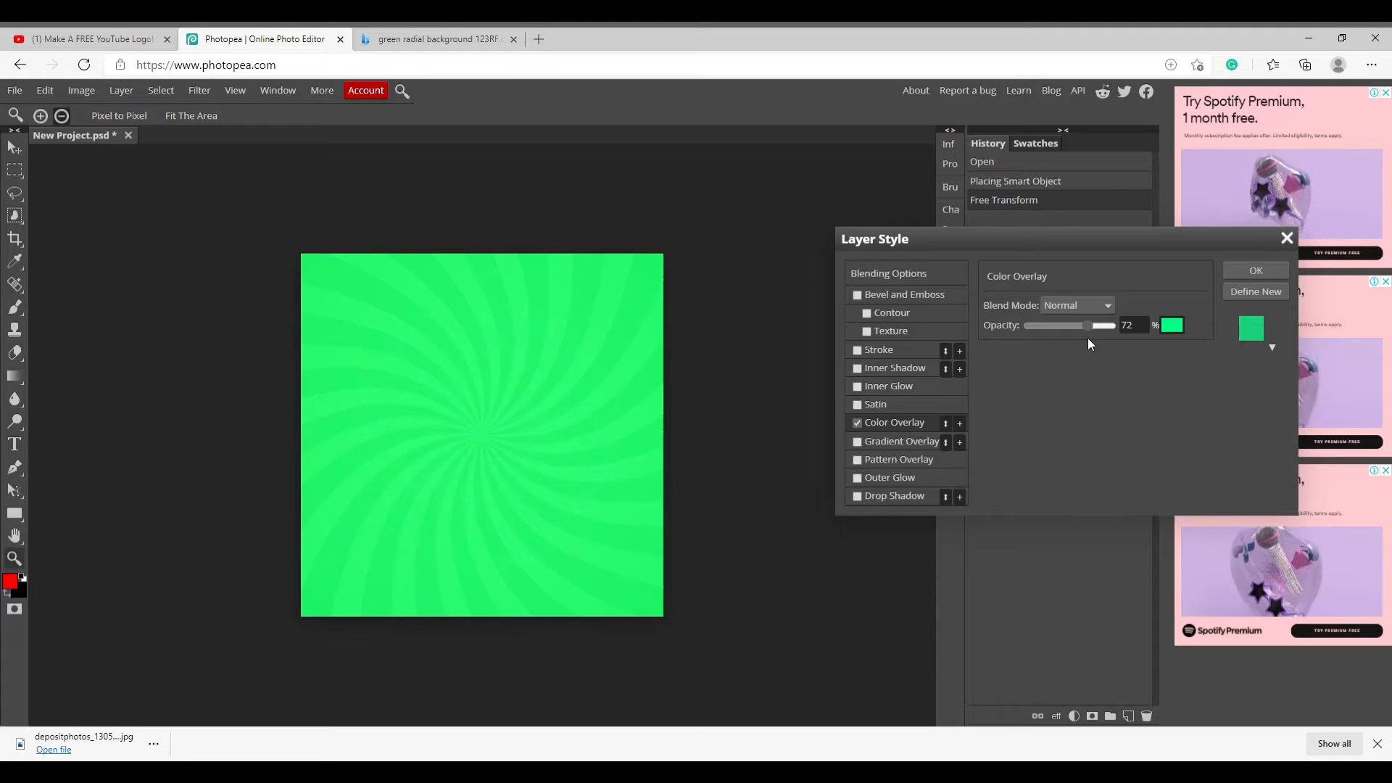
- Try red shades for the overlay and settle on the turquoise color 00ffcd
{"action": "left_click", "coordinate": [1172, 325]}
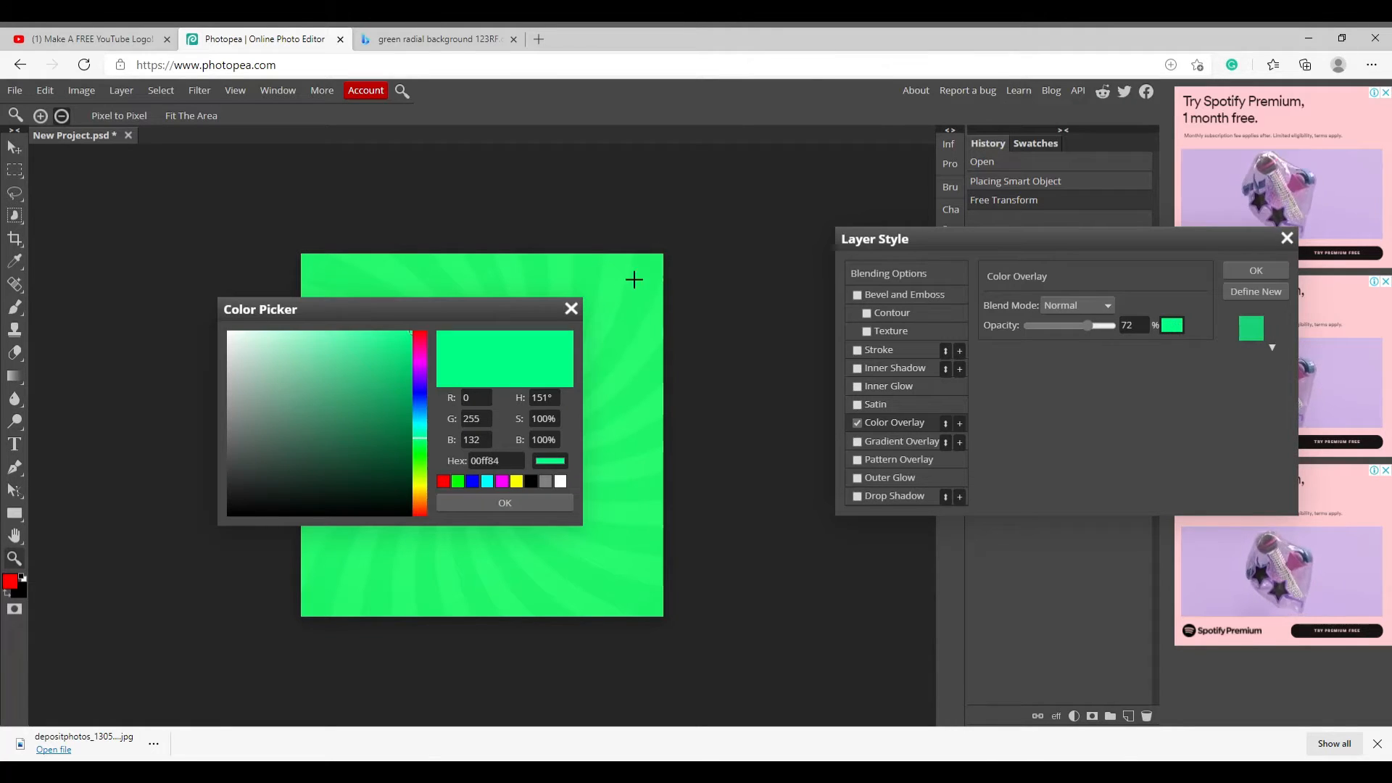
{"action": "left_click", "coordinate": [445, 482]}
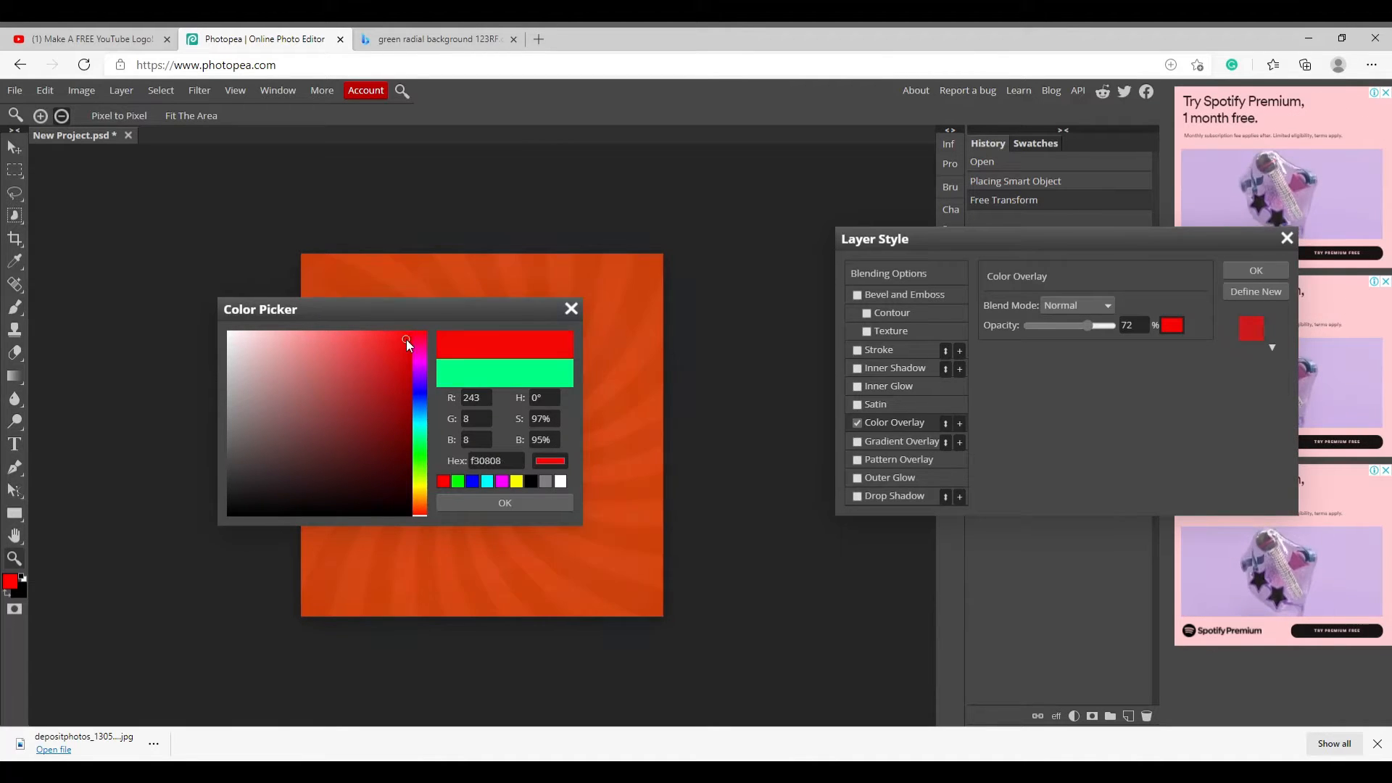
{"action": "mouse_move", "coordinate": [414, 339]}
{"action": "left_mouse_down"}
{"action": "mouse_move", "coordinate": [393, 354]}
{"action": "mouse_move", "coordinate": [417, 388]}
{"action": "mouse_move", "coordinate": [415, 425]}
{"action": "mouse_move", "coordinate": [436, 412]}
{"action": "mouse_move", "coordinate": [419, 410]}
{"action": "mouse_move", "coordinate": [580, 431]}
{"action": "mouse_move", "coordinate": [580, 443]}
{"action": "mouse_move", "coordinate": [686, 440]}
{"action": "left_mouse_up"}
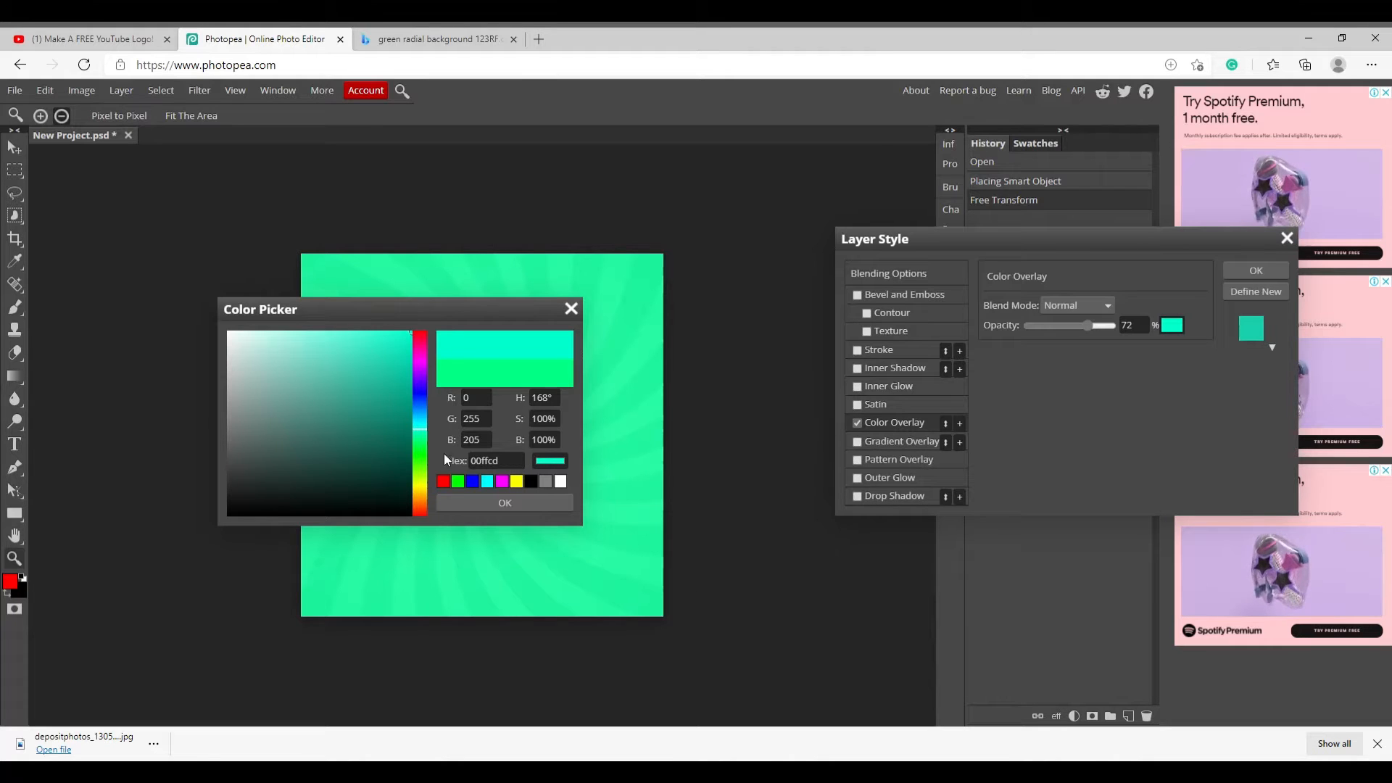
{"action": "left_click", "coordinate": [505, 503]}
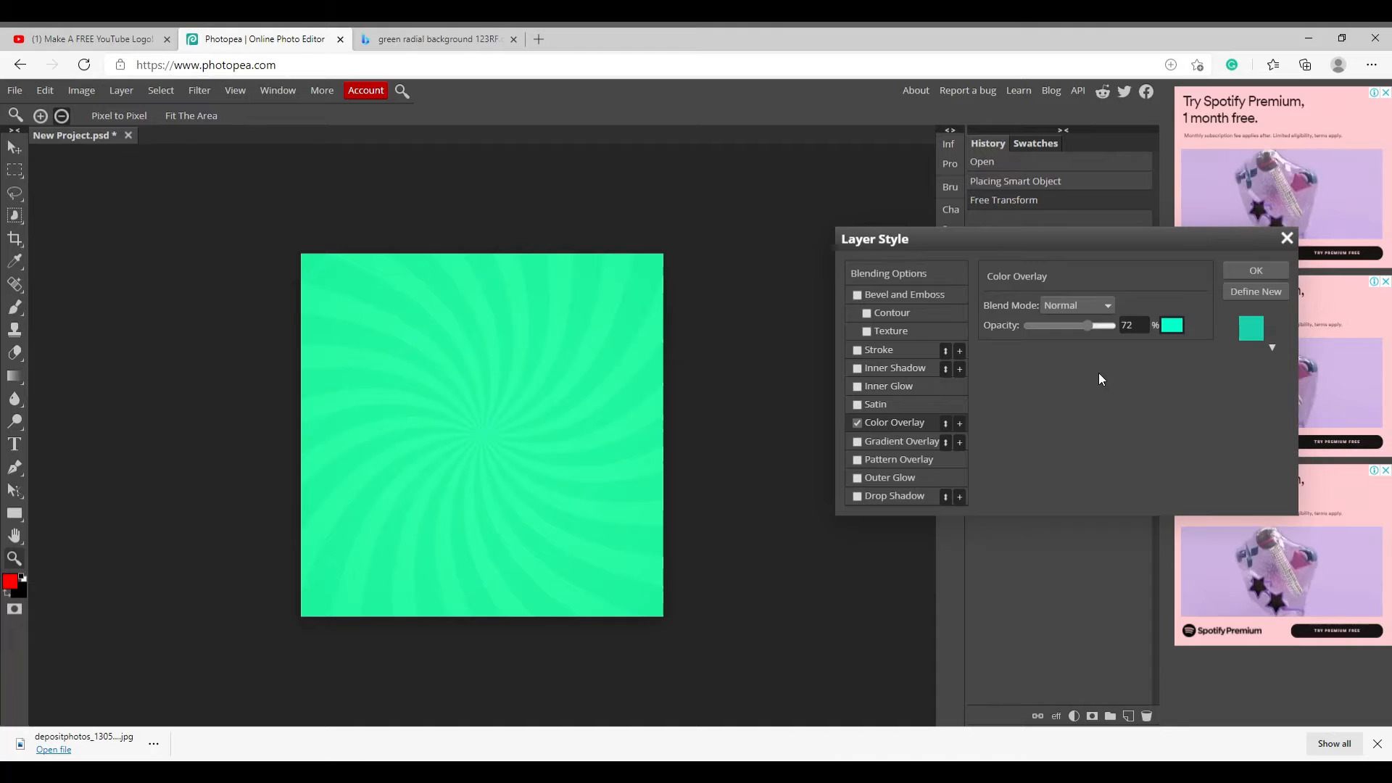
- Darken the overlay color to the deep green 00896e and confirm it
{"action": "left_click", "coordinate": [1254, 331]}
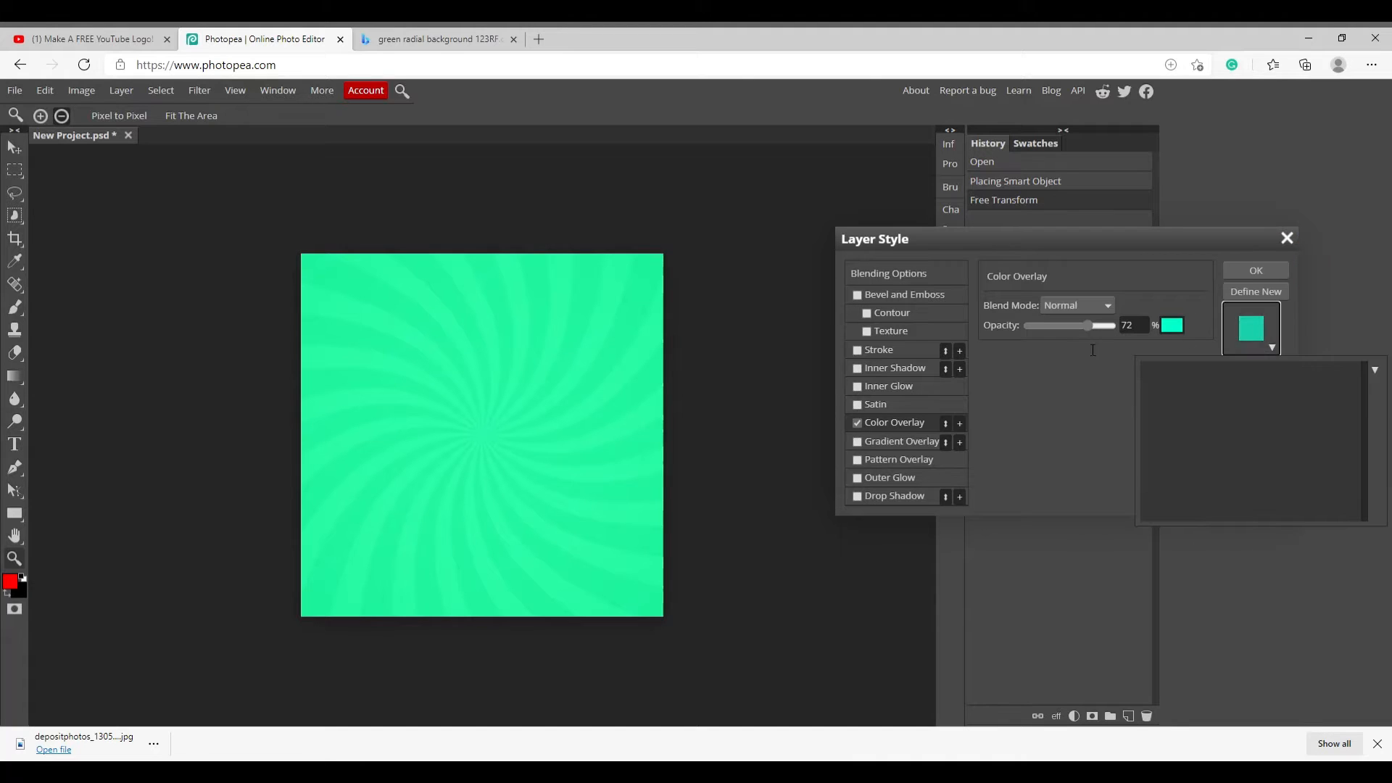
{"action": "left_click", "coordinate": [1095, 362]}
{"action": "left_click", "coordinate": [1170, 326]}
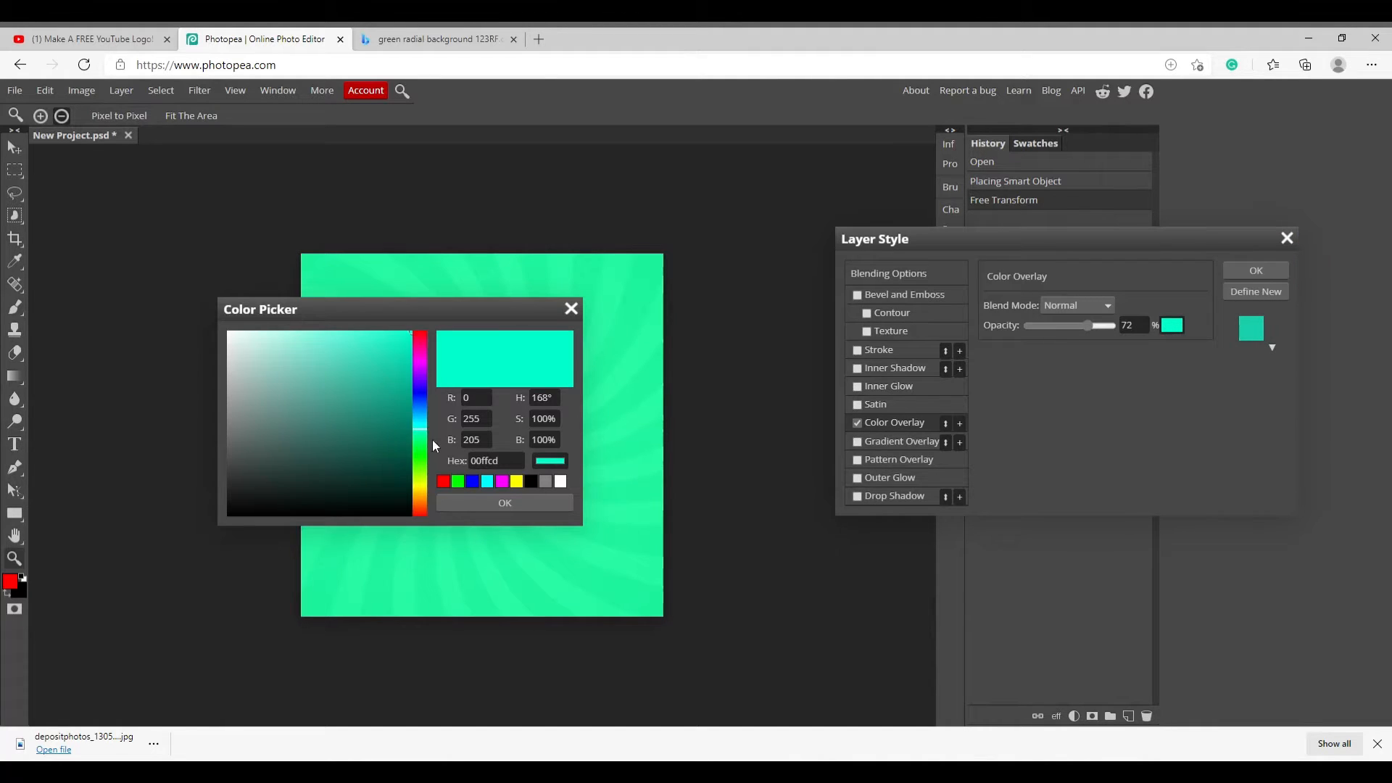
{"action": "mouse_move", "coordinate": [373, 446]}
{"action": "left_mouse_down"}
{"action": "mouse_move", "coordinate": [432, 321]}
{"action": "mouse_move", "coordinate": [446, 381]}
{"action": "mouse_move", "coordinate": [509, 422]}
{"action": "left_mouse_up"}
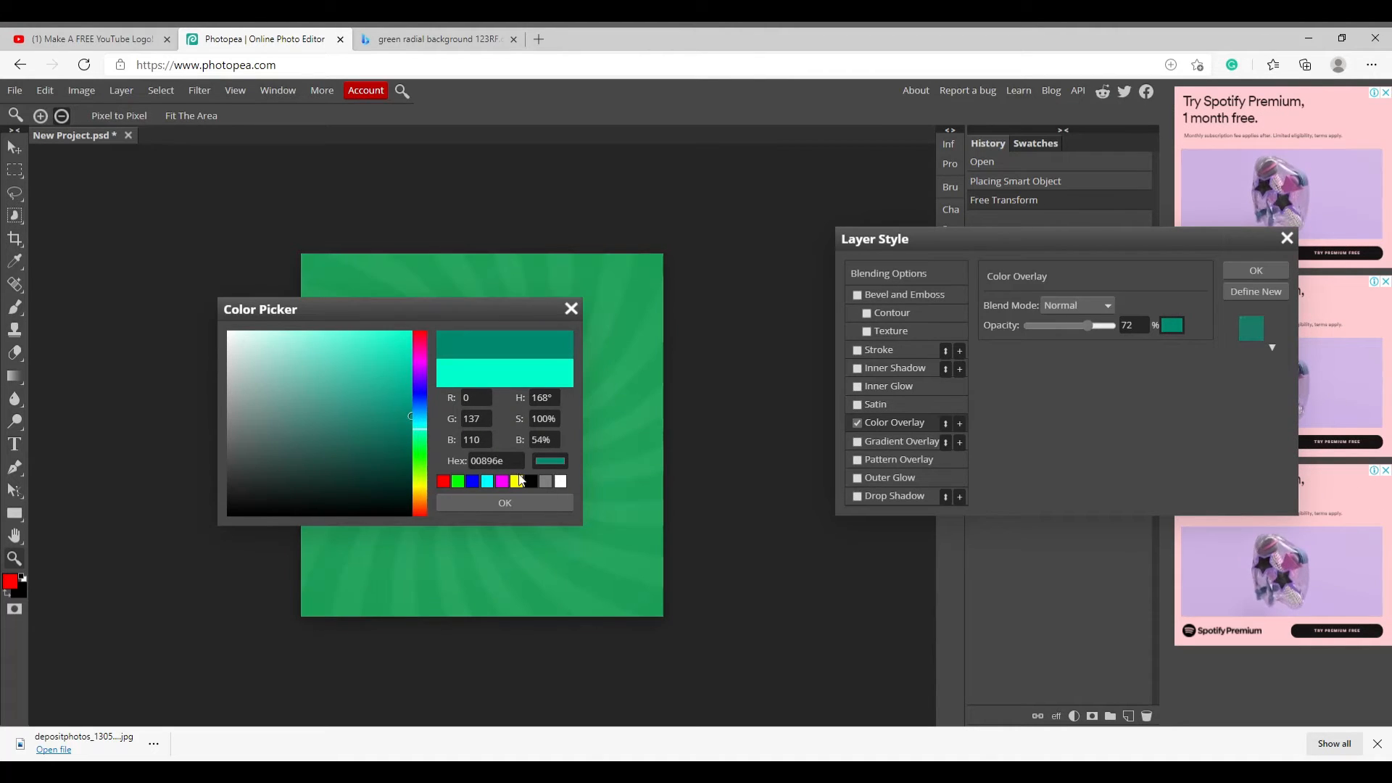
{"action": "left_click", "coordinate": [505, 502]}
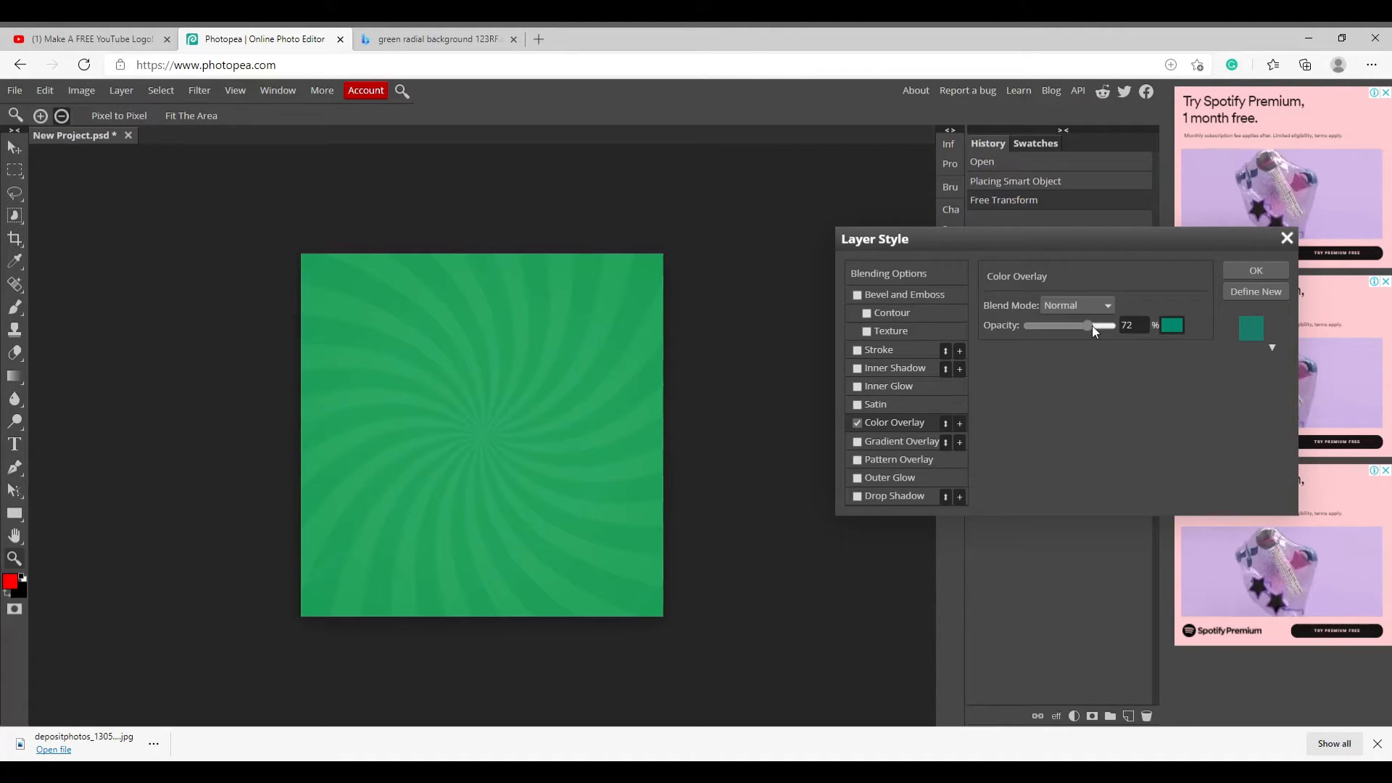
- Try the overlay opacity at 0% and 100%, and brighten the overlay color to 00ffcd
{"action": "left_click_drag", "start_coordinate": [1089, 326], "coordinate": [1015, 374]}
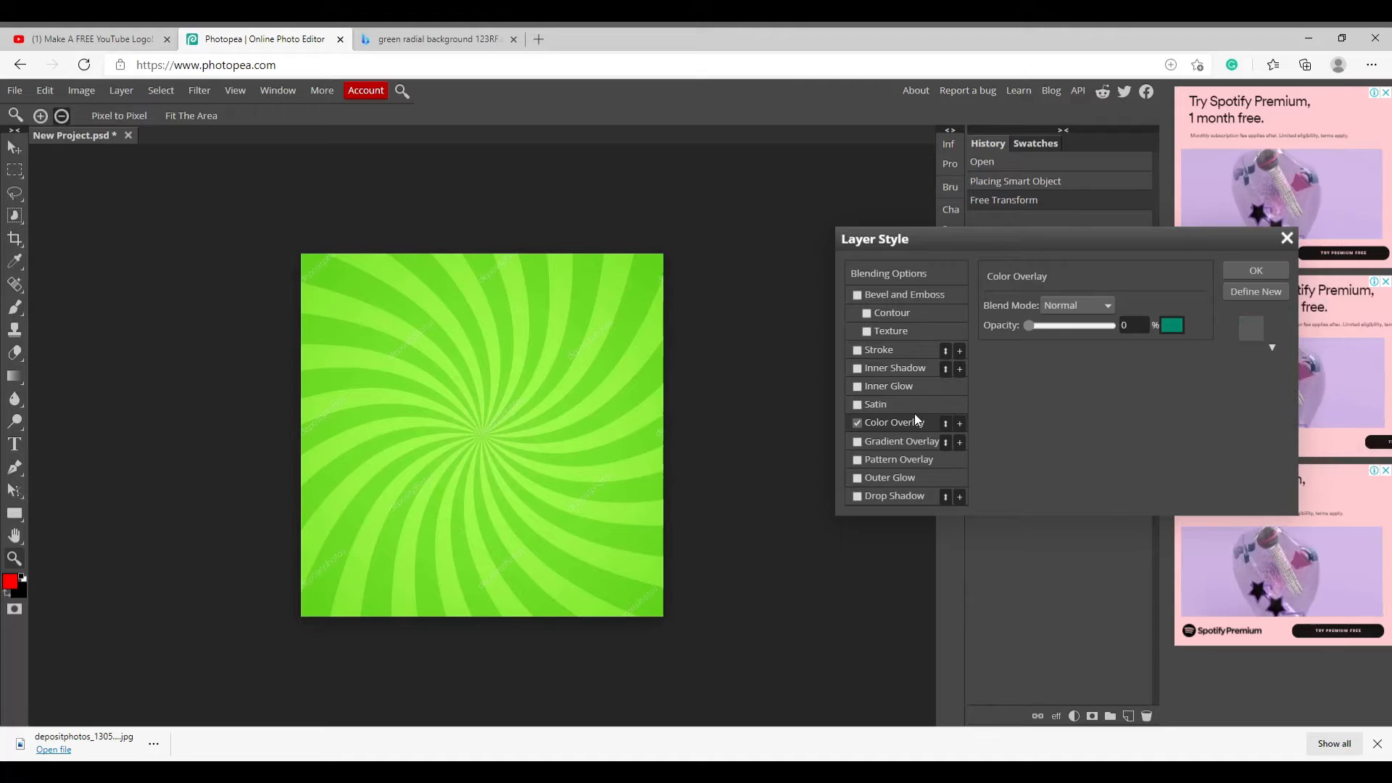
{"action": "left_click_drag", "start_coordinate": [1066, 324], "coordinate": [1145, 325]}
{"action": "left_click", "coordinate": [1173, 325]}
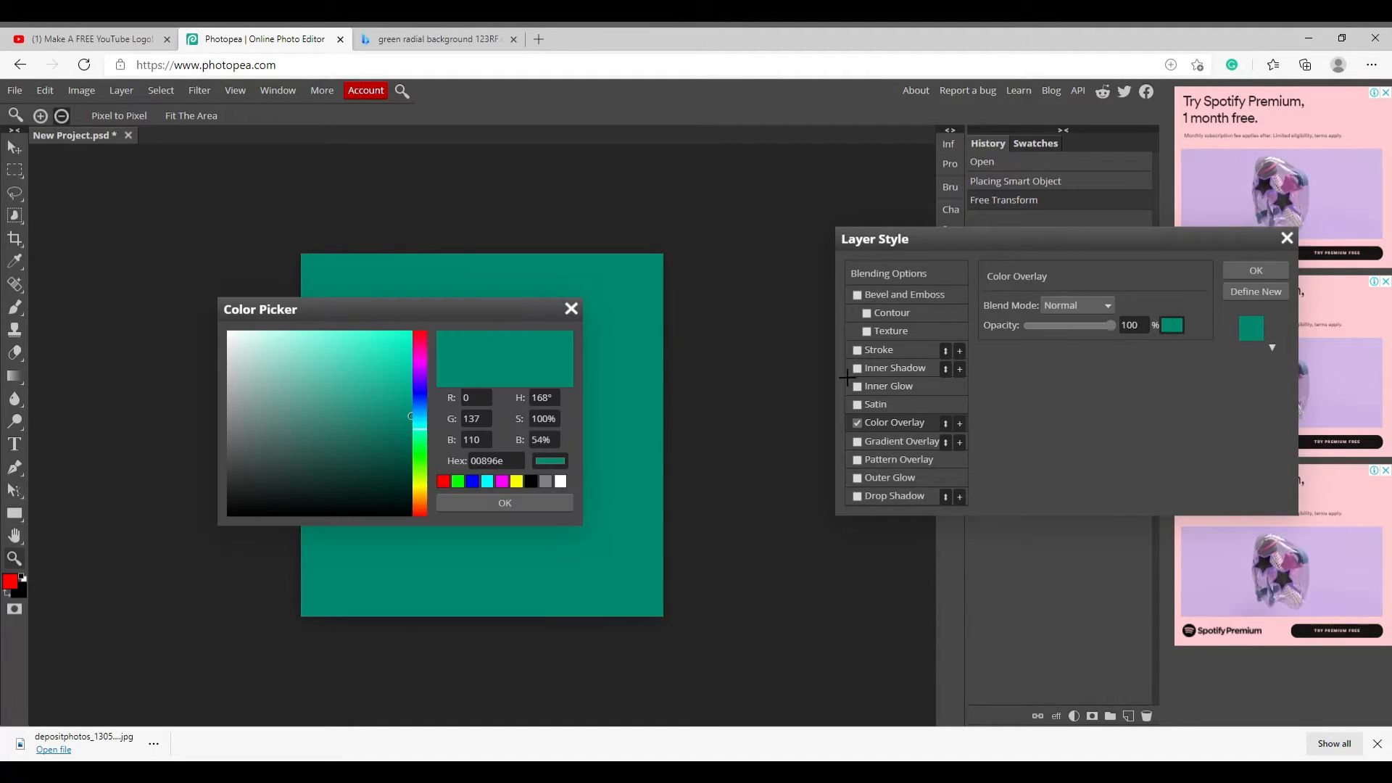
{"action": "left_click_drag", "start_coordinate": [404, 389], "coordinate": [411, 332]}
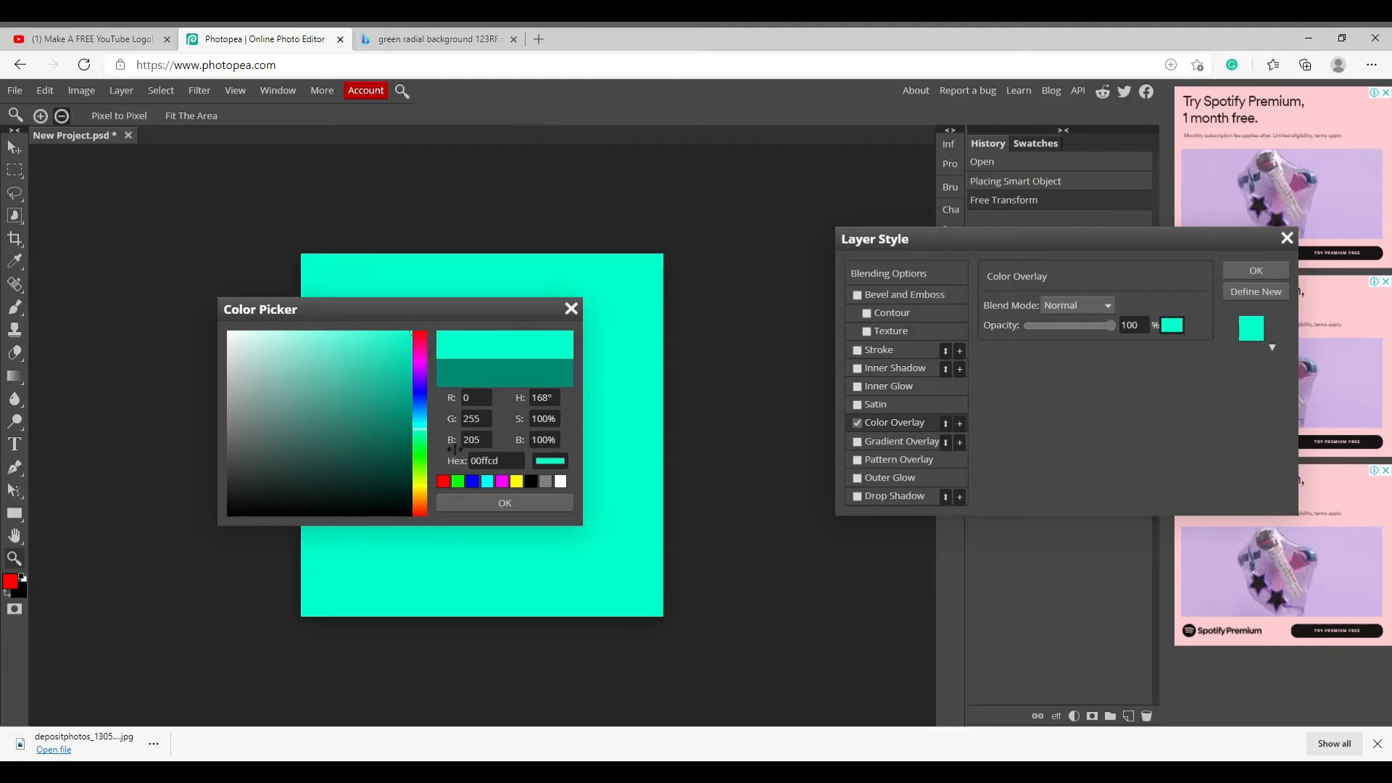
{"action": "left_click", "coordinate": [539, 500]}
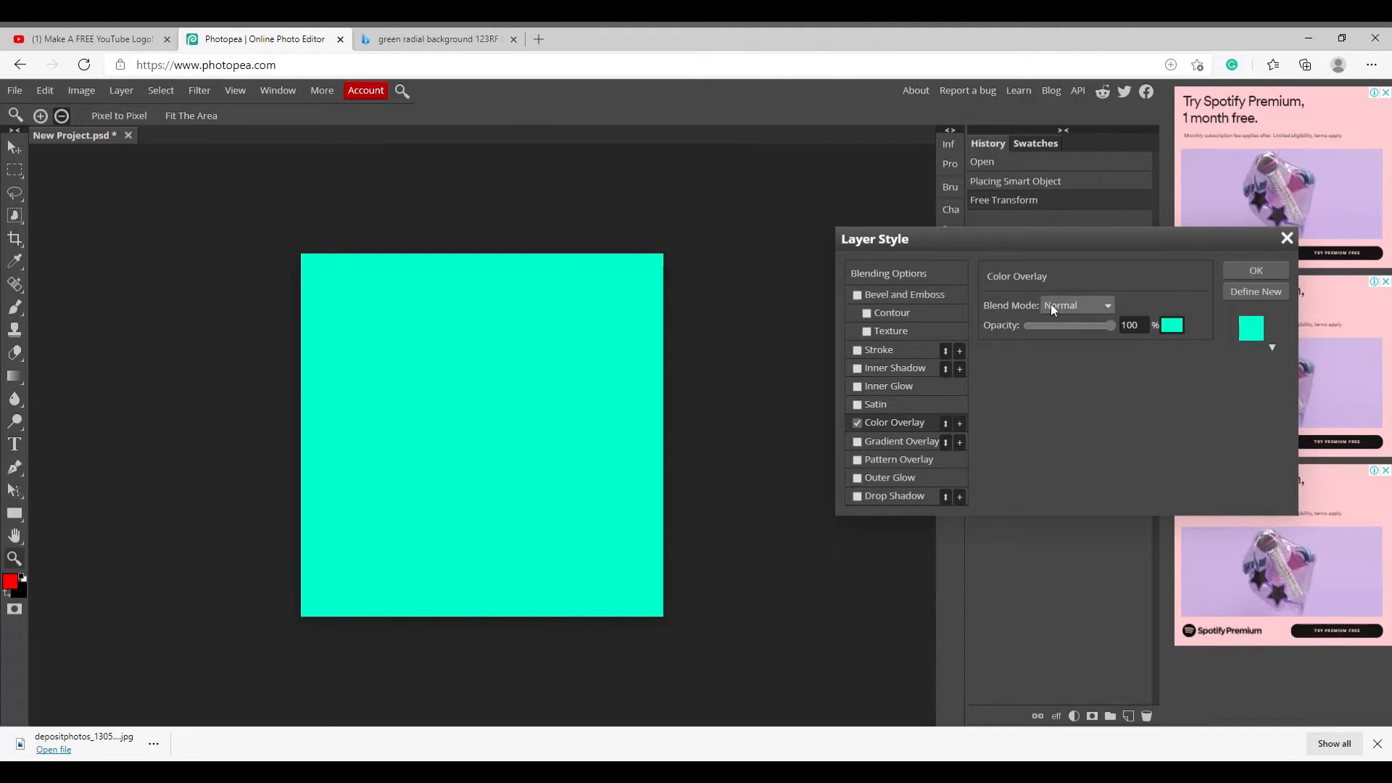
- Lower the overlay opacity to 66%, keep the current color, and briefly compare with the YouTube tutorial
{"action": "left_click_drag", "start_coordinate": [1109, 326], "coordinate": [1082, 324]}
{"action": "left_click", "coordinate": [1175, 326]}
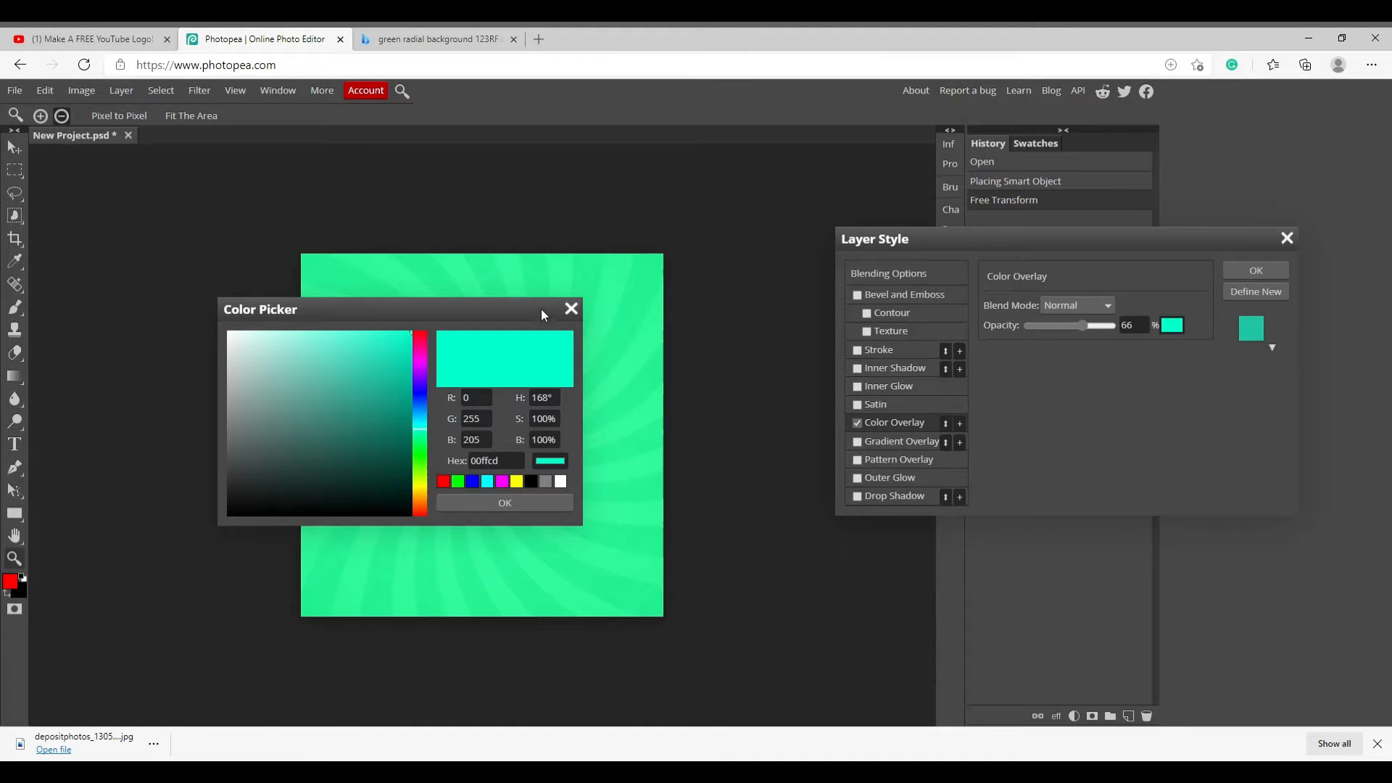
{"action": "left_click", "coordinate": [571, 308]}
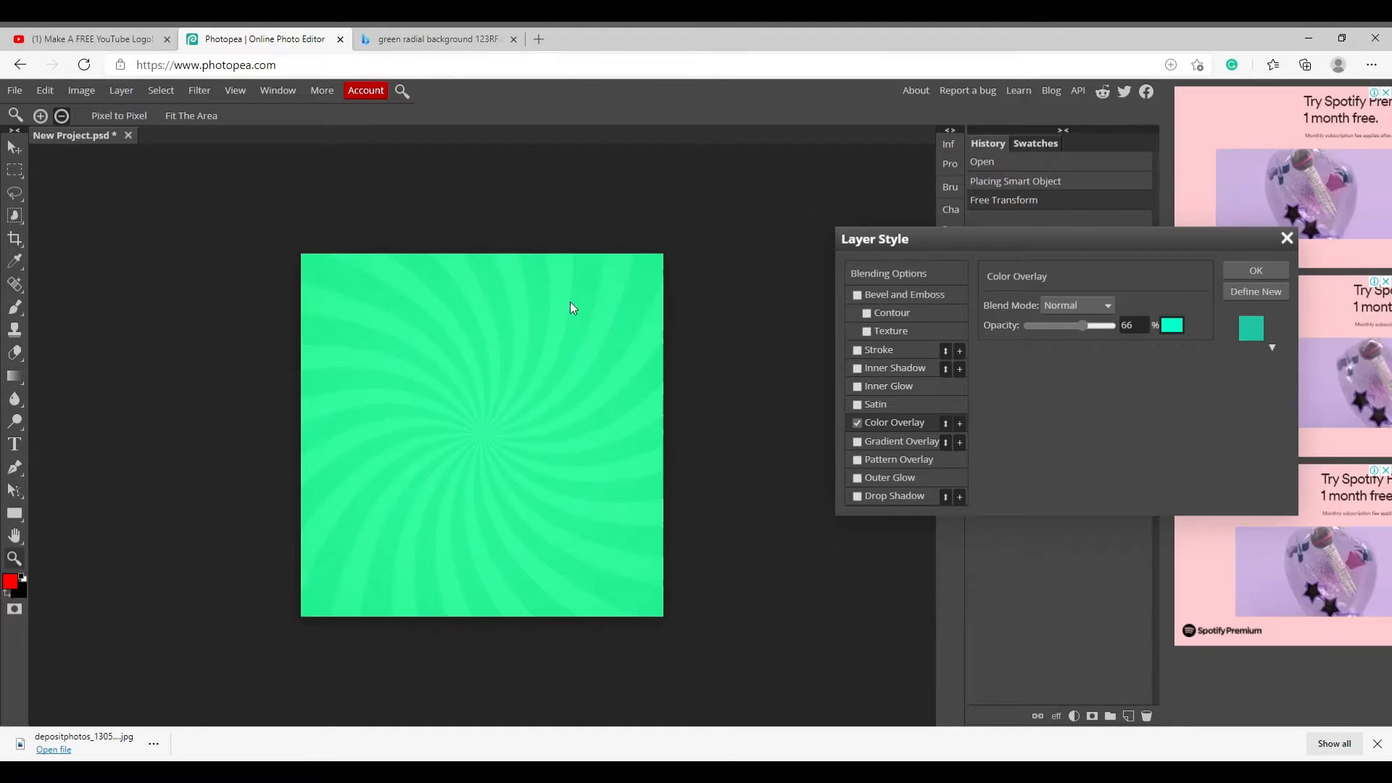
{"action": "left_click", "coordinate": [99, 37]}
{"action": "left_click", "coordinate": [314, 32]}
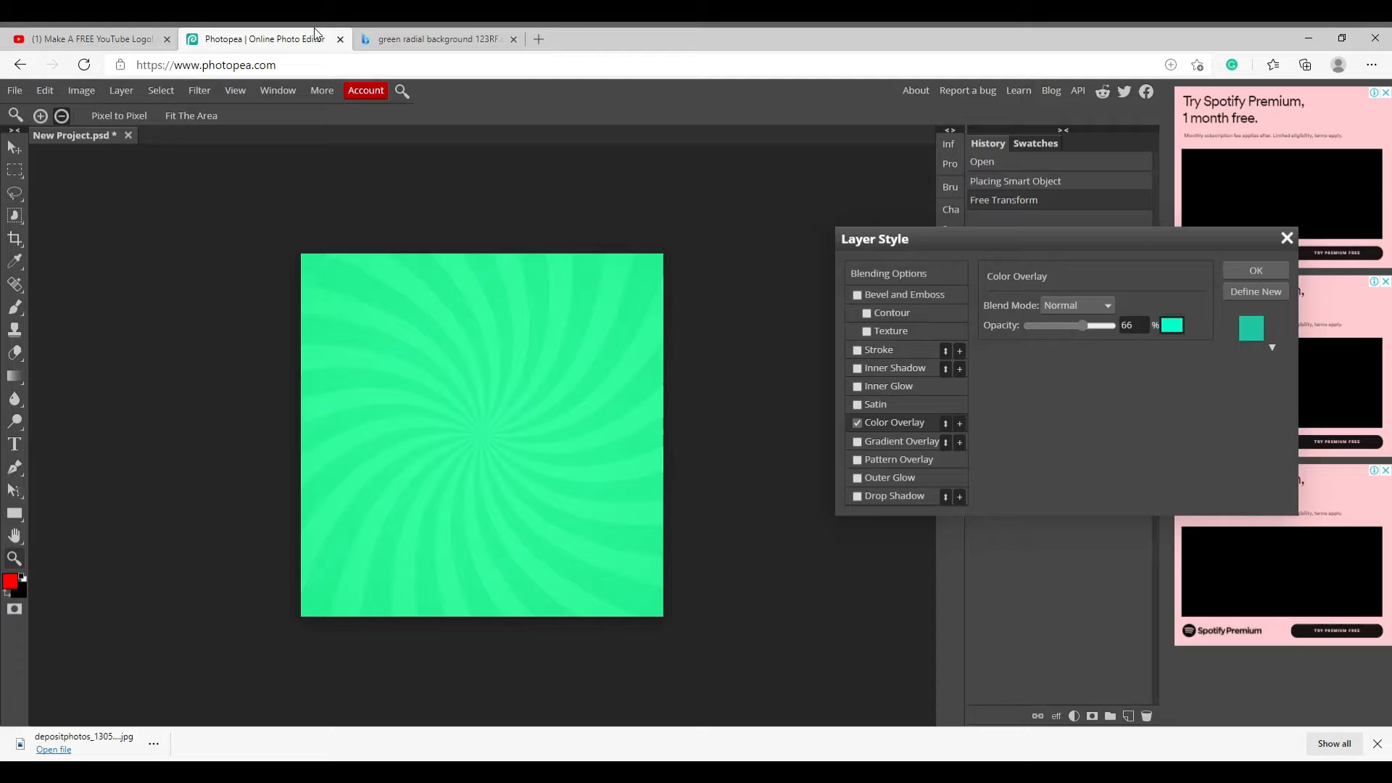
- Change the Color Overlay color to the orange-yellow ffb500 and confirm it
{"action": "left_click", "coordinate": [1171, 326]}
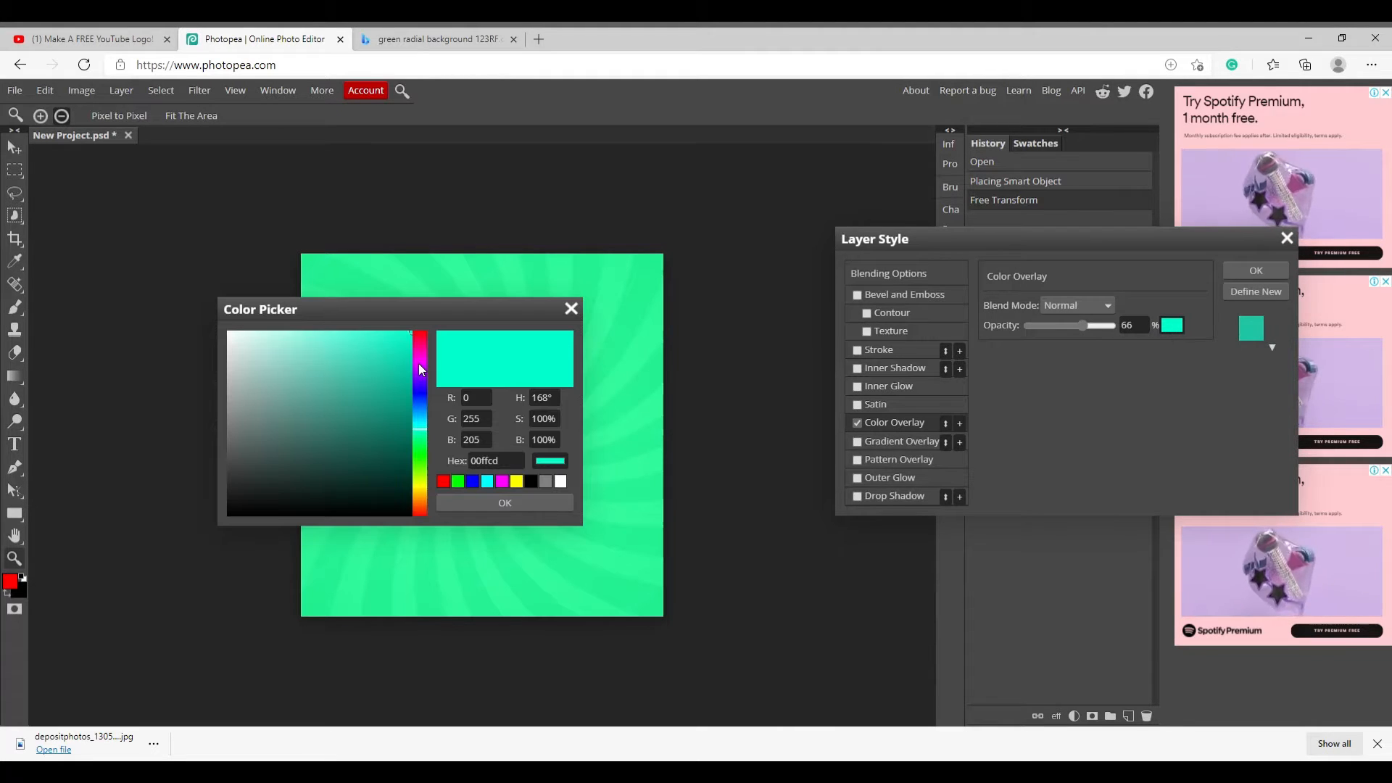
{"action": "left_click_drag", "start_coordinate": [422, 501], "coordinate": [481, 591]}
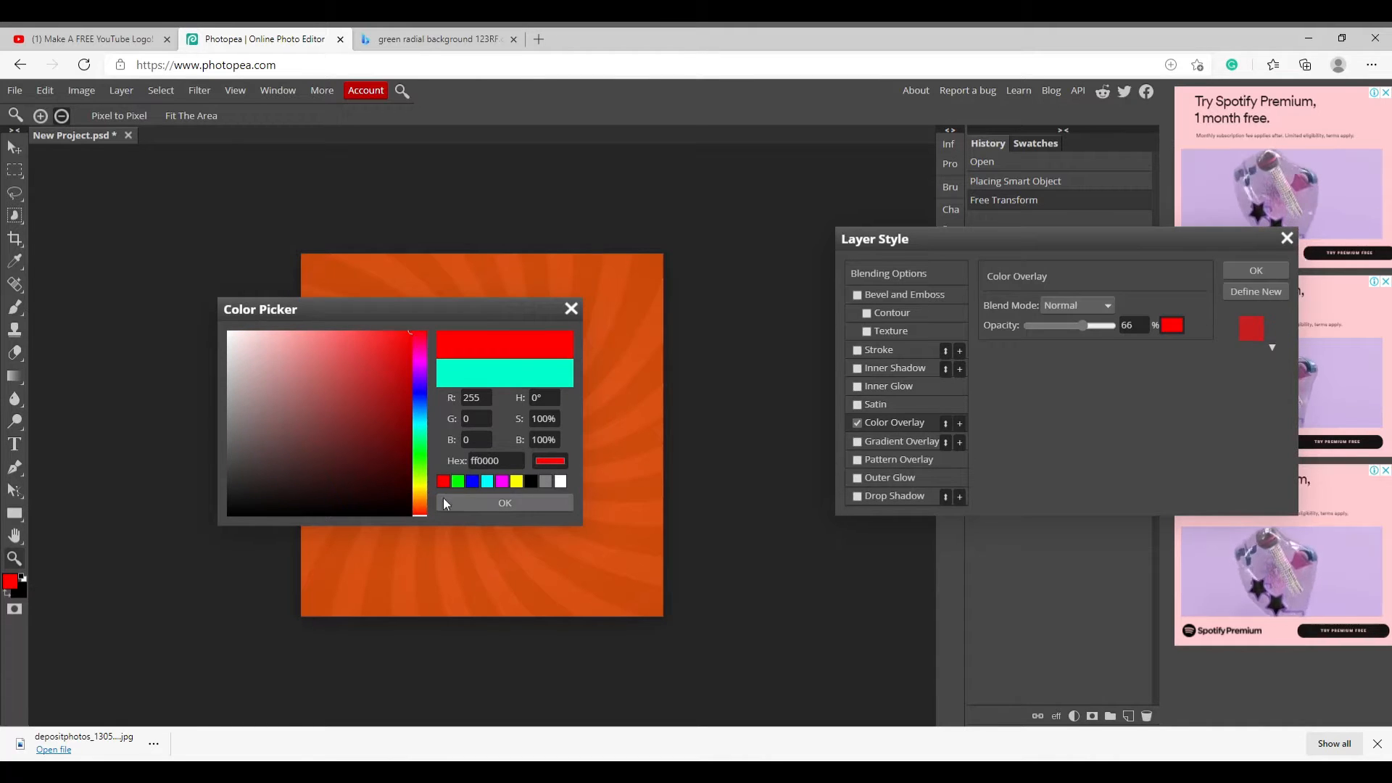
{"action": "left_click_drag", "start_coordinate": [425, 508], "coordinate": [528, 494]}
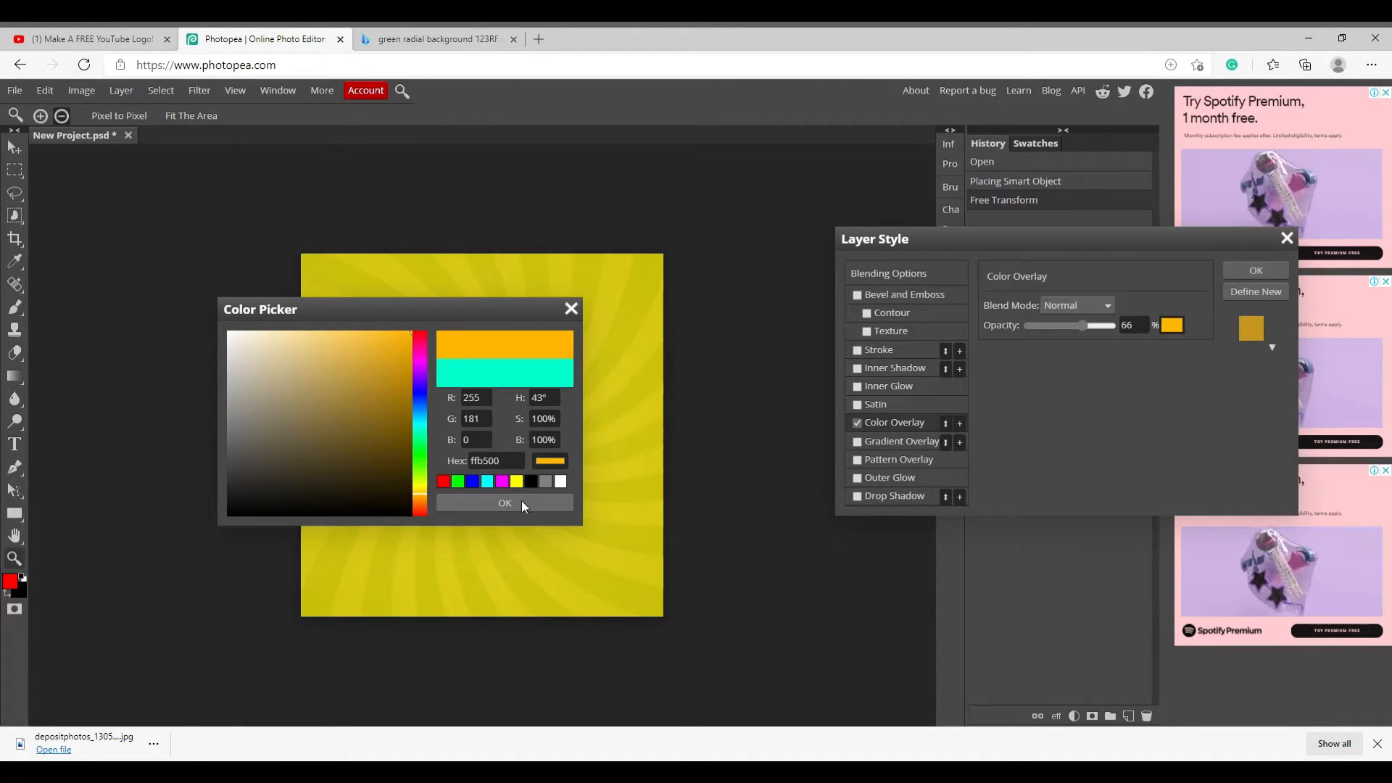
{"action": "left_click", "coordinate": [521, 500]}
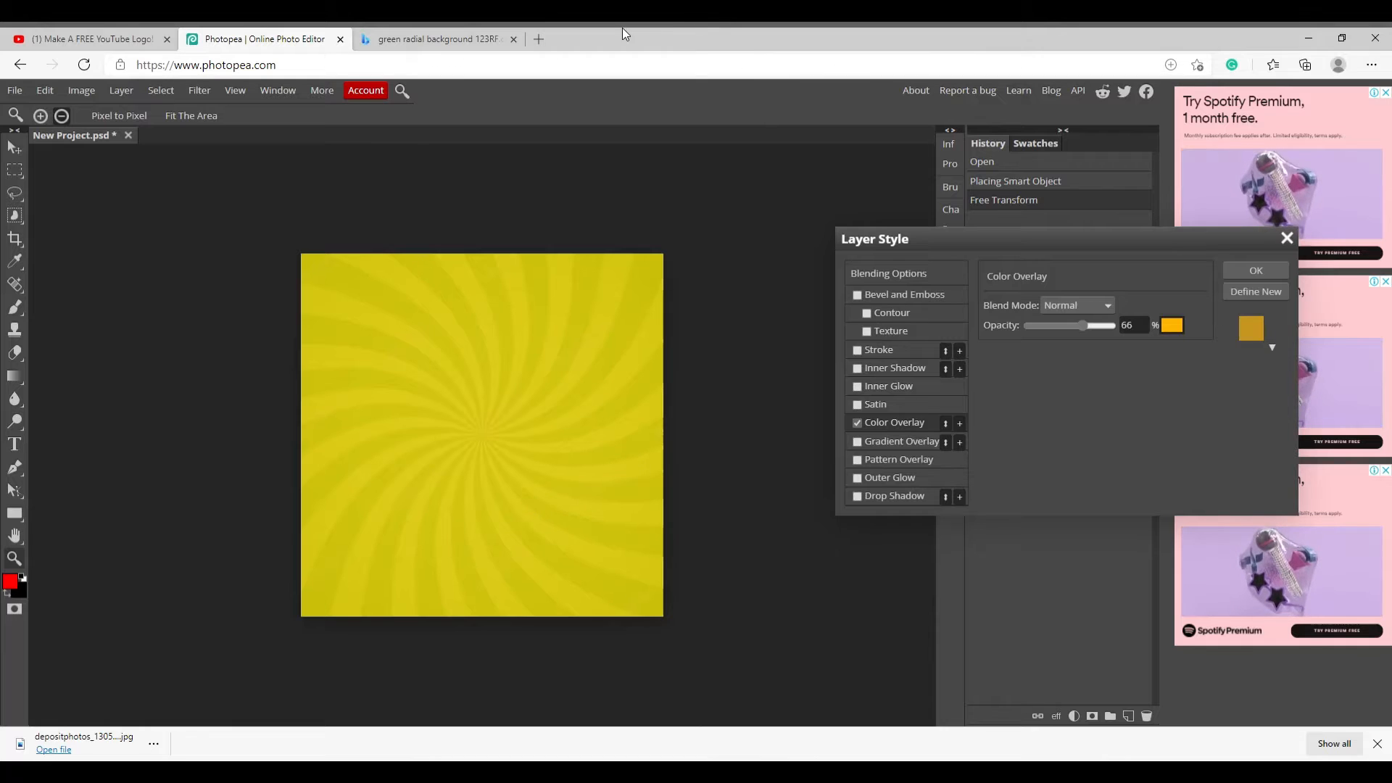
- Check the tutorial's overlay opacity on YouTube, return to Photopea, and raise the Color Overlay opacity to 78%
{"action": "left_click", "coordinate": [70, 34]}
{"action": "left_click", "coordinate": [363, 226]}
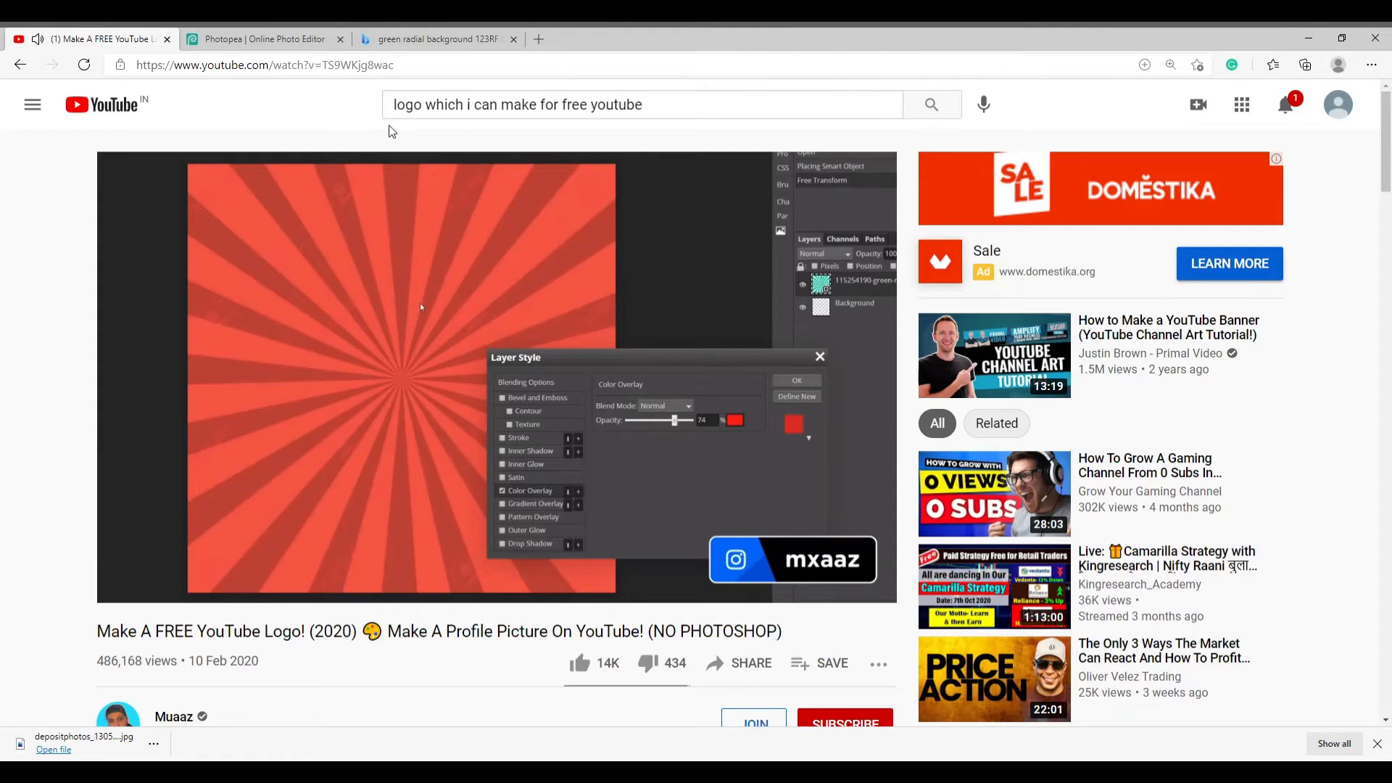
{"action": "left_click", "coordinate": [376, 224]}
{"action": "left_click", "coordinate": [304, 39]}
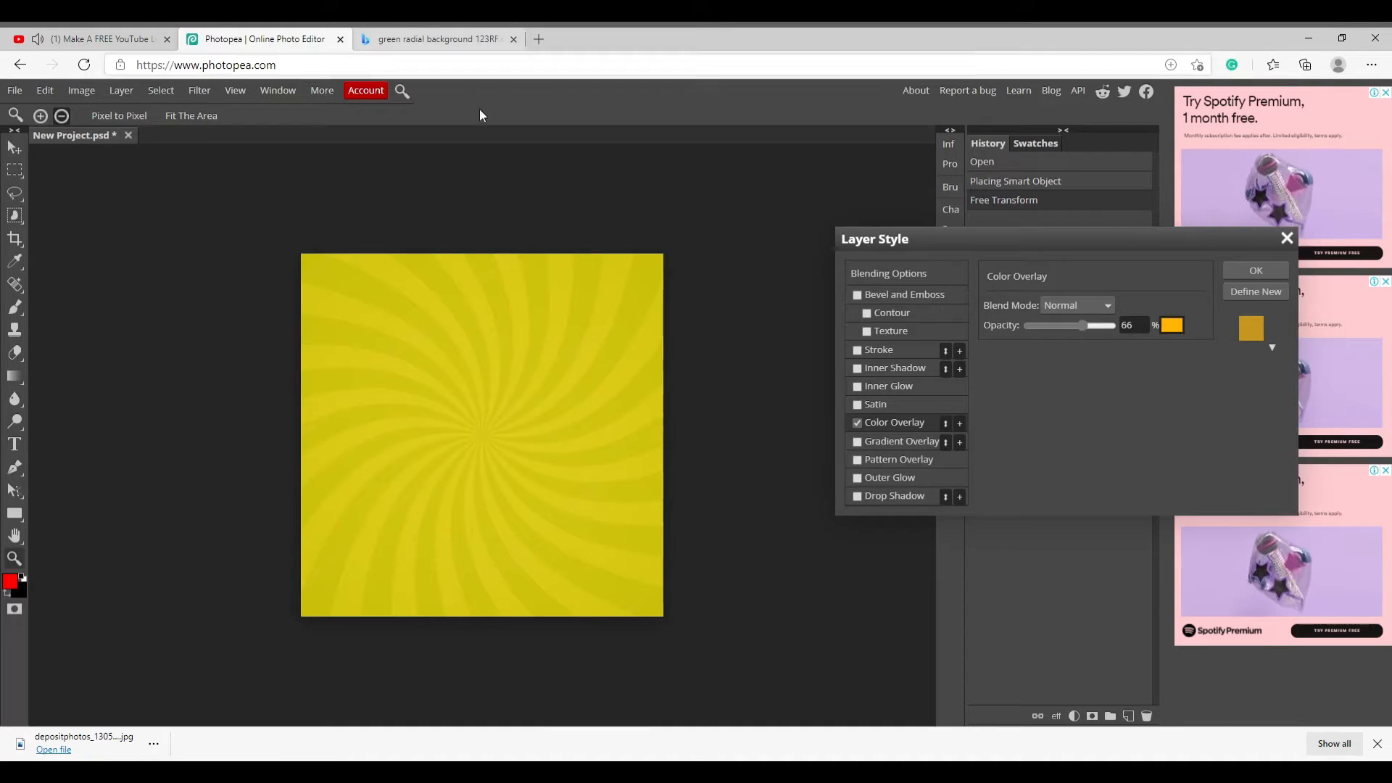
{"action": "left_click_drag", "start_coordinate": [1077, 328], "coordinate": [1092, 324]}
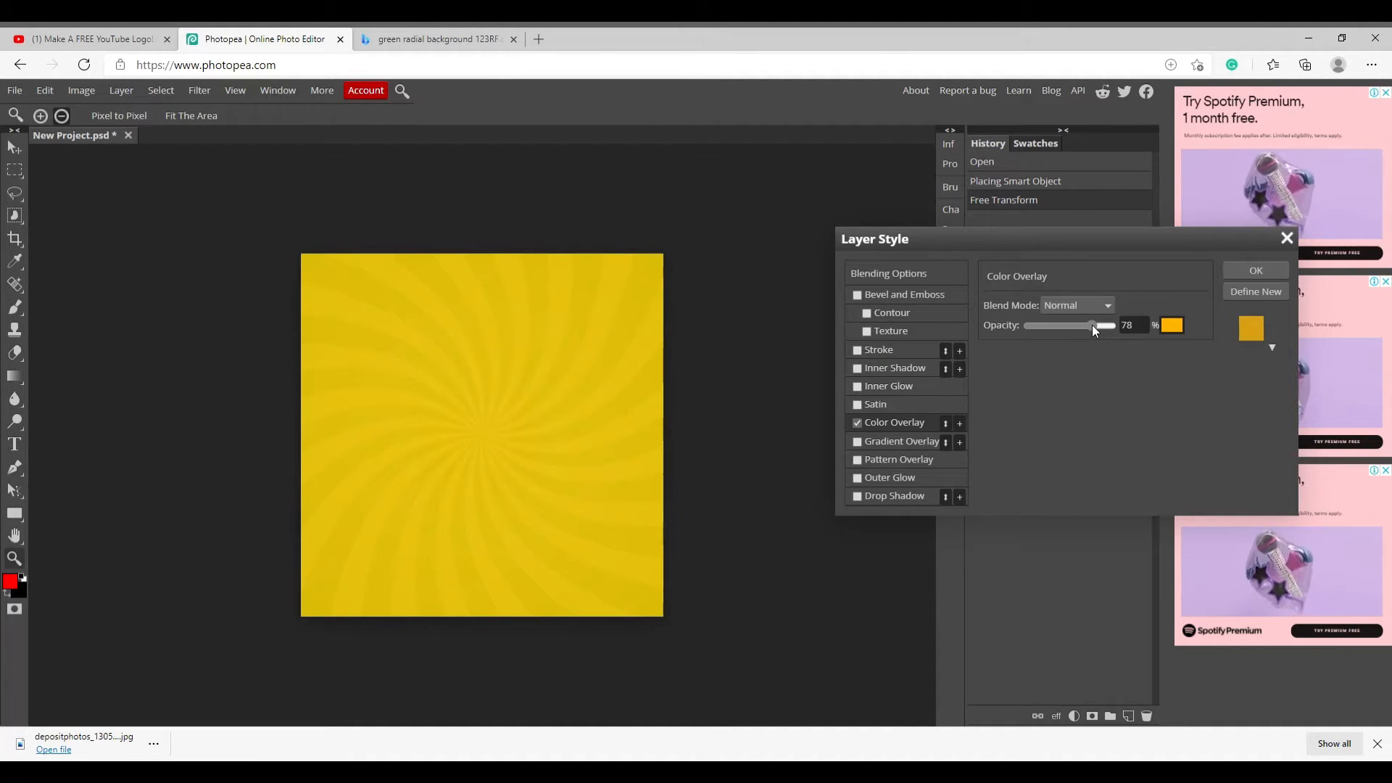
- Play the YouTube tutorial to see its Gaussian Blur filter step, pause it, and return to Photopea
{"action": "left_click", "coordinate": [433, 36]}
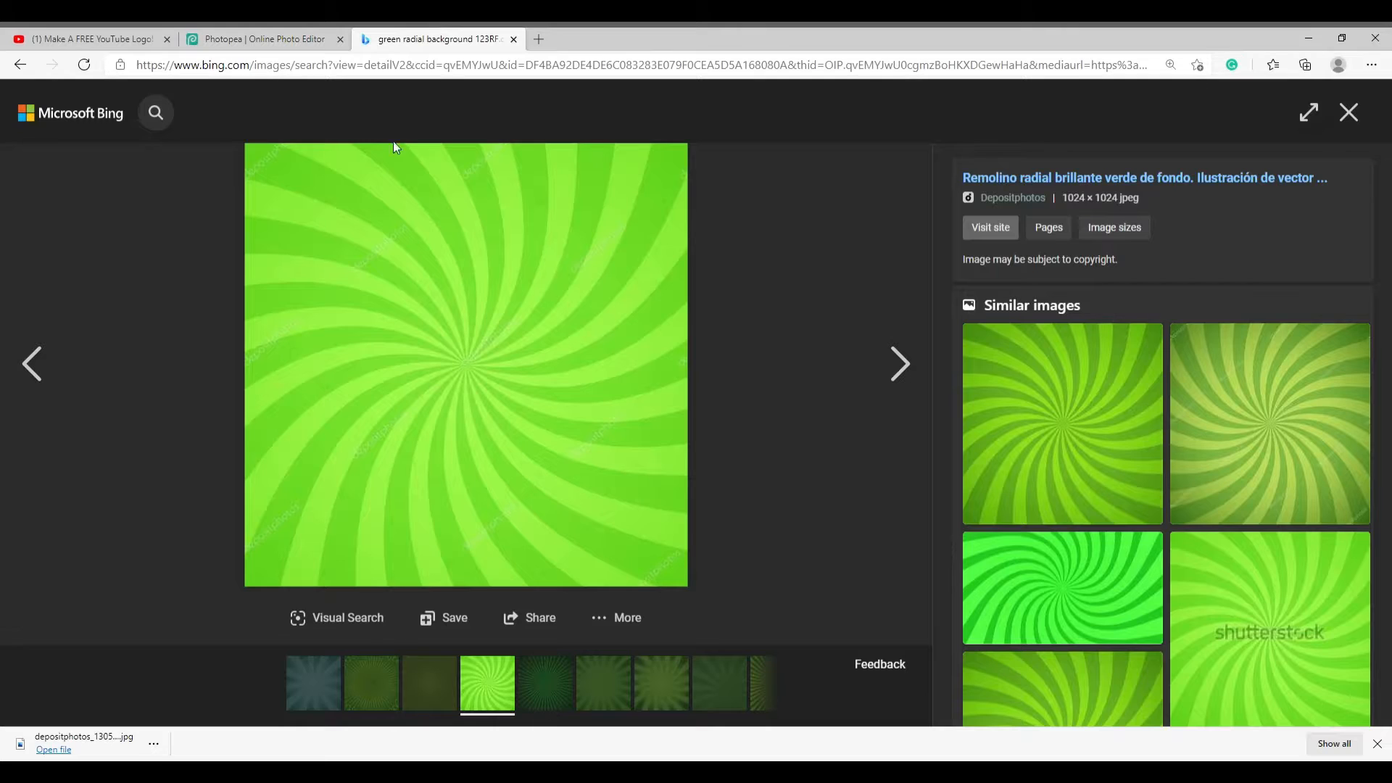
{"action": "left_click", "coordinate": [109, 31]}
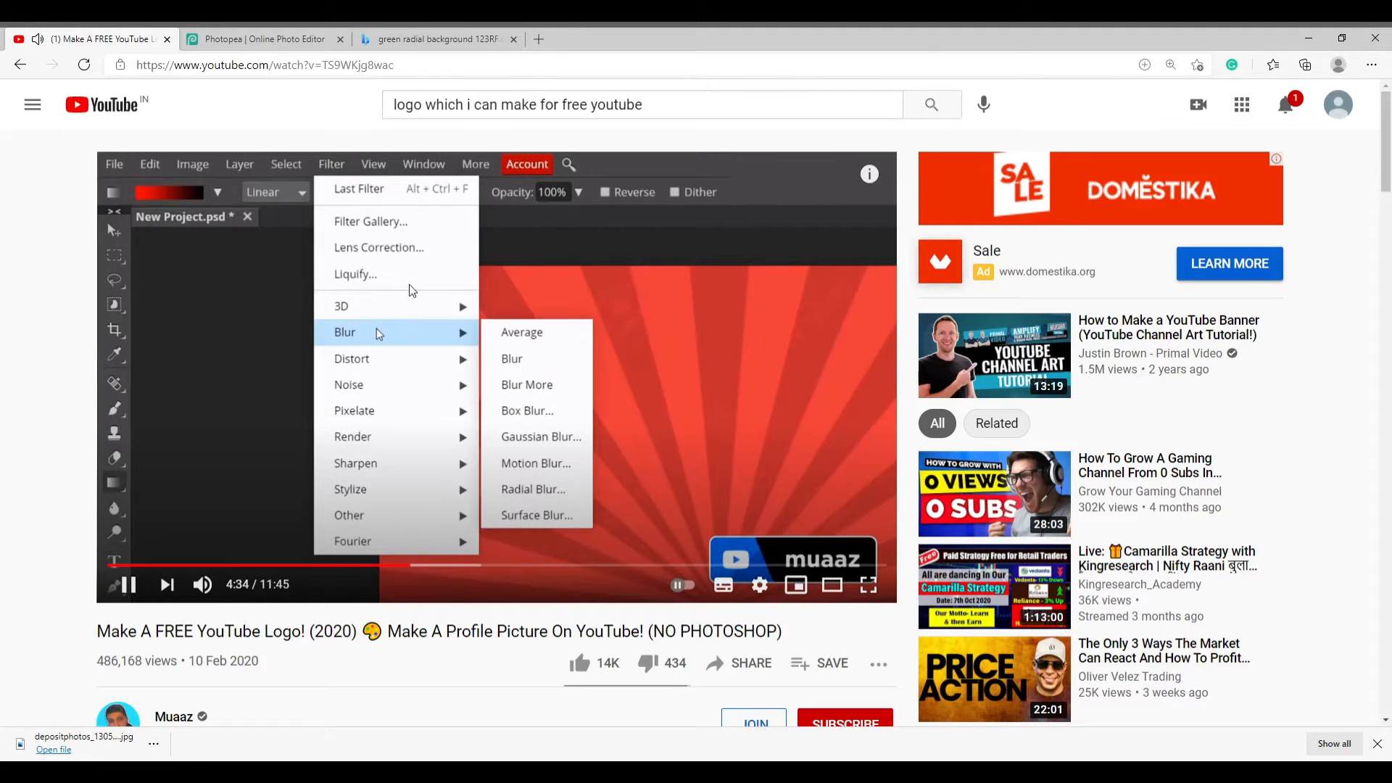
{"action": "left_click", "coordinate": [473, 319]}
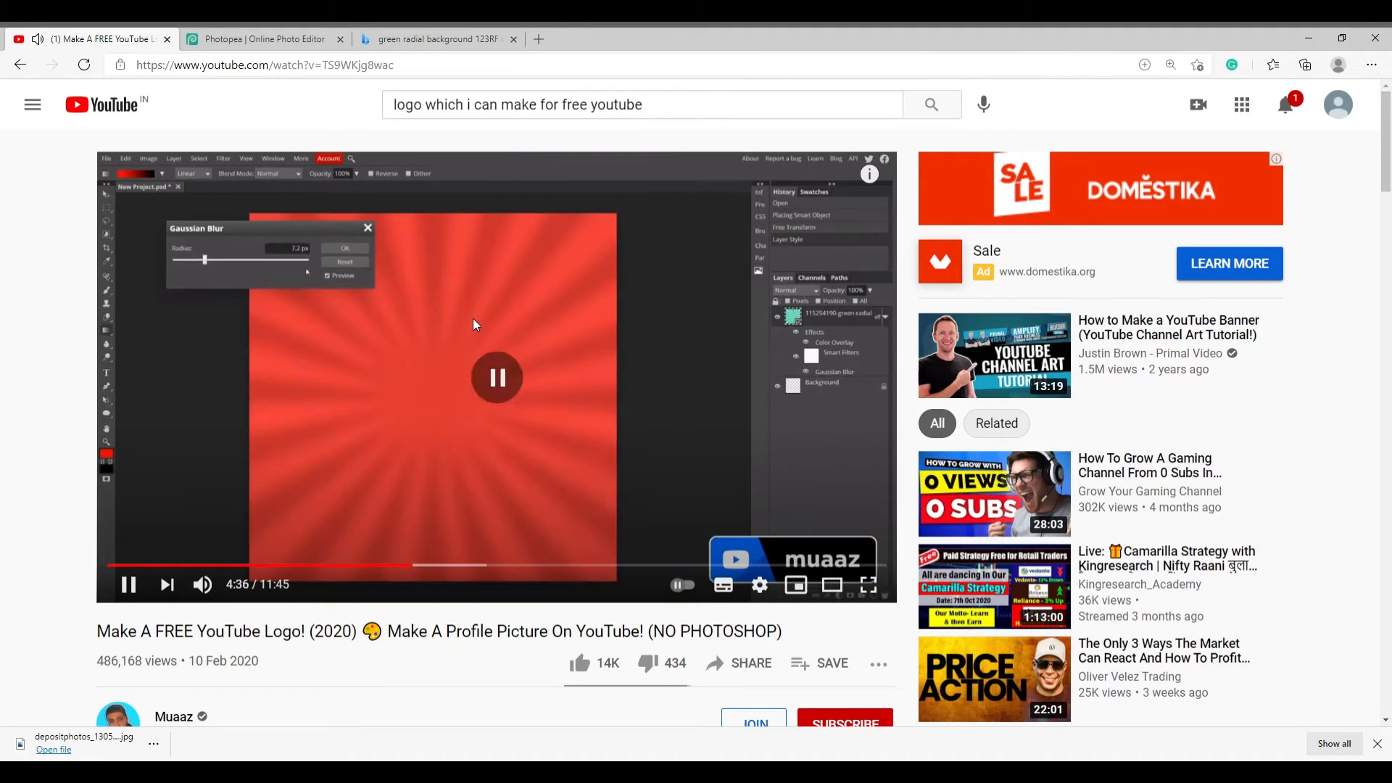
{"action": "left_click", "coordinate": [255, 29]}
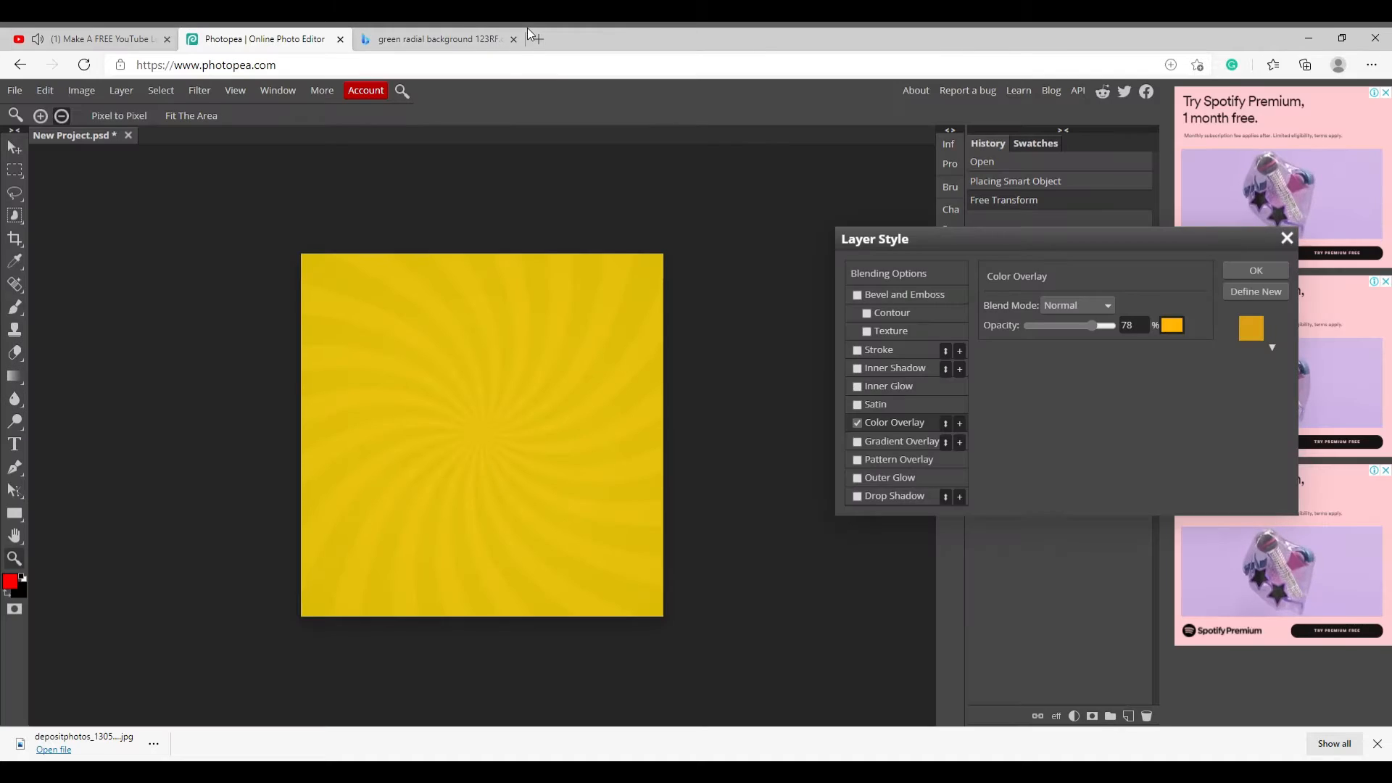
{"action": "left_click", "coordinate": [439, 32]}
{"action": "left_click", "coordinate": [87, 38]}
{"action": "left_click", "coordinate": [247, 38]}
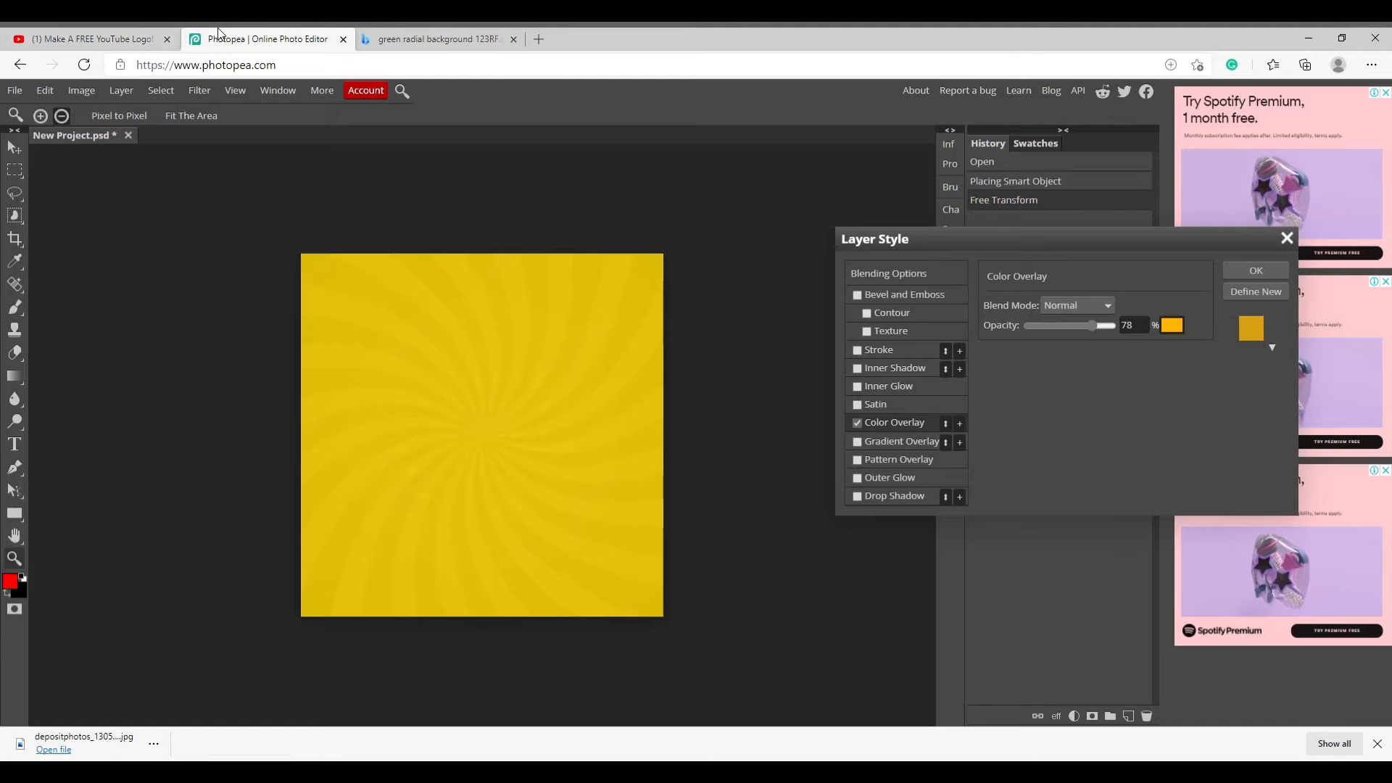
- Try to apply a Gaussian Blur to the radial background while the Layer Style dialog is still open
{"action": "left_click", "coordinate": [200, 90]}
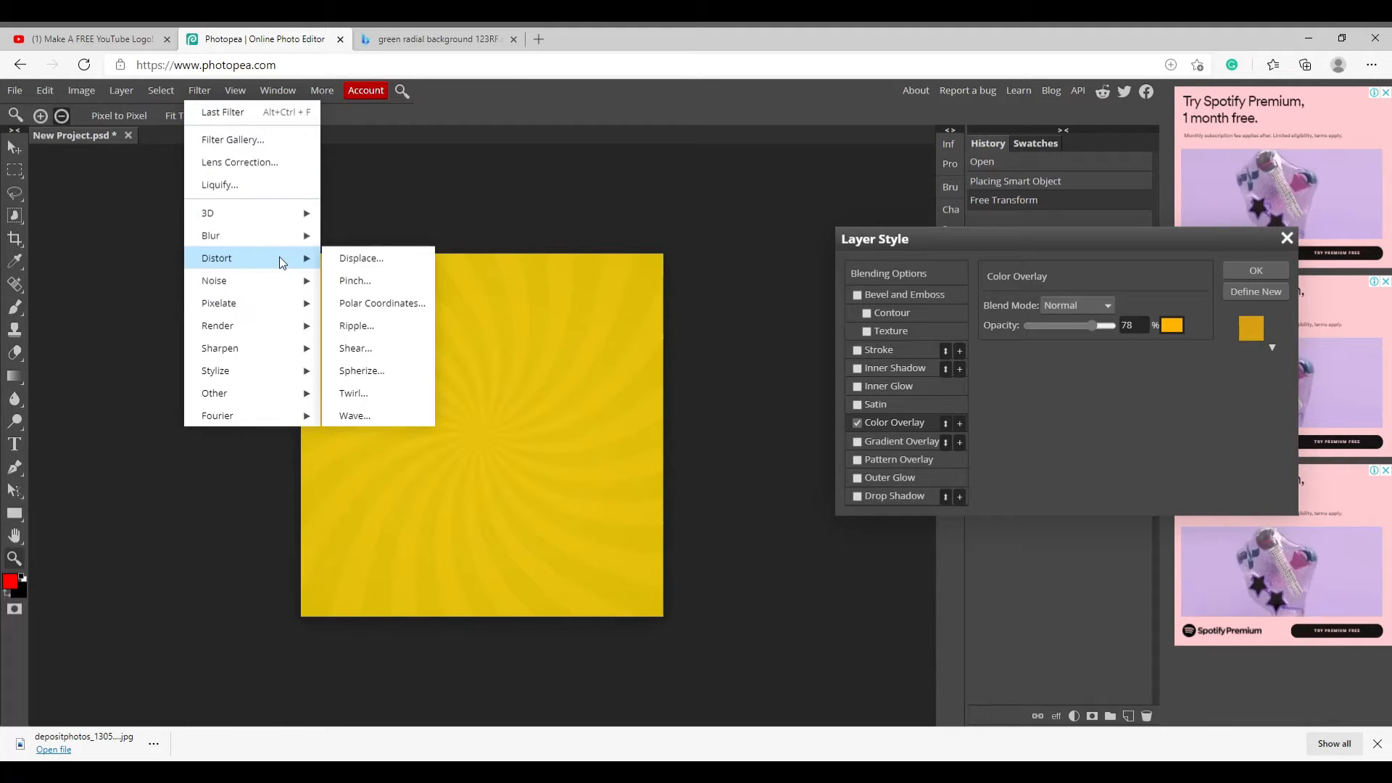
{"action": "mouse_move", "coordinate": [293, 238]}
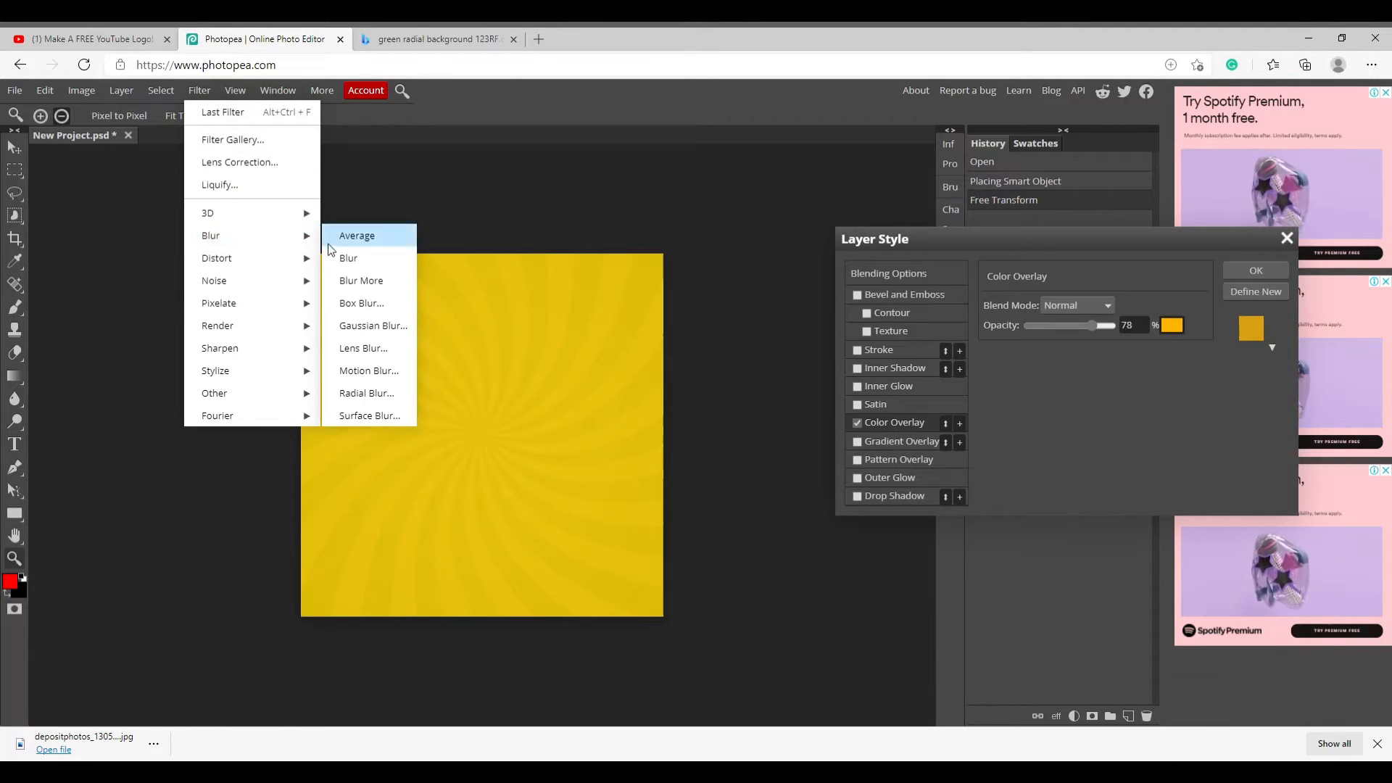
{"action": "left_click", "coordinate": [374, 324]}
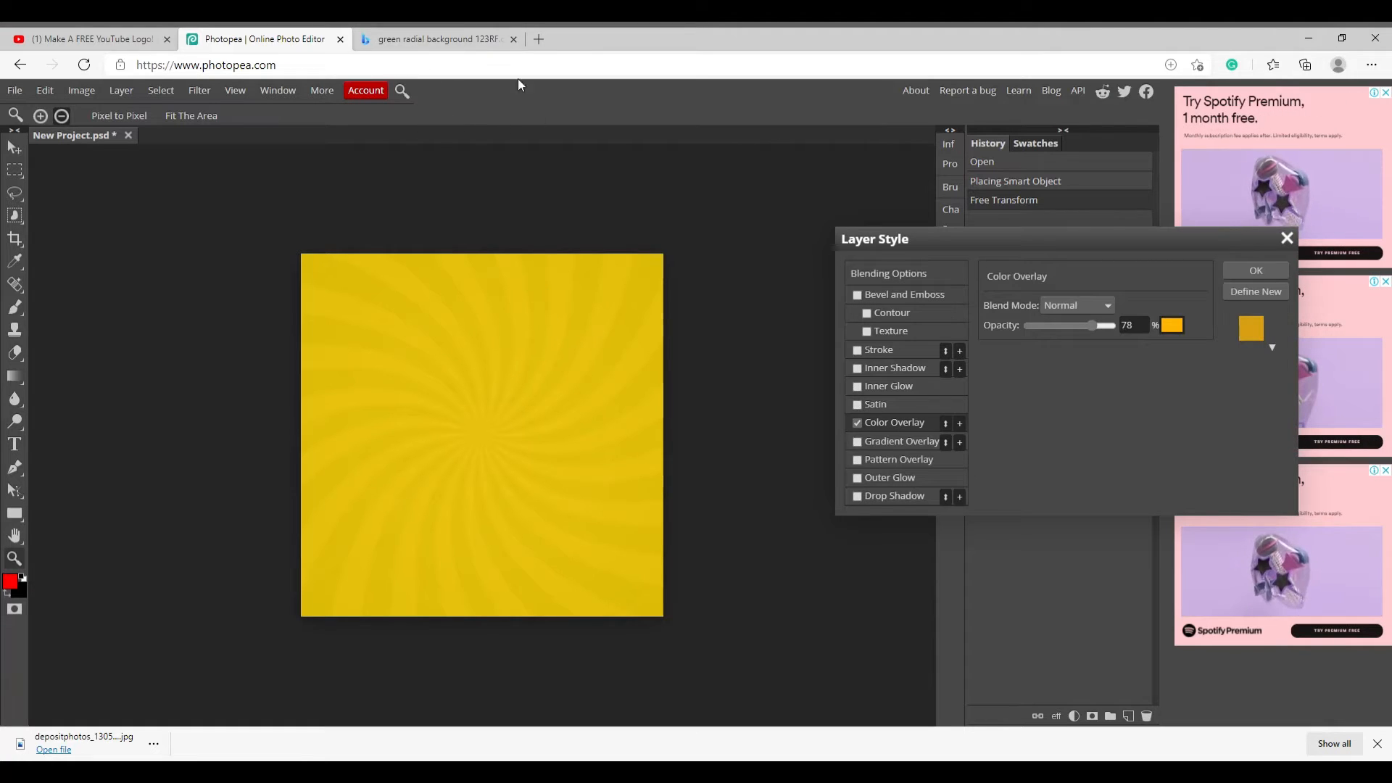
- Watch how the YouTube tutorial adjusts its Gaussian Blur radius, pause it, and return to Photopea
{"action": "left_click", "coordinate": [485, 33]}
{"action": "left_click", "coordinate": [92, 38]}
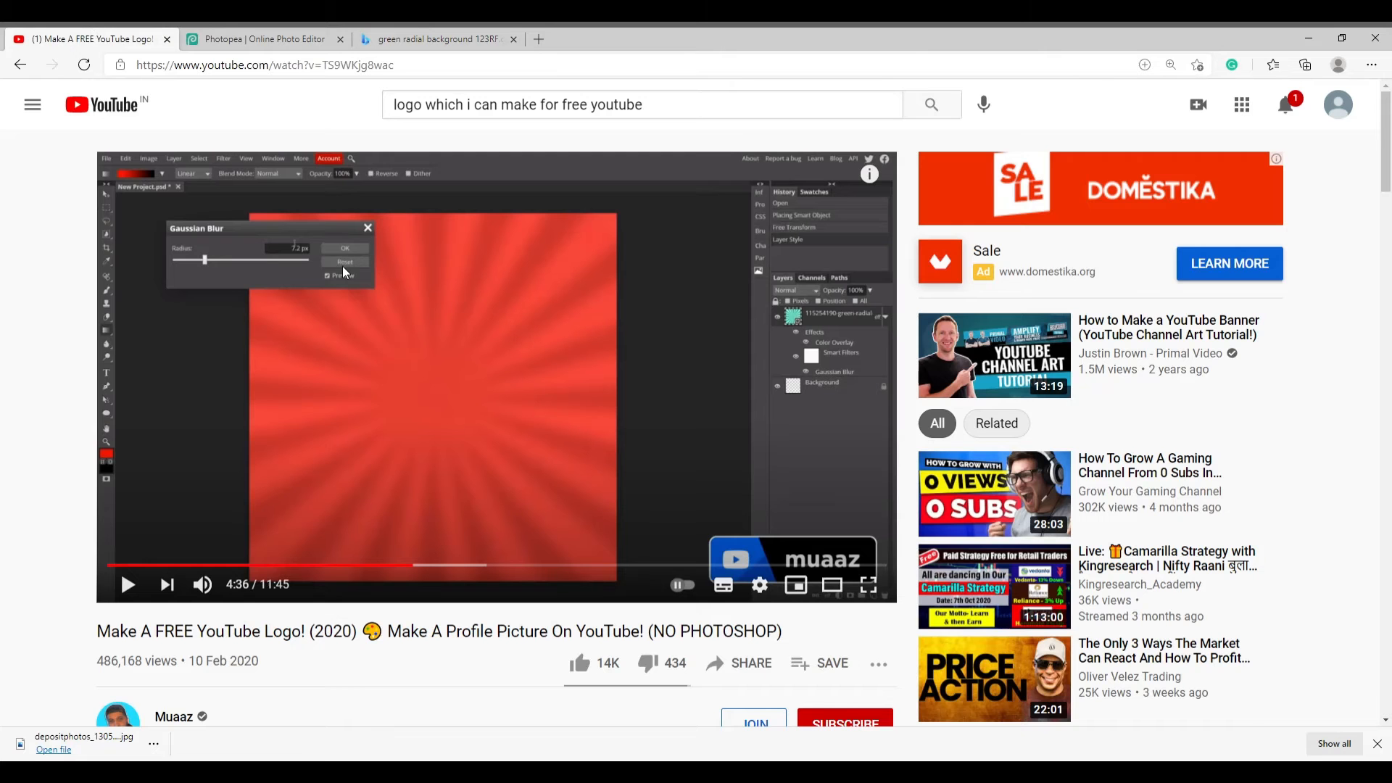
{"action": "left_click", "coordinate": [410, 278]}
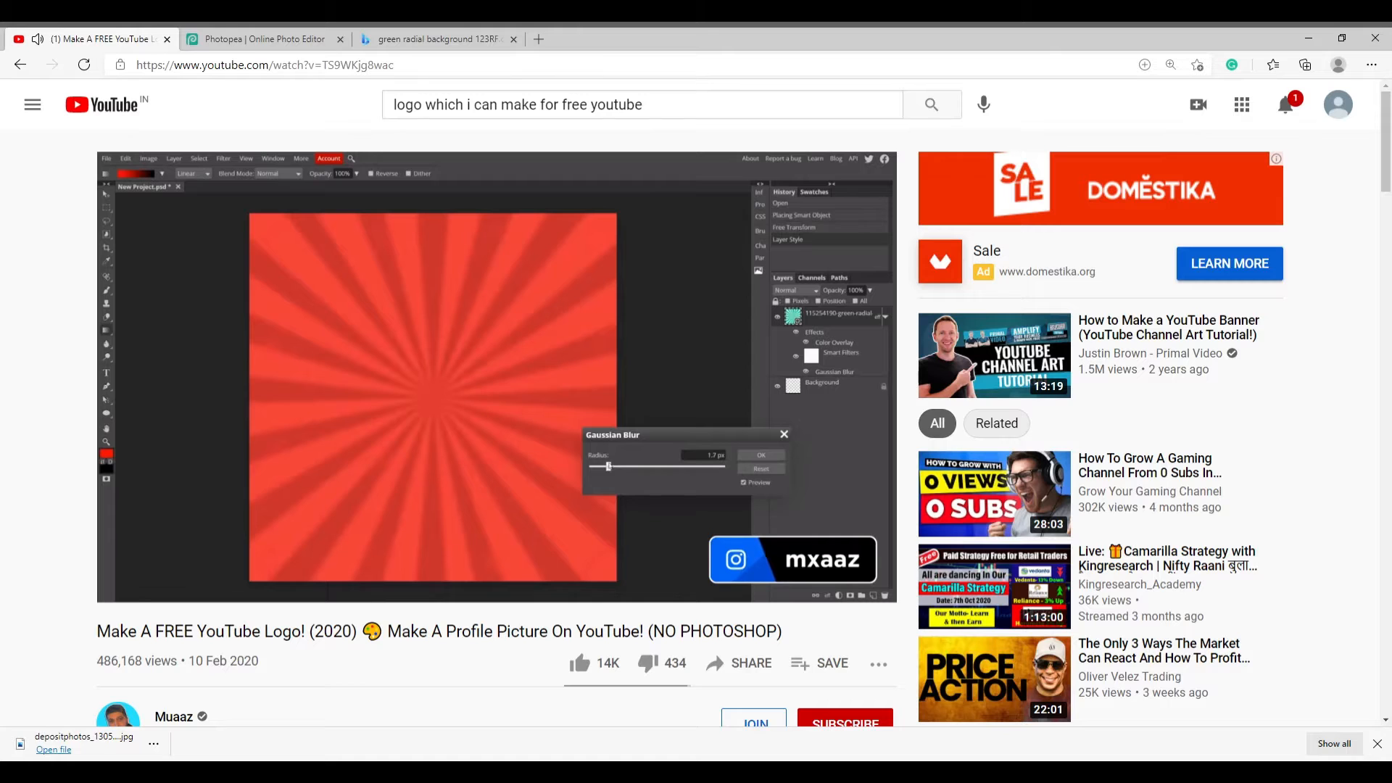
{"action": "left_click", "coordinate": [558, 464]}
{"action": "left_click", "coordinate": [427, 30]}
{"action": "left_click", "coordinate": [138, 31]}
{"action": "left_click", "coordinate": [218, 30]}
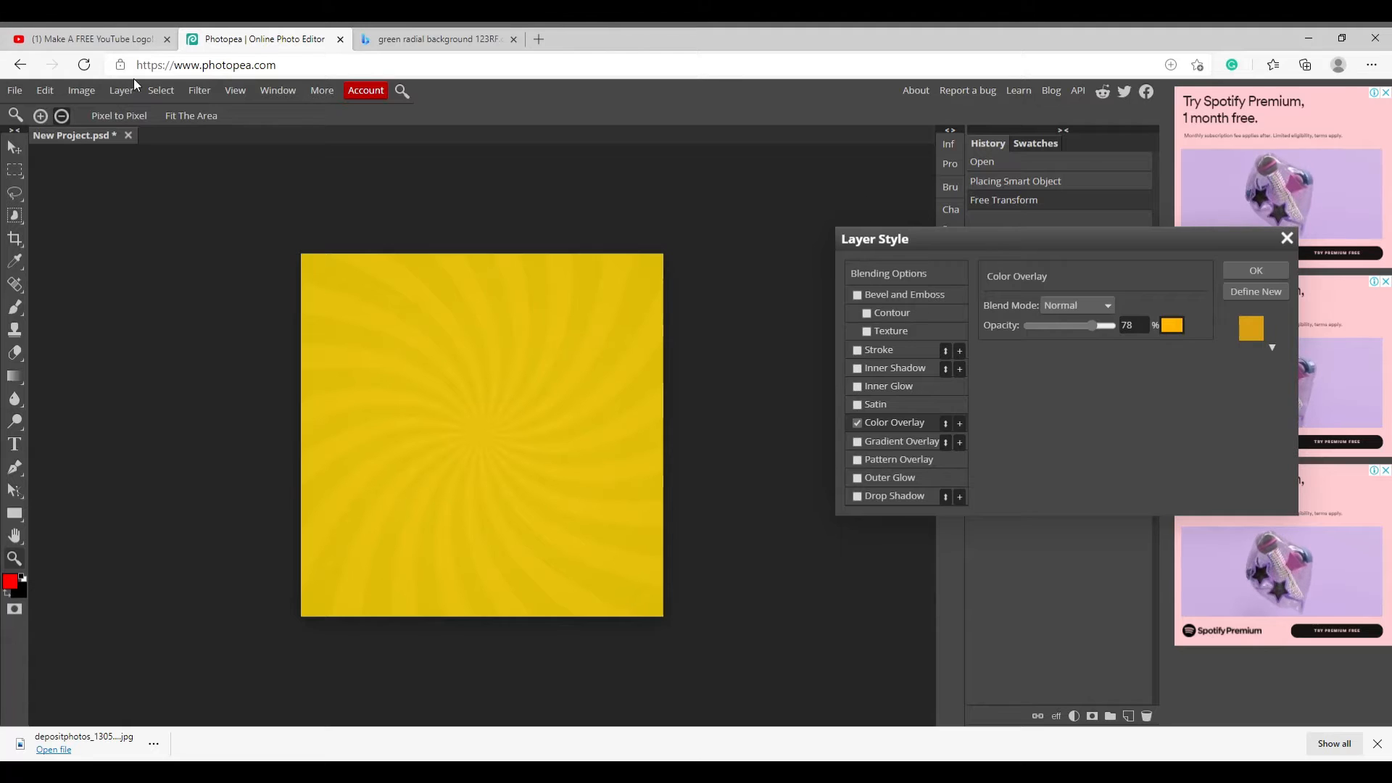
- Reopen the radial background layer's blending options, enable its orange-yellow Color Overlay at 78% opacity, and confirm the layer style
{"action": "left_click", "coordinate": [1288, 238]}
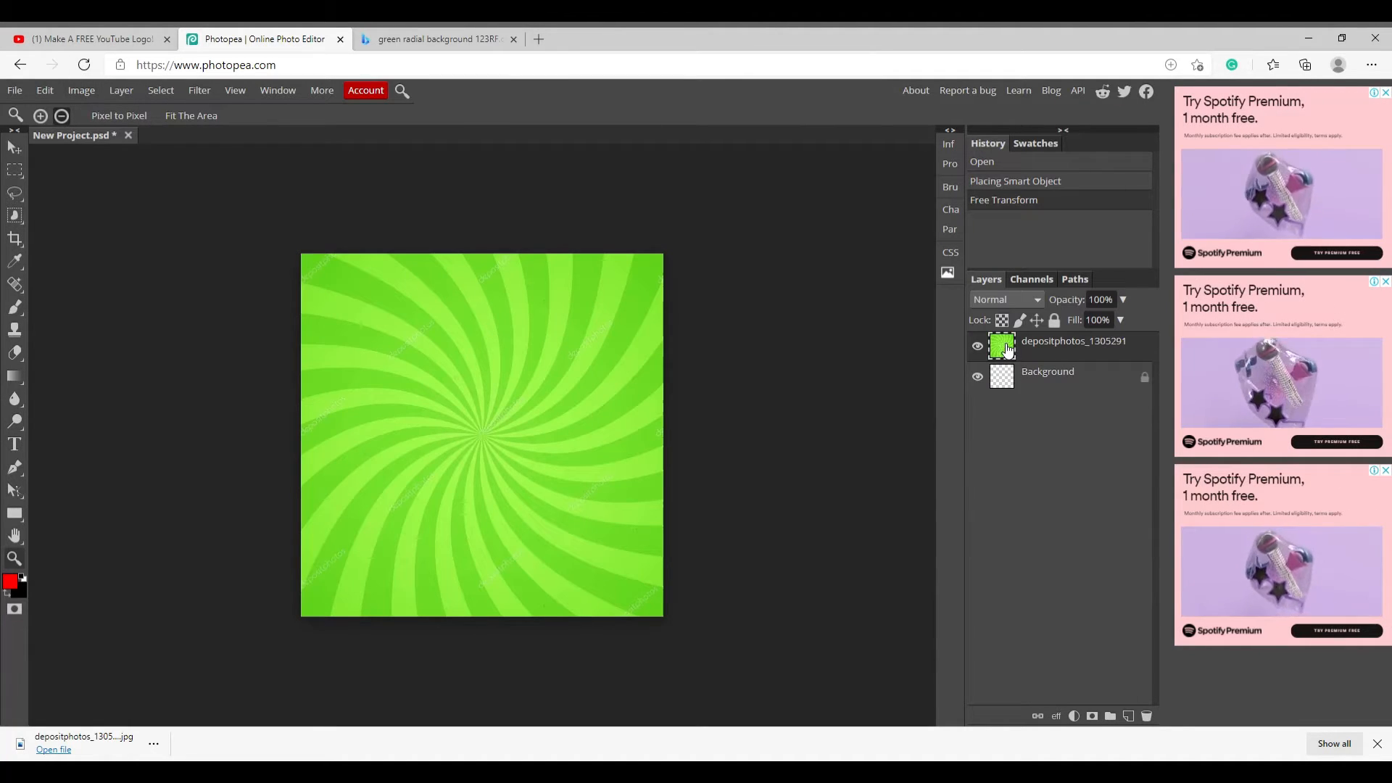
{"action": "right_click", "coordinate": [1005, 347]}
{"action": "left_click", "coordinate": [1079, 310]}
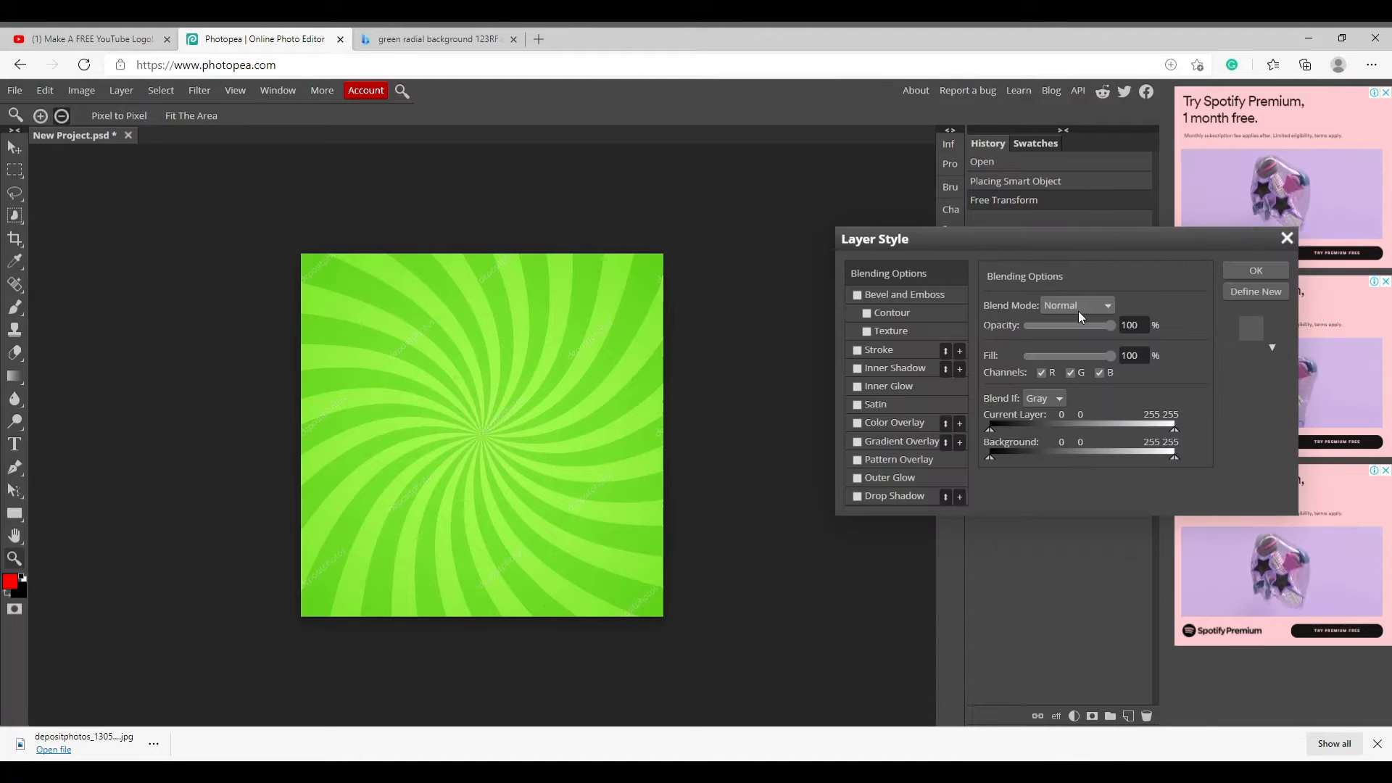
{"action": "left_click", "coordinate": [891, 421]}
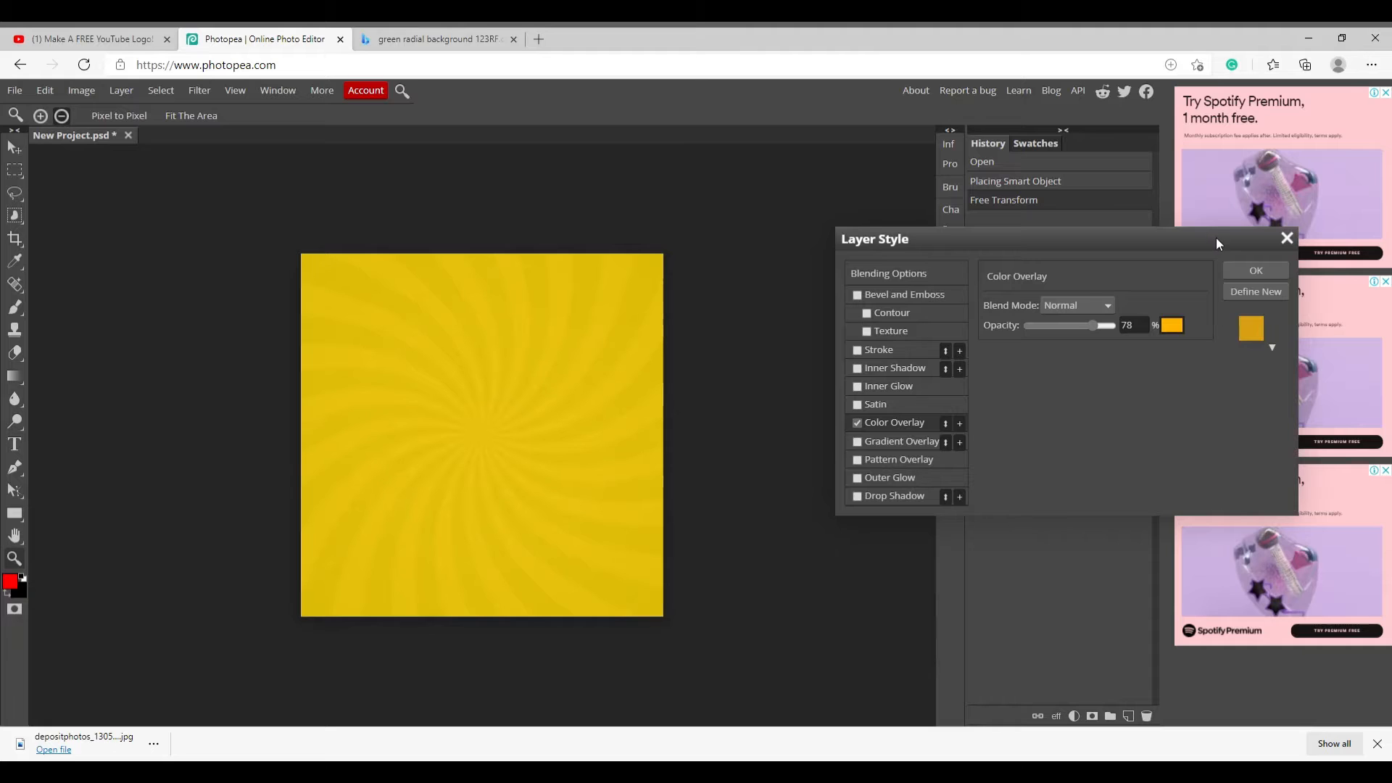
{"action": "left_click_drag", "start_coordinate": [1216, 237], "coordinate": [1275, 242]}
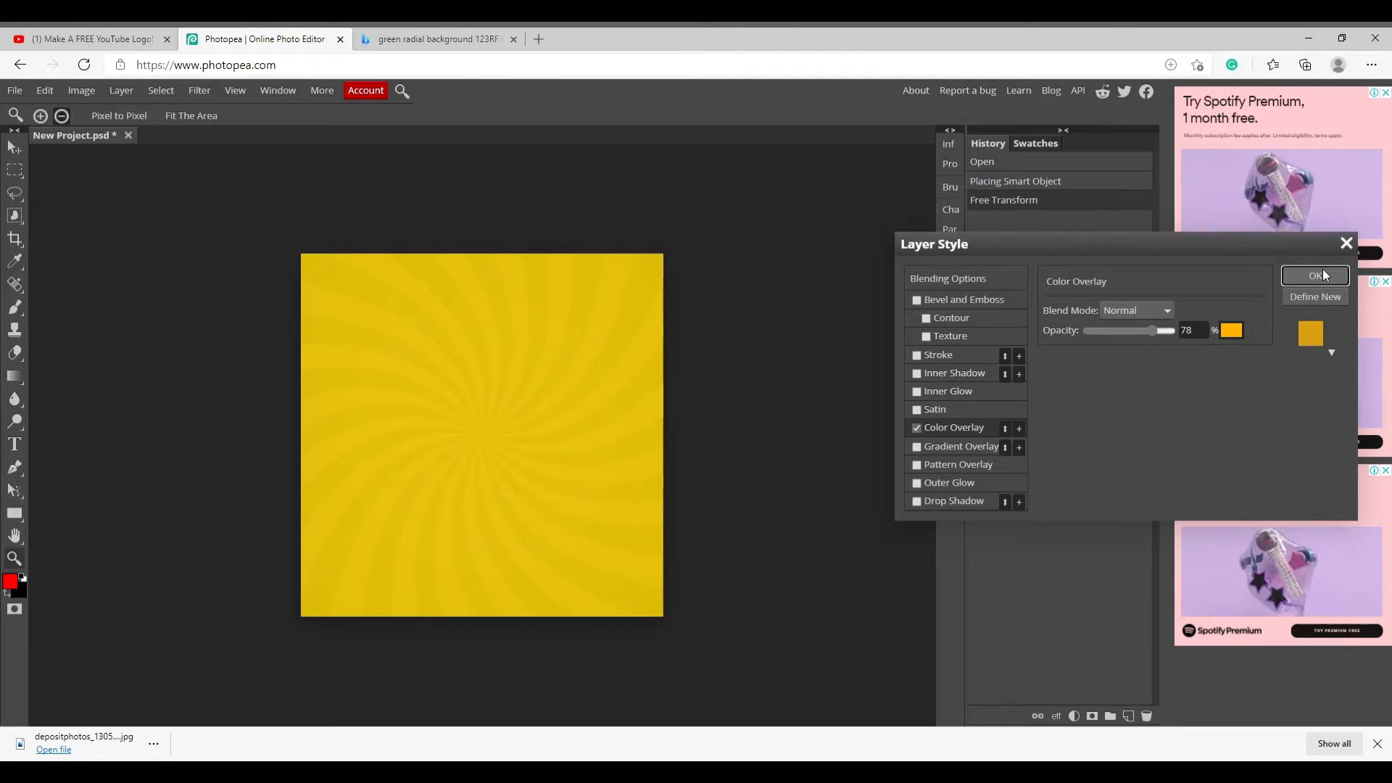
{"action": "left_click", "coordinate": [1315, 276]}
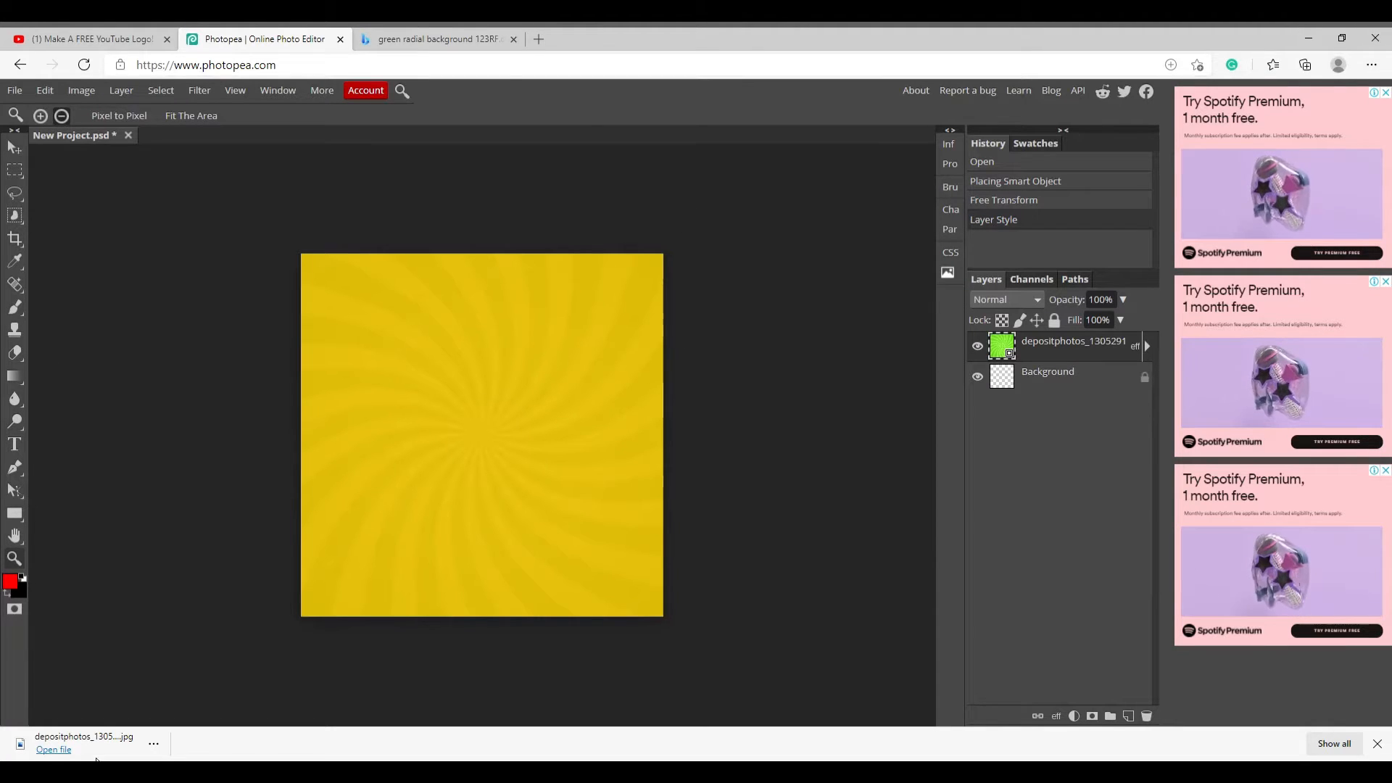
- Add a Gaussian Blur filter to the radial background layer and set its radius to 1.4 px
{"action": "left_click", "coordinate": [195, 92]}
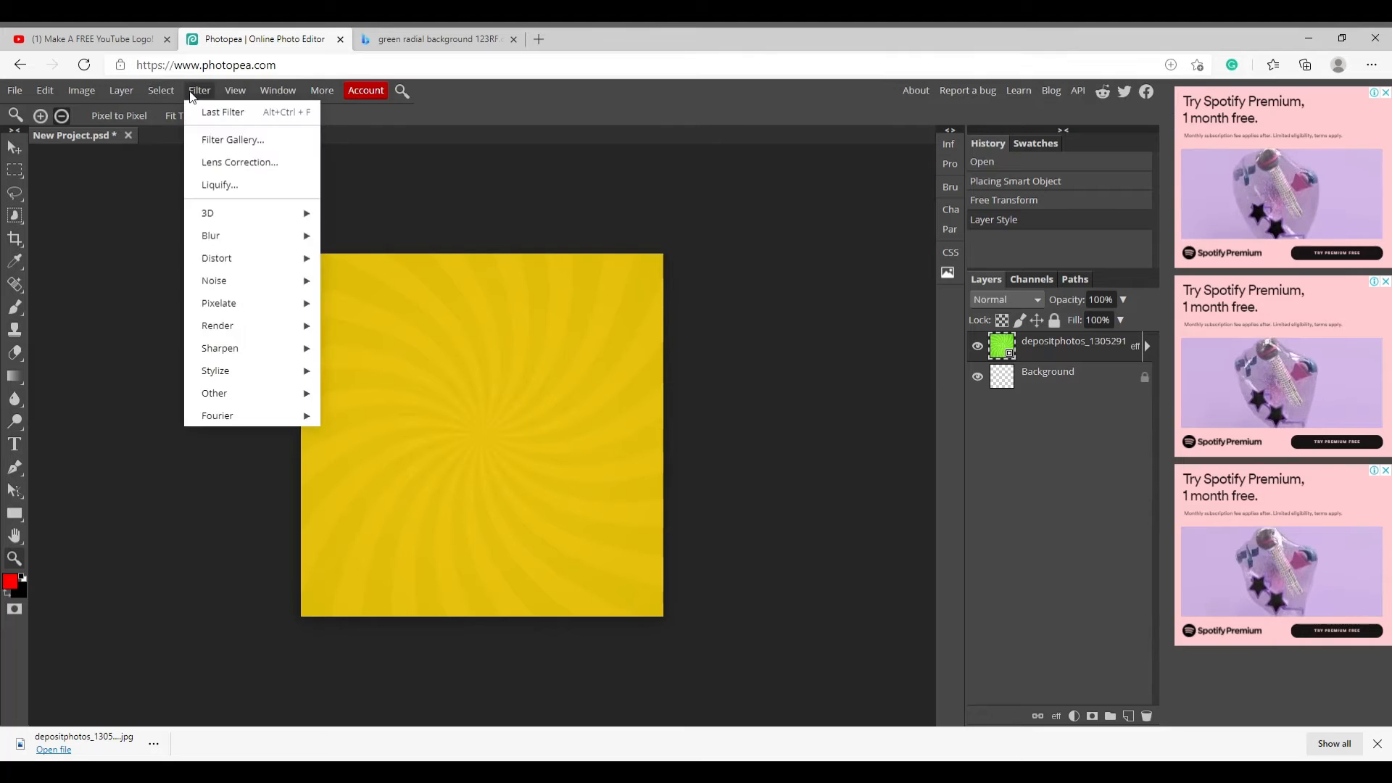
{"action": "mouse_move", "coordinate": [309, 238]}
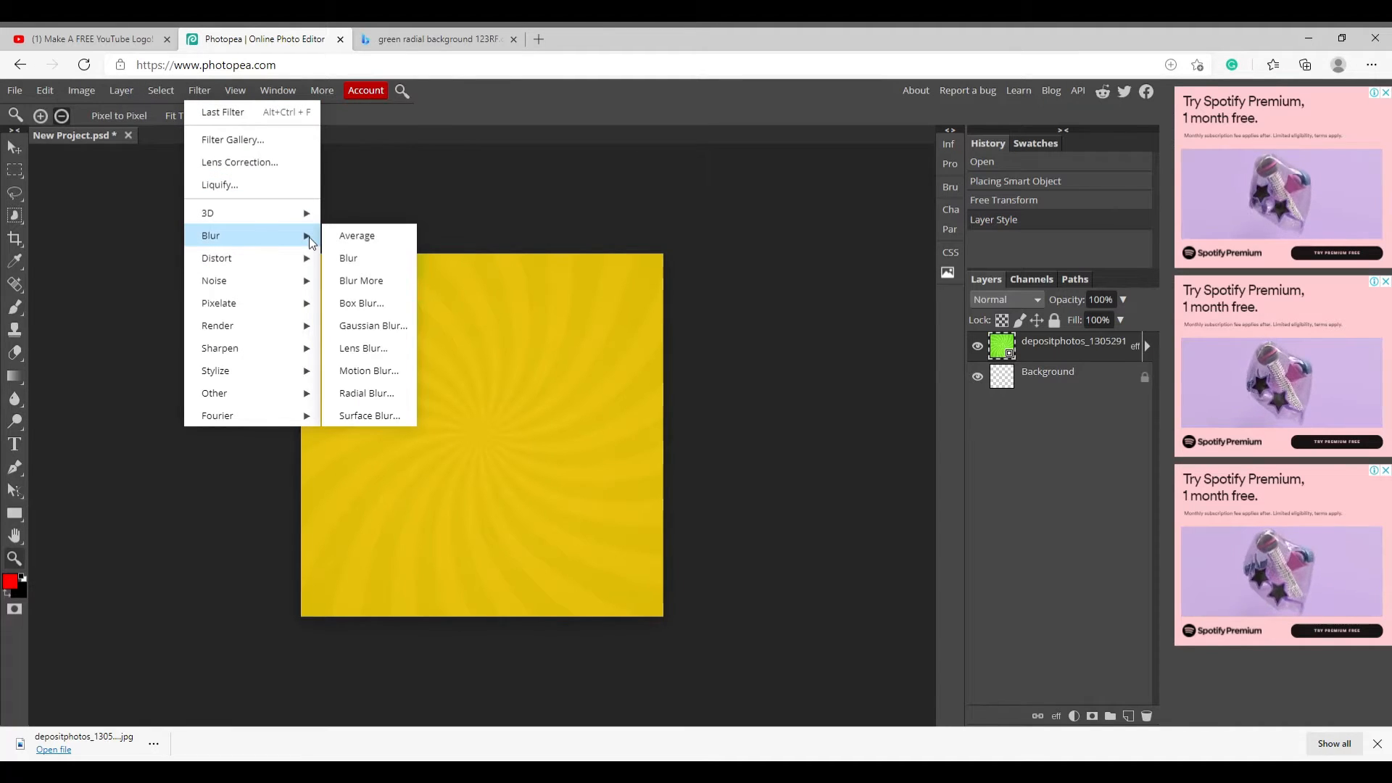
{"action": "left_click", "coordinate": [389, 325]}
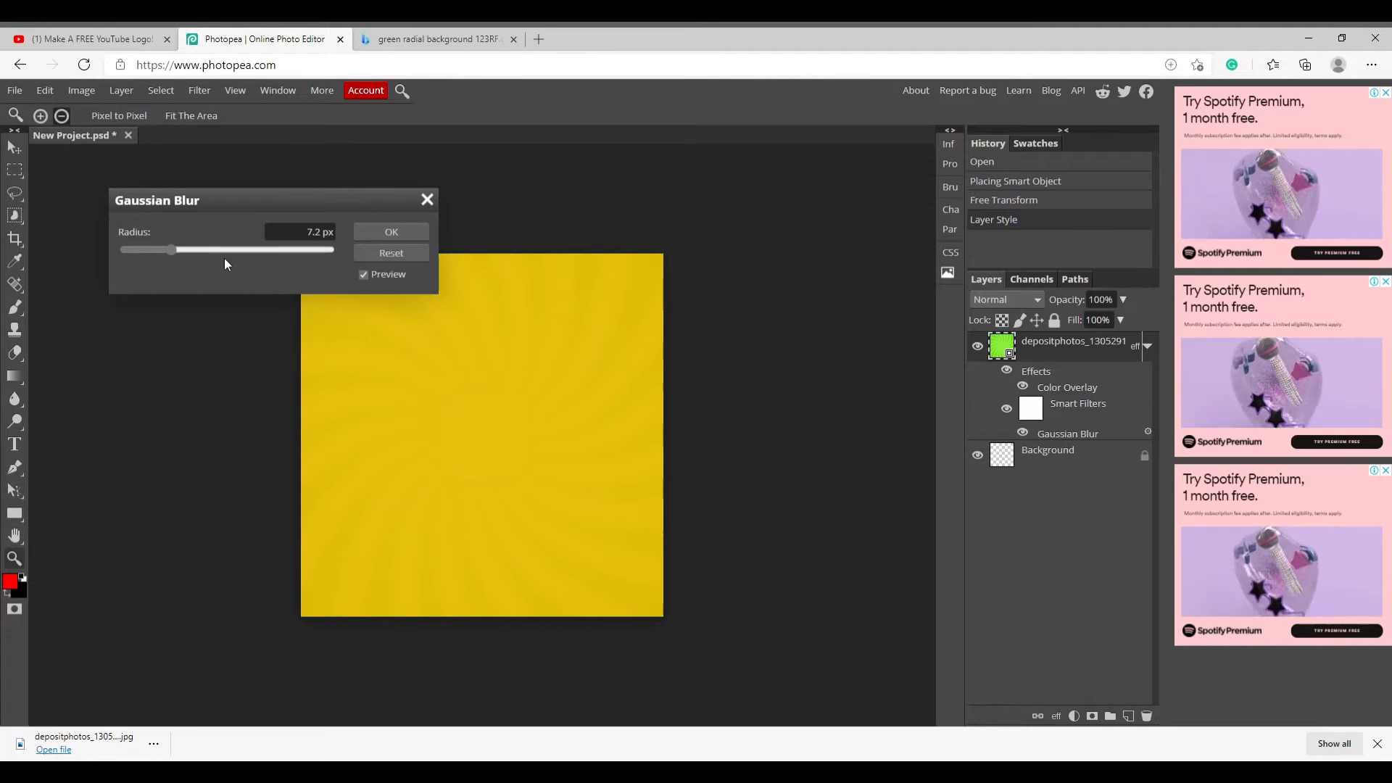
{"action": "left_click_drag", "start_coordinate": [168, 251], "coordinate": [150, 251]}
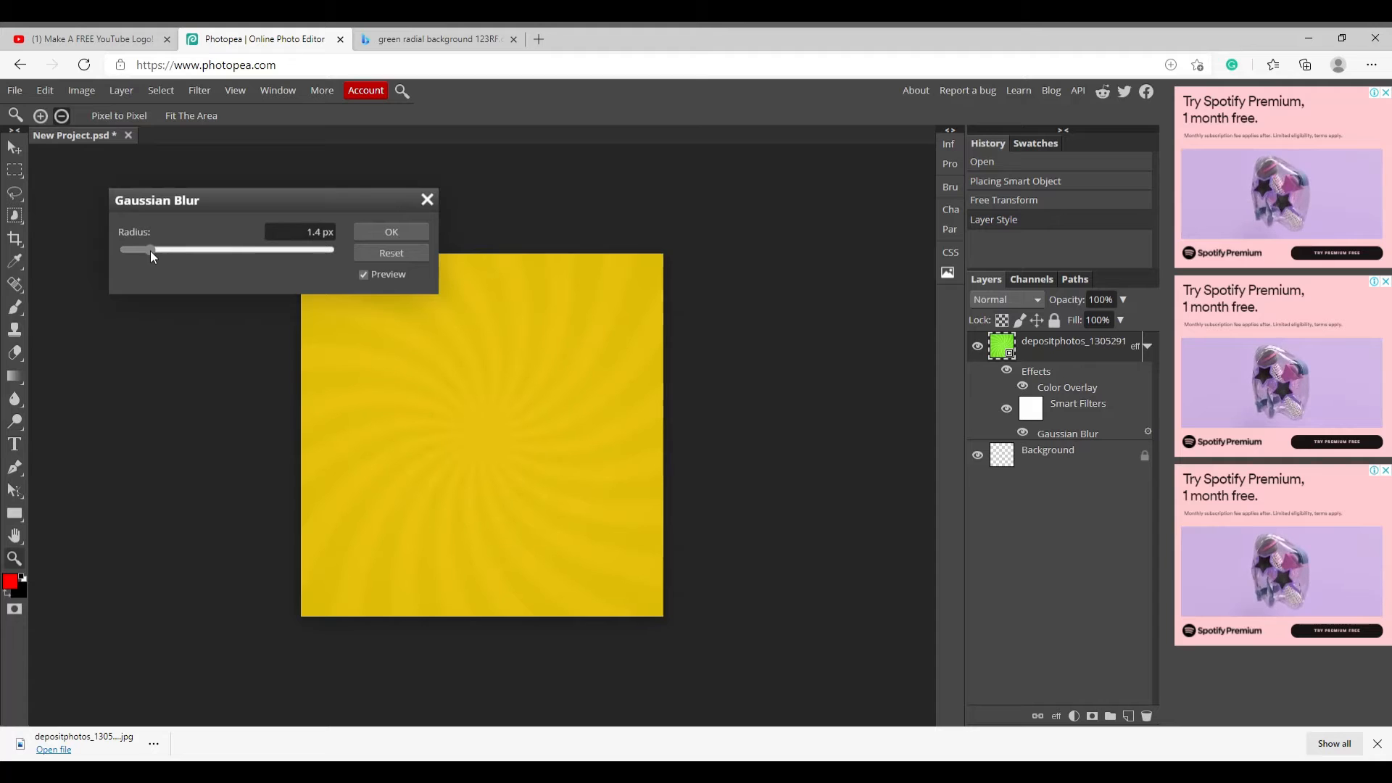
- Check the tutorial's blur comparison on YouTube, return to Photopea, and compare the background with the blur preview off and on
{"action": "left_click", "coordinate": [112, 33]}
{"action": "left_click", "coordinate": [436, 312]}
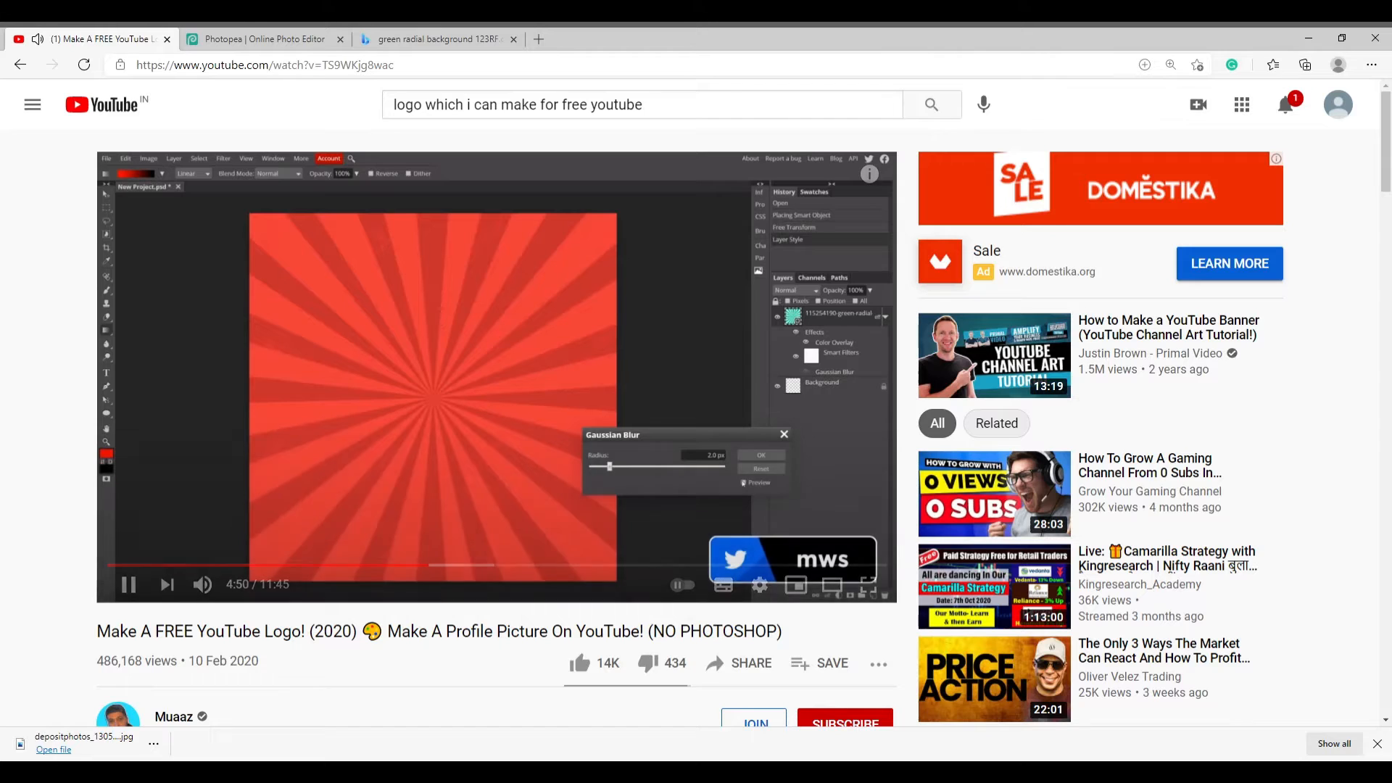
{"action": "left_click", "coordinate": [571, 410]}
{"action": "left_click", "coordinate": [265, 39]}
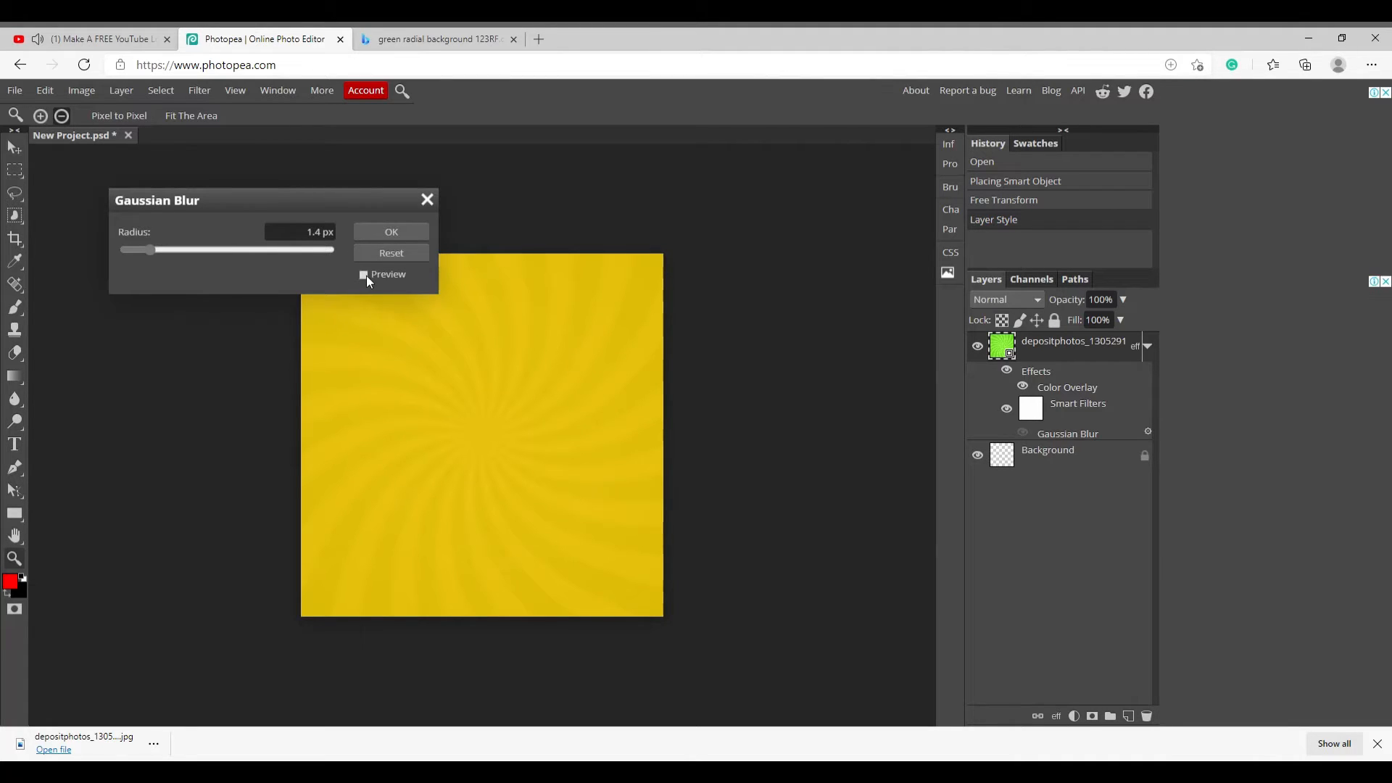
{"action": "left_click", "coordinate": [363, 275]}
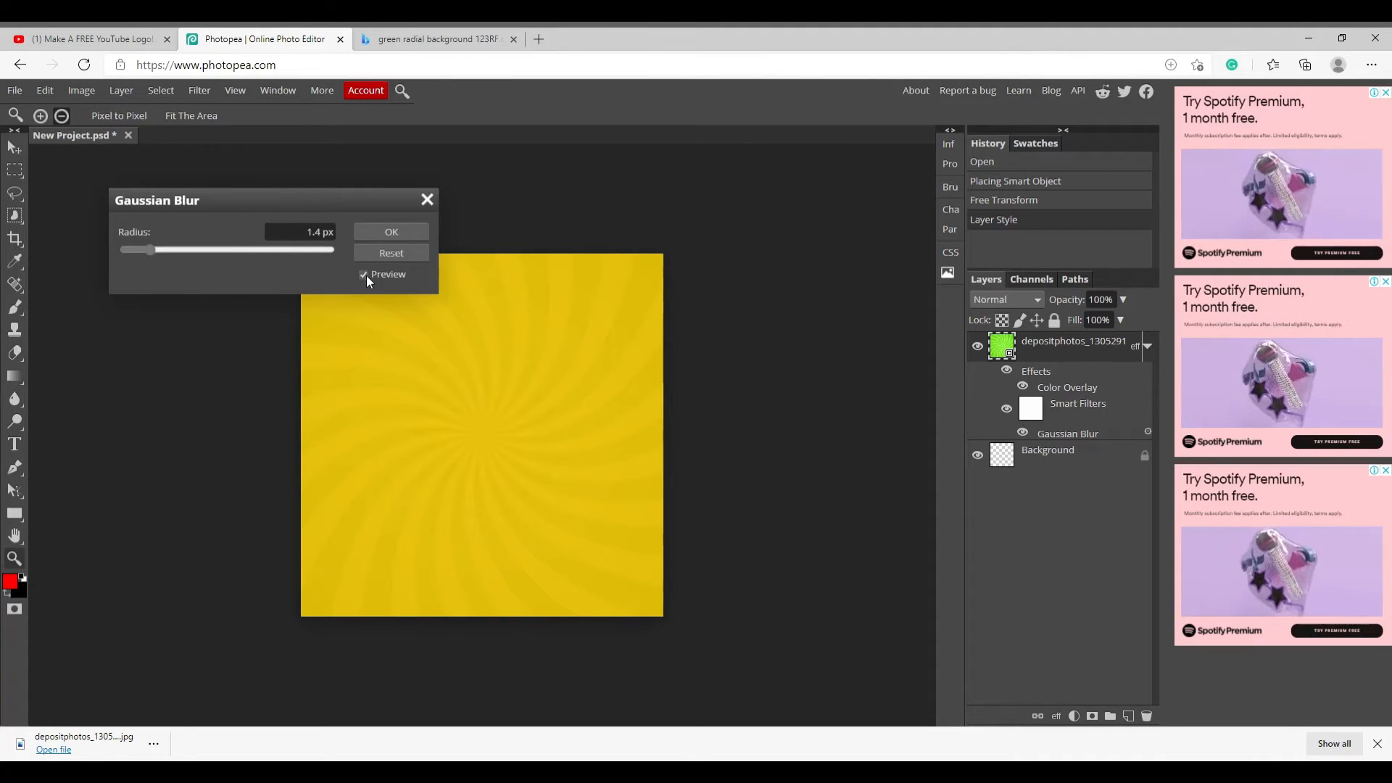
- Switch to the YouTube tutorial and resume playback to watch what follows the Gaussian Blur settings
{"action": "left_click", "coordinate": [435, 32]}
{"action": "left_click", "coordinate": [81, 33]}
{"action": "left_click", "coordinate": [337, 226]}
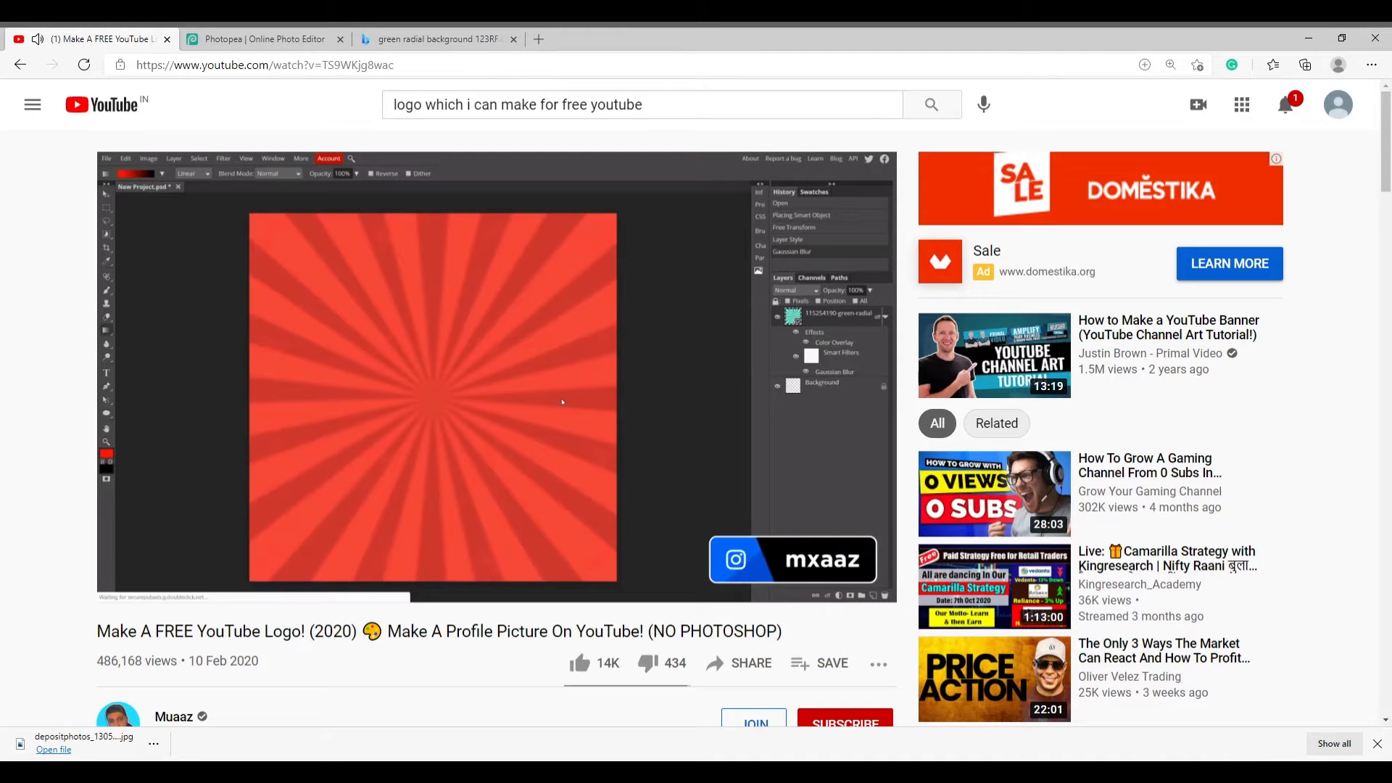
- Switch to Photopea and apply a Gaussian Blur with a 1.4 px radius to the sunburst layer
{"action": "left_click", "coordinate": [536, 310]}
{"action": "left_click", "coordinate": [327, 35]}
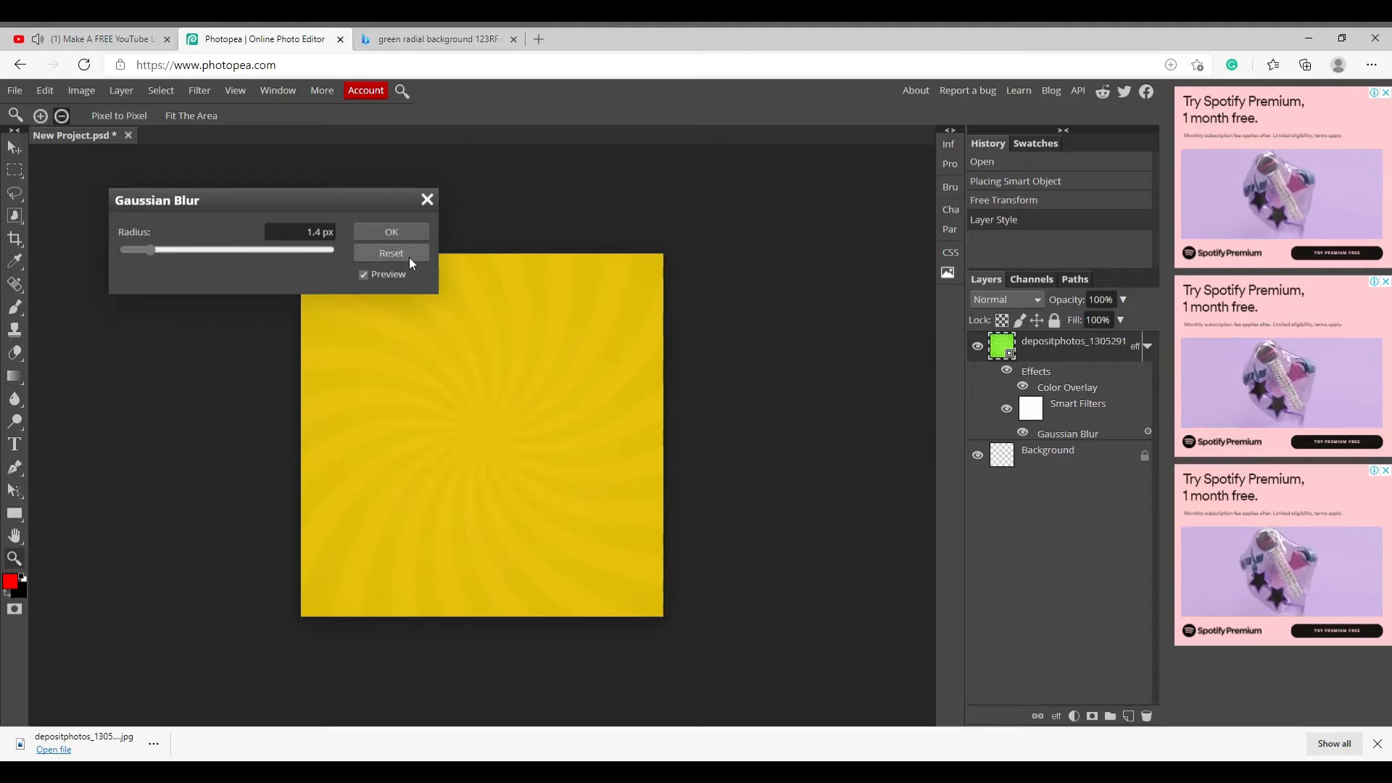
{"action": "left_click", "coordinate": [408, 234]}
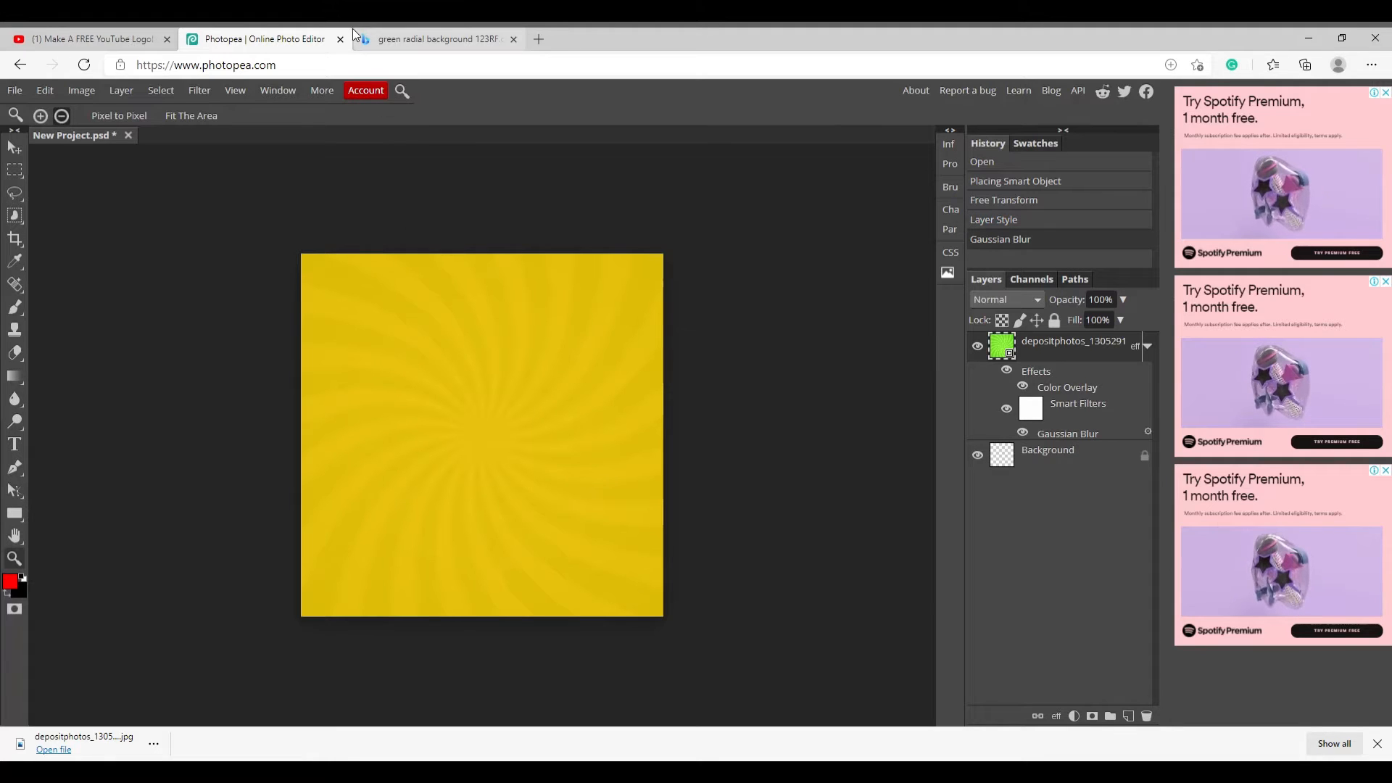
- Switch to the YouTube tutorial and watch the part that introduces the Ellipse tool
{"action": "left_click", "coordinate": [87, 39]}
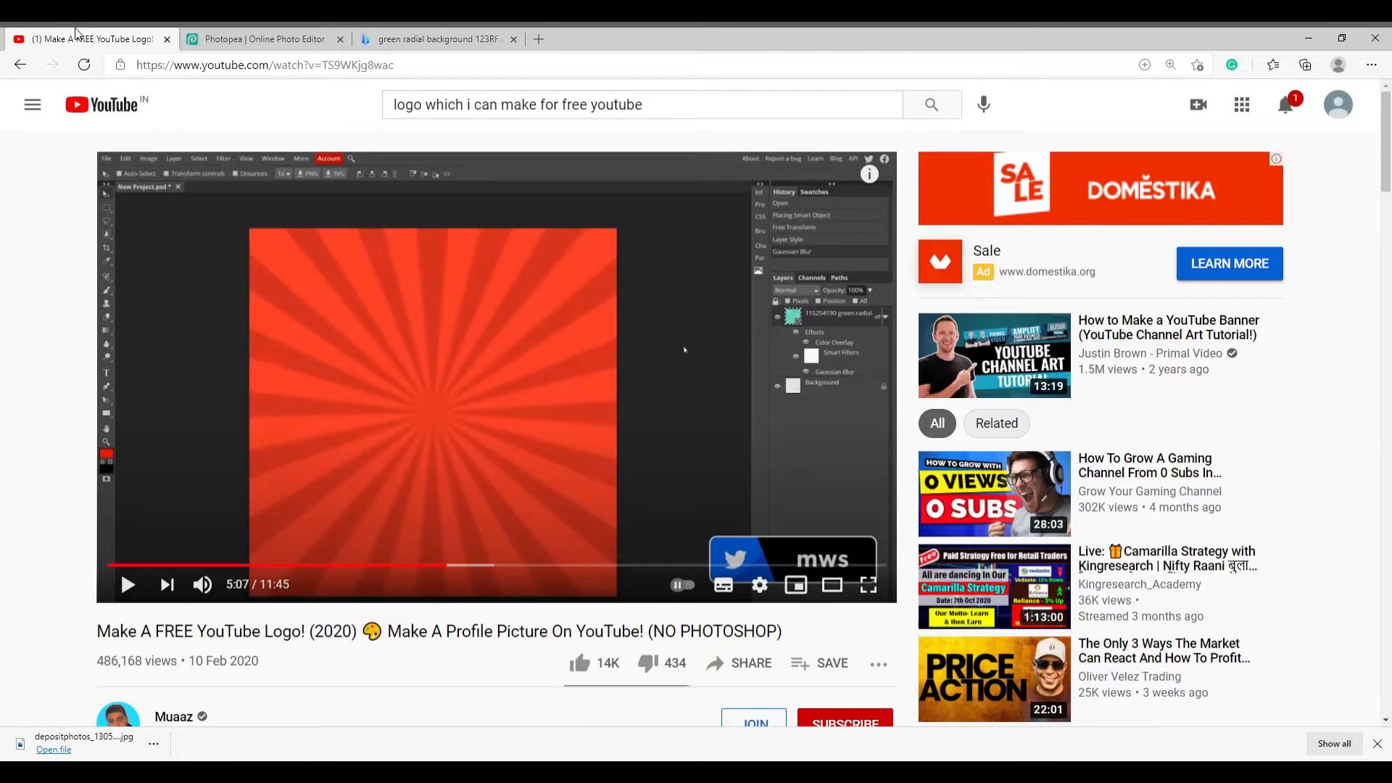
{"action": "left_click", "coordinate": [271, 222]}
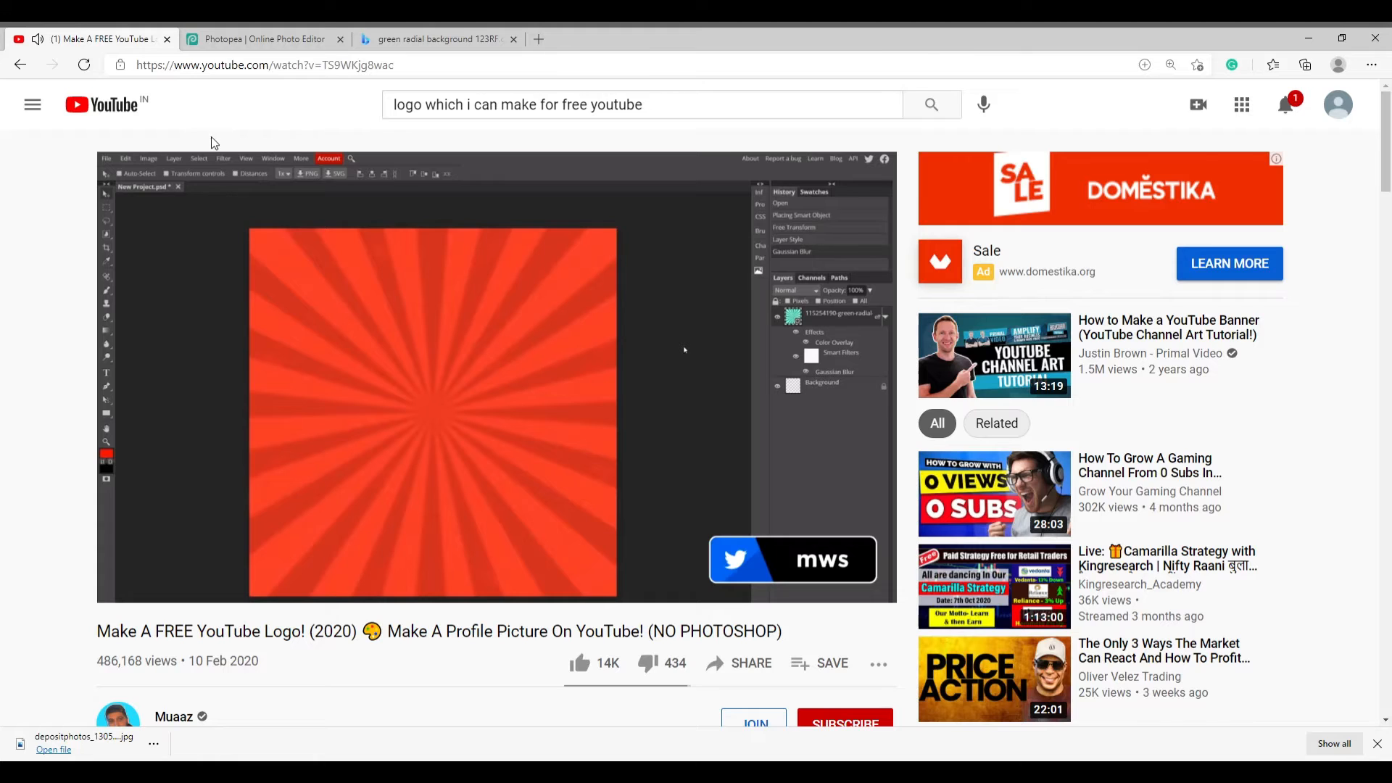
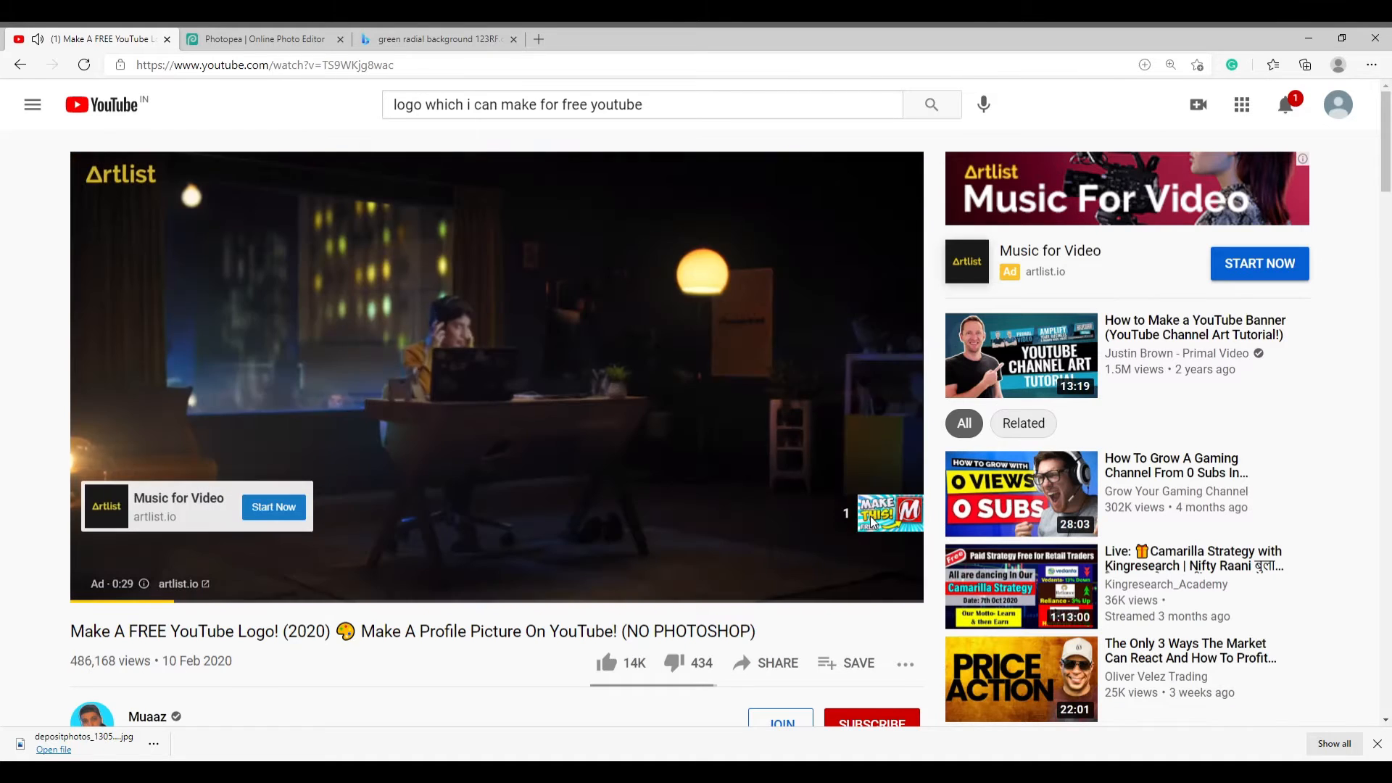
{"action": "left_click", "coordinate": [873, 517]}
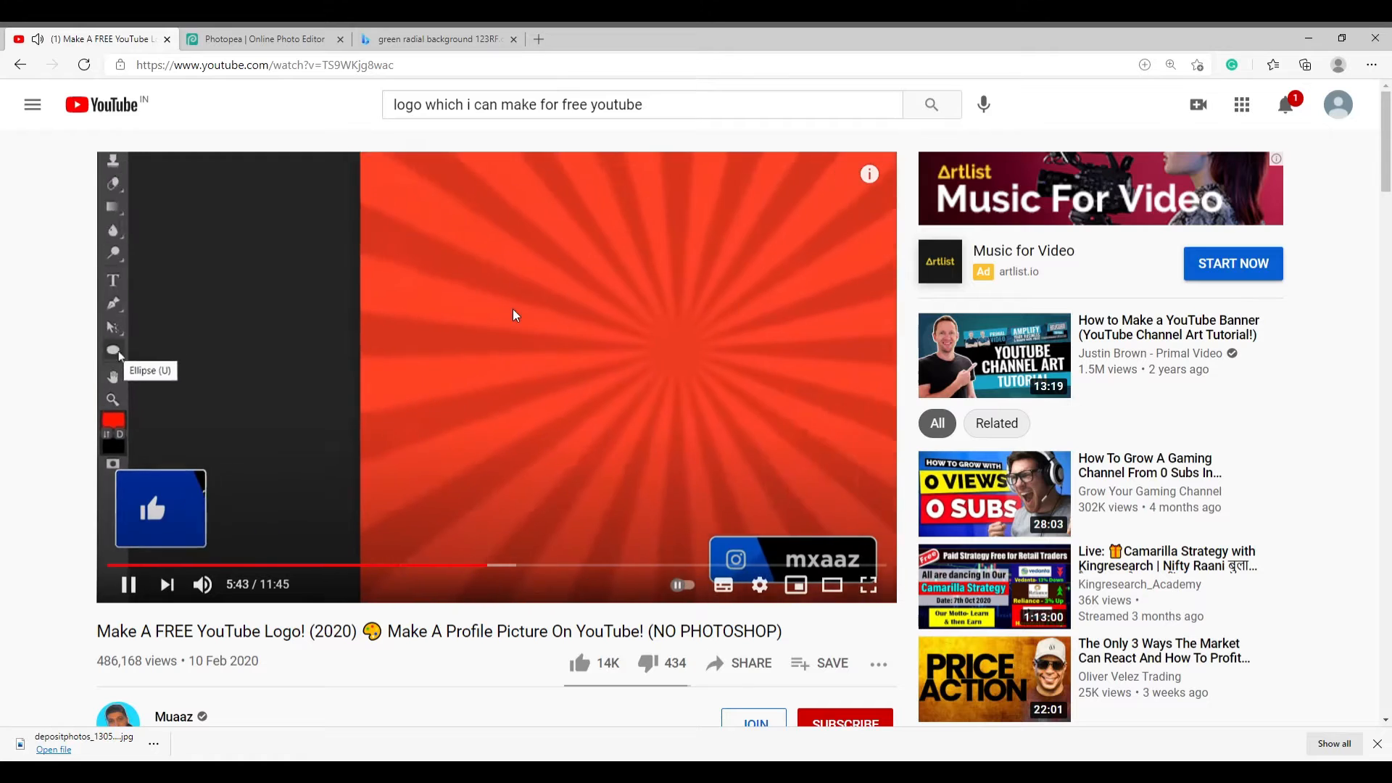
- Switch to Photopea, undo the sunburst layer's Gaussian Blur, layer style and free transform, and show the rulers
{"action": "left_click", "coordinate": [369, 35]}
{"action": "left_click", "coordinate": [261, 39]}
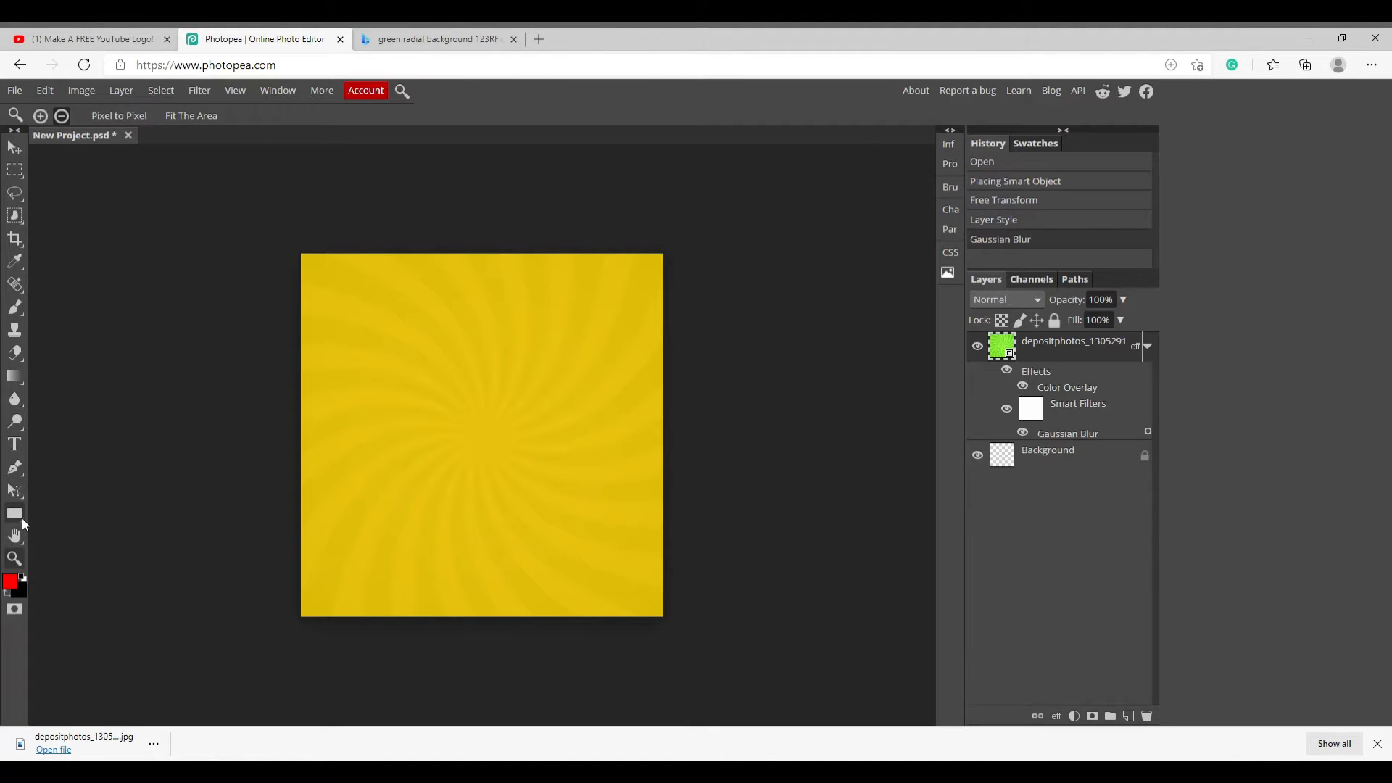
{"action": "left_click", "coordinate": [22, 517]}
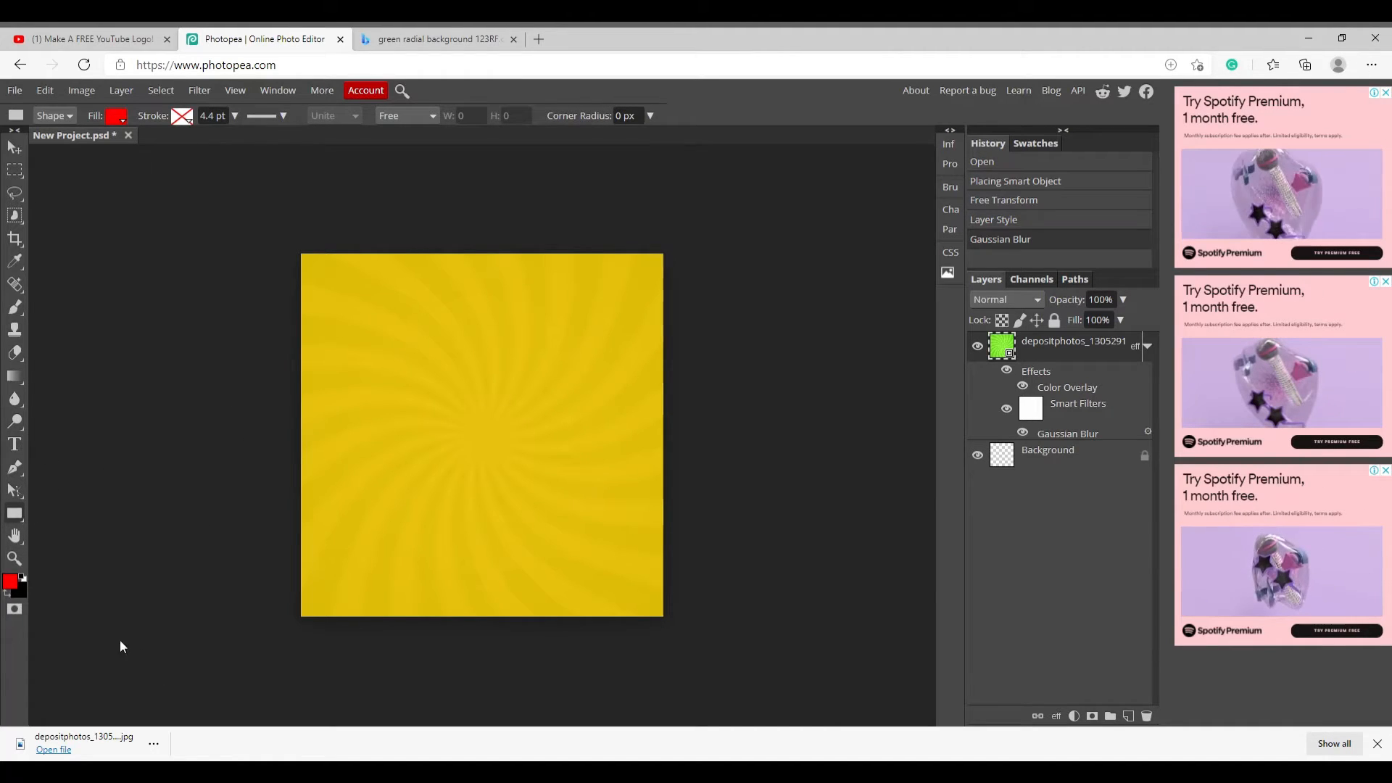
{"action": "key", "text": "ctrl+z"}
{"action": "key", "text": "ctrl+z"}
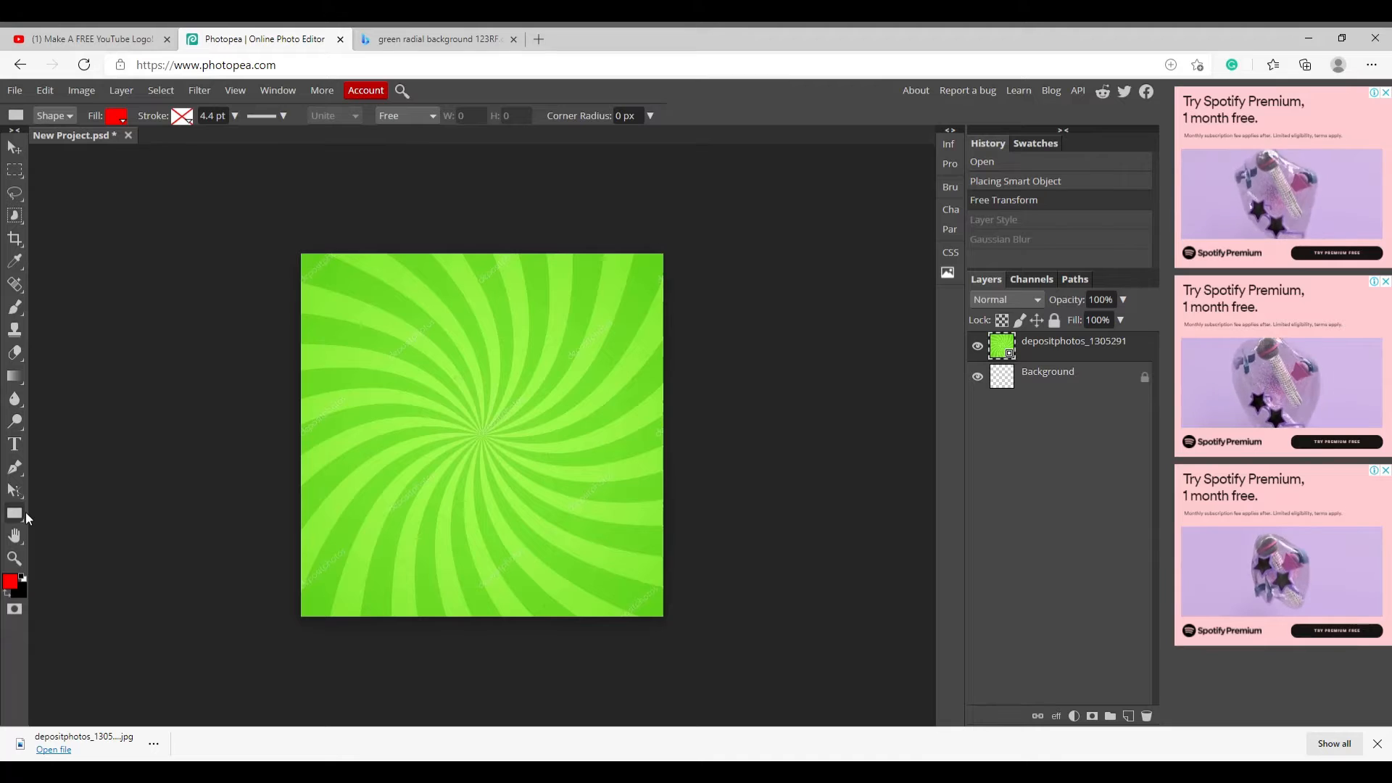
{"action": "key", "text": "ctrl+r"}
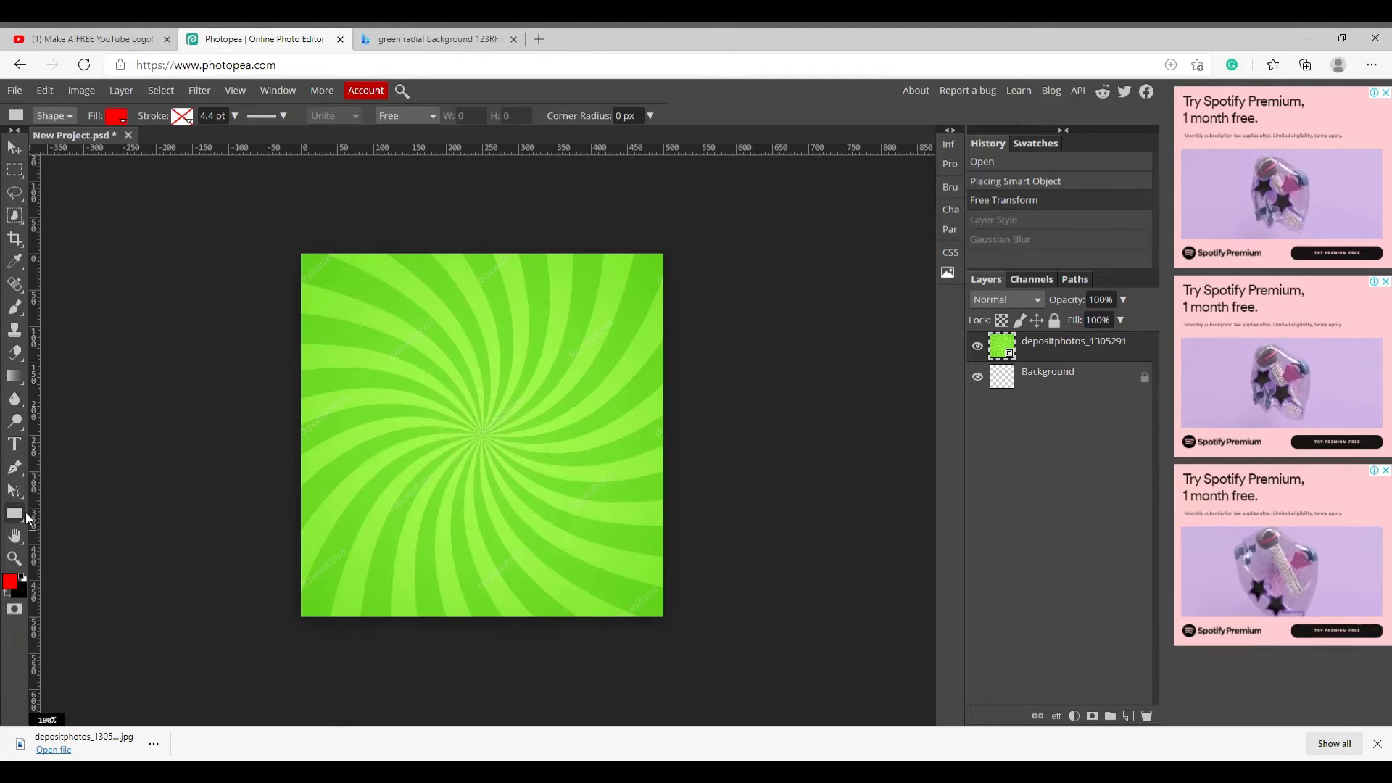
{"action": "key", "text": "ctrl+z"}
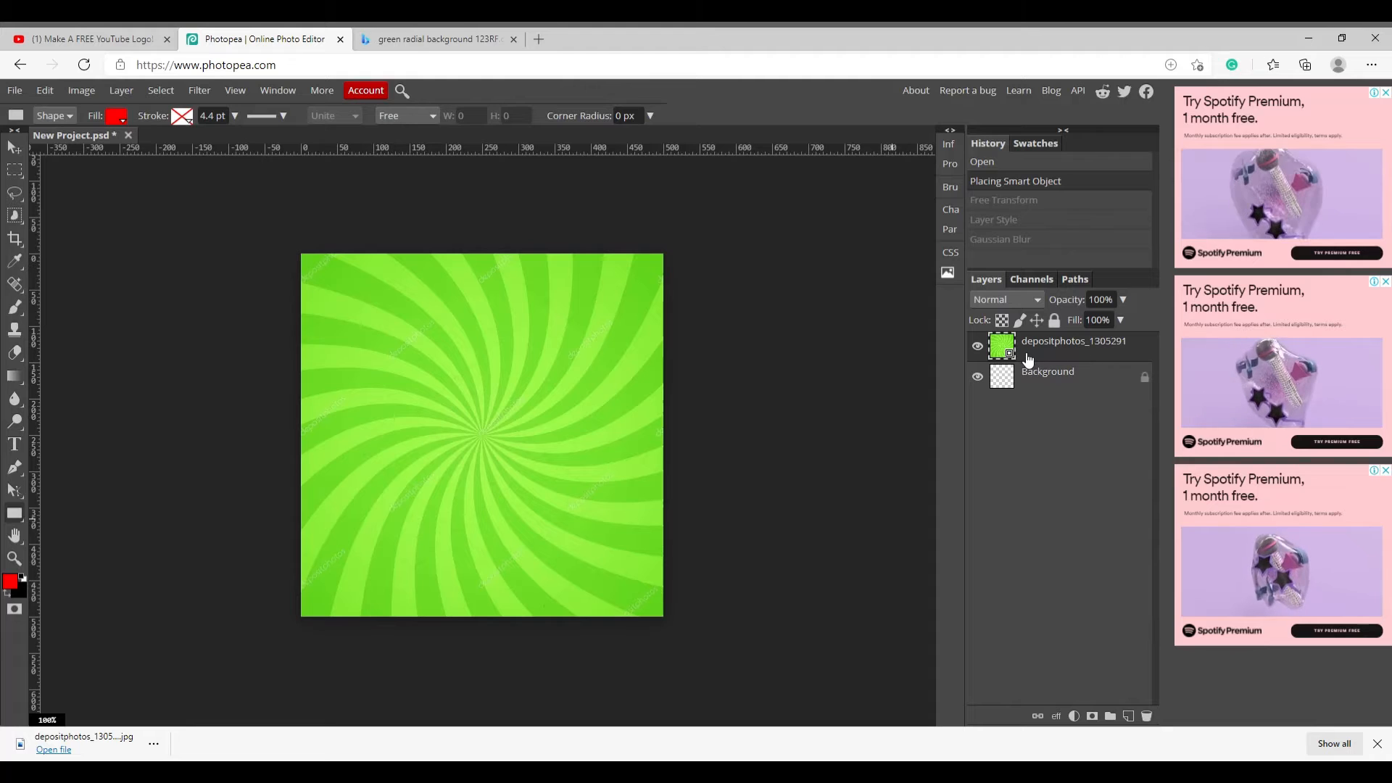
- Apply a yellow-orange Color Overlay in Normal blend mode at 78% opacity to the sunburst layer
{"action": "right_click", "coordinate": [1091, 351]}
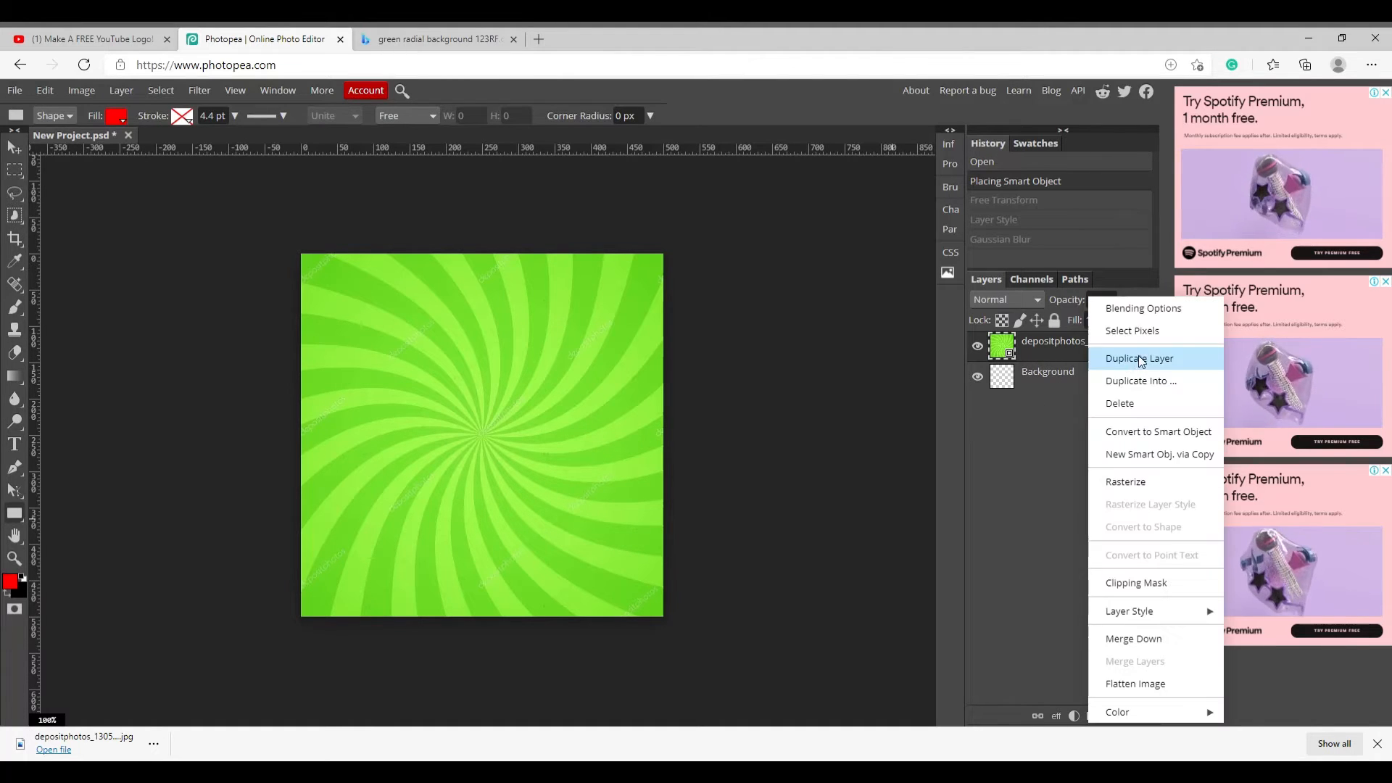
{"action": "left_click", "coordinate": [1156, 311]}
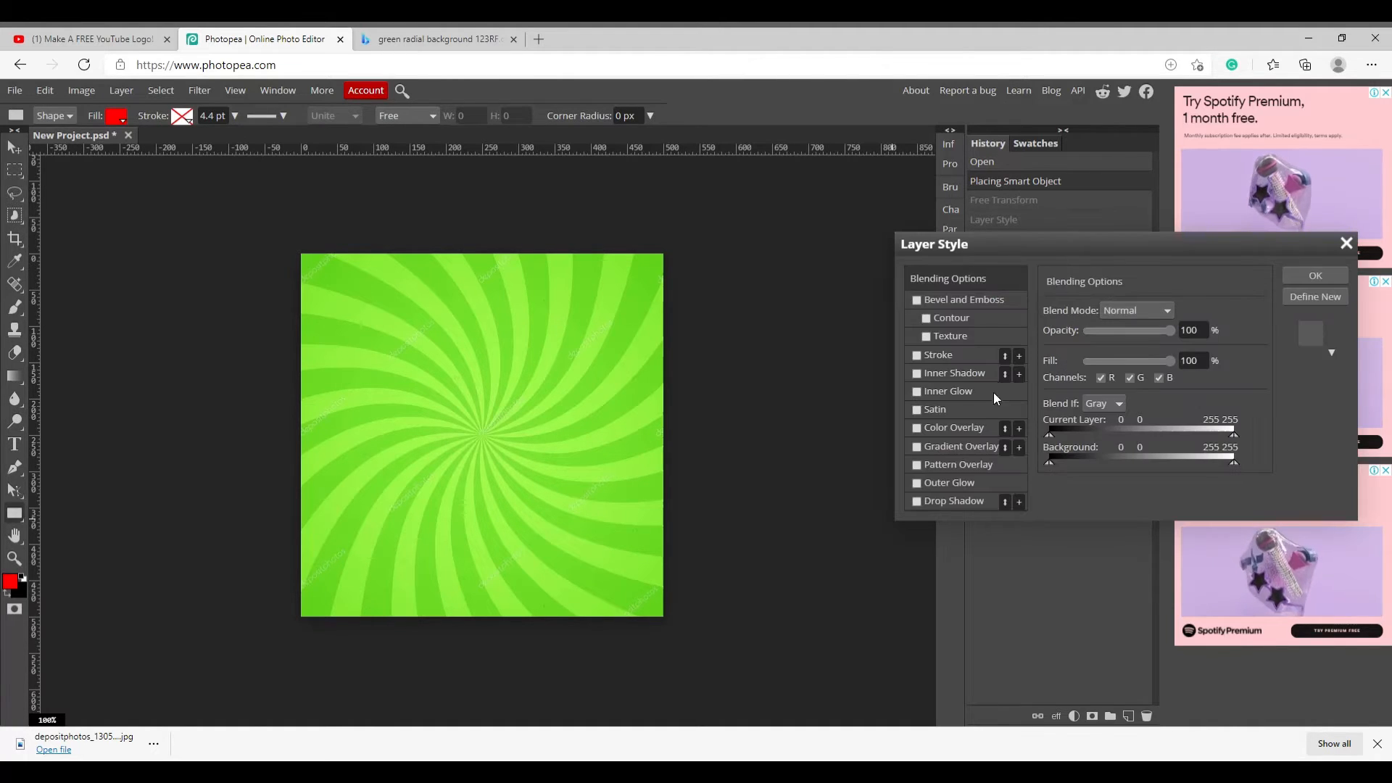
{"action": "left_click", "coordinate": [933, 428]}
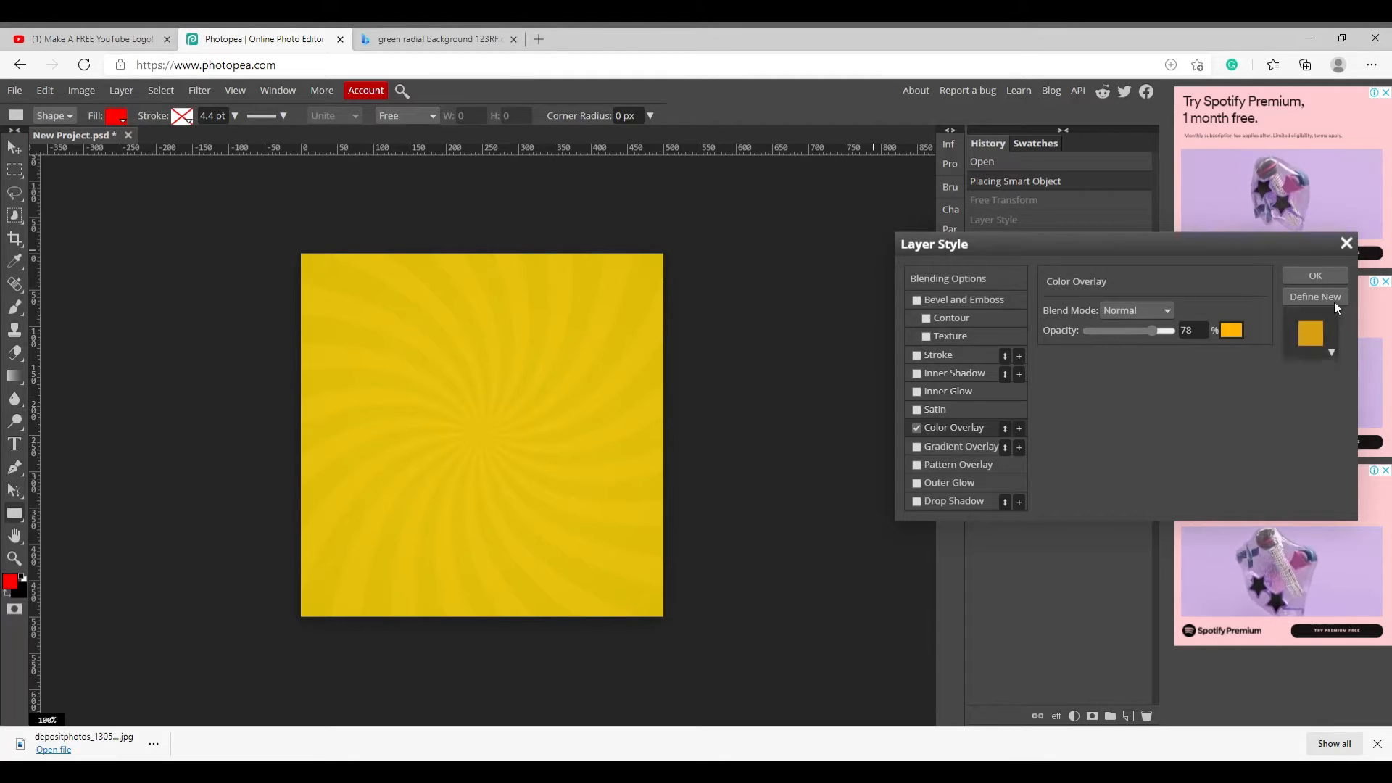
{"action": "left_click", "coordinate": [1334, 274]}
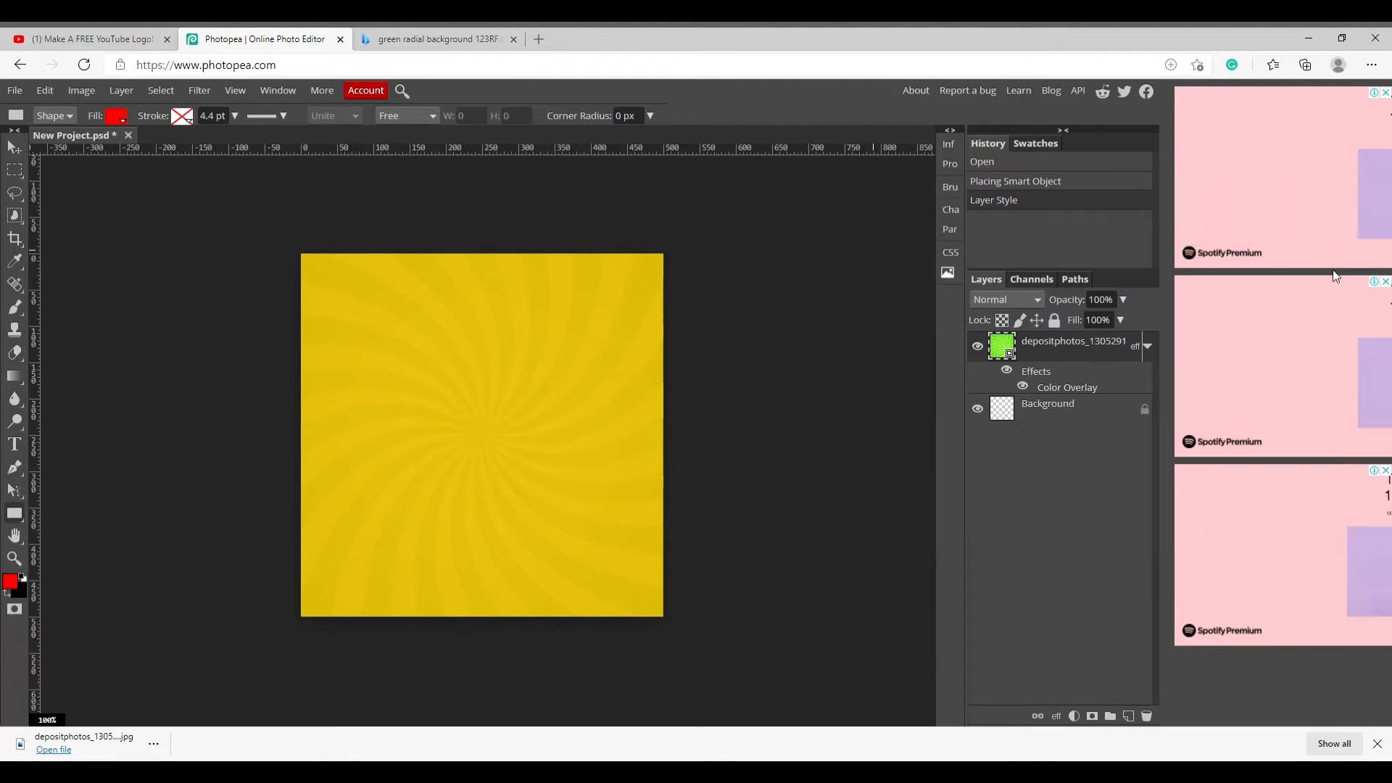
- Choose the Ellipse shape tool and watch how the circle is drawn in the YouTube tutorial
{"action": "right_click", "coordinate": [24, 520]}
{"action": "left_click", "coordinate": [97, 537]}
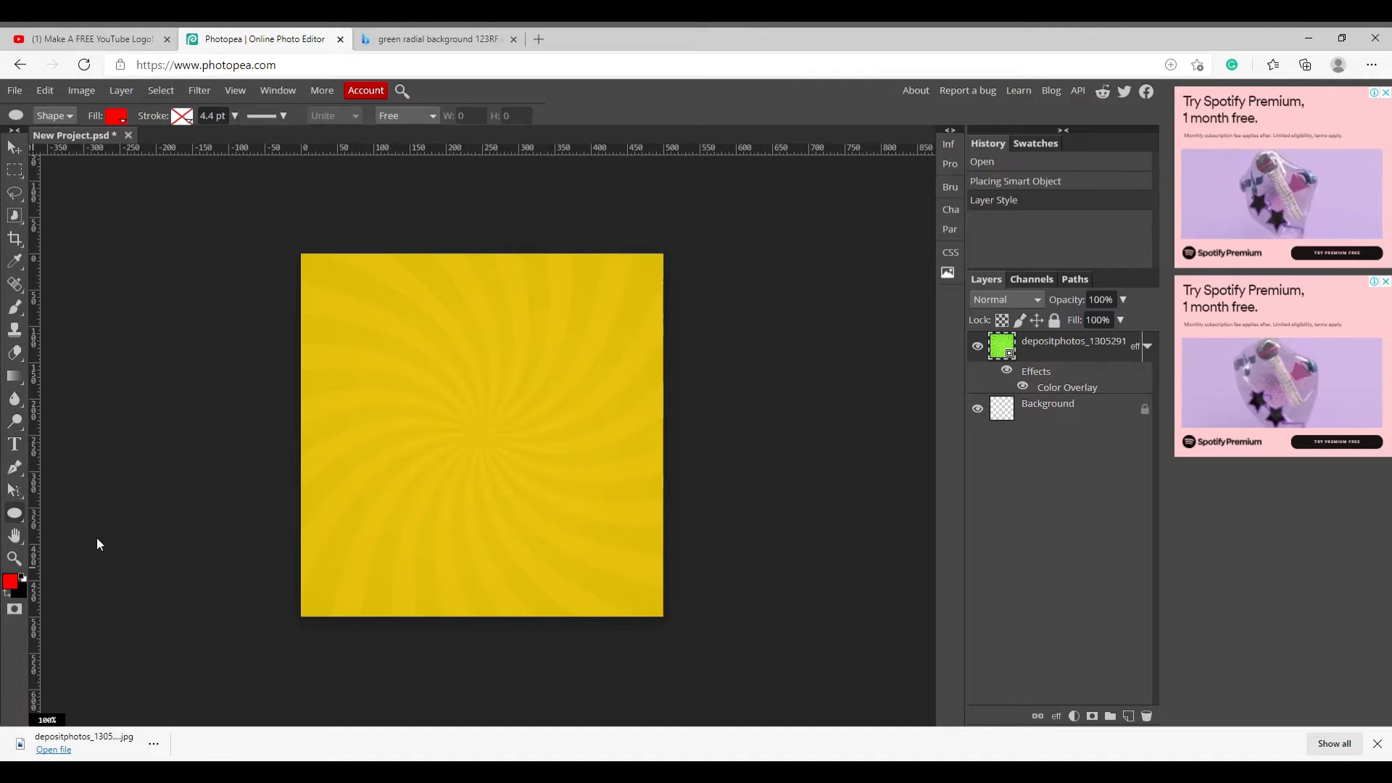
{"action": "left_click", "coordinate": [90, 45]}
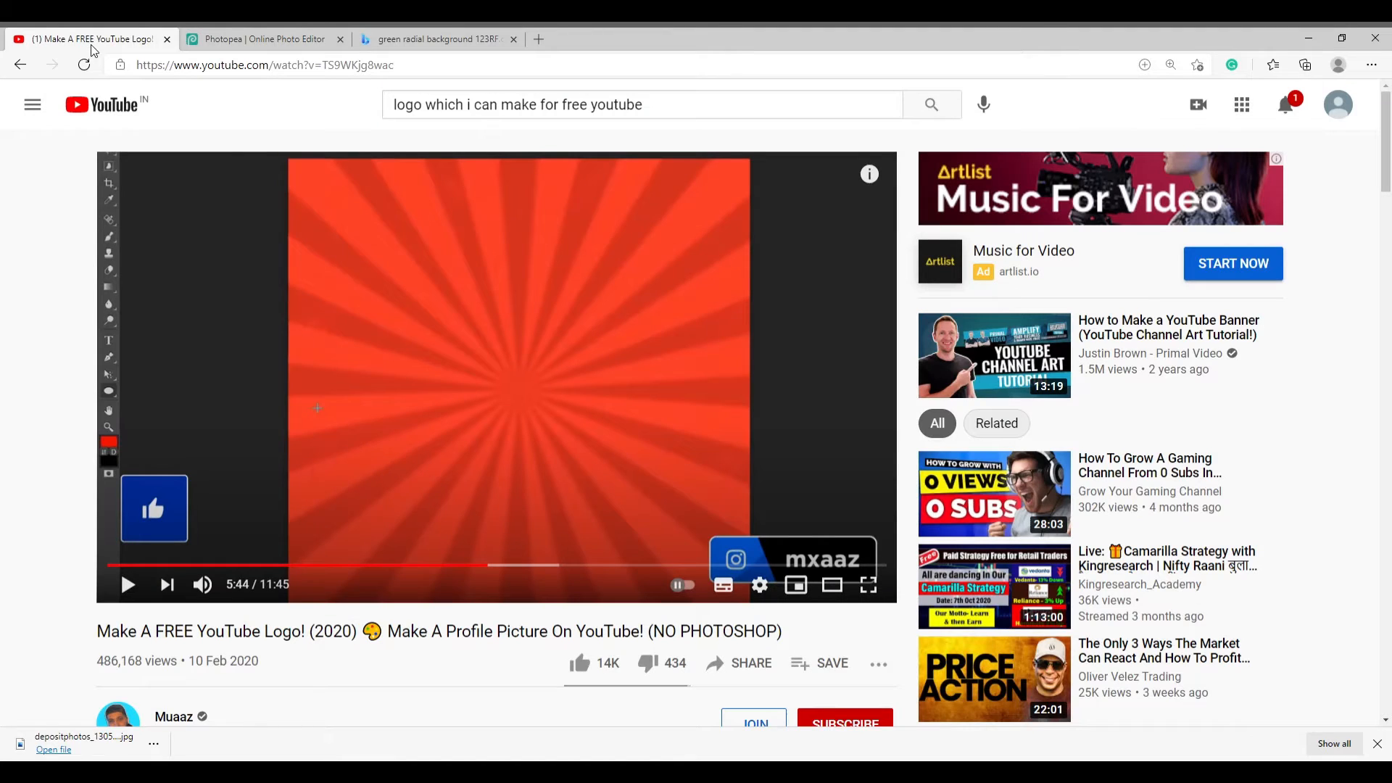
{"action": "left_click", "coordinate": [305, 308]}
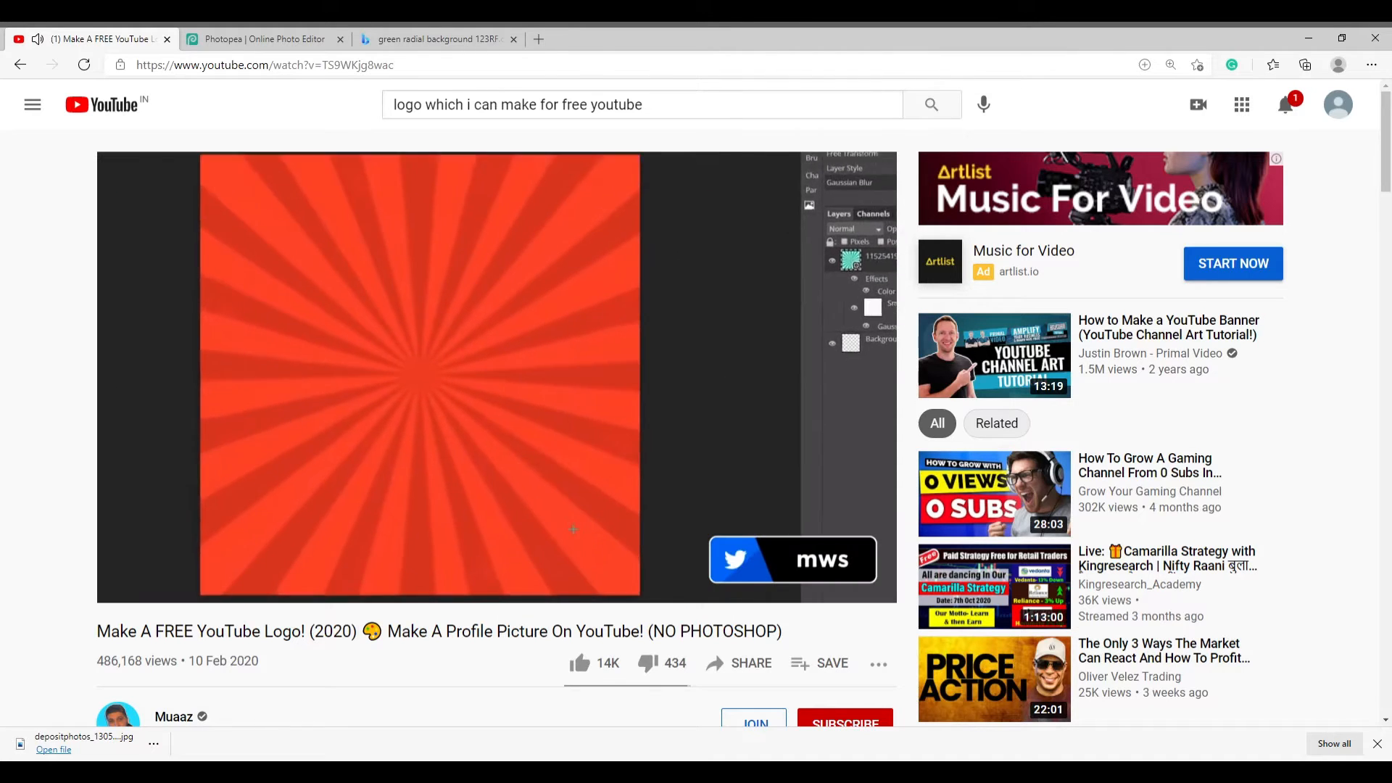
{"action": "mouse_move", "coordinate": [290, 279]}
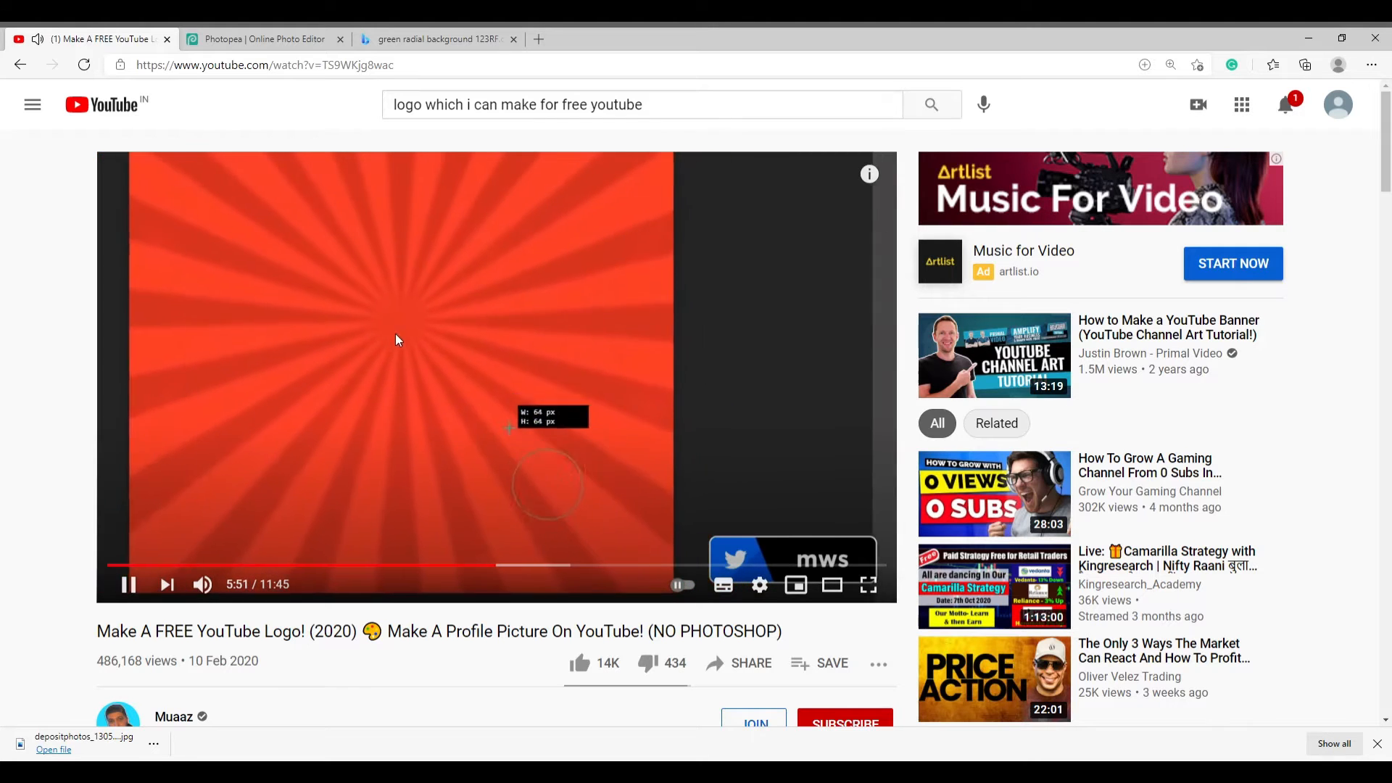
{"action": "left_click", "coordinate": [409, 335]}
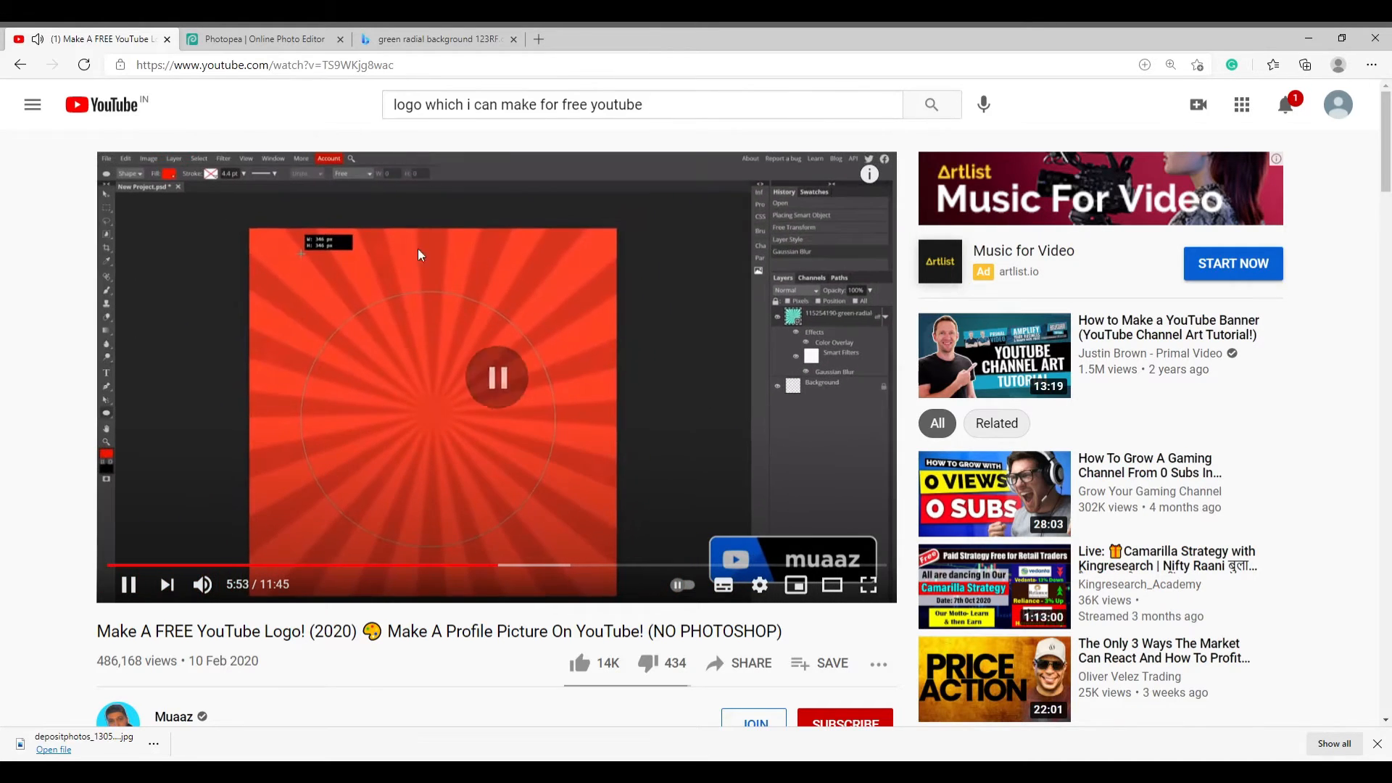
- Switch to Photopea and draw a red circle about 415 px wide centred on the canvas
{"action": "left_click", "coordinate": [426, 36]}
{"action": "left_click", "coordinate": [303, 31]}
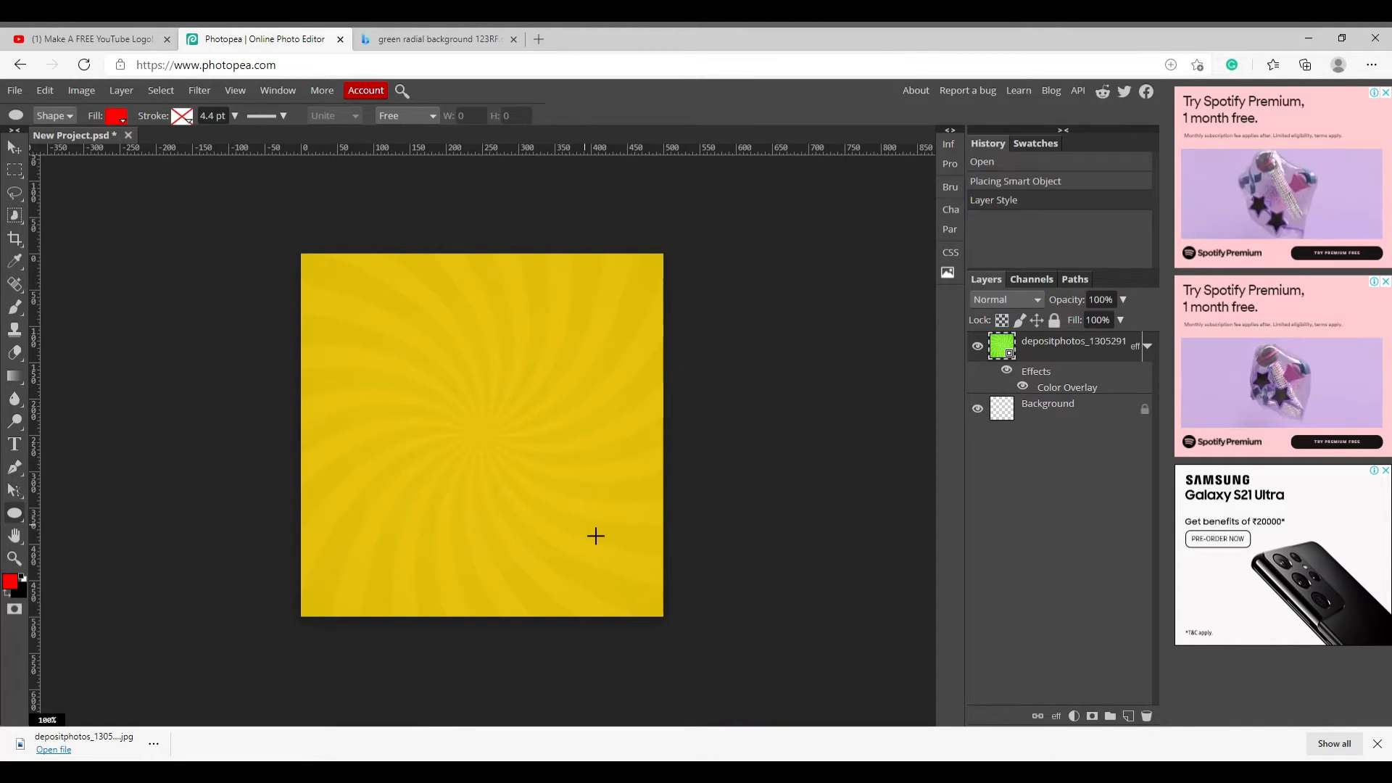
{"action": "left_click_drag", "start_coordinate": [585, 524], "coordinate": [615, 550]}
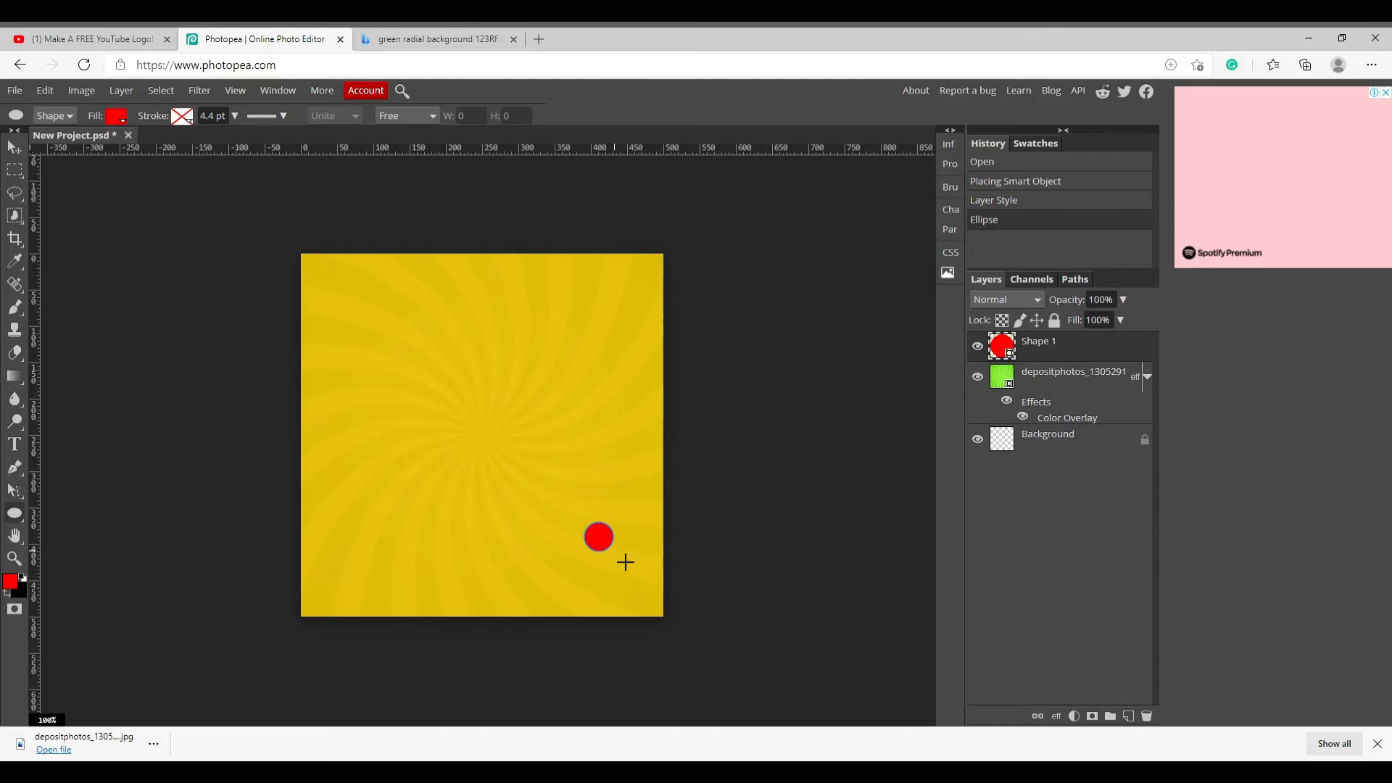
{"action": "key", "text": "ctrl+z"}
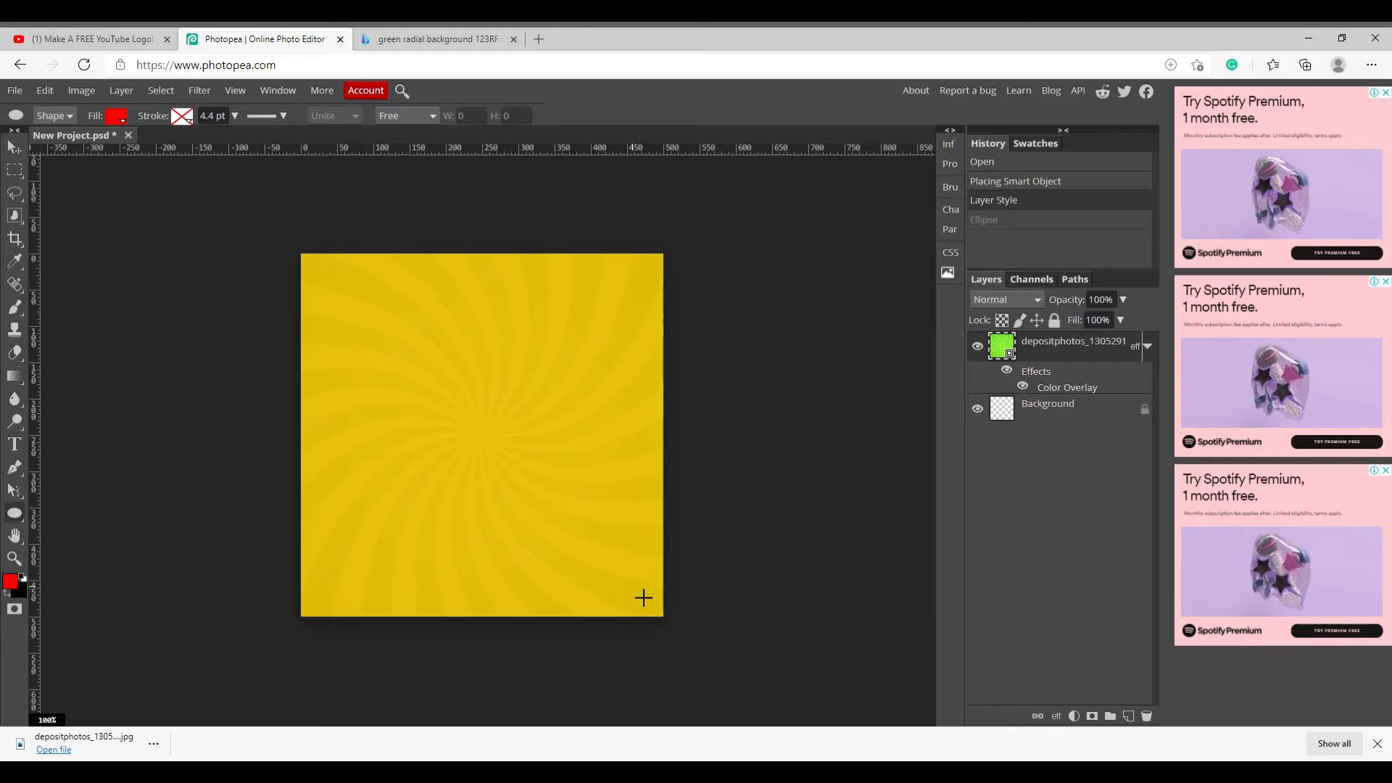
{"action": "left_click_drag", "start_coordinate": [632, 588], "coordinate": [303, 294]}
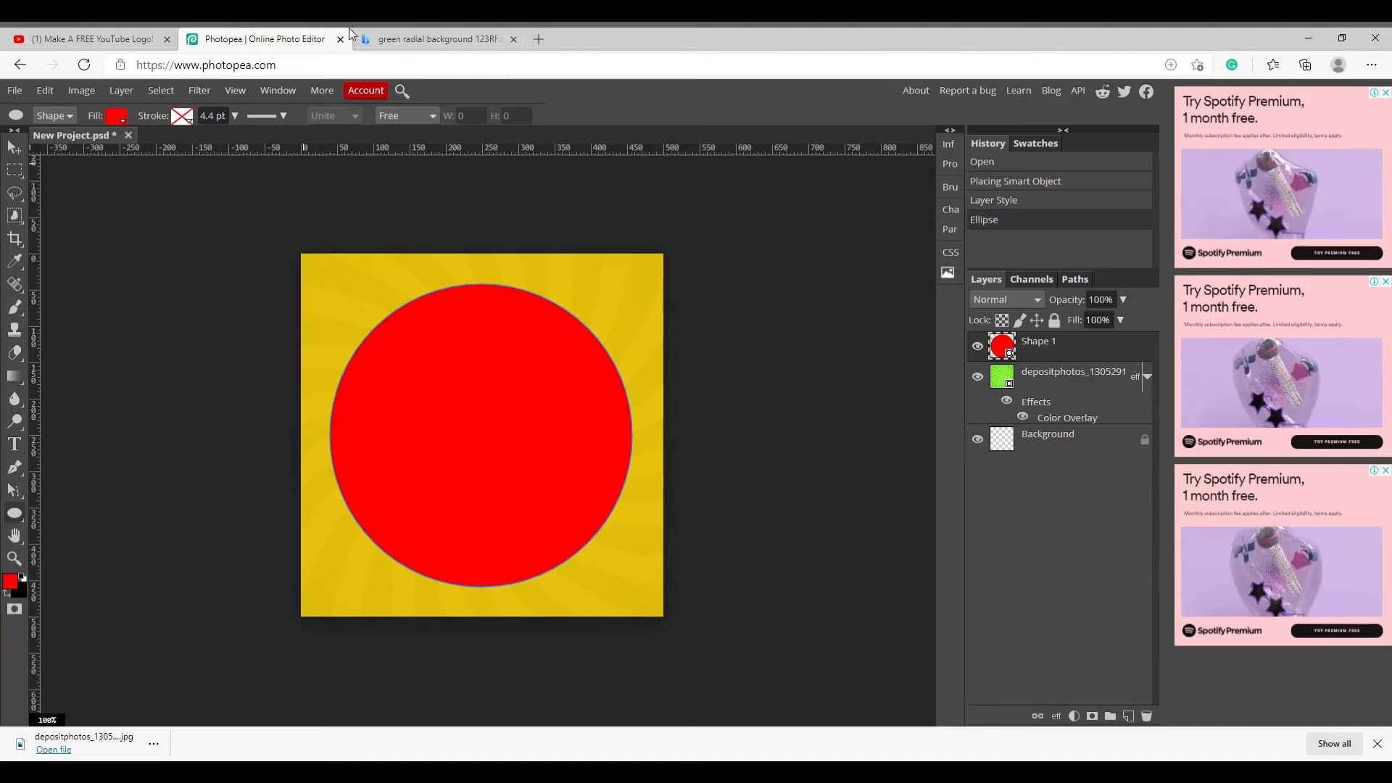
- Switch to the YouTube tutorial and watch how the circle's fill is set
{"action": "left_click", "coordinate": [126, 36]}
{"action": "left_click", "coordinate": [496, 359]}
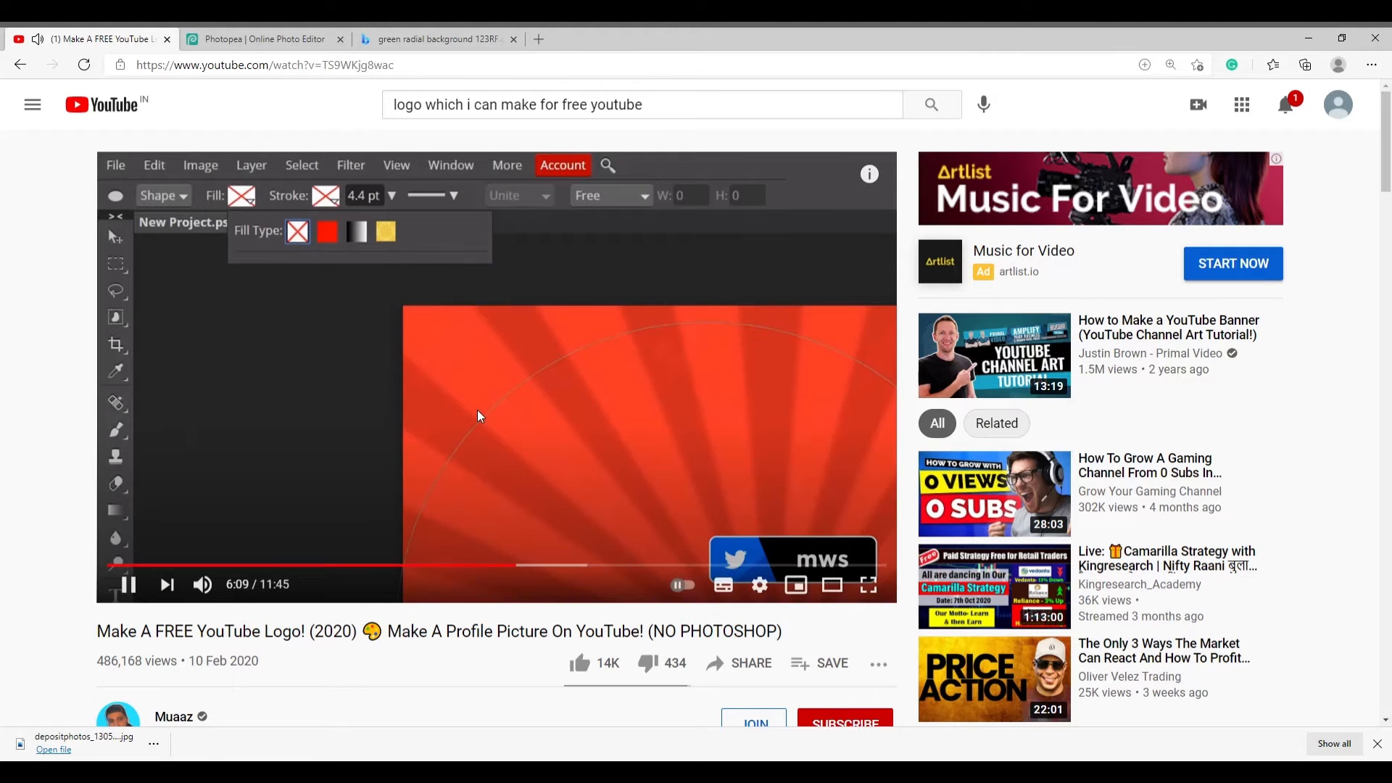
{"action": "left_click", "coordinate": [477, 411]}
- Switch to Photopea and set the circle's fill type to none
{"action": "left_click", "coordinate": [416, 28]}
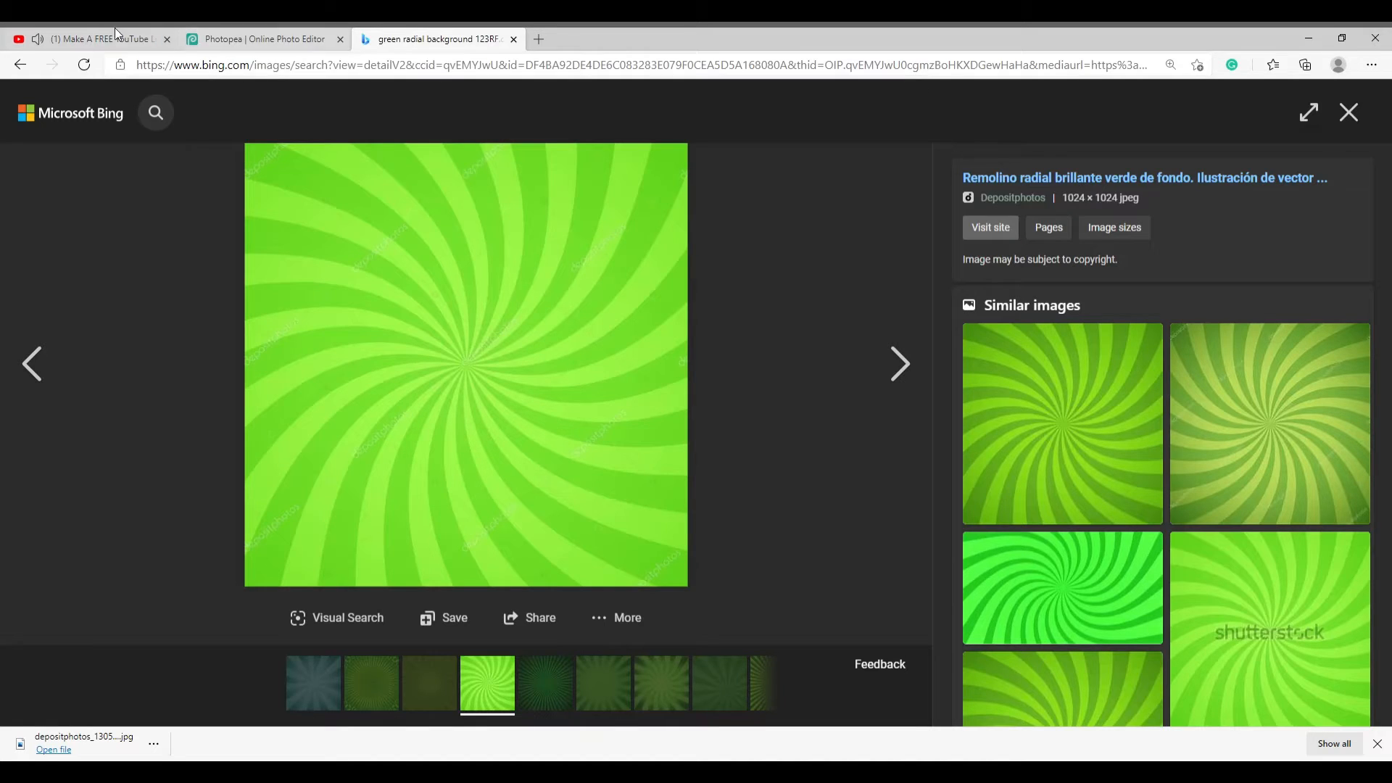
{"action": "left_click", "coordinate": [246, 38]}
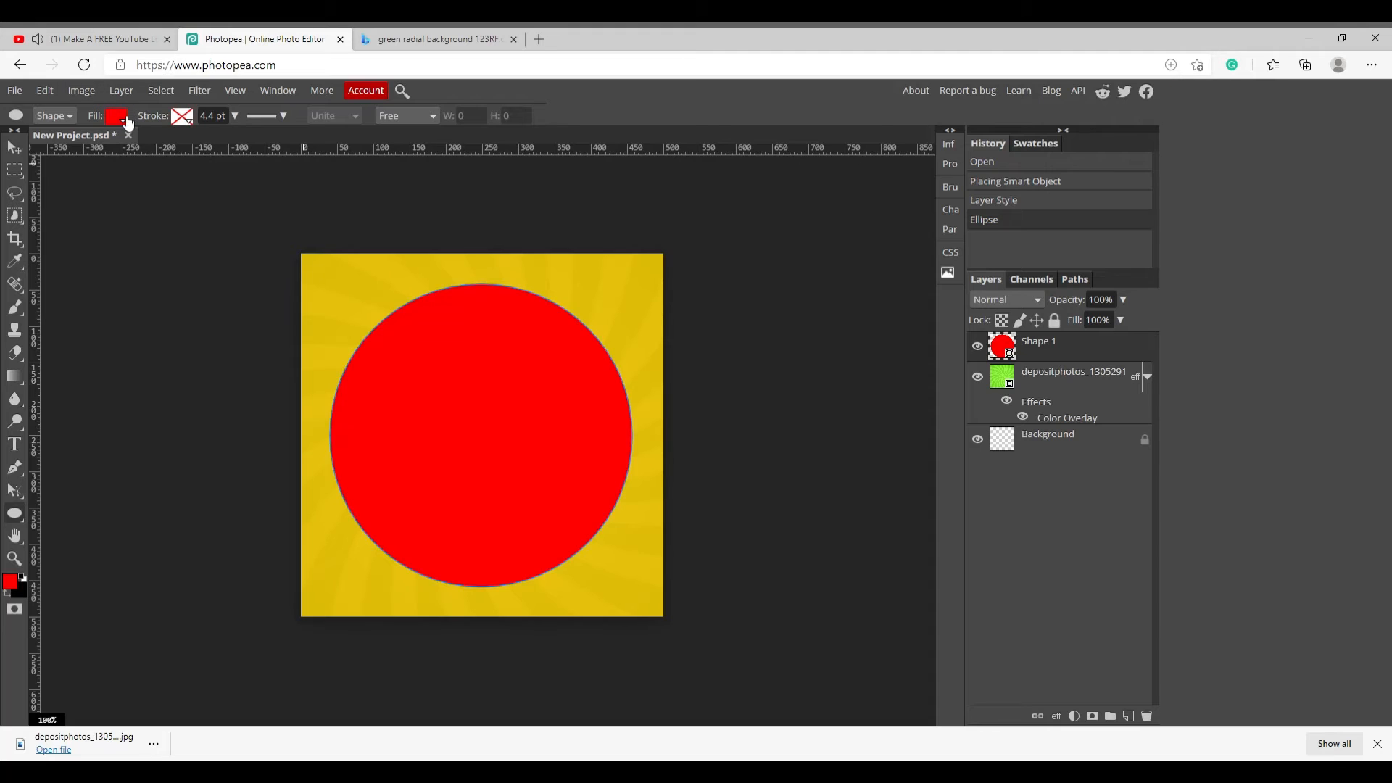
{"action": "left_click", "coordinate": [126, 118]}
{"action": "left_click", "coordinate": [161, 144]}
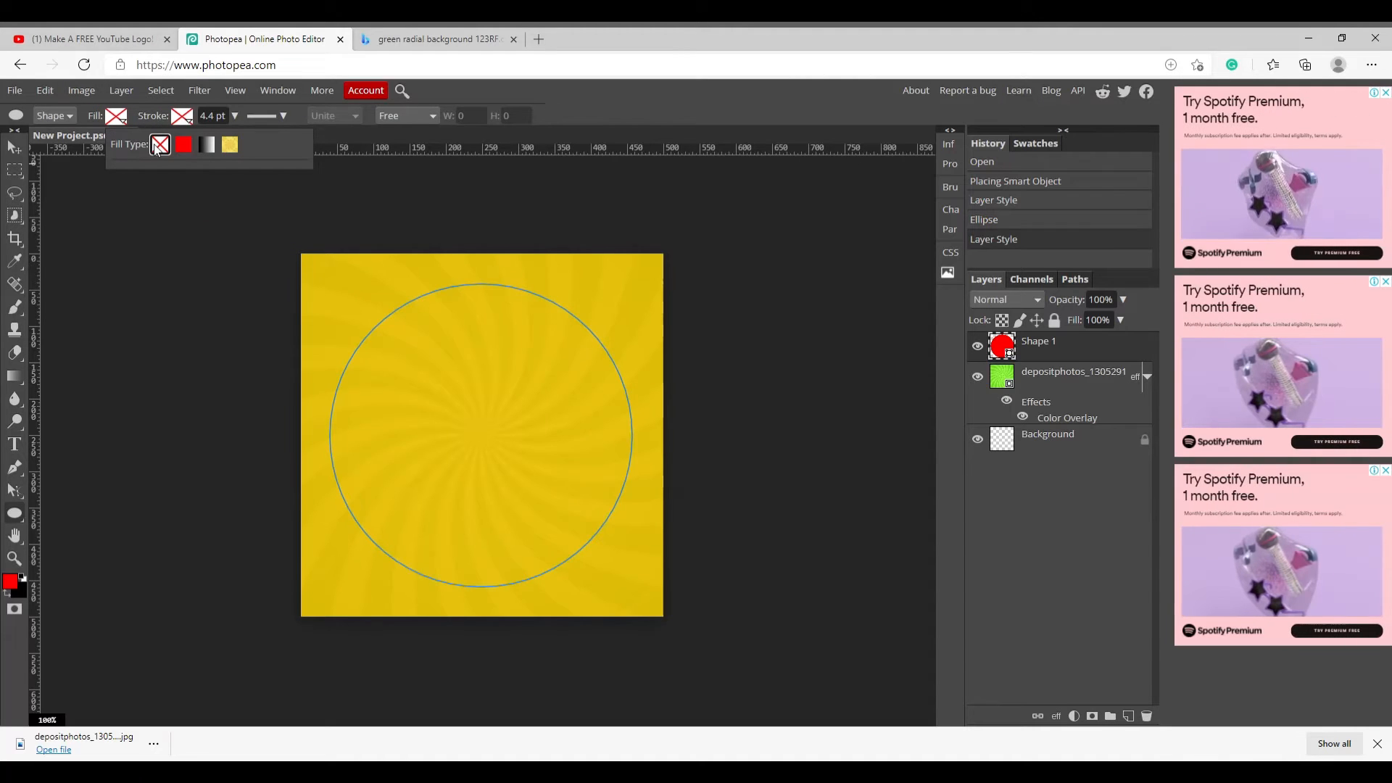
- Switch to the YouTube tutorial and watch how the circle's stroke colour is set
{"action": "left_click", "coordinate": [163, 31]}
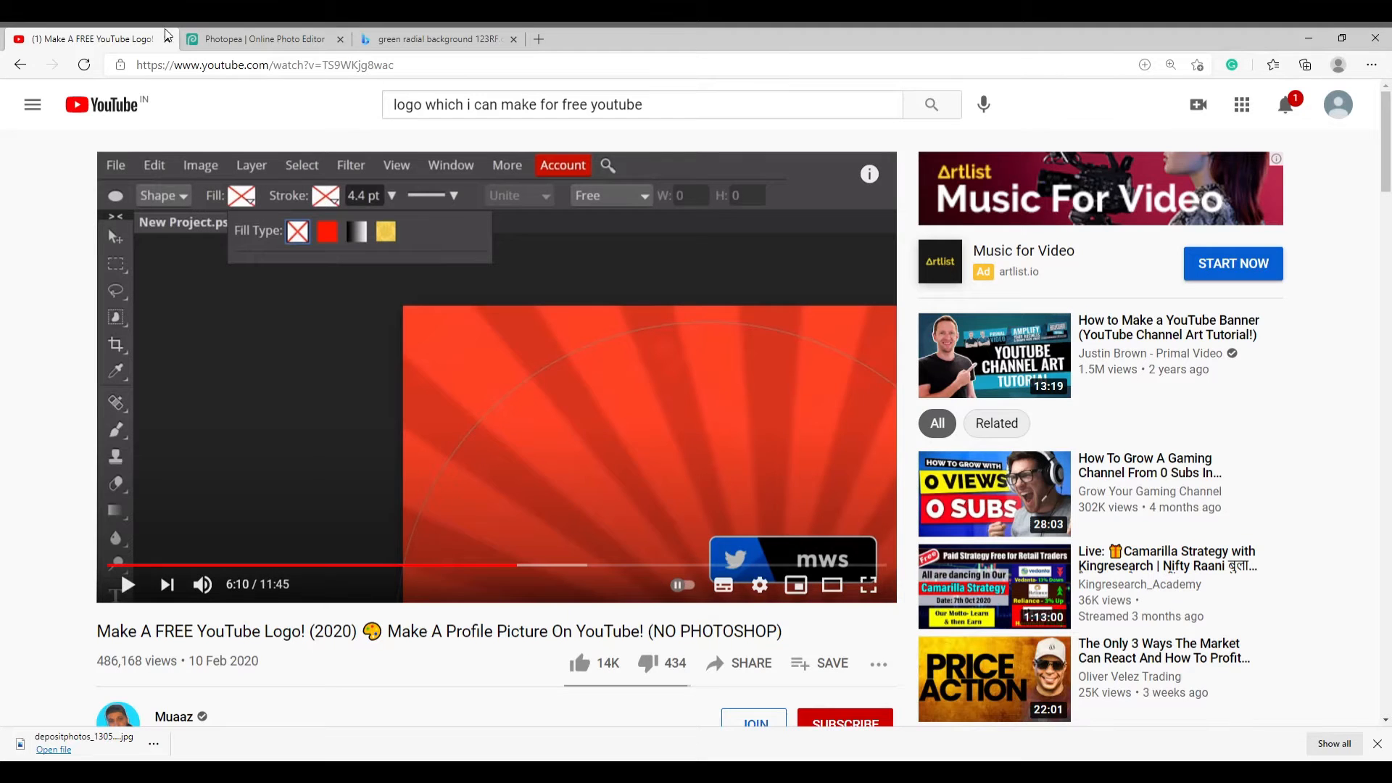
{"action": "left_click", "coordinate": [545, 350]}
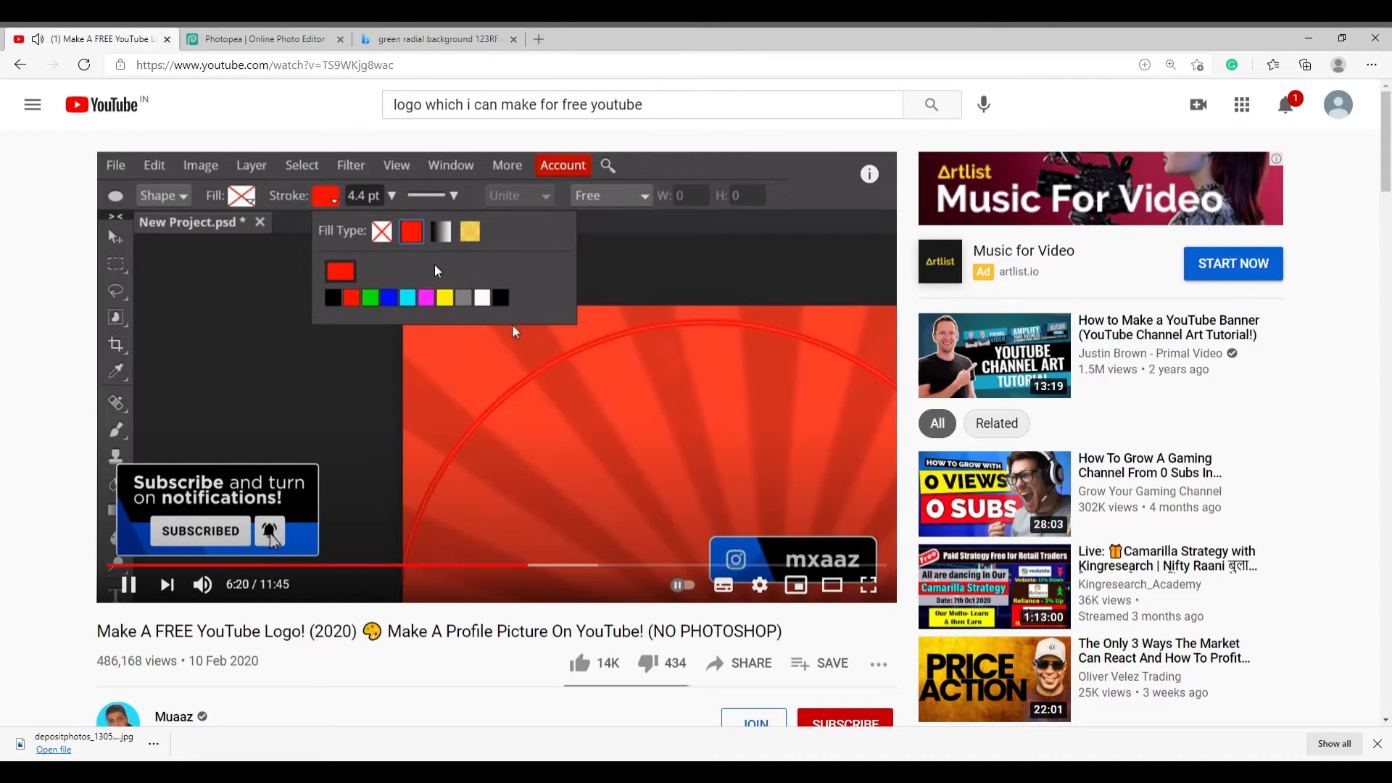
{"action": "left_click", "coordinate": [475, 288]}
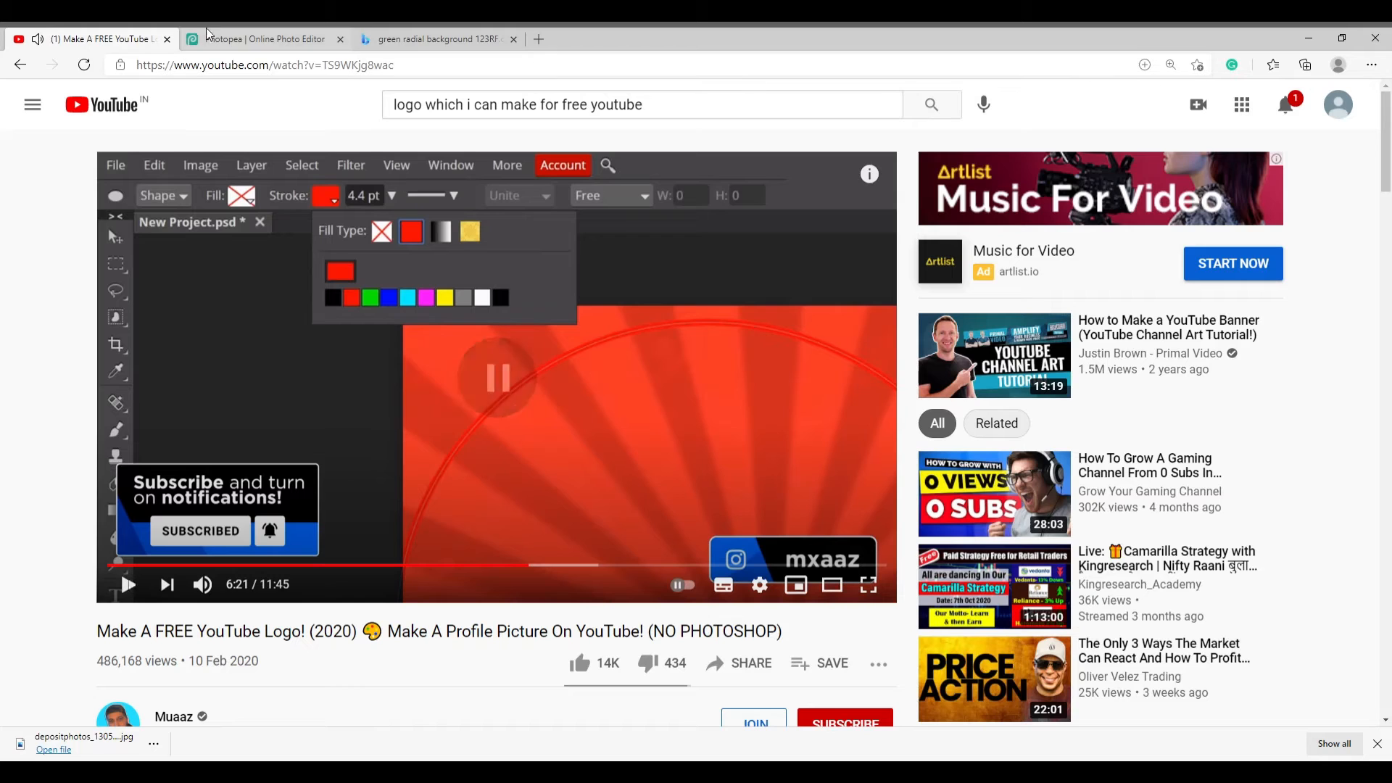
- Switch to Photopea and give the circle a solid red stroke
{"action": "left_click", "coordinate": [382, 29]}
{"action": "left_click", "coordinate": [312, 29]}
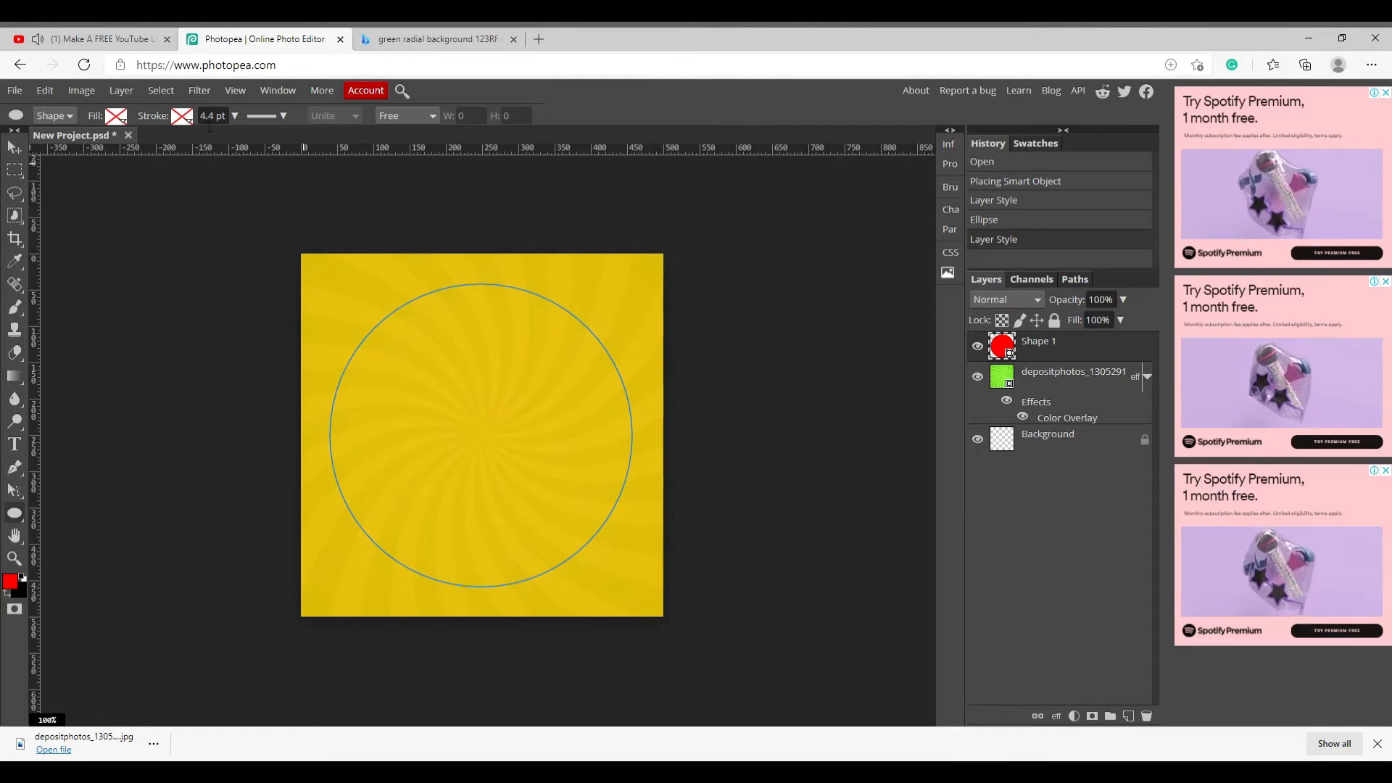
{"action": "left_click", "coordinate": [182, 116]}
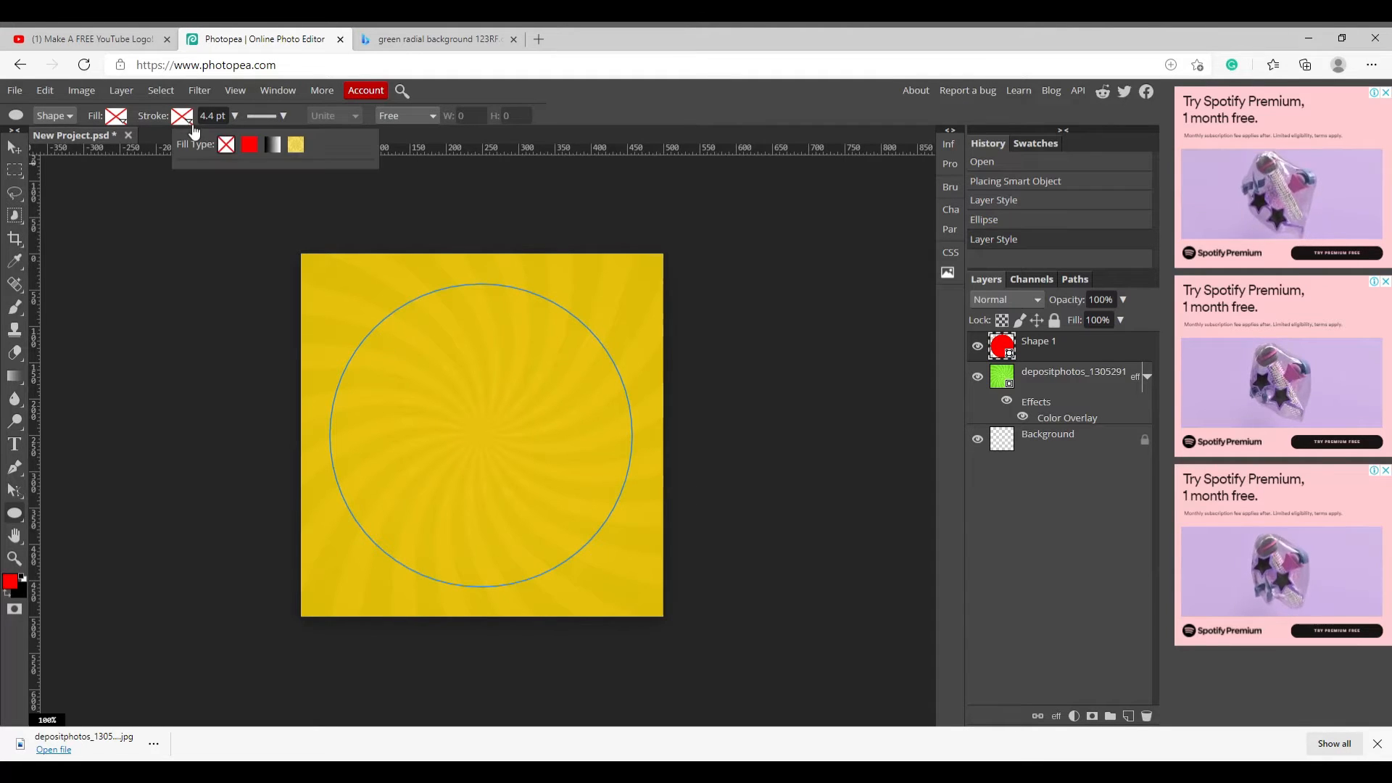
{"action": "left_click", "coordinate": [250, 143]}
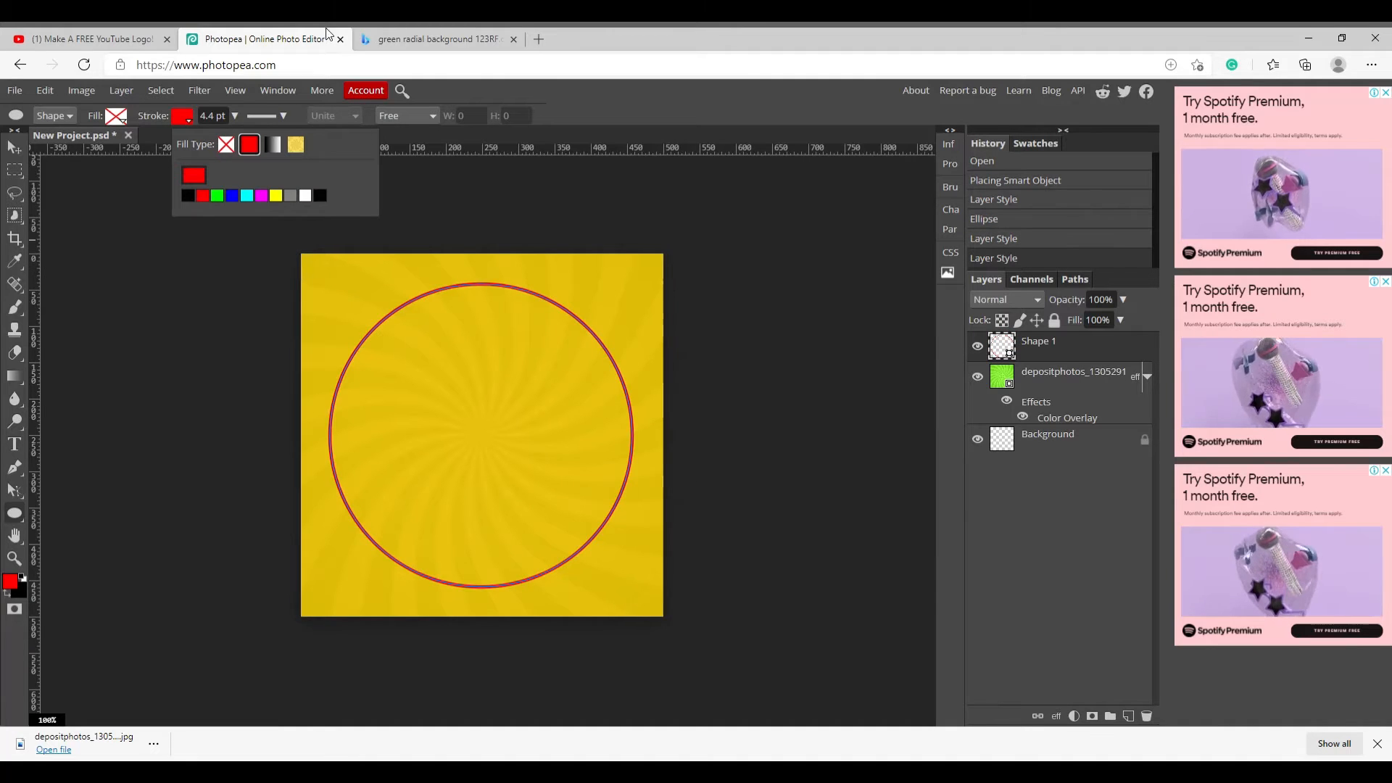
- Switch to the YouTube tutorial and keep watching how the stroke colour is chosen for the circle
{"action": "left_click", "coordinate": [101, 38]}
{"action": "left_click", "coordinate": [259, 314]}
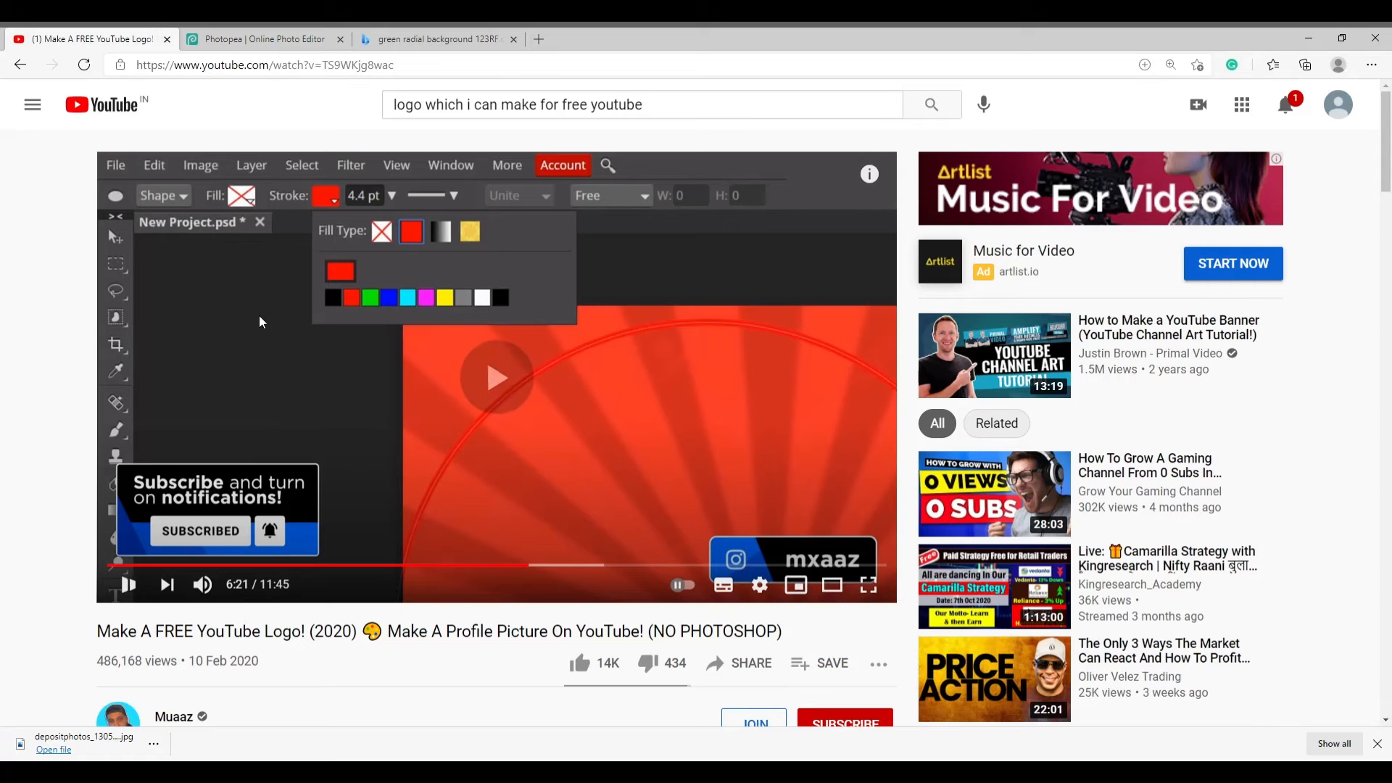
{"action": "left_click", "coordinate": [573, 372]}
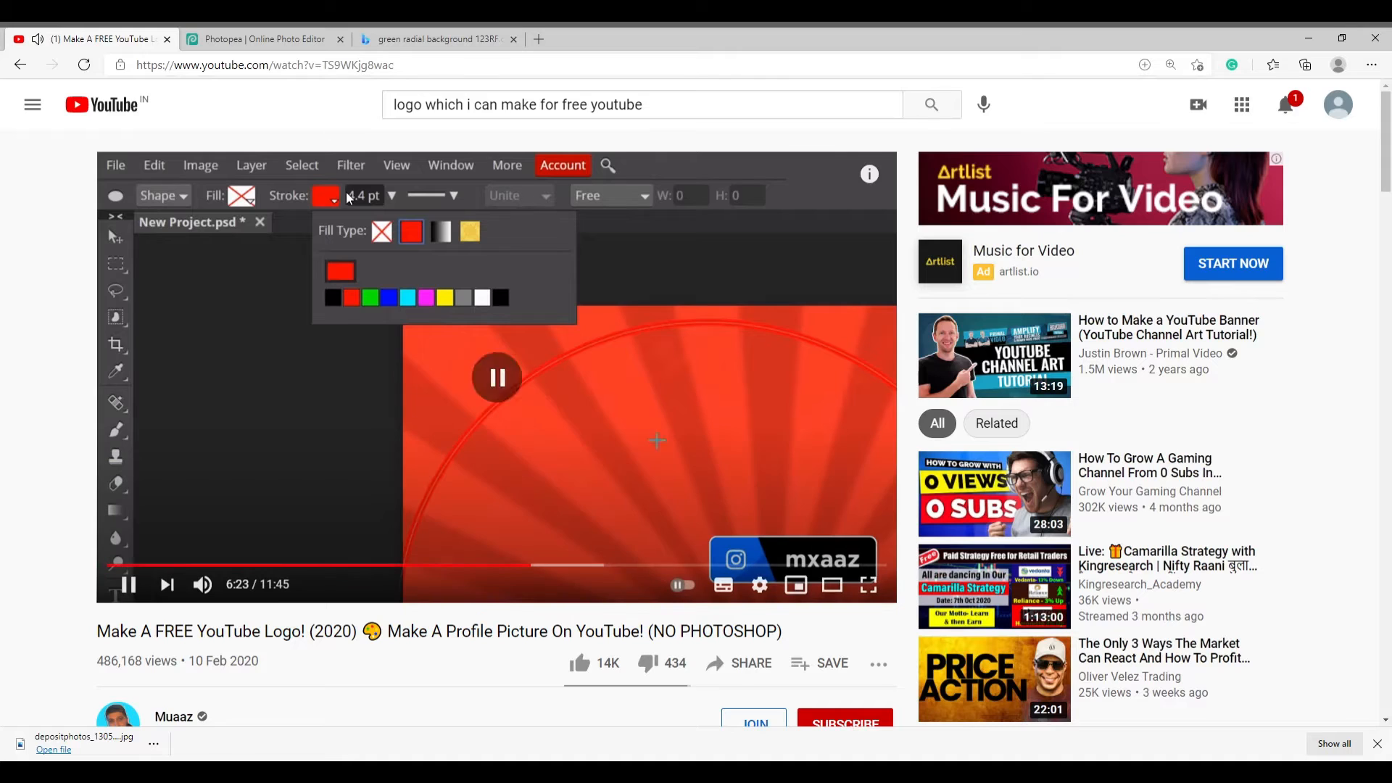
- Switch to Photopea and open the Color Overlay settings of the sunburst image layer
{"action": "left_click", "coordinate": [268, 39]}
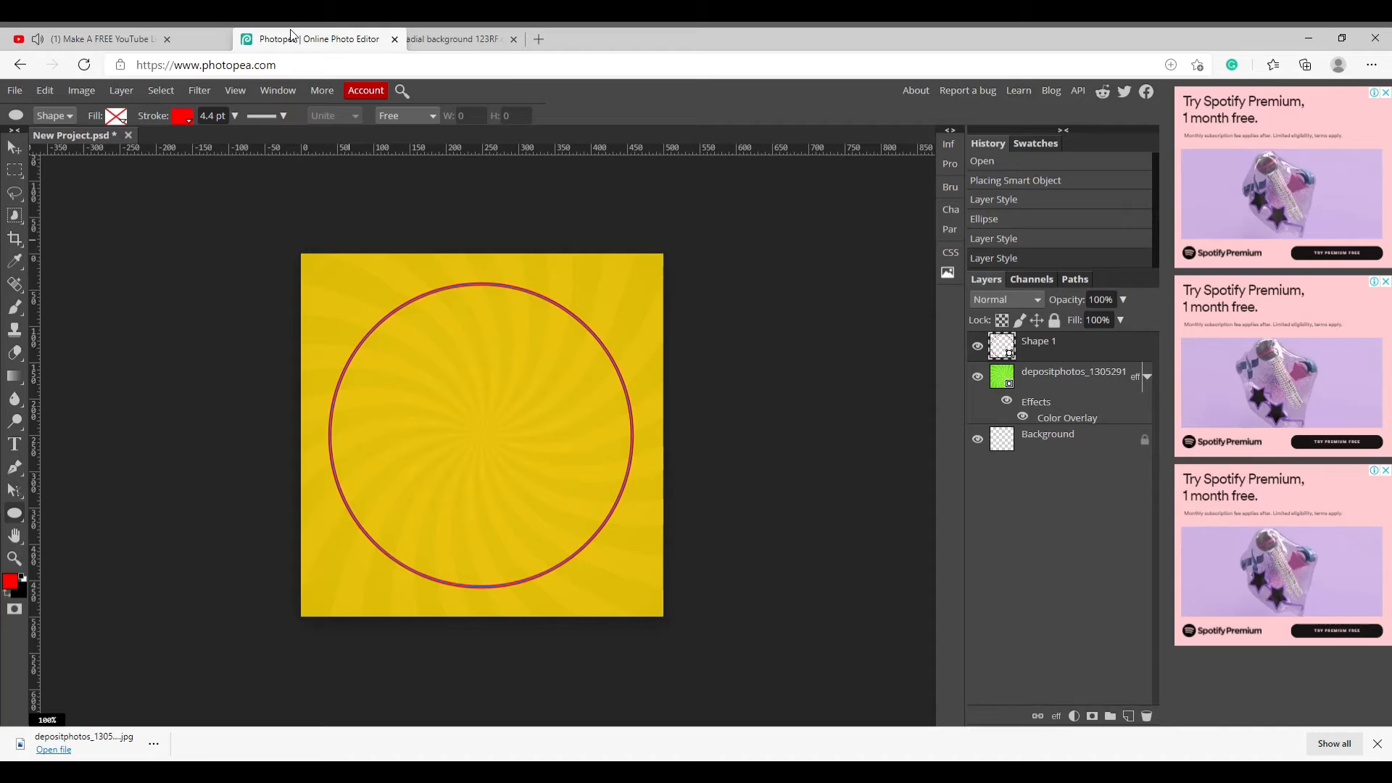
{"action": "left_click", "coordinate": [183, 116]}
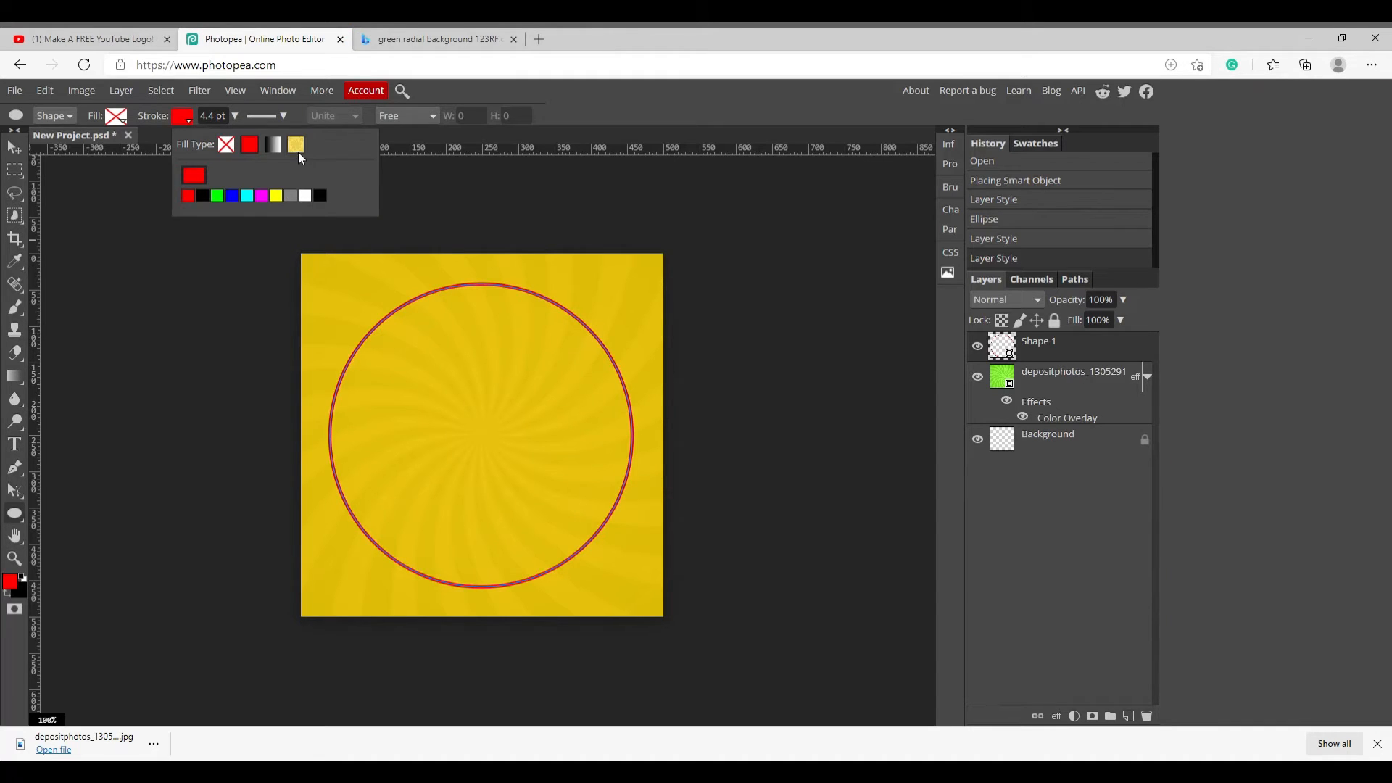
{"action": "right_click", "coordinate": [1060, 375]}
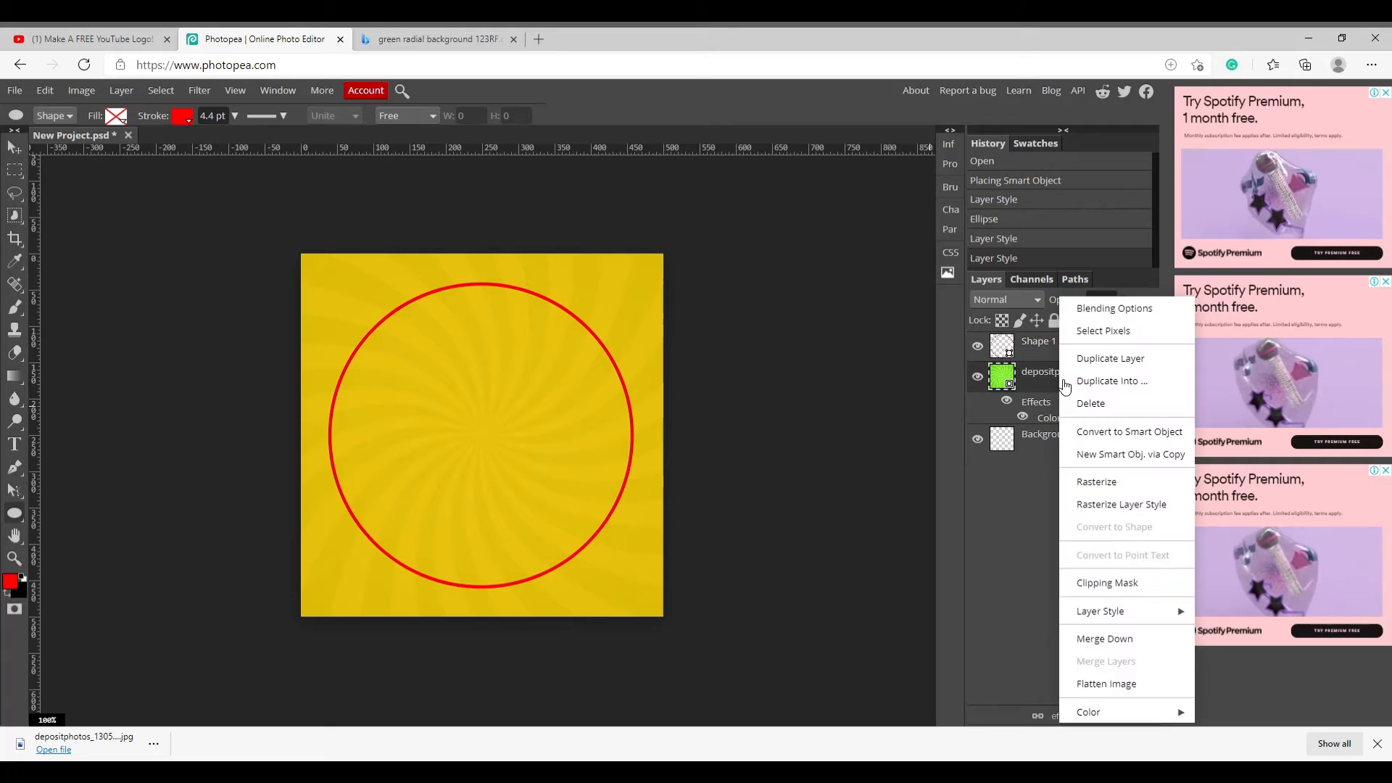
{"action": "left_click", "coordinate": [1117, 291]}
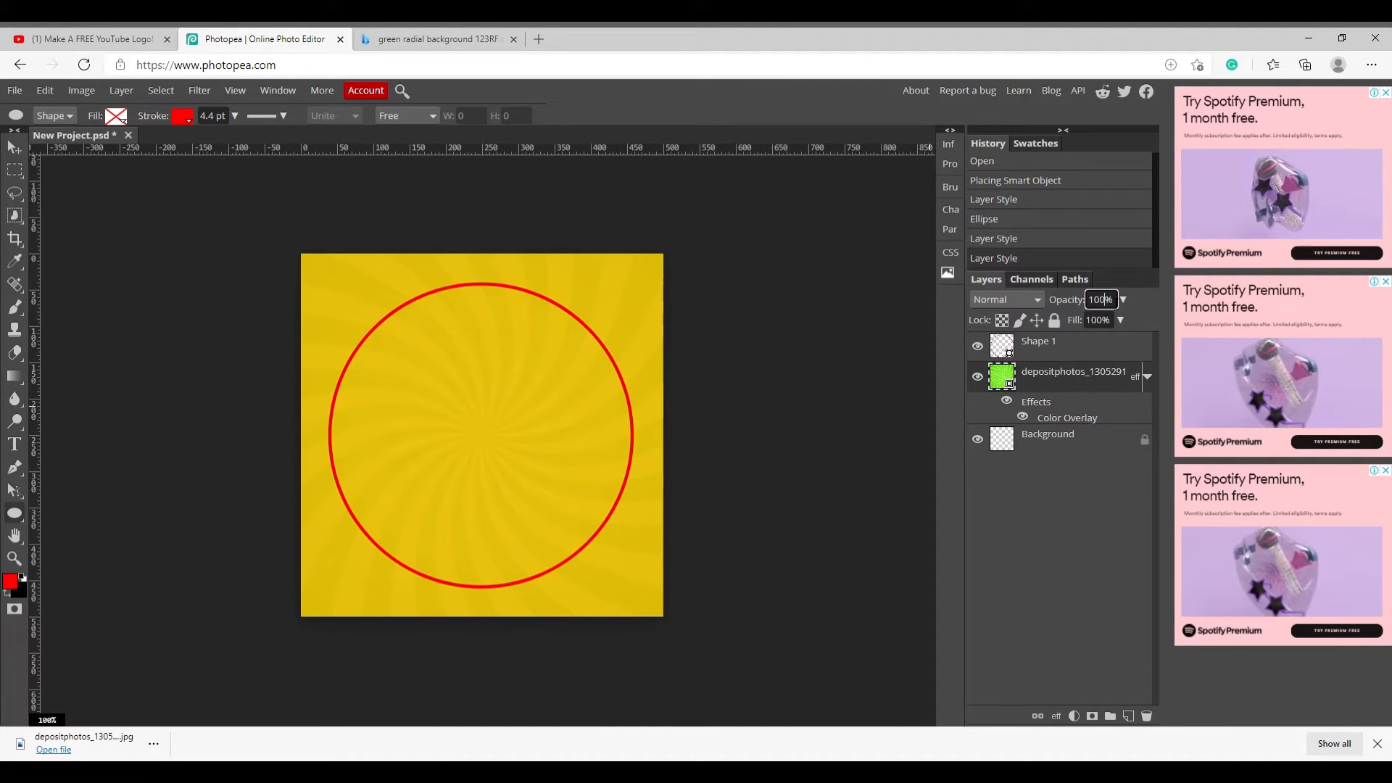
{"action": "right_click", "coordinate": [1039, 376]}
{"action": "left_click", "coordinate": [1147, 310]}
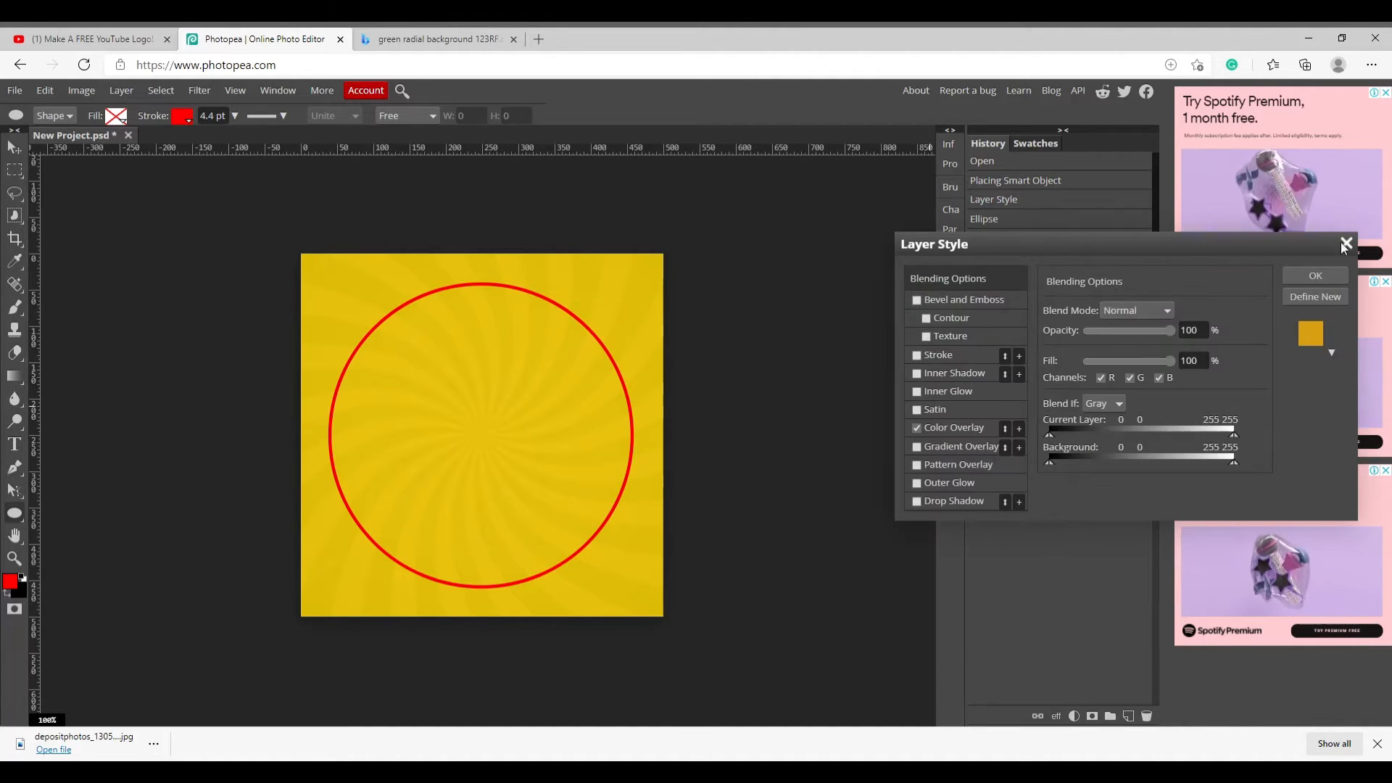
{"action": "left_click", "coordinate": [1339, 351]}
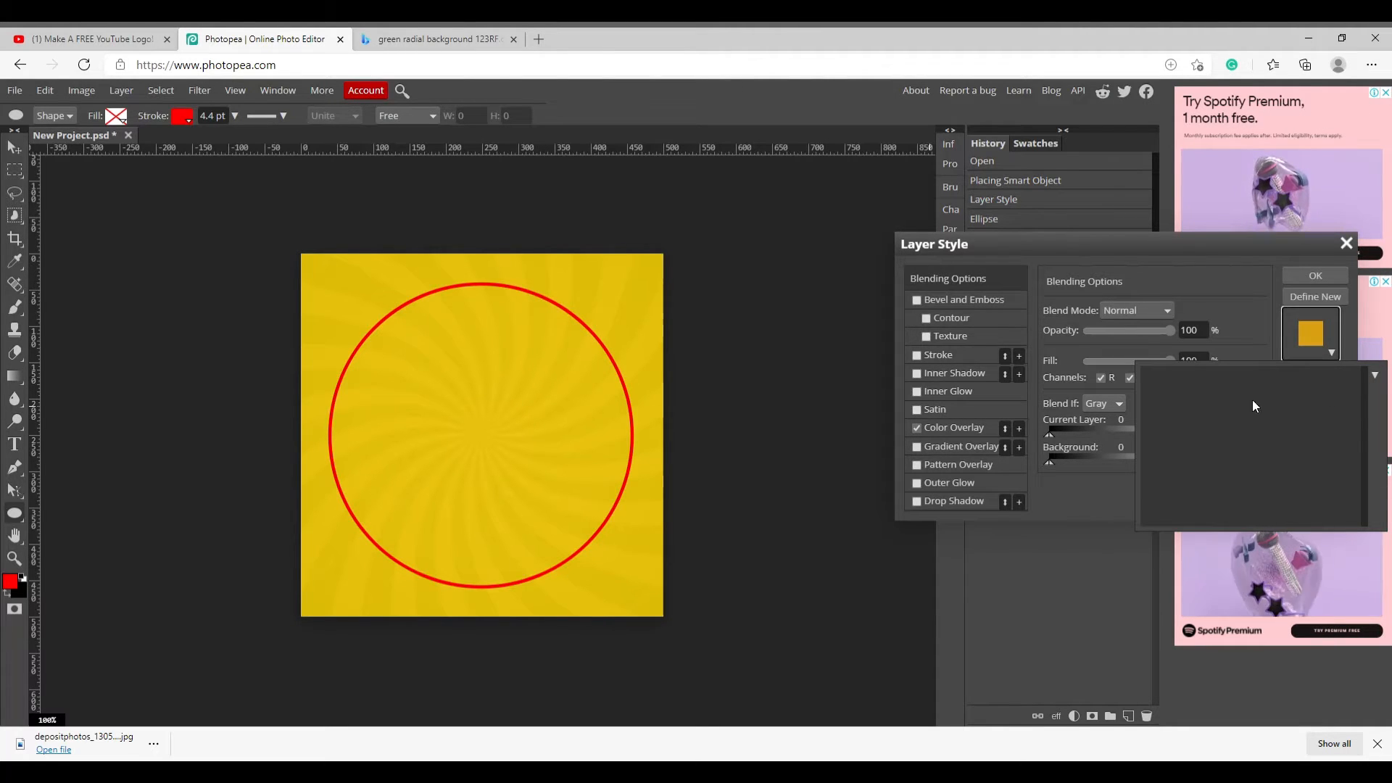
{"action": "left_click", "coordinate": [907, 433]}
{"action": "left_click", "coordinate": [956, 425]}
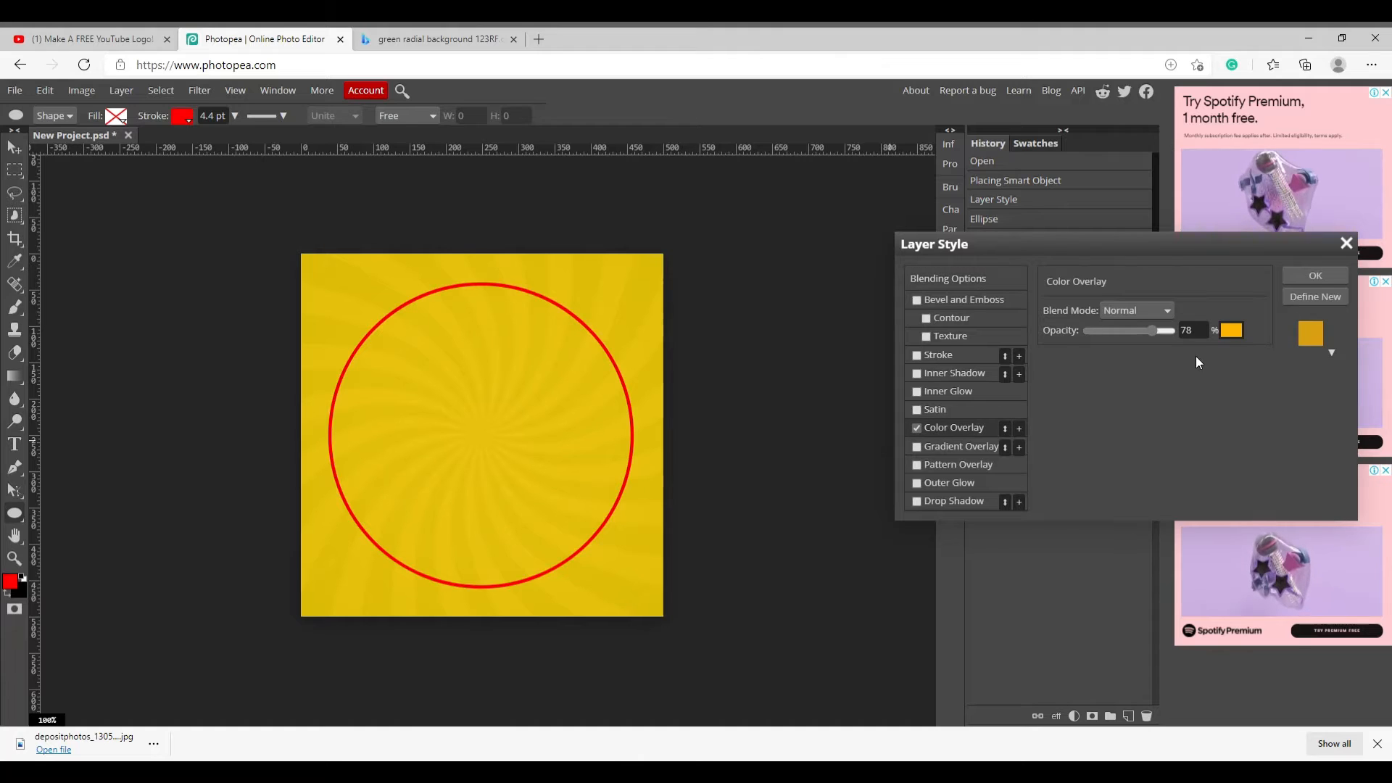
- Open the overlay colour in the Color Picker, select its hex code, and confirm the colour and layer style
{"action": "left_click", "coordinate": [1237, 335]}
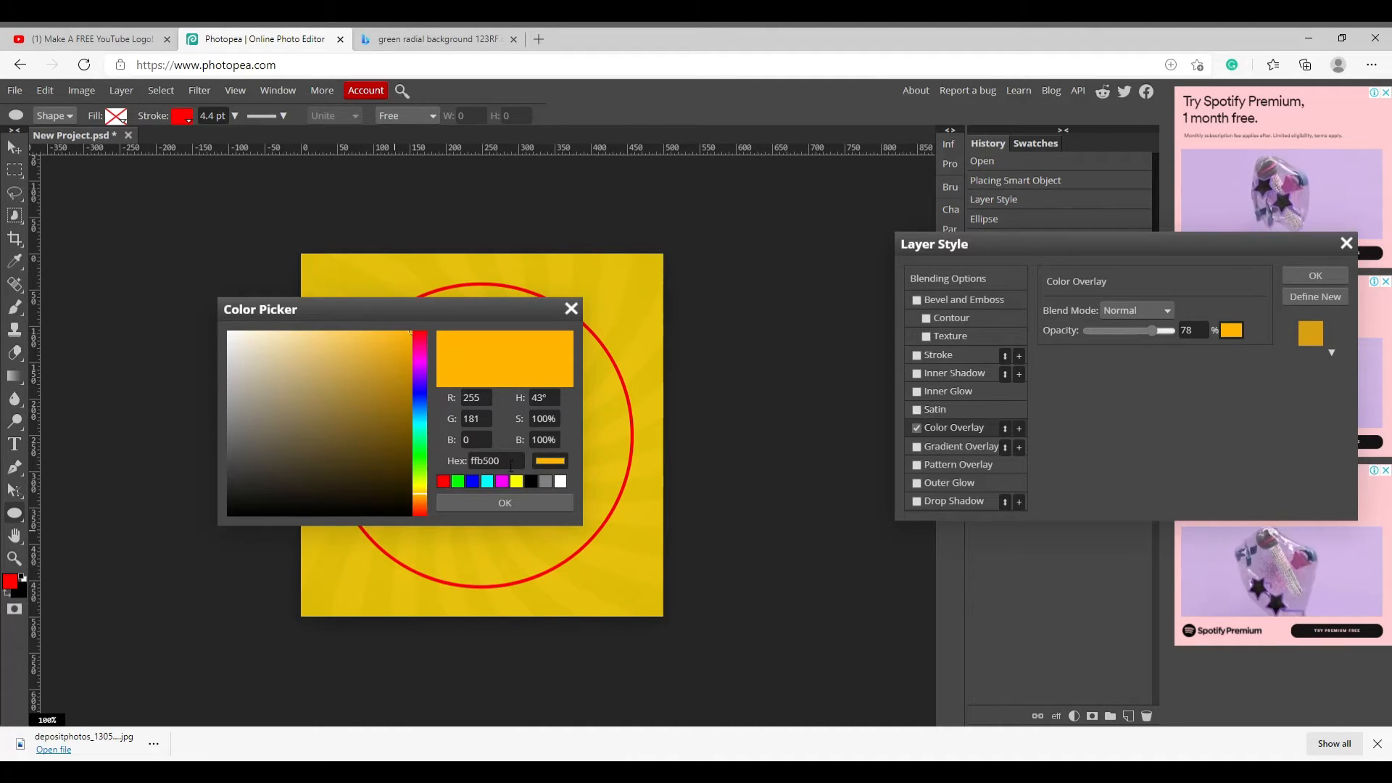
{"action": "double_click", "coordinate": [511, 463]}
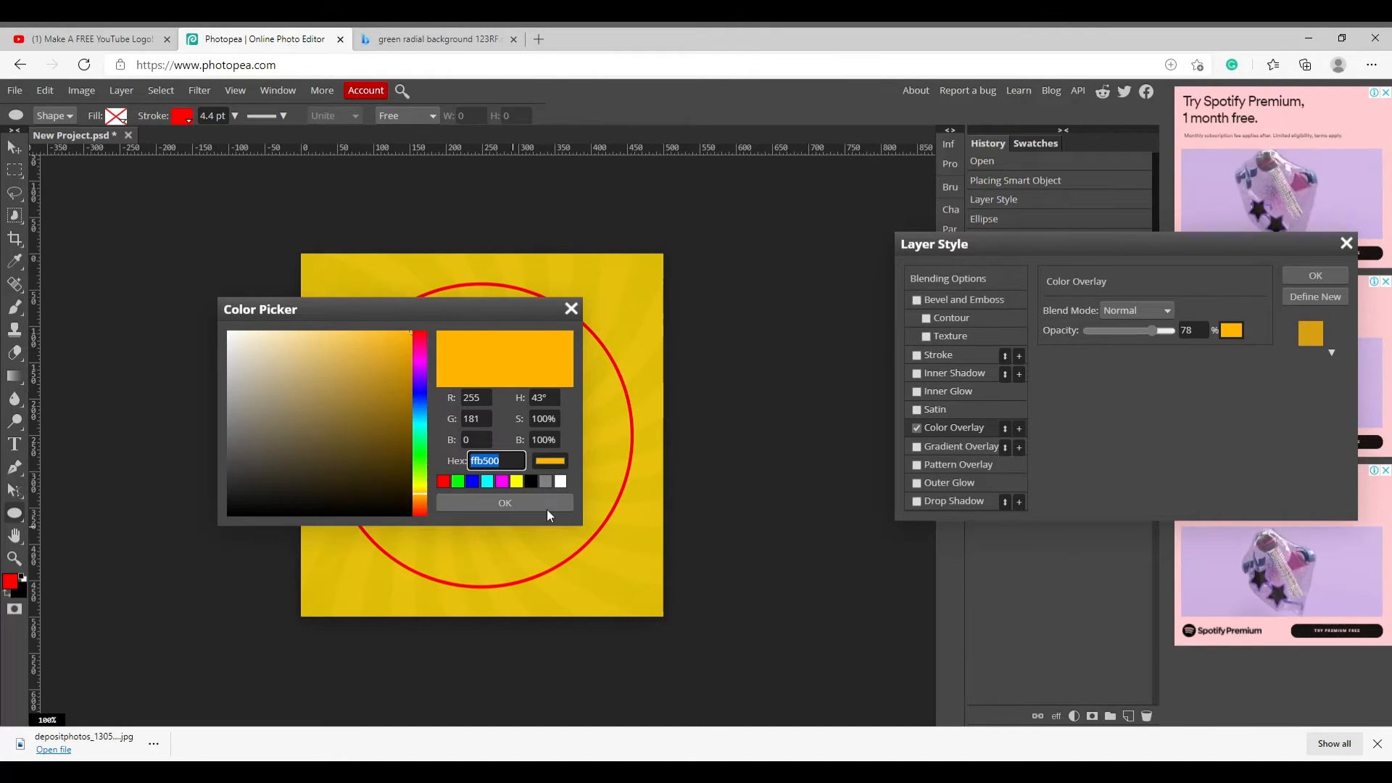
{"action": "left_click", "coordinate": [545, 506]}
{"action": "left_click", "coordinate": [1315, 276]}
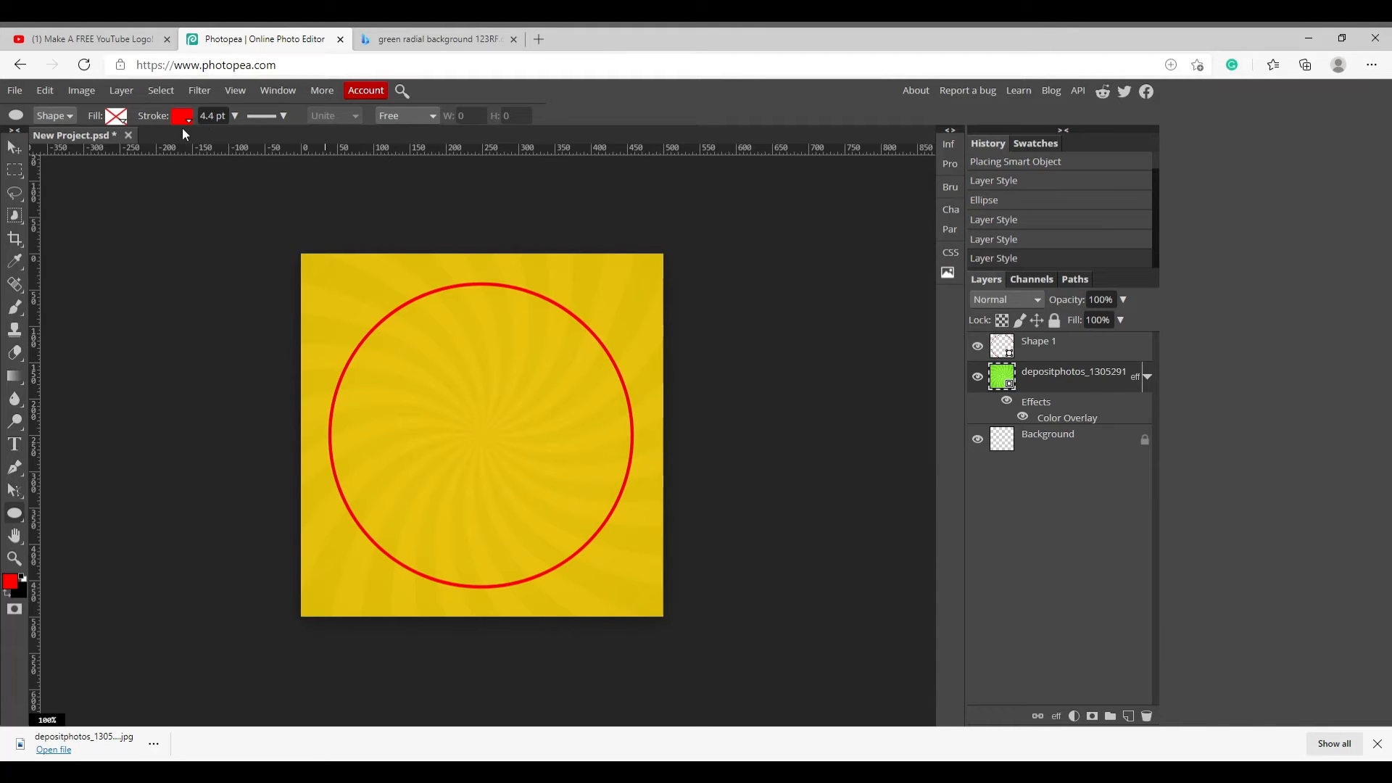
- Open the fill type options of the ellipse's stroke
{"action": "left_click", "coordinate": [192, 122]}
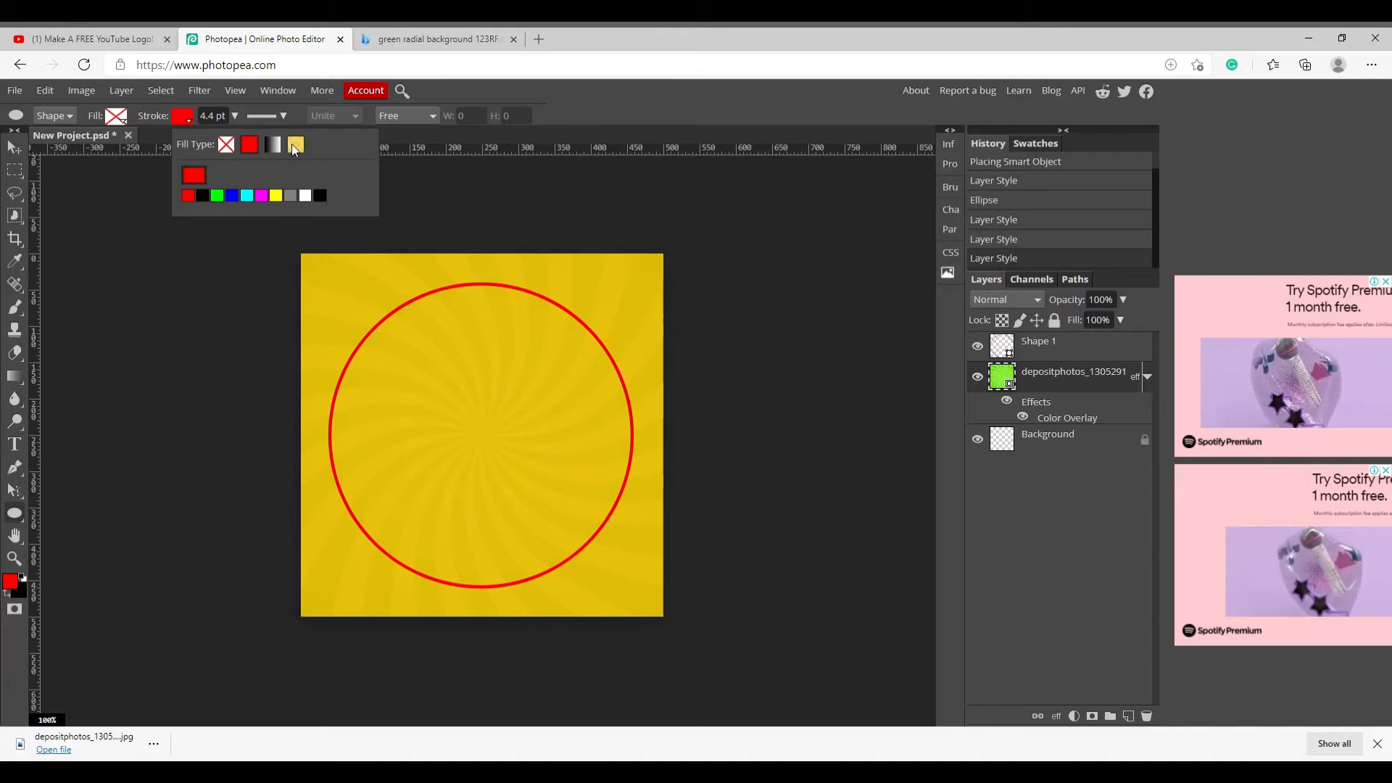
{"action": "left_click", "coordinate": [221, 250]}
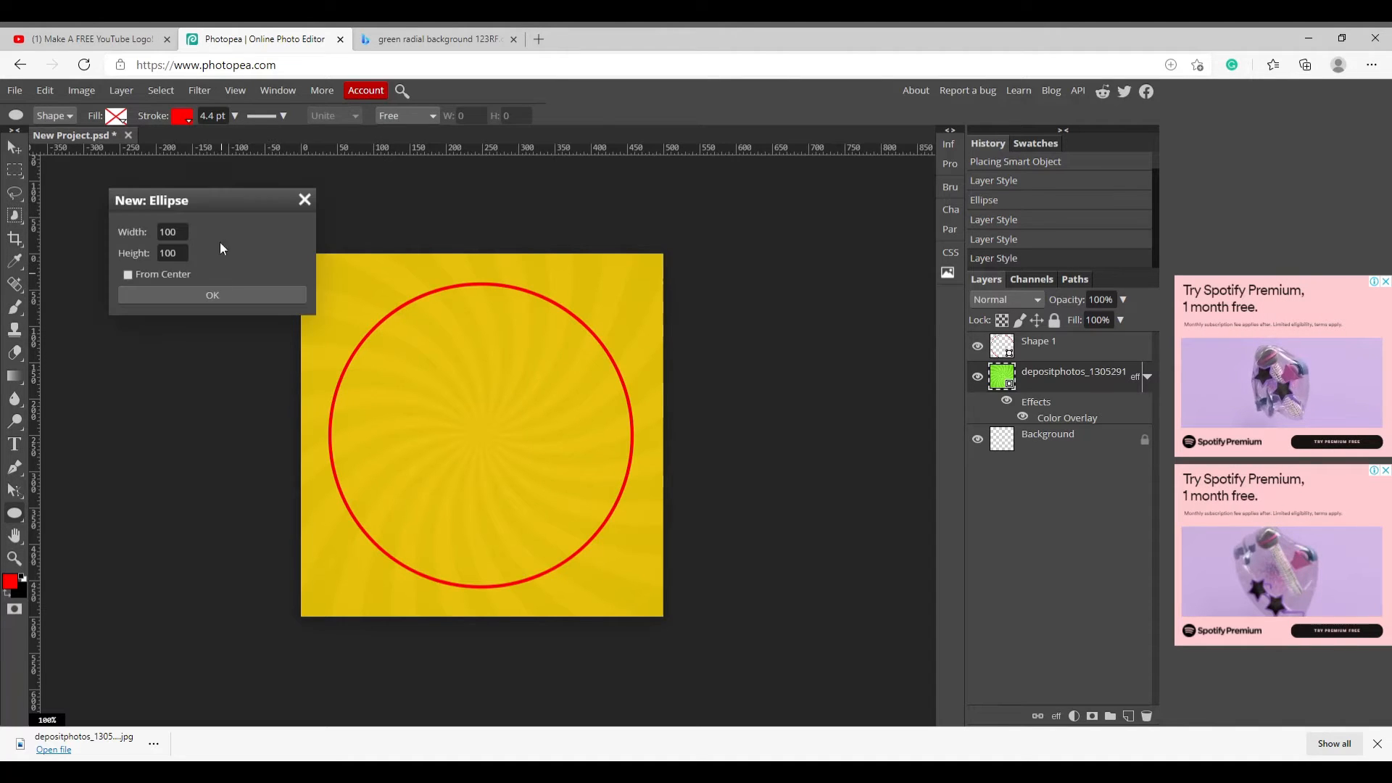
- Switch to the YouTube tutorial and watch how the circle gets a thick white stroke and is transformed
{"action": "left_click", "coordinate": [125, 43]}
{"action": "left_click", "coordinate": [661, 400]}
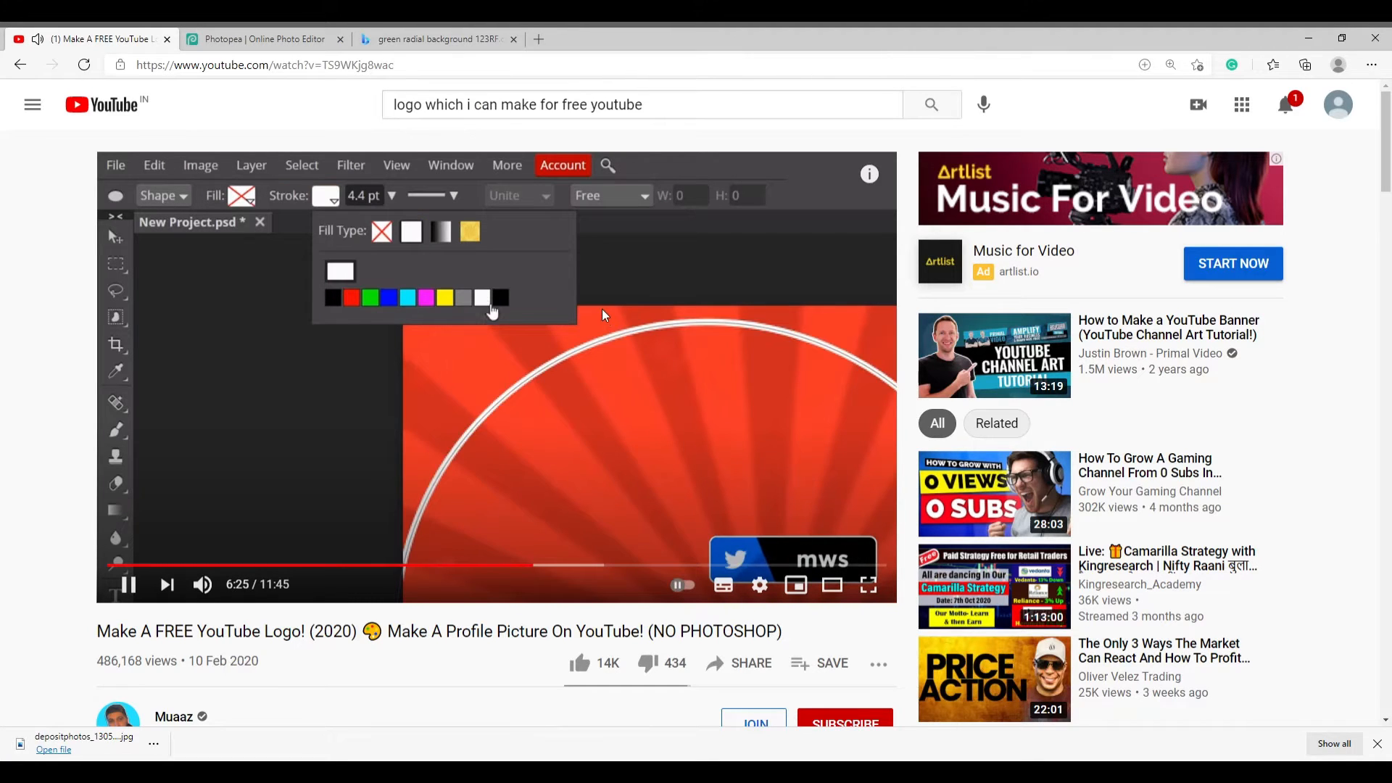
{"action": "left_click", "coordinate": [512, 293]}
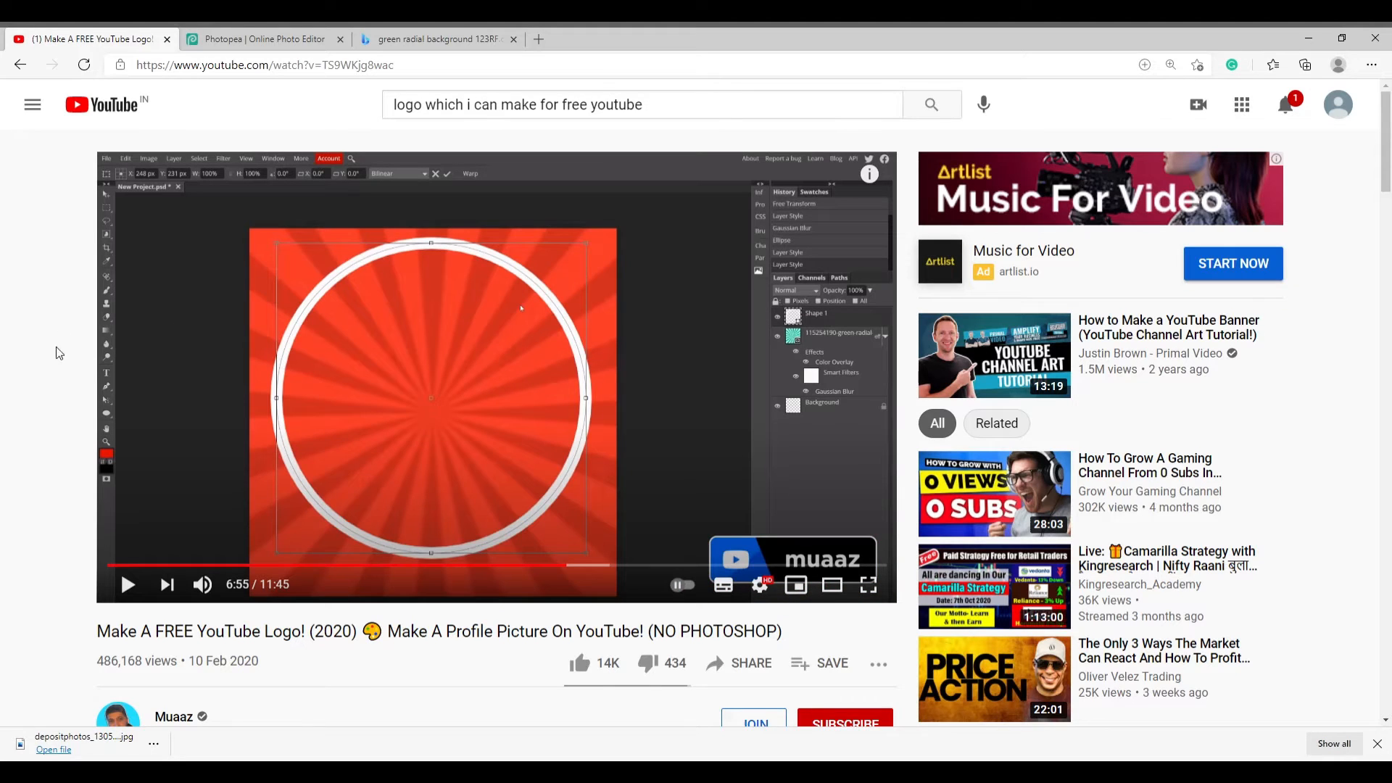
- Switch to Photopea and give the circle a white stroke 20 pt wide
{"action": "left_click", "coordinate": [317, 39]}
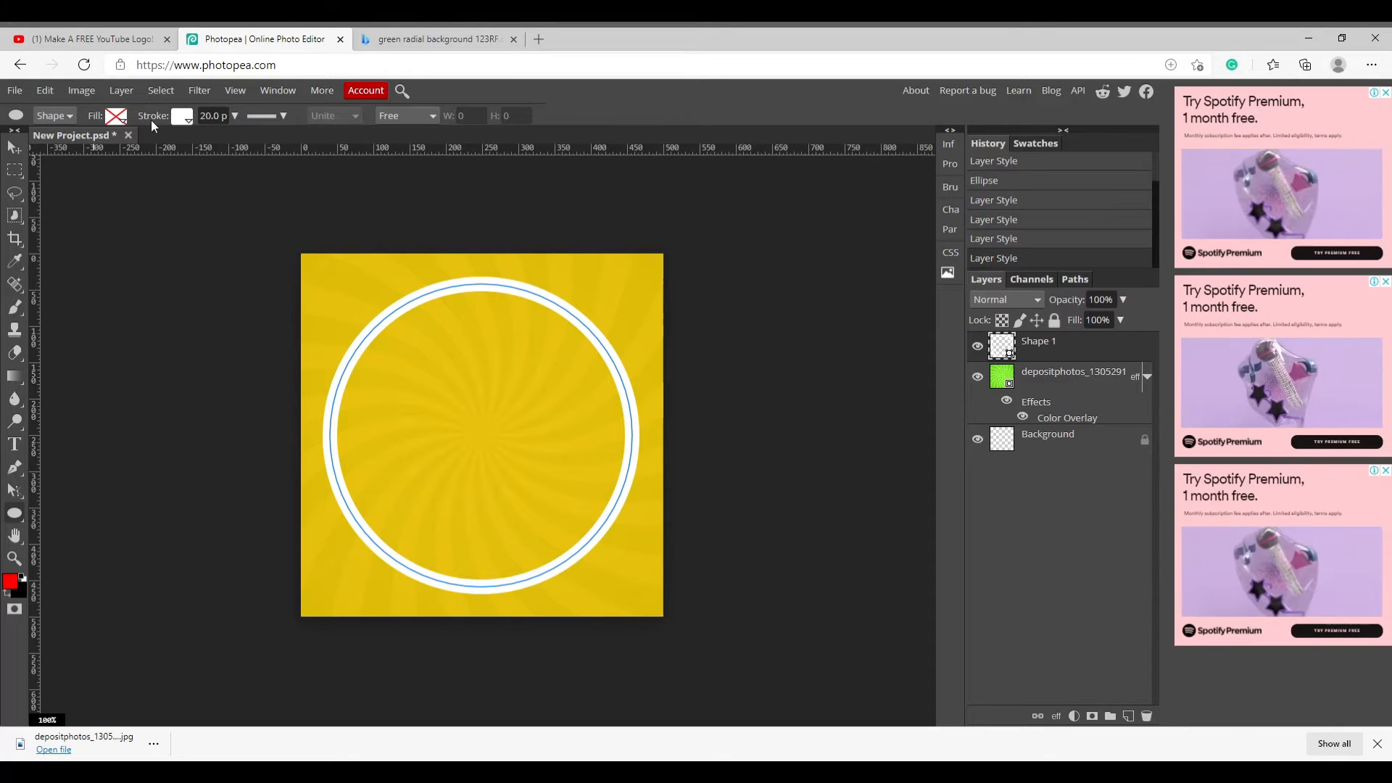
- Switch to the YouTube tutorial and watch how the white circle is centred on the background
{"action": "left_click", "coordinate": [61, 35]}
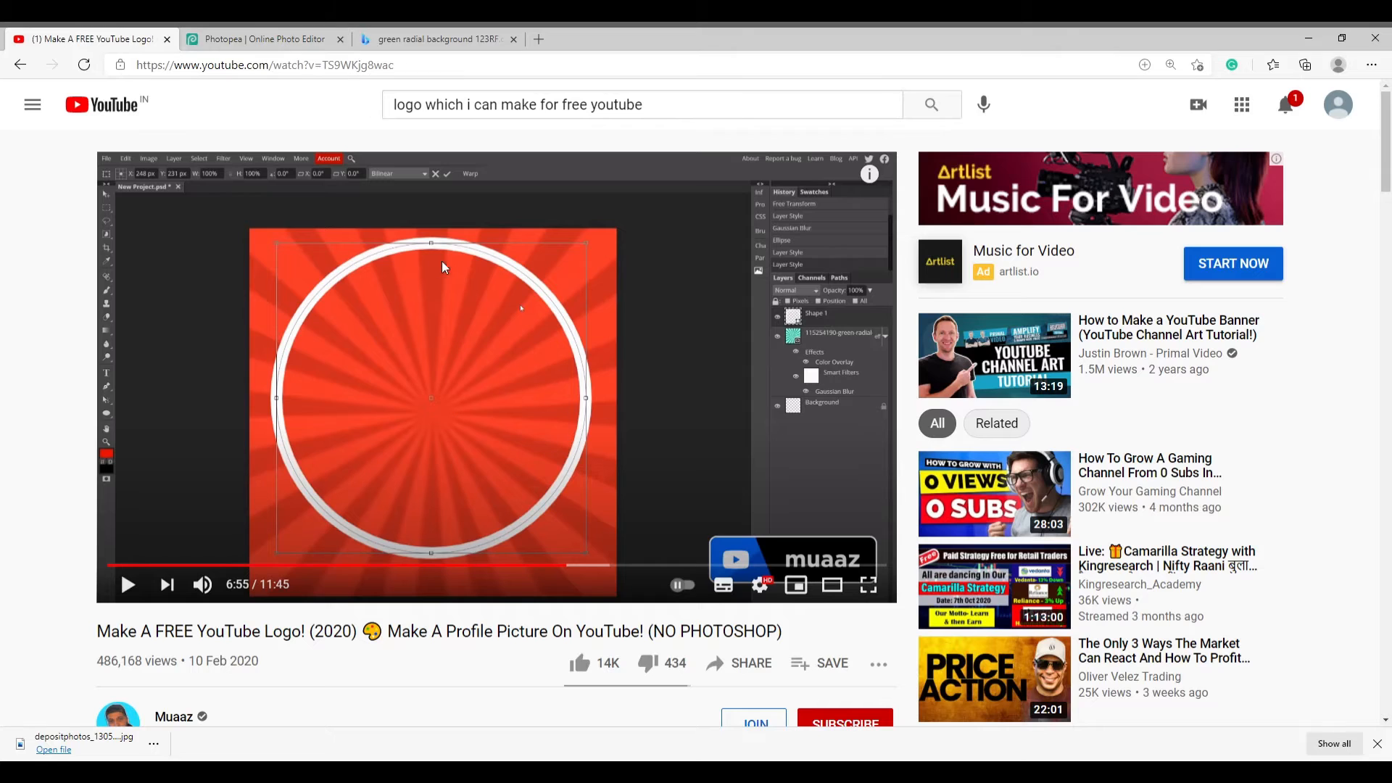
{"action": "left_click", "coordinate": [470, 333]}
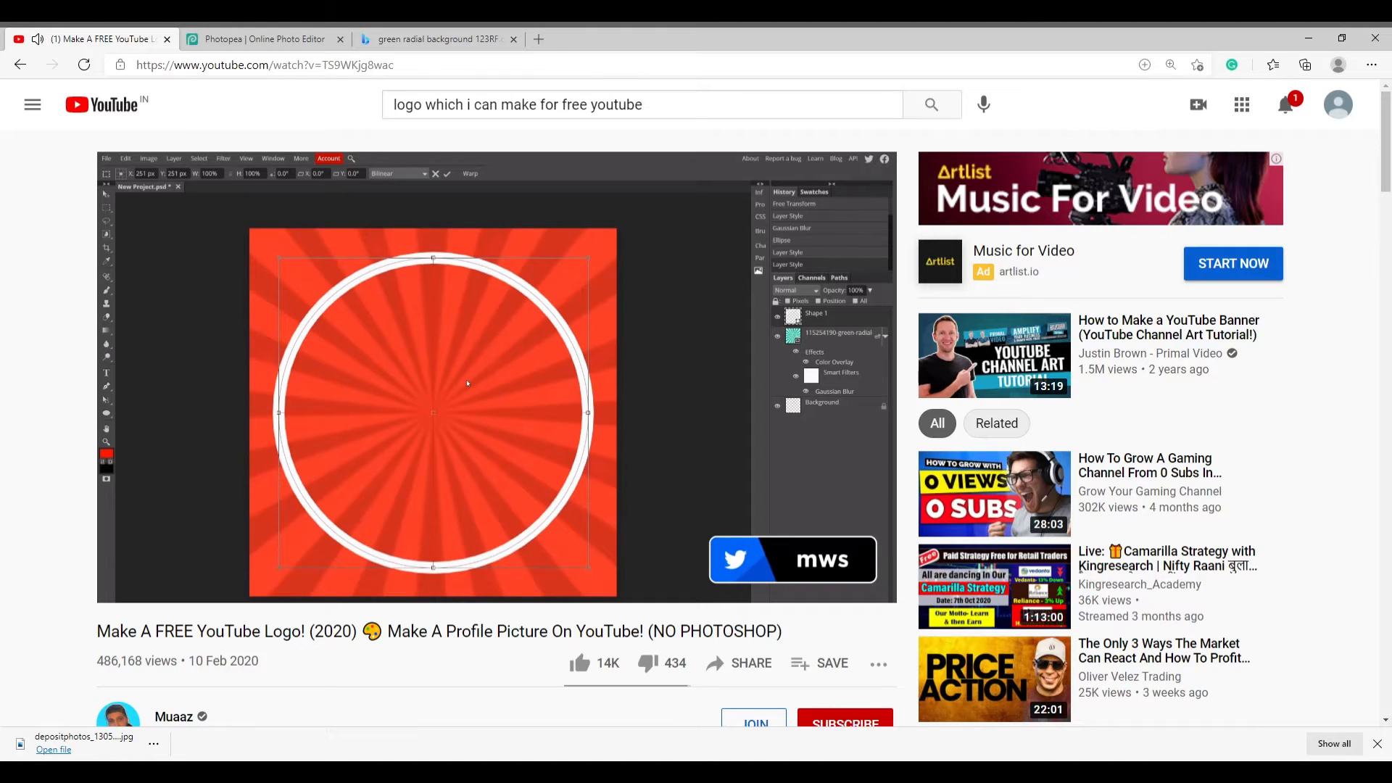
{"action": "left_click", "coordinate": [415, 329]}
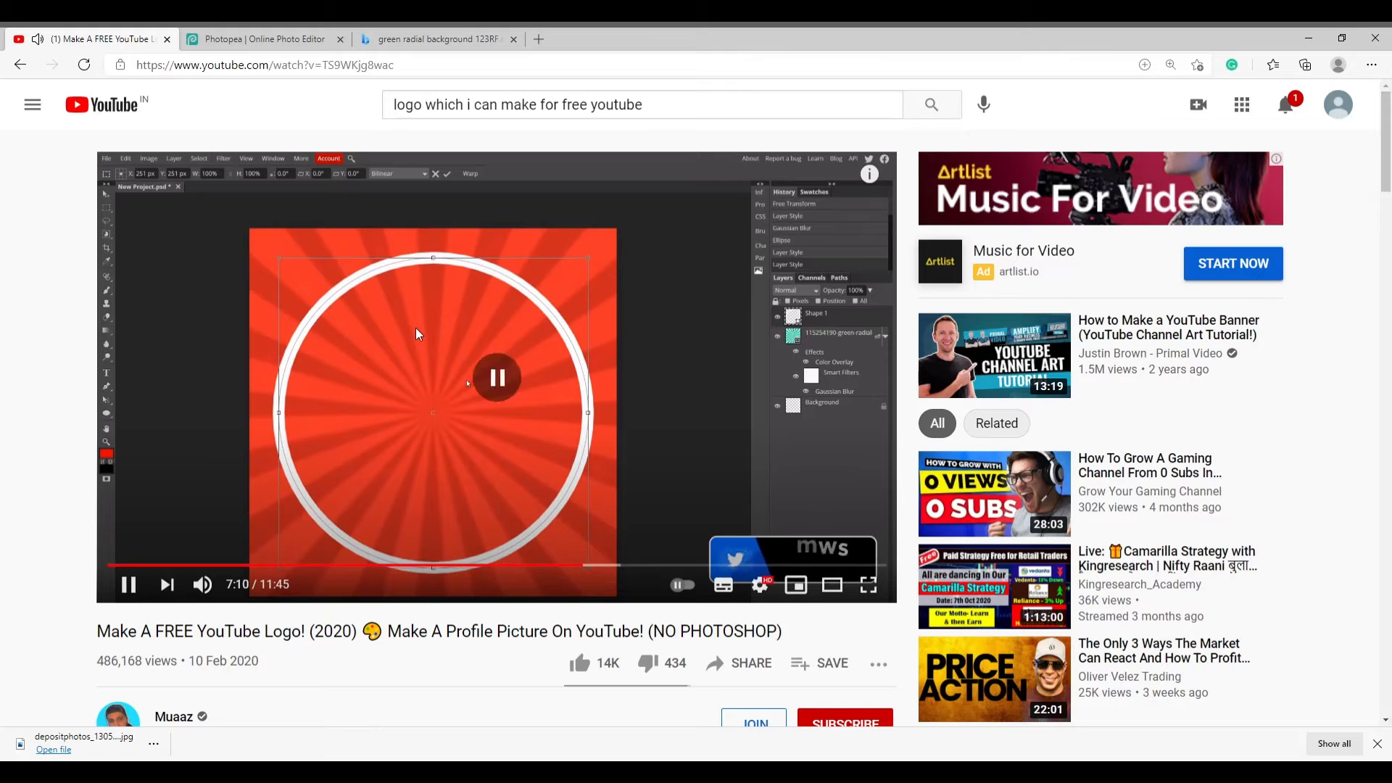
- Continue the YouTube tutorial, skip the ad, and go back to the part where the circle is scaled
{"action": "left_click", "coordinate": [255, 29]}
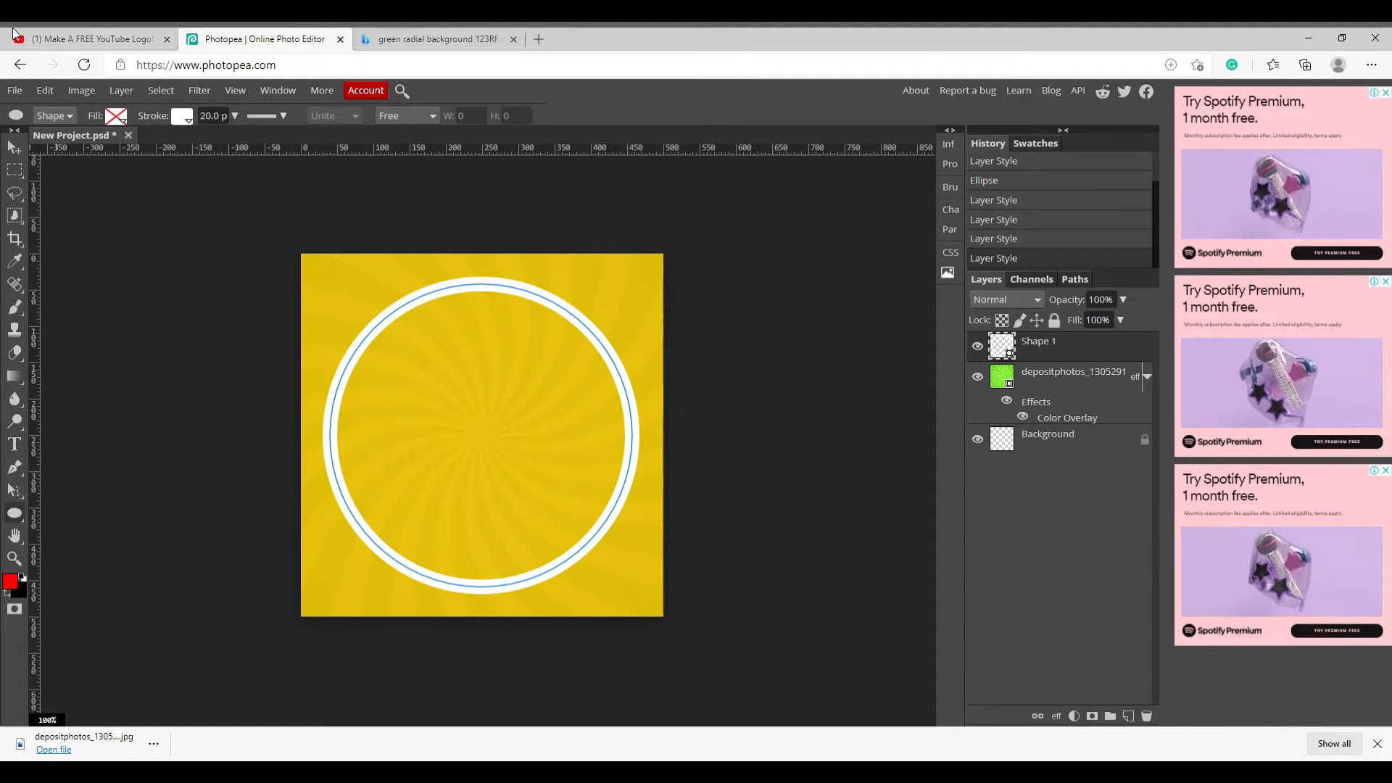
{"action": "left_click", "coordinate": [103, 27]}
{"action": "left_click", "coordinate": [267, 298]}
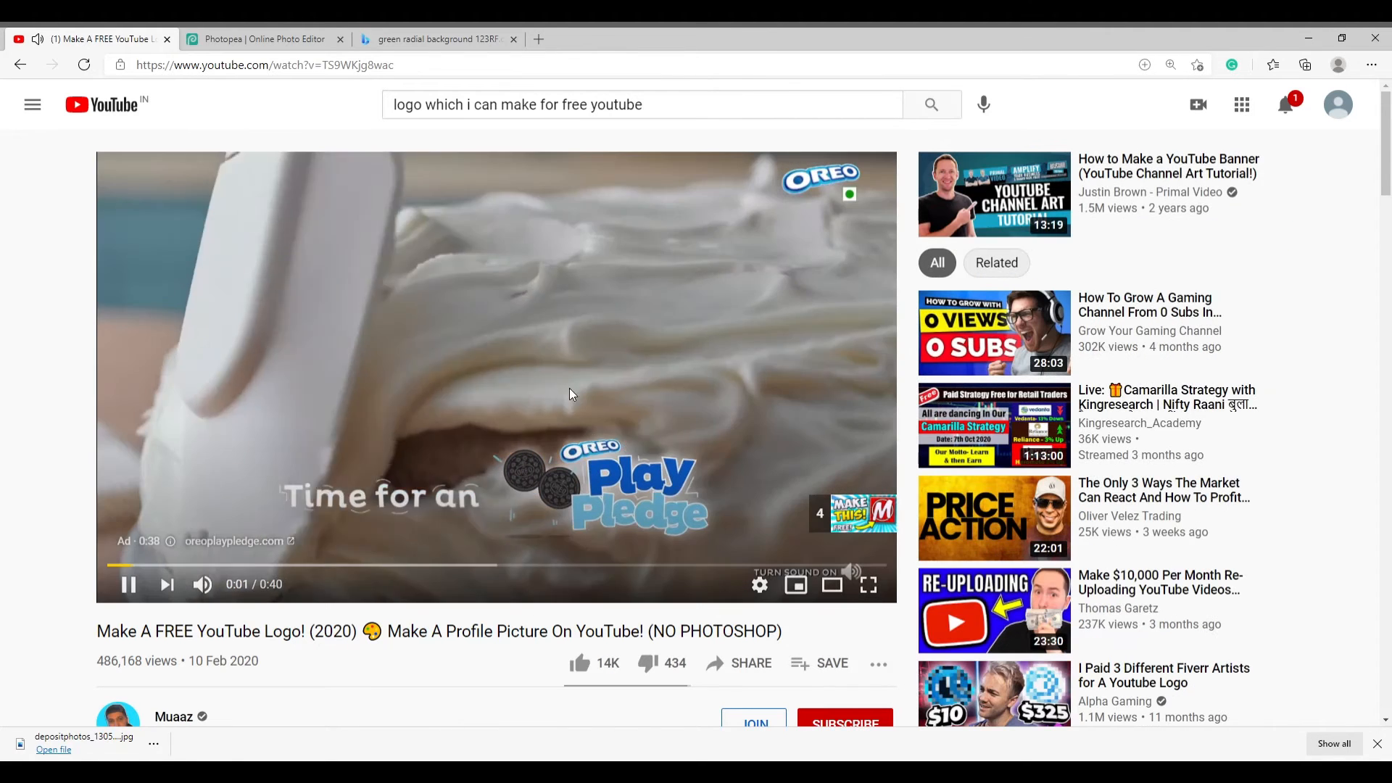
{"action": "left_click", "coordinate": [573, 395]}
{"action": "left_click", "coordinate": [289, 37]}
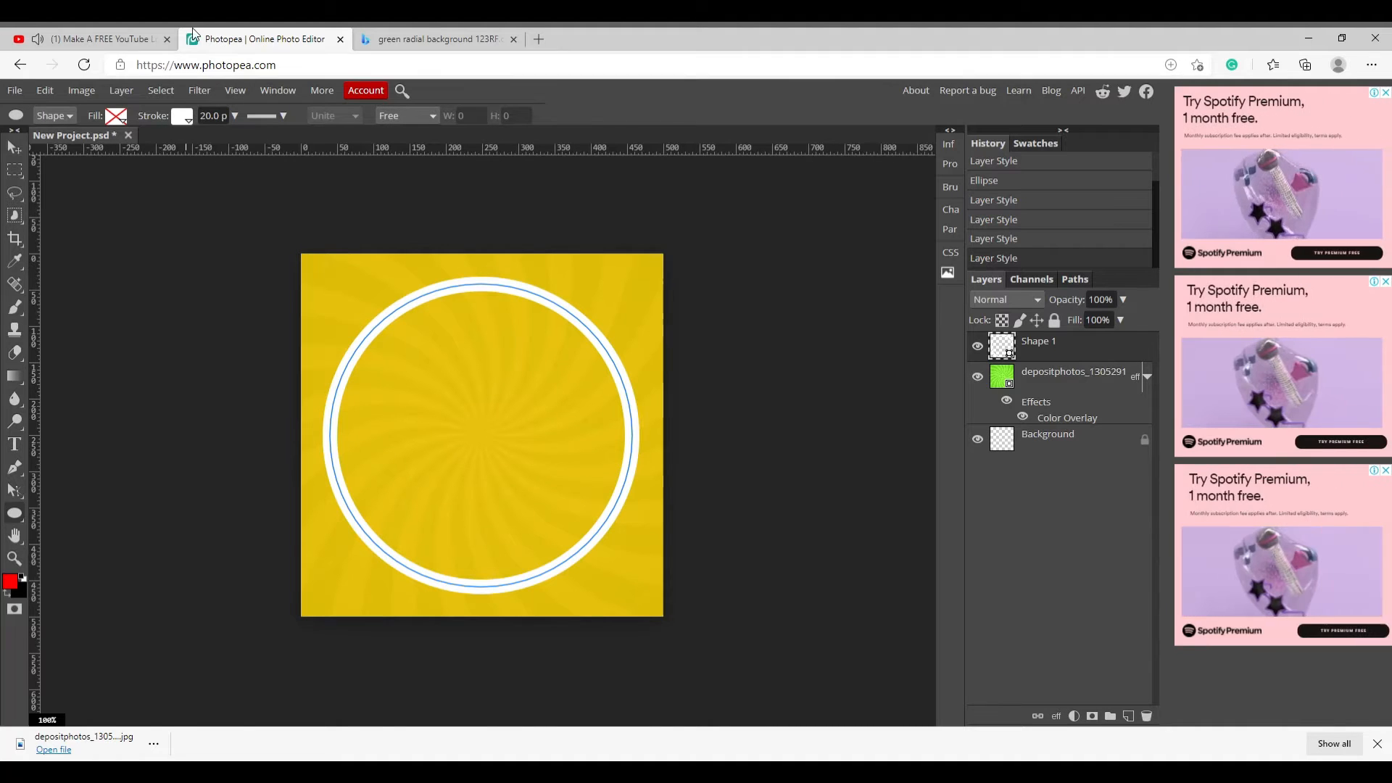
{"action": "left_click", "coordinate": [139, 33]}
{"action": "left_click", "coordinate": [354, 221]}
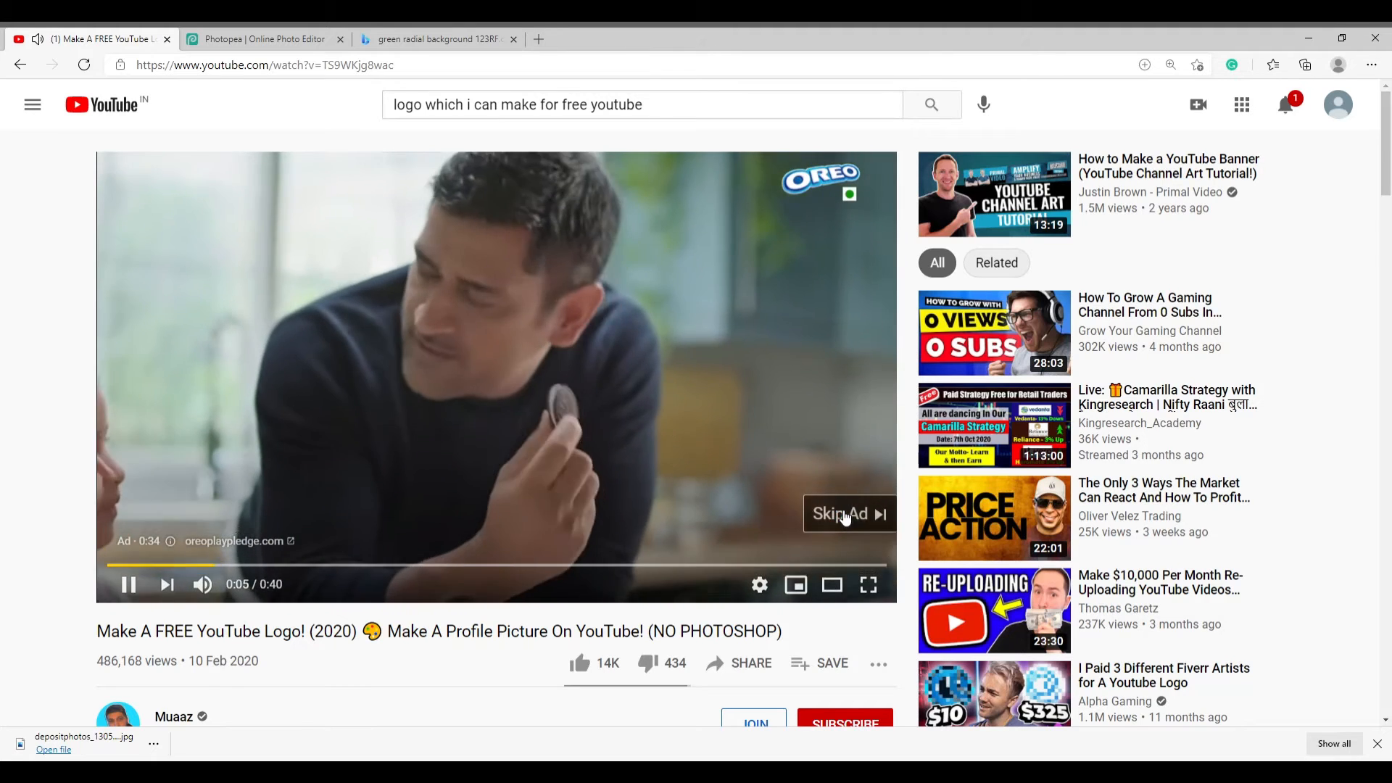
{"action": "left_click", "coordinate": [844, 515]}
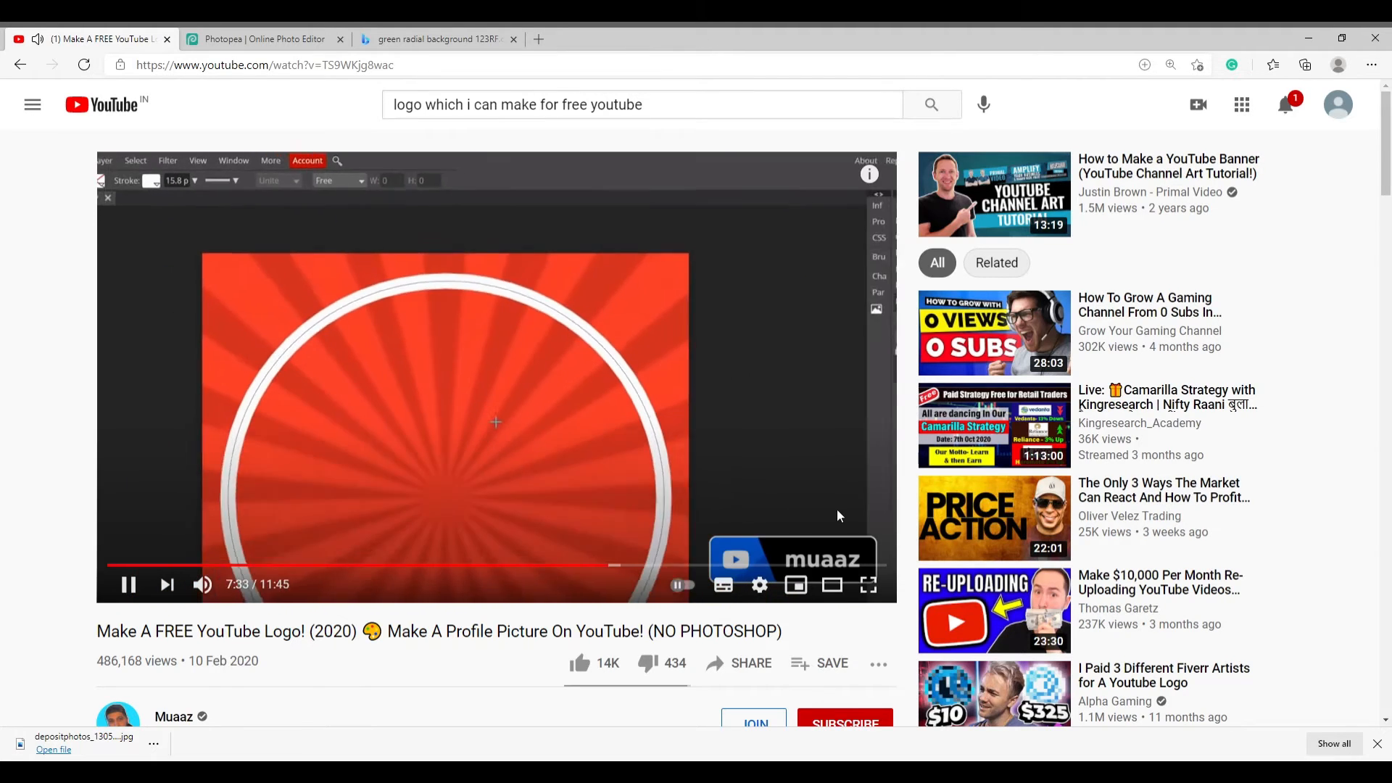
{"action": "left_click", "coordinate": [593, 564]}
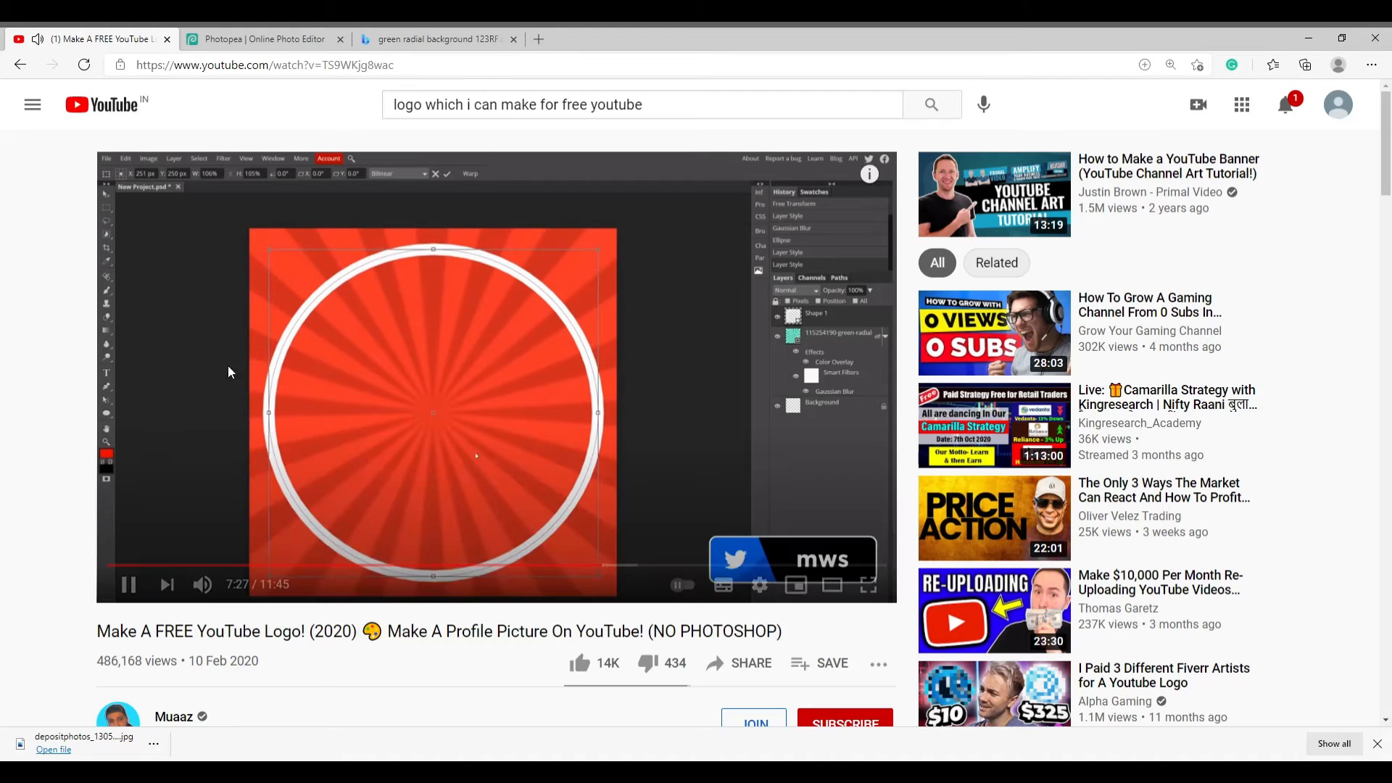
{"action": "left_click", "coordinate": [441, 267]}
- Switch to Photopea and look through the file commands
{"action": "left_click", "coordinate": [320, 28]}
{"action": "left_click", "coordinate": [480, 28]}
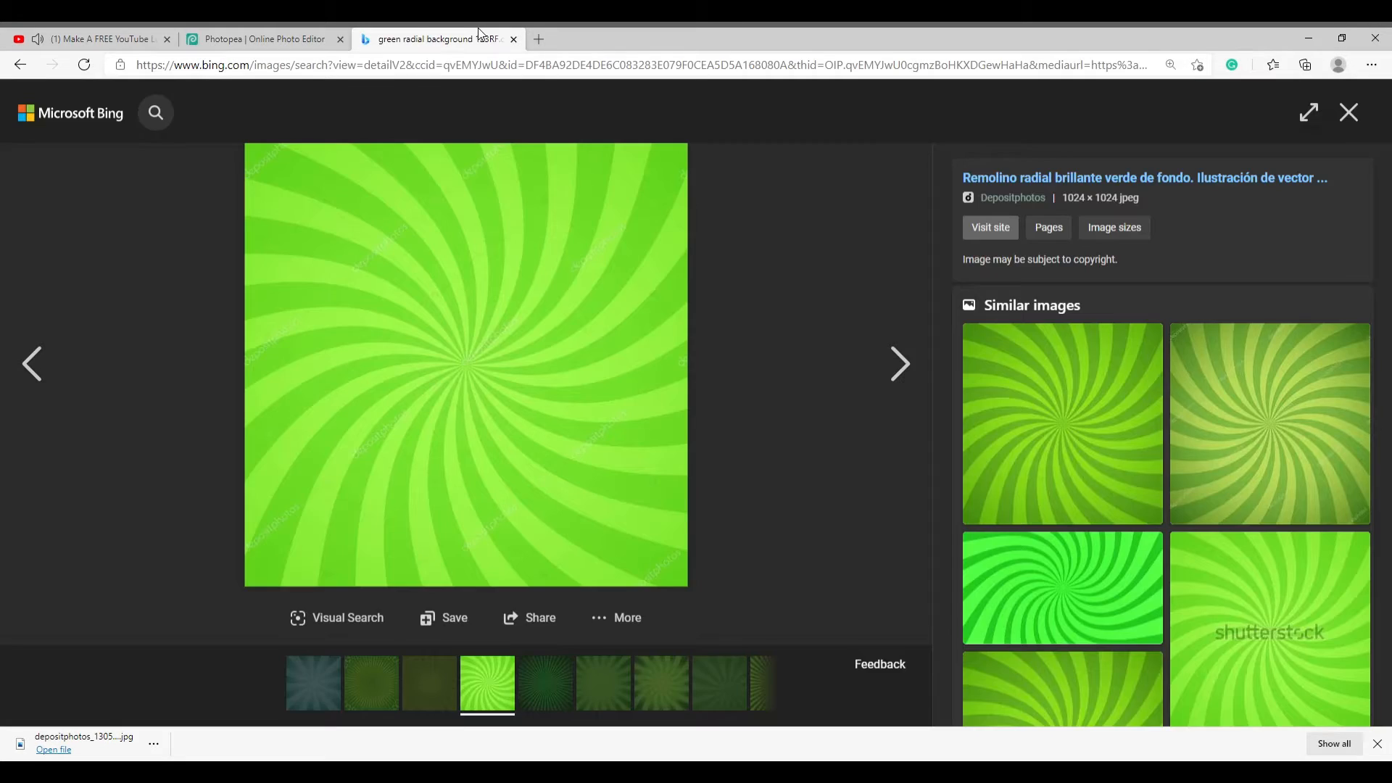
{"action": "left_click", "coordinate": [262, 27]}
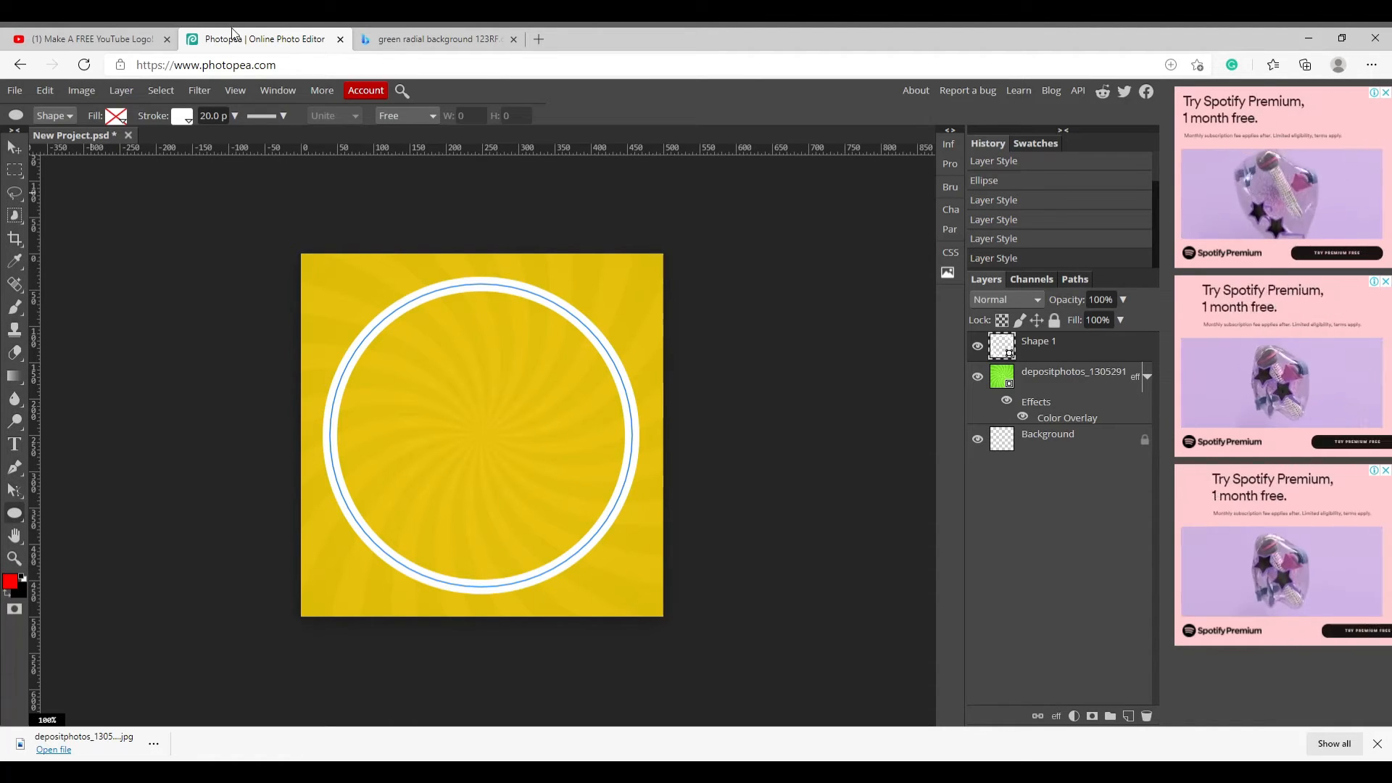
{"action": "left_click", "coordinate": [15, 90]}
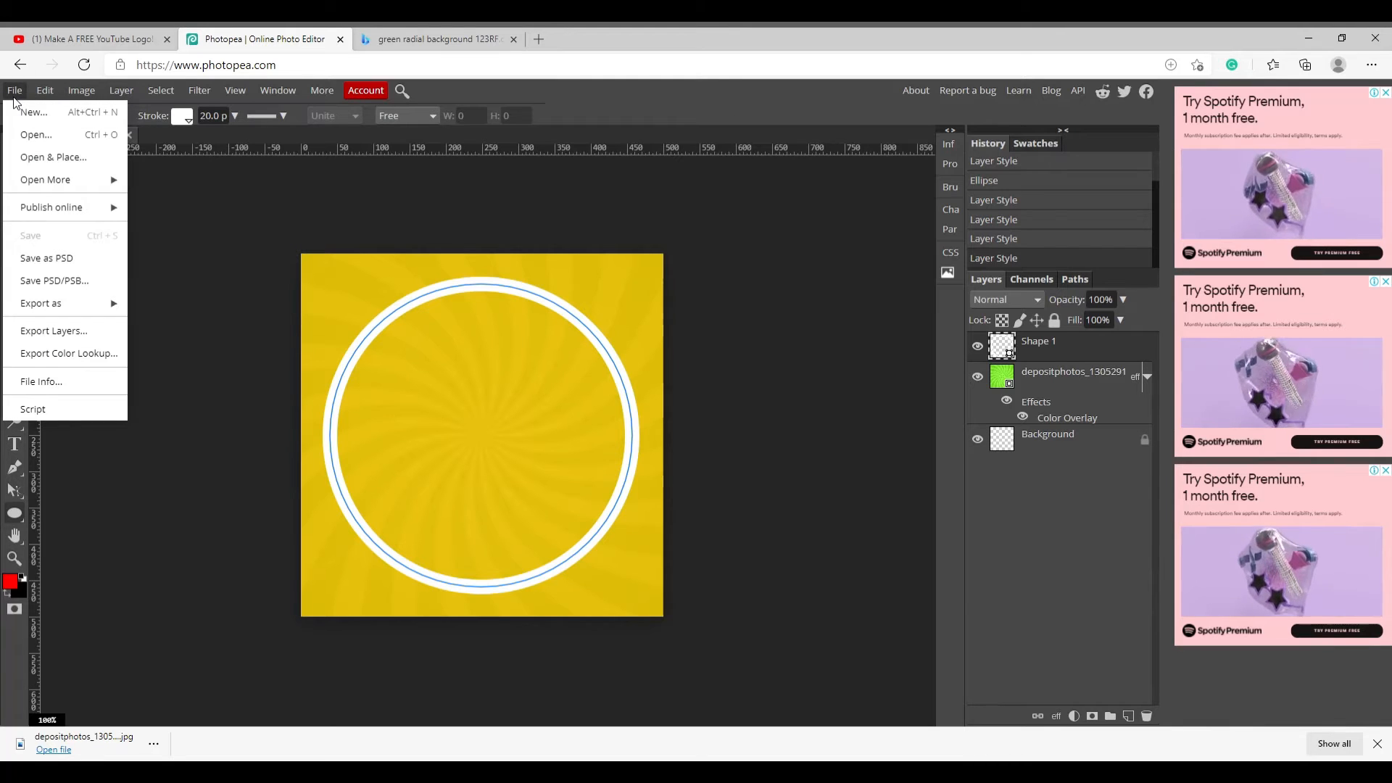
{"action": "left_click", "coordinate": [133, 493]}
{"action": "left_click", "coordinate": [15, 91]}
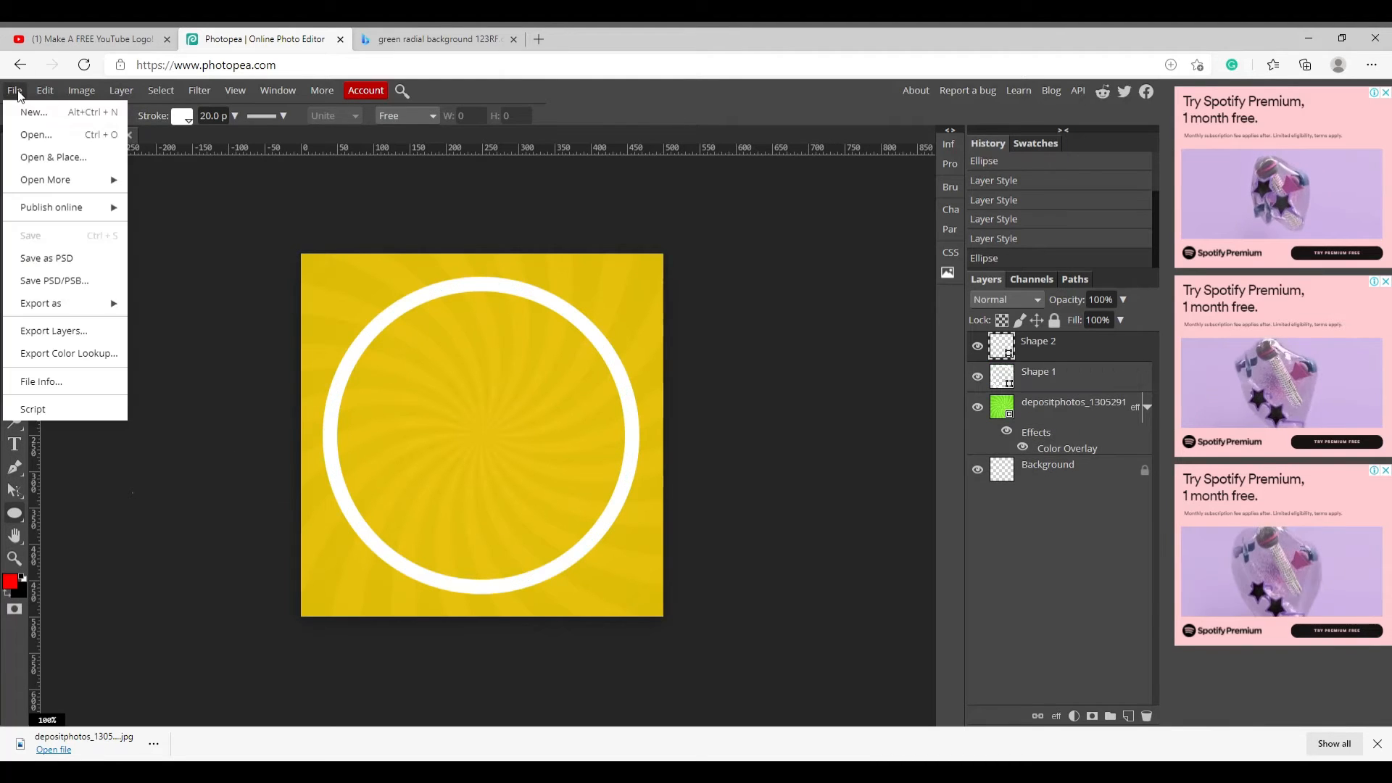
- Open the source code of the Photopea page and select all of its text
{"action": "key", "text": "ctrl+u"}
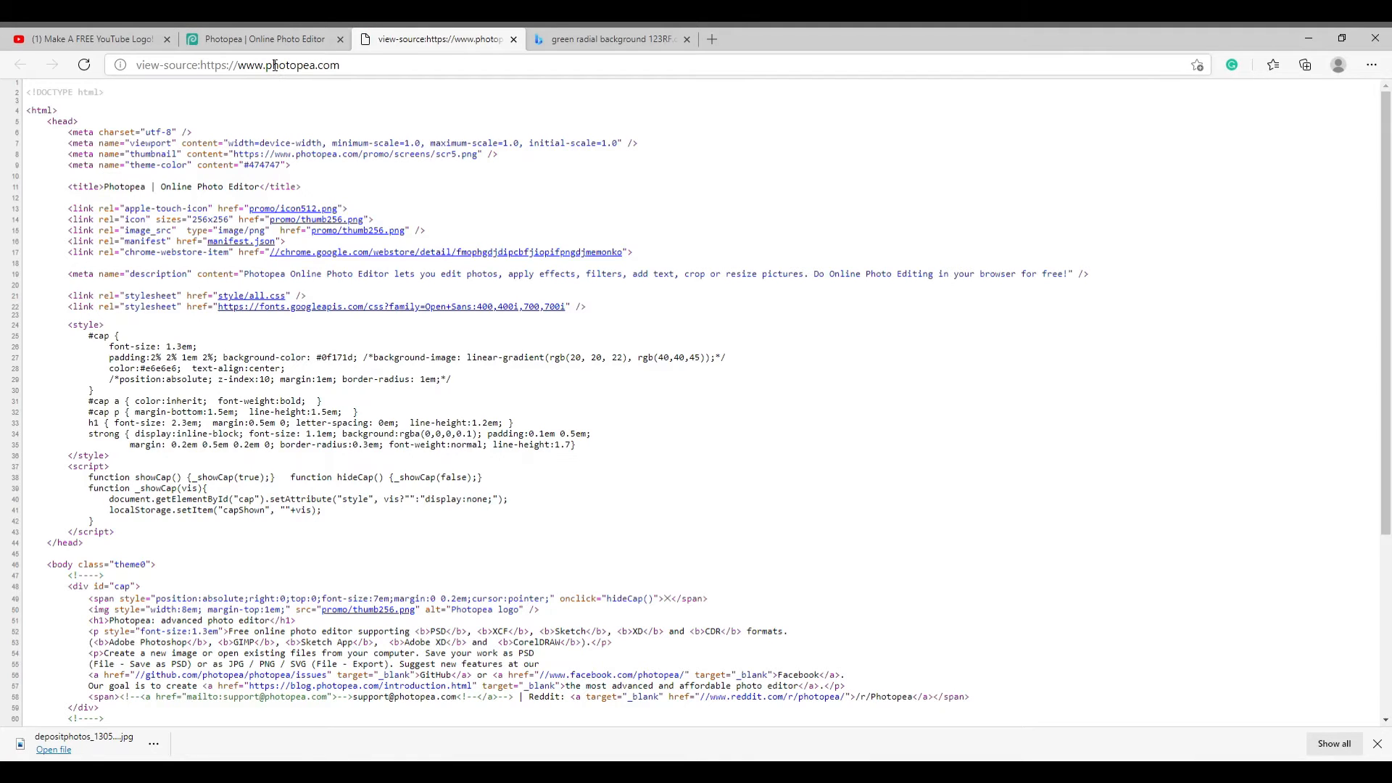
{"action": "left_click_drag", "start_coordinate": [31, 100], "coordinate": [87, 722]}
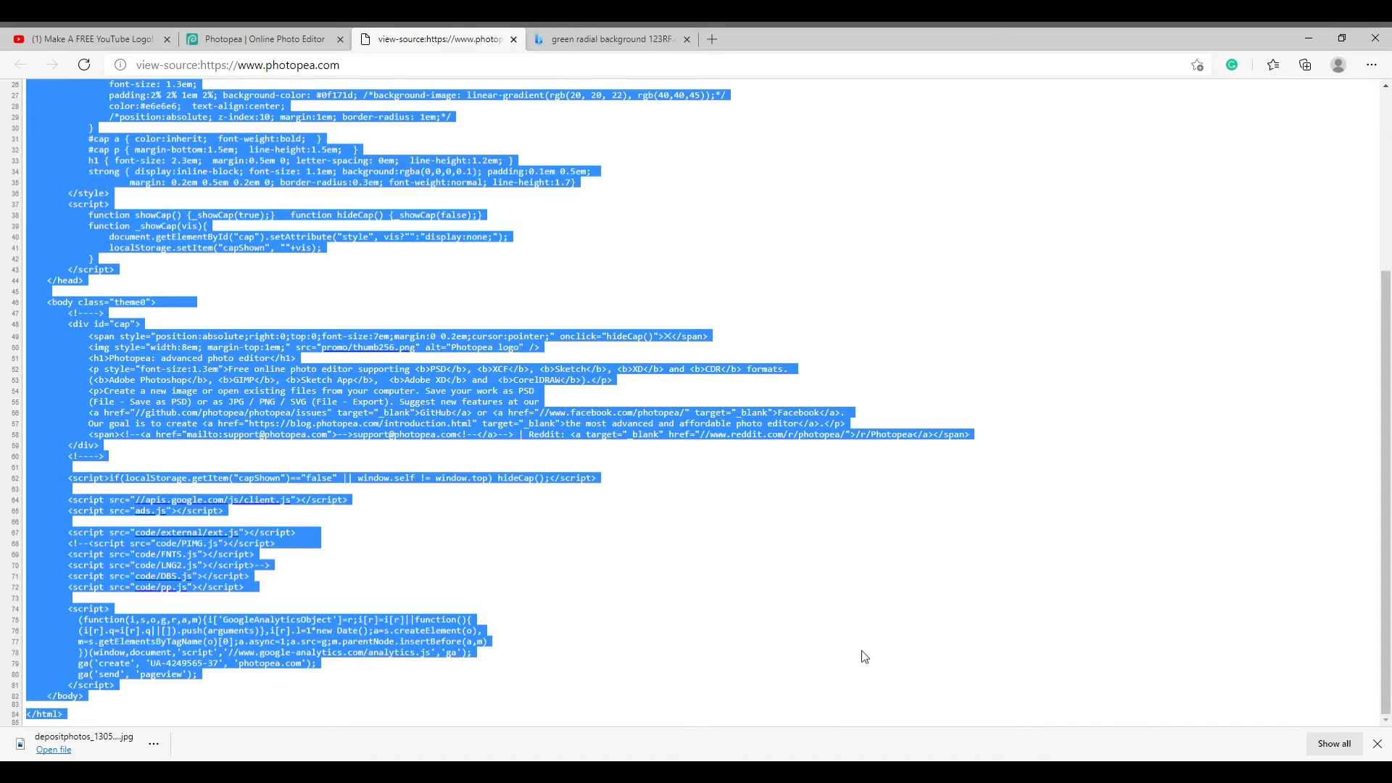
{"action": "left_click", "coordinate": [864, 657]}
- Switch to the YouTube tutorial and rewind it to rewatch how the circle is transformed
{"action": "left_click", "coordinate": [129, 29]}
{"action": "left_click", "coordinate": [205, 31]}
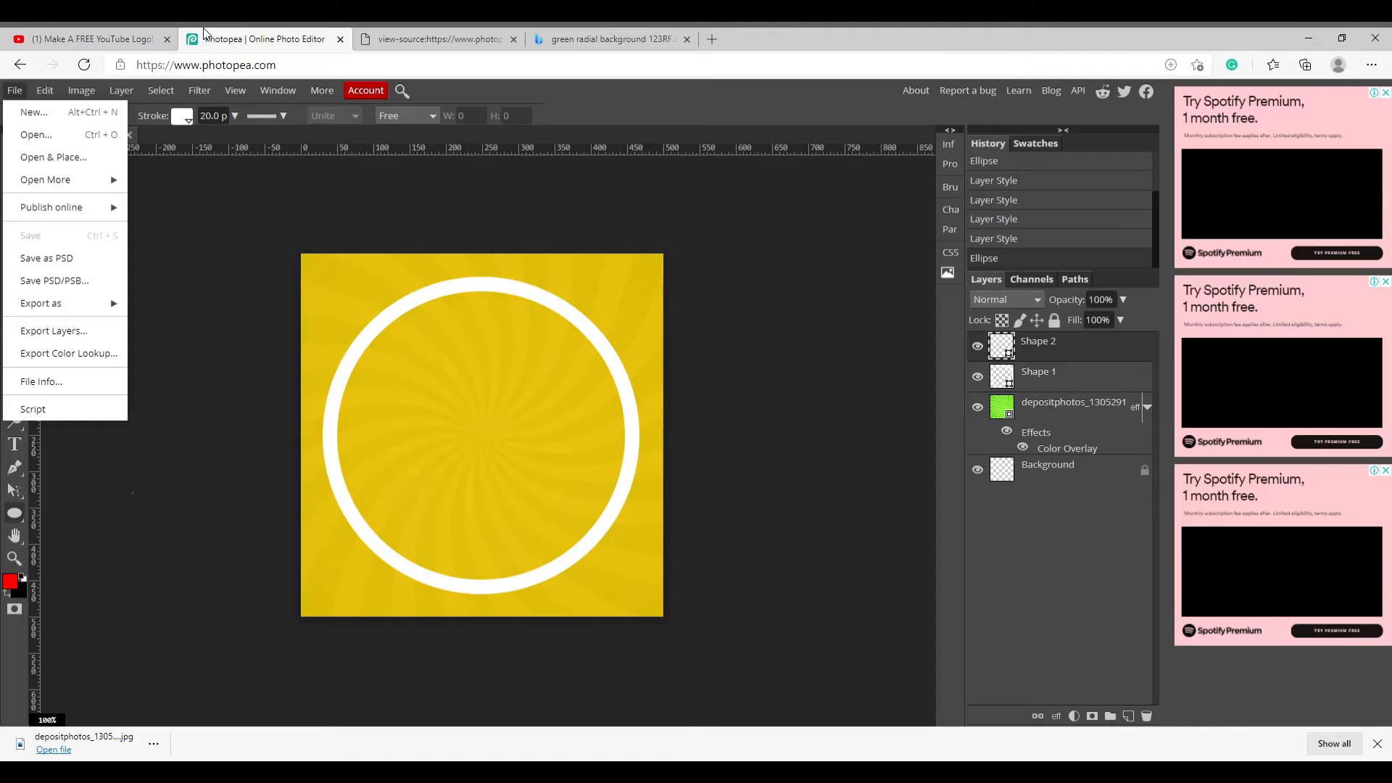
{"action": "left_click", "coordinate": [34, 30]}
{"action": "left_click", "coordinate": [214, 298]}
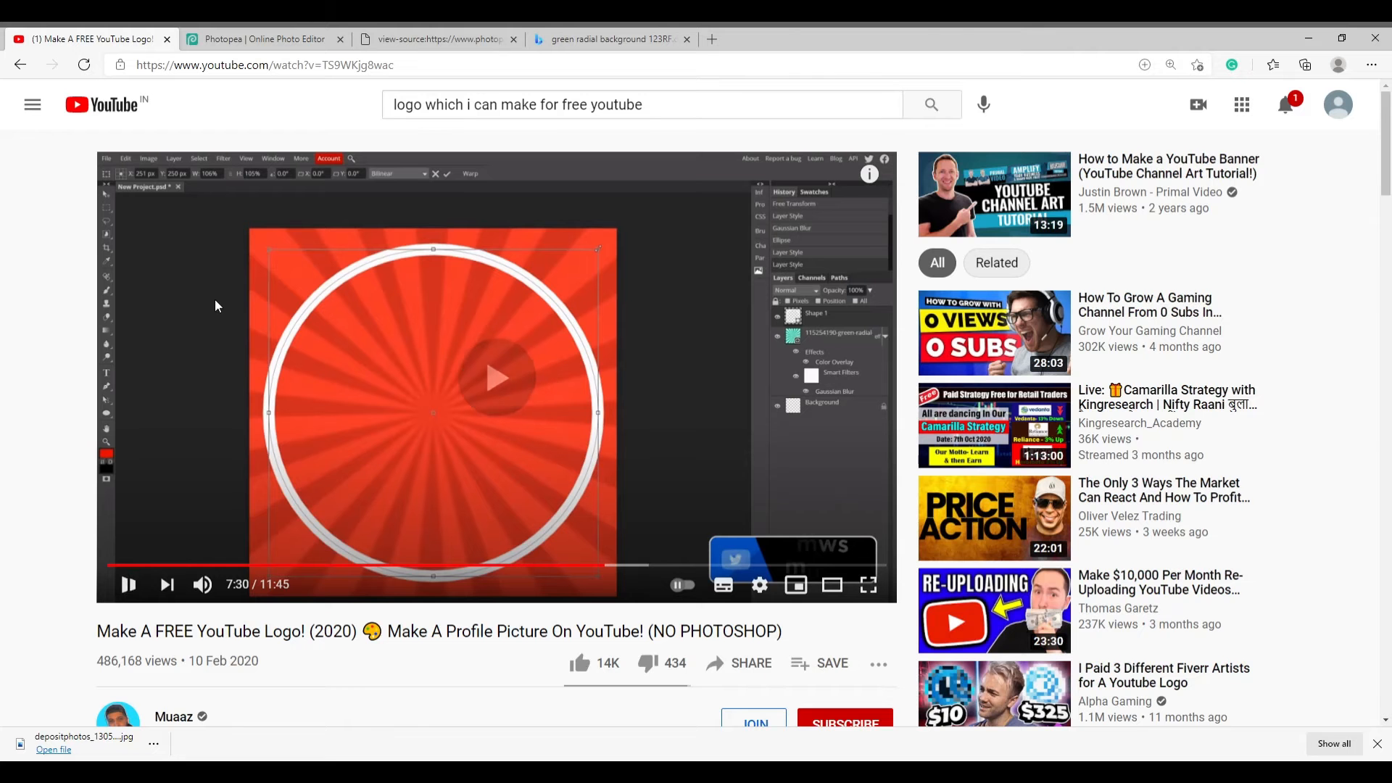
{"action": "key", "text": "Left"}
{"action": "key", "text": "Left"}
{"action": "key", "text": "Left"}
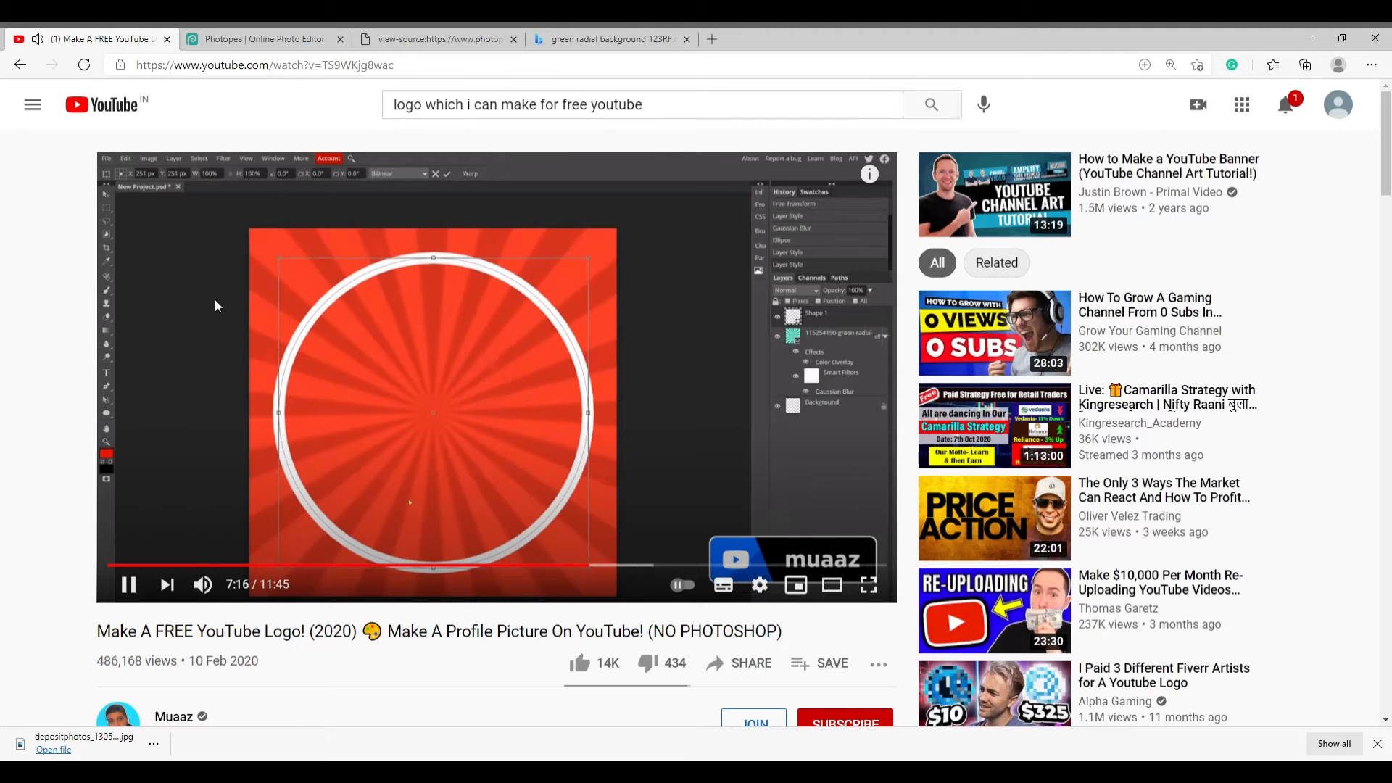
- Rewind the YouTube tutorial to the part where Free Transform is applied to the circle and pause it there
{"action": "key", "text": "Left"}
{"action": "key", "text": "Left"}
{"action": "key", "text": "Left"}
{"action": "key", "text": "Left"}
{"action": "key", "text": "Left"}
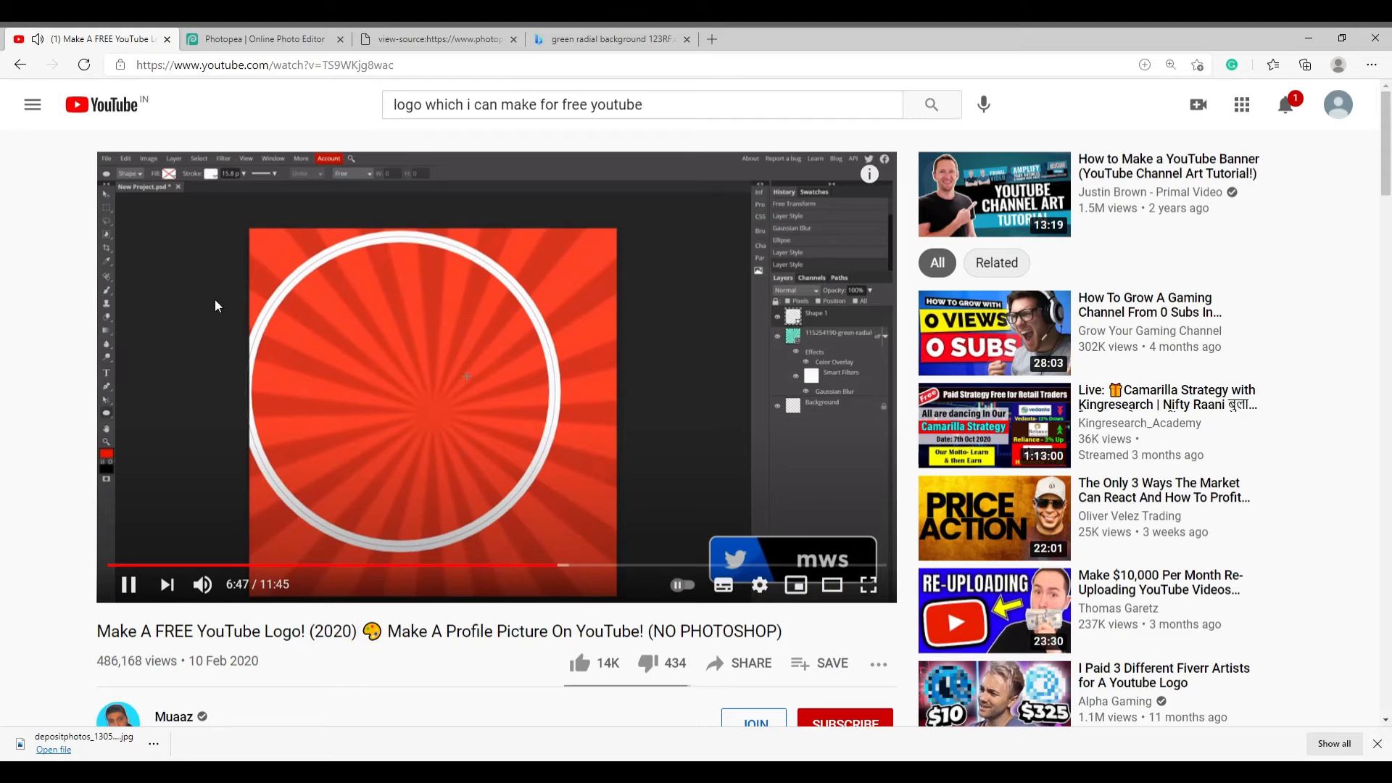
{"action": "key", "text": "Left"}
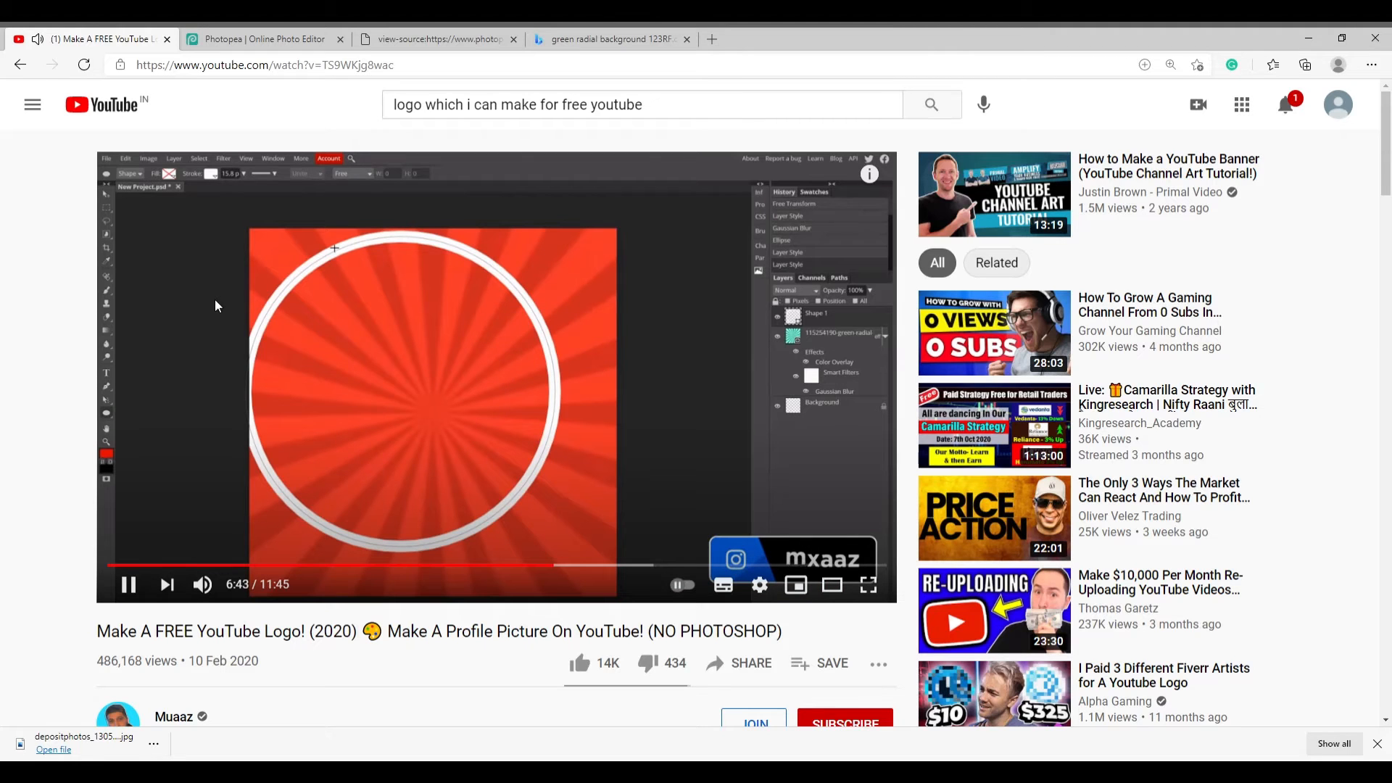
{"action": "key", "text": "Left"}
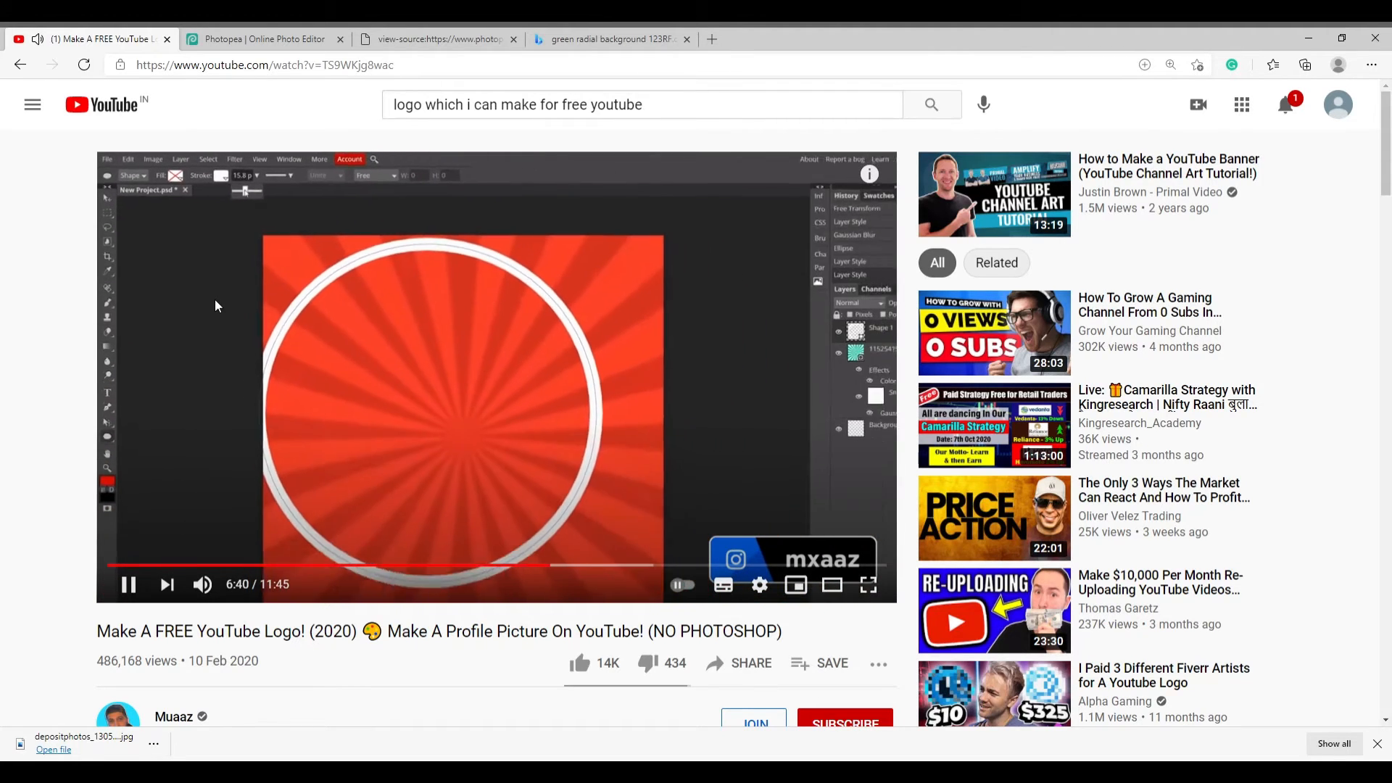
{"action": "key", "text": "Right"}
{"action": "key", "text": "Right"}
{"action": "key", "text": "Right"}
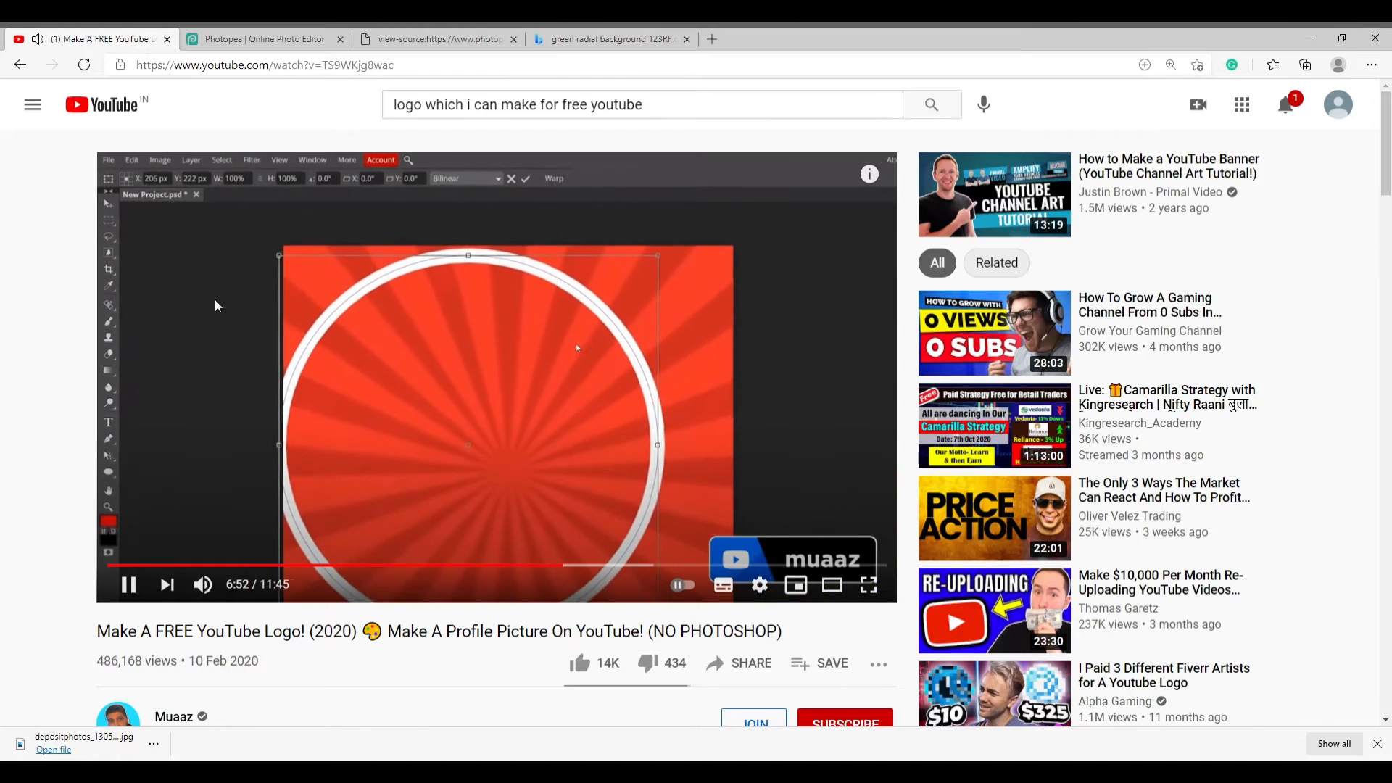
{"action": "key", "text": "Left"}
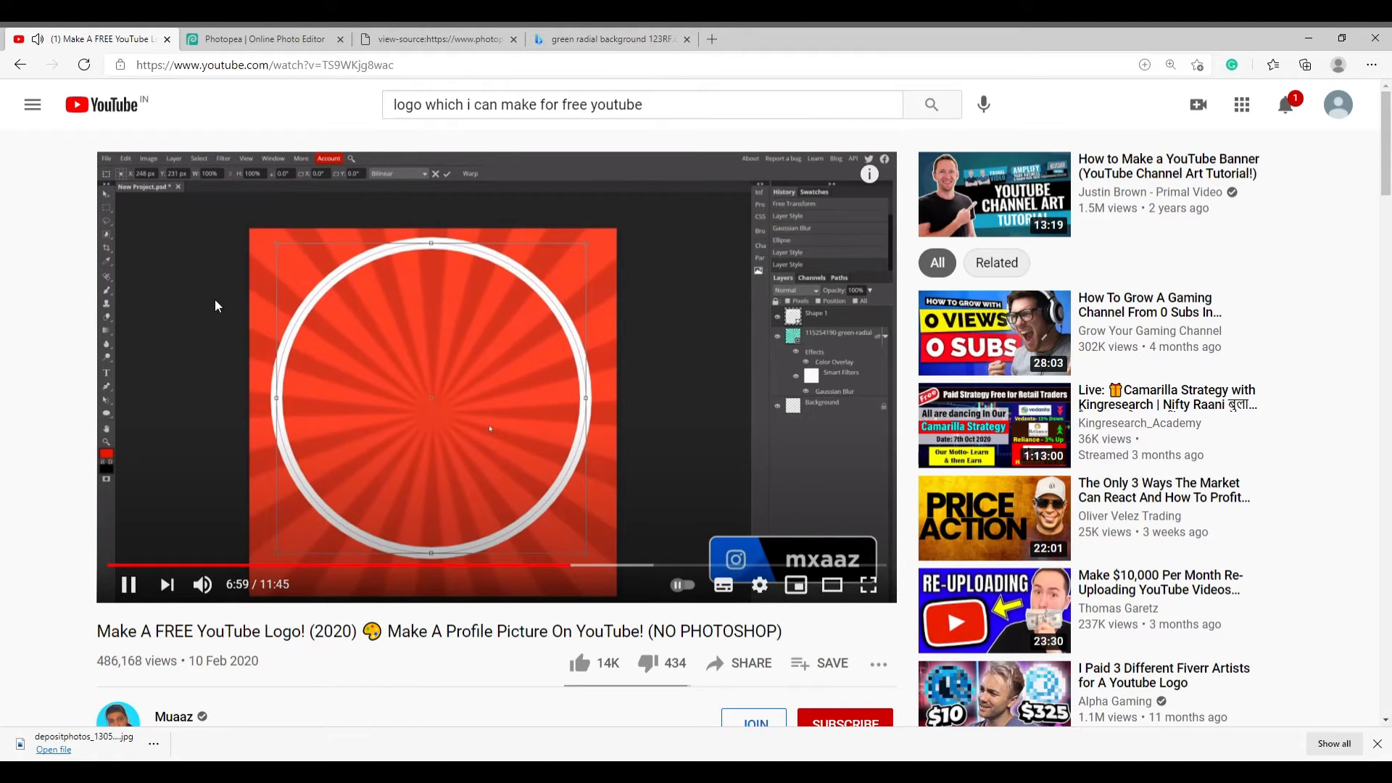
{"action": "key", "text": "Left"}
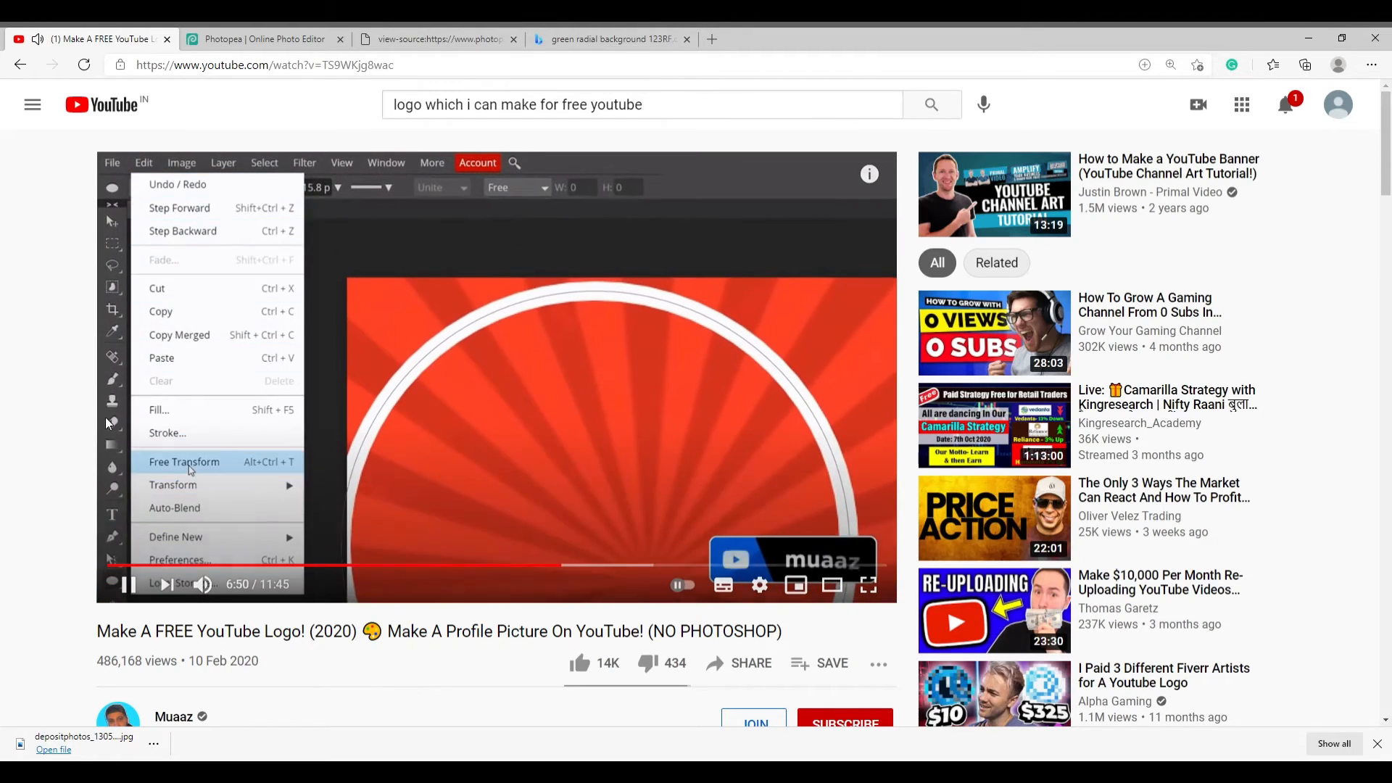
{"action": "left_click", "coordinate": [201, 437]}
- Switch to Photopea, start Free Transform on the Shape 2 layer and move the tiny shape slightly to the left
{"action": "left_click", "coordinate": [258, 38]}
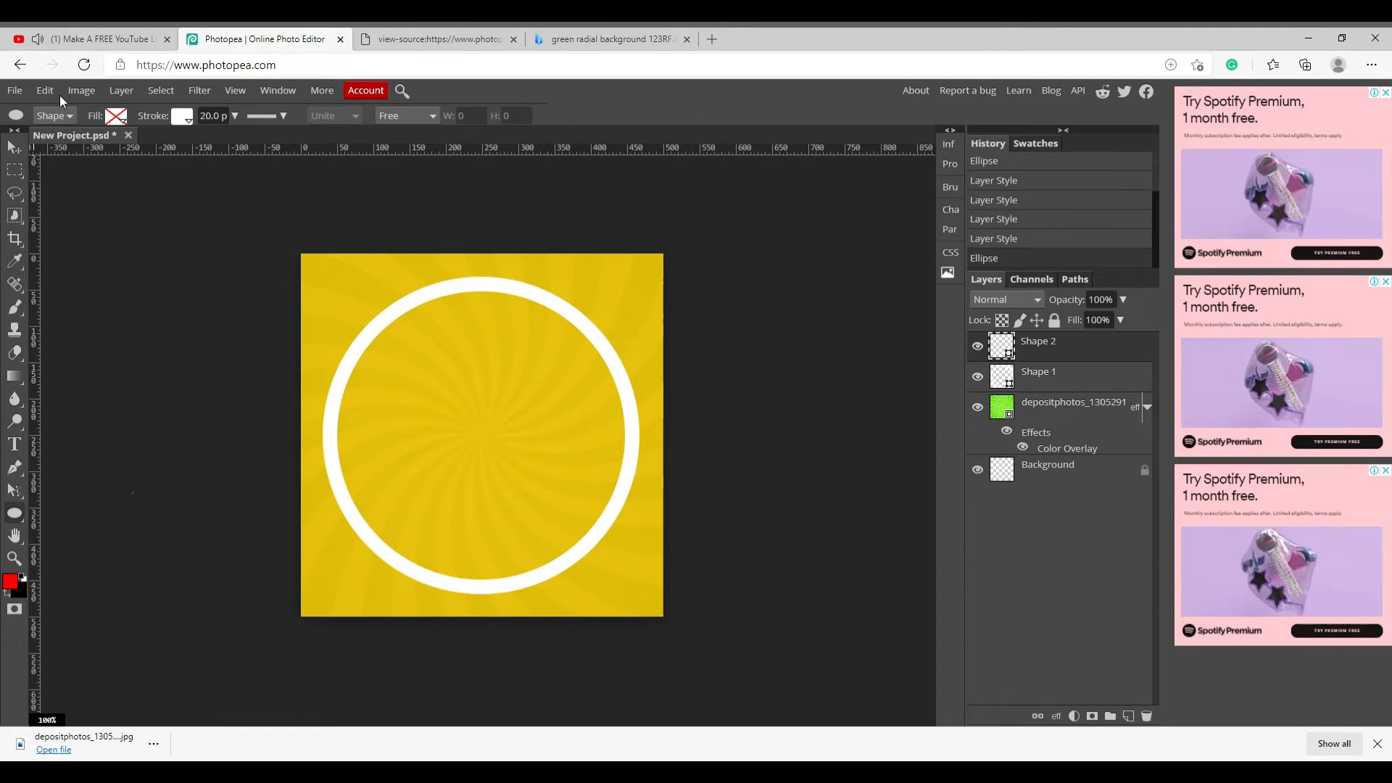
{"action": "left_click", "coordinate": [37, 90]}
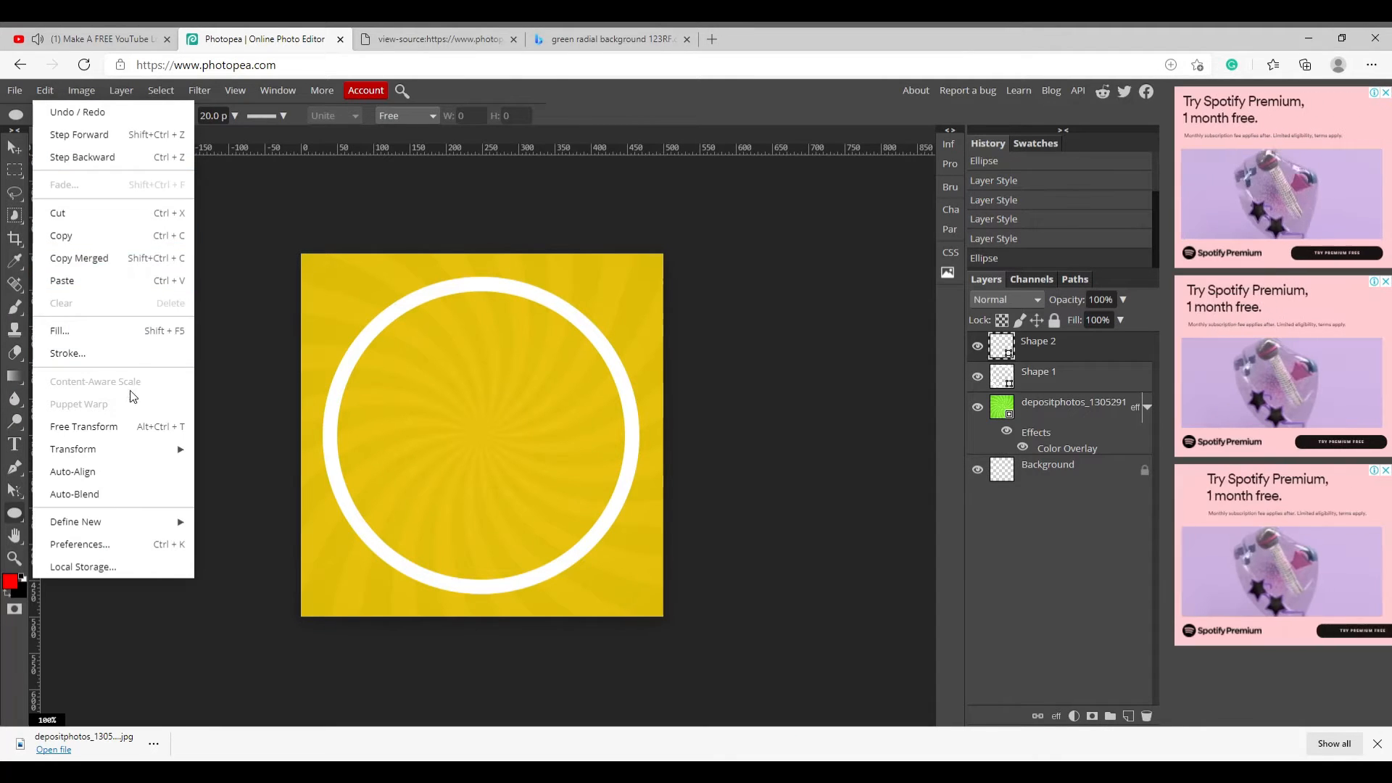
{"action": "left_click", "coordinate": [178, 429]}
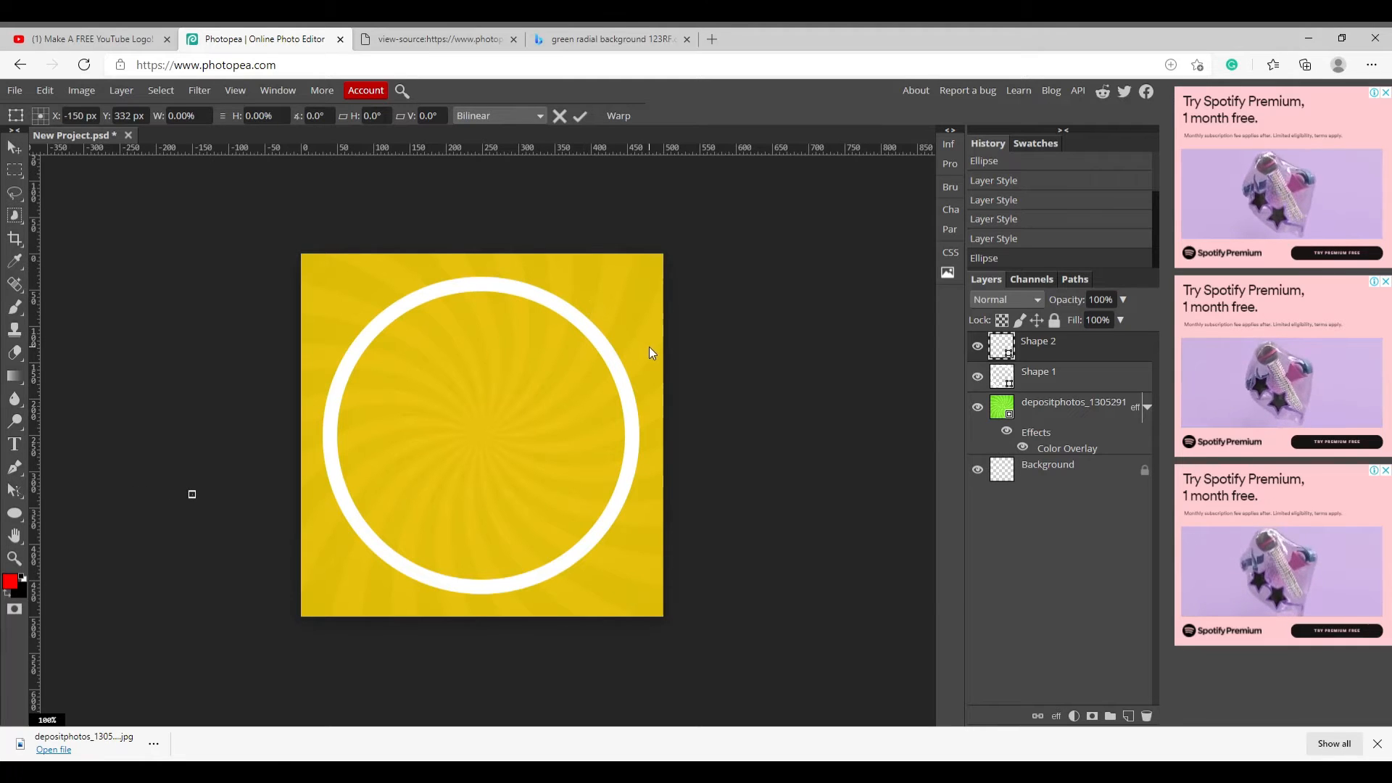
{"action": "left_click_drag", "start_coordinate": [193, 499], "coordinate": [167, 502]}
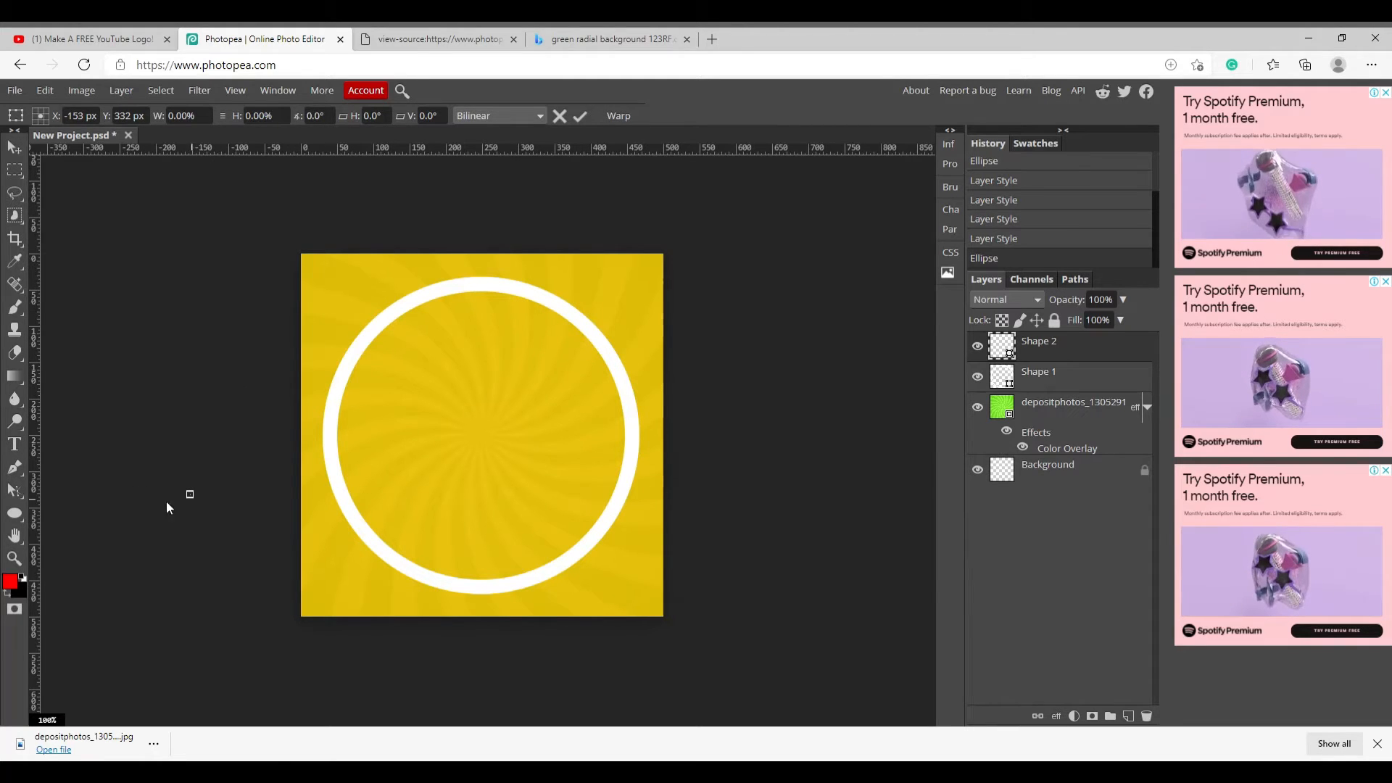
- Select the Shape 1 layer, start Free Transform on its circle and apply it without altering the size
{"action": "left_click", "coordinate": [1025, 373]}
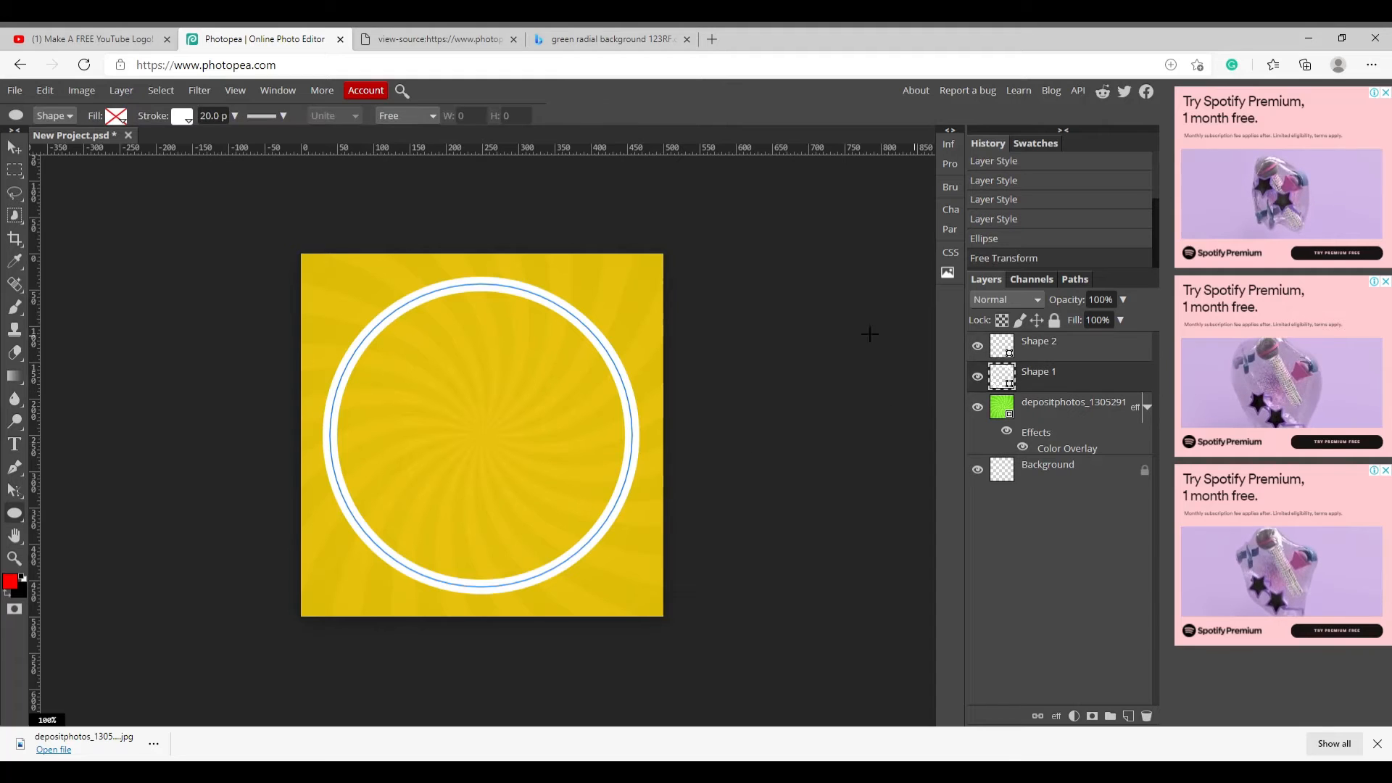
{"action": "left_click", "coordinate": [57, 93]}
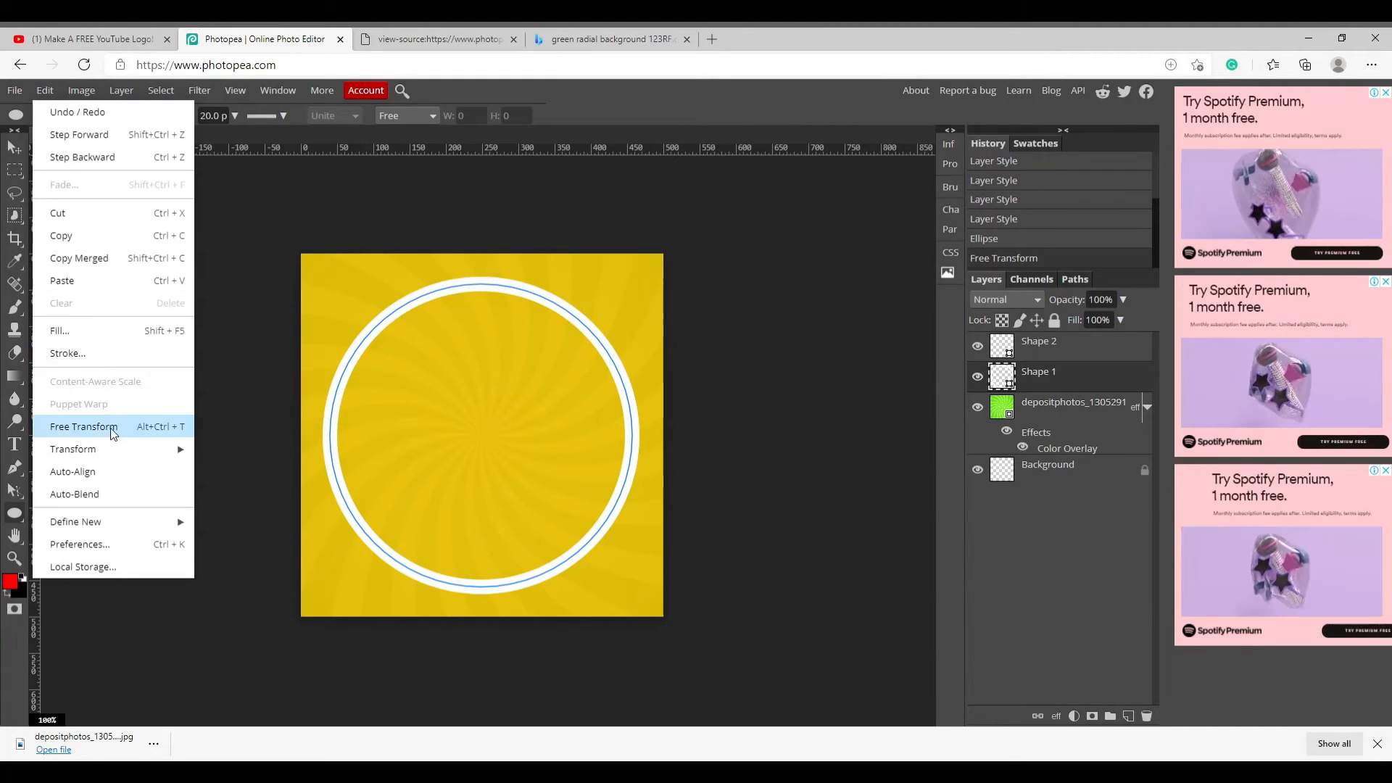
{"action": "left_click", "coordinate": [83, 427]}
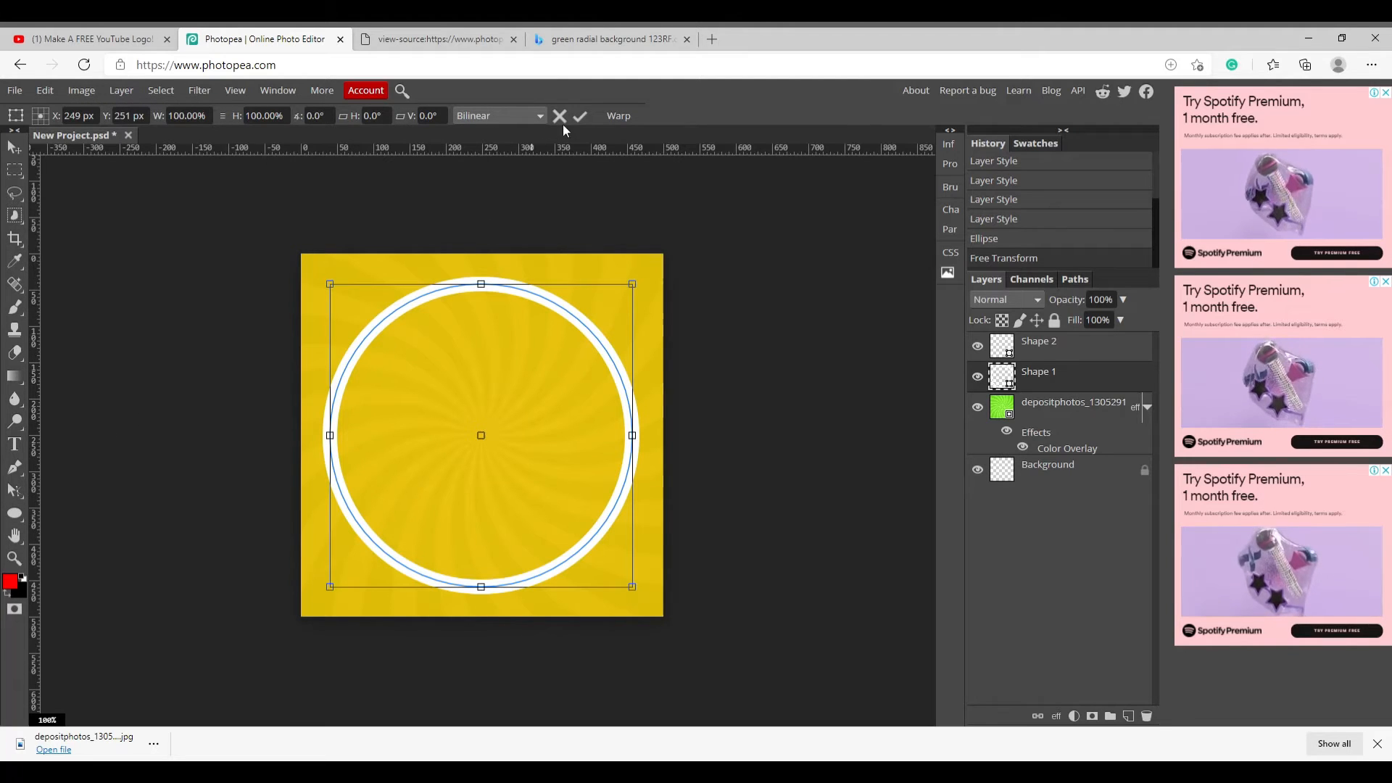
{"action": "left_click", "coordinate": [584, 112]}
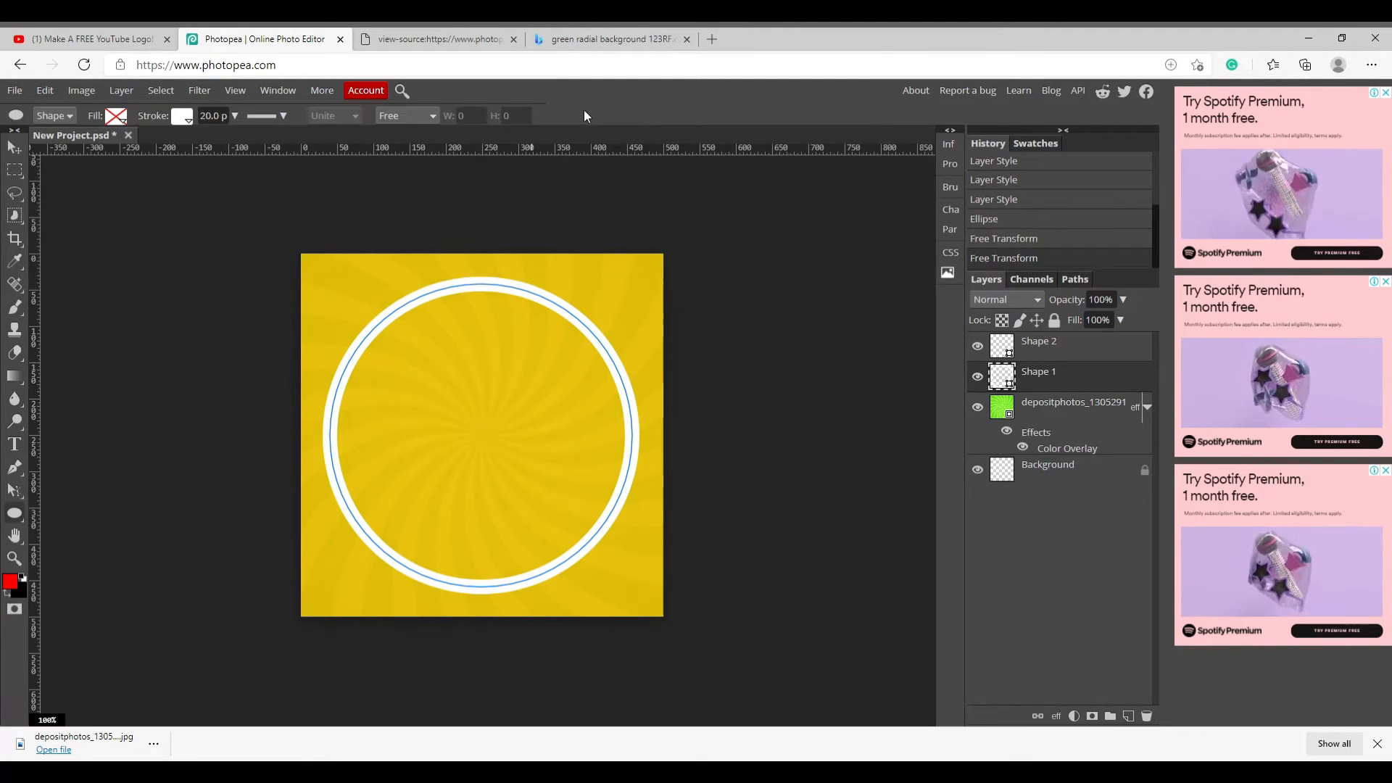
- Switch to the YouTube tutorial, skip ahead to the circle's layer style settings, then rewind to 7:33 and pause
{"action": "left_click", "coordinate": [11, 33]}
{"action": "key", "text": "Right"}
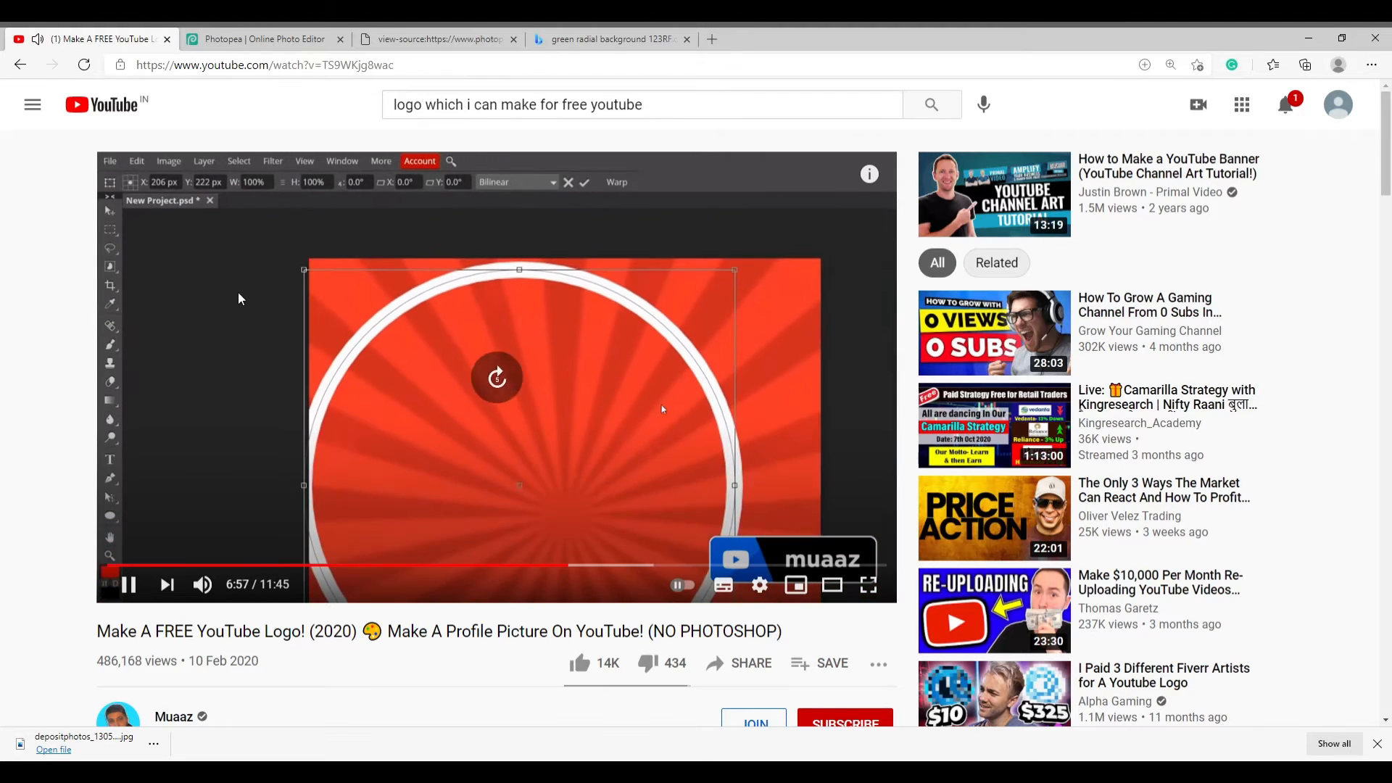
{"action": "key", "text": "Right"}
{"action": "key", "text": "Right"}
{"action": "key", "text": "Right"}
{"action": "key", "text": "Right"}
{"action": "key", "text": "Right"}
{"action": "key", "text": "Right"}
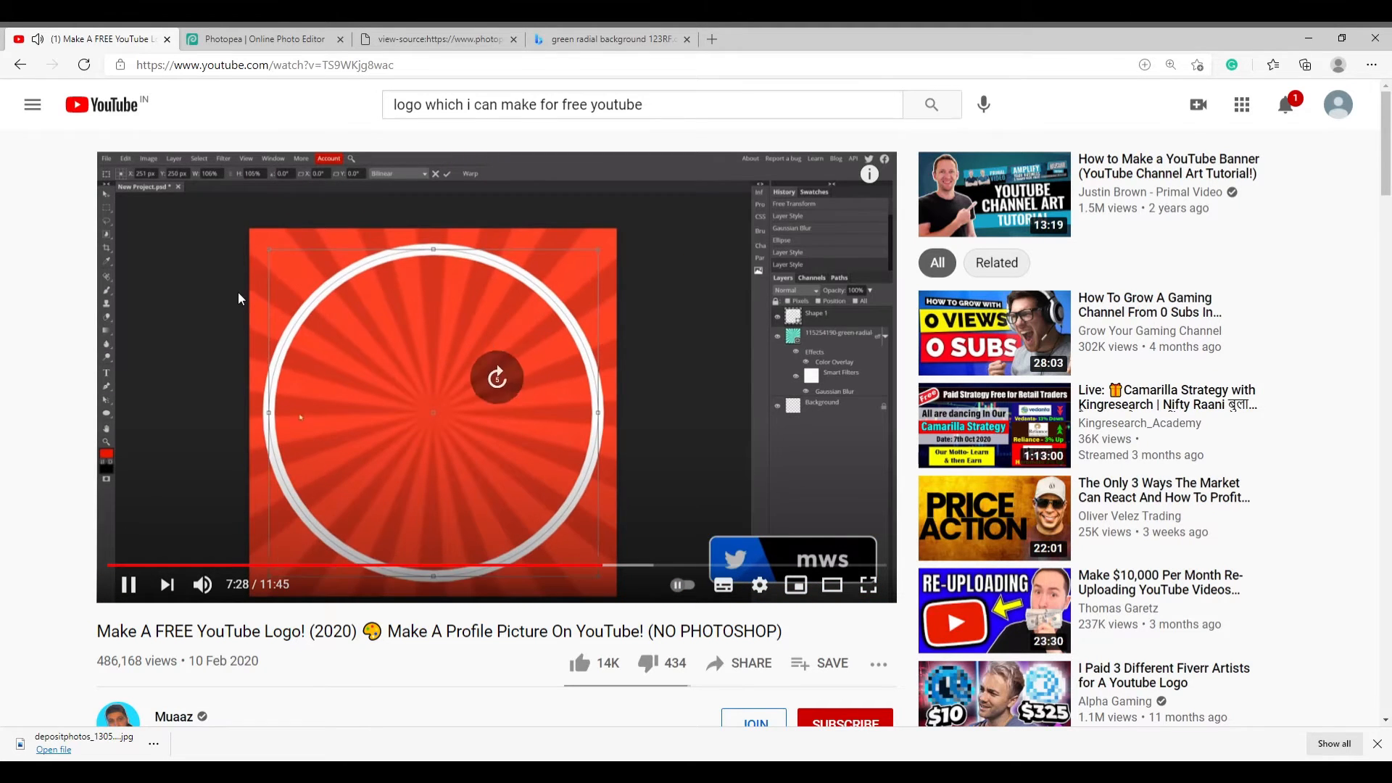
{"action": "key", "text": "Right"}
{"action": "key", "text": "Right"}
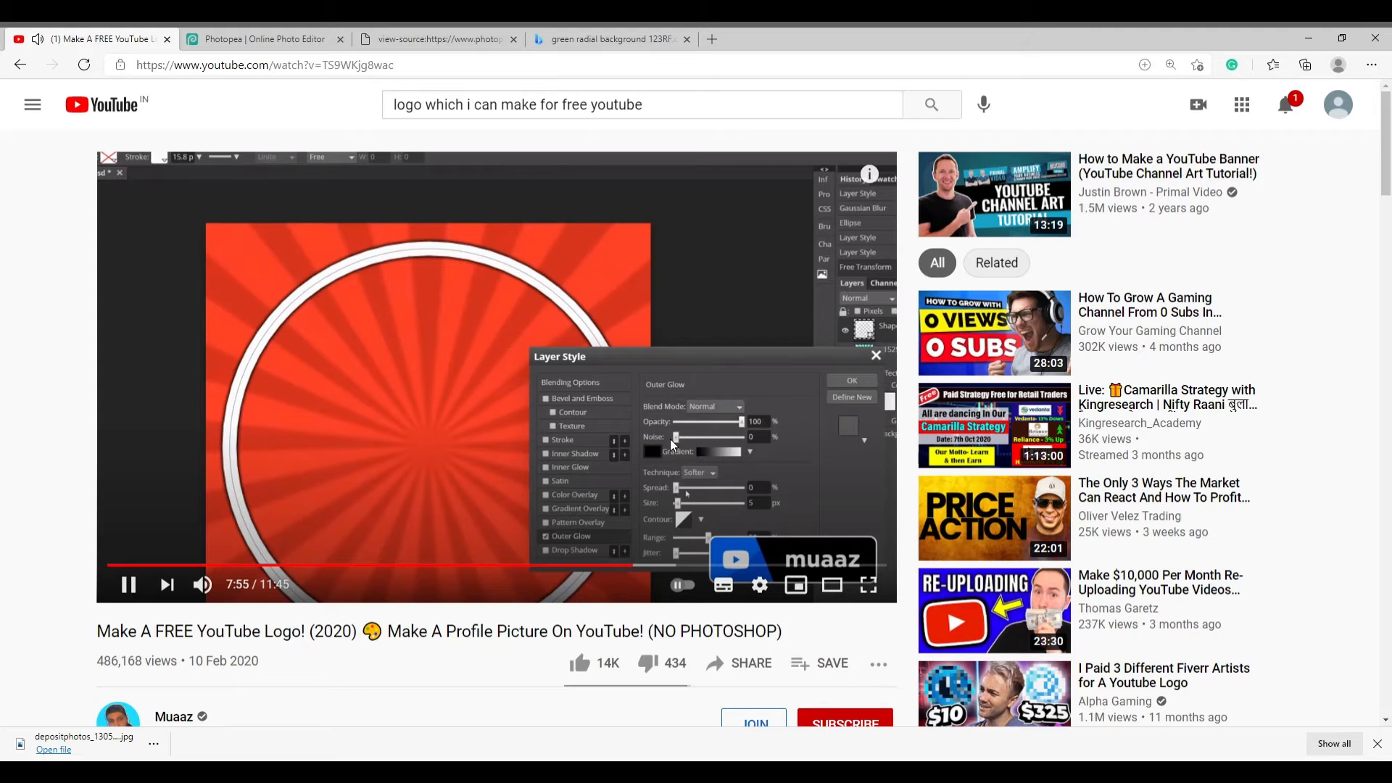
{"action": "key", "text": "Left"}
{"action": "key", "text": "Left"}
{"action": "key", "text": "Left"}
{"action": "key", "text": "Left"}
{"action": "key", "text": "Left"}
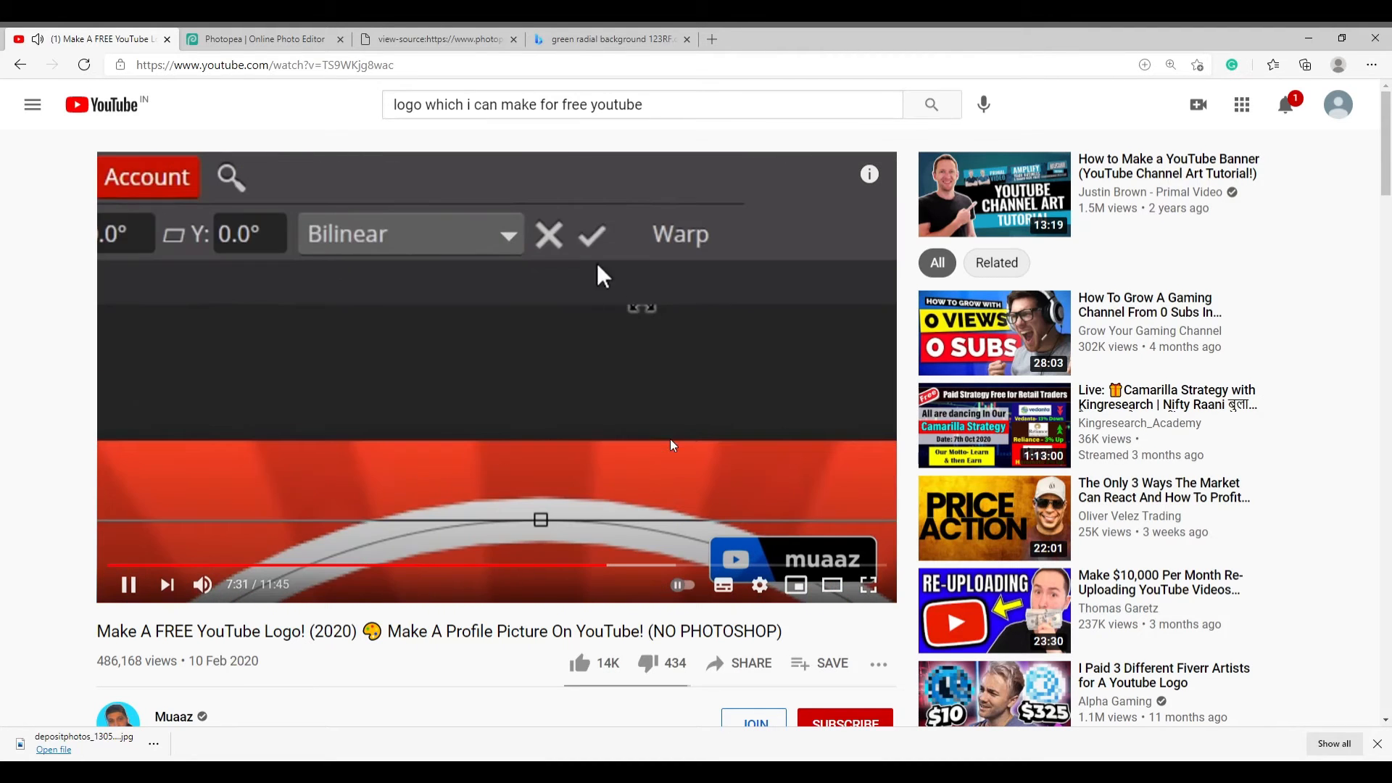
{"action": "left_click", "coordinate": [692, 425]}
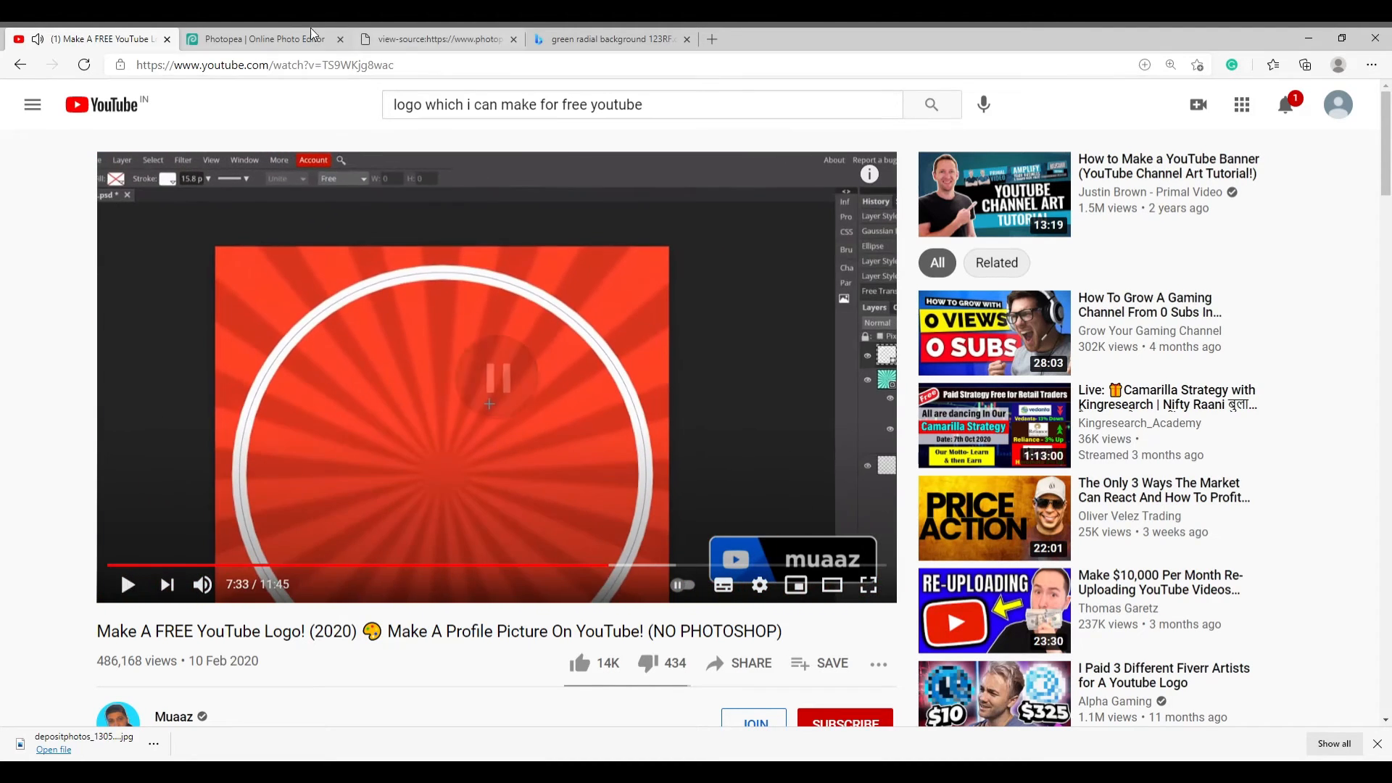
- Switch to Photopea and add an Outer Glow to the Shape 1 layer with Normal blend mode and 100% opacity
{"action": "left_click", "coordinate": [258, 38]}
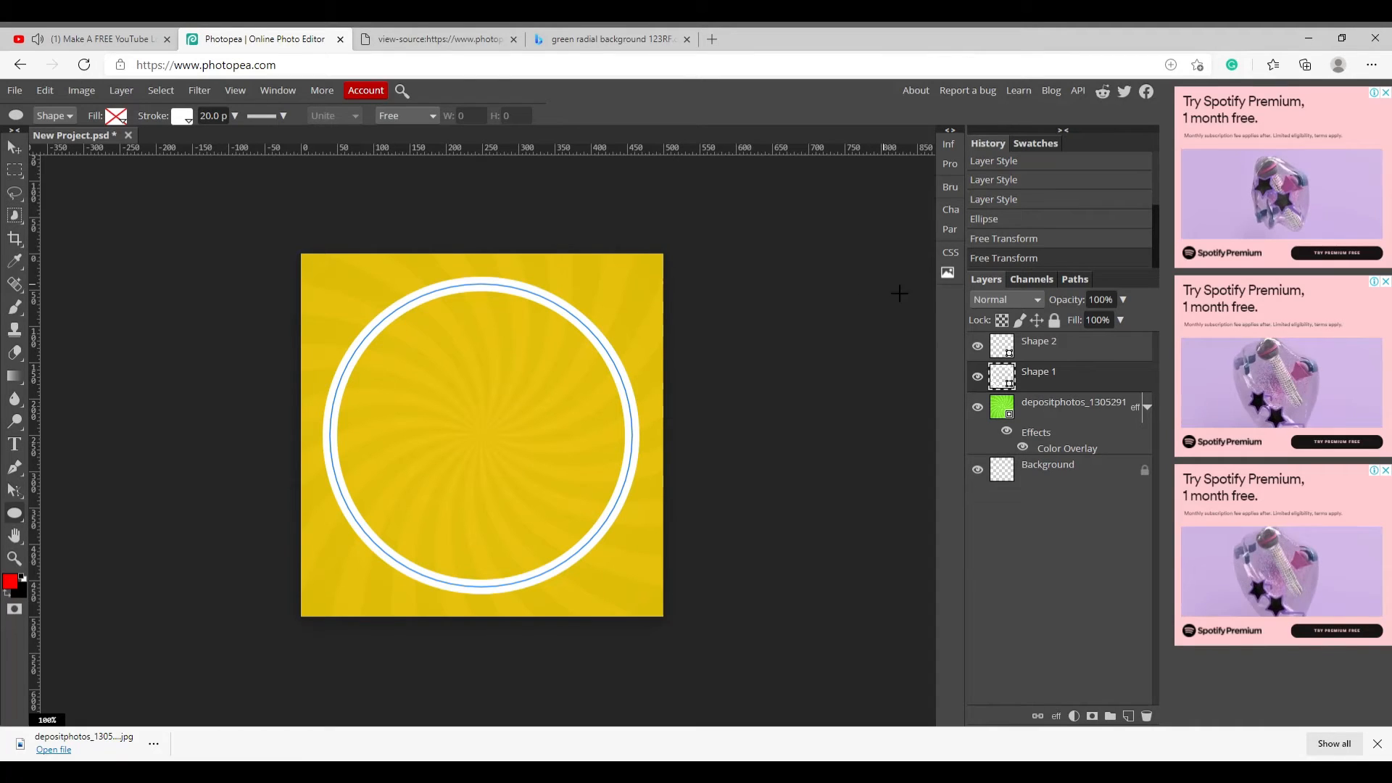
{"action": "right_click", "coordinate": [1047, 374]}
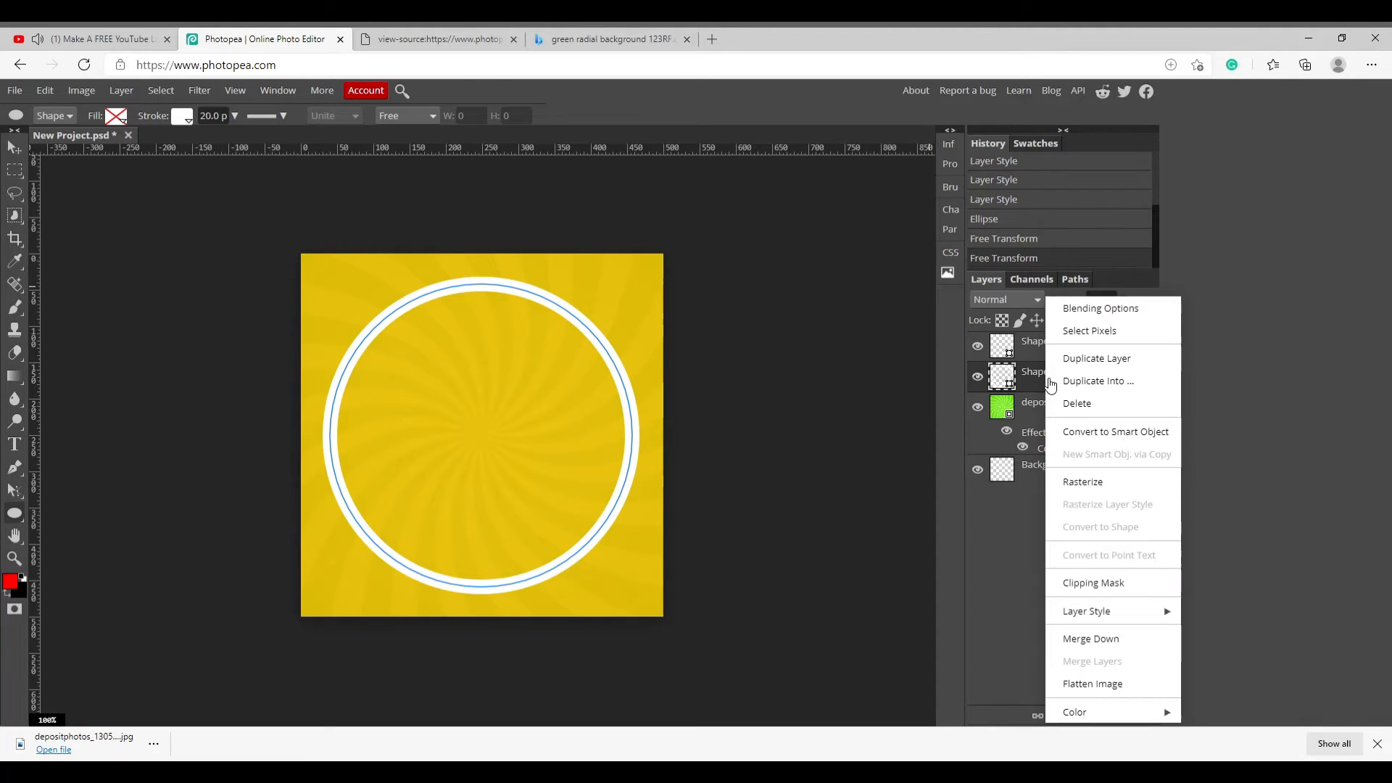
{"action": "left_click", "coordinate": [1109, 308]}
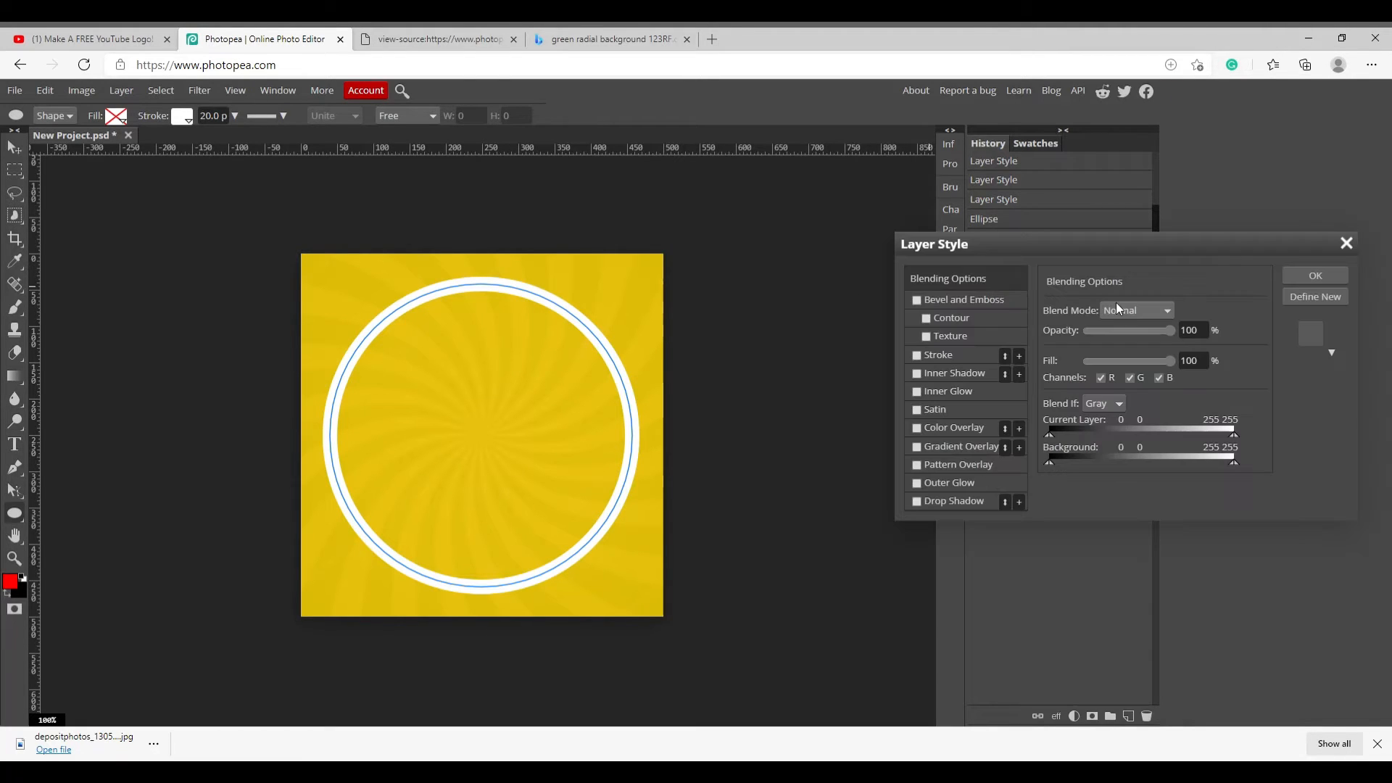
{"action": "left_click", "coordinate": [976, 481]}
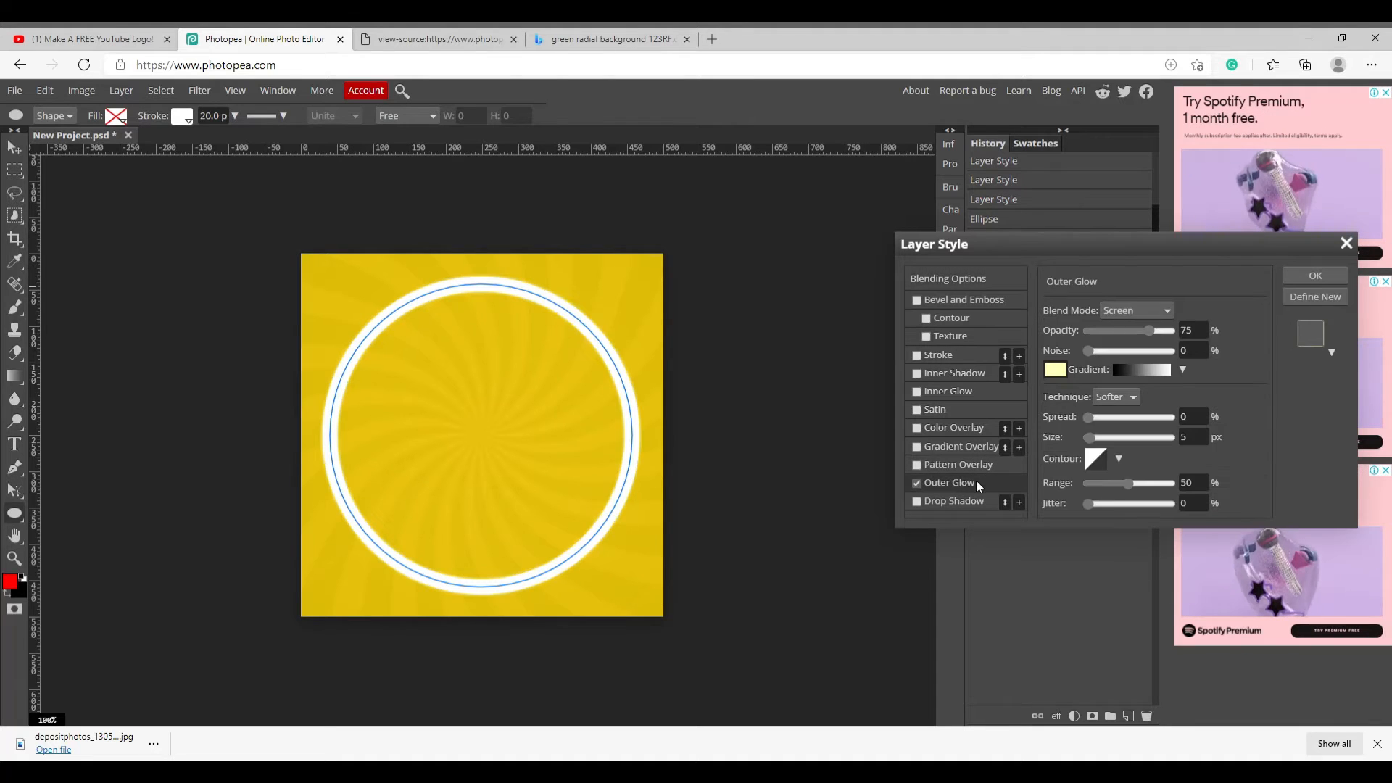
{"action": "left_click", "coordinate": [1140, 327]}
{"action": "left_click_drag", "start_coordinate": [1147, 330], "coordinate": [1276, 345]}
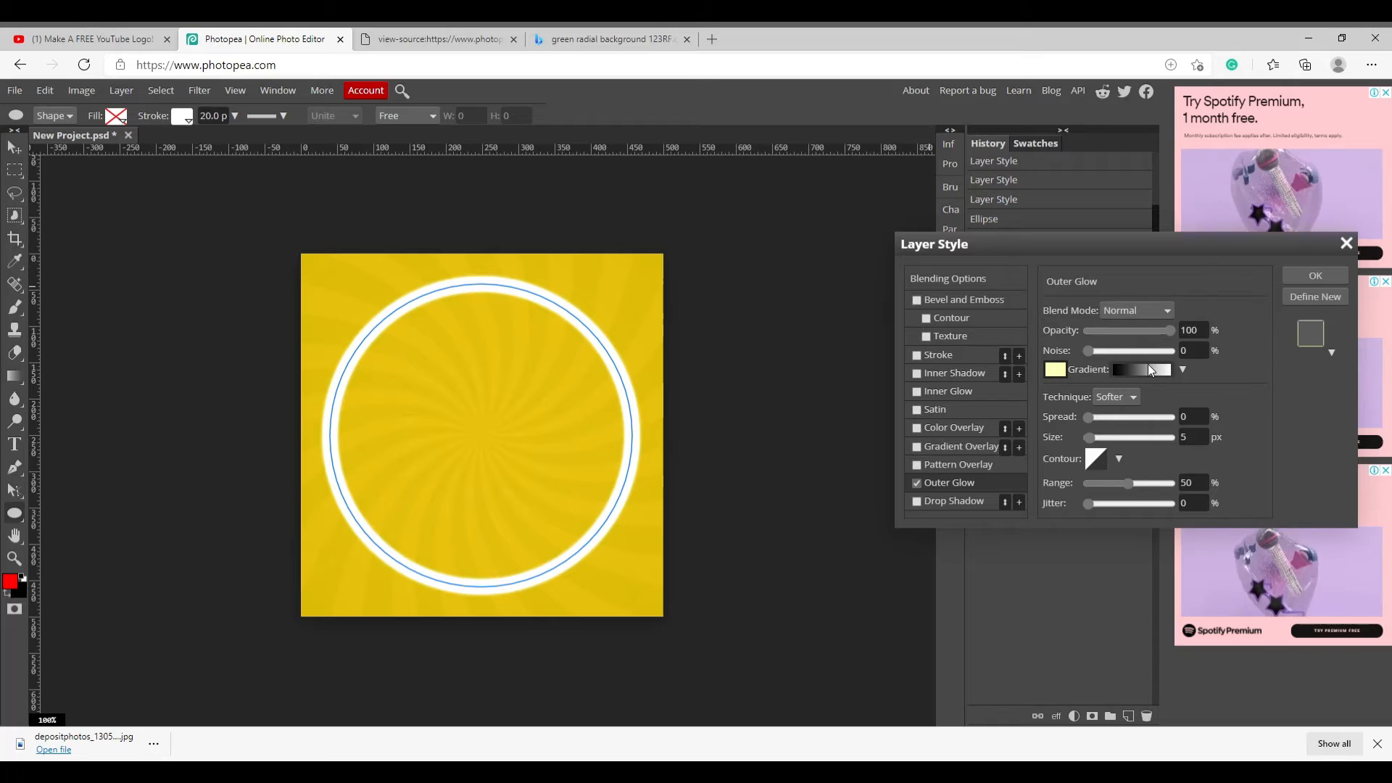
{"action": "left_click", "coordinate": [1055, 370]}
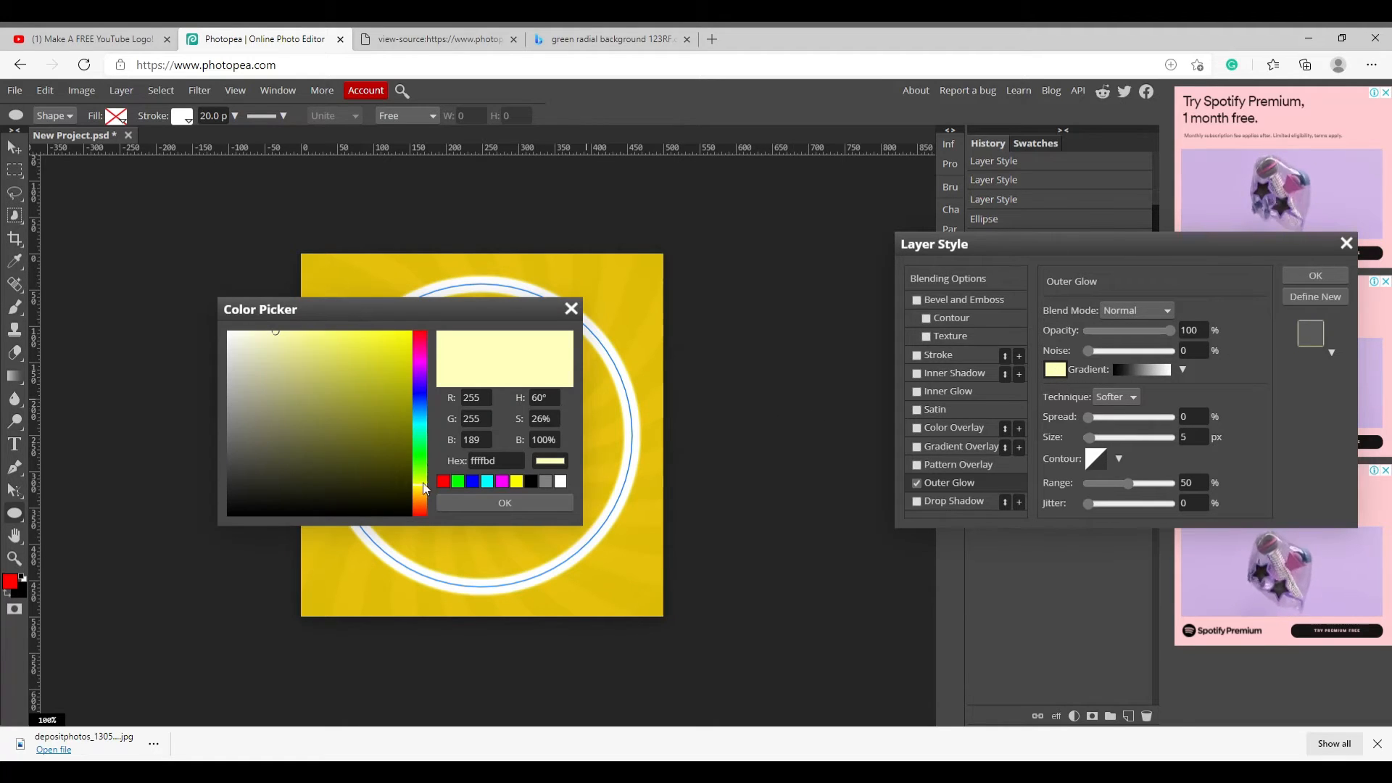
{"action": "left_click", "coordinate": [531, 481]}
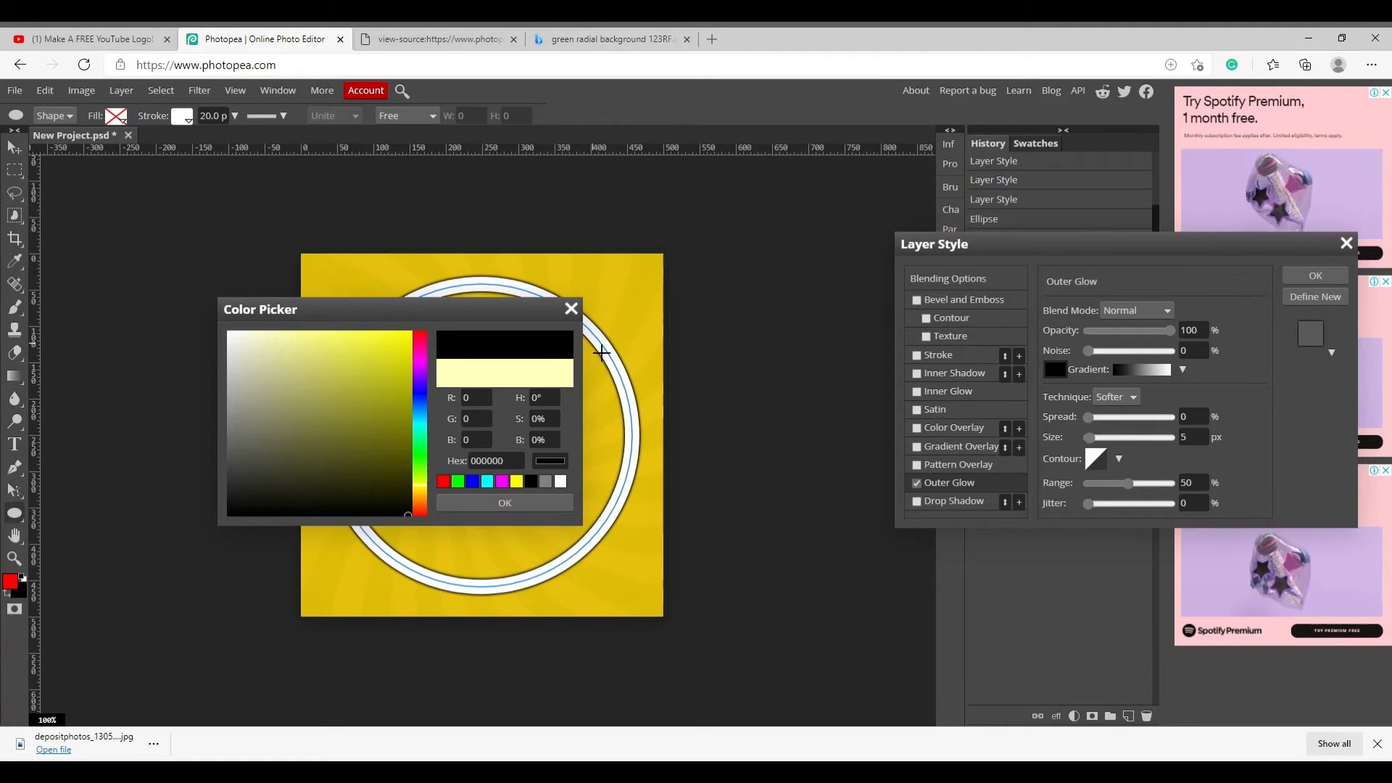
{"action": "left_click", "coordinate": [570, 308]}
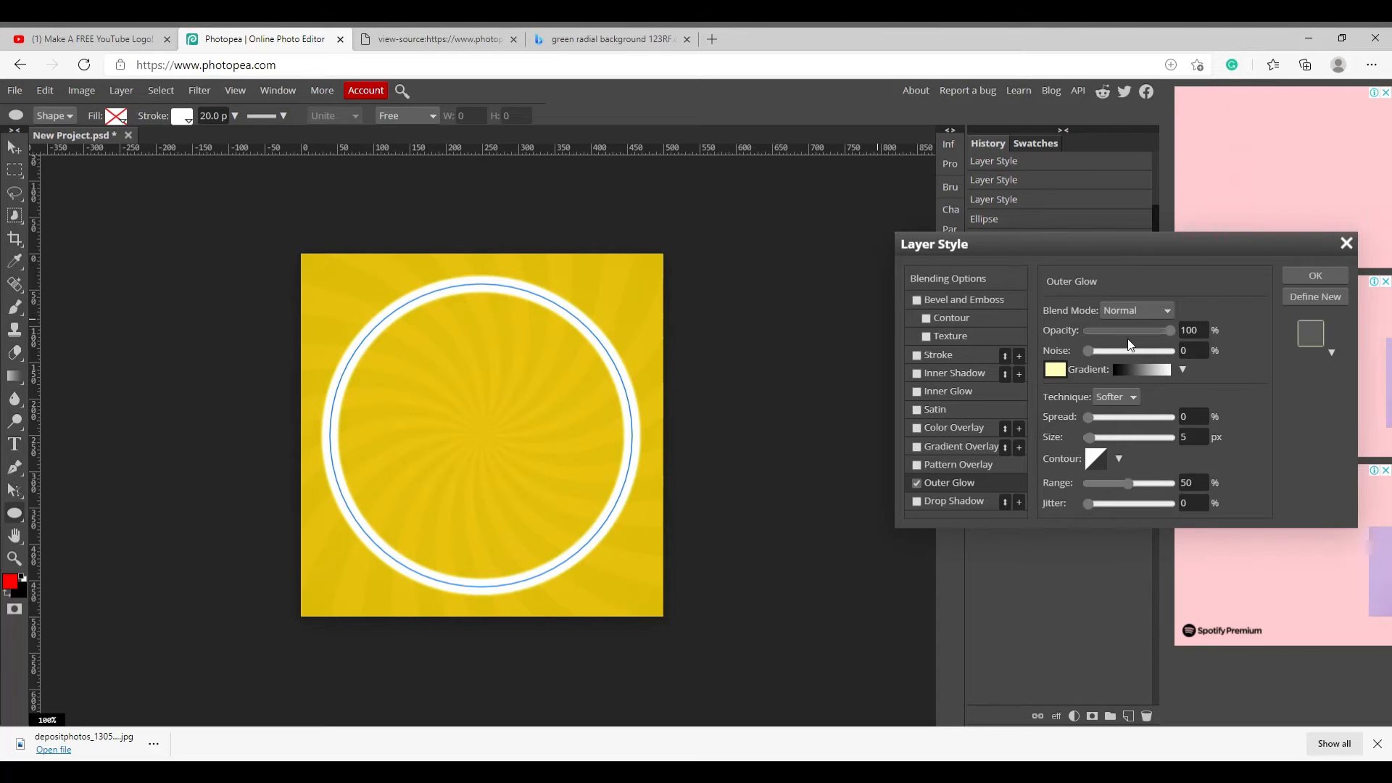
- Switch to the YouTube tutorial, watch how the outer glow's spread and size are set, and pause at 8:00
{"action": "left_click", "coordinate": [137, 37]}
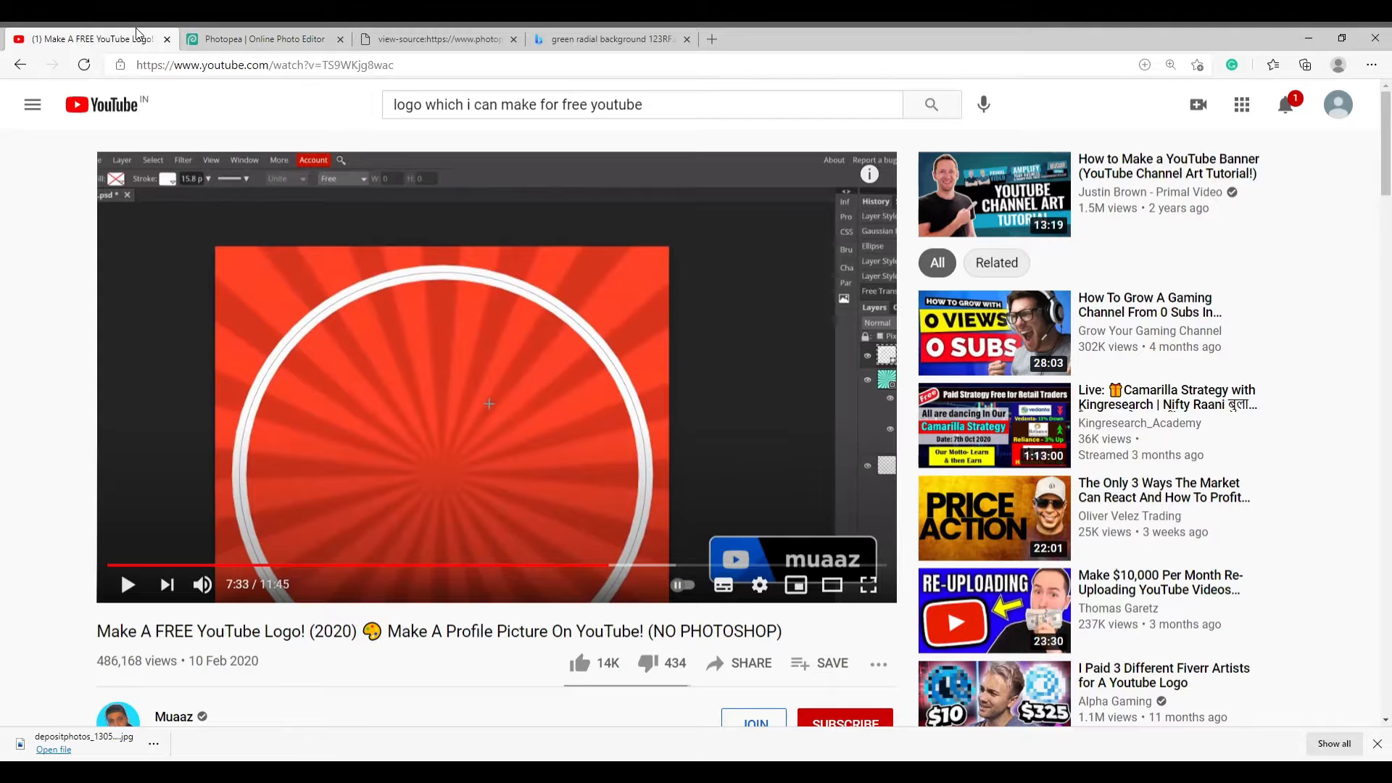
{"action": "left_click", "coordinate": [355, 340]}
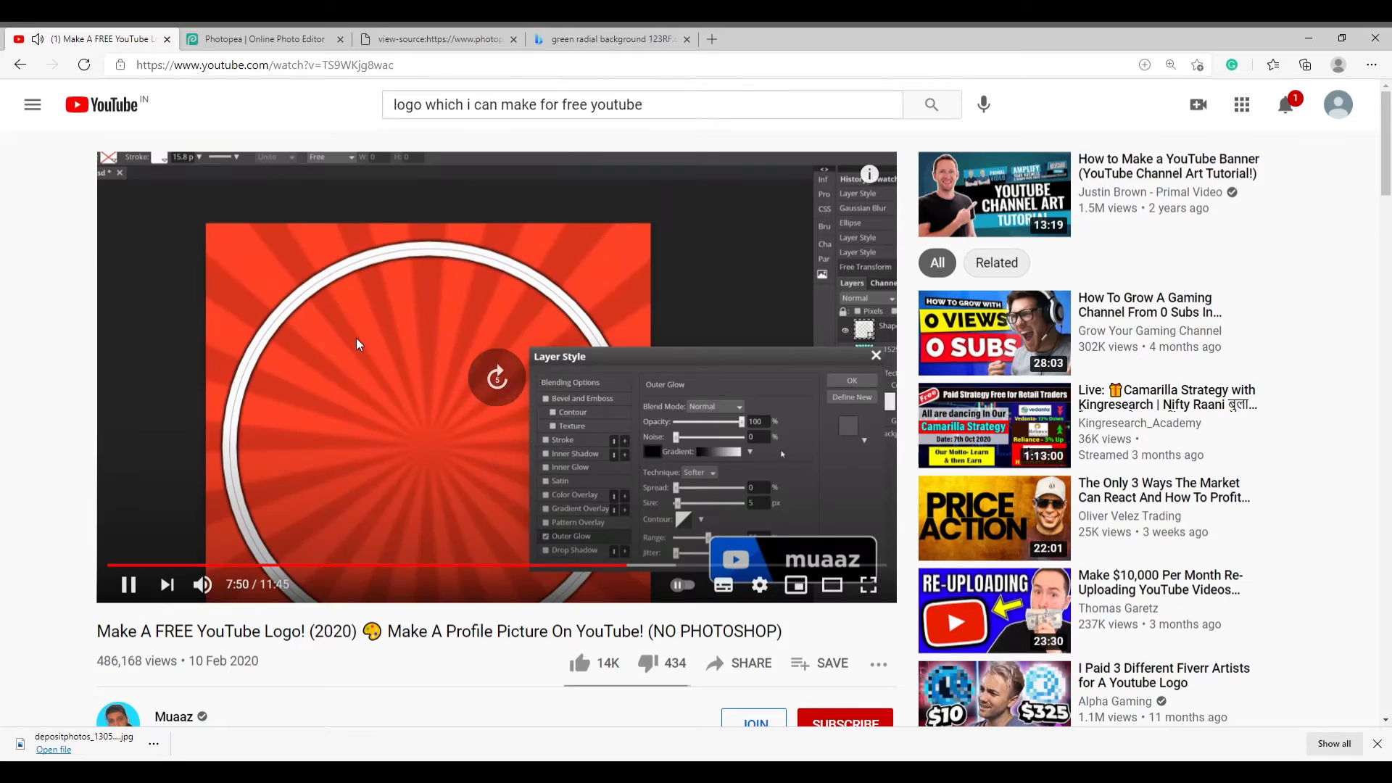
{"action": "key", "text": "Left"}
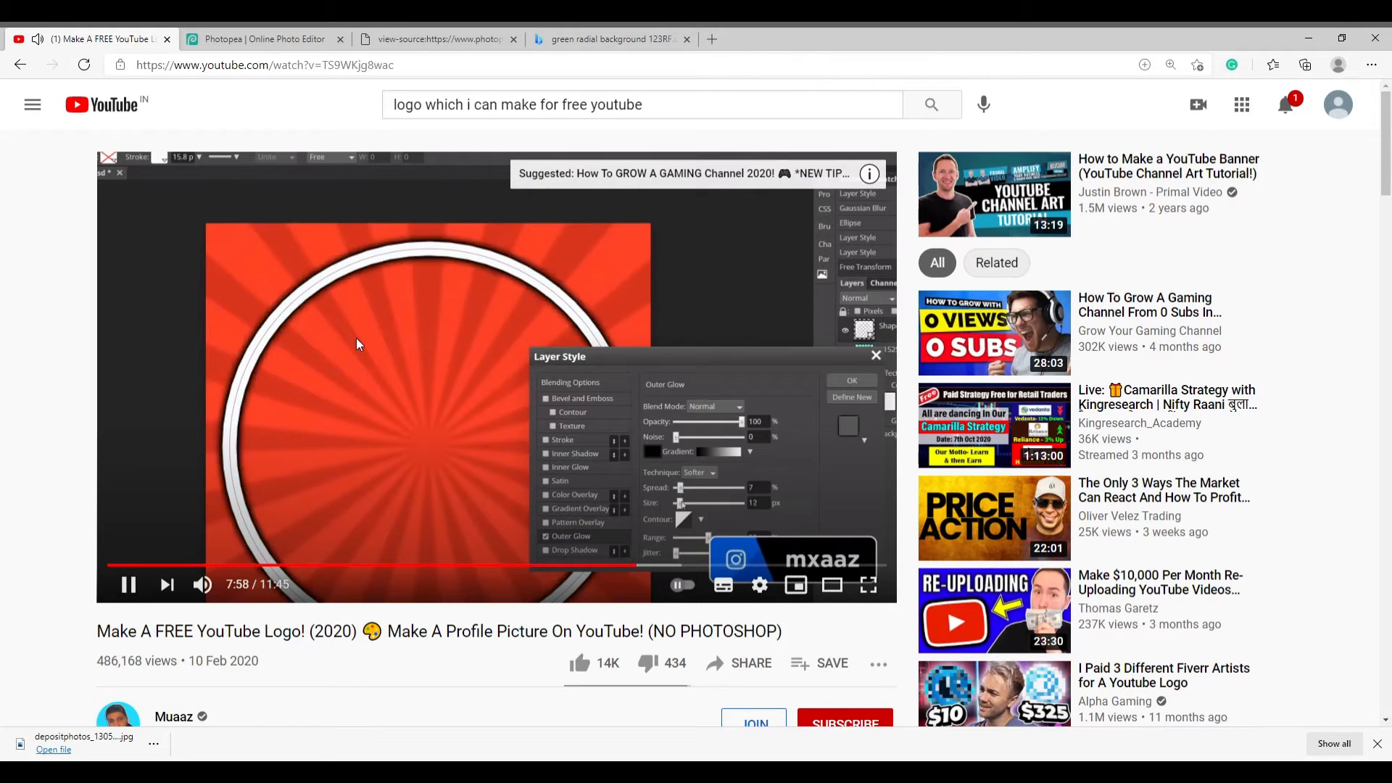
{"action": "left_click", "coordinate": [464, 325]}
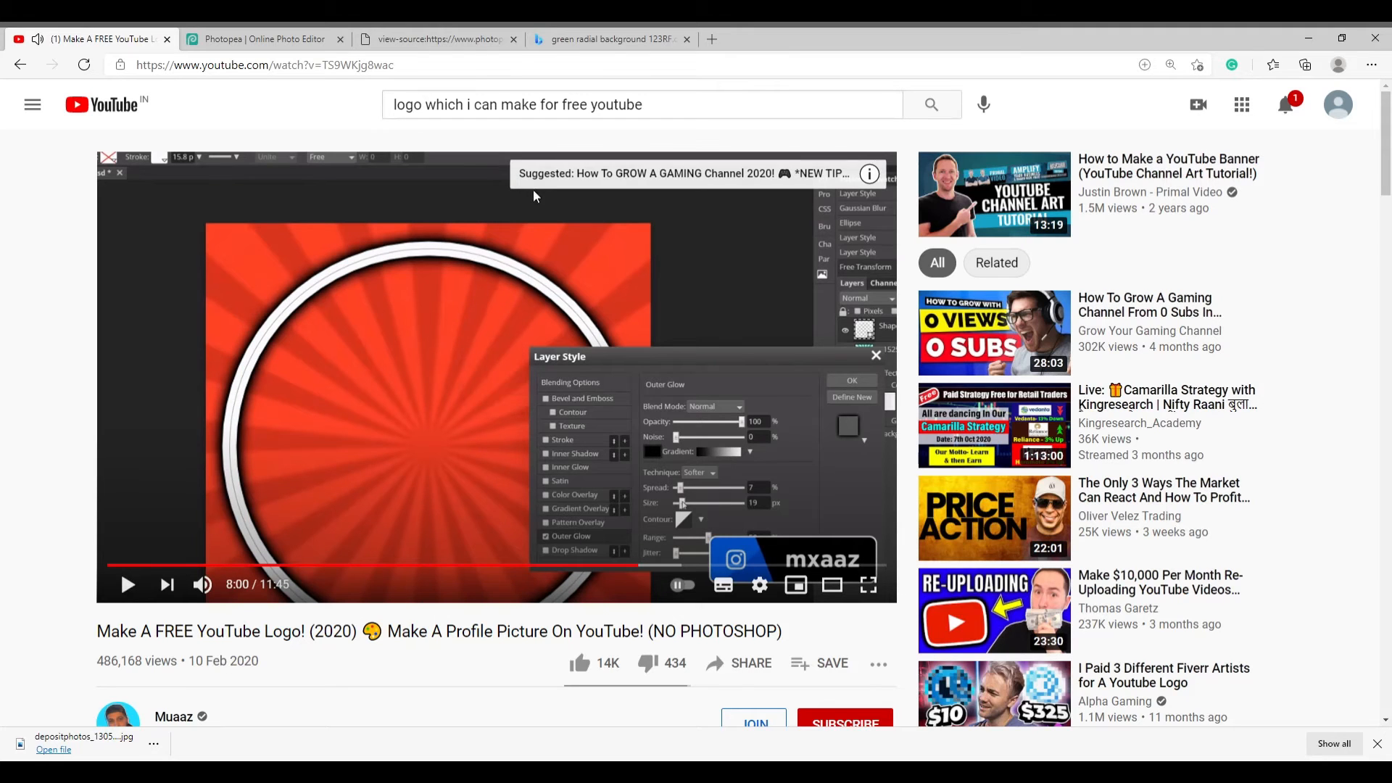
- Switch to Photopea and set the outer glow's spread to 8% and its size to 0 px
{"action": "left_click", "coordinate": [336, 33]}
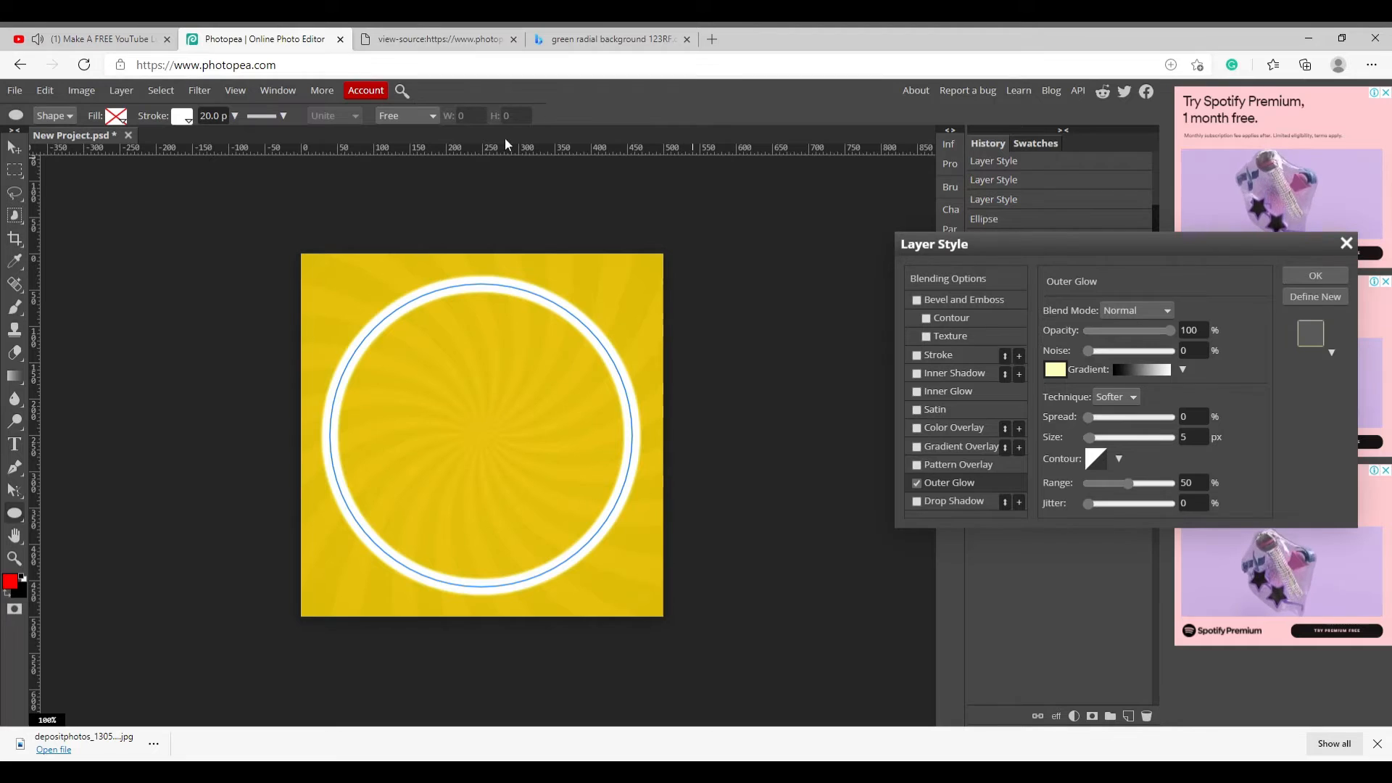
{"action": "left_click_drag", "start_coordinate": [1093, 419], "coordinate": [1099, 420]}
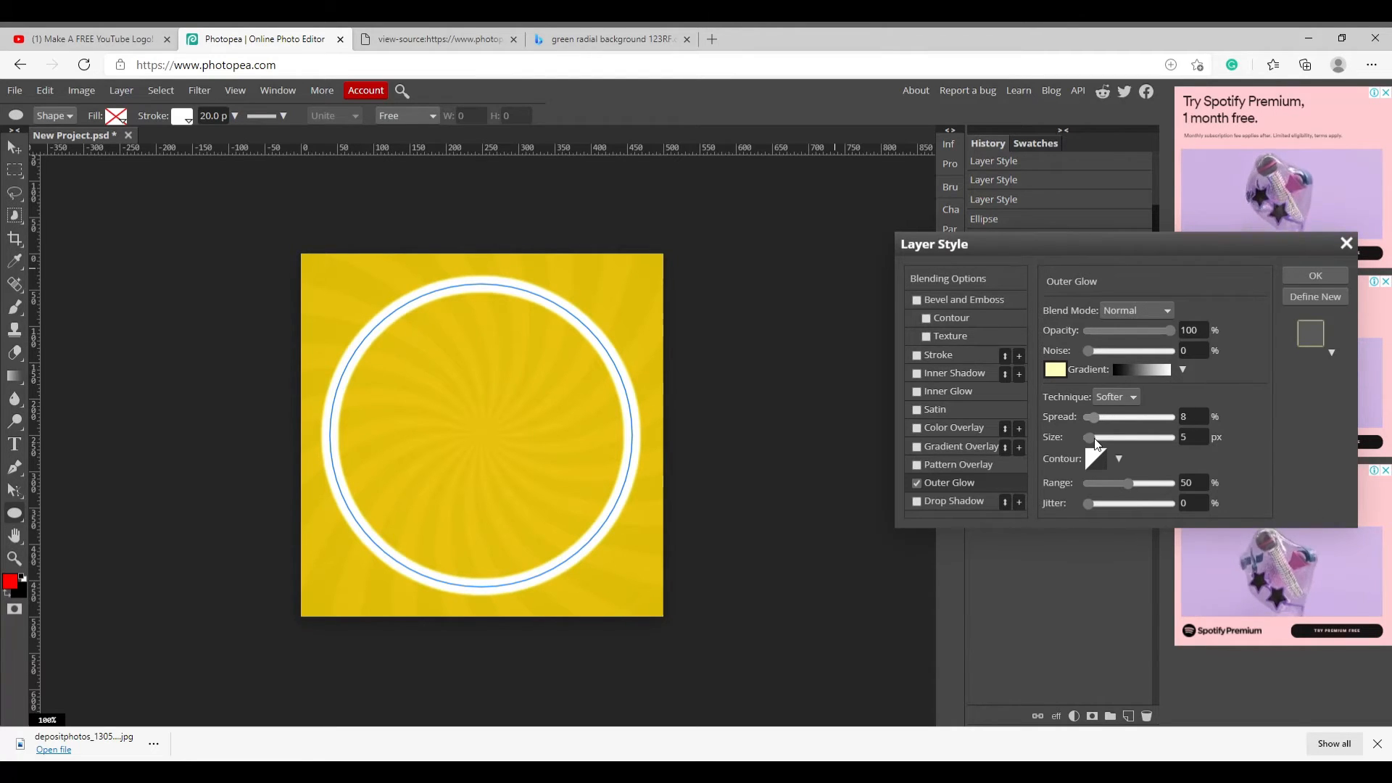
{"action": "left_click_drag", "start_coordinate": [1091, 441], "coordinate": [990, 487]}
- Set the outer glow's color to black (000000) and its size to 29 px
{"action": "left_click", "coordinate": [1055, 369]}
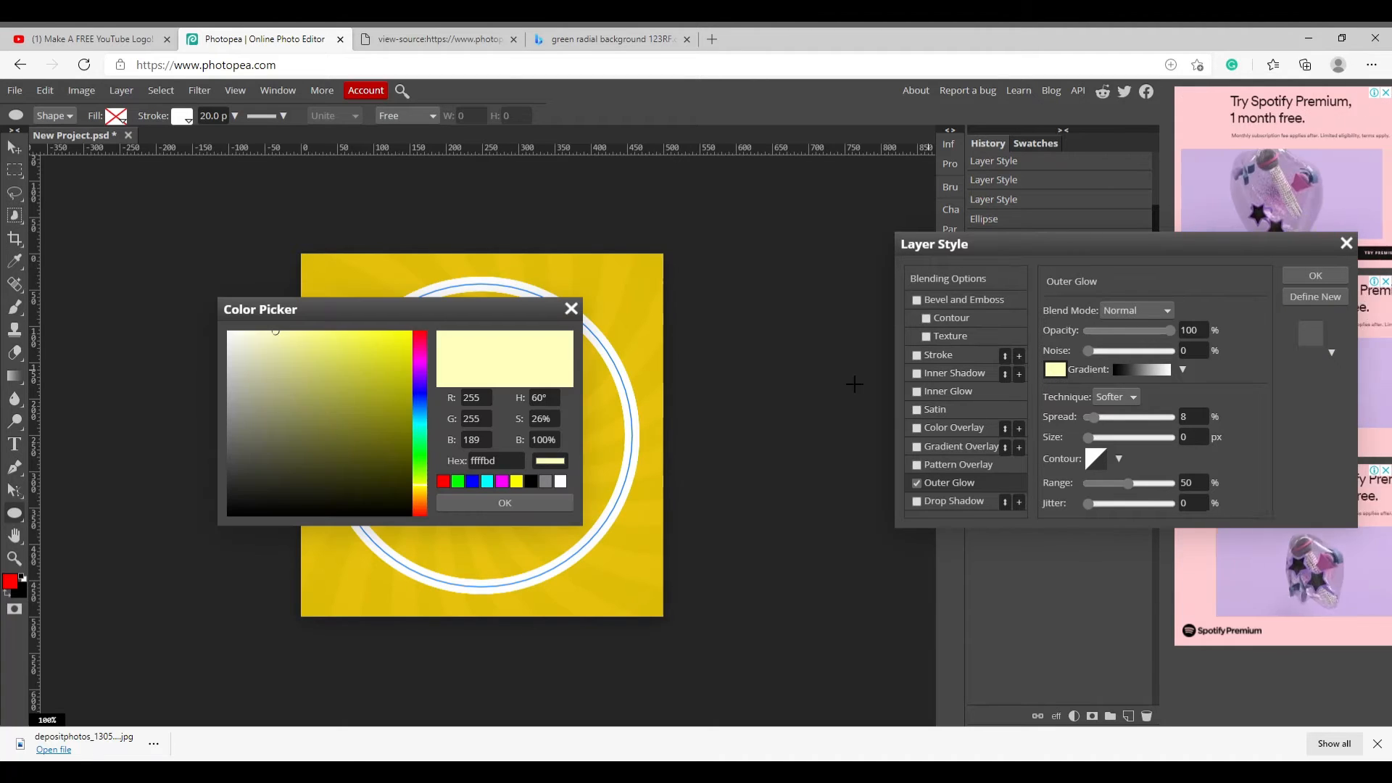
{"action": "left_click", "coordinate": [406, 504]}
{"action": "left_click_drag", "start_coordinate": [408, 510], "coordinate": [435, 529]}
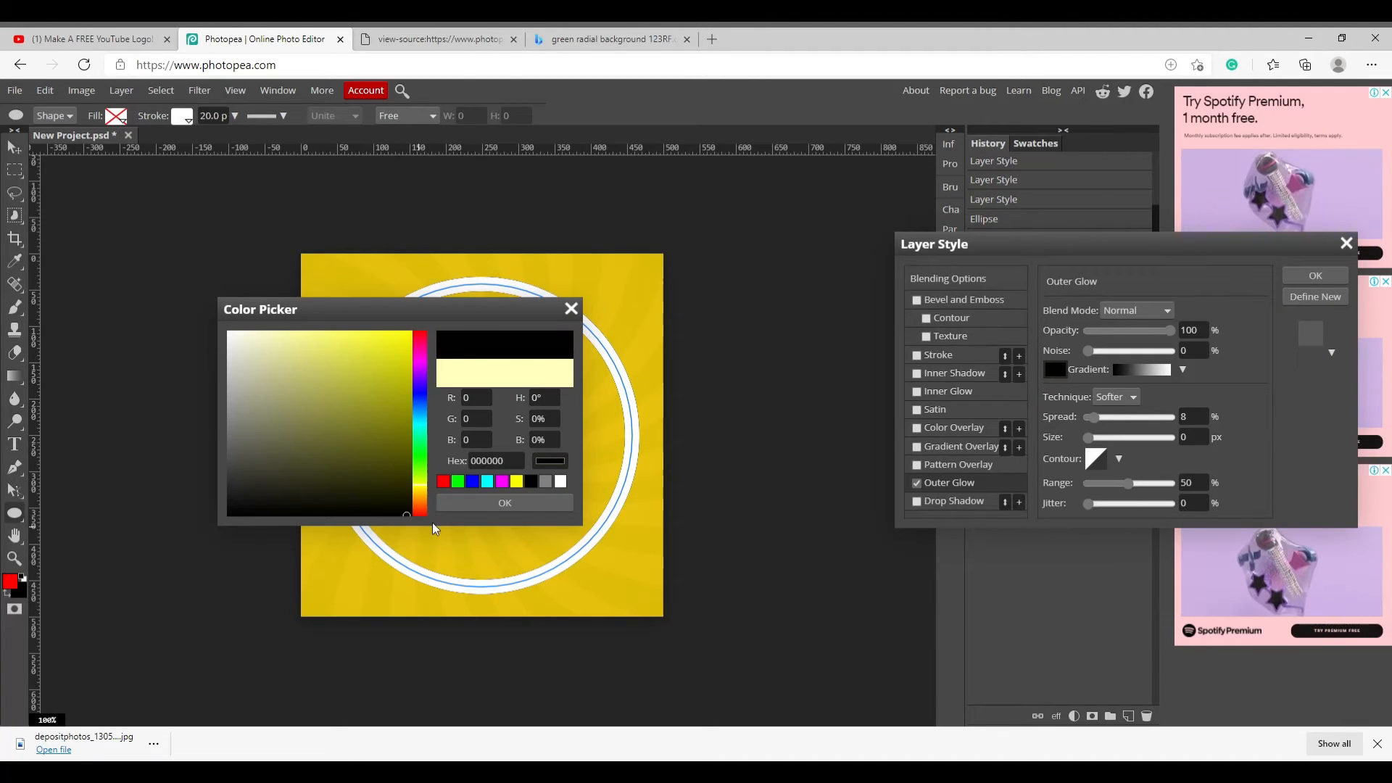
{"action": "left_click", "coordinate": [505, 506]}
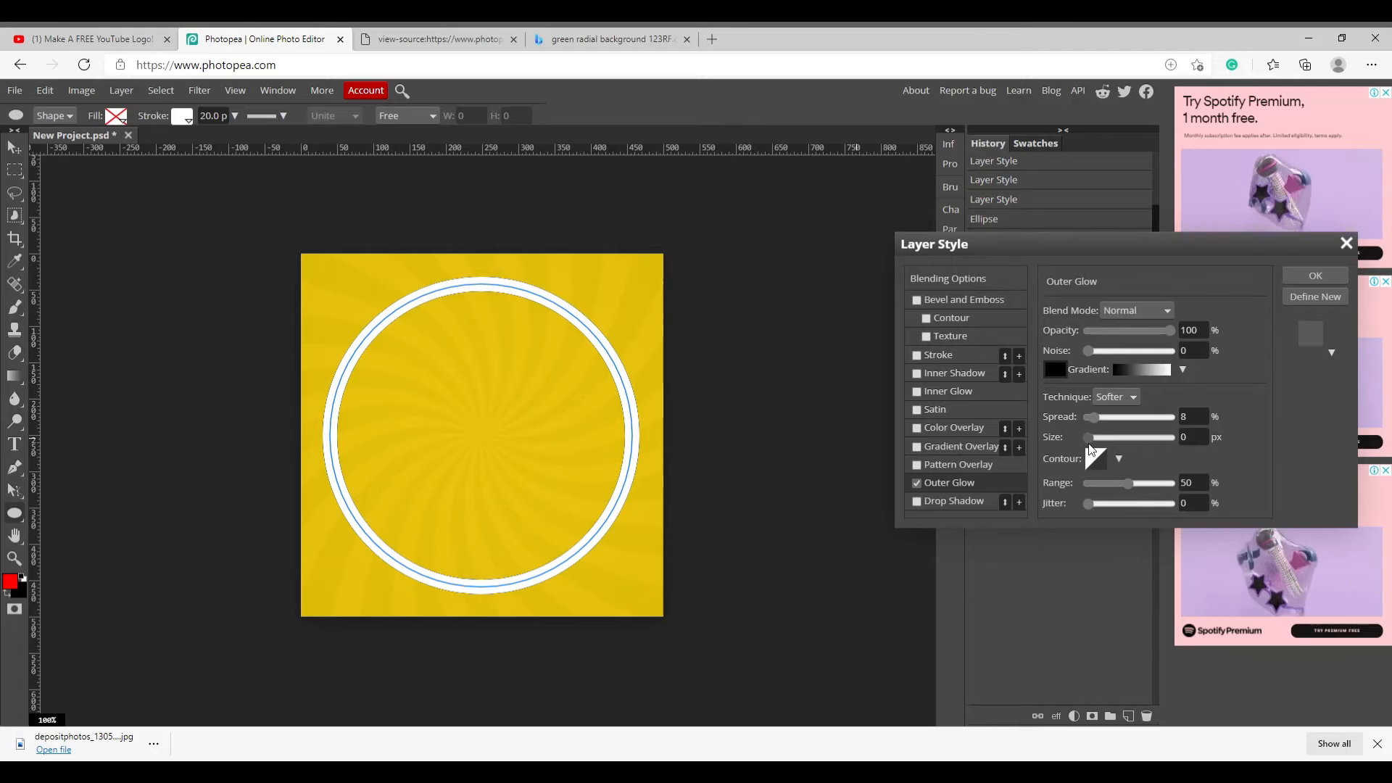
{"action": "left_click_drag", "start_coordinate": [1089, 445], "coordinate": [1103, 452]}
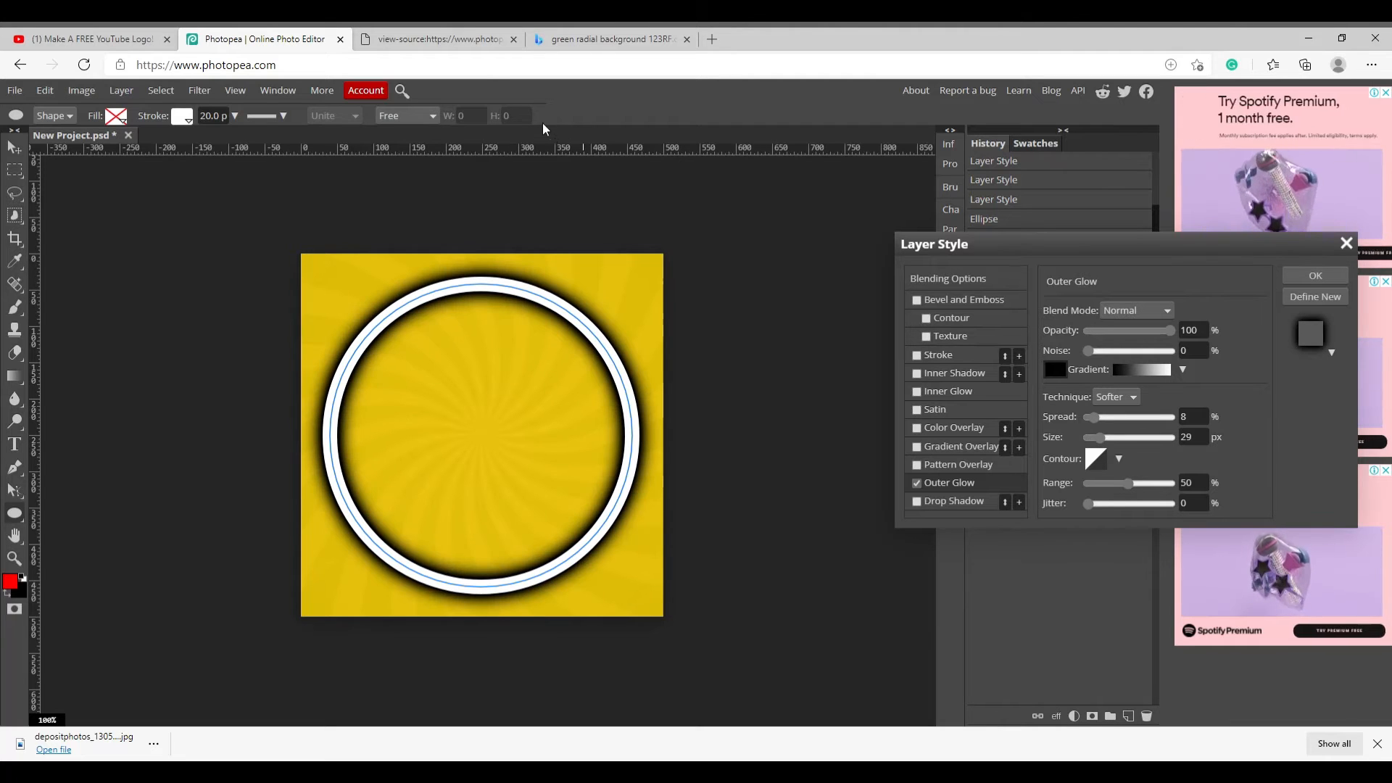
- Switch to the YouTube tutorial, watch the part after the outer glow is finished, and pause at 8:17
{"action": "left_click", "coordinate": [85, 34]}
{"action": "left_click", "coordinate": [394, 304]}
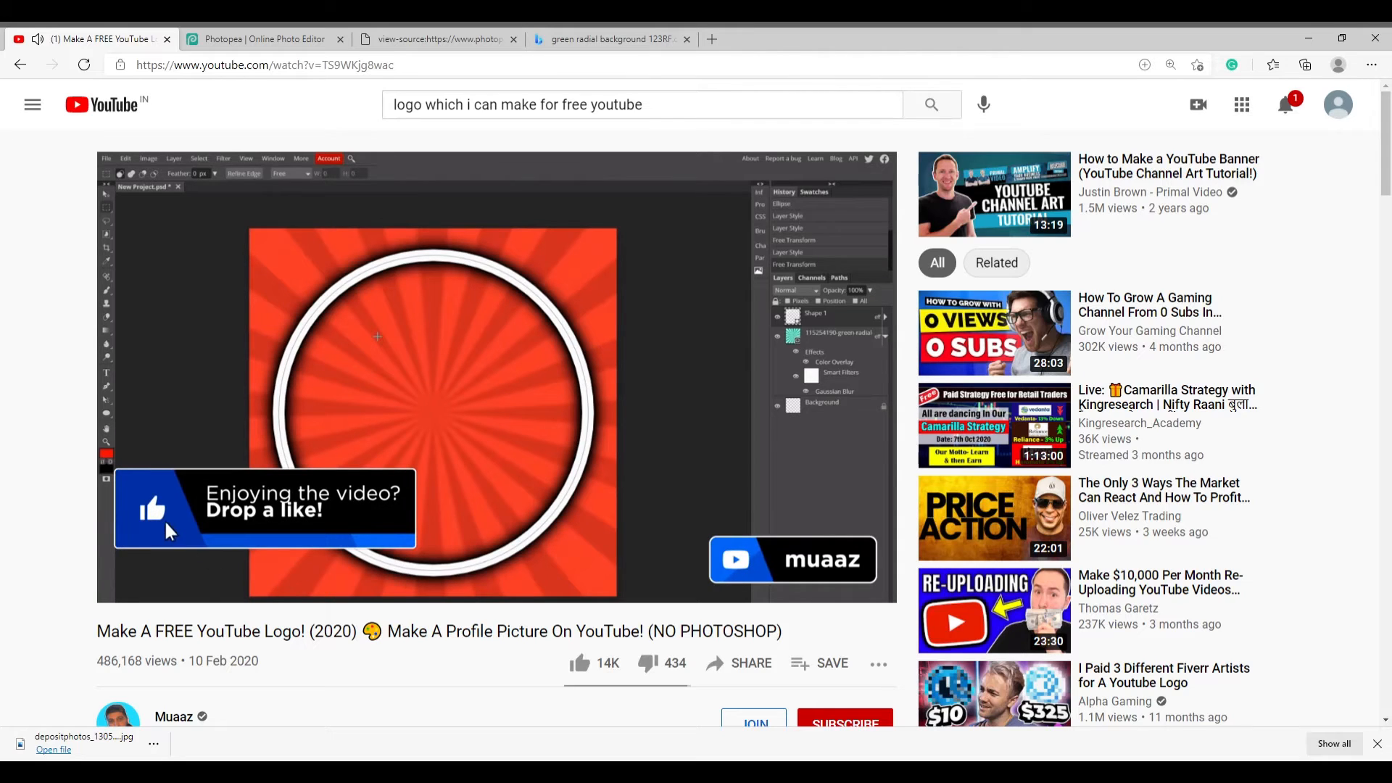
{"action": "left_click", "coordinate": [593, 415]}
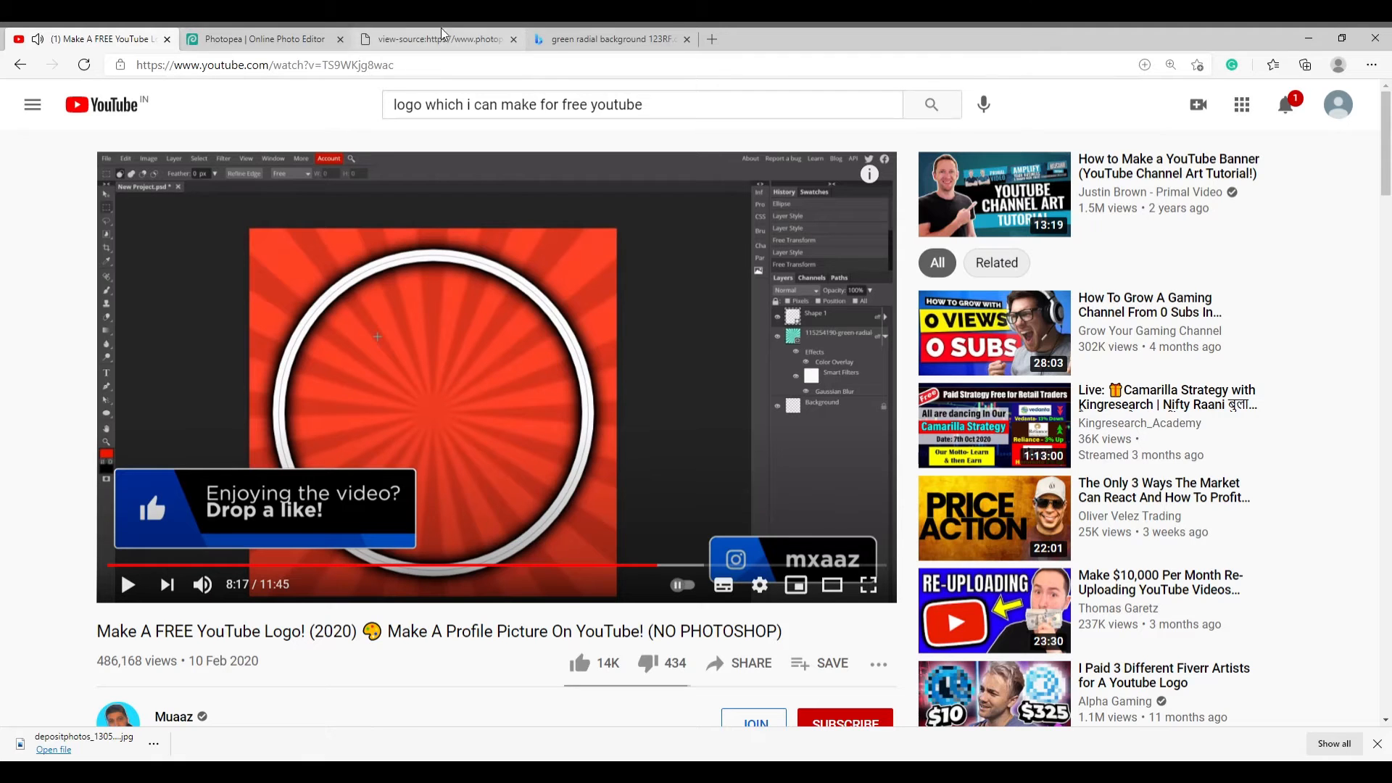
- Switch to Photopea, activate the Type tool and apply the outer glow to the Shape 1 layer
{"action": "left_click", "coordinate": [261, 39]}
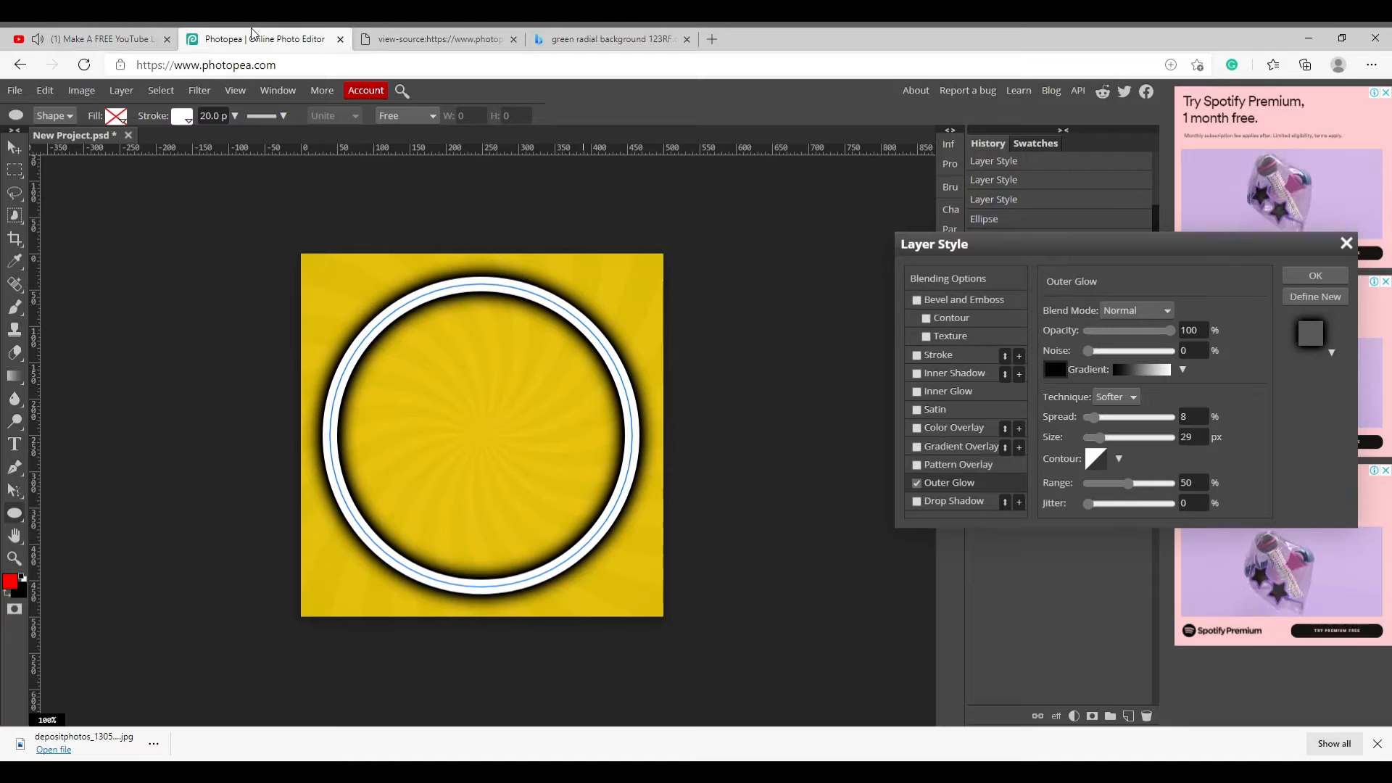
{"action": "left_click", "coordinate": [12, 444]}
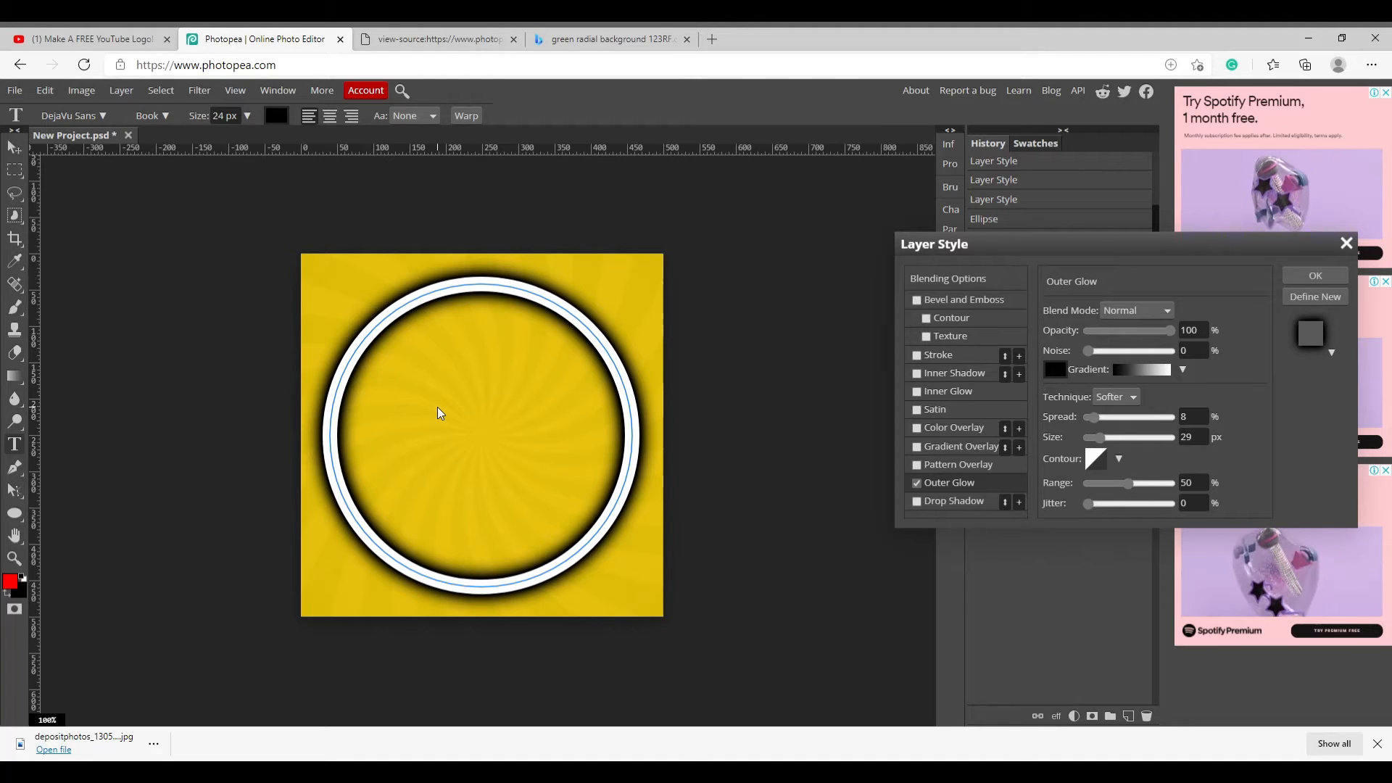
{"action": "left_click", "coordinate": [1304, 274]}
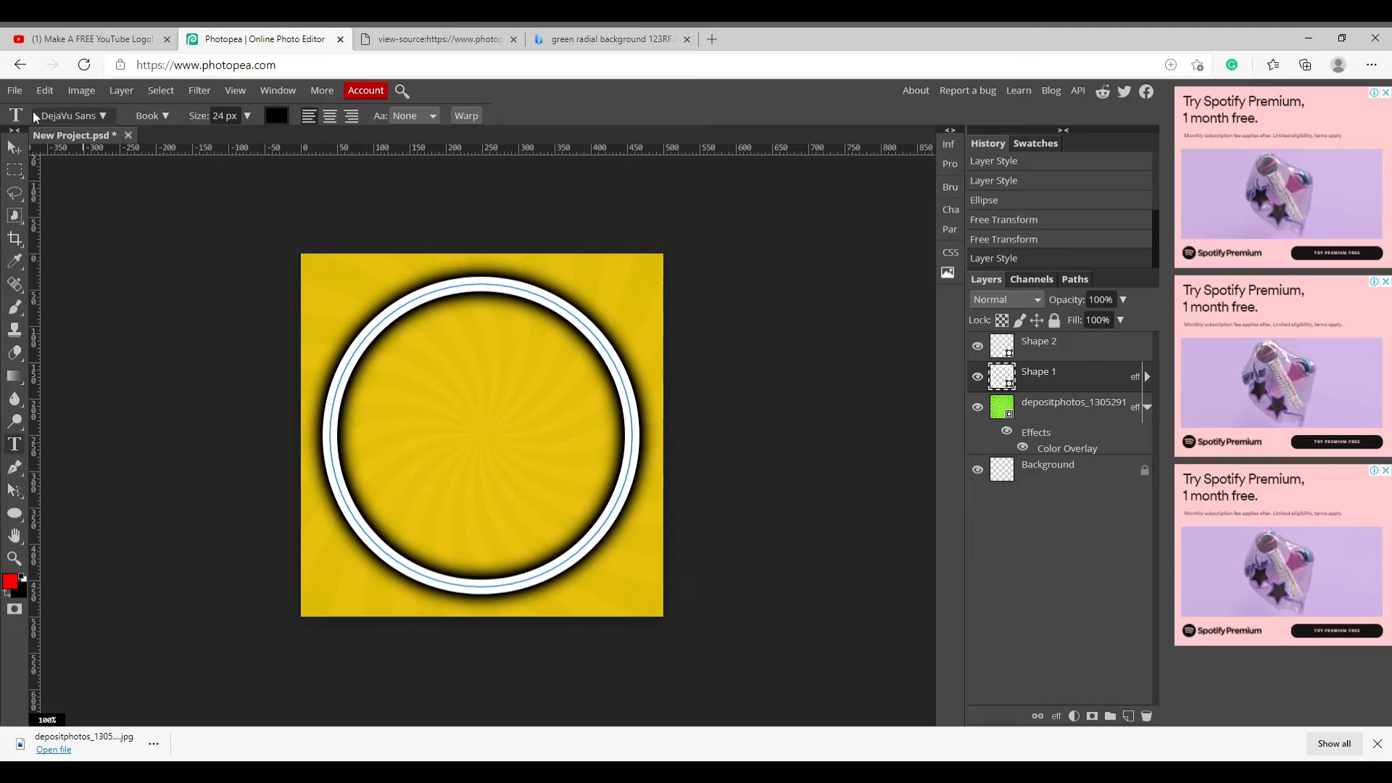
- Watch the YouTube tutorial's text placement up to 8:33, and start a text layer at the canvas's upper-left corner in Photopea
{"action": "left_click", "coordinate": [128, 36]}
{"action": "left_click", "coordinate": [326, 328]}
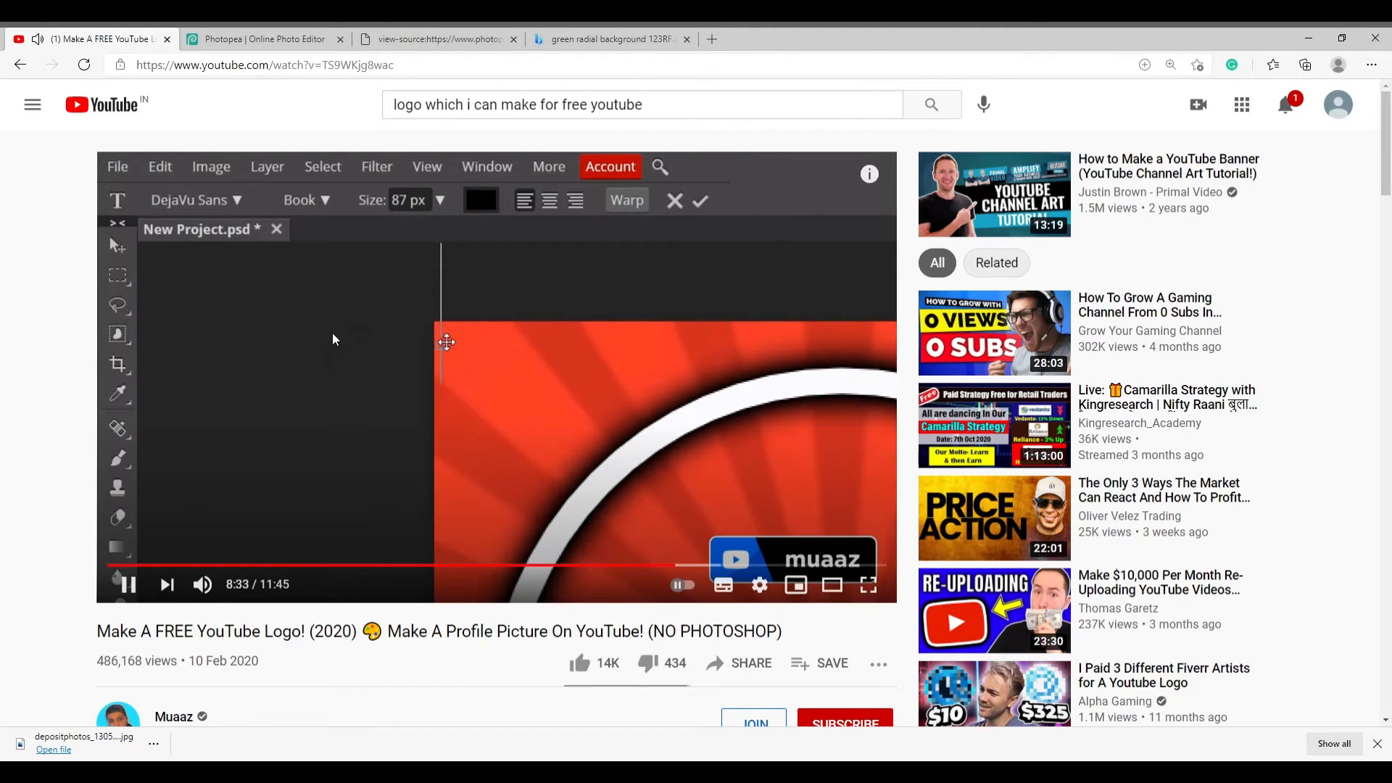
{"action": "left_click", "coordinate": [261, 39]}
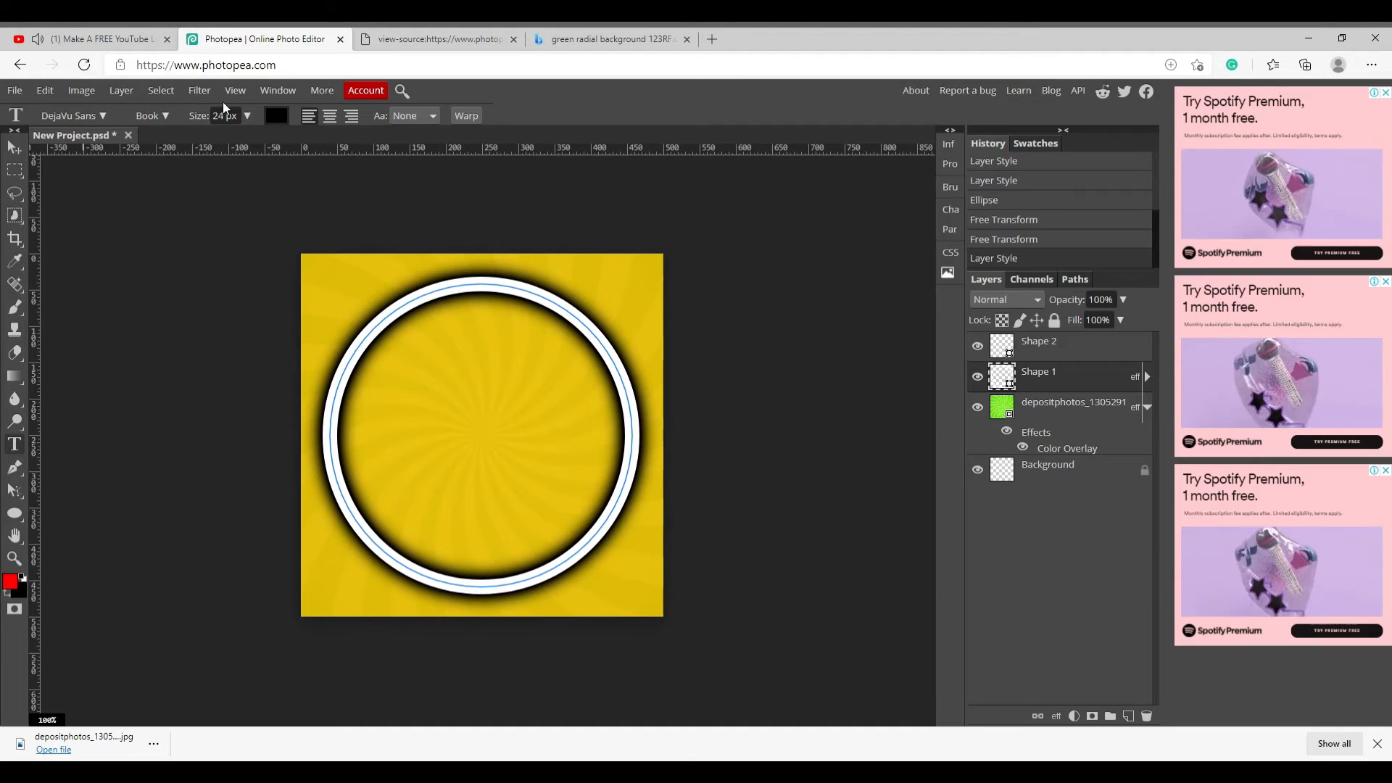
{"action": "left_click", "coordinate": [302, 268]}
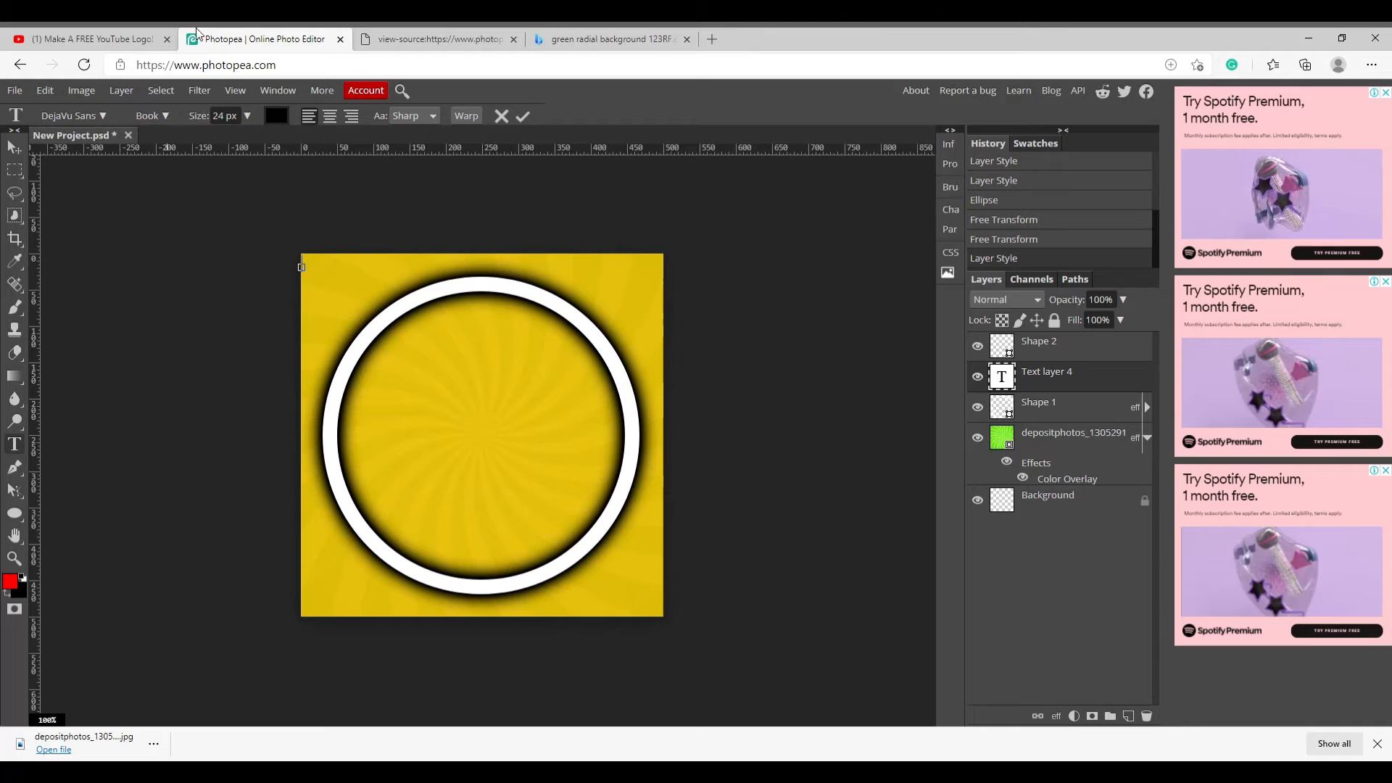
- Check the text size in the YouTube tutorial up to 8:43, and set the new text layer's size to 98 px in Photopea
{"action": "left_click", "coordinate": [126, 47]}
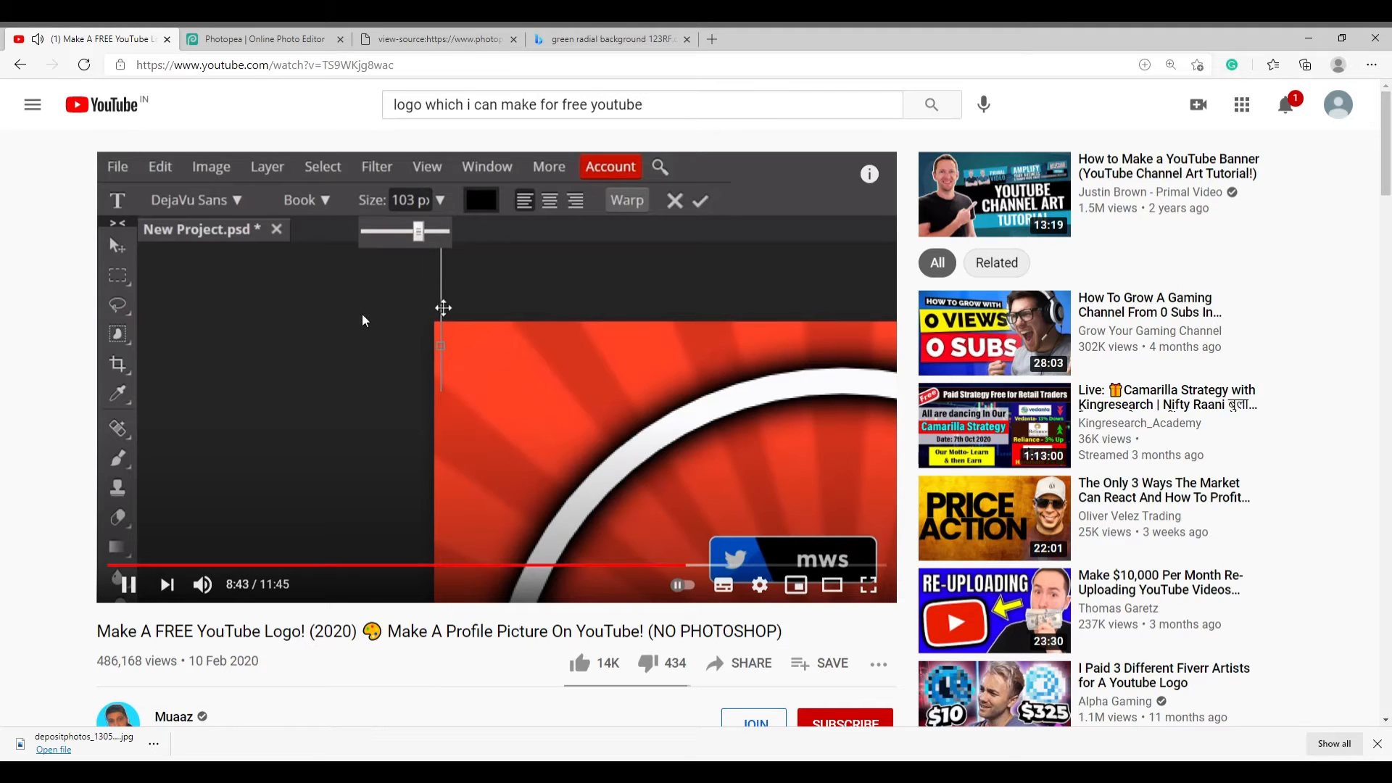
{"action": "left_click", "coordinate": [336, 295]}
{"action": "left_click", "coordinate": [237, 41]}
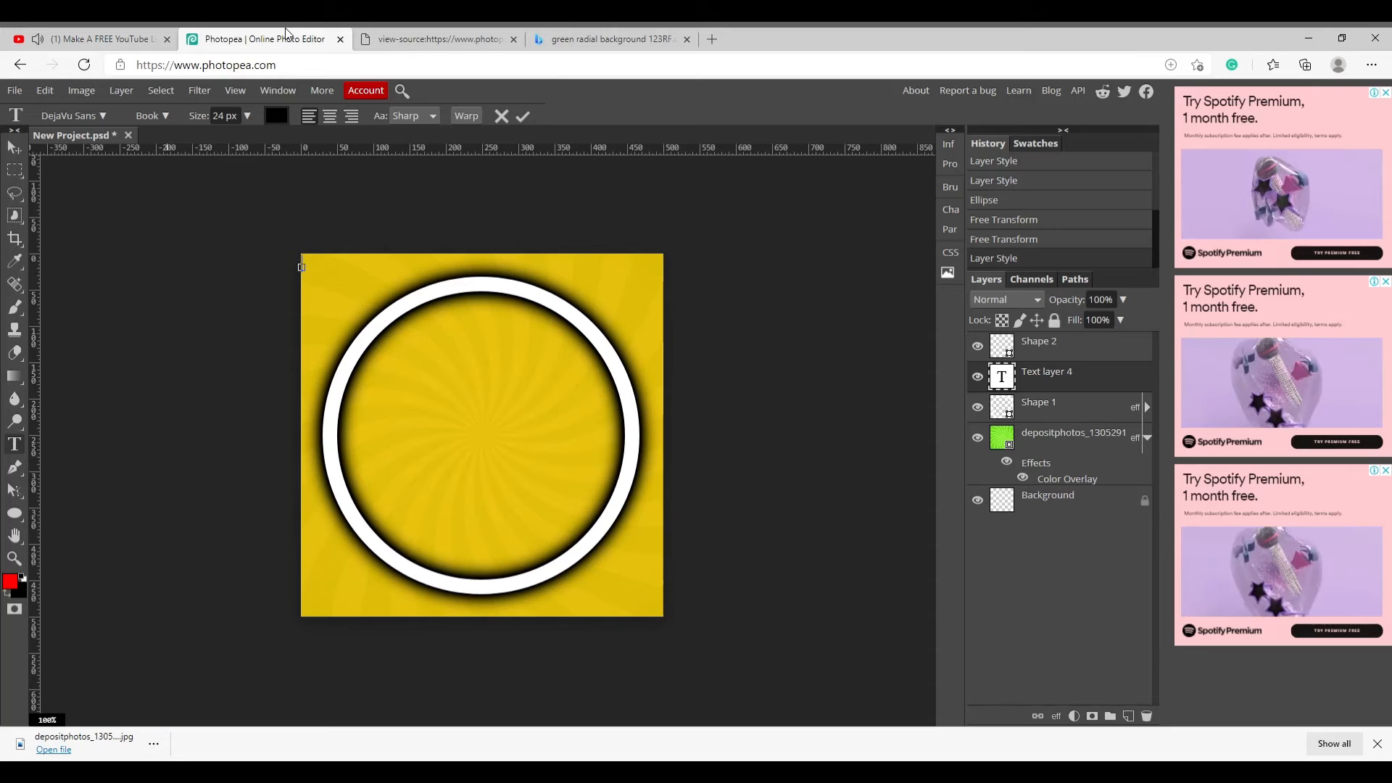
{"action": "left_click", "coordinate": [247, 116]}
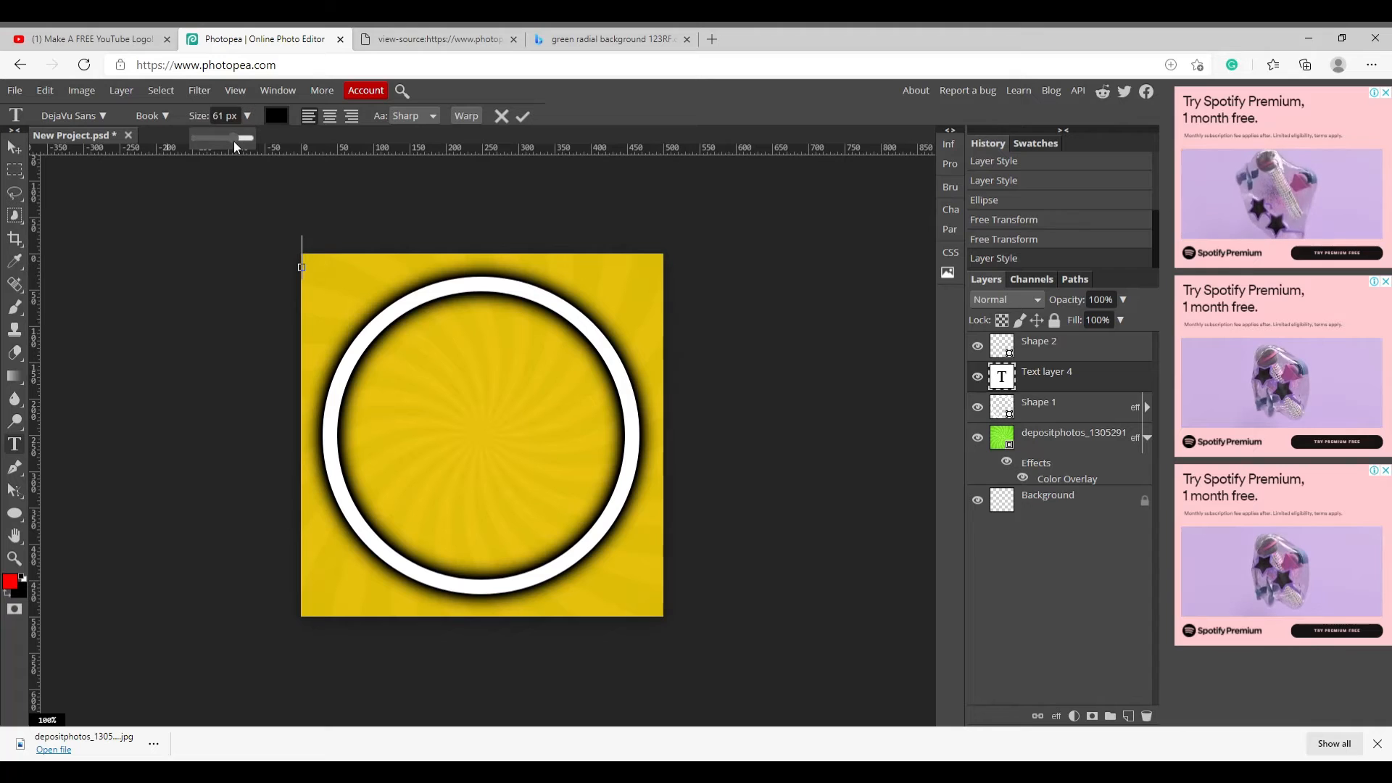
{"action": "mouse_move", "coordinate": [233, 140]}
{"action": "left_mouse_down"}
{"action": "mouse_move", "coordinate": [253, 145]}
{"action": "mouse_move", "coordinate": [241, 148]}
{"action": "left_mouse_up"}
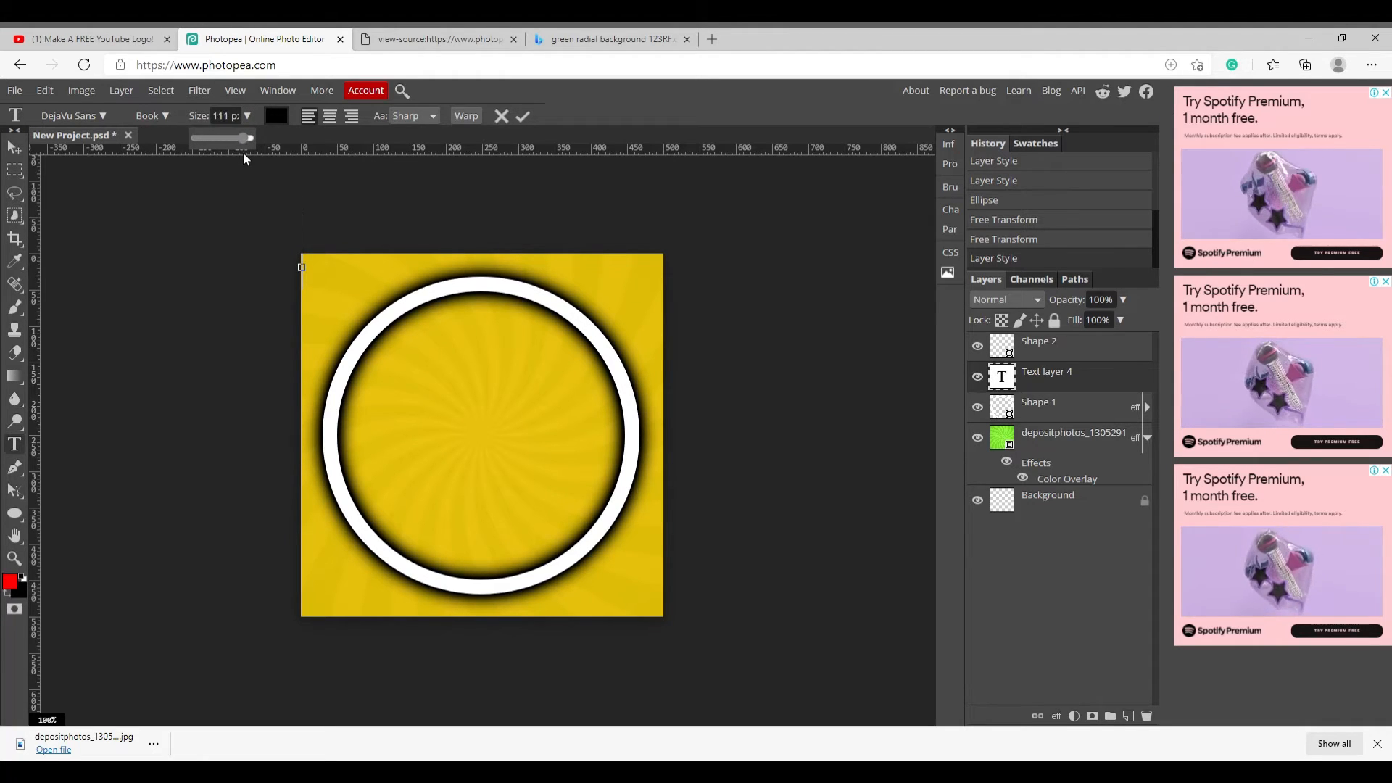
{"action": "left_click_drag", "start_coordinate": [241, 154], "coordinate": [239, 155]}
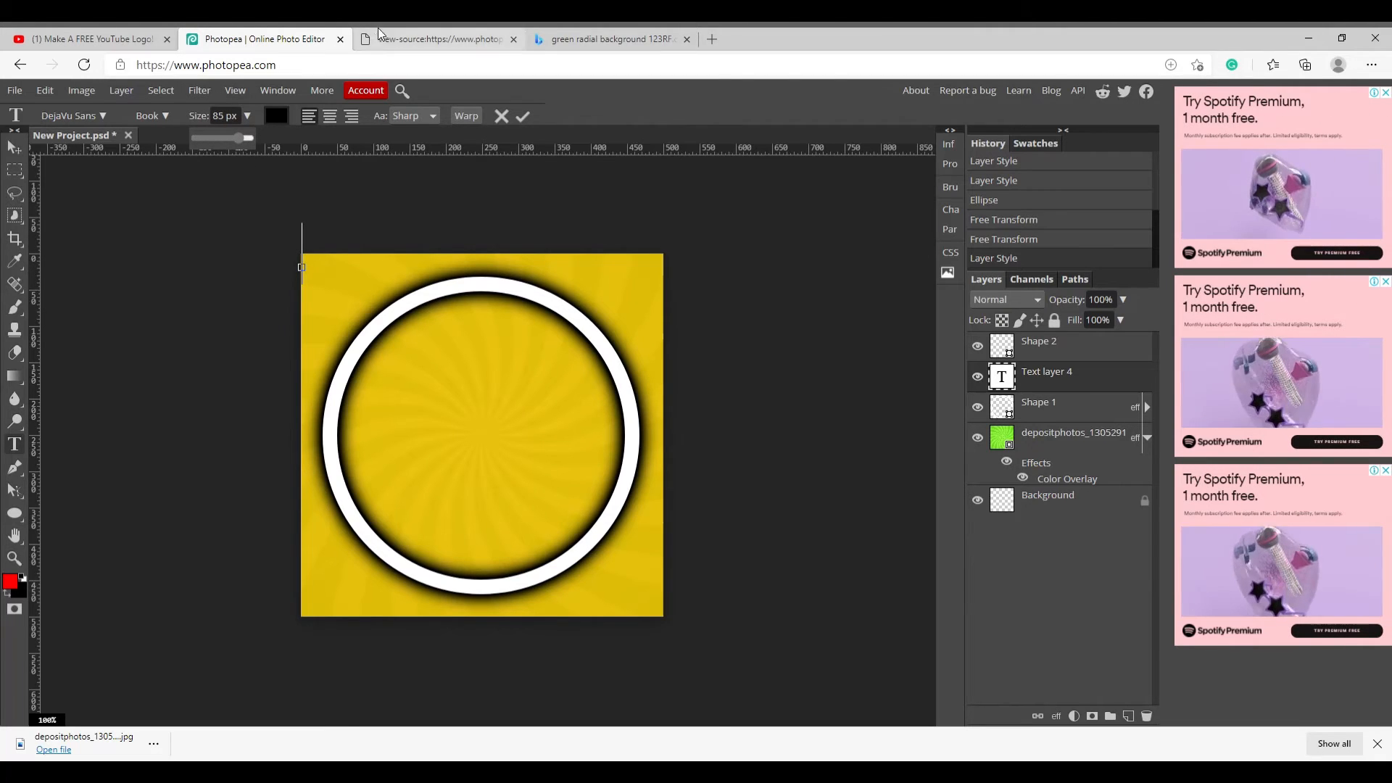
{"action": "left_click_drag", "start_coordinate": [243, 144], "coordinate": [247, 145]}
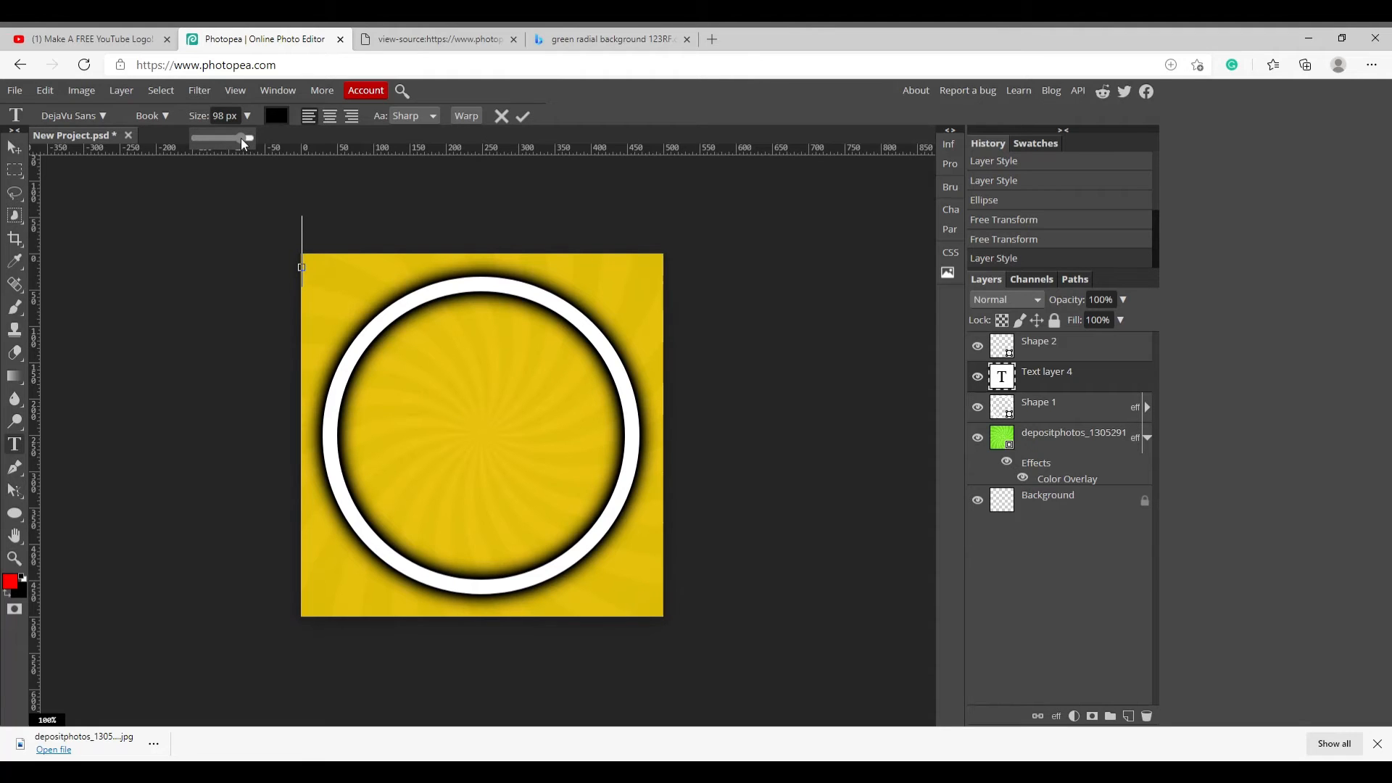
{"action": "left_click_drag", "start_coordinate": [243, 139], "coordinate": [241, 137]}
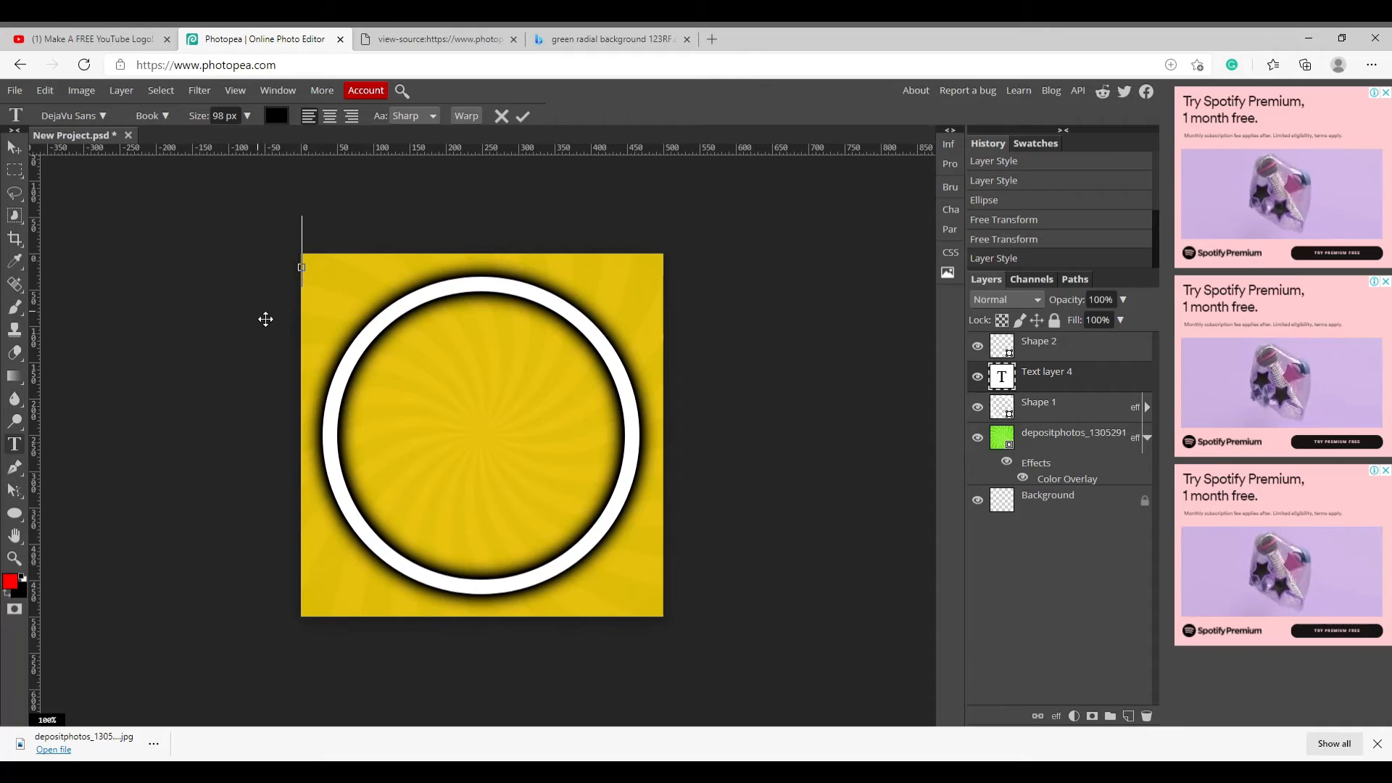
- Watch the lettering being added in the YouTube tutorial up to 8:49, and enter the text GGG in Photopea's new text layer
{"action": "left_click", "coordinate": [137, 31]}
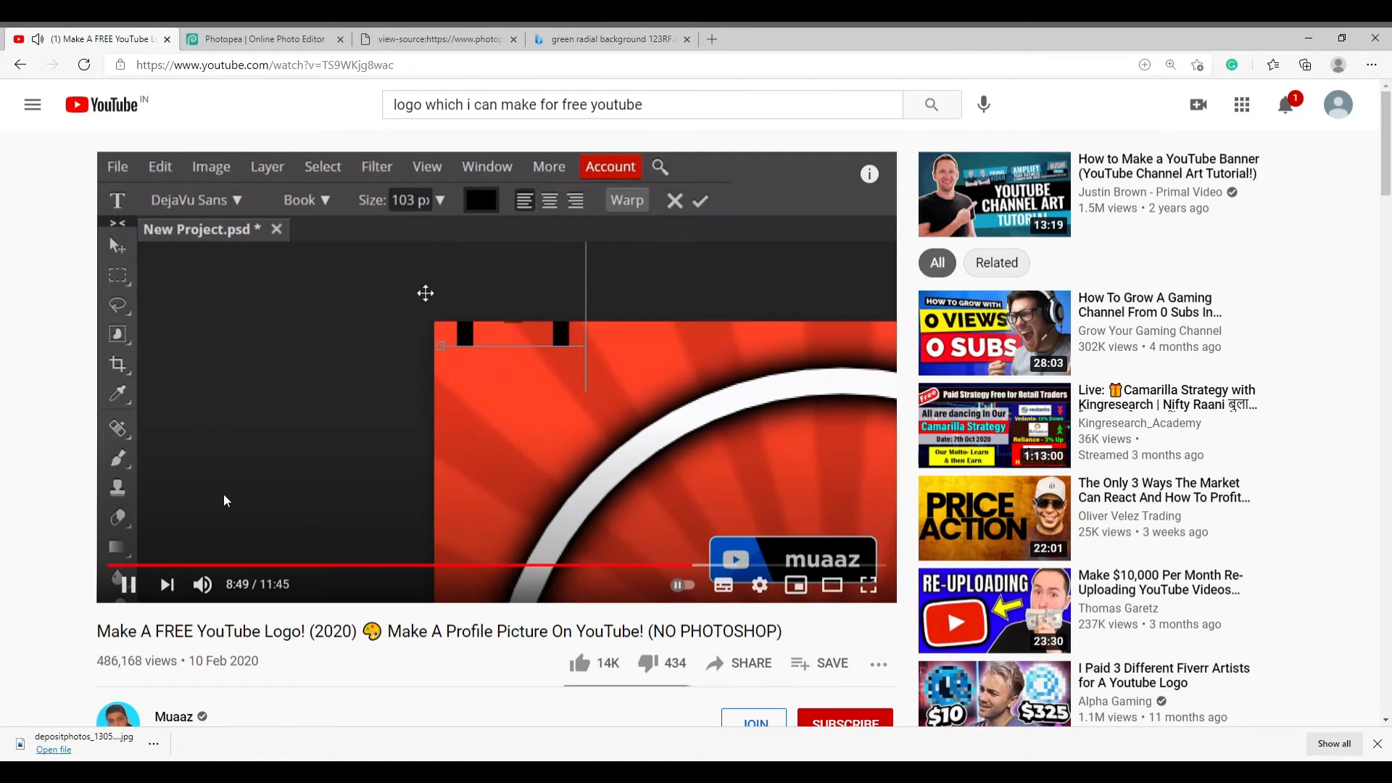
{"action": "left_click", "coordinate": [419, 457]}
{"action": "left_click", "coordinate": [239, 39]}
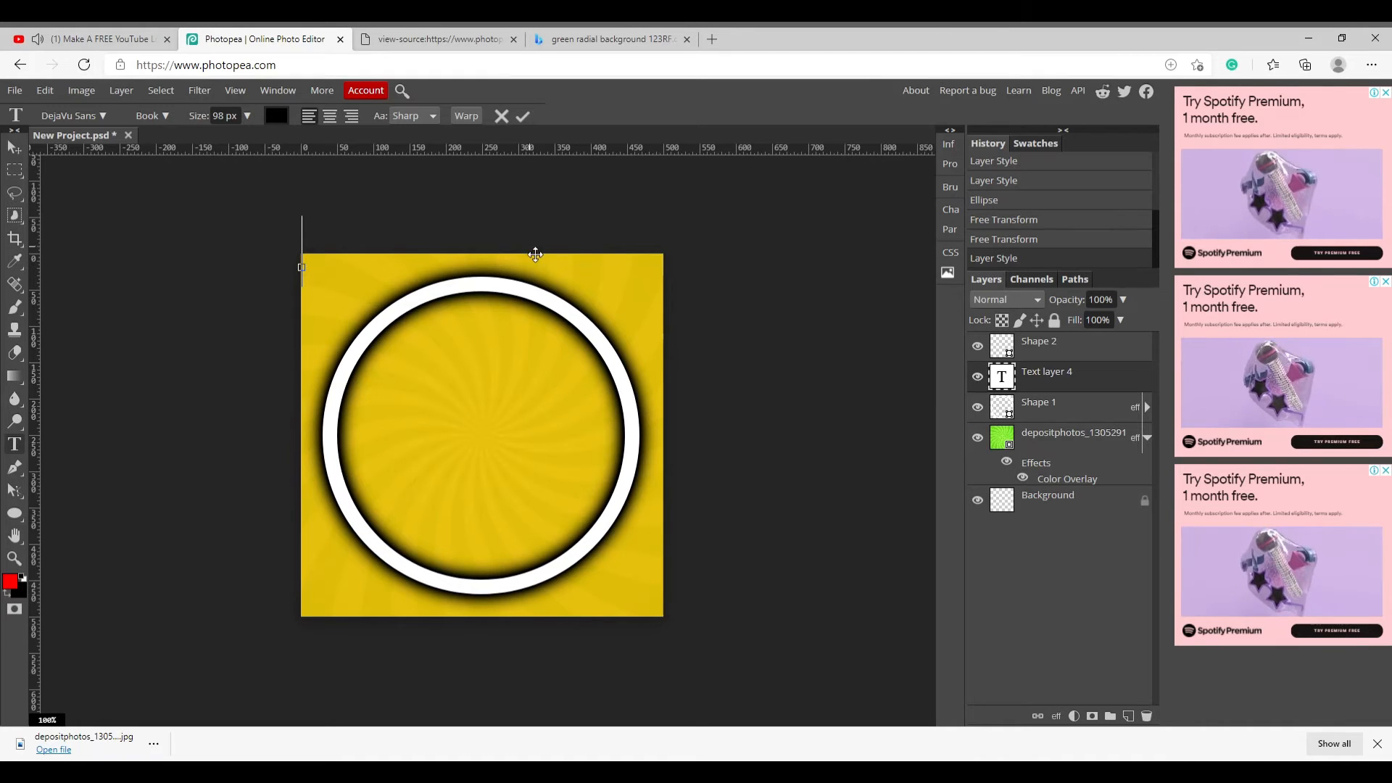
{"action": "type", "text": "G"}
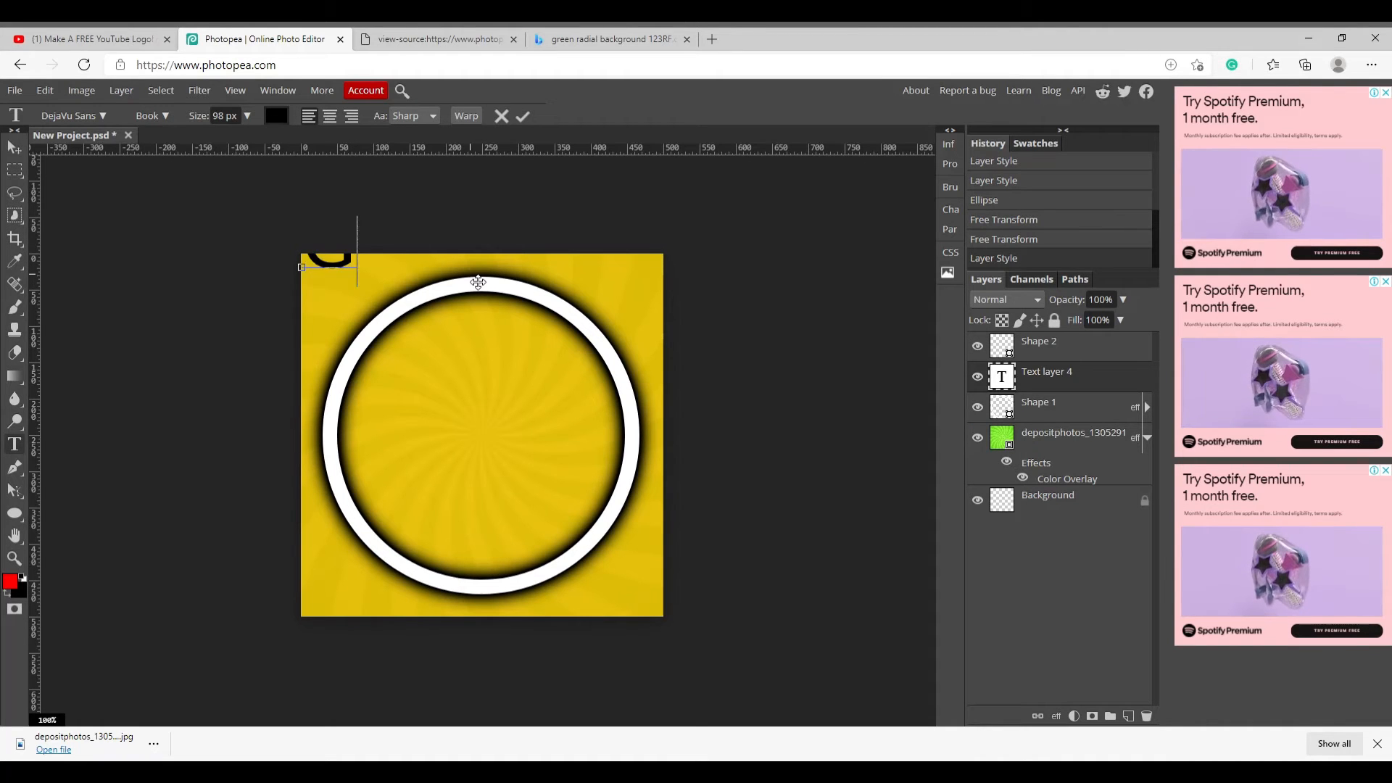
{"action": "type", "text": "GG"}
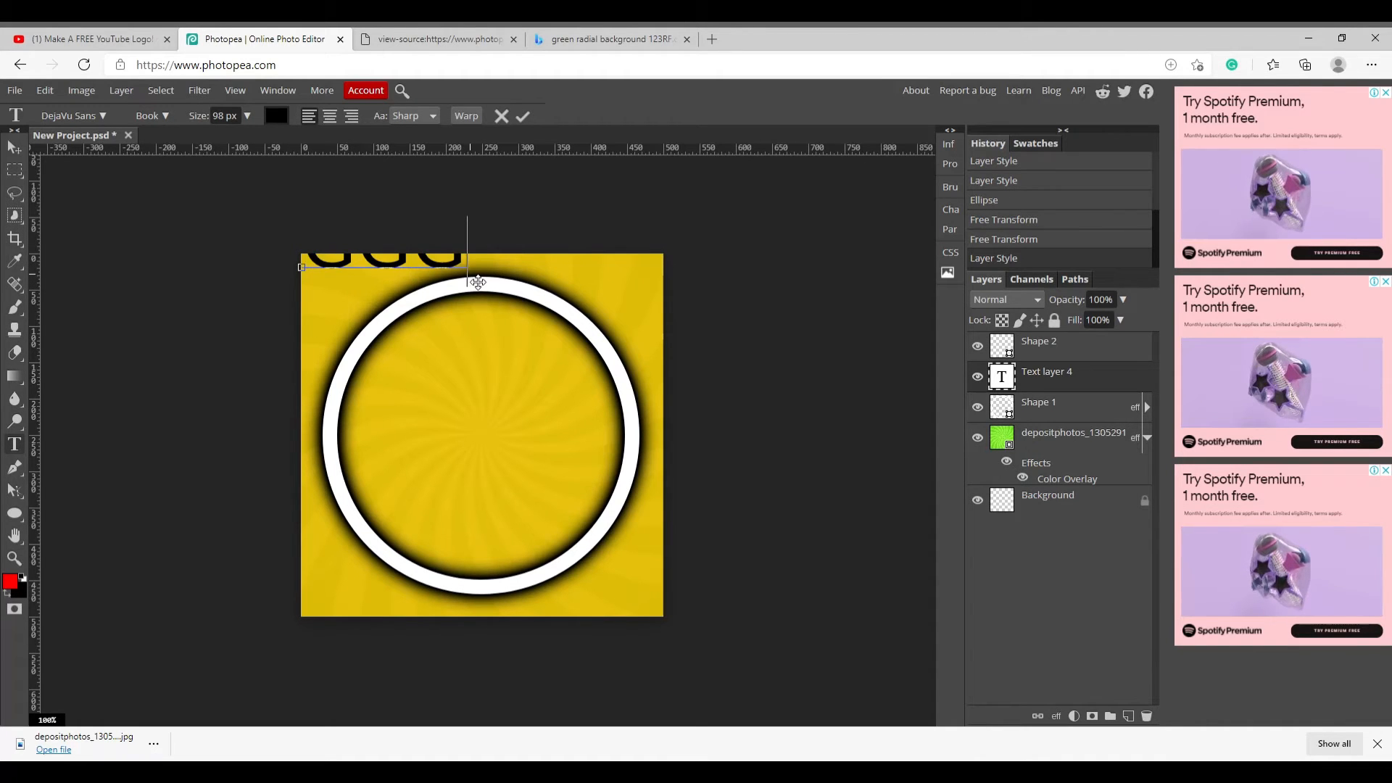
- Switch to the YouTube tutorial, watch how the letter is moved with Free Transform, and pause at 8:57
{"action": "left_click", "coordinate": [117, 37]}
{"action": "left_click", "coordinate": [274, 238]}
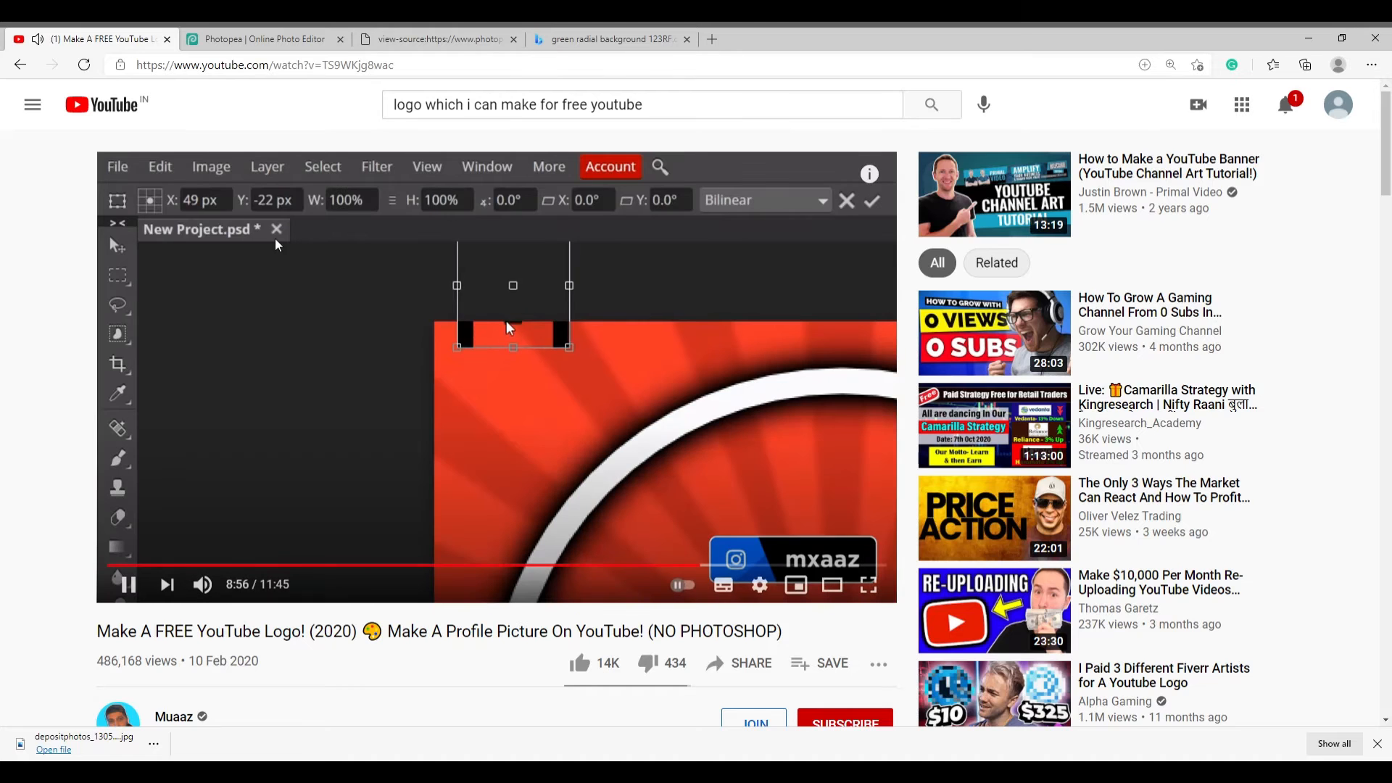
{"action": "left_click", "coordinate": [450, 39]}
- Switch to Photopea, commit the GGG text and use Free Transform to enlarge it to 196.74% width and 346.67% height over the circle
{"action": "left_click", "coordinate": [262, 39]}
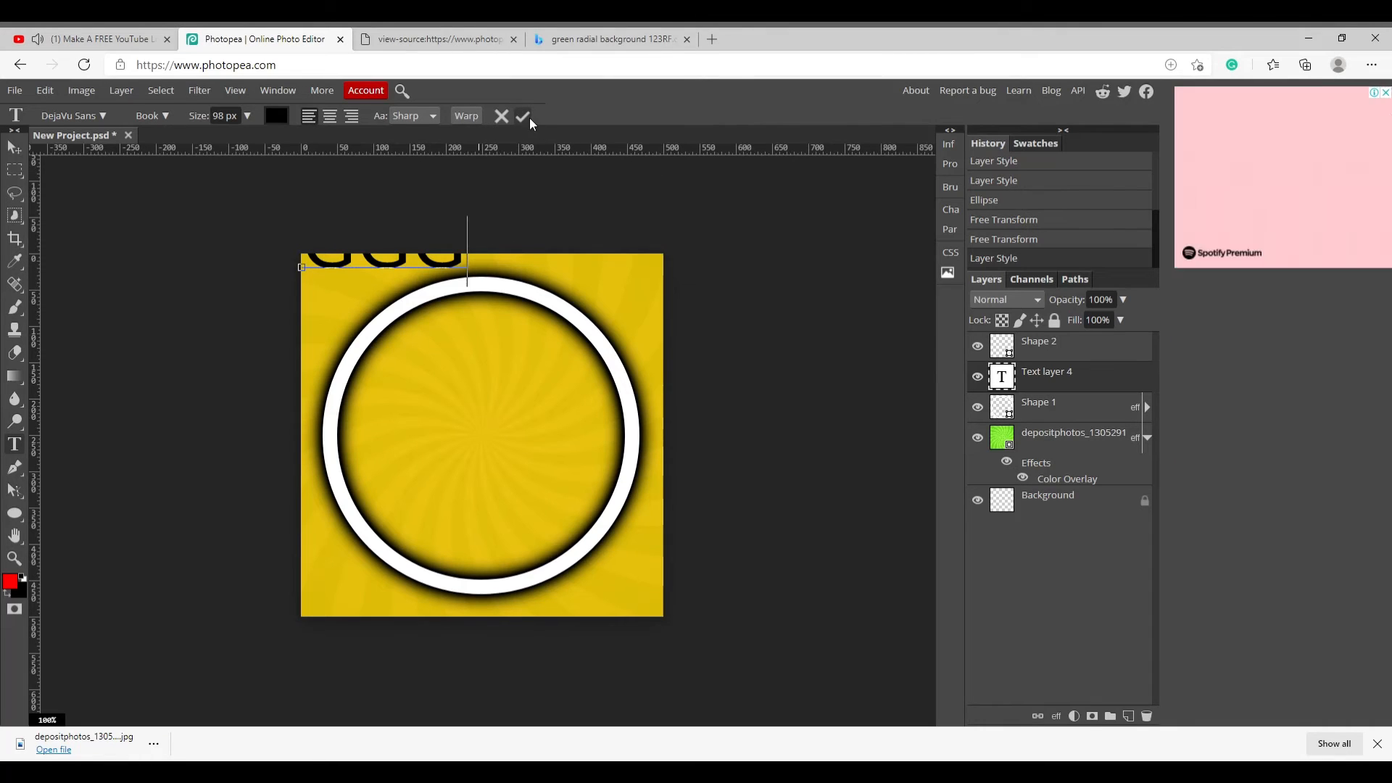
{"action": "left_click", "coordinate": [523, 116]}
{"action": "left_click", "coordinate": [46, 91]}
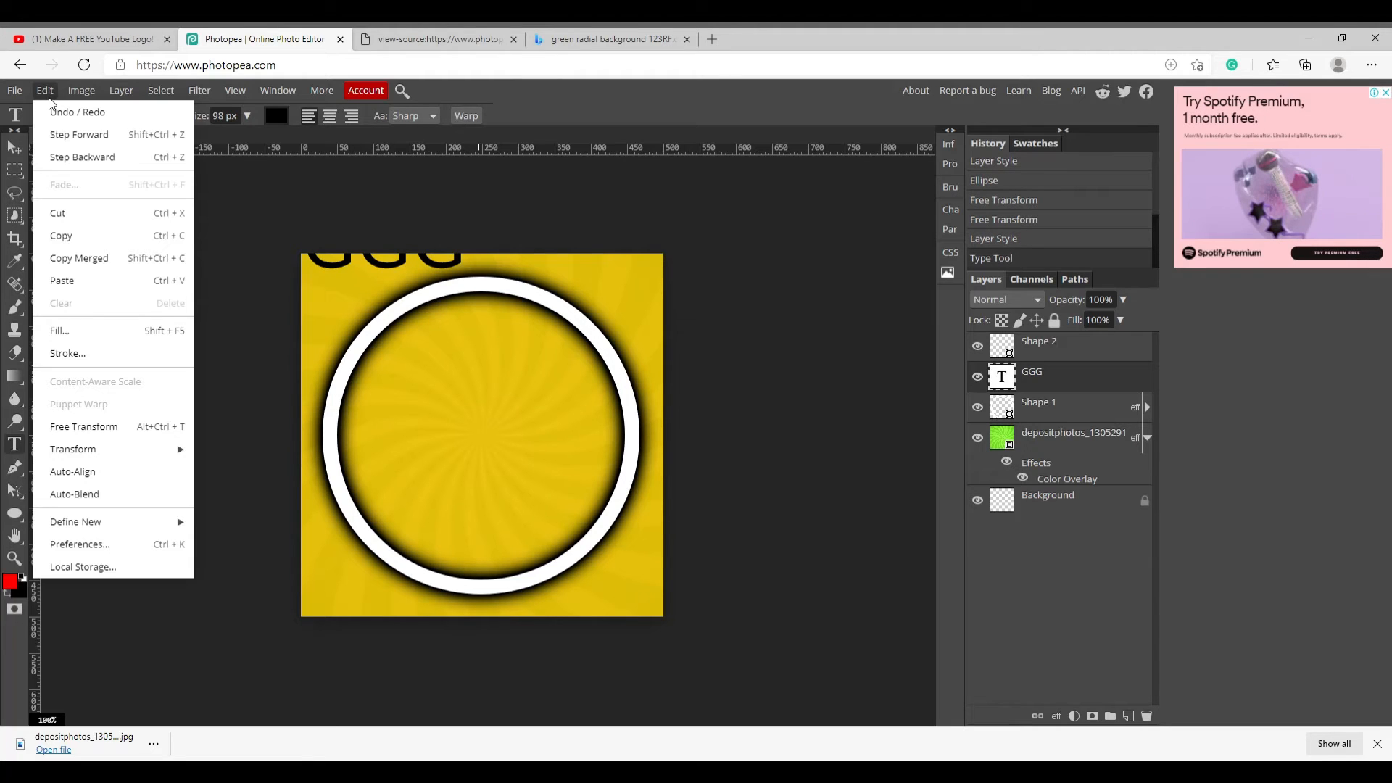
{"action": "left_click", "coordinate": [94, 426]}
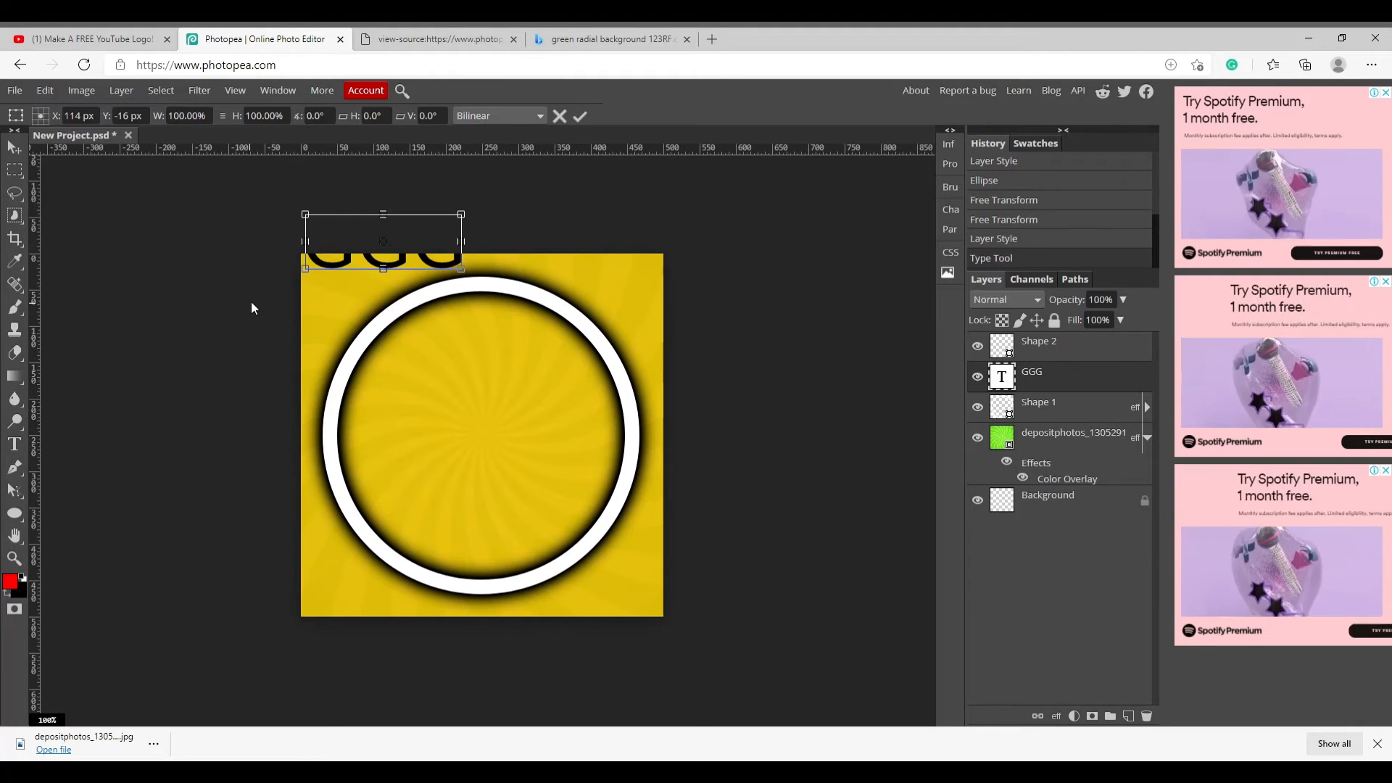
{"action": "left_click_drag", "start_coordinate": [461, 269], "coordinate": [612, 403]}
{"action": "left_click_drag", "start_coordinate": [499, 334], "coordinate": [499, 425]}
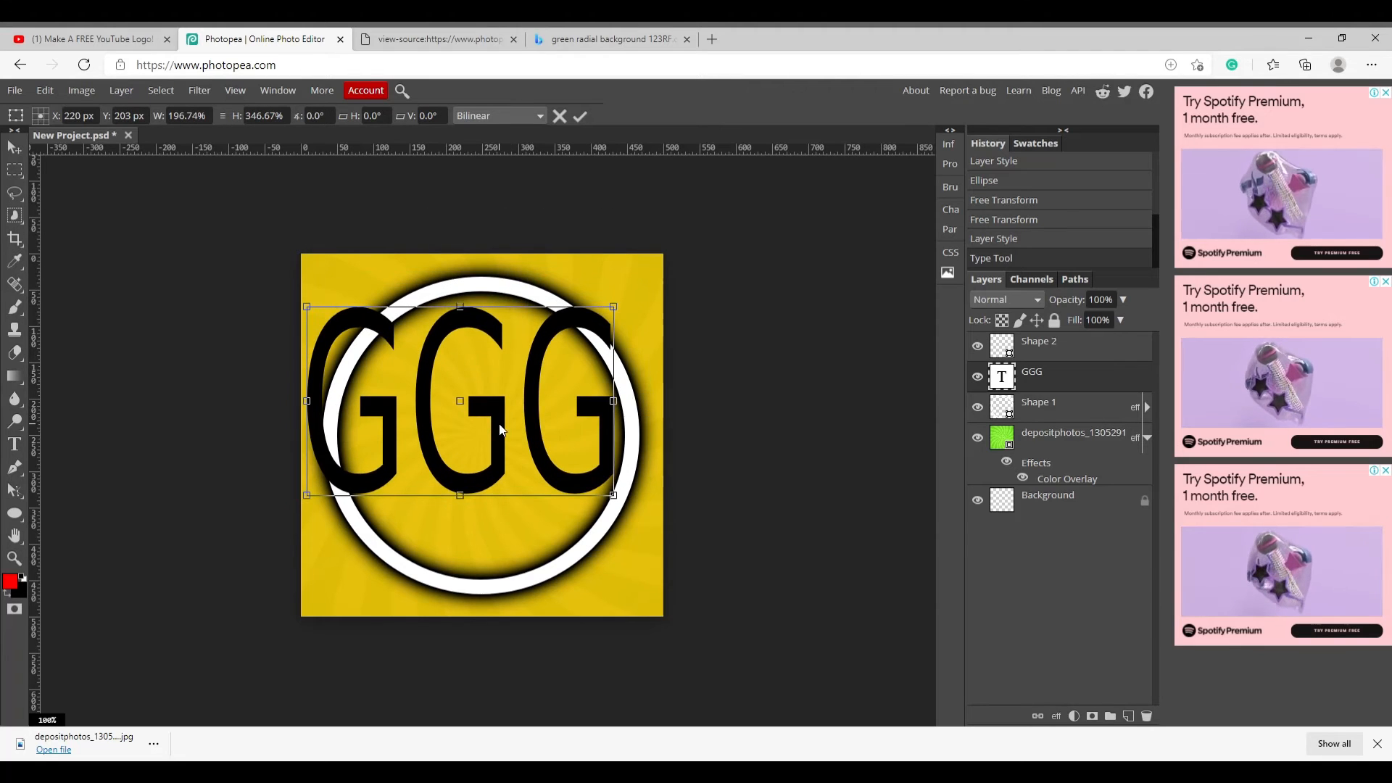
{"action": "left_click_drag", "start_coordinate": [520, 349], "coordinate": [538, 352]}
- Watch the YouTube tutorial up to 9:04, and shrink the GGG text into the canvas's upper-left corner in Photopea
{"action": "left_click", "coordinate": [116, 40]}
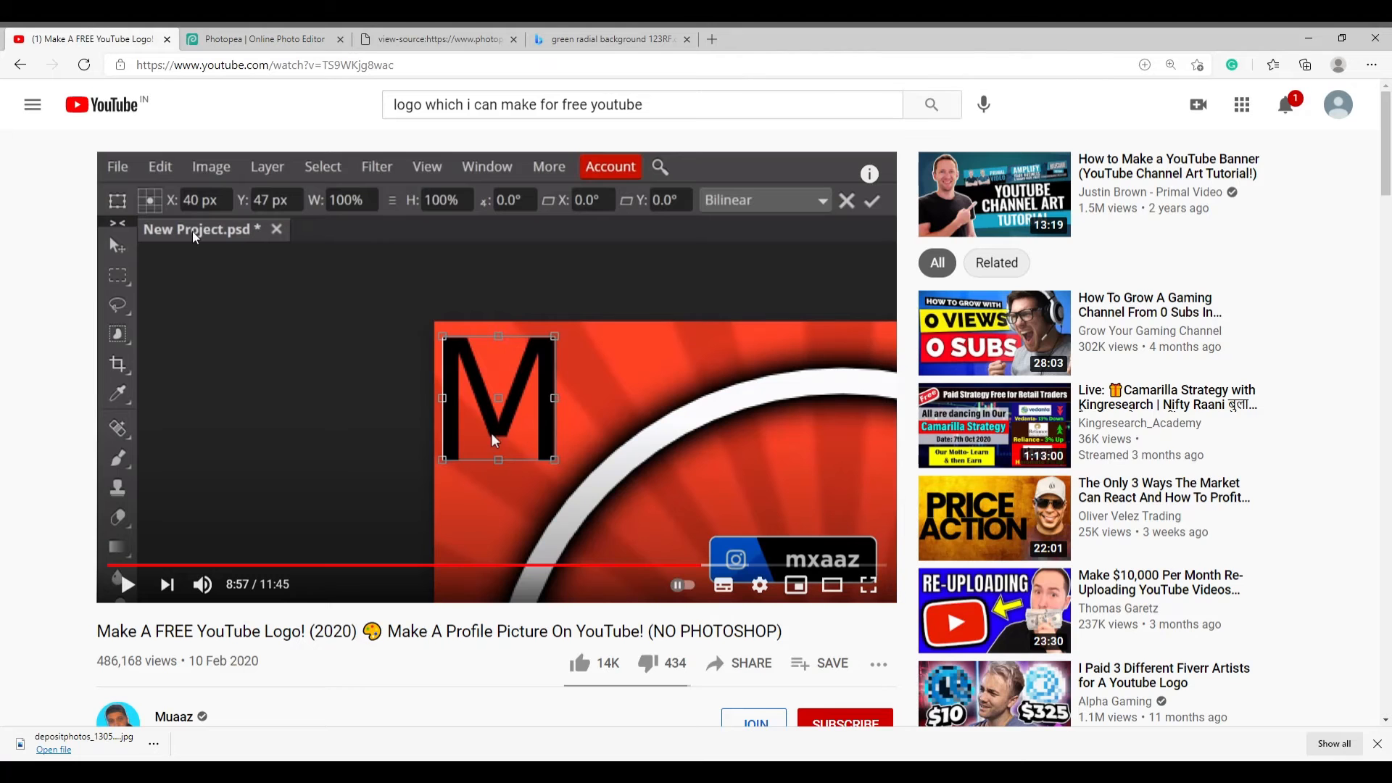
{"action": "left_click", "coordinate": [317, 357]}
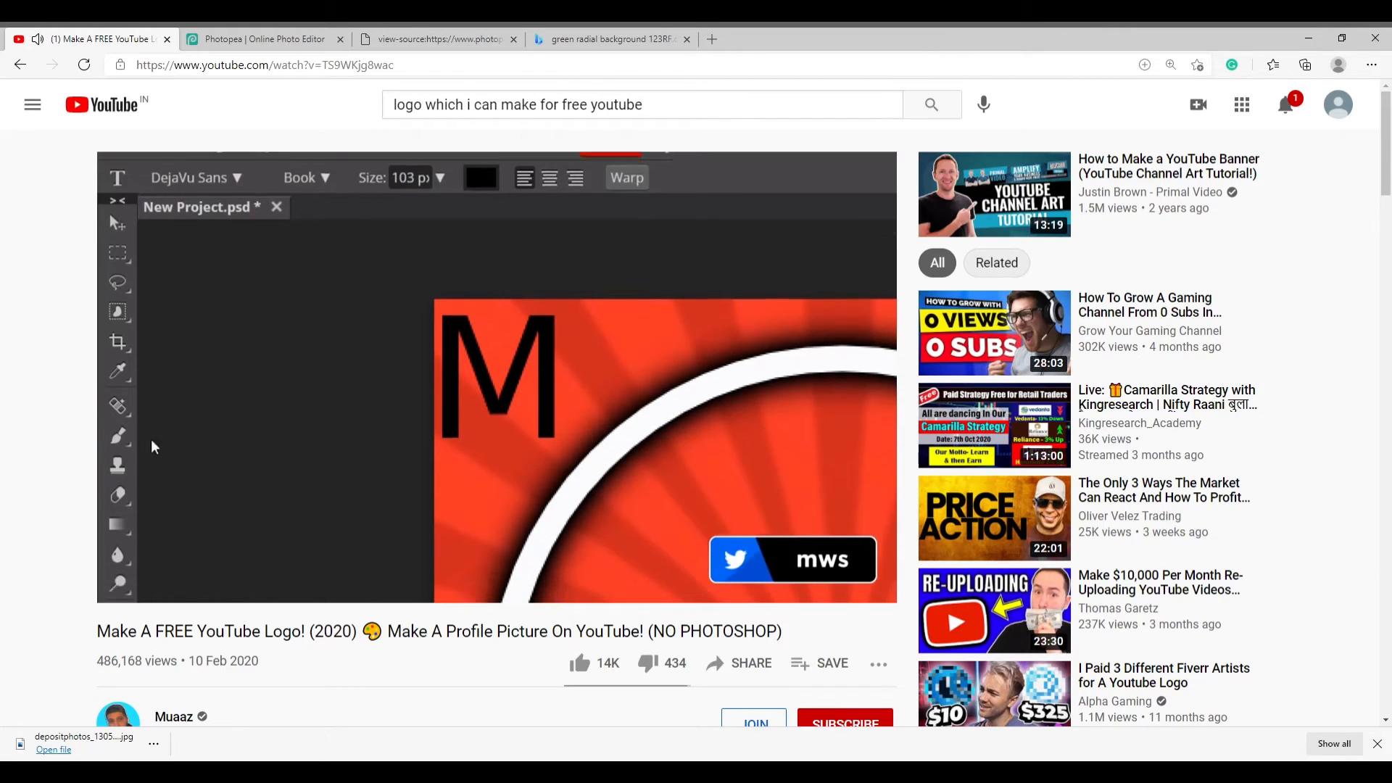
{"action": "left_click", "coordinate": [247, 36]}
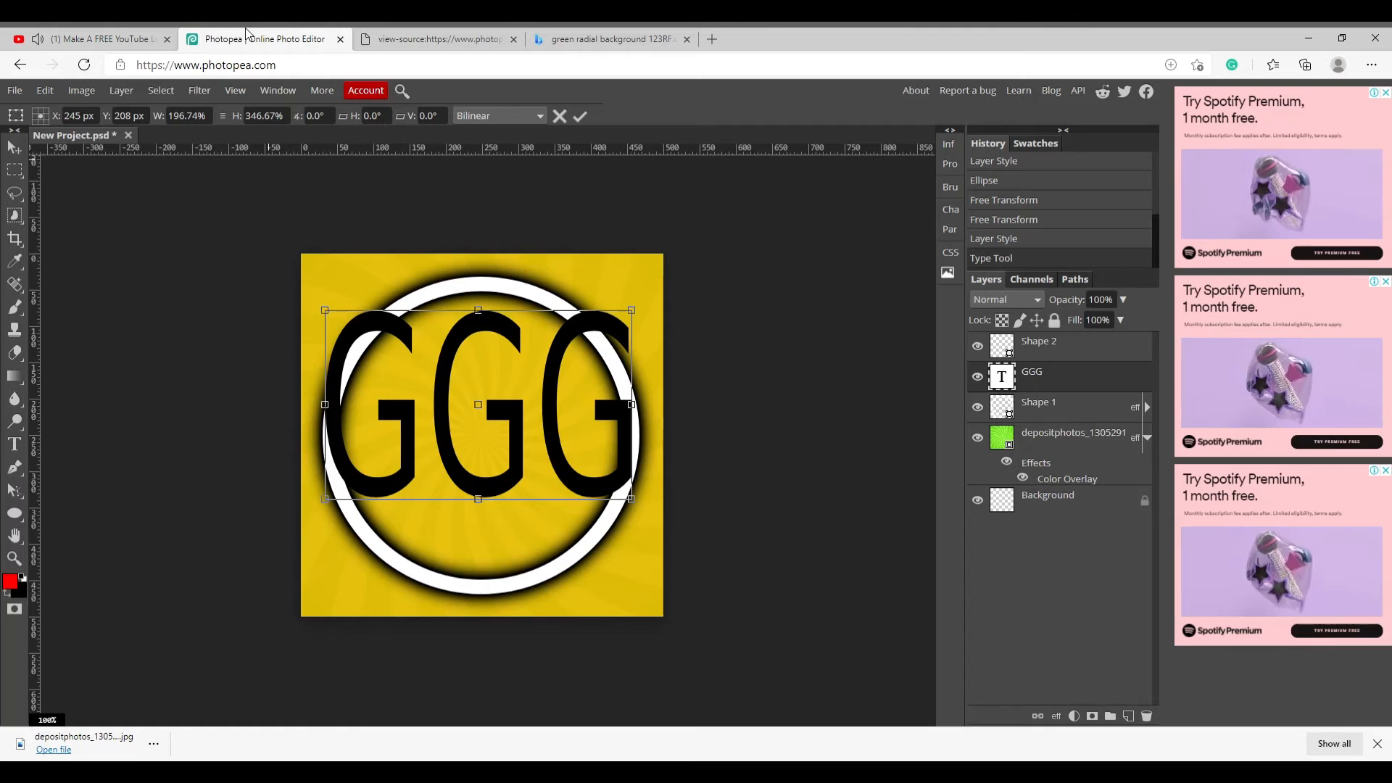
{"action": "left_click_drag", "start_coordinate": [532, 418], "coordinate": [485, 354]}
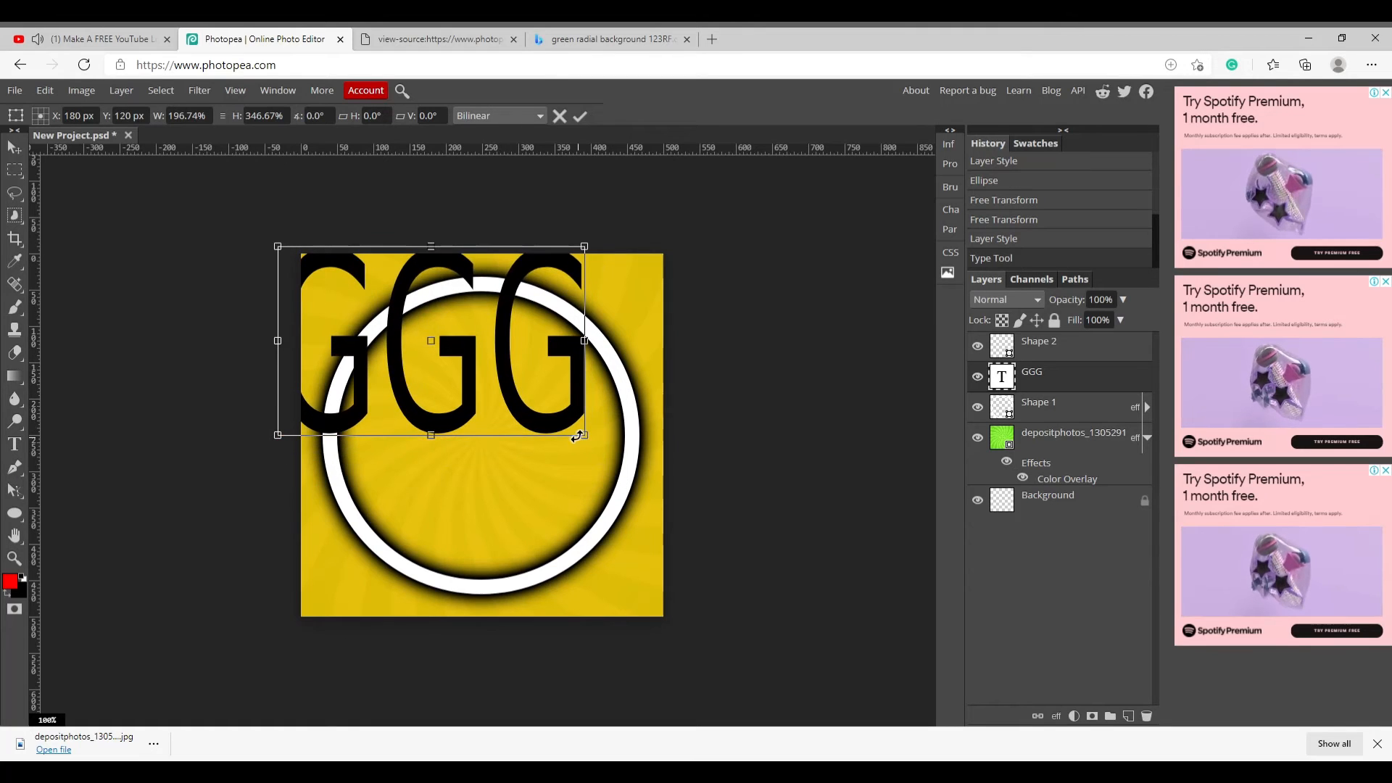
{"action": "left_click_drag", "start_coordinate": [585, 437], "coordinate": [400, 327]}
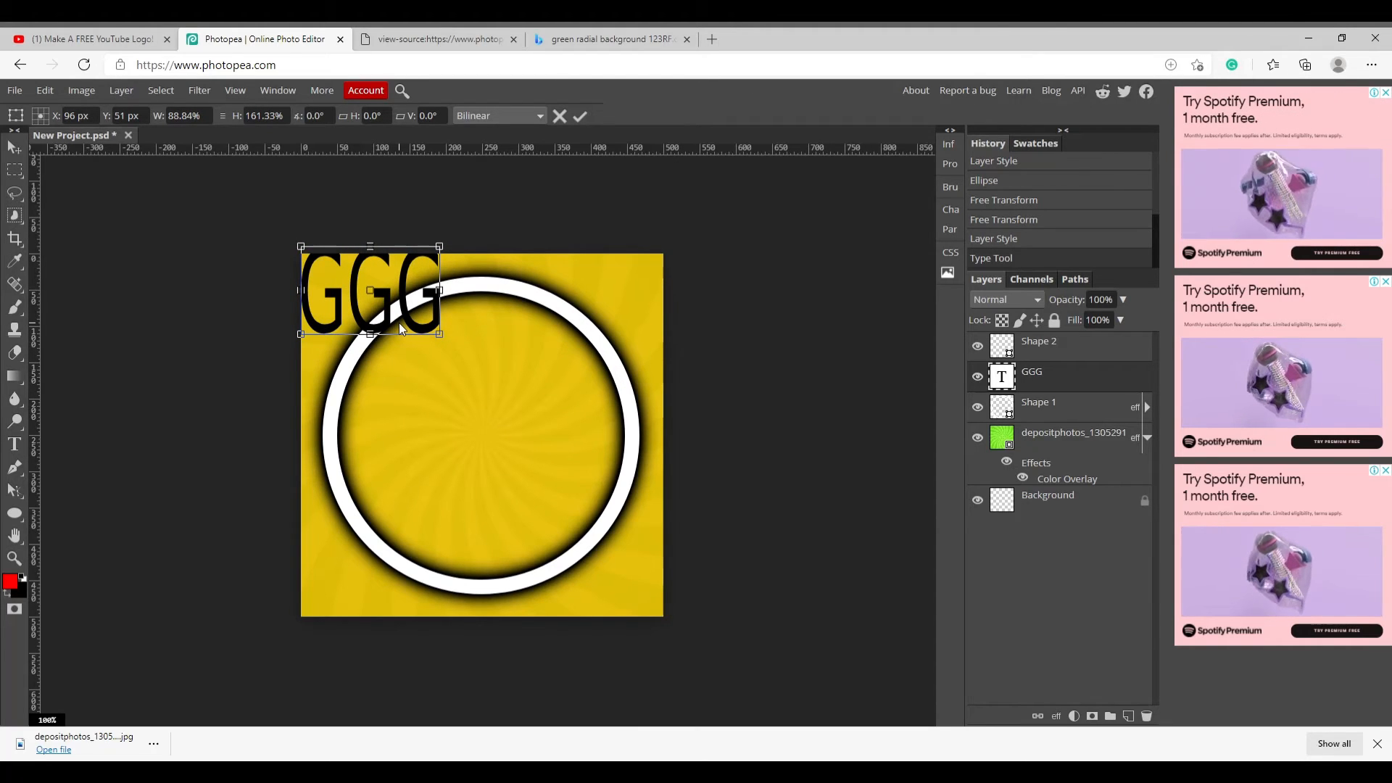
{"action": "left_click_drag", "start_coordinate": [440, 334], "coordinate": [397, 306]}
- Watch the YouTube tutorial's lettering section, and commit the GGG text's Free Transform in Photopea at 59.07% width and 104.00% height
{"action": "left_click", "coordinate": [87, 38]}
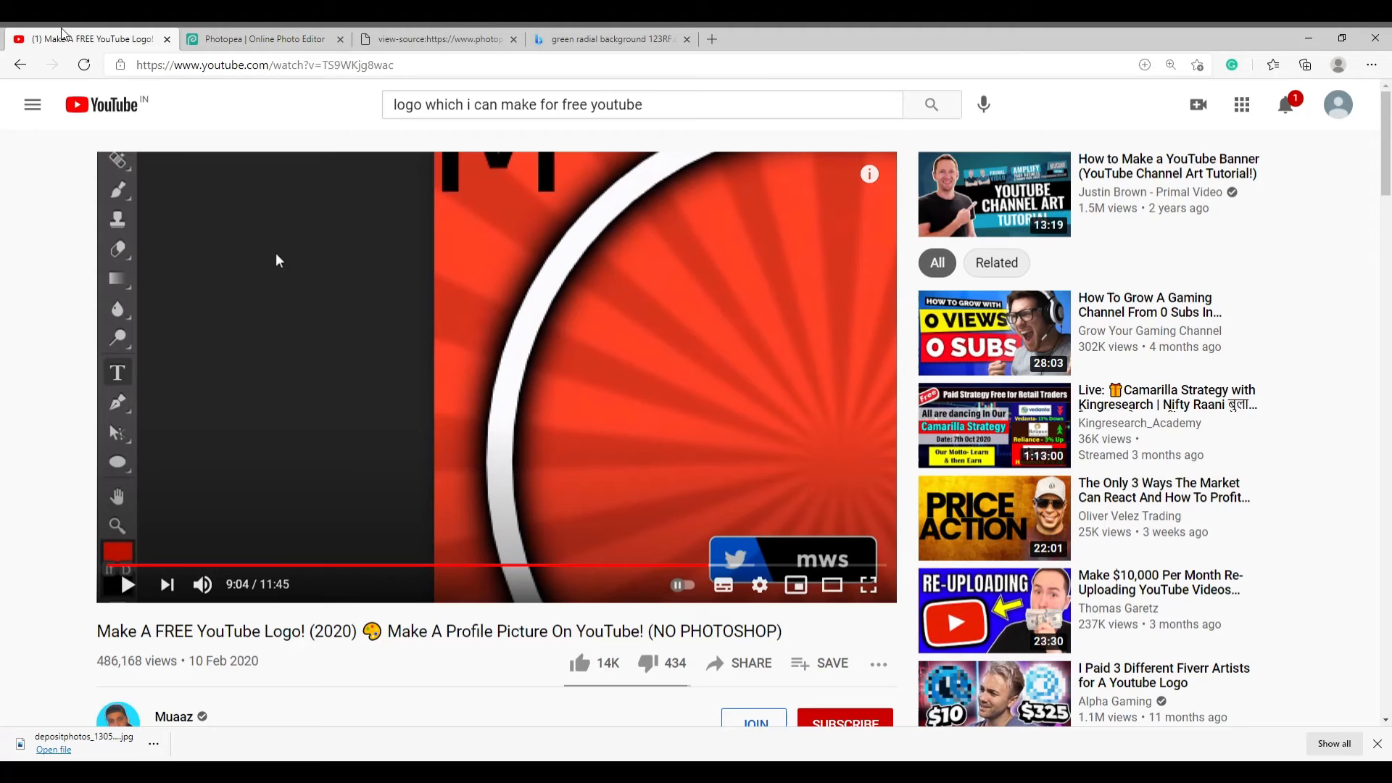
{"action": "left_click", "coordinate": [331, 276]}
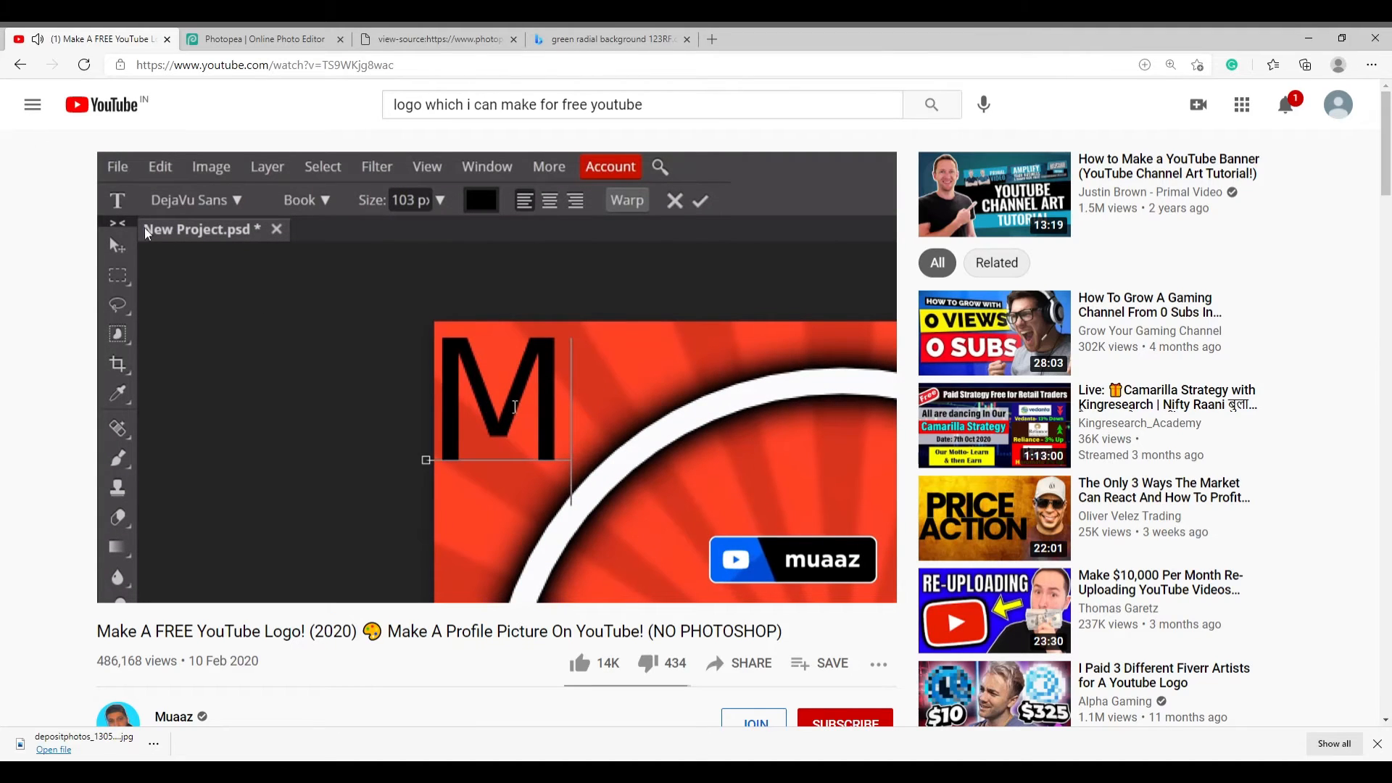
{"action": "left_click", "coordinate": [702, 565]}
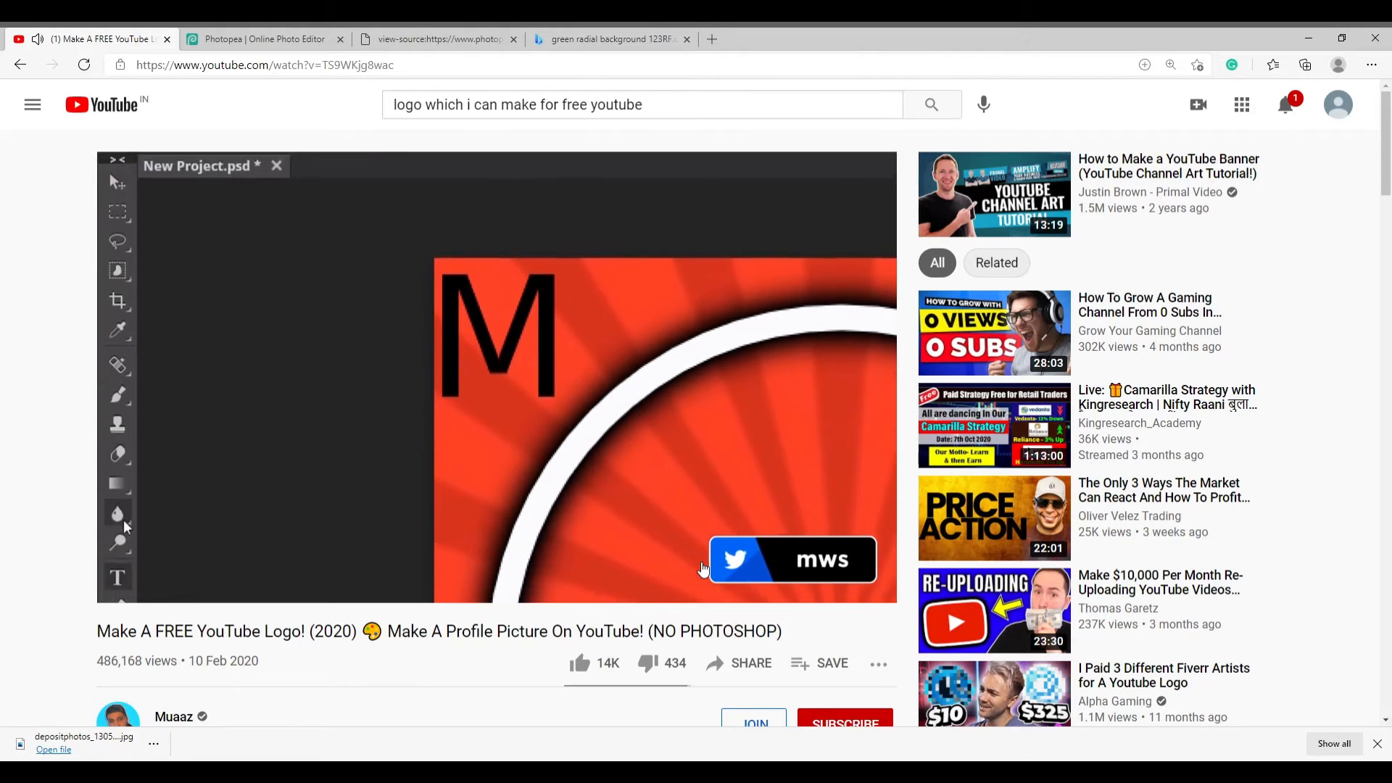
{"action": "left_click", "coordinate": [486, 324]}
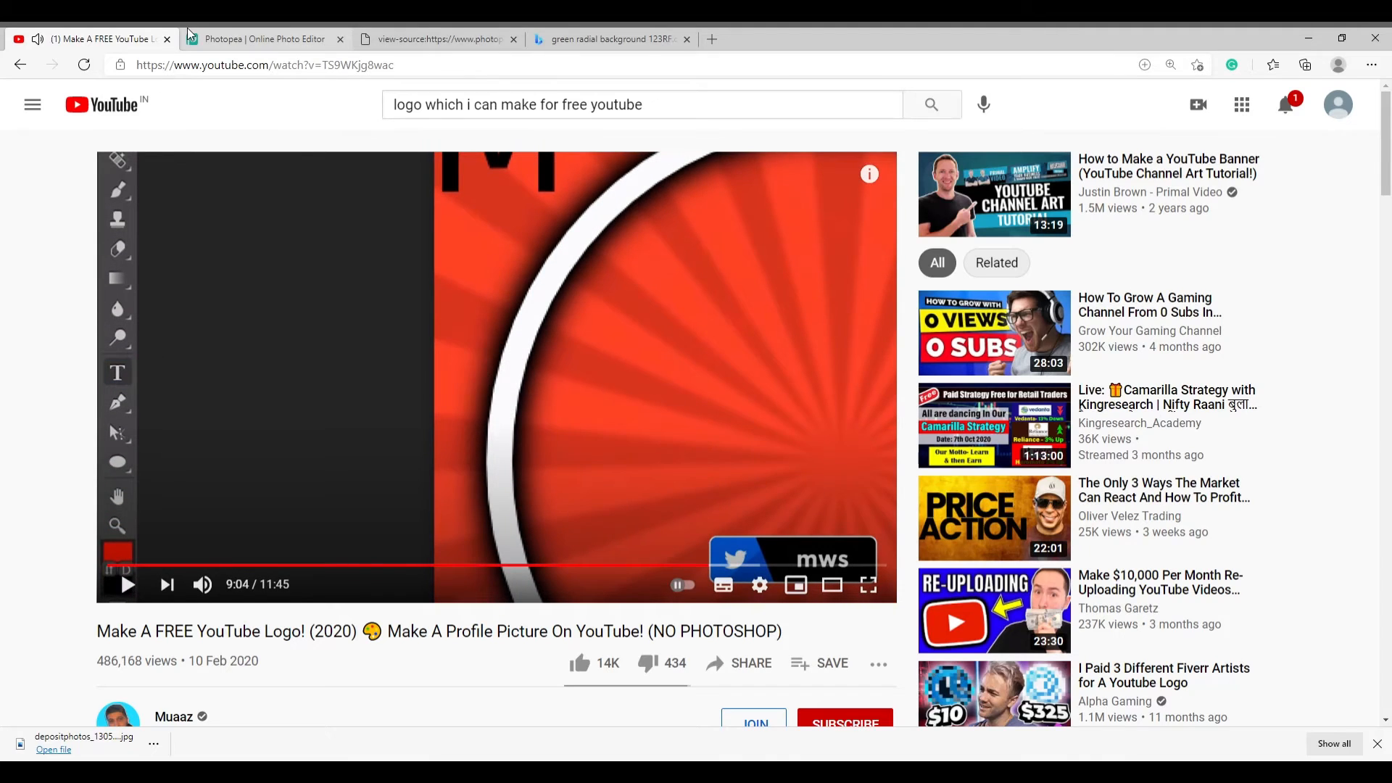
{"action": "left_click", "coordinate": [187, 29]}
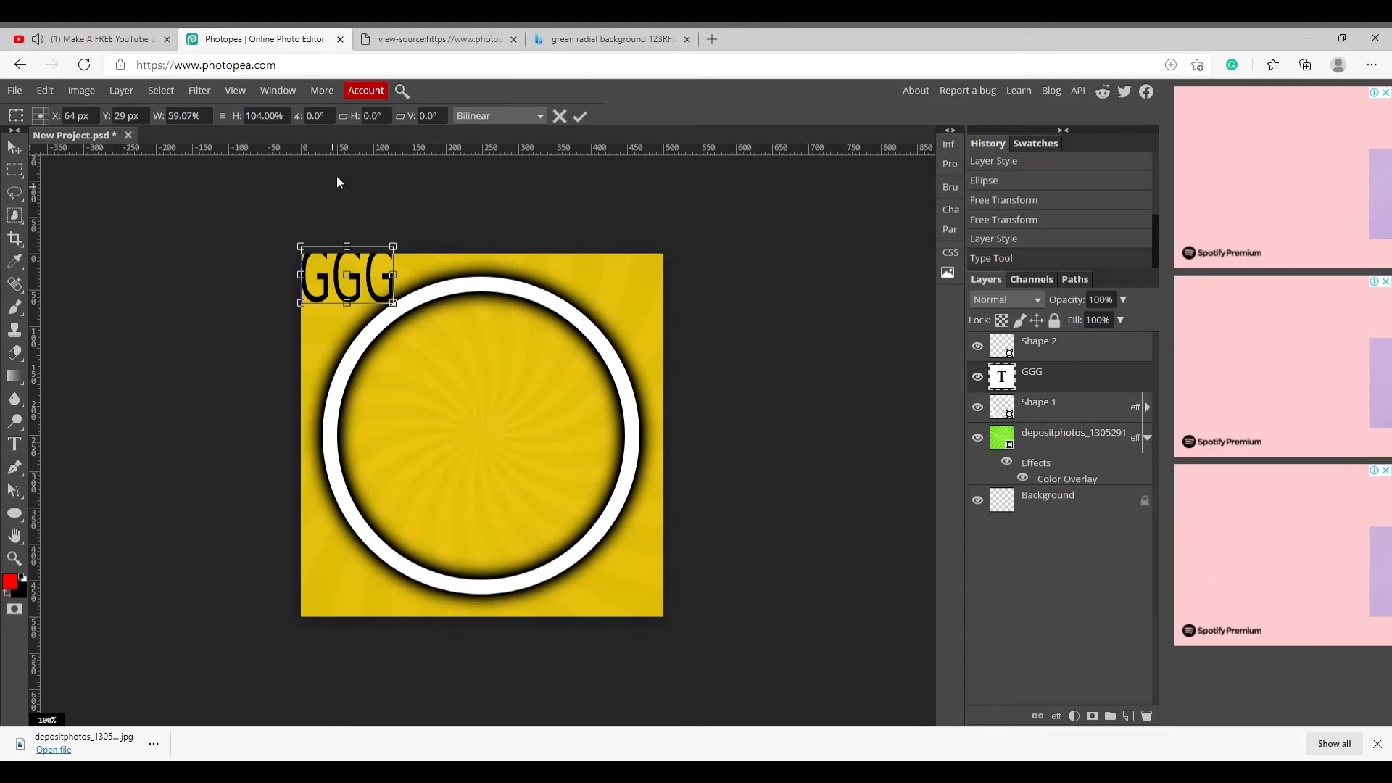
{"action": "left_click", "coordinate": [579, 116]}
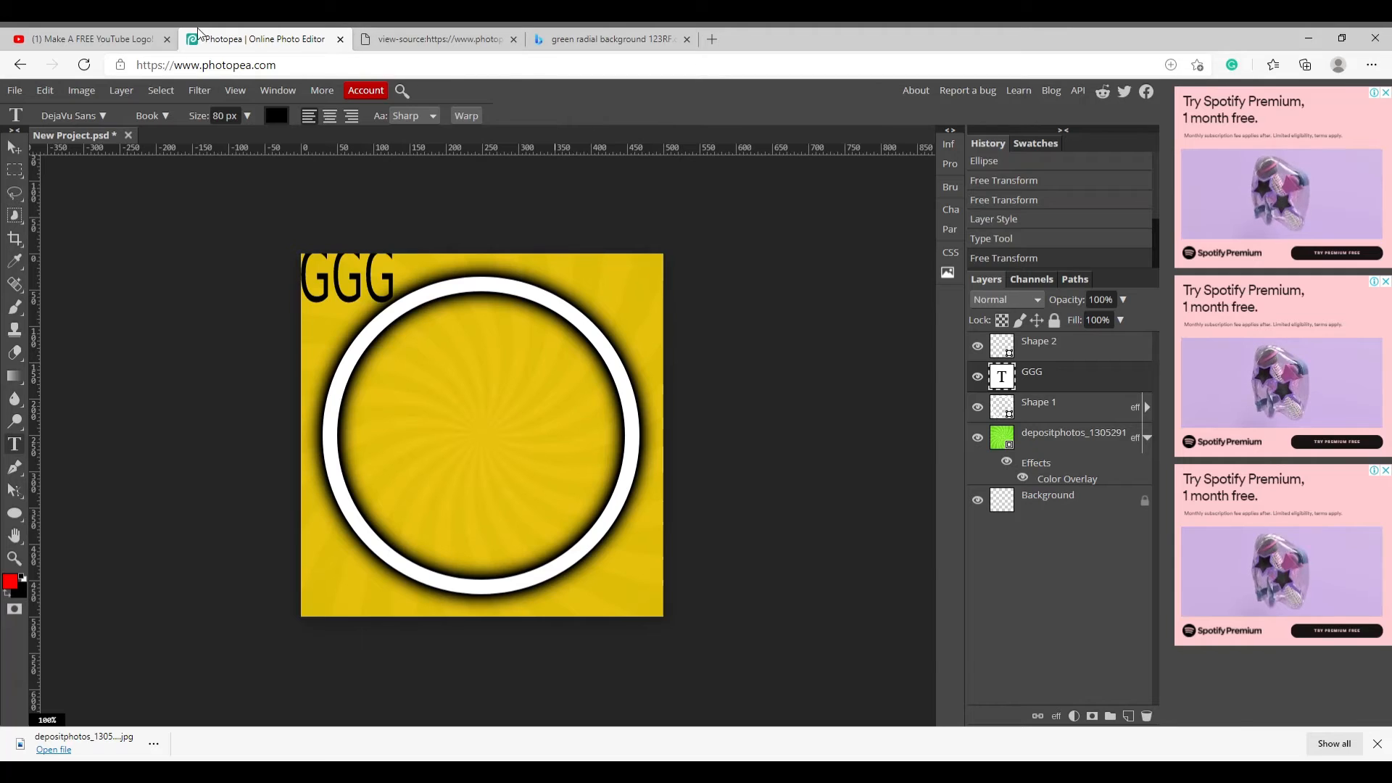
- Watch the YouTube tutorial up to 9:13, and select all of the GGG lettering for editing in Photopea
{"action": "left_click", "coordinate": [85, 29]}
{"action": "left_click", "coordinate": [220, 232]}
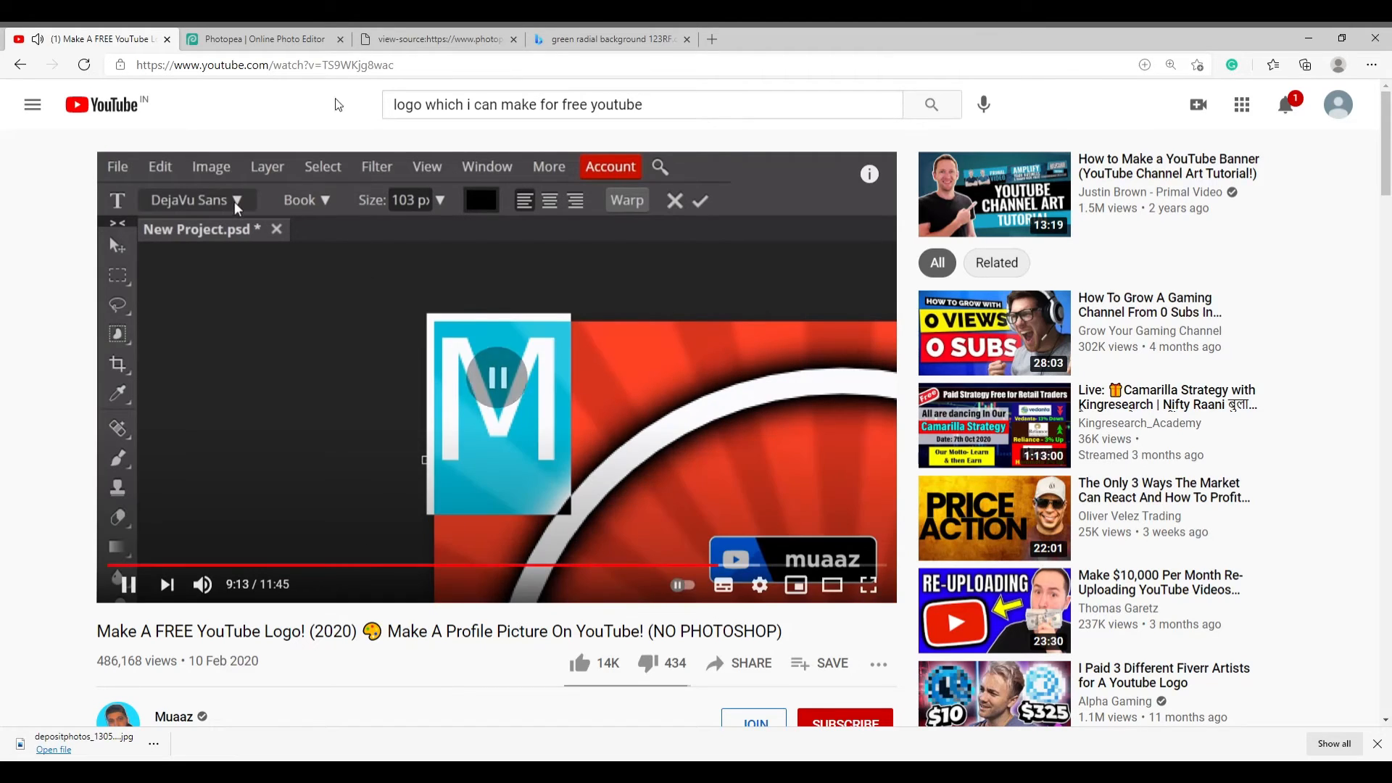
{"action": "left_click", "coordinate": [261, 38]}
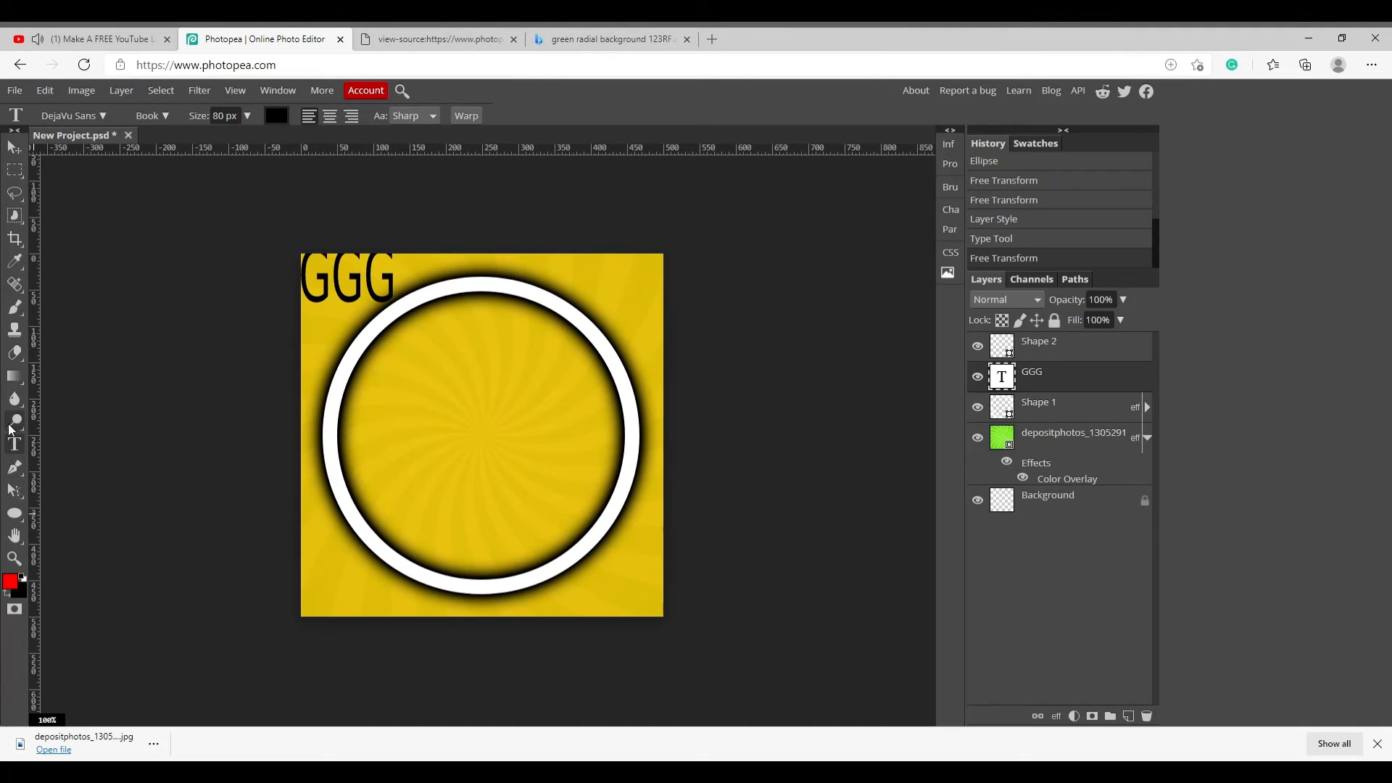
{"action": "left_click", "coordinate": [368, 287]}
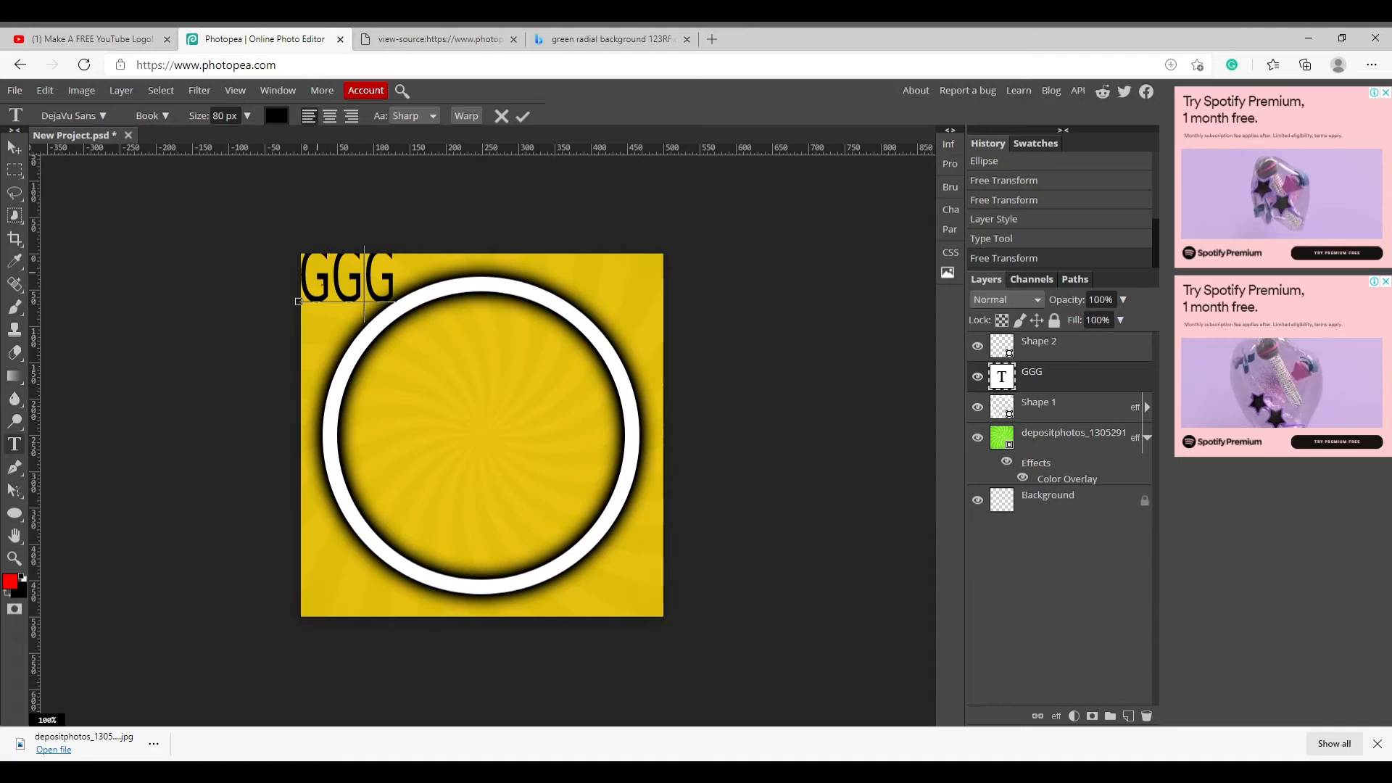
{"action": "double_click", "coordinate": [319, 283]}
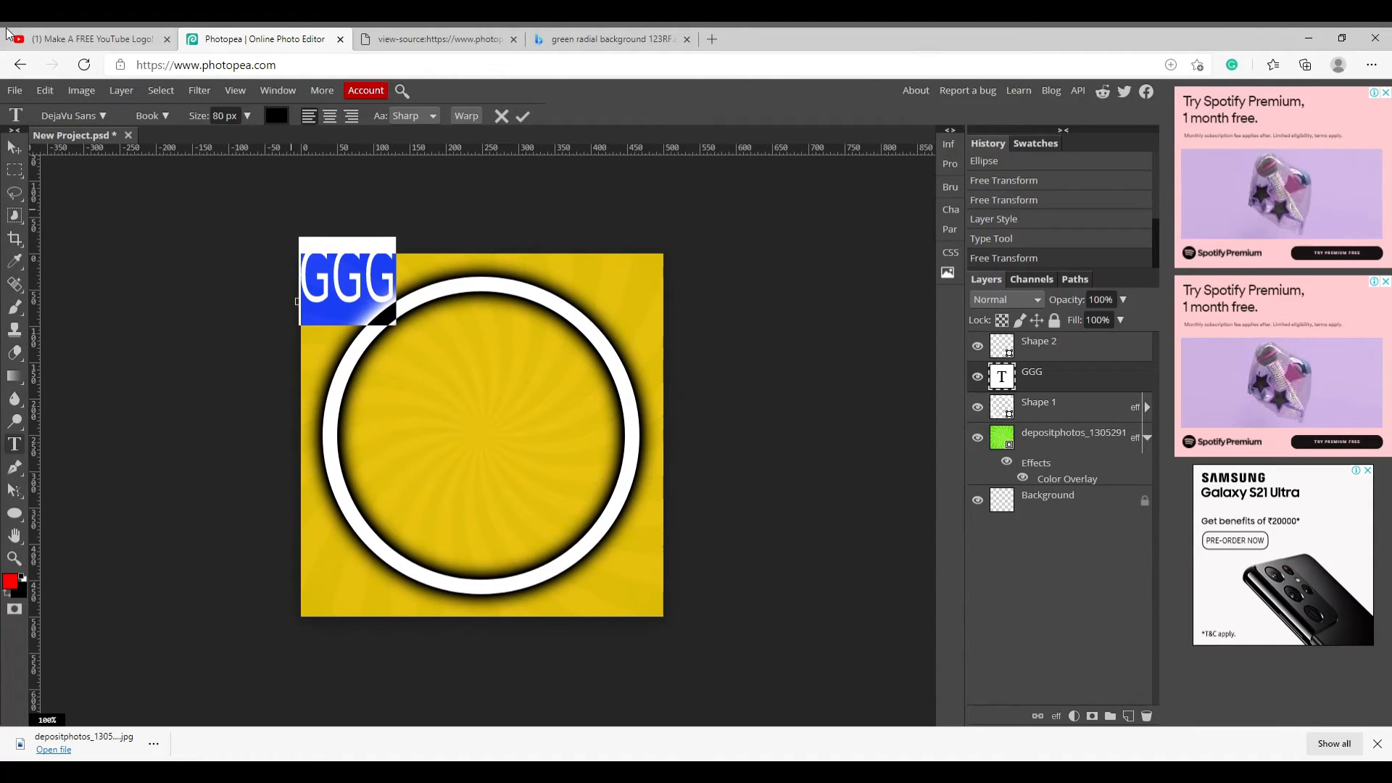
- Watch the YouTube tutorial's font selection up to 9:21, search Photopea's font list for Anim, and clear the search
{"action": "left_click", "coordinate": [88, 37]}
{"action": "left_click", "coordinate": [390, 297]}
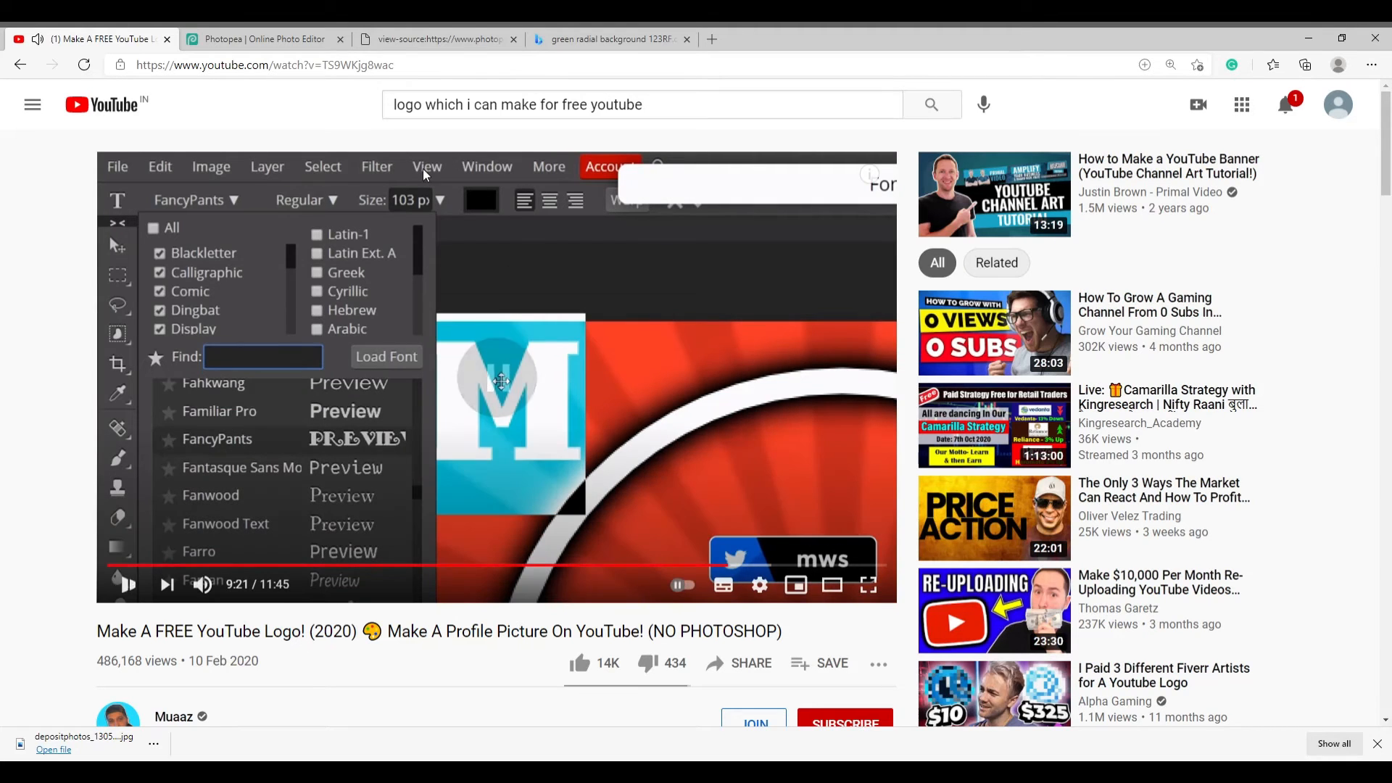
{"action": "left_click", "coordinate": [287, 36]}
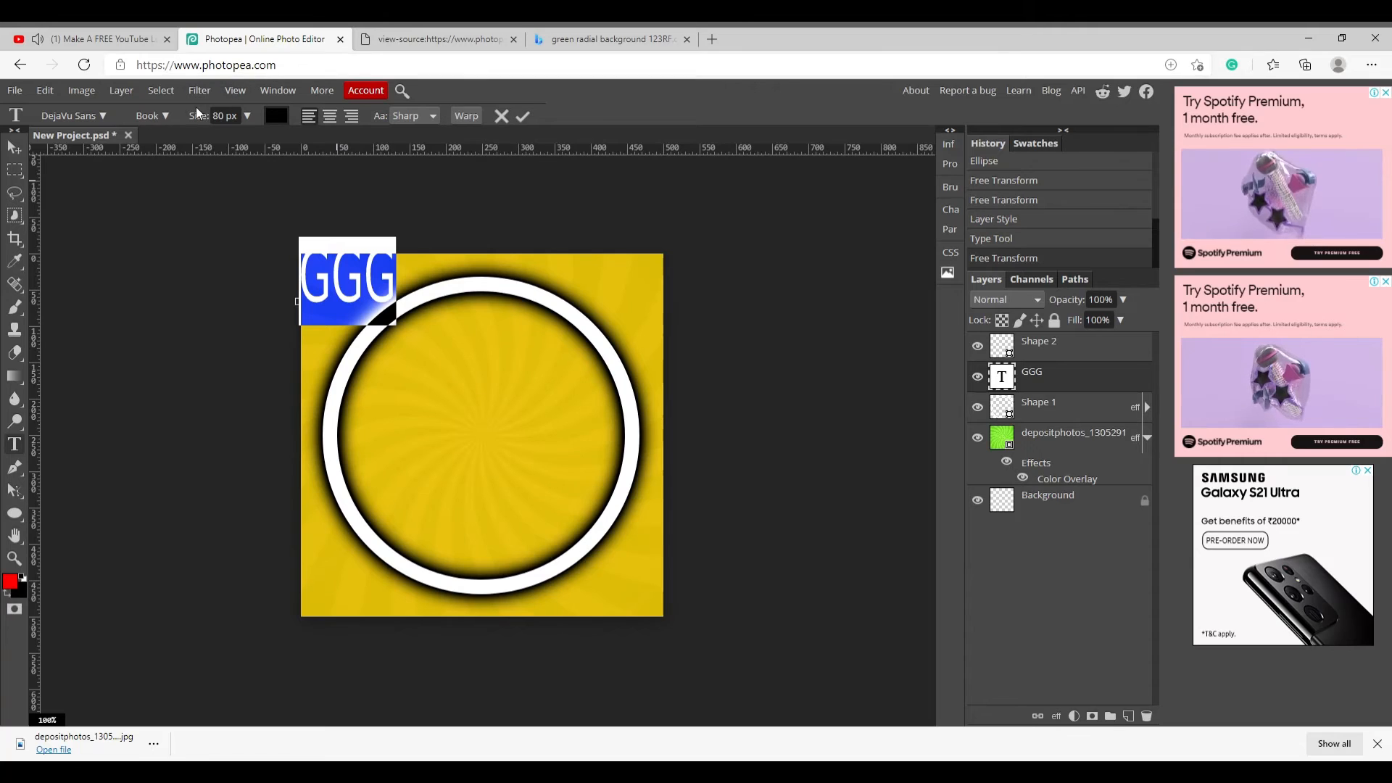
{"action": "left_click", "coordinate": [115, 115]}
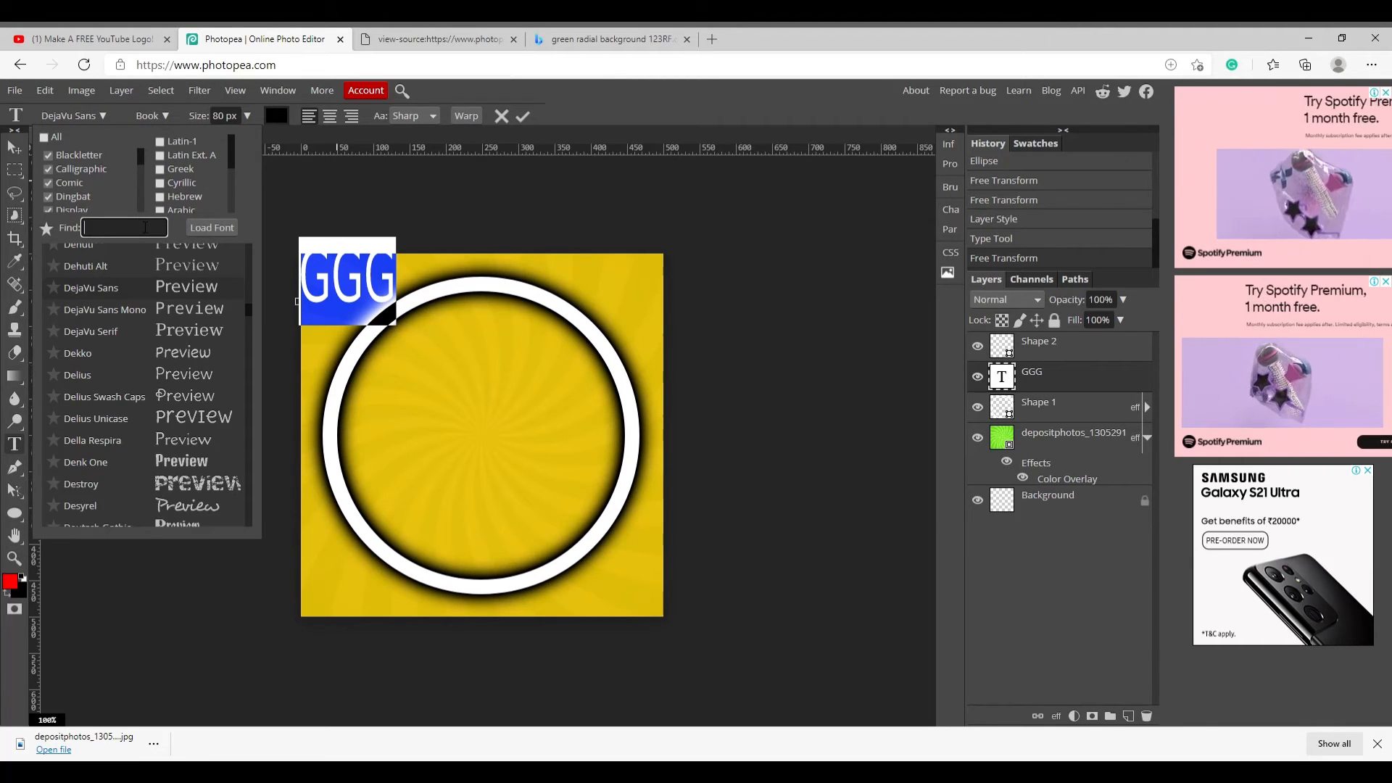
{"action": "type", "text": "Anim"}
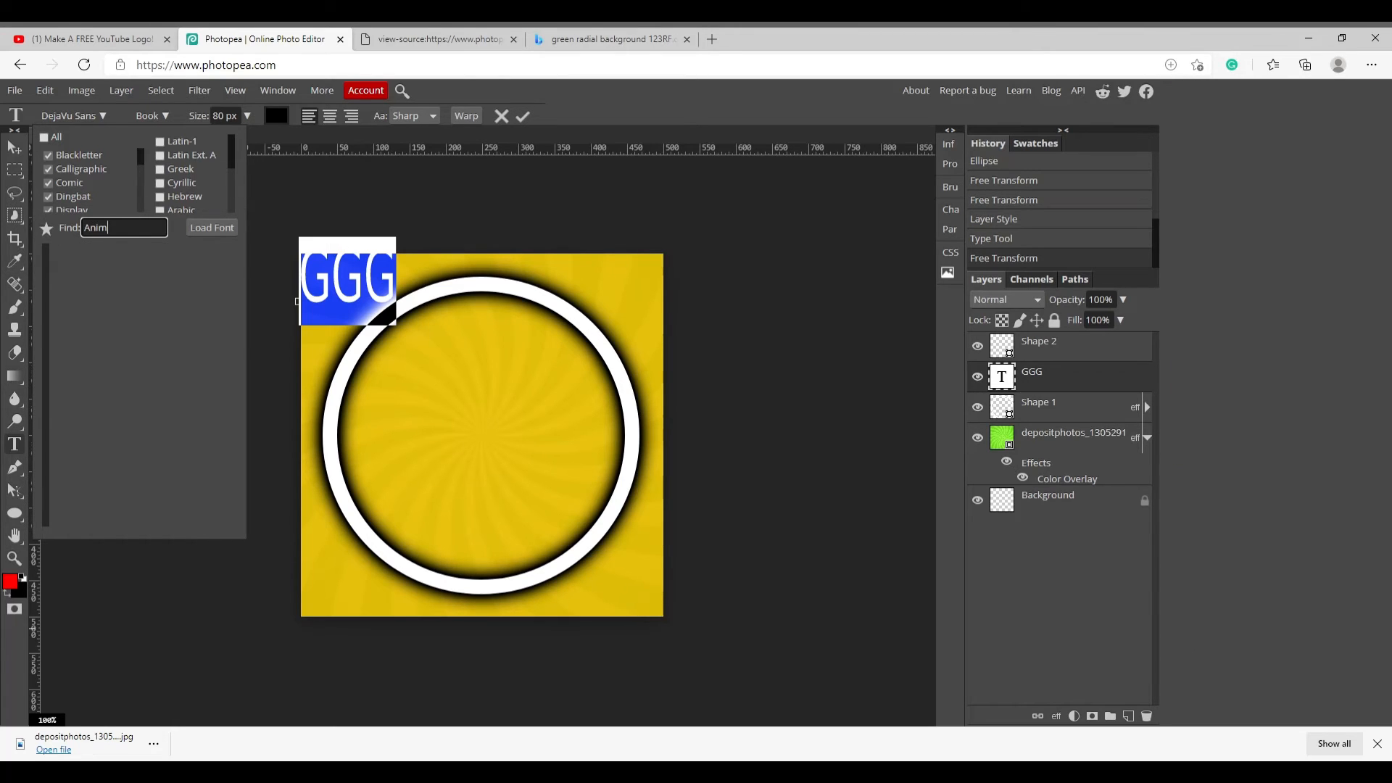
{"action": "key", "text": "BackSpace"}
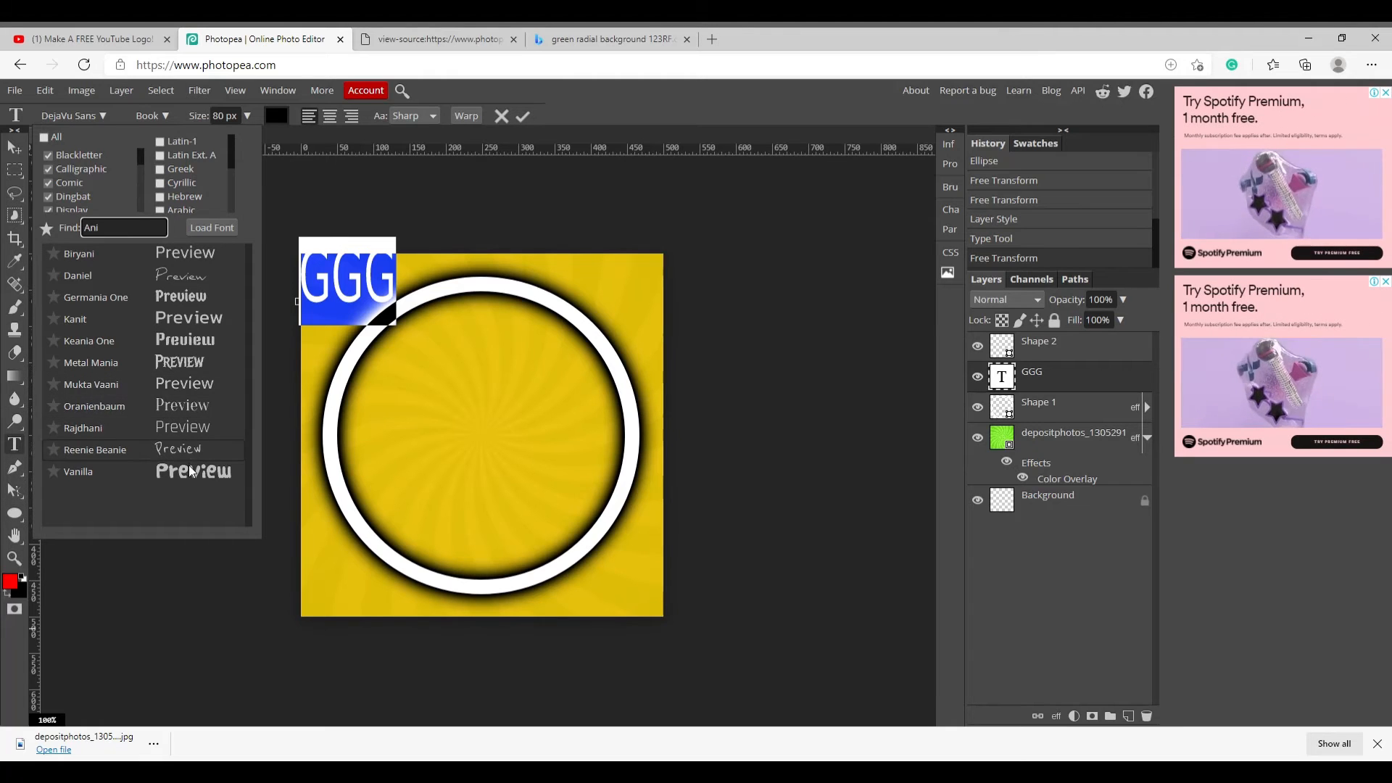
{"action": "key", "text": "BackSpace"}
{"action": "key", "text": "BackSpace"}
{"action": "key", "text": "BackSpace"}
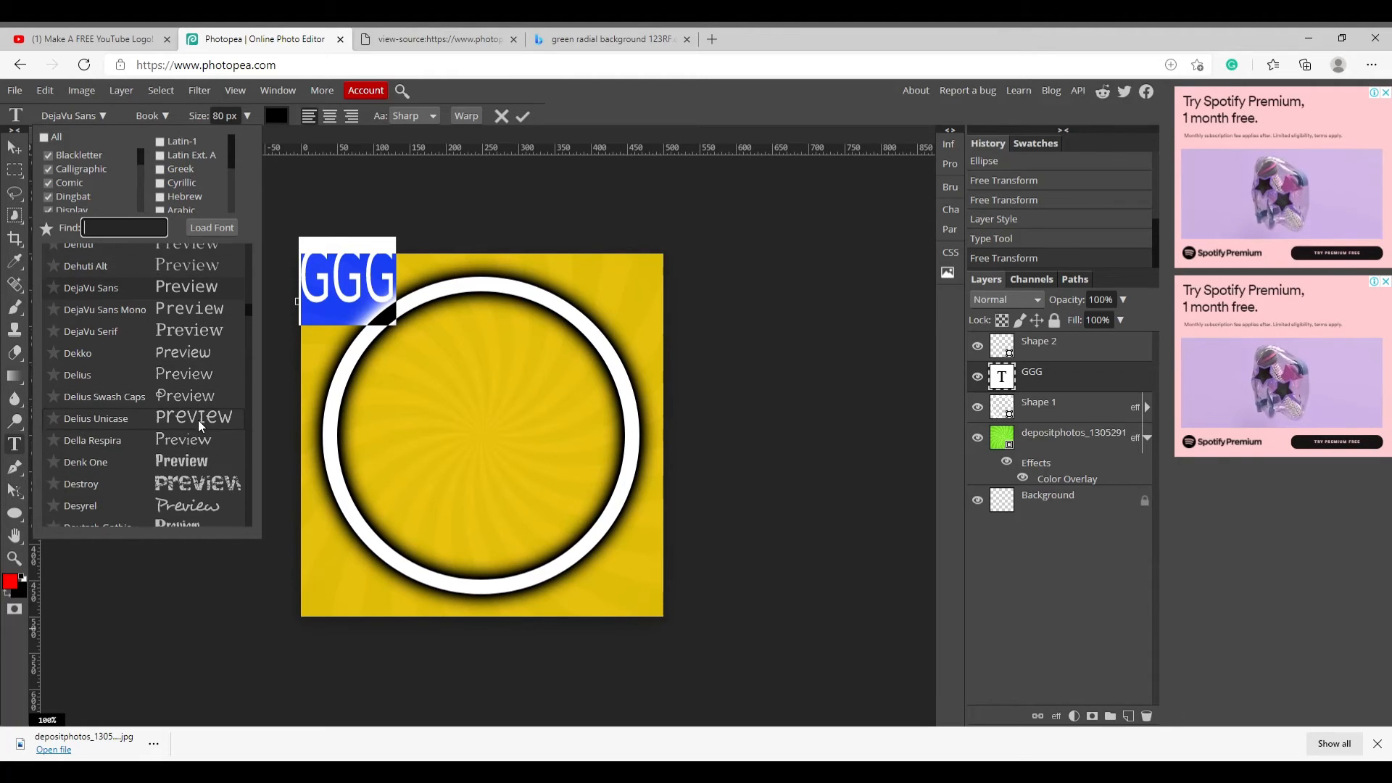
- Set the GGG text's font to Desyrel and browse the font list for alternatives
{"action": "scroll", "coordinate": [203, 384], "scroll_direction": "down", "scroll_amount": 3}
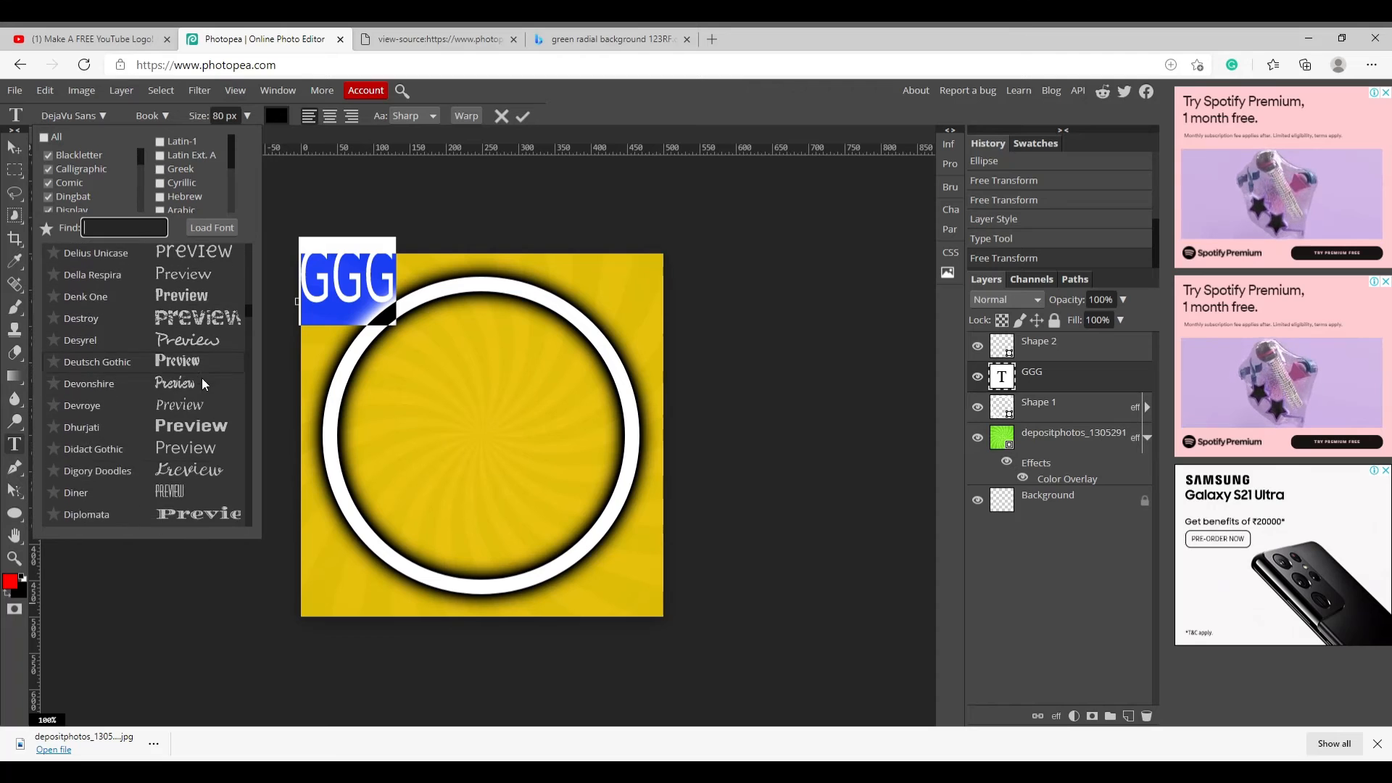
{"action": "scroll", "coordinate": [204, 384], "scroll_direction": "down", "scroll_amount": 1}
{"action": "scroll", "coordinate": [195, 381], "scroll_direction": "up", "scroll_amount": 2}
{"action": "left_click", "coordinate": [189, 379]}
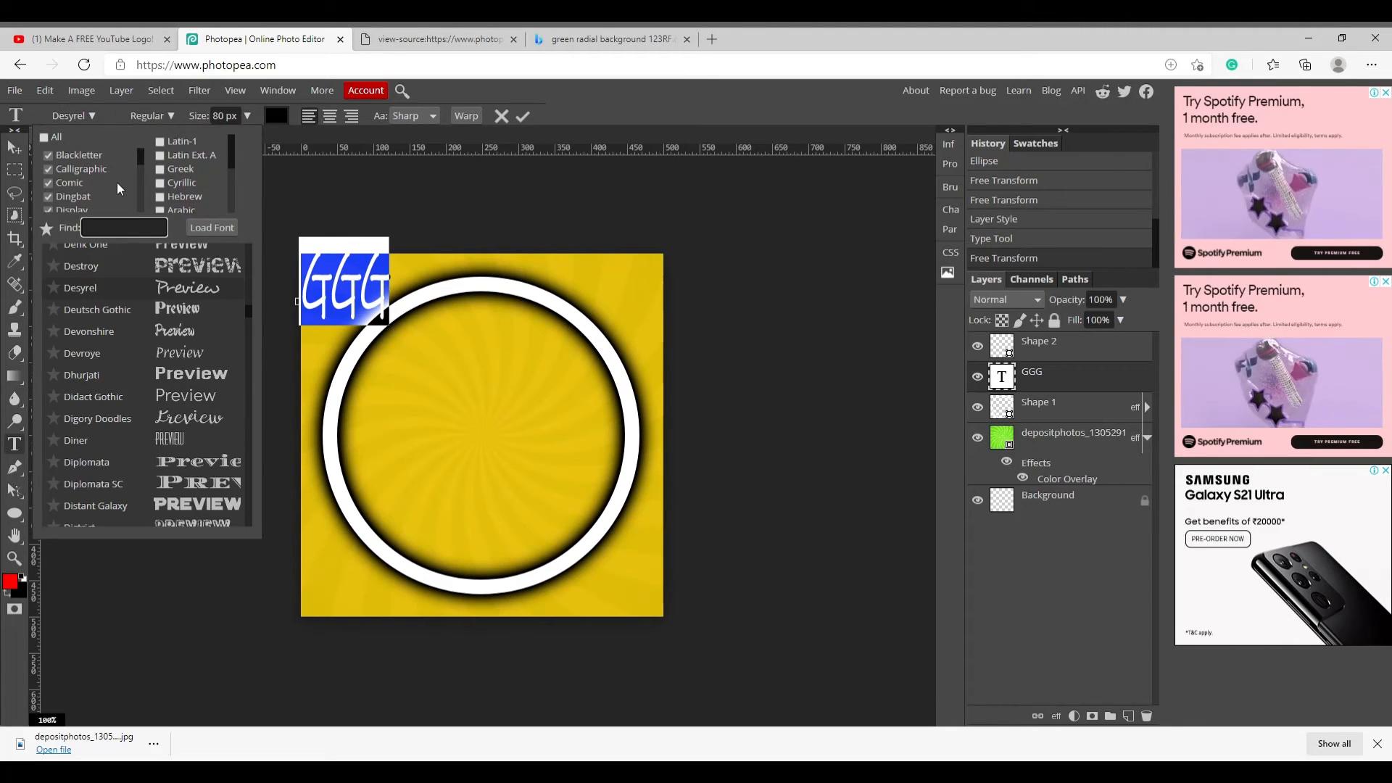
{"action": "scroll", "coordinate": [179, 362], "scroll_direction": "up", "scroll_amount": 2}
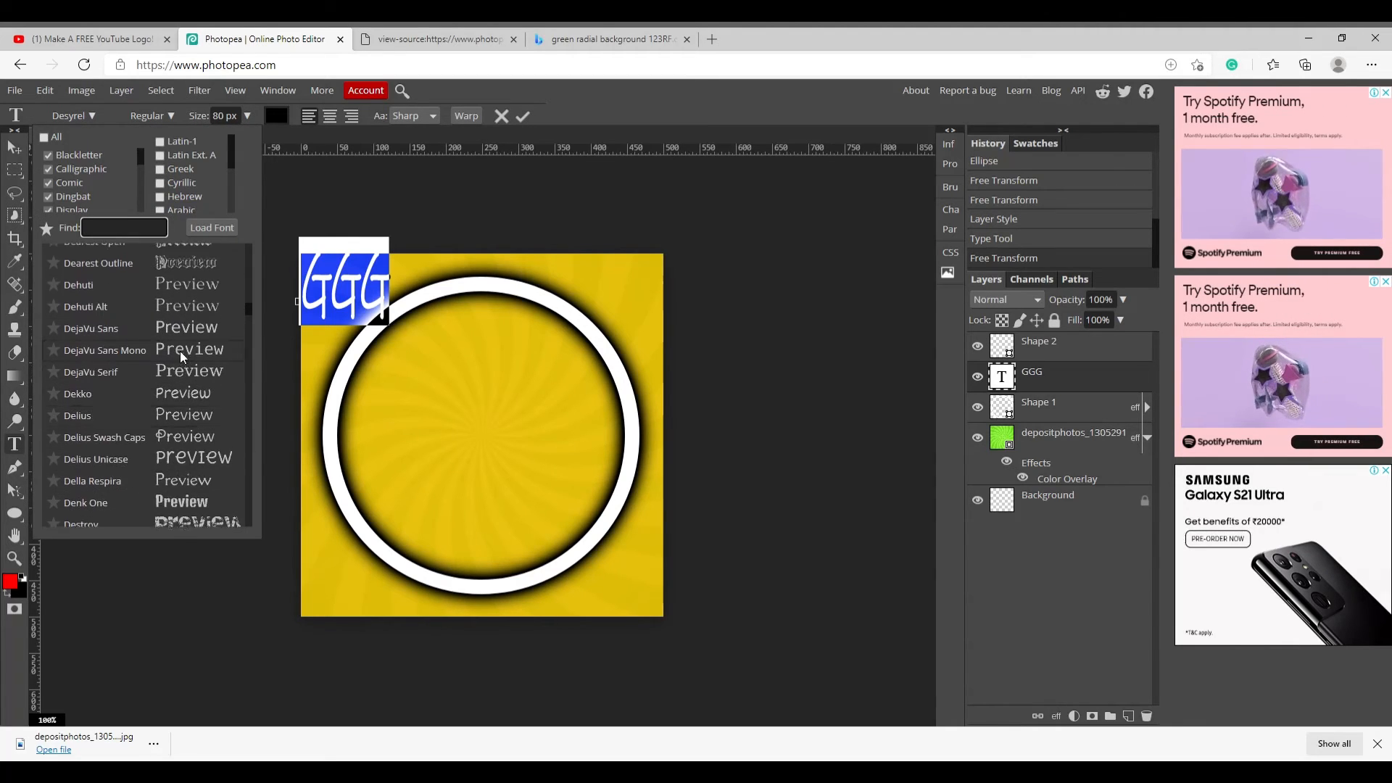
{"action": "scroll", "coordinate": [180, 351], "scroll_direction": "up", "scroll_amount": 5}
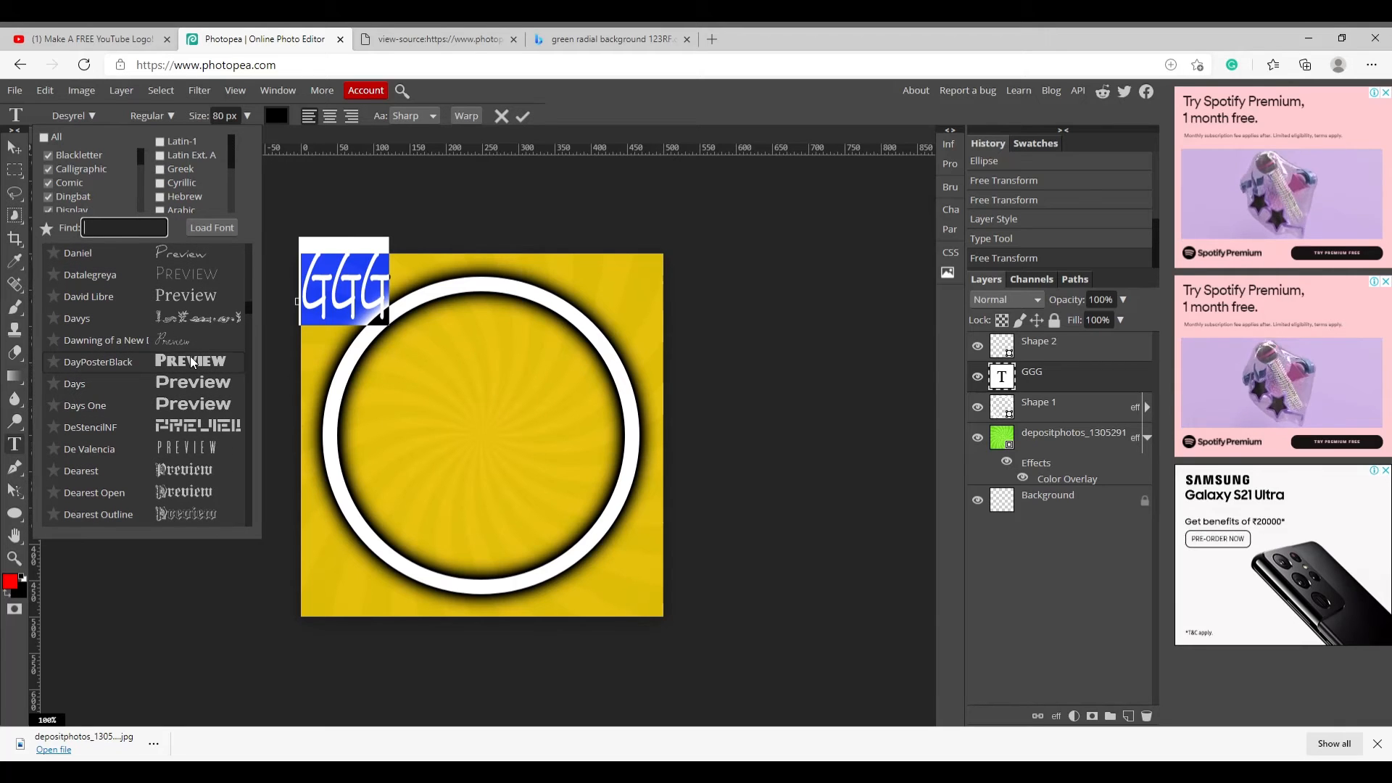
- Switch to the YouTube tutorial, watch which font is chosen for the letter, and pause the video
{"action": "left_click", "coordinate": [87, 39]}
{"action": "left_click", "coordinate": [157, 202]}
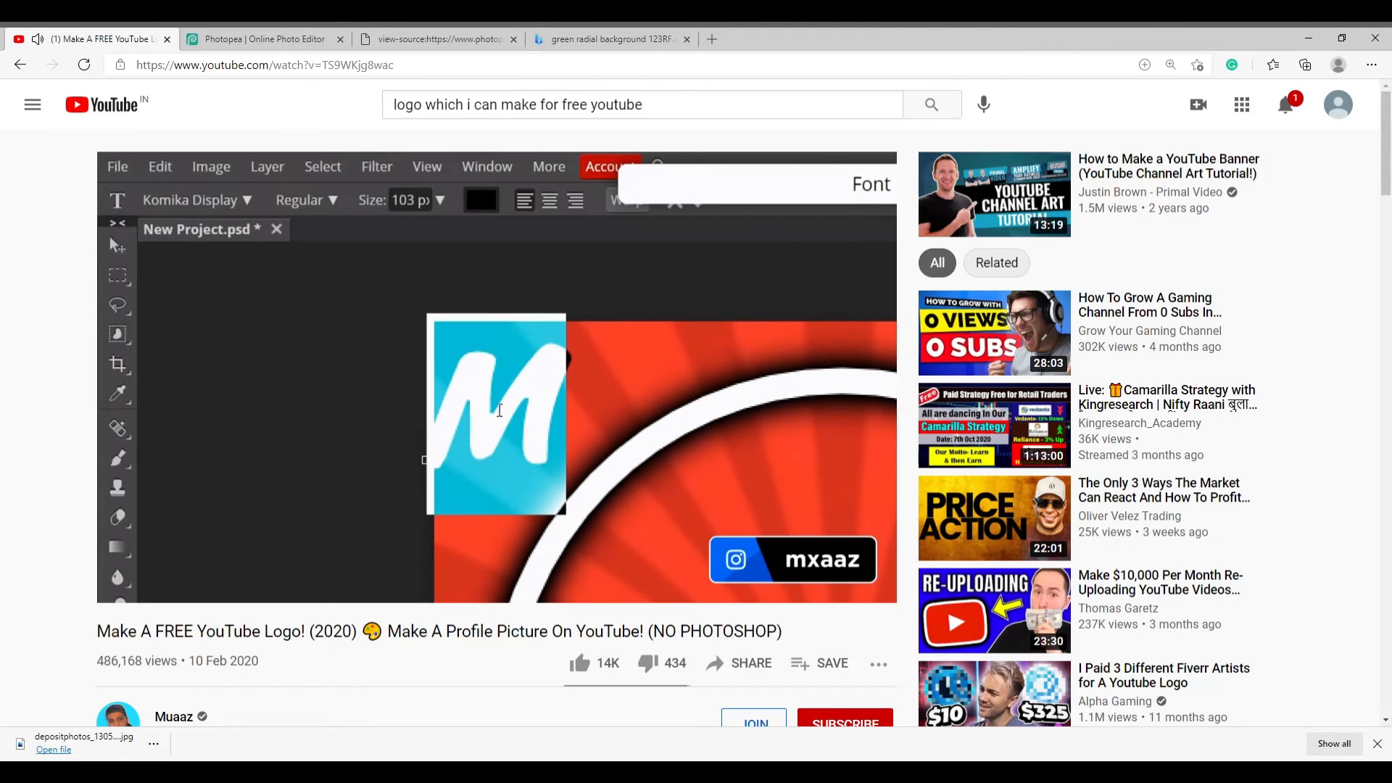
{"action": "left_click", "coordinate": [442, 394]}
- Switch to Photopea, search the fonts for Komik, and set the GGG text's font to Komika Display after trying Komika Axis
{"action": "left_click", "coordinate": [232, 38]}
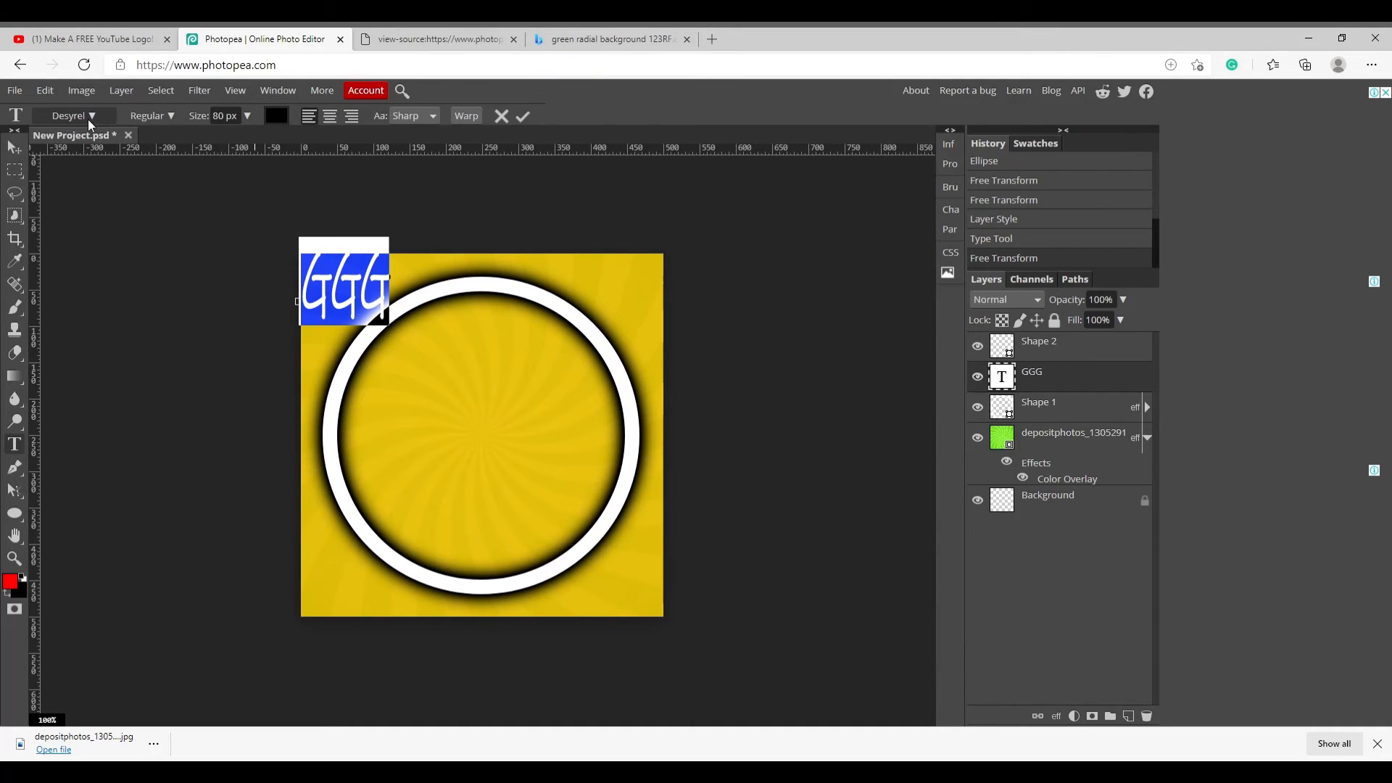
{"action": "left_click", "coordinate": [89, 113]}
{"action": "left_click", "coordinate": [94, 115]}
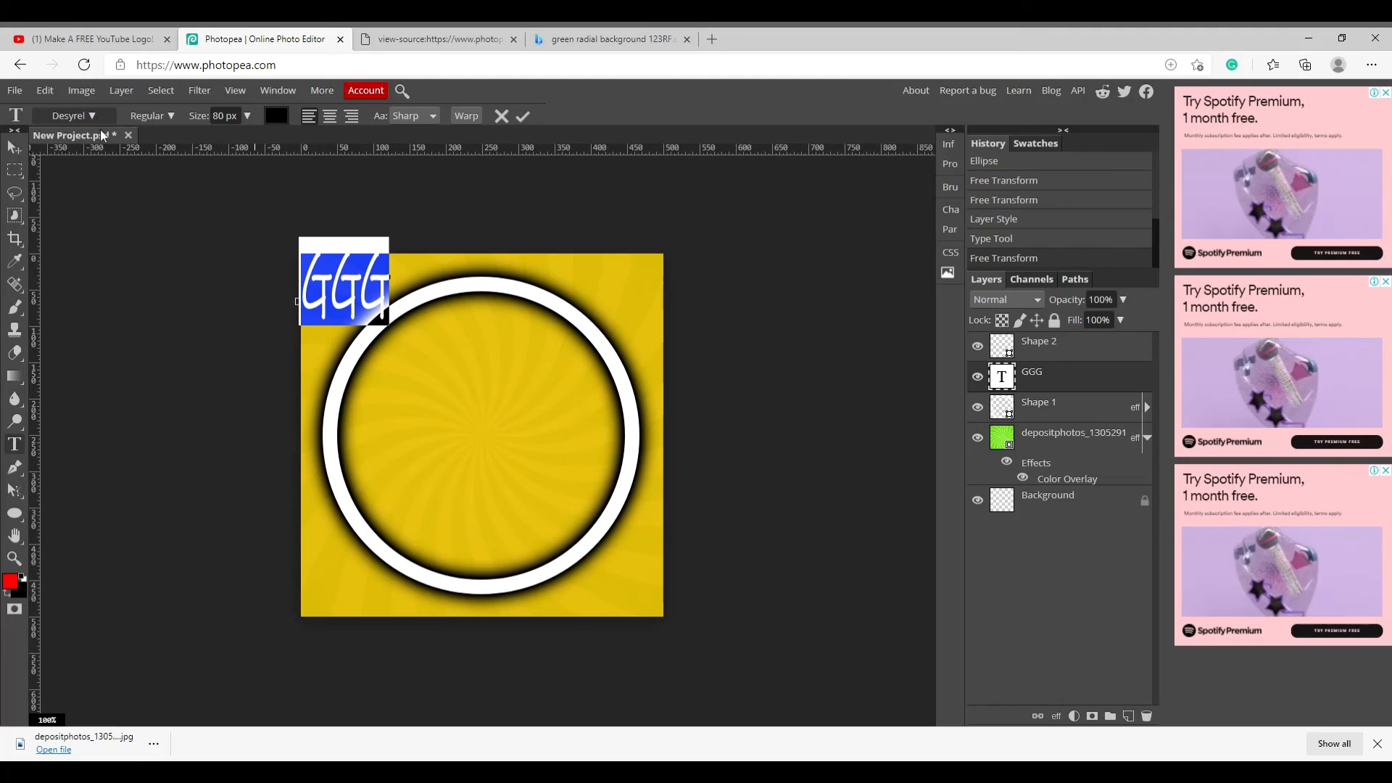
{"action": "left_click", "coordinate": [95, 115]}
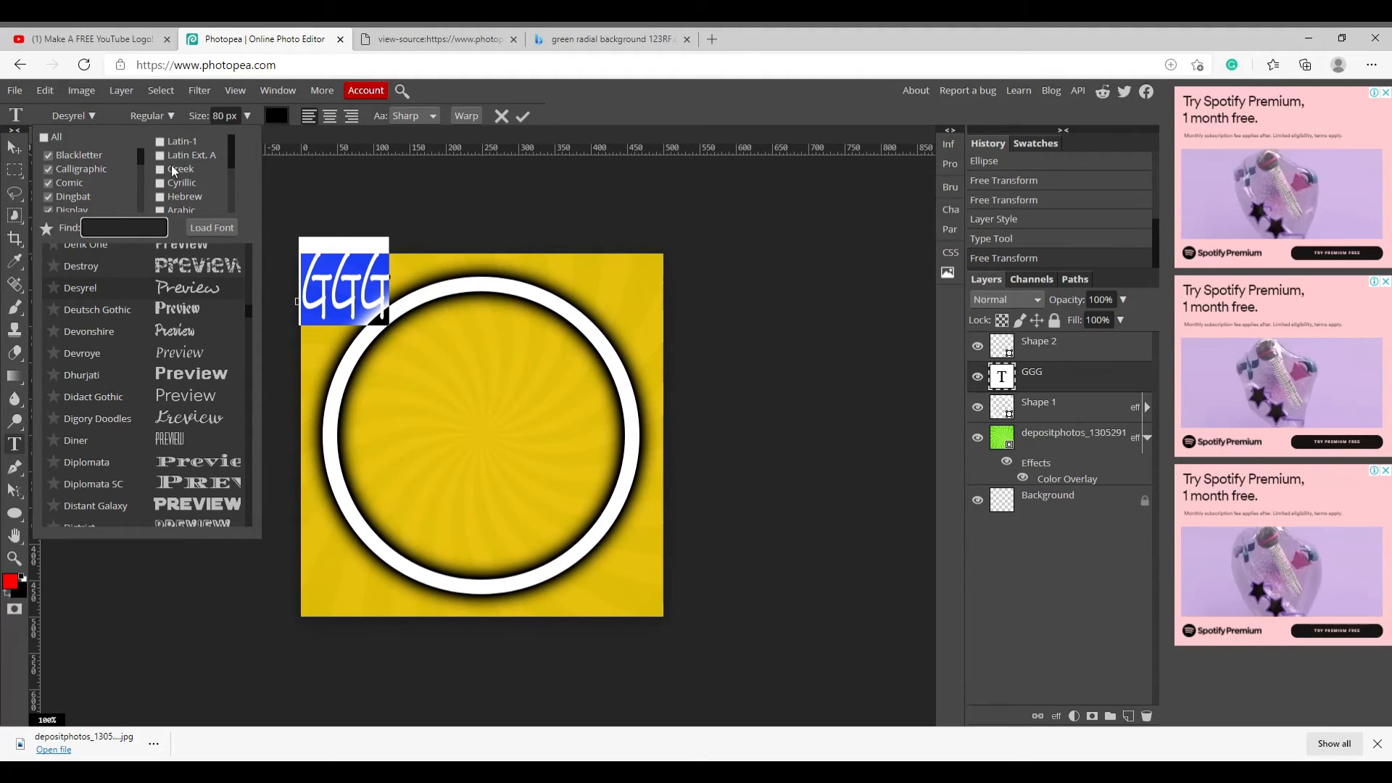
{"action": "type", "text": "Ko"}
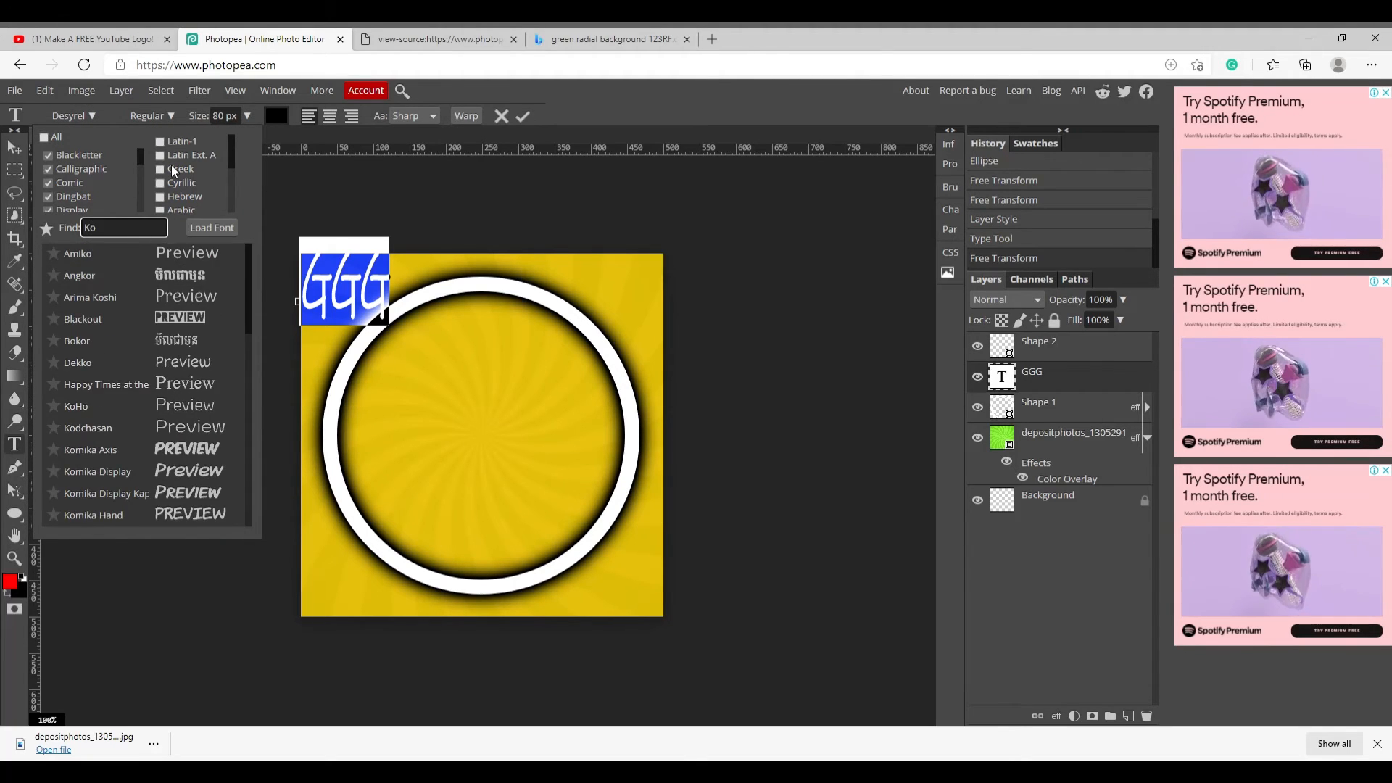
{"action": "type", "text": "mi"}
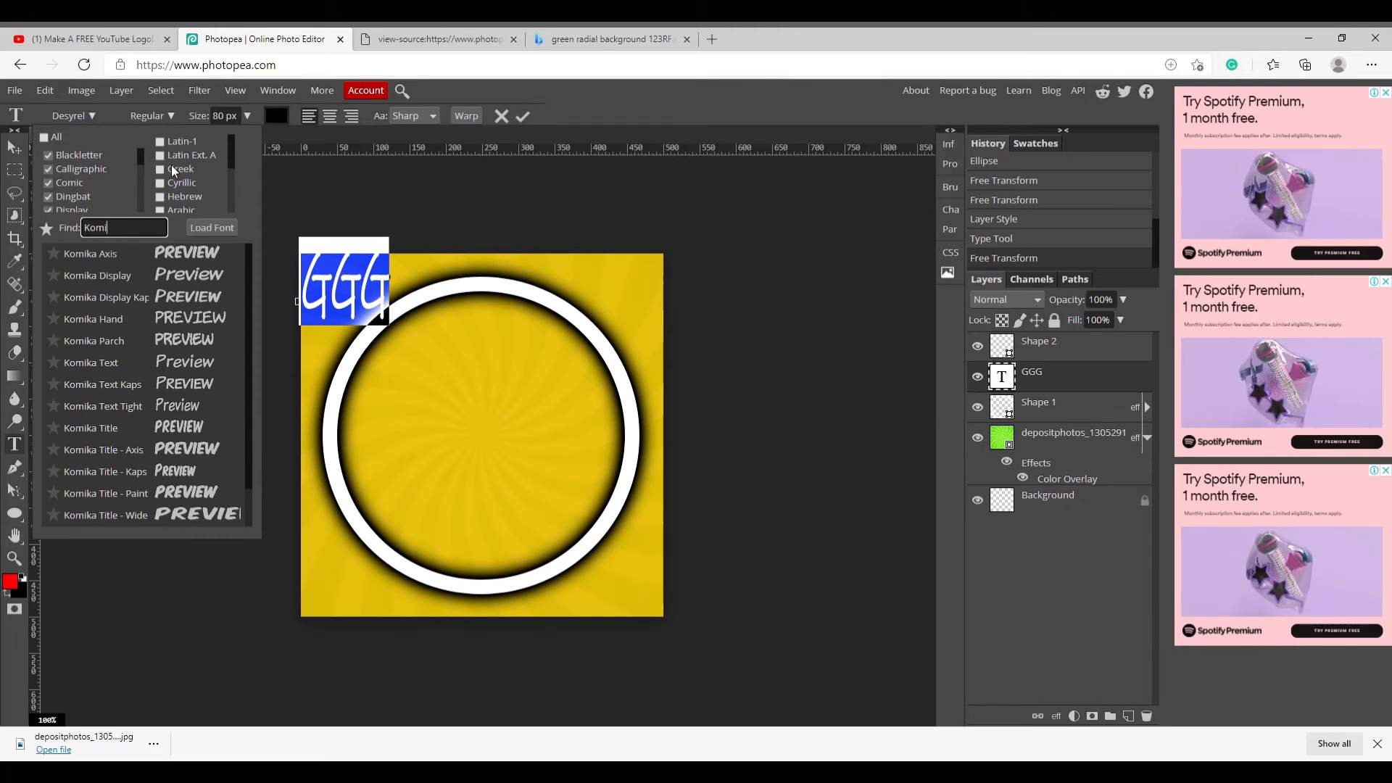
{"action": "type", "text": "k"}
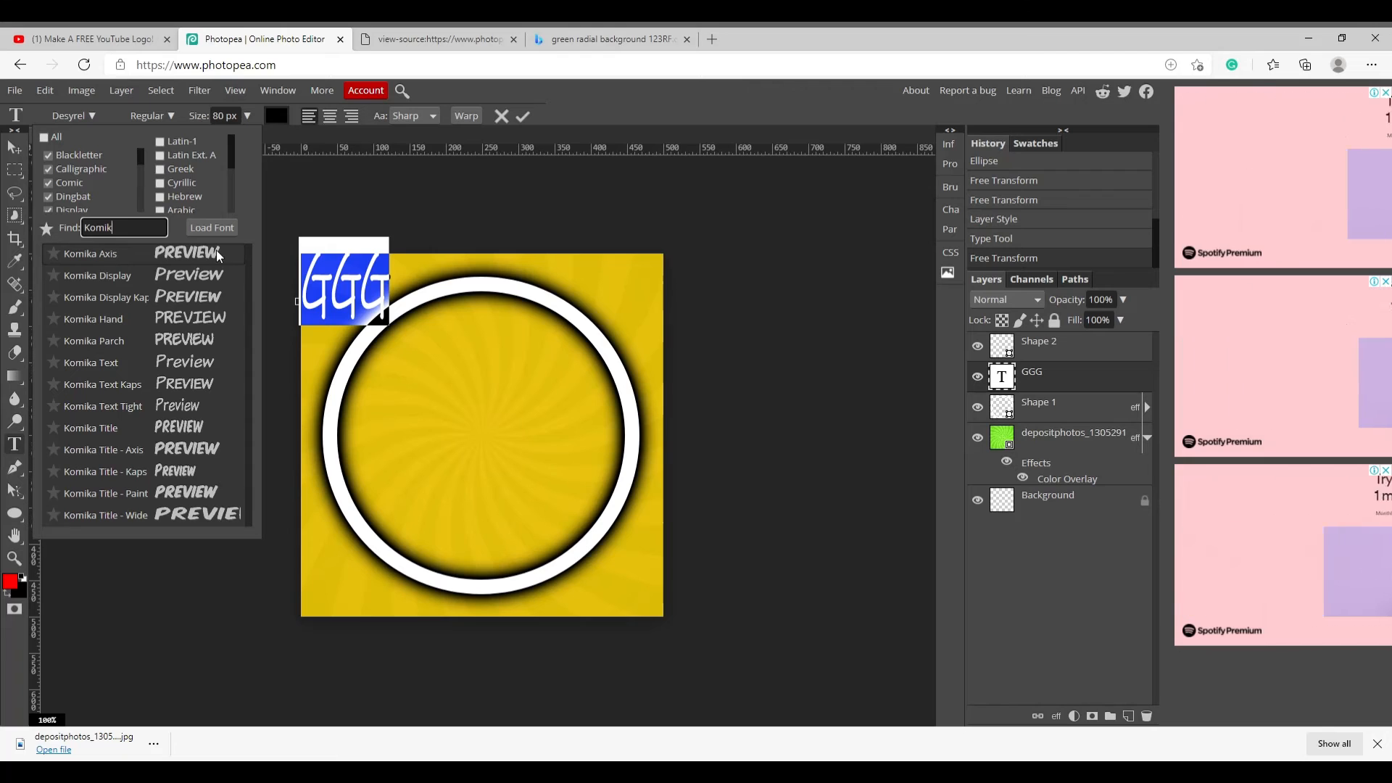
{"action": "left_click", "coordinate": [195, 255]}
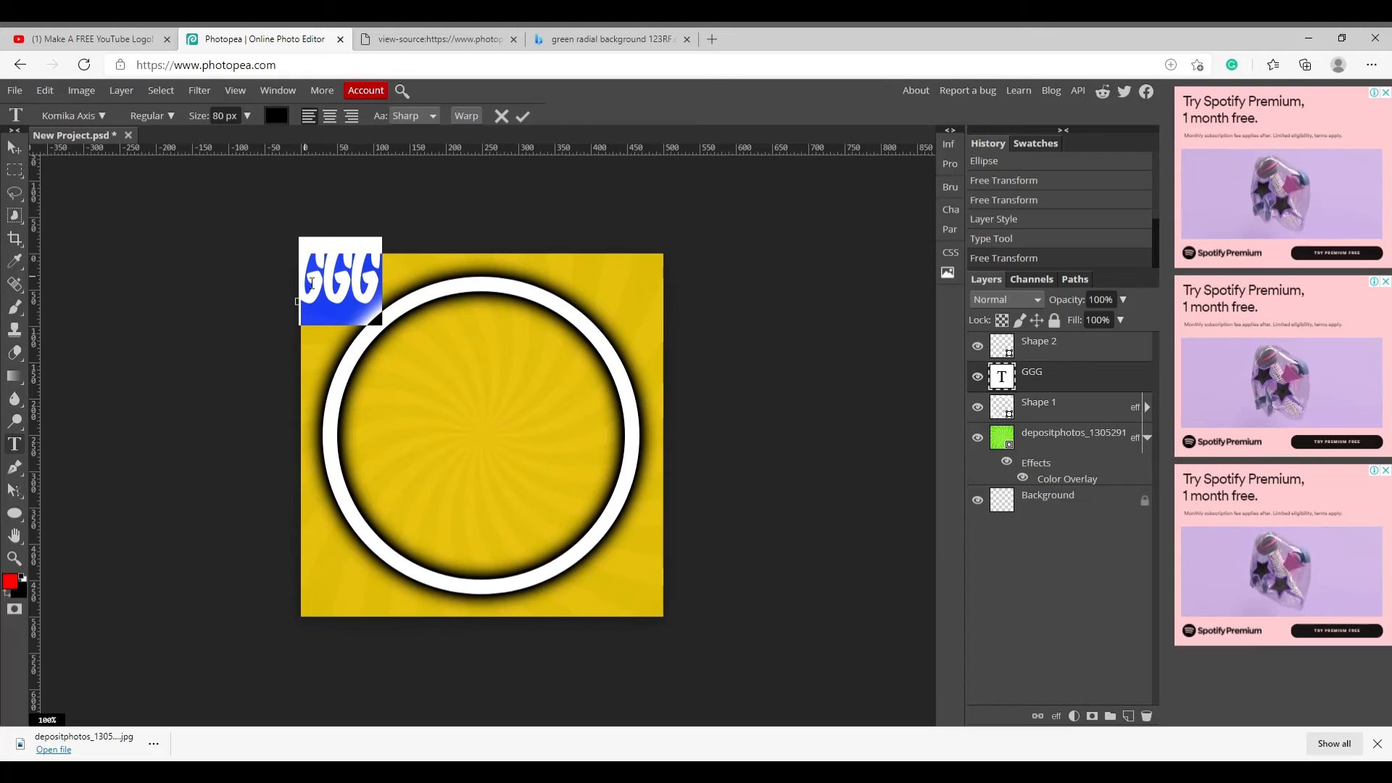
{"action": "left_click", "coordinate": [107, 116]}
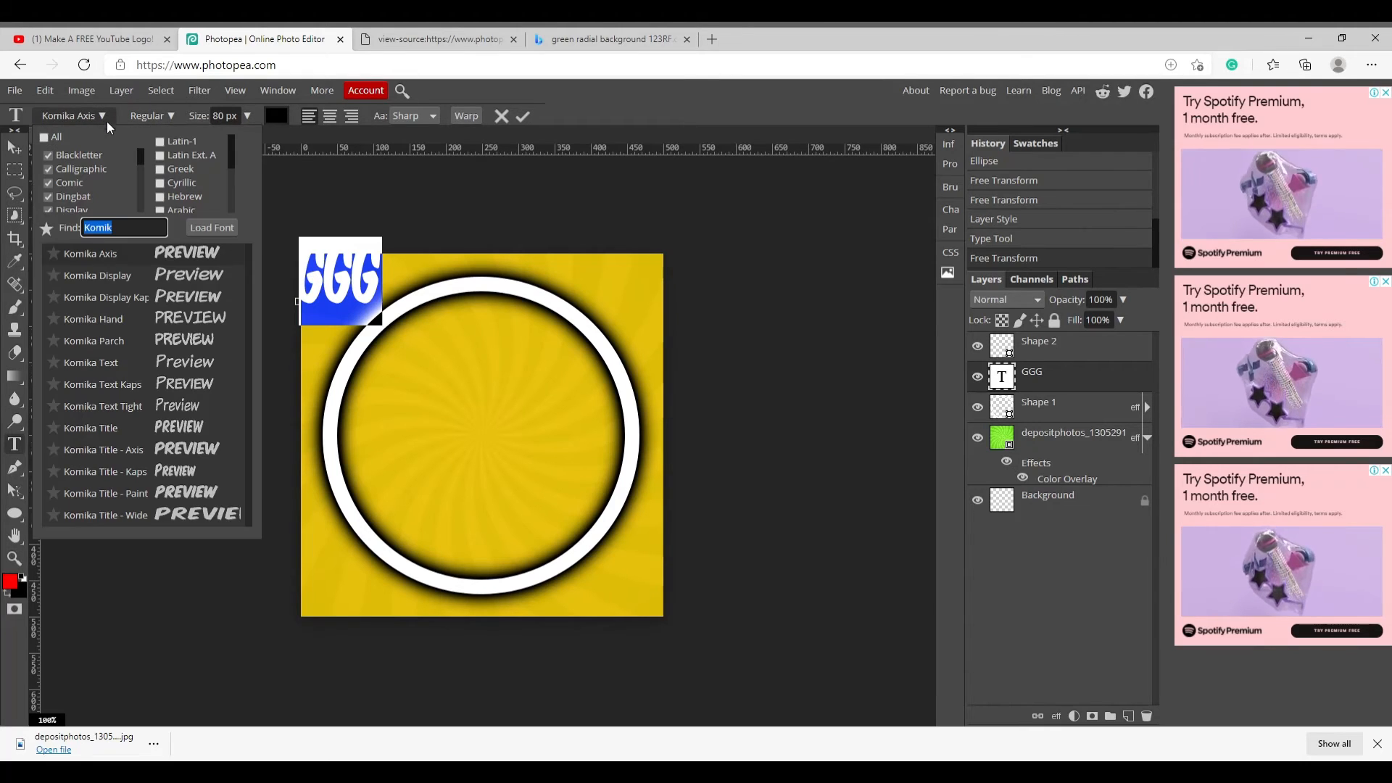
{"action": "left_click", "coordinate": [203, 295]}
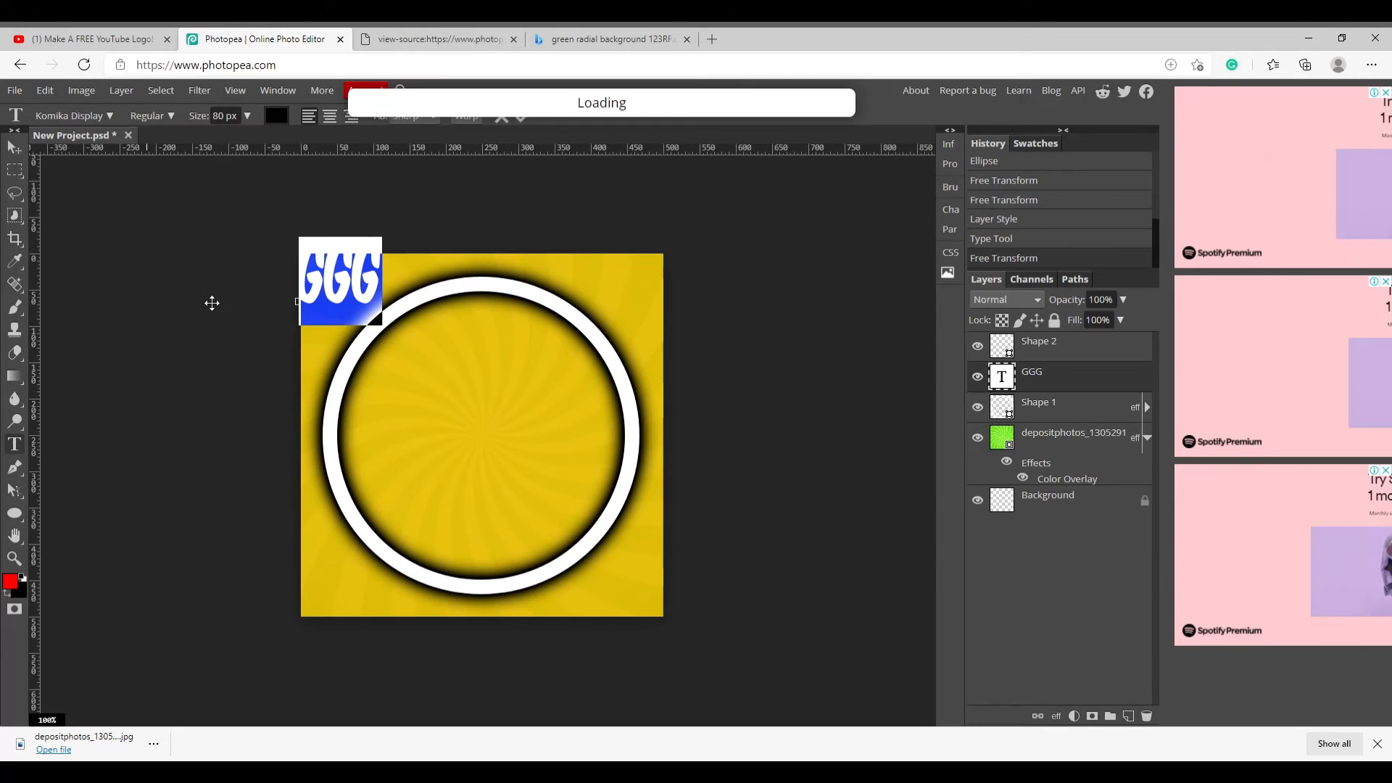
- Switch to the YouTube tutorial, watch how the letter is coloured and positioned inside the circle, and pause at 9:49
{"action": "left_click", "coordinate": [129, 32]}
{"action": "left_click", "coordinate": [558, 353]}
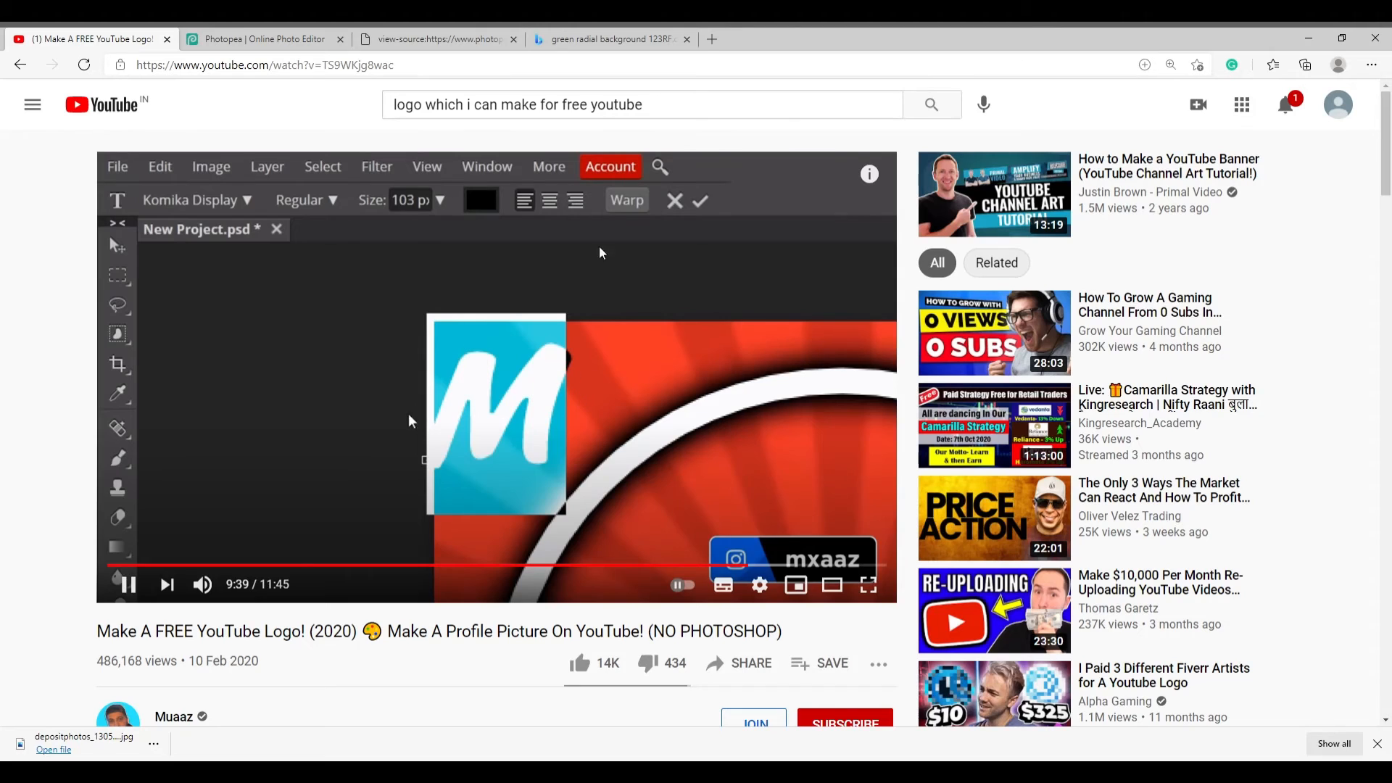
{"action": "left_click", "coordinate": [558, 353]}
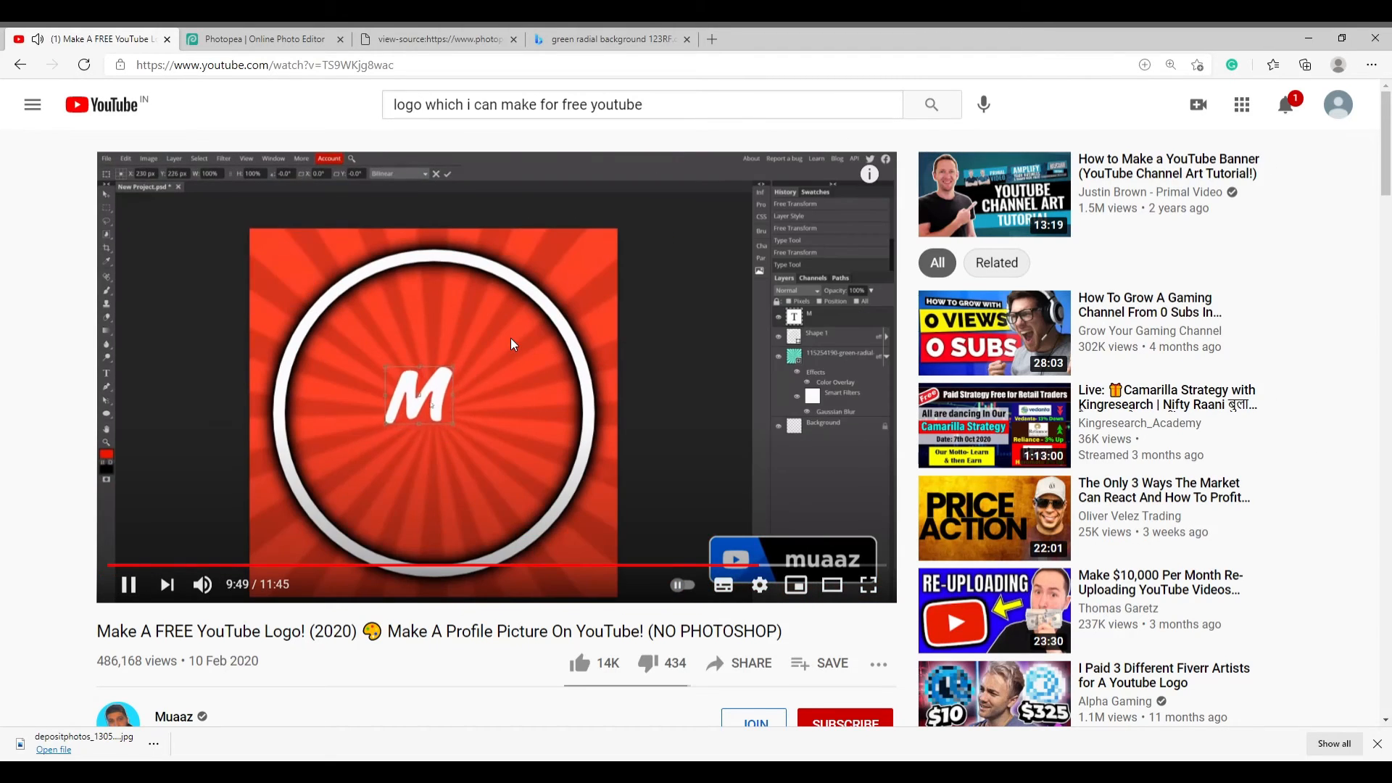
{"action": "left_click", "coordinate": [485, 326]}
- Switch to Photopea and commit the font edit on the GGG text
{"action": "left_click", "coordinate": [272, 38]}
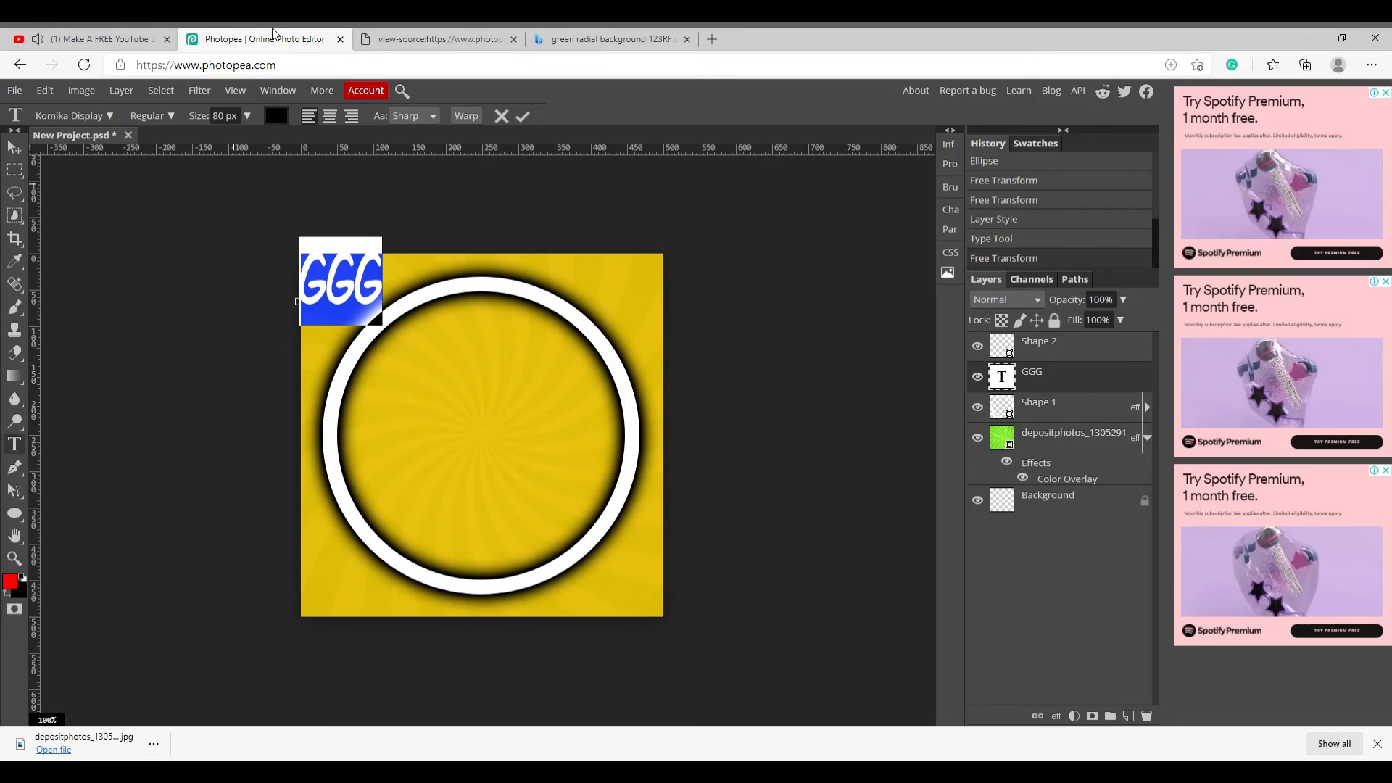
{"action": "left_click", "coordinate": [523, 117]}
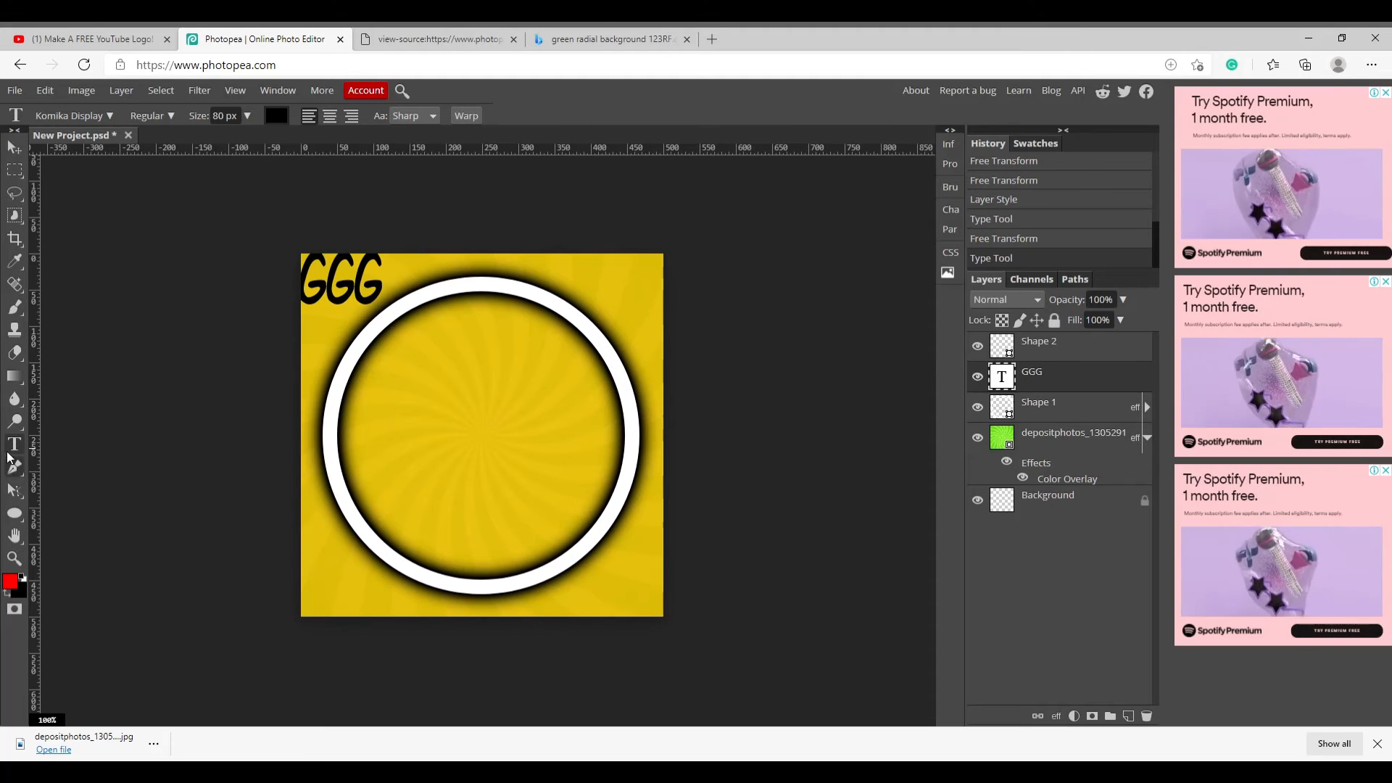
- Try to colour the GGG text white (ffffff) with the text cursor placed inside it
{"action": "left_click", "coordinate": [359, 279]}
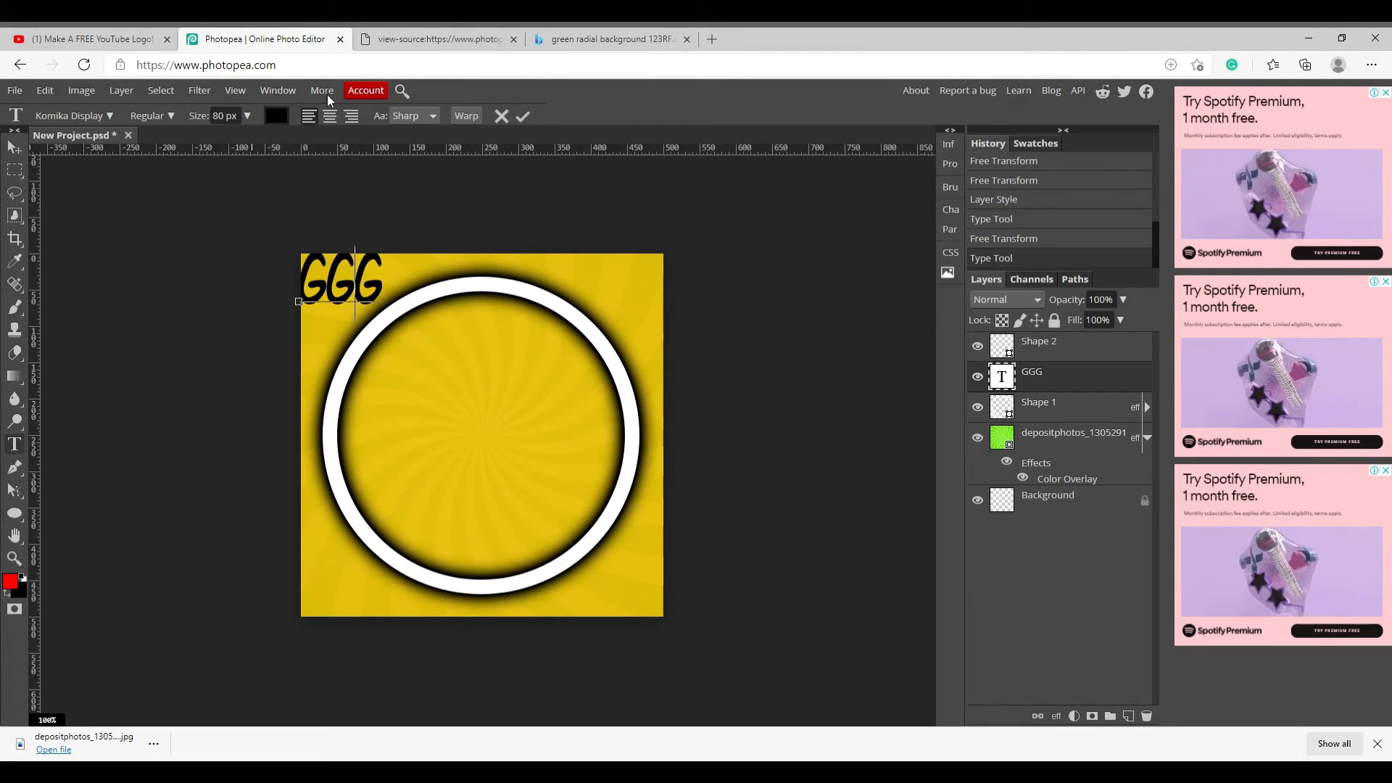
{"action": "left_click", "coordinate": [276, 115]}
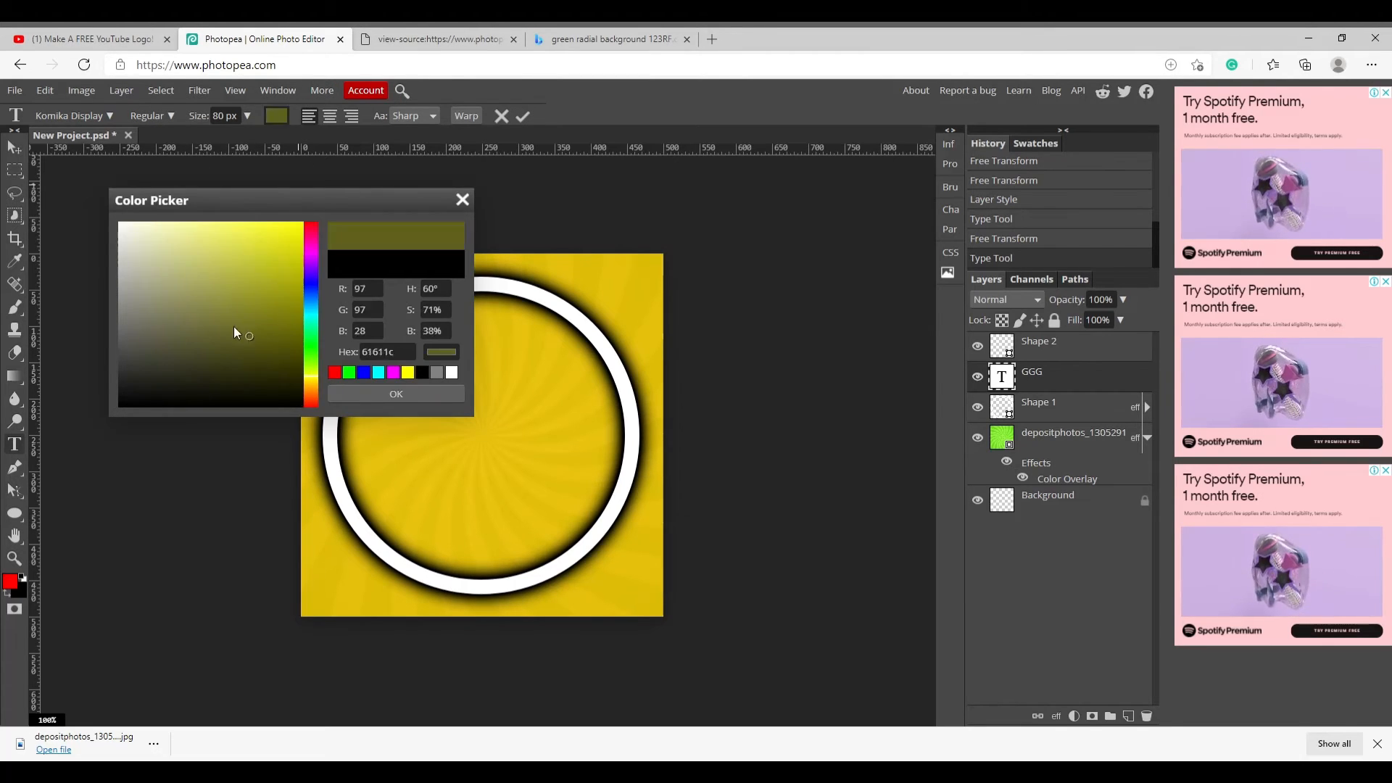
{"action": "left_click_drag", "start_coordinate": [234, 326], "coordinate": [120, 224]}
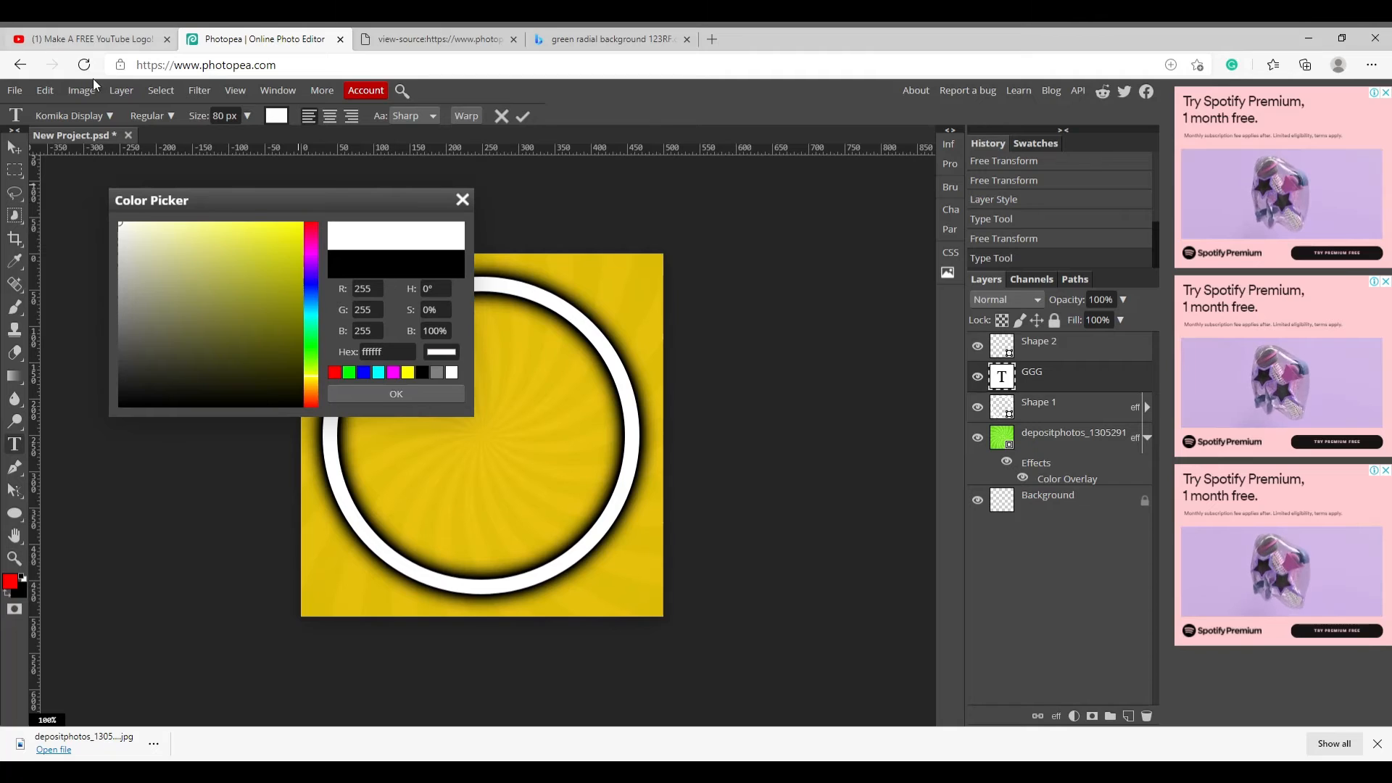
{"action": "left_click", "coordinate": [410, 388]}
{"action": "left_click", "coordinate": [247, 116]}
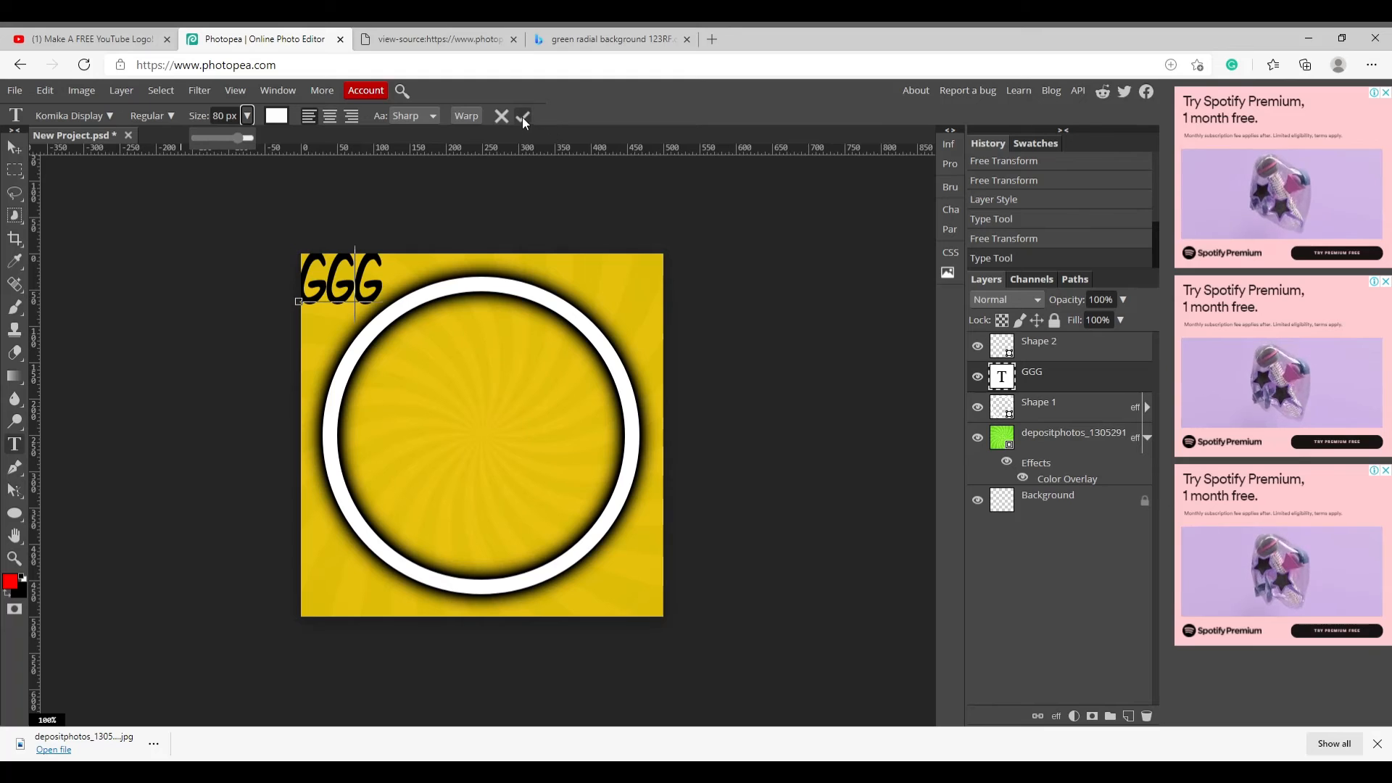
{"action": "left_click", "coordinate": [523, 118]}
- Set the colour of the whole GGG text layer to white (ffffff)
{"action": "left_click", "coordinate": [276, 116]}
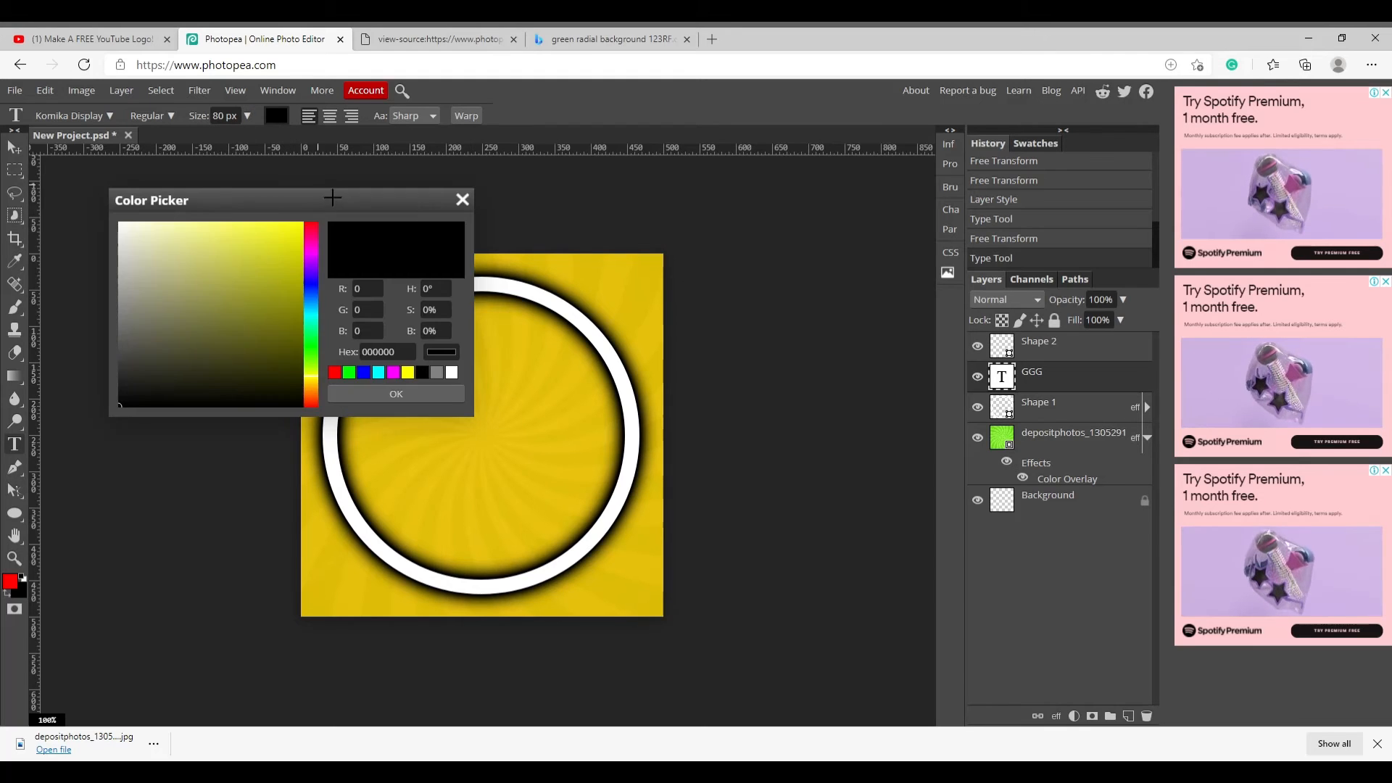
{"action": "left_click_drag", "start_coordinate": [213, 257], "coordinate": [4, 196]}
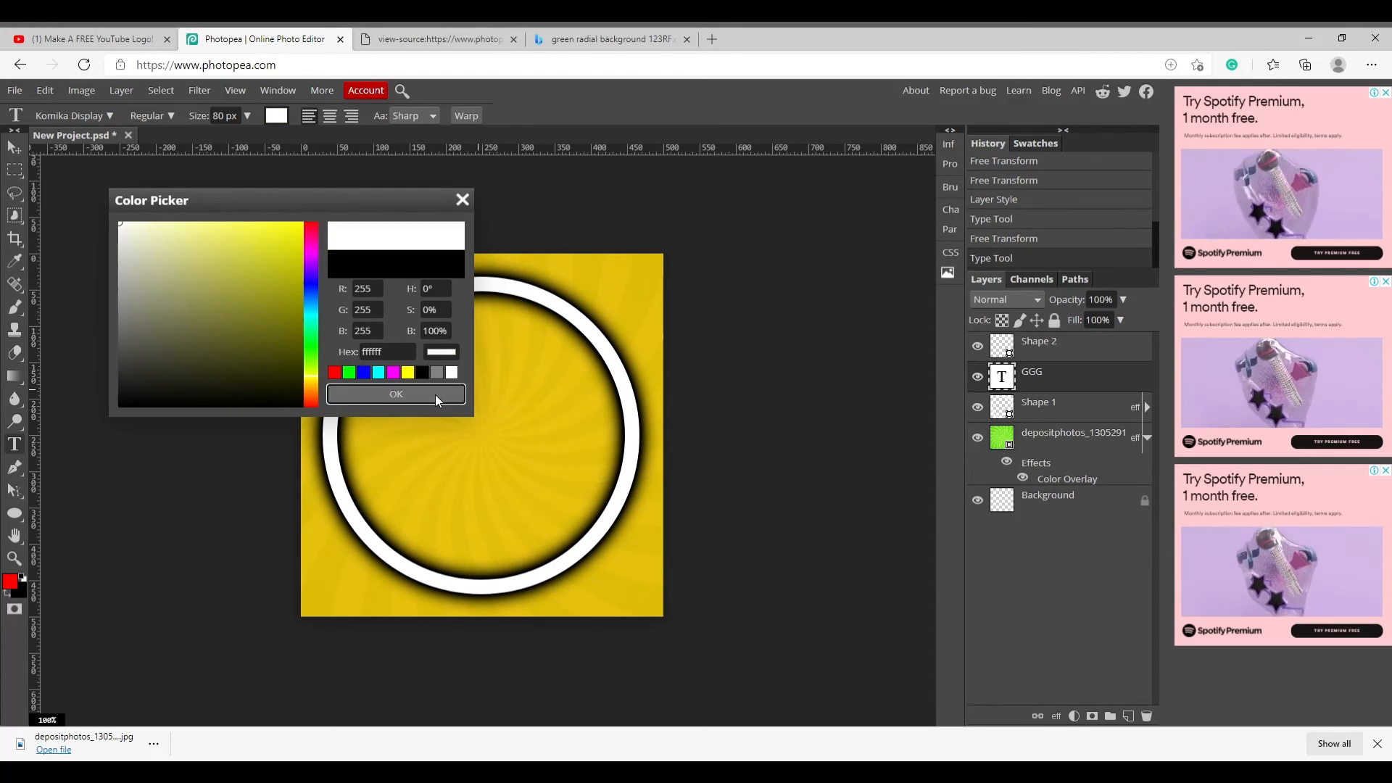
{"action": "left_click", "coordinate": [435, 395]}
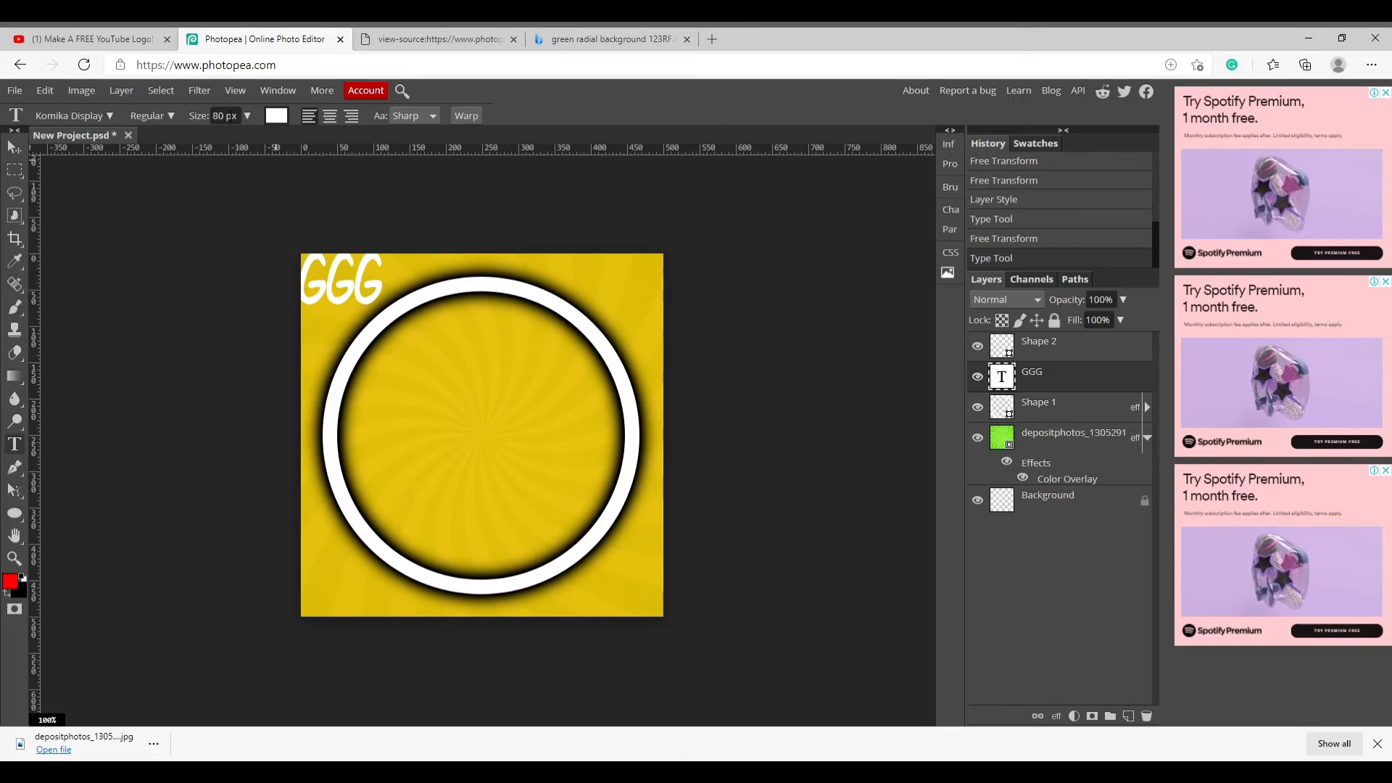
- Free-transform the GGG text and move it to the centre of the circle, at about X 250 px, Y 246 px
{"action": "left_click", "coordinate": [45, 89]}
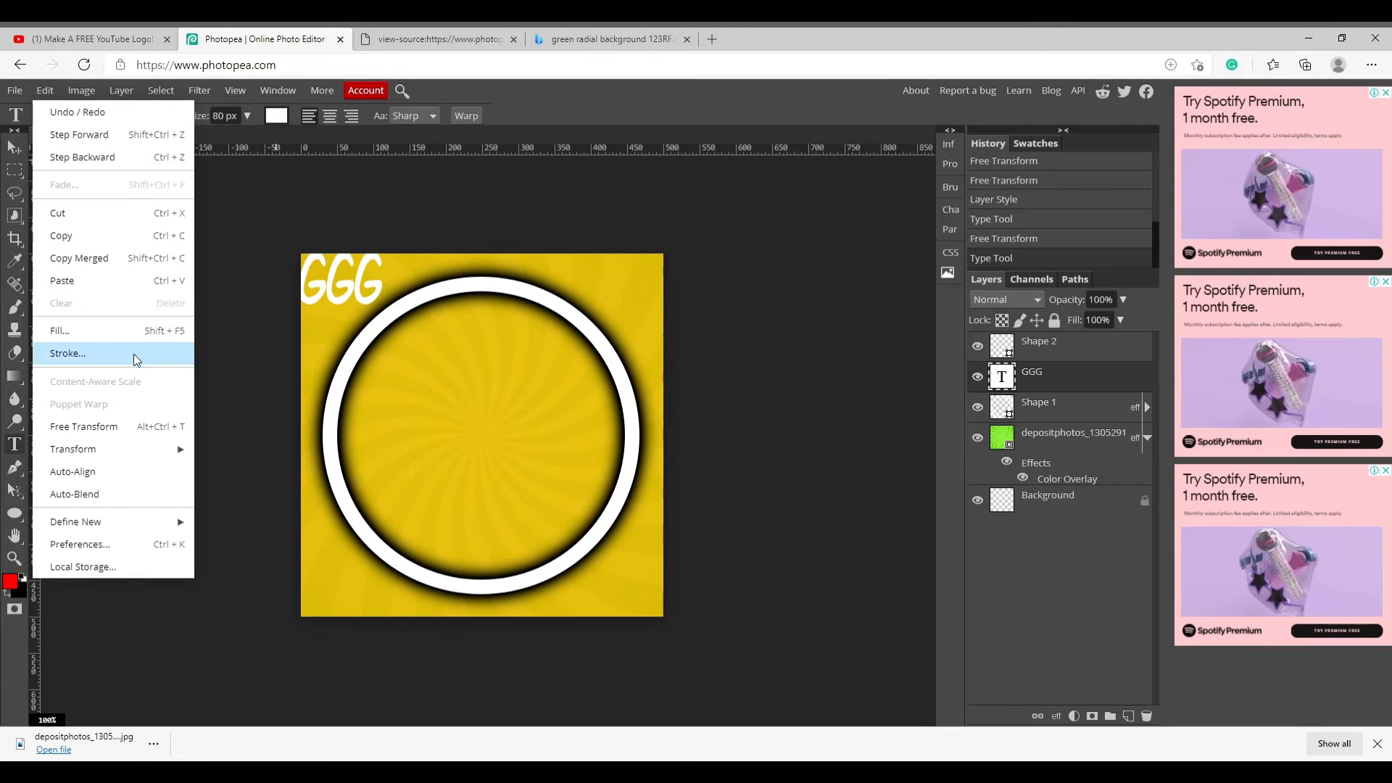
{"action": "left_click", "coordinate": [134, 426]}
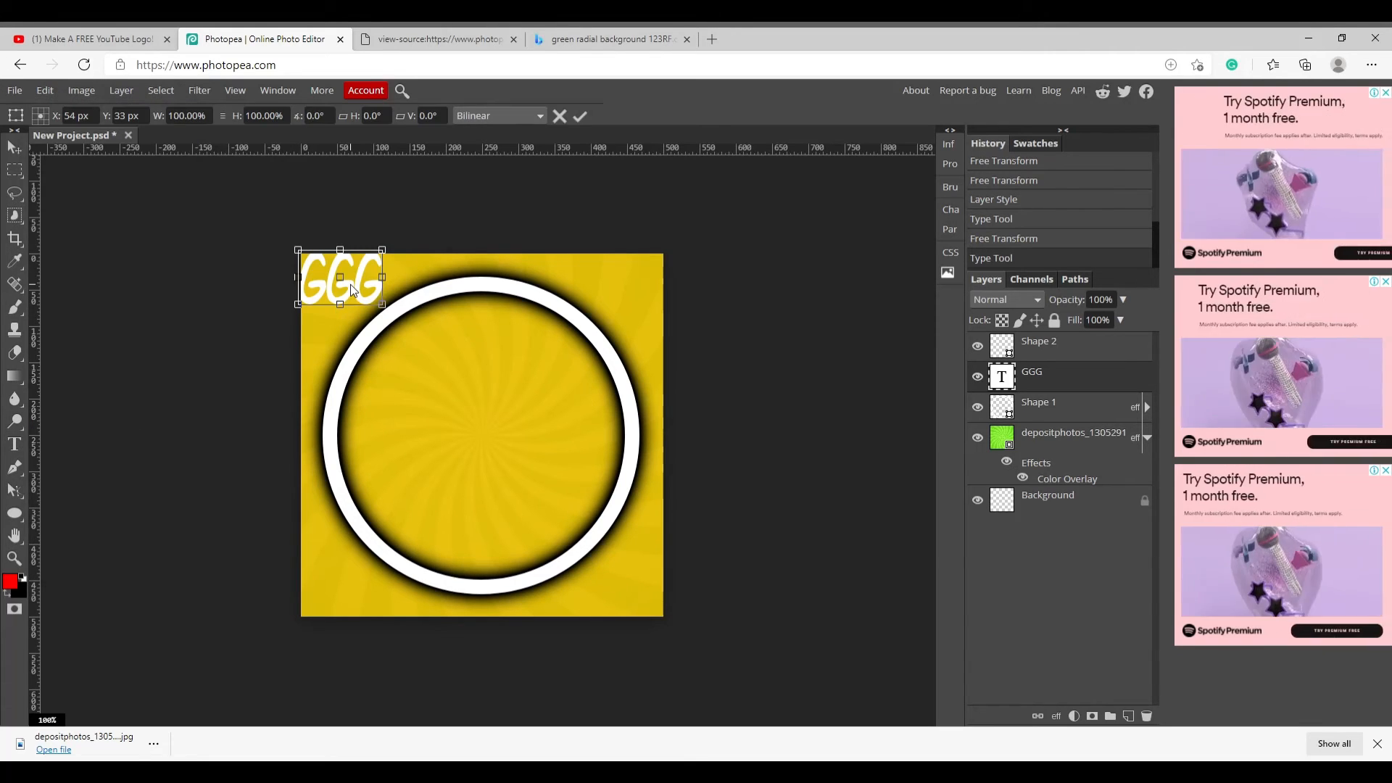
{"action": "left_click_drag", "start_coordinate": [350, 284], "coordinate": [489, 438]}
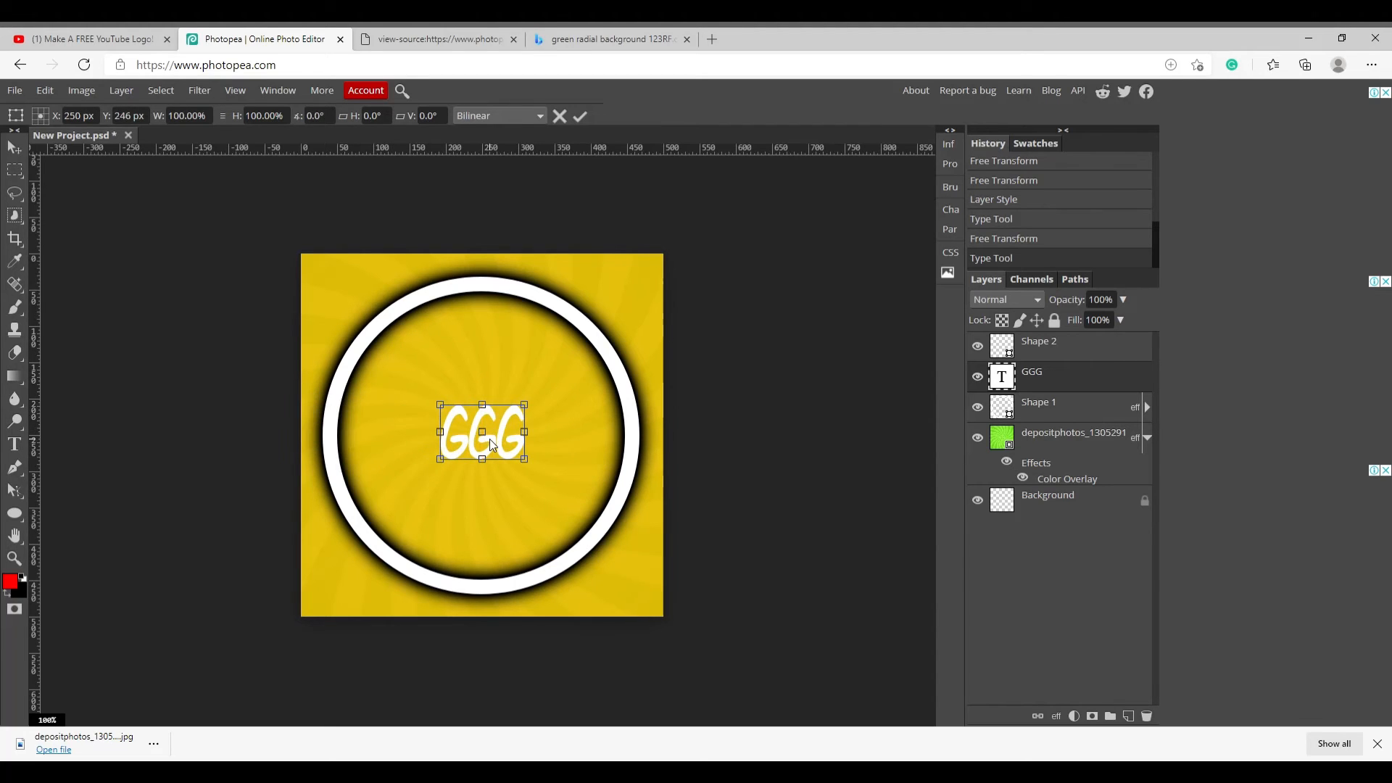
- Watch the YouTube tutorial's part on enlarging the letter, and in Photopea scale GGG from its centre to about 279% wide and 306% high
{"action": "left_click", "coordinate": [56, 29]}
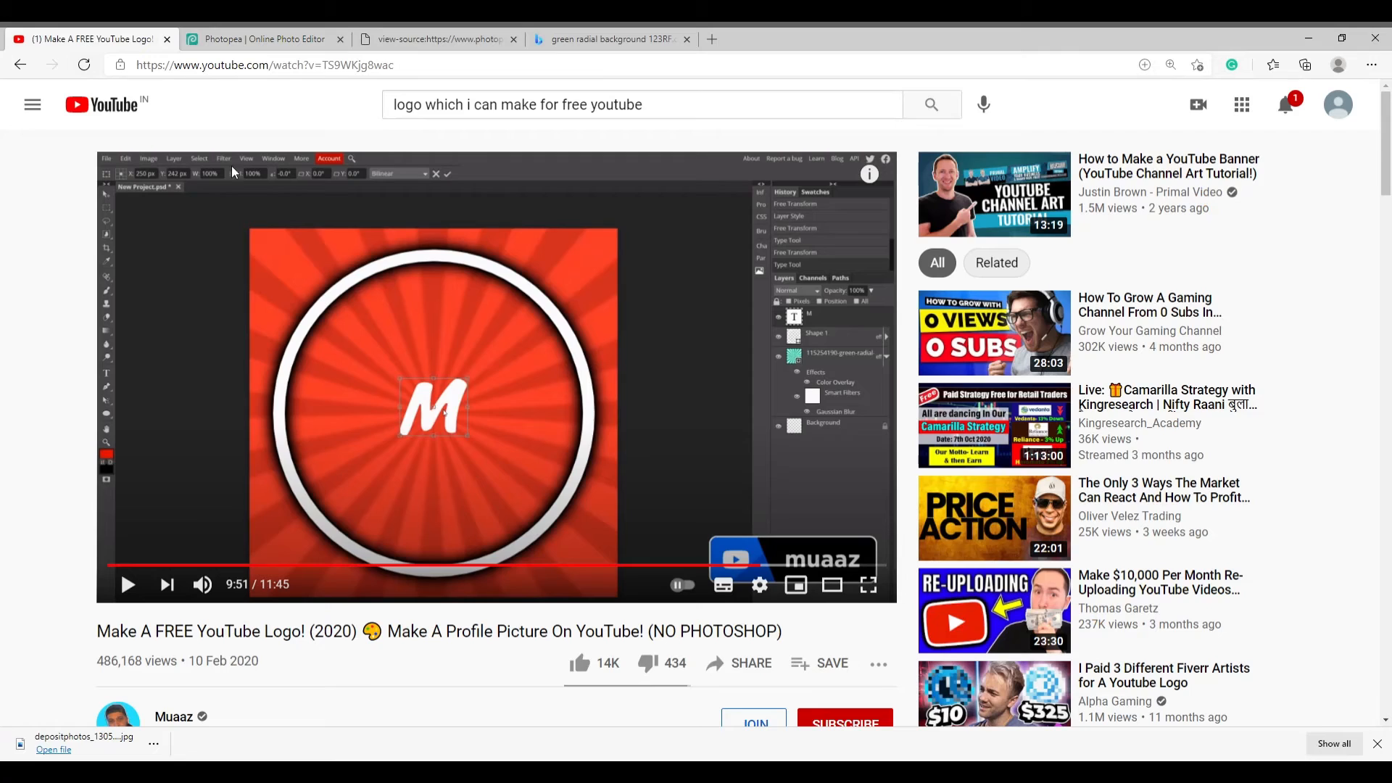
{"action": "left_click", "coordinate": [306, 235]}
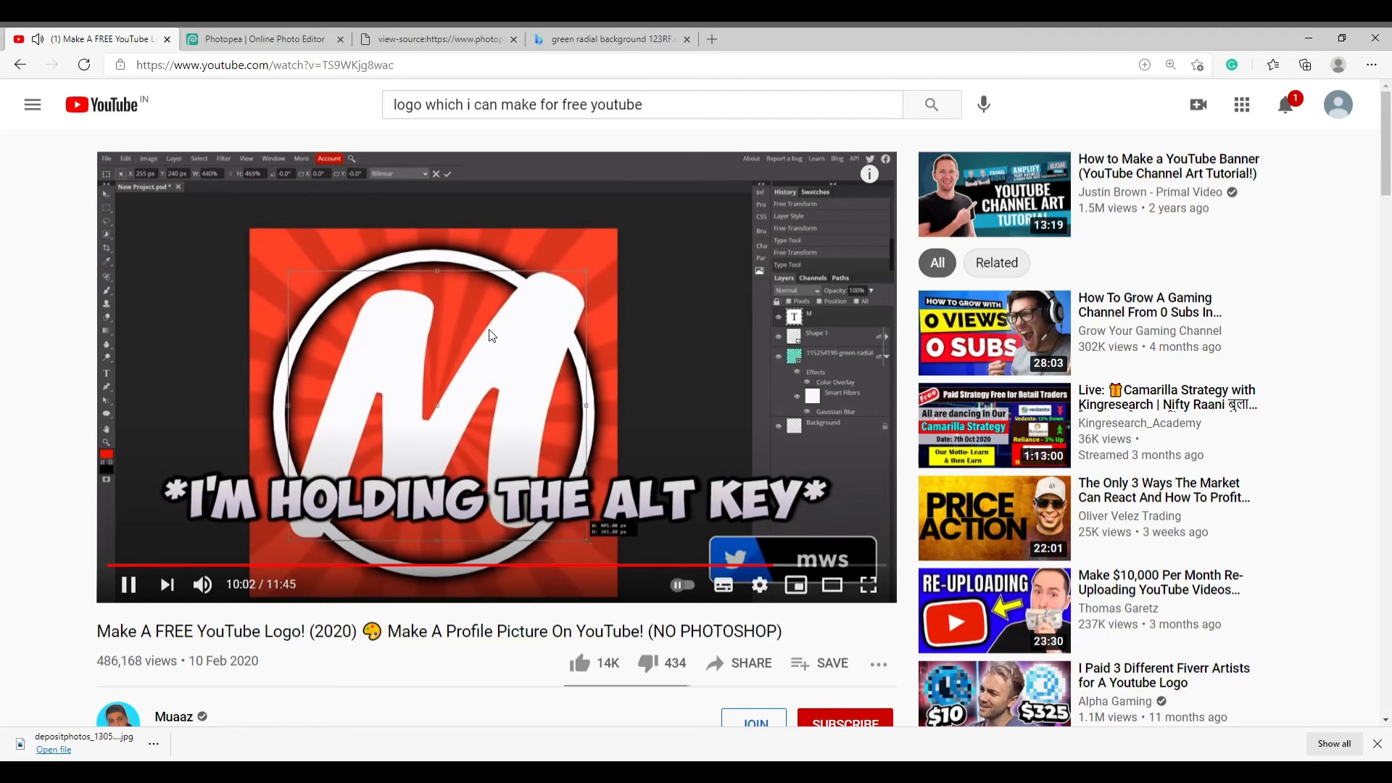
{"action": "left_click", "coordinate": [302, 36]}
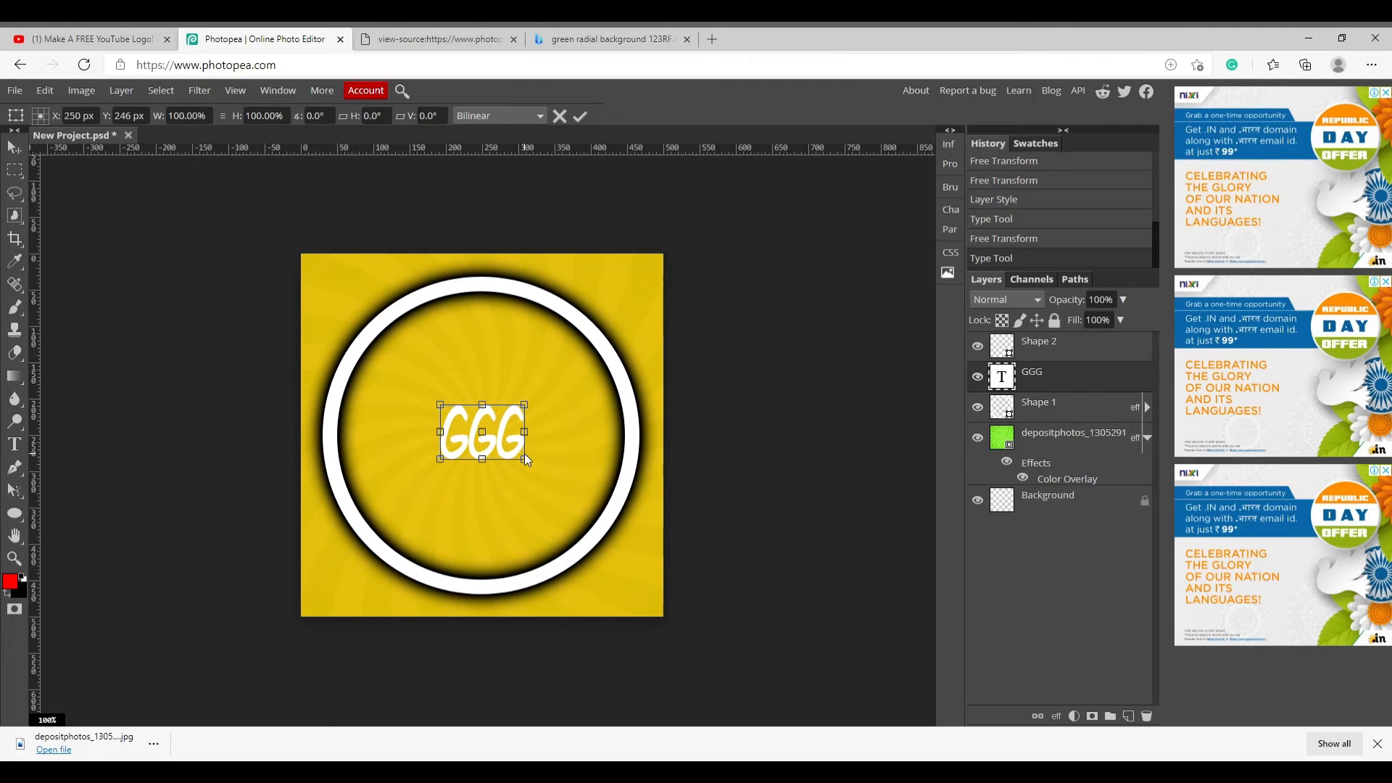
{"action": "left_click_drag", "start_coordinate": [524, 457], "coordinate": [605, 520]}
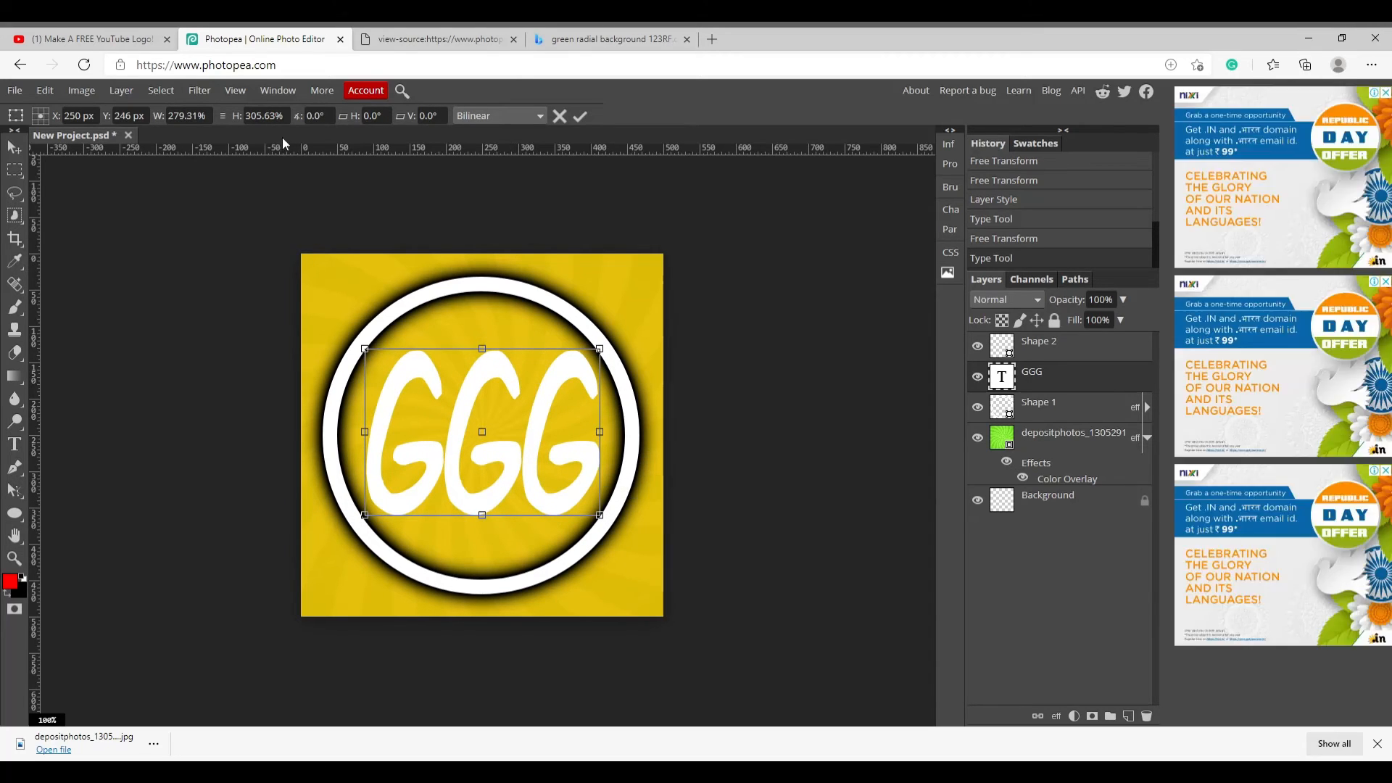
- Check the letter's size in the YouTube tutorial, and in Photopea enlarge GGG from its centre to about 352% wide and 402% high
{"action": "left_click", "coordinate": [87, 39]}
{"action": "left_click", "coordinate": [301, 364]}
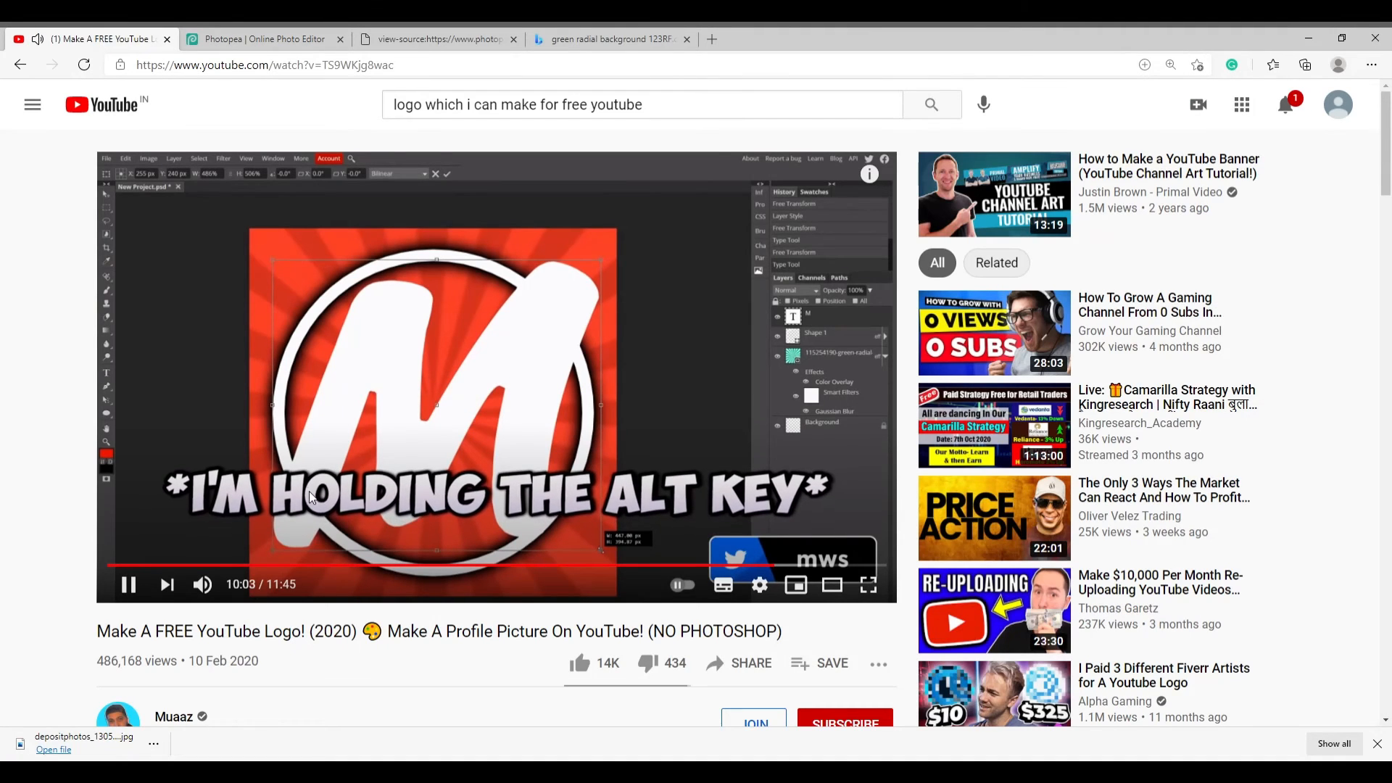
{"action": "left_click", "coordinate": [351, 385]}
{"action": "left_click", "coordinate": [265, 39]}
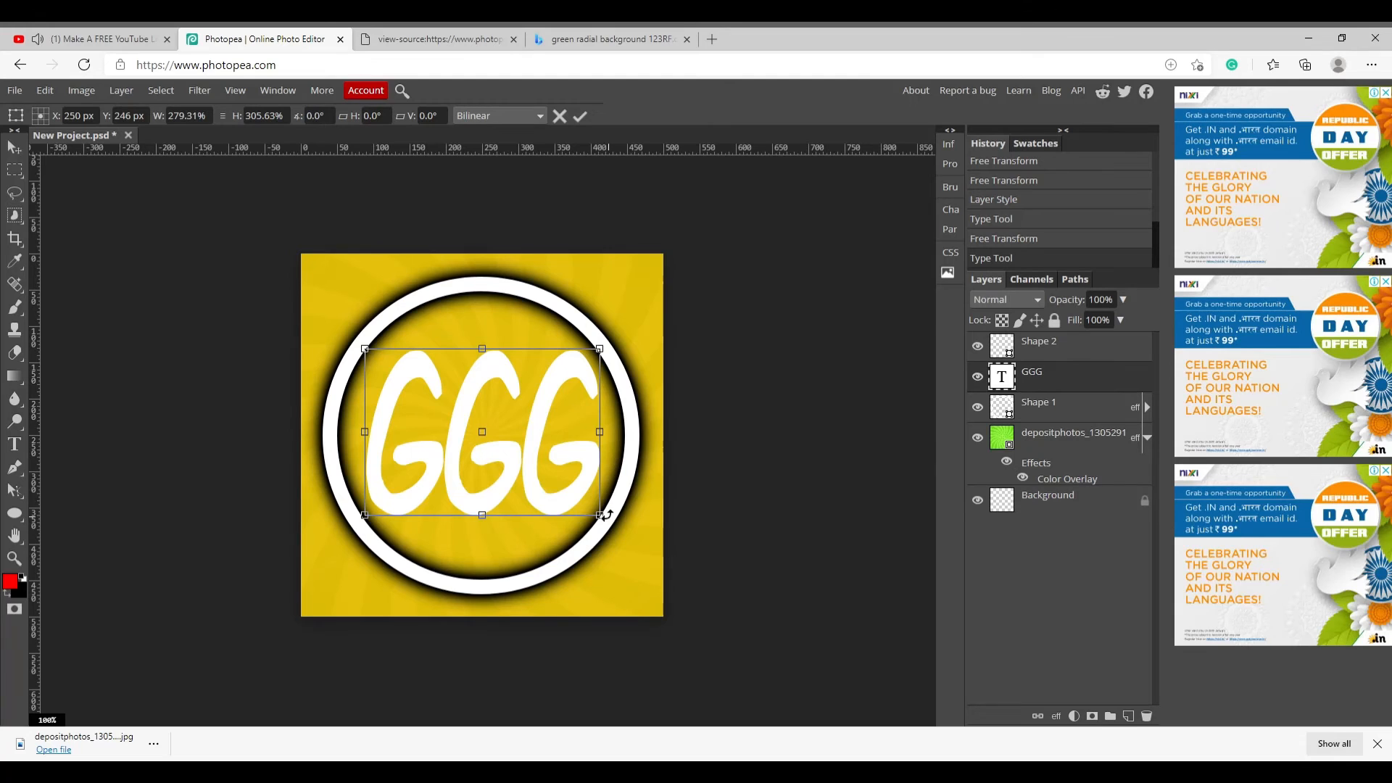
{"action": "left_click_drag", "start_coordinate": [603, 516], "coordinate": [638, 550]}
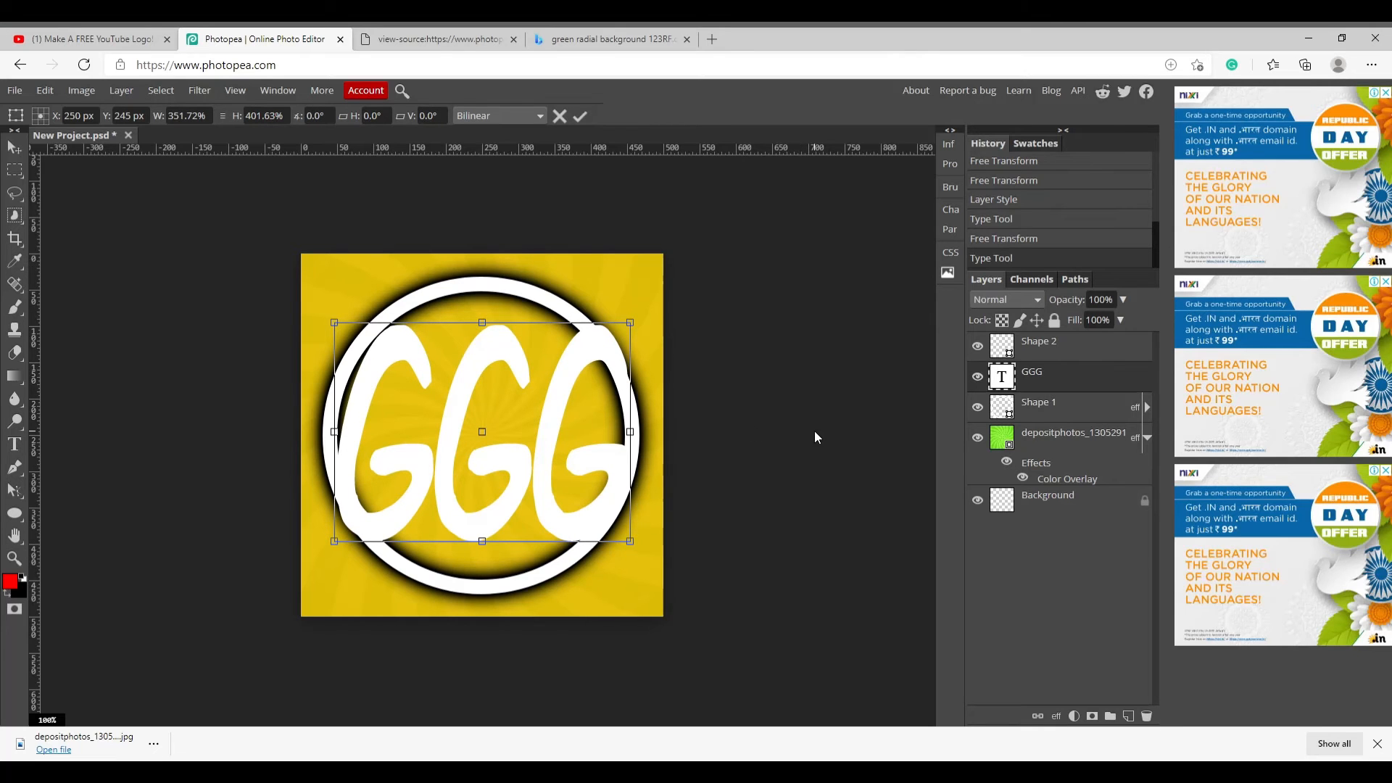
- Watch how the letter is tilted in the YouTube tutorial, and in Photopea rotate the GGG text to about -4.6°
{"action": "left_click", "coordinate": [109, 39]}
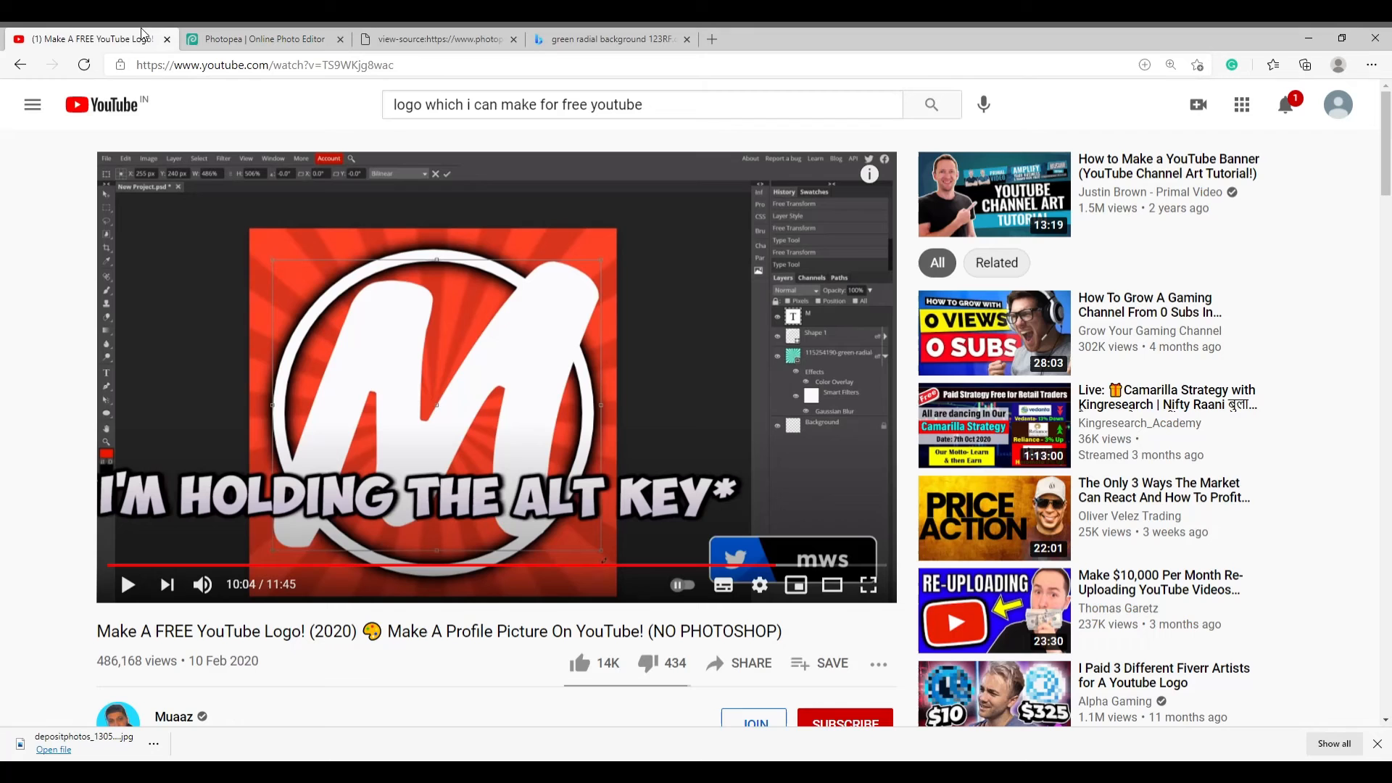
{"action": "left_click", "coordinate": [479, 371]}
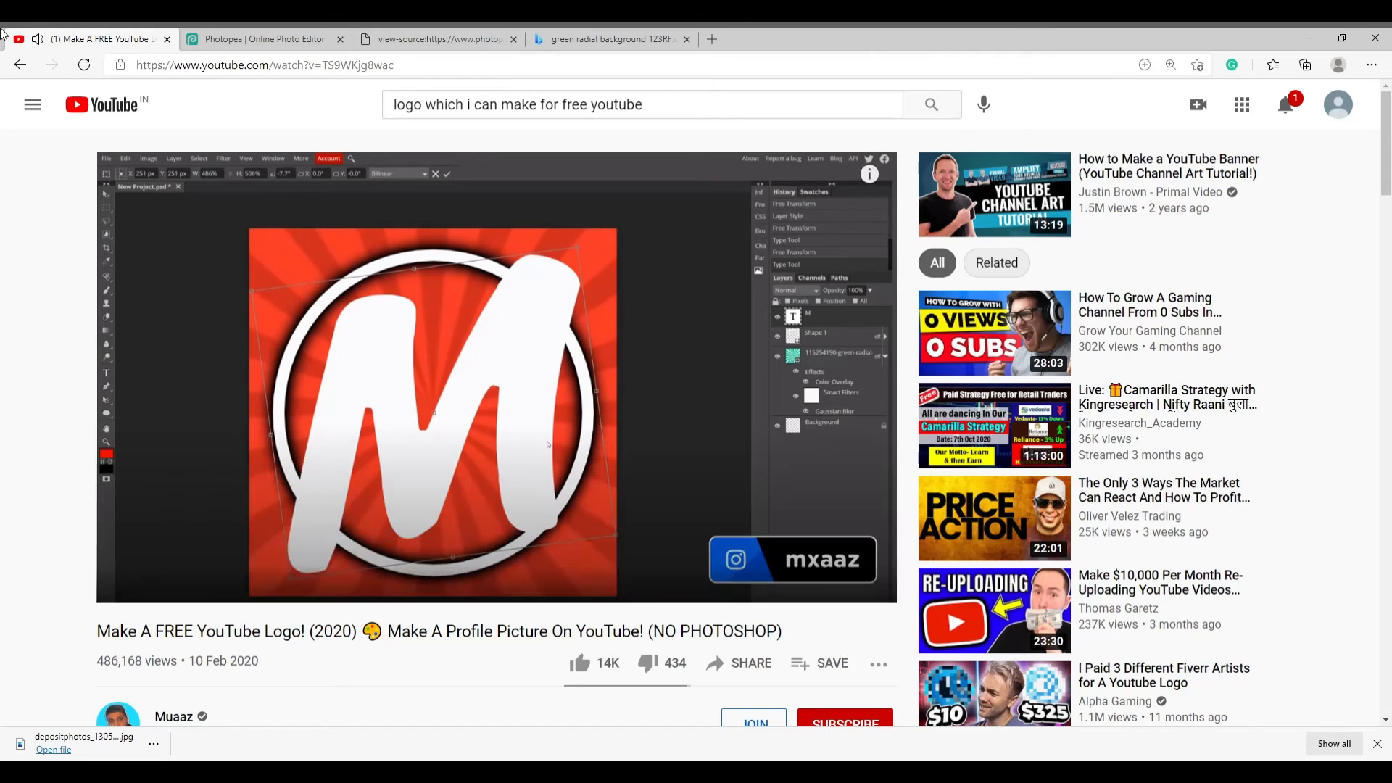
{"action": "left_click", "coordinate": [265, 39]}
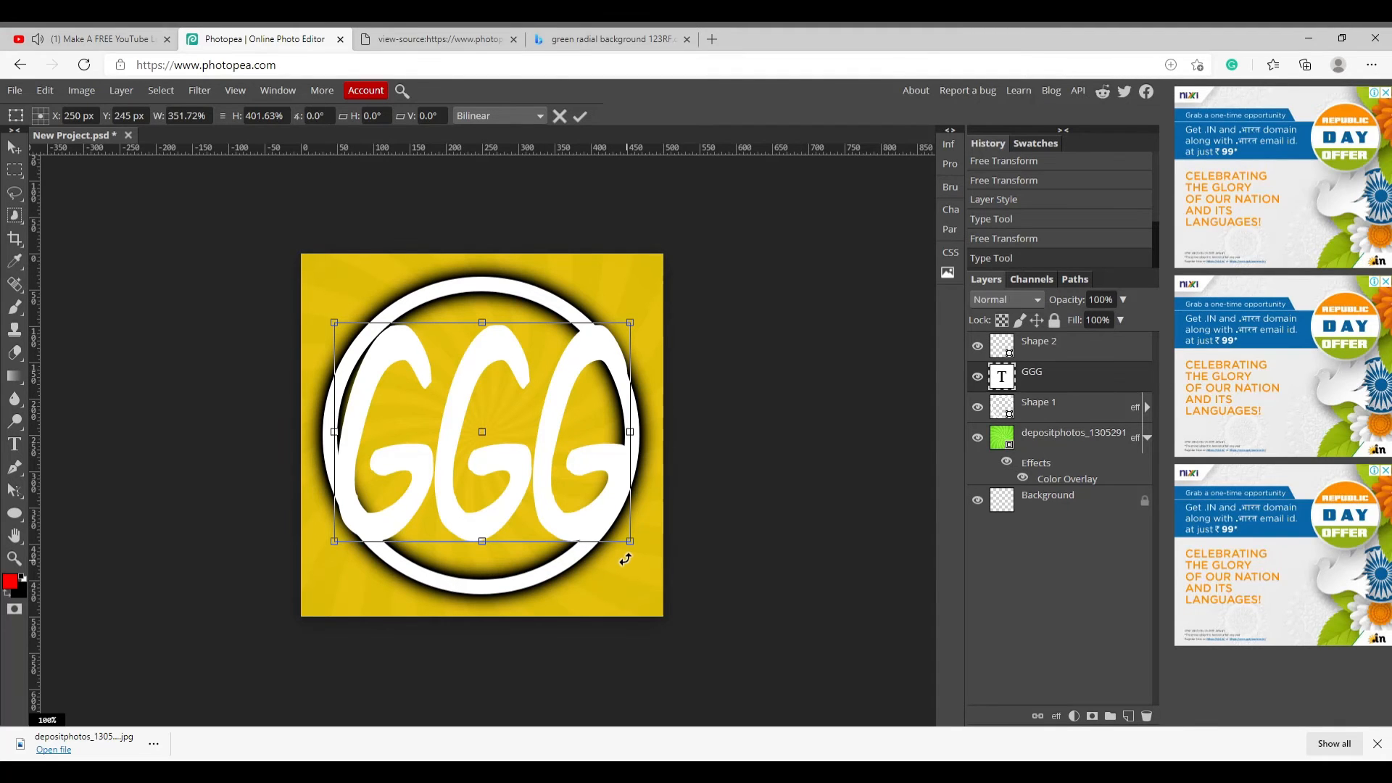
{"action": "left_click_drag", "start_coordinate": [625, 559], "coordinate": [634, 547]}
- Watch the YouTube tutorial's layer style part, and in Photopea add an Outer Glow to the GGG text layer through its blending options
{"action": "left_click", "coordinate": [101, 39]}
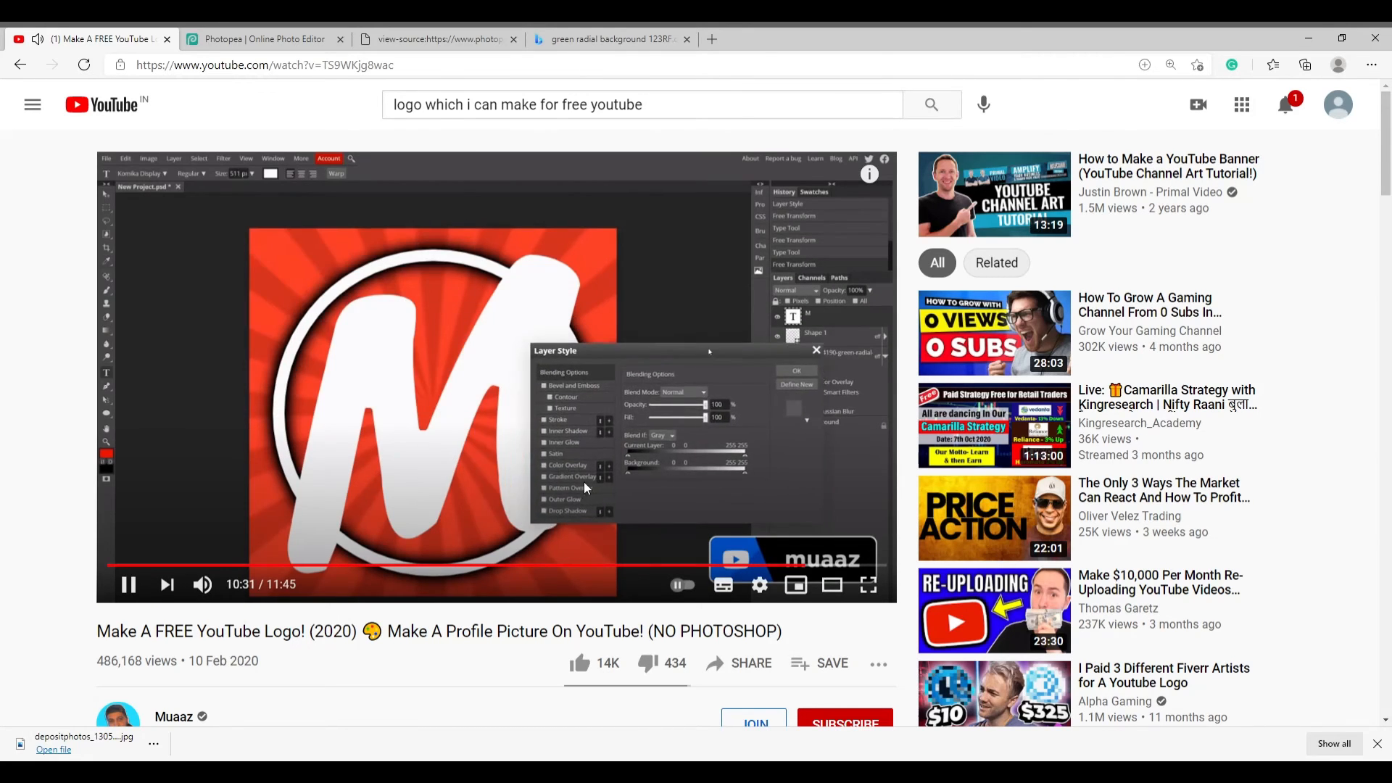
{"action": "left_click", "coordinate": [613, 409]}
{"action": "left_click", "coordinate": [261, 39]}
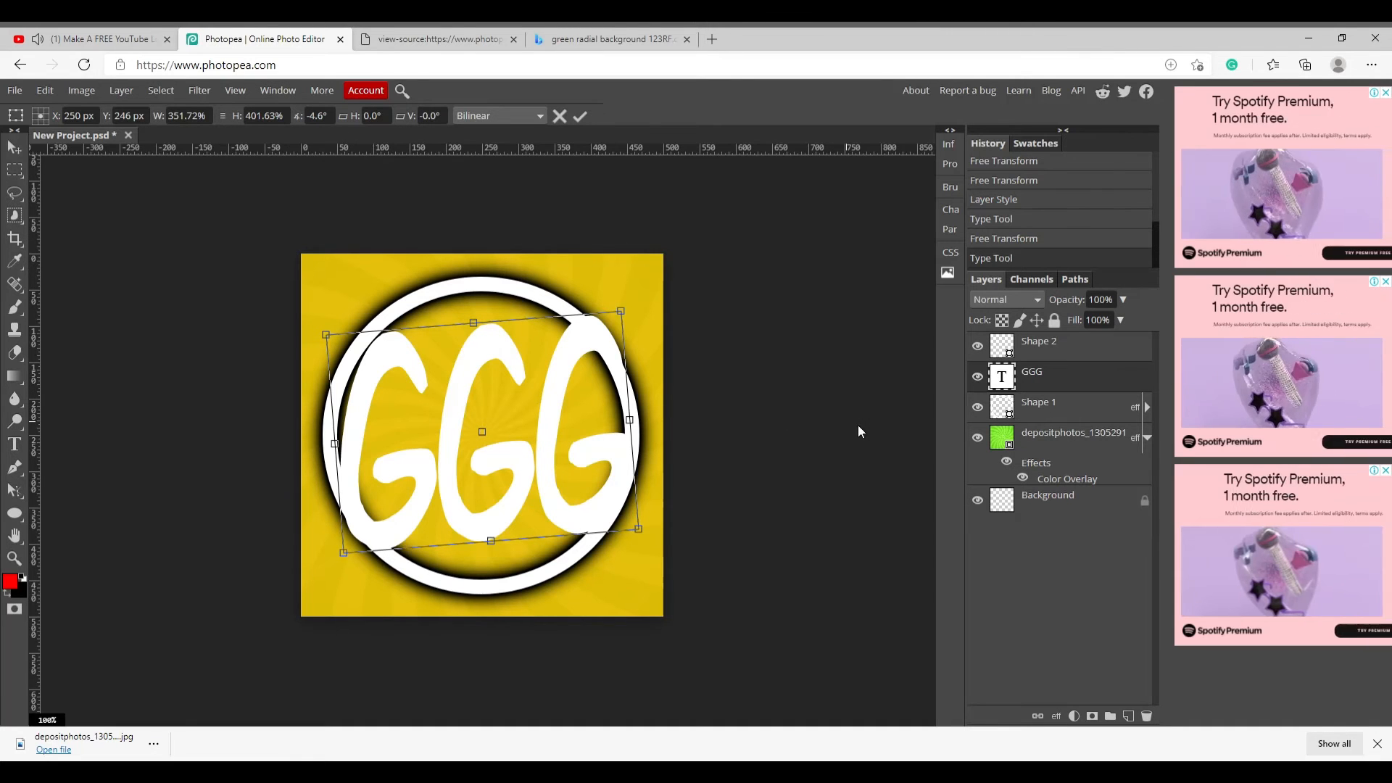
{"action": "right_click", "coordinate": [1028, 373]}
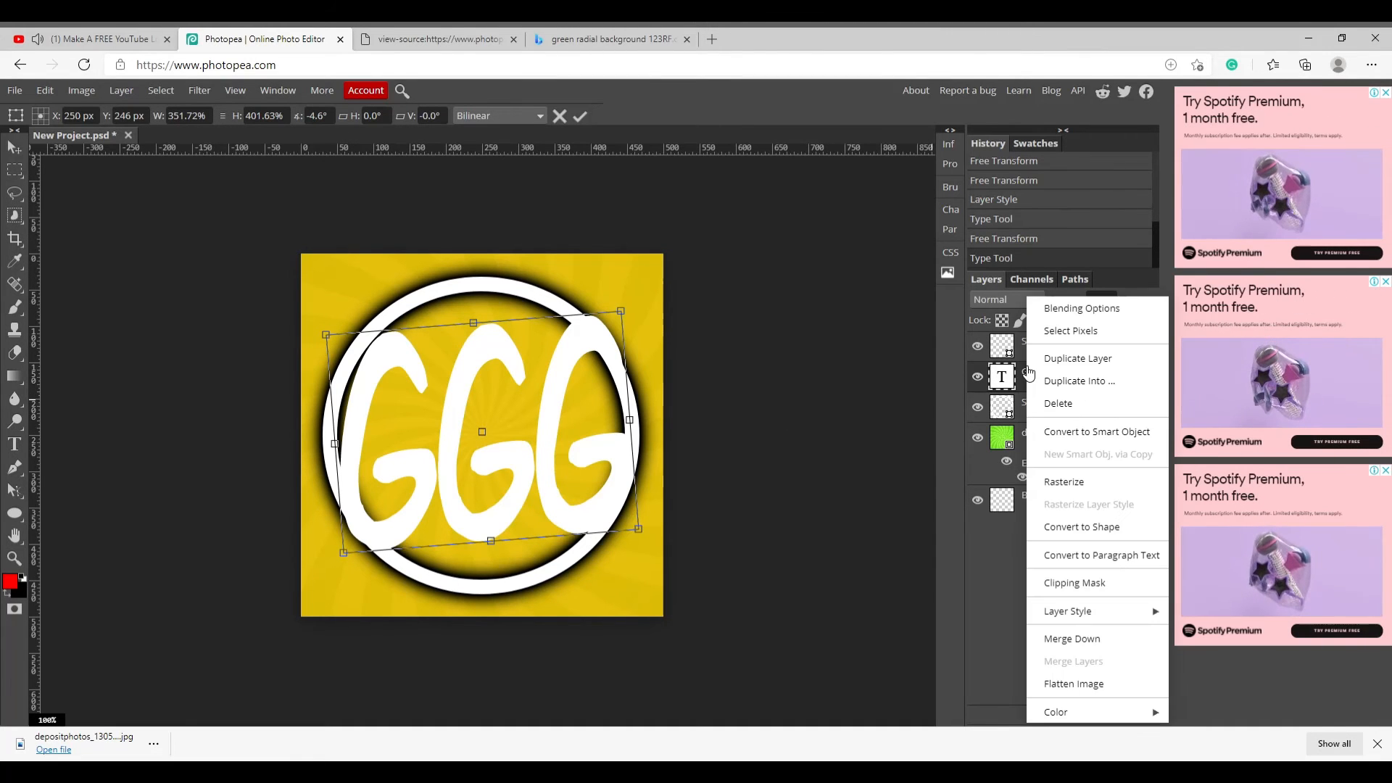
{"action": "left_click", "coordinate": [1084, 311]}
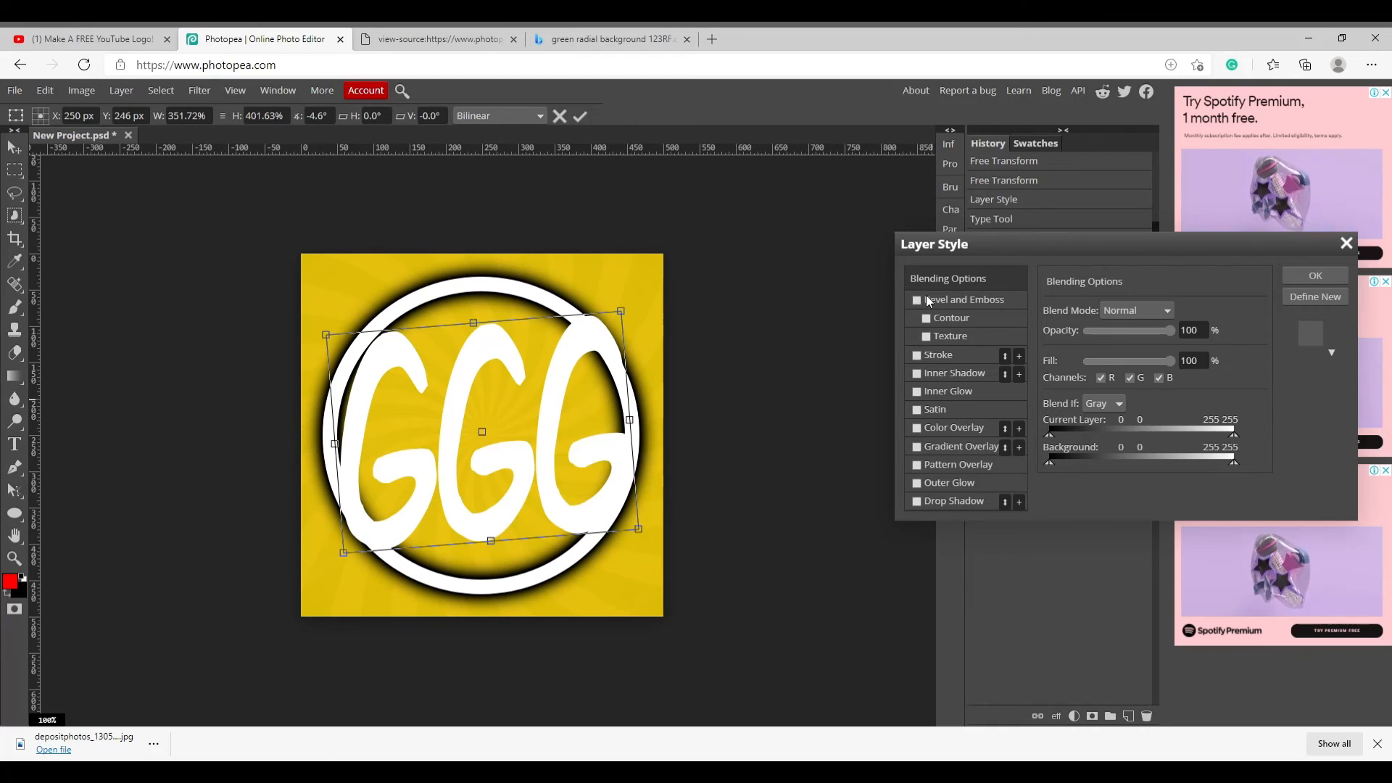
{"action": "left_click", "coordinate": [981, 484]}
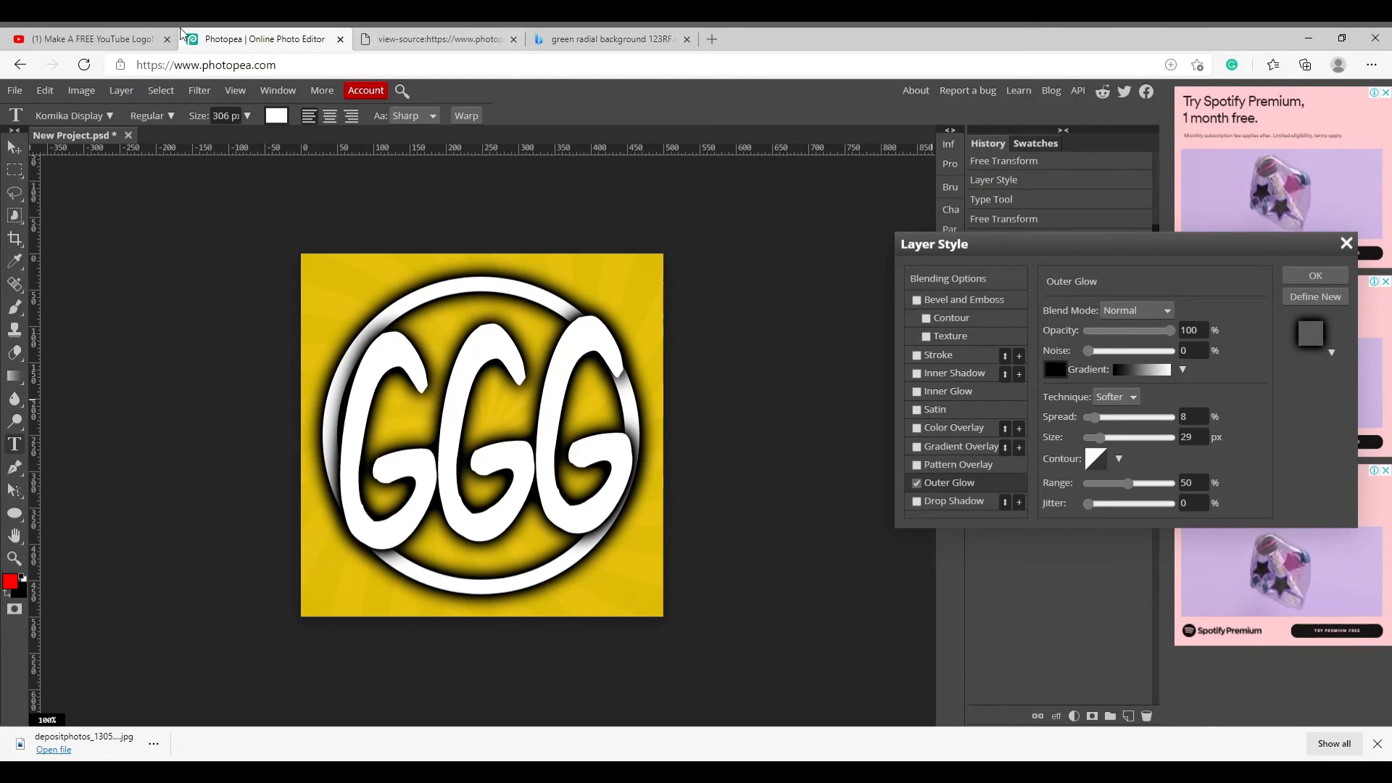
- Switch to the YouTube tutorial, watch how the letter's Outer Glow is adjusted, briefly compare it with the logo in Photopea, and pause the video
{"action": "left_click", "coordinate": [87, 38]}
{"action": "left_click", "coordinate": [411, 293]}
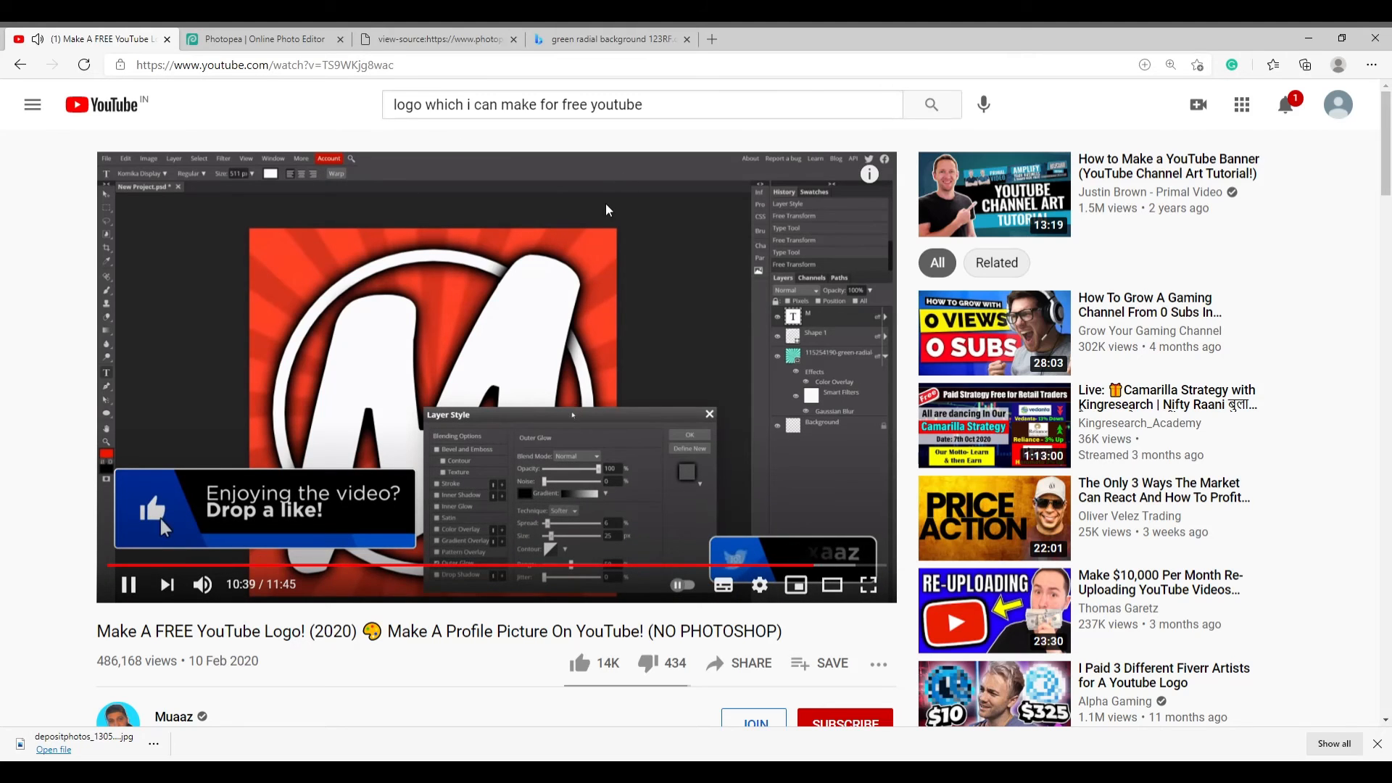
{"action": "left_click", "coordinate": [262, 33]}
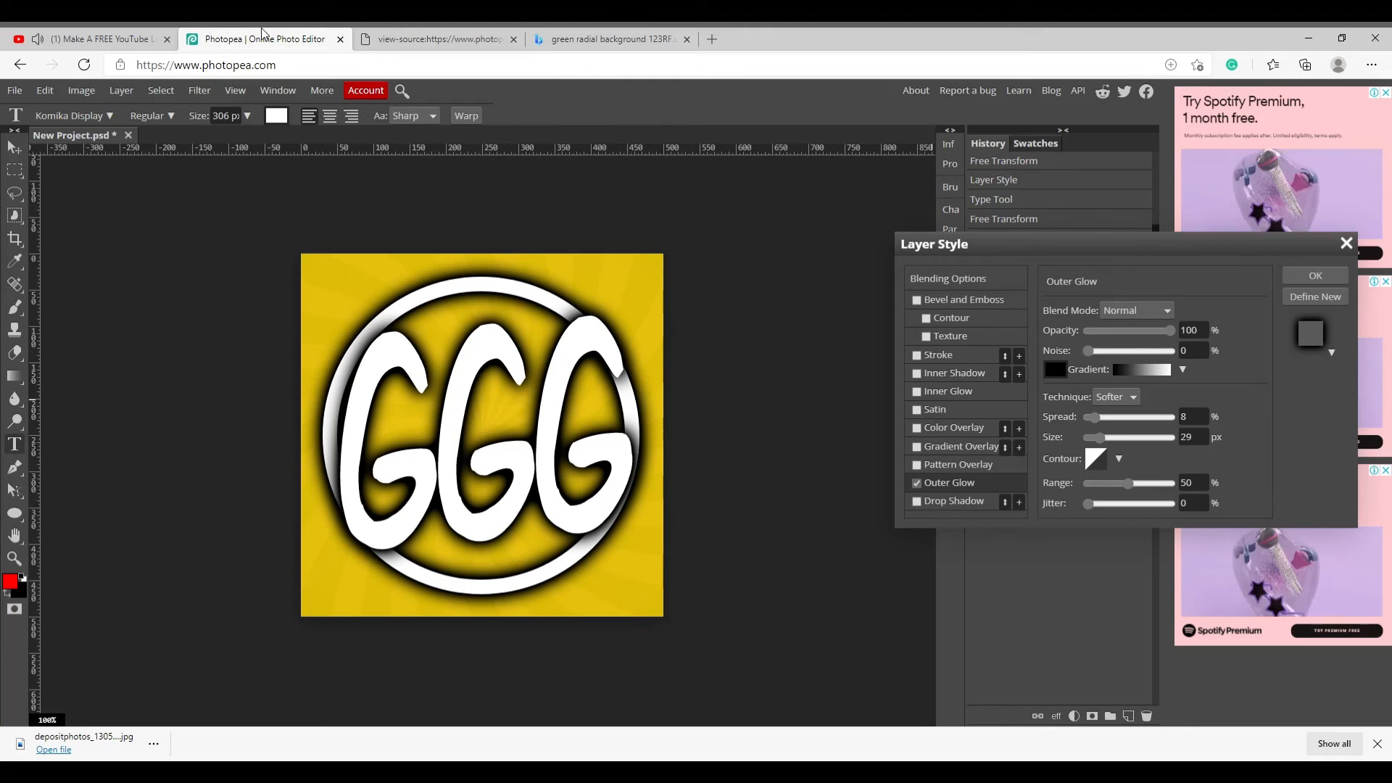
{"action": "left_click", "coordinate": [134, 28]}
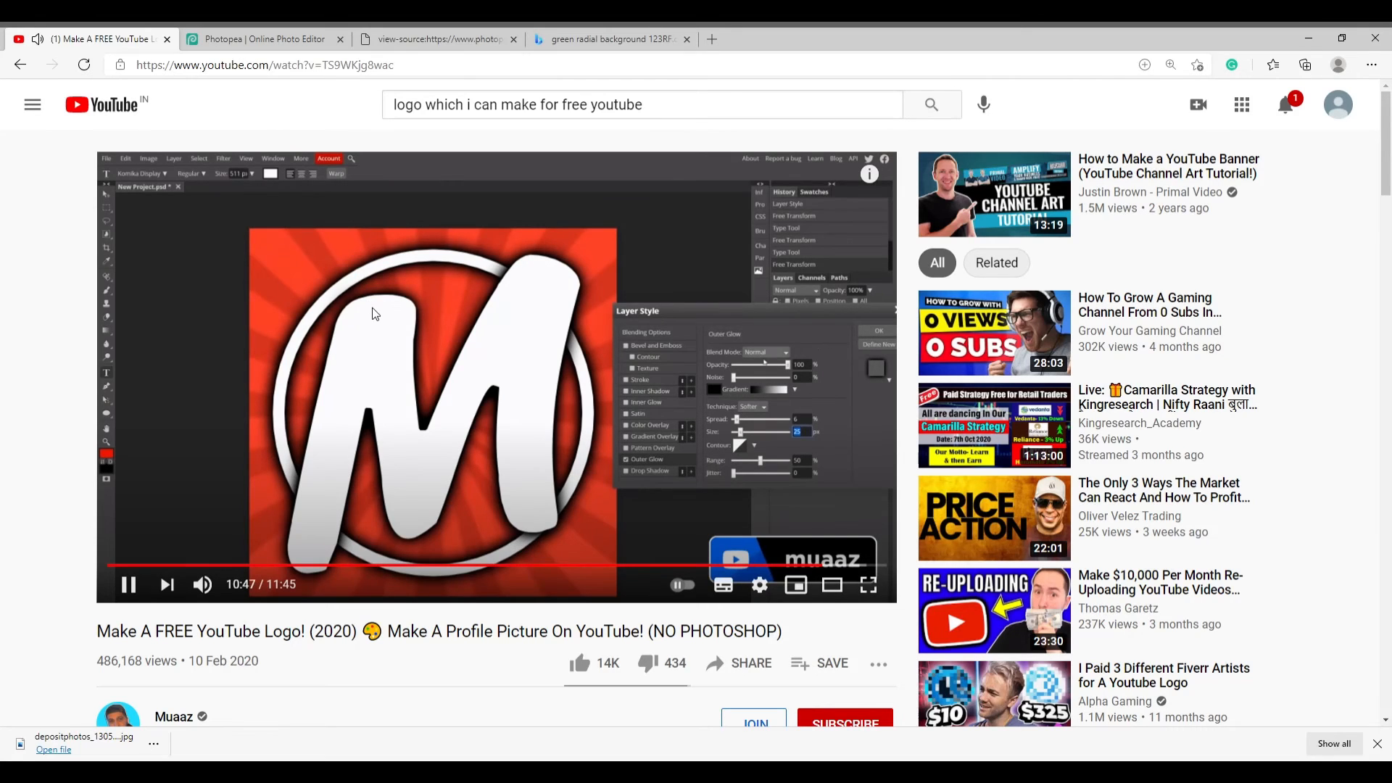
{"action": "left_click", "coordinate": [471, 277]}
- Switch to Photopea and set the GGG text's Outer Glow to 42% spread and 20 px size
{"action": "left_click", "coordinate": [319, 34]}
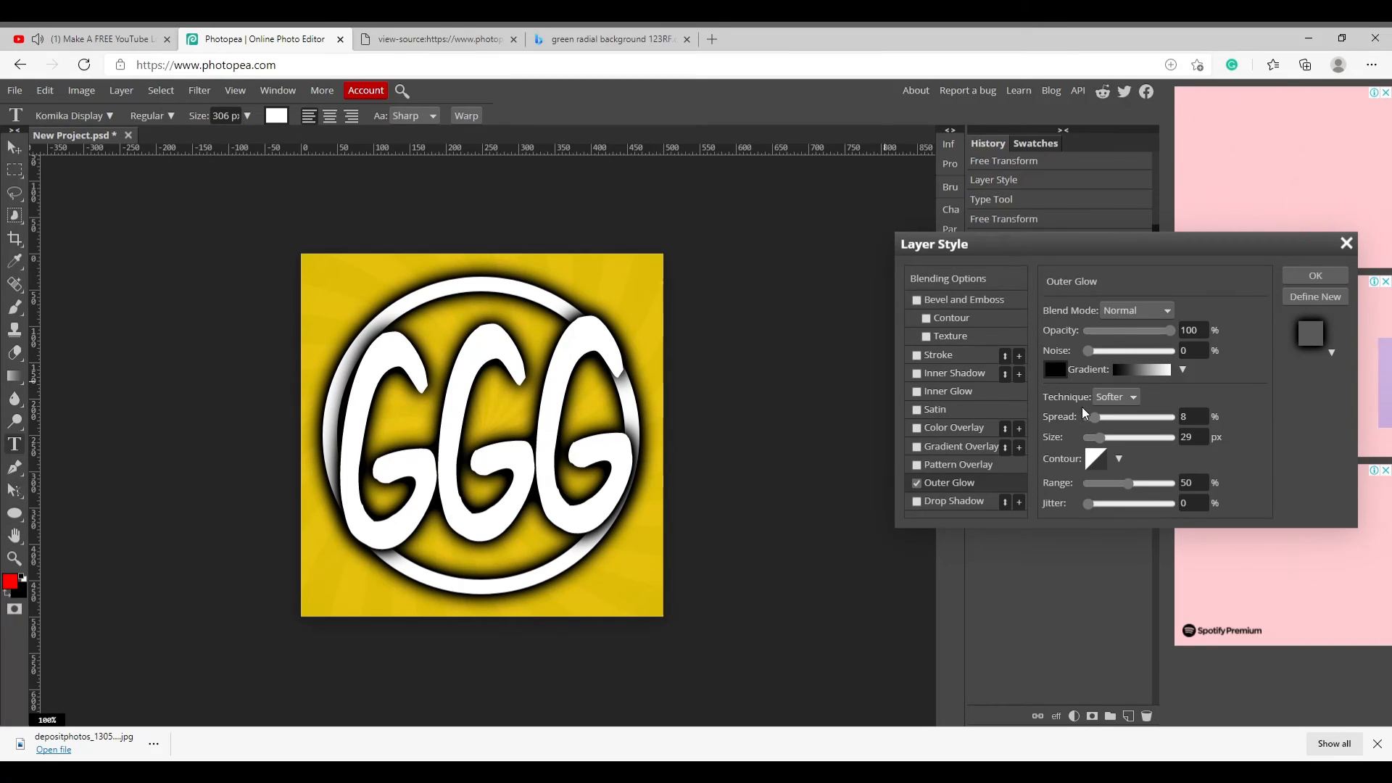
{"action": "left_click_drag", "start_coordinate": [1093, 418], "coordinate": [1360, 427]}
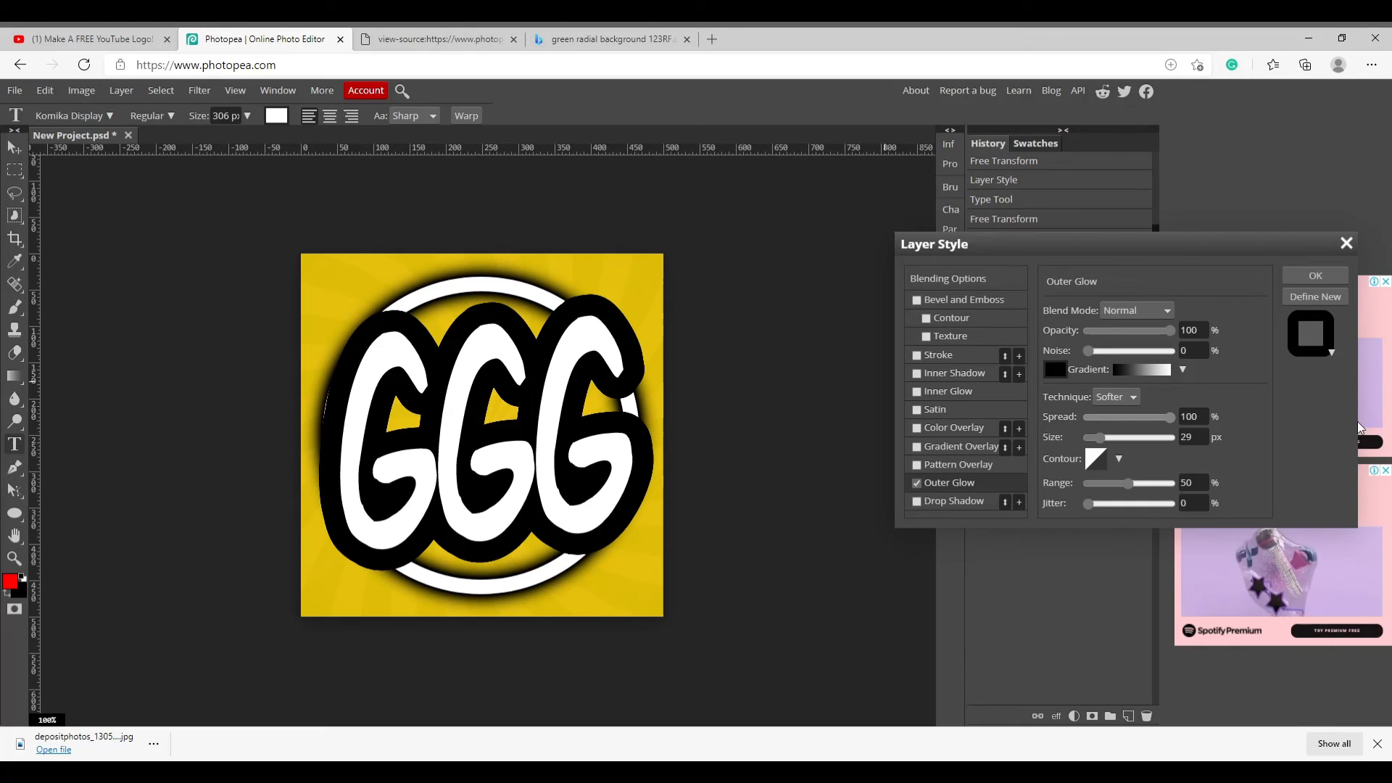
{"action": "left_click_drag", "start_coordinate": [1155, 424], "coordinate": [1268, 446]}
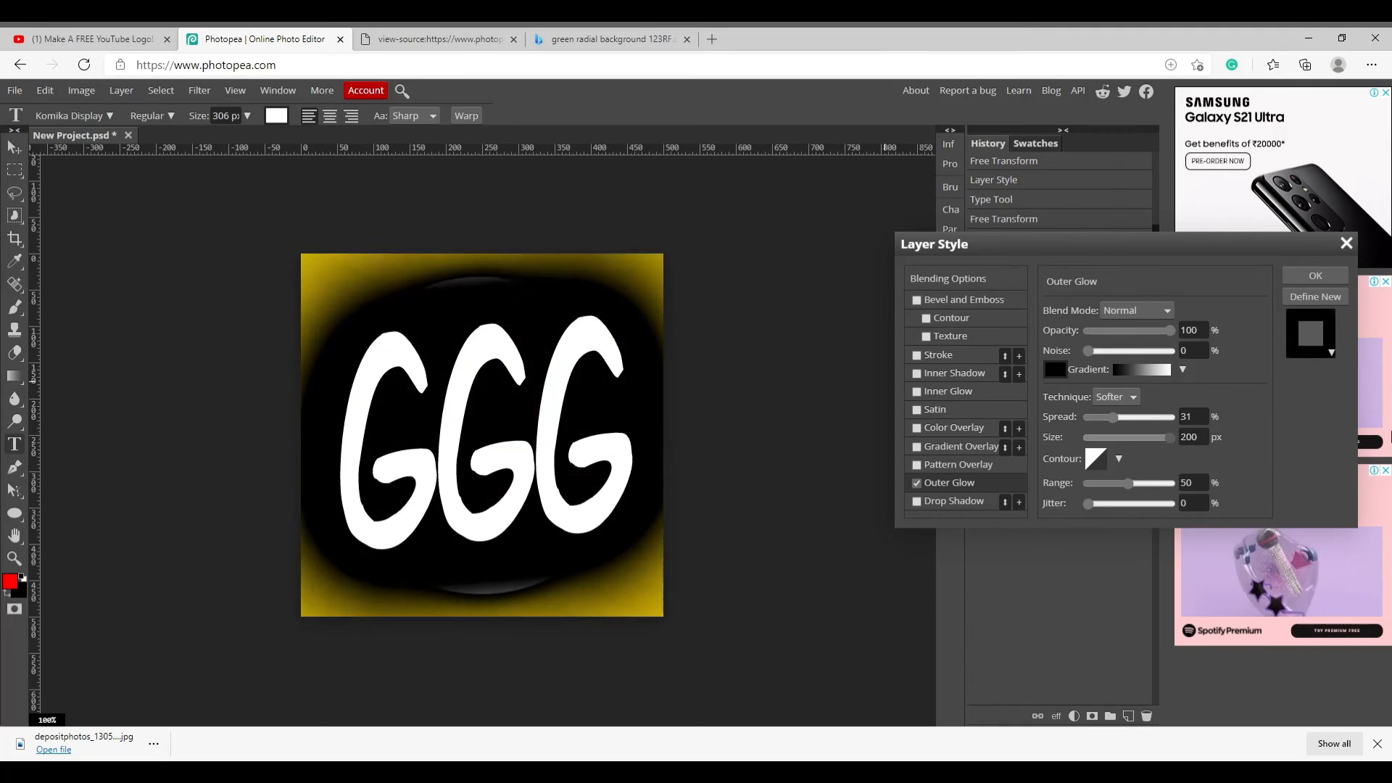
{"action": "left_click_drag", "start_coordinate": [1, 355], "coordinate": [649, 344]}
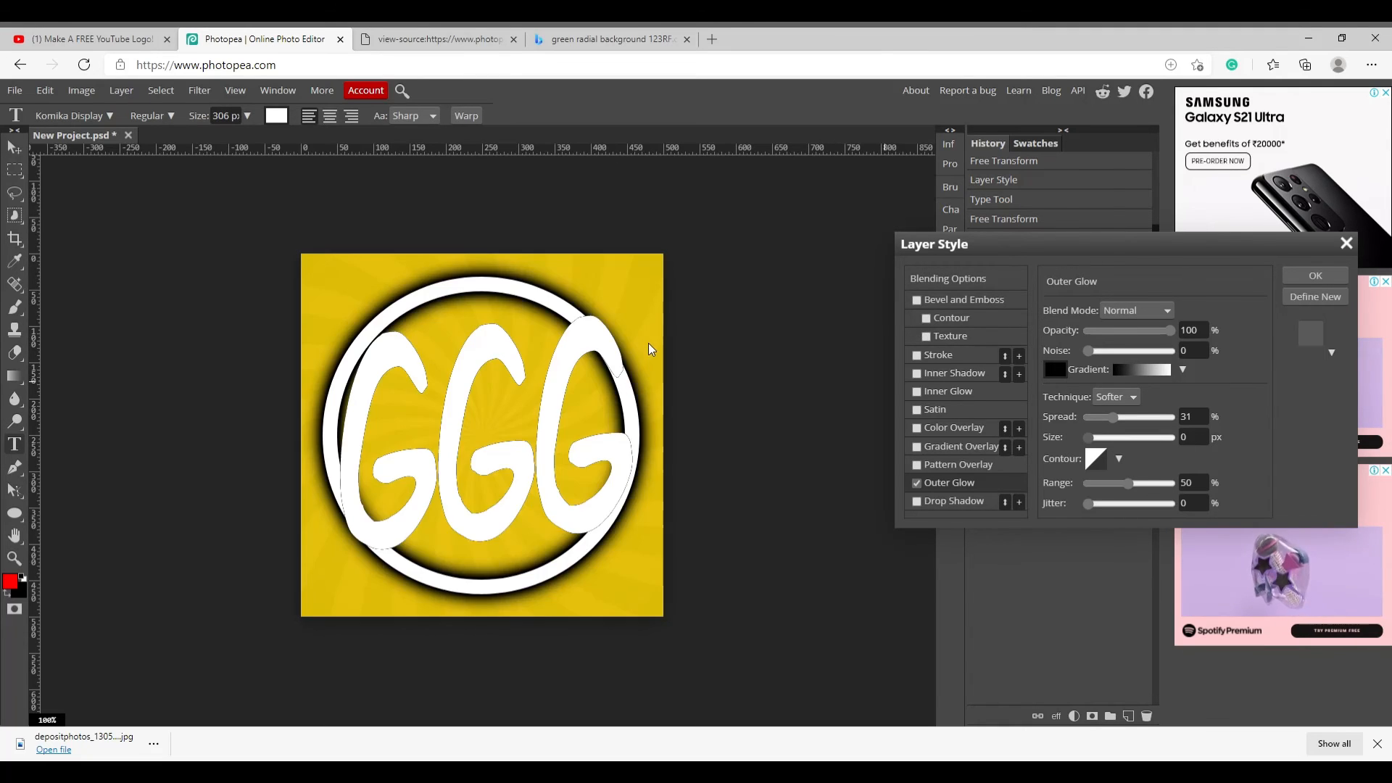
{"action": "left_click_drag", "start_coordinate": [1111, 453], "coordinate": [1097, 443]}
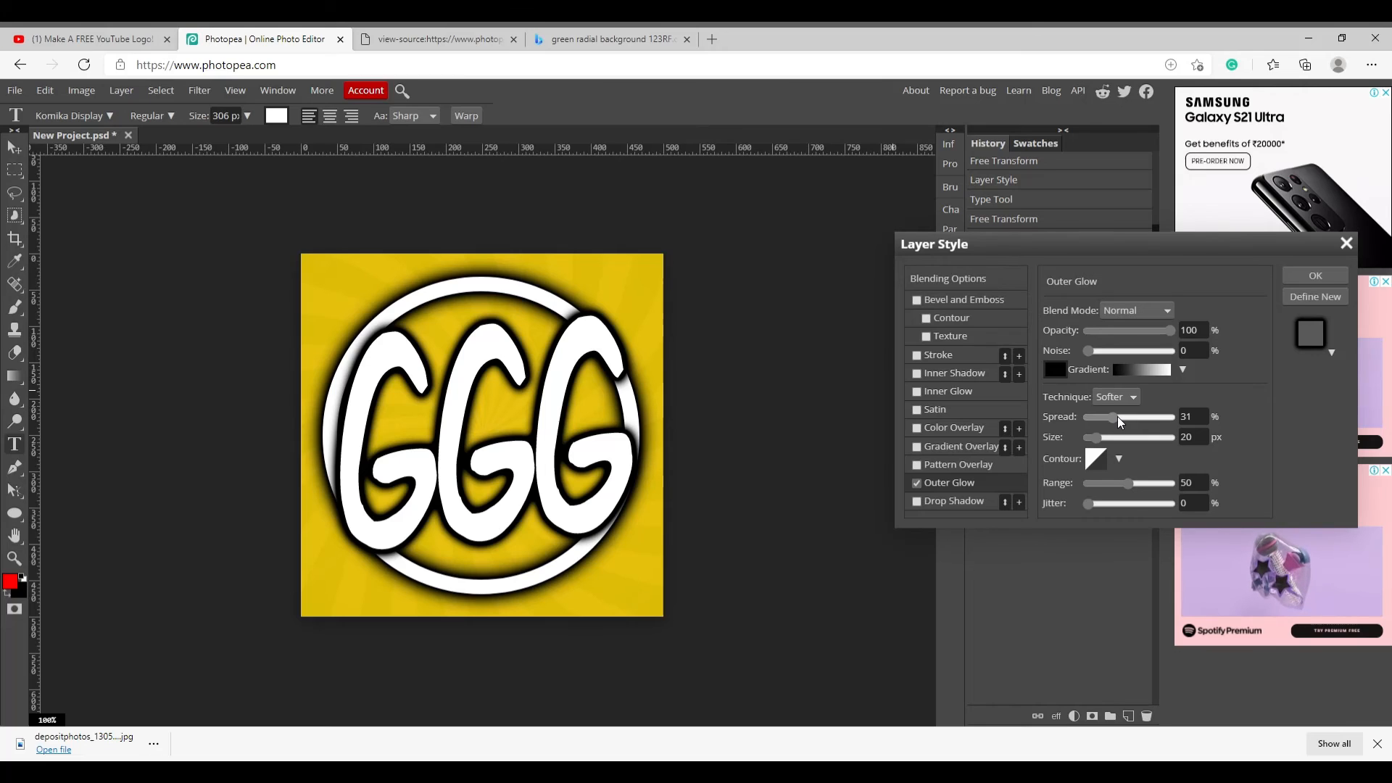
{"action": "left_click_drag", "start_coordinate": [1117, 416], "coordinate": [1126, 426]}
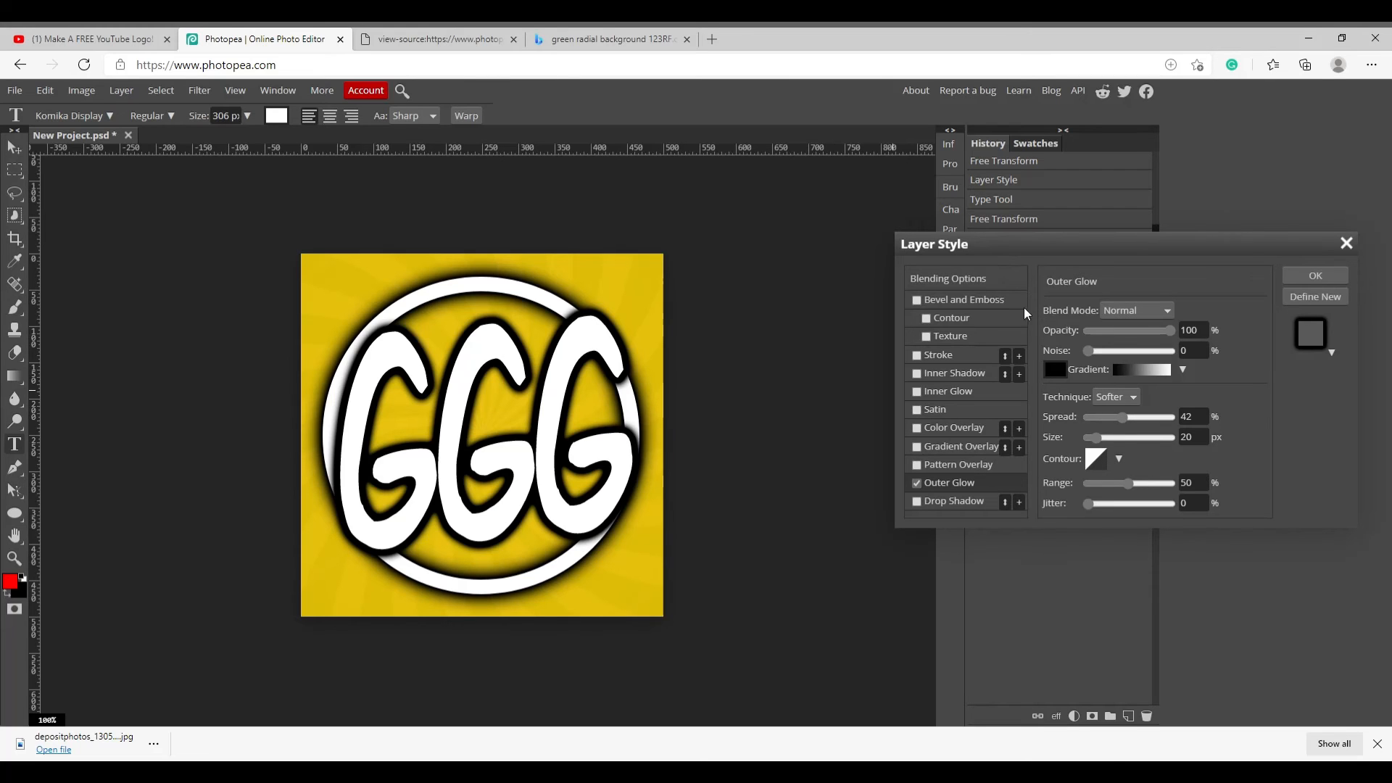
- Try white, then change the GGG text's Outer Glow colour to a very dark brown, about hex 1f1500
{"action": "left_click", "coordinate": [1061, 371]}
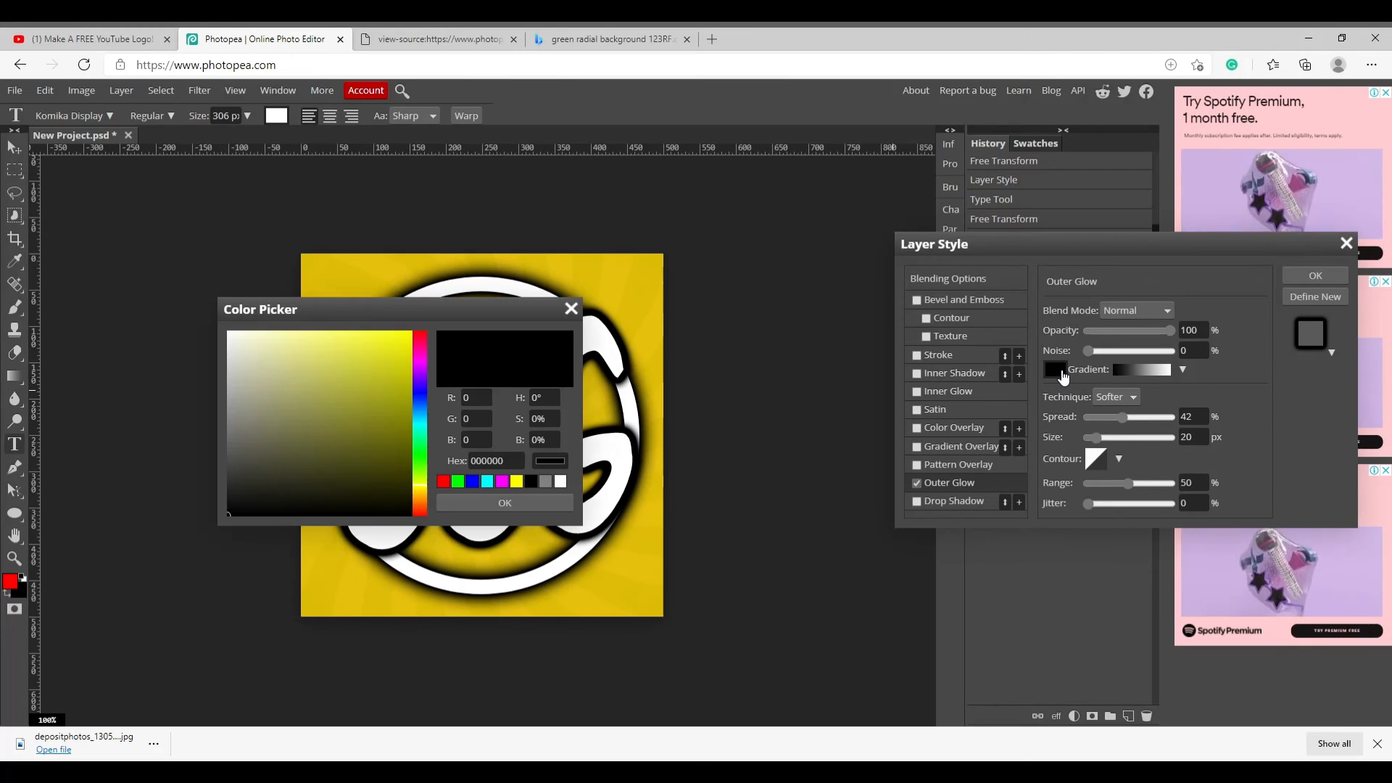
{"action": "left_click_drag", "start_coordinate": [339, 376], "coordinate": [62, 32]}
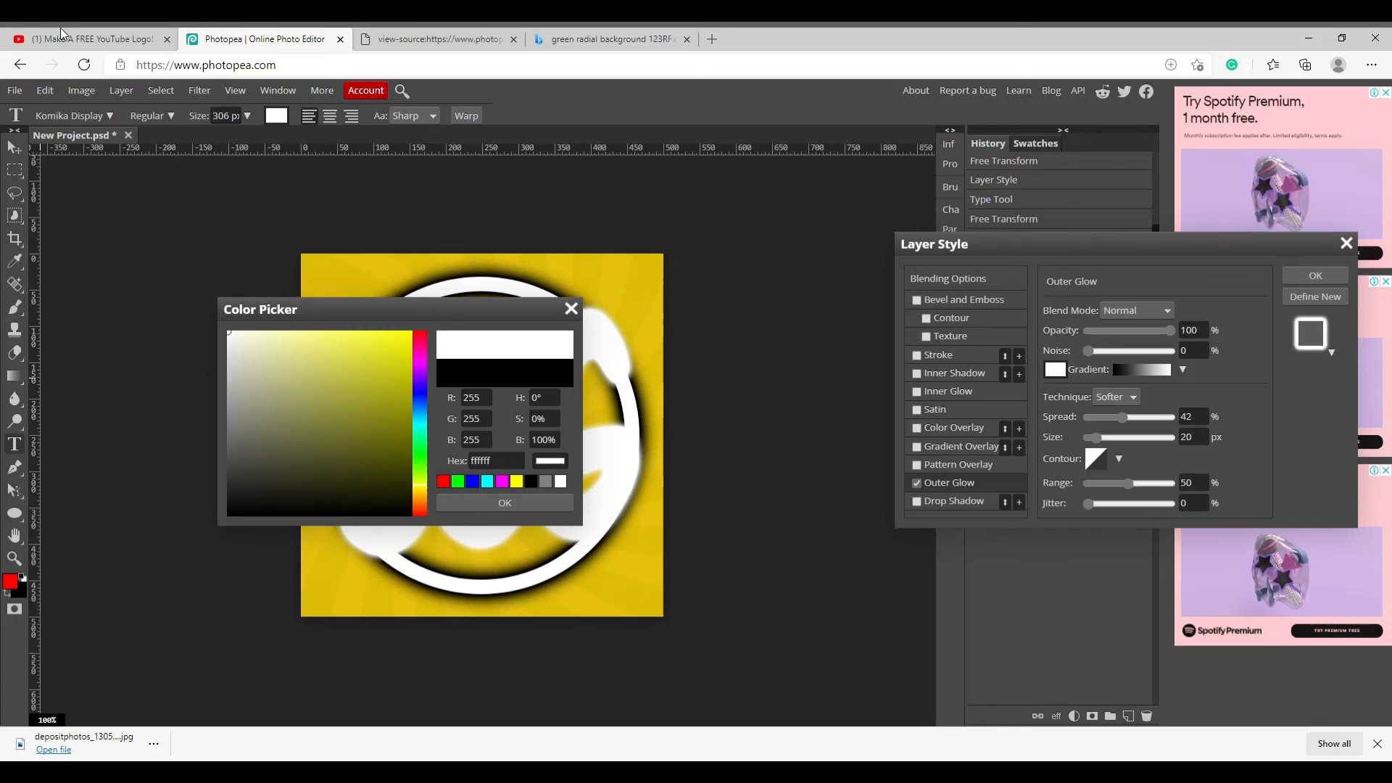
{"action": "left_click_drag", "start_coordinate": [133, 85], "coordinate": [51, 650]}
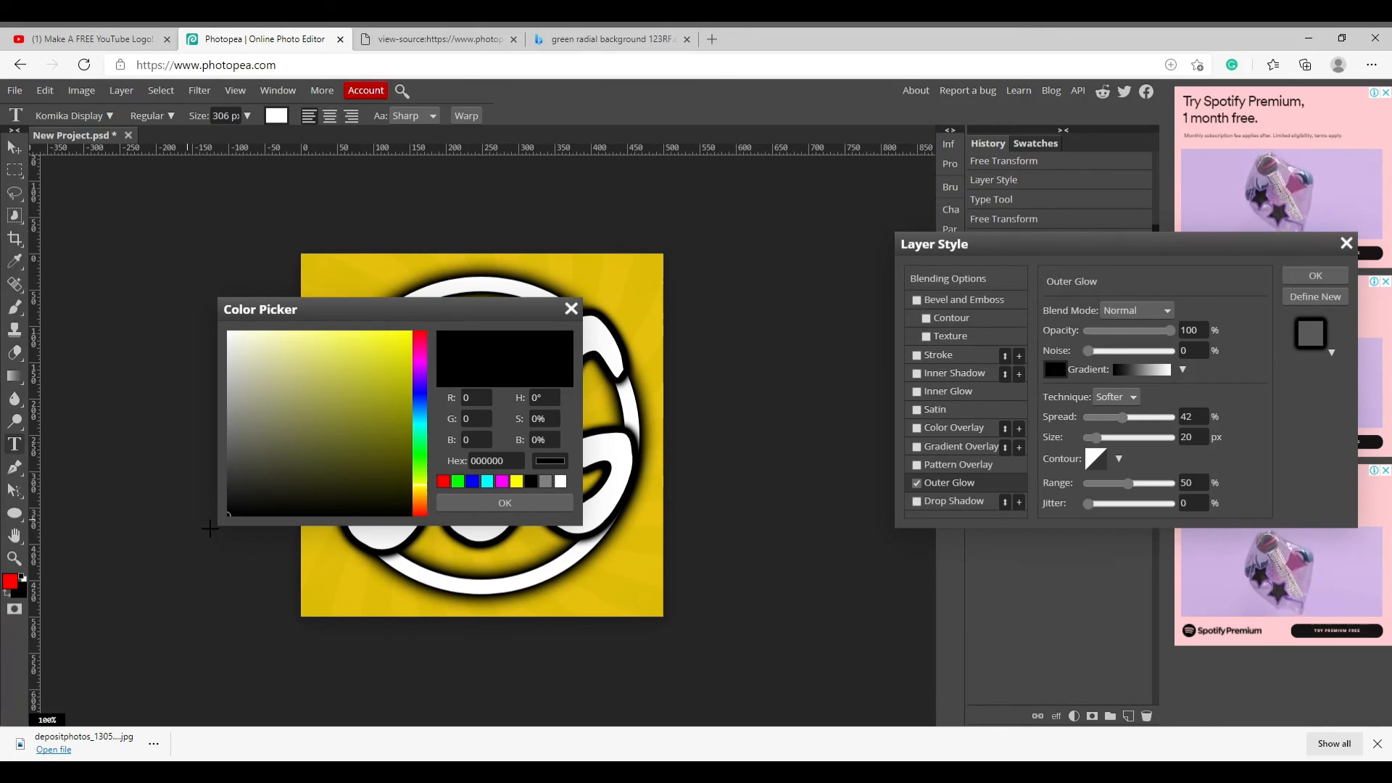
{"action": "left_click", "coordinate": [420, 498]}
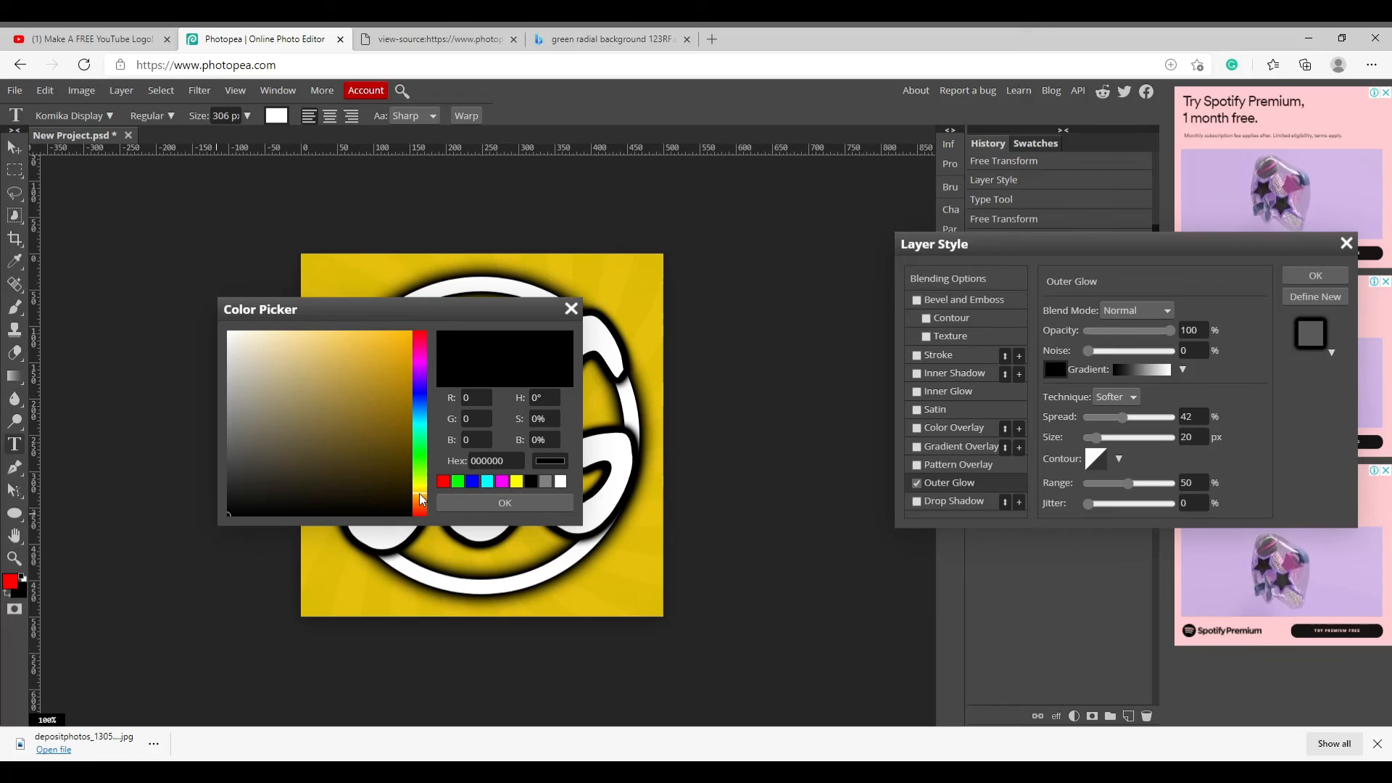
{"action": "left_click_drag", "start_coordinate": [282, 506], "coordinate": [432, 496]}
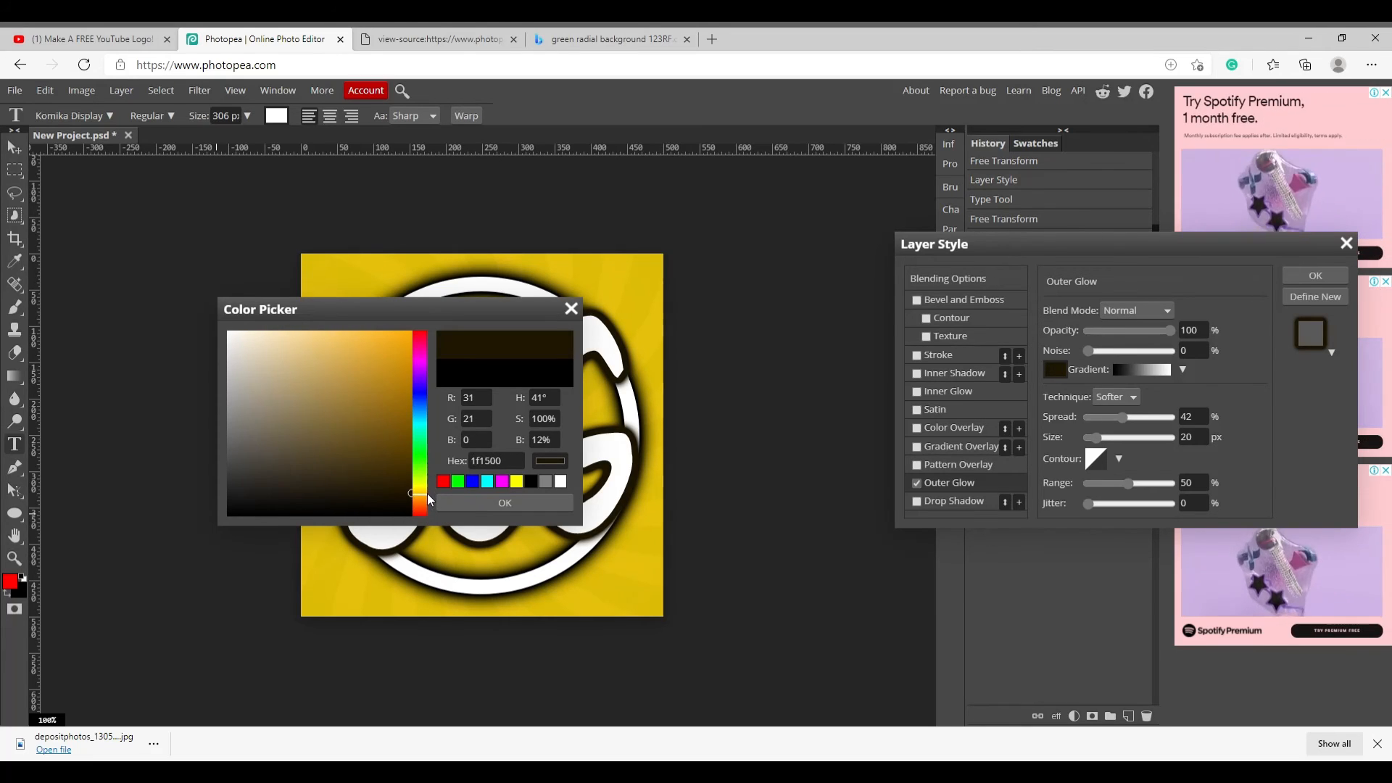
{"action": "left_click", "coordinate": [483, 505]}
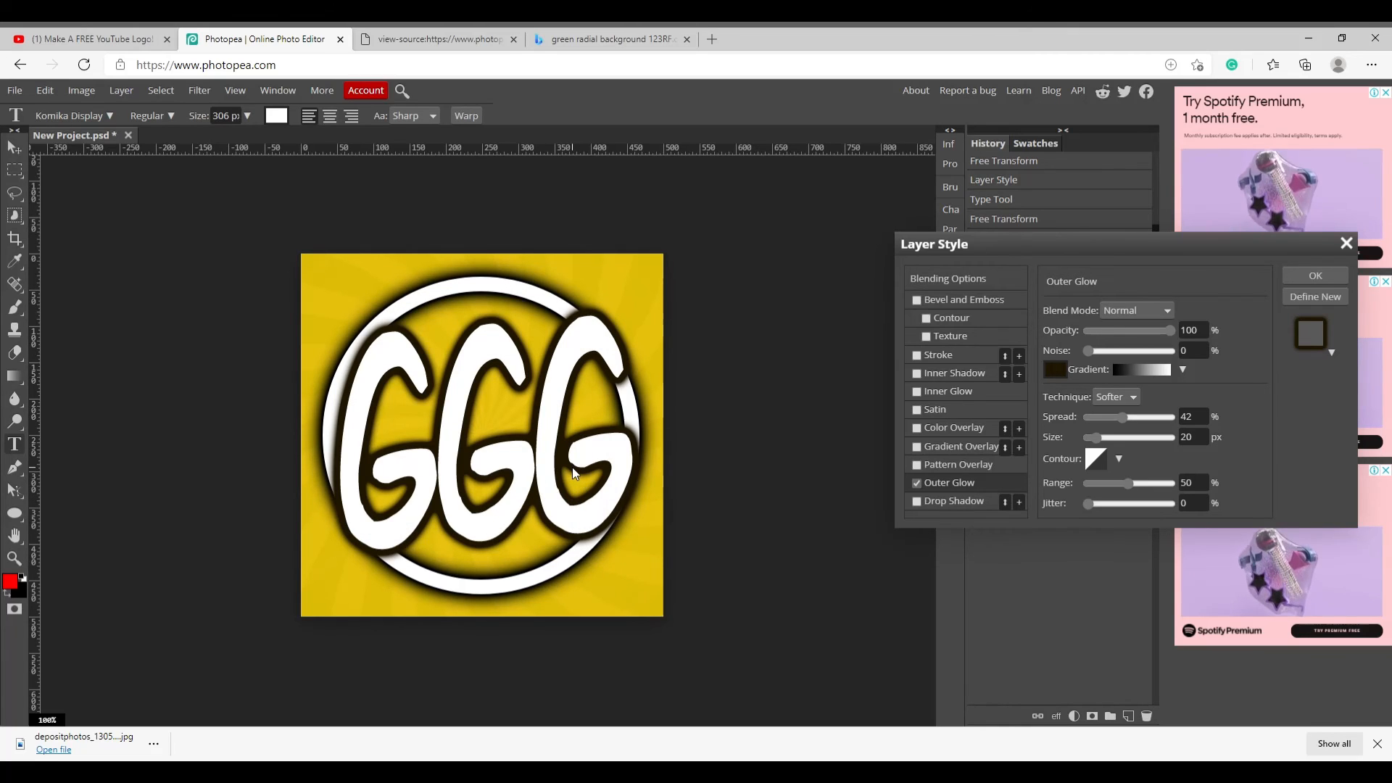
- Watch how the glow is finished in the YouTube tutorial, and in Photopea apply the GGG text's Outer Glow
{"action": "left_click", "coordinate": [133, 32]}
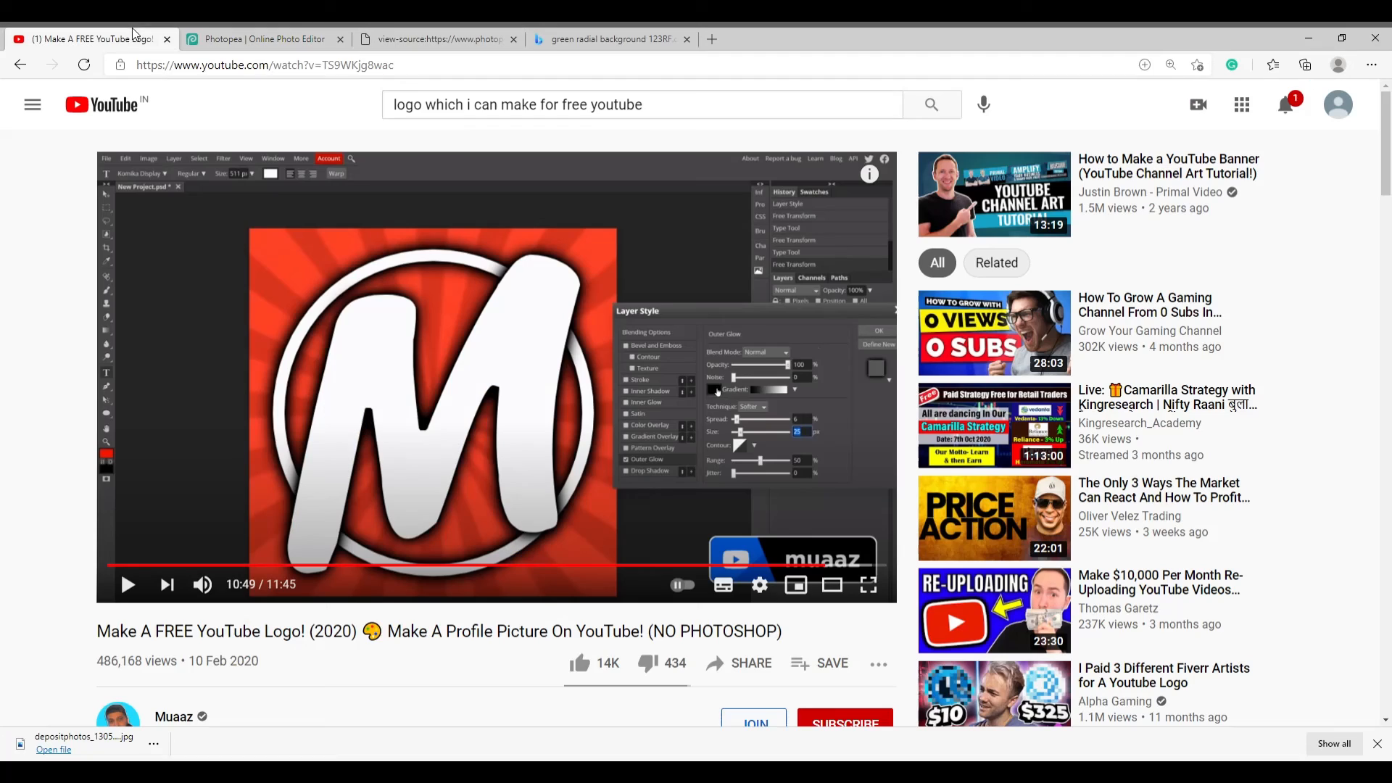
{"action": "left_click", "coordinate": [335, 394]}
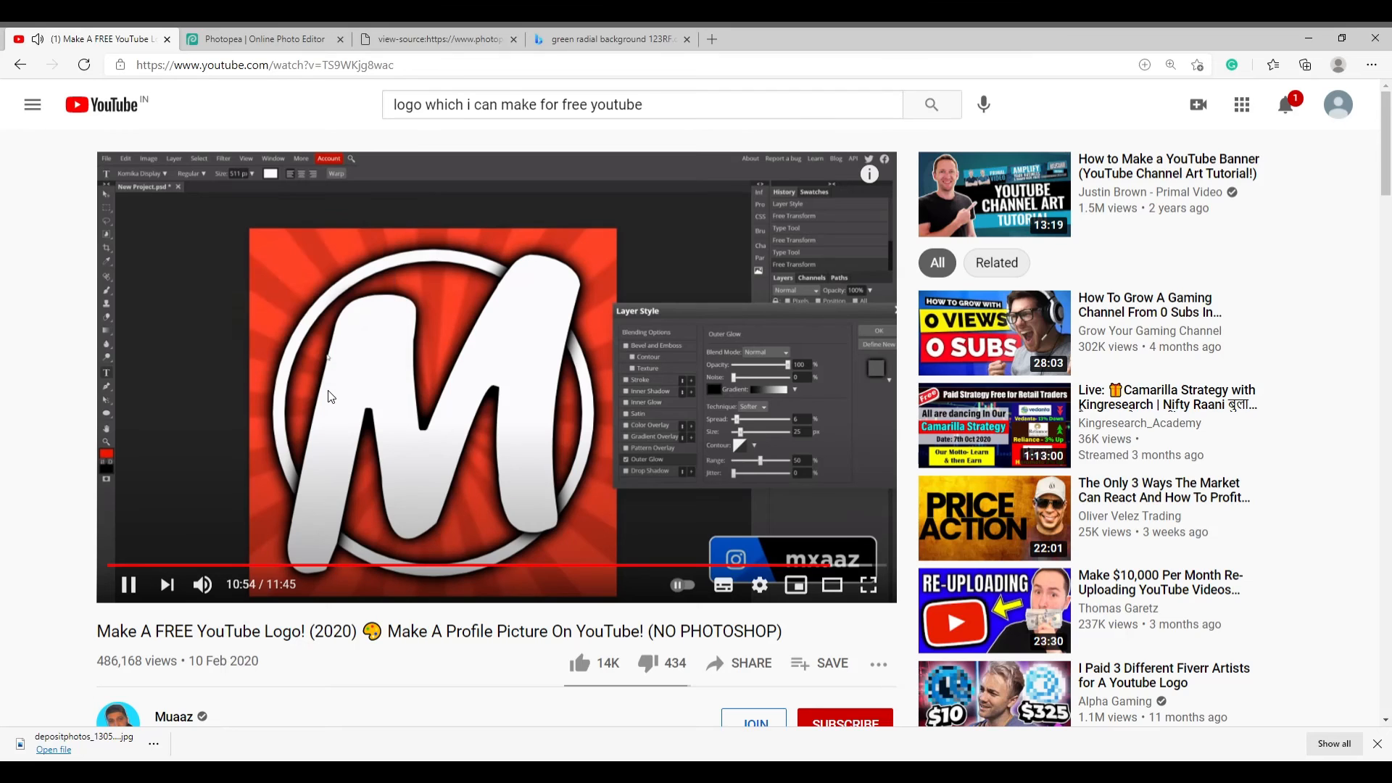
{"action": "left_click", "coordinate": [388, 401]}
{"action": "key", "text": "ctrl+Tab"}
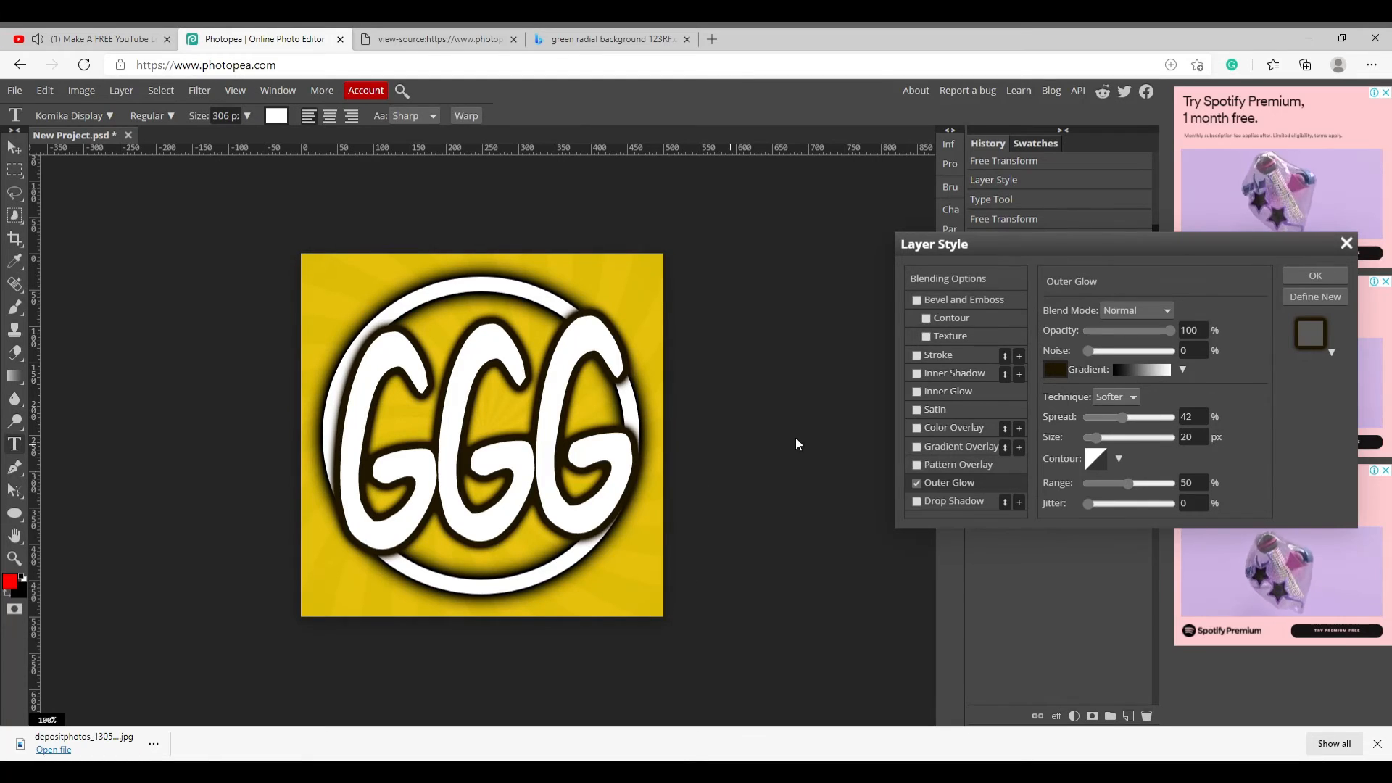
{"action": "left_click", "coordinate": [1314, 276]}
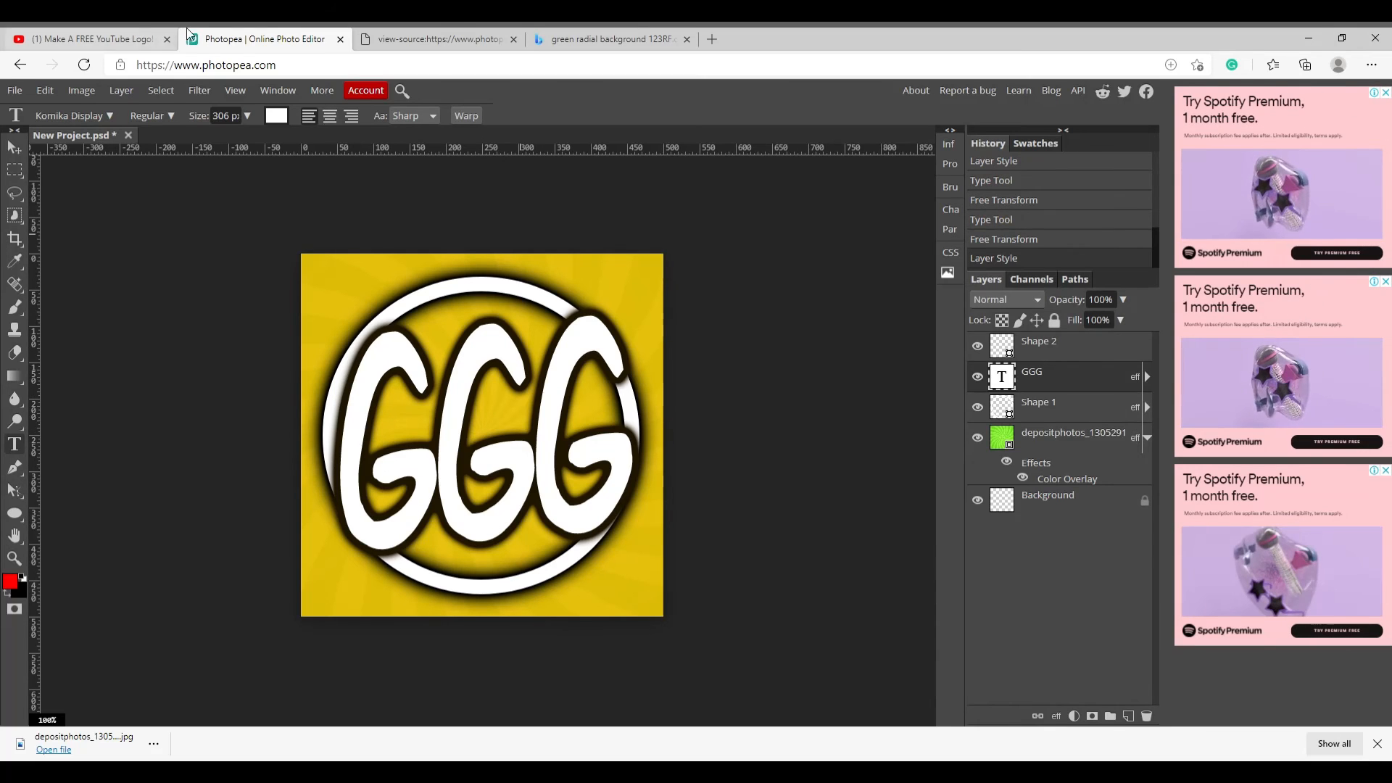
- Check the finished letter in the YouTube tutorial, and in Photopea delete the depositphotos sunburst layer
{"action": "left_click", "coordinate": [128, 36]}
{"action": "left_click", "coordinate": [375, 289]}
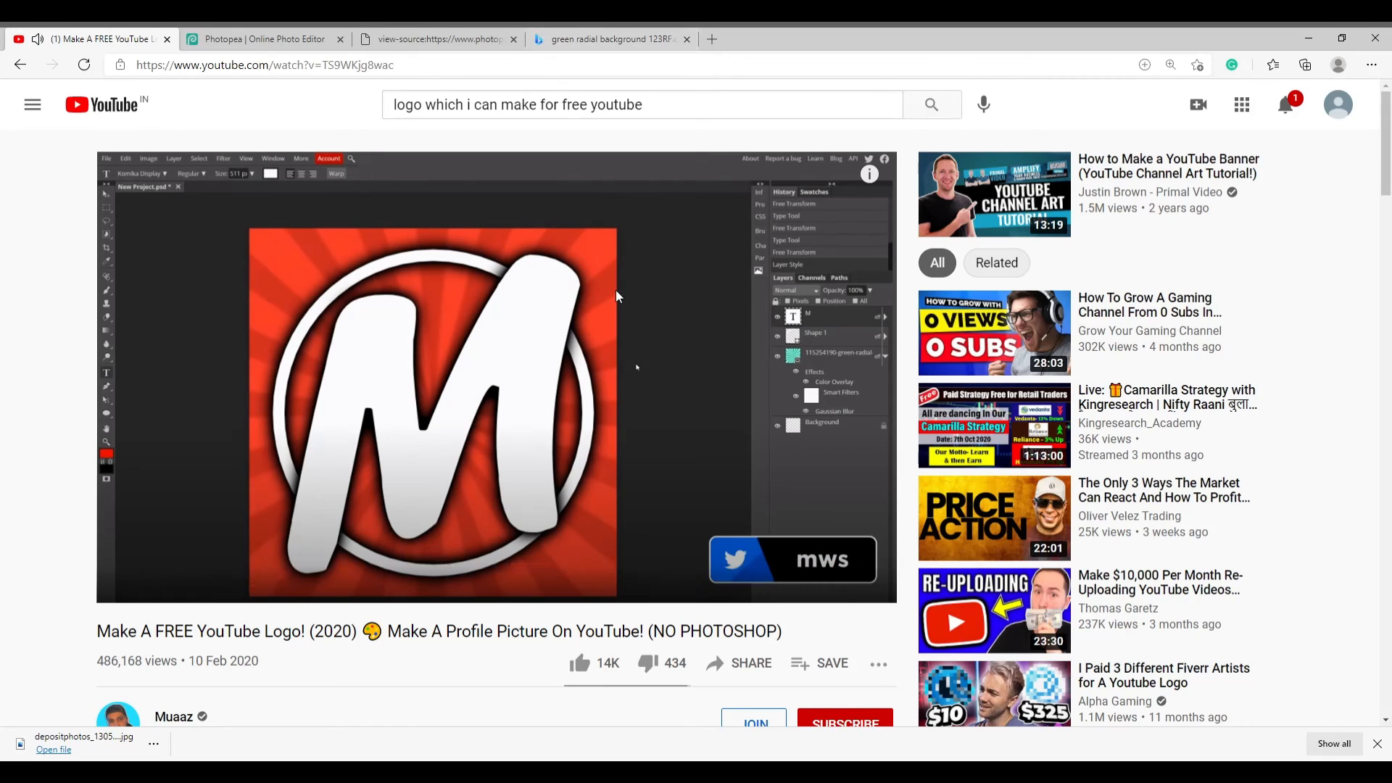
{"action": "key", "text": "ctrl+Tab"}
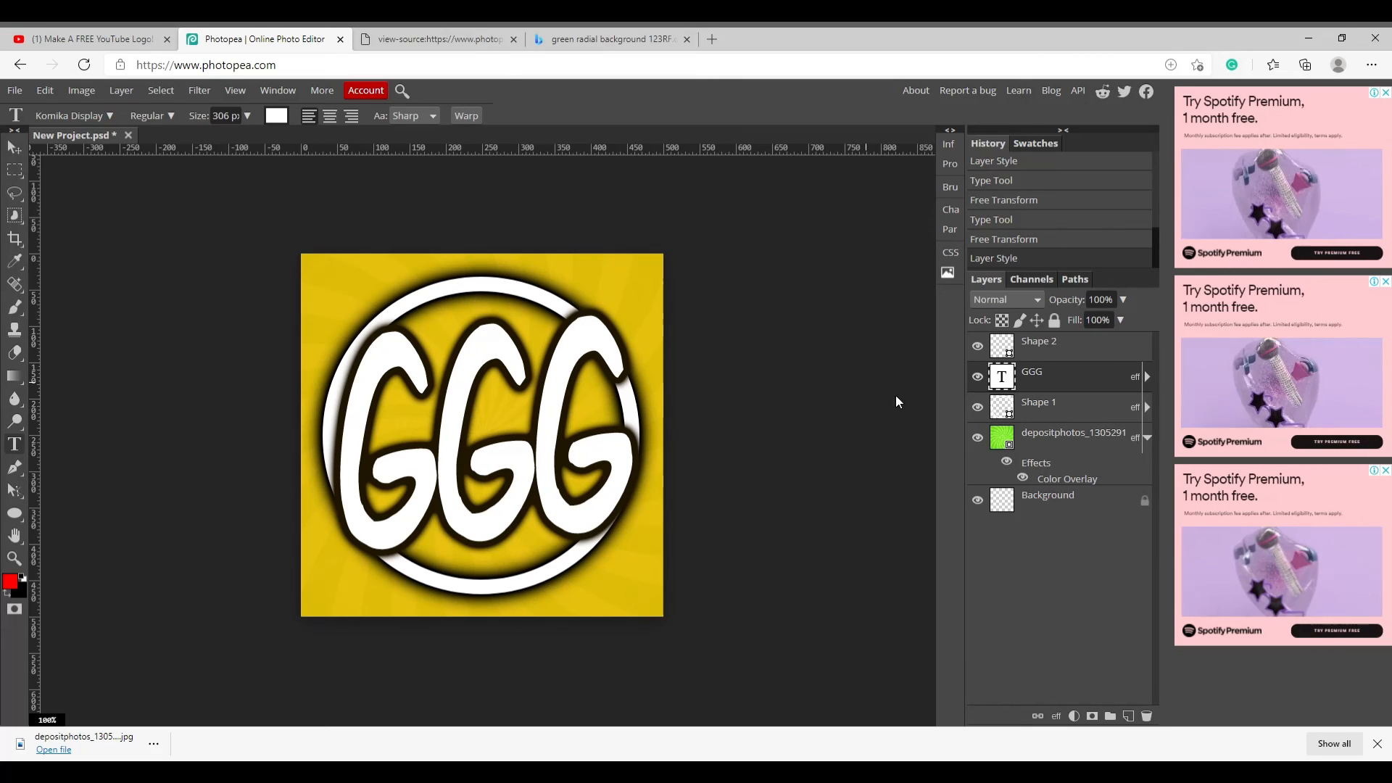
{"action": "left_click", "coordinate": [1073, 439]}
{"action": "right_click", "coordinate": [1072, 438]}
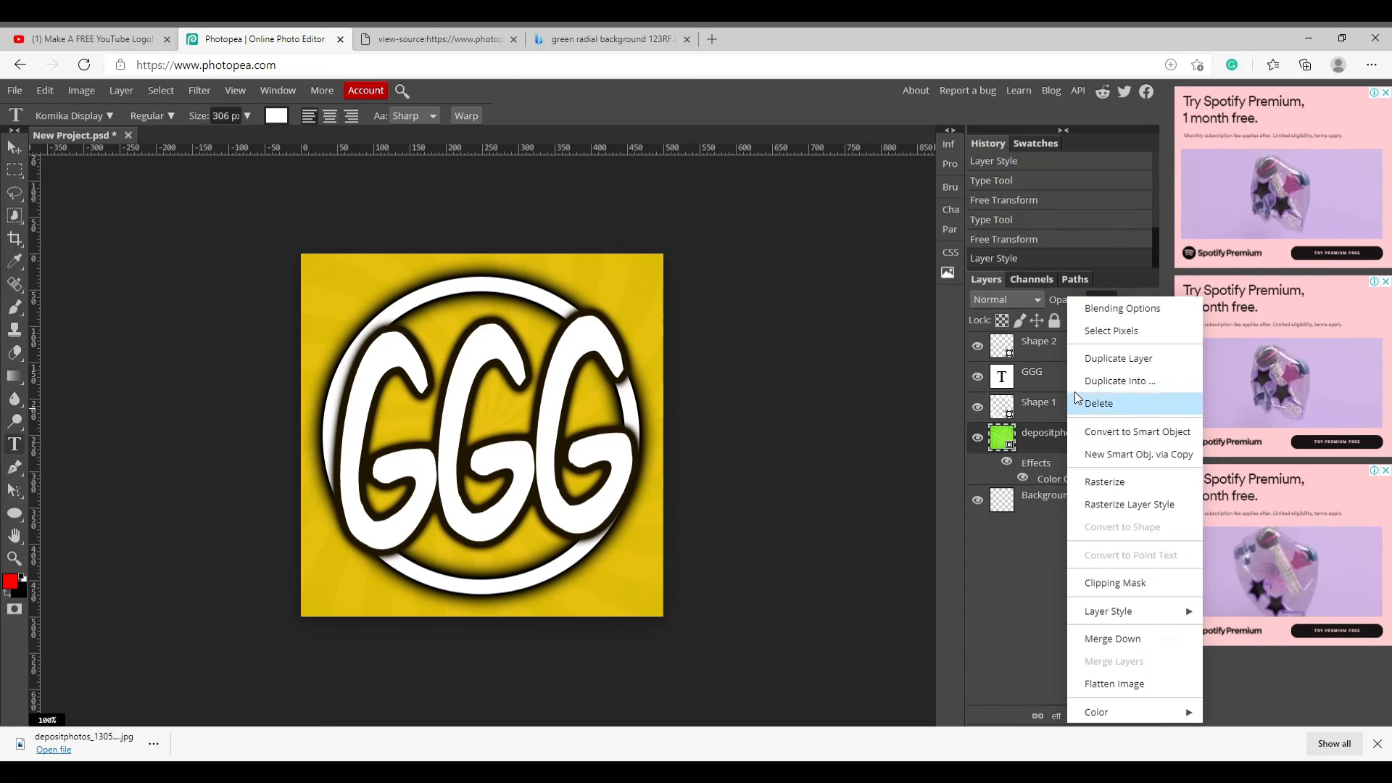
{"action": "left_click", "coordinate": [1013, 431]}
{"action": "right_click", "coordinate": [993, 437]}
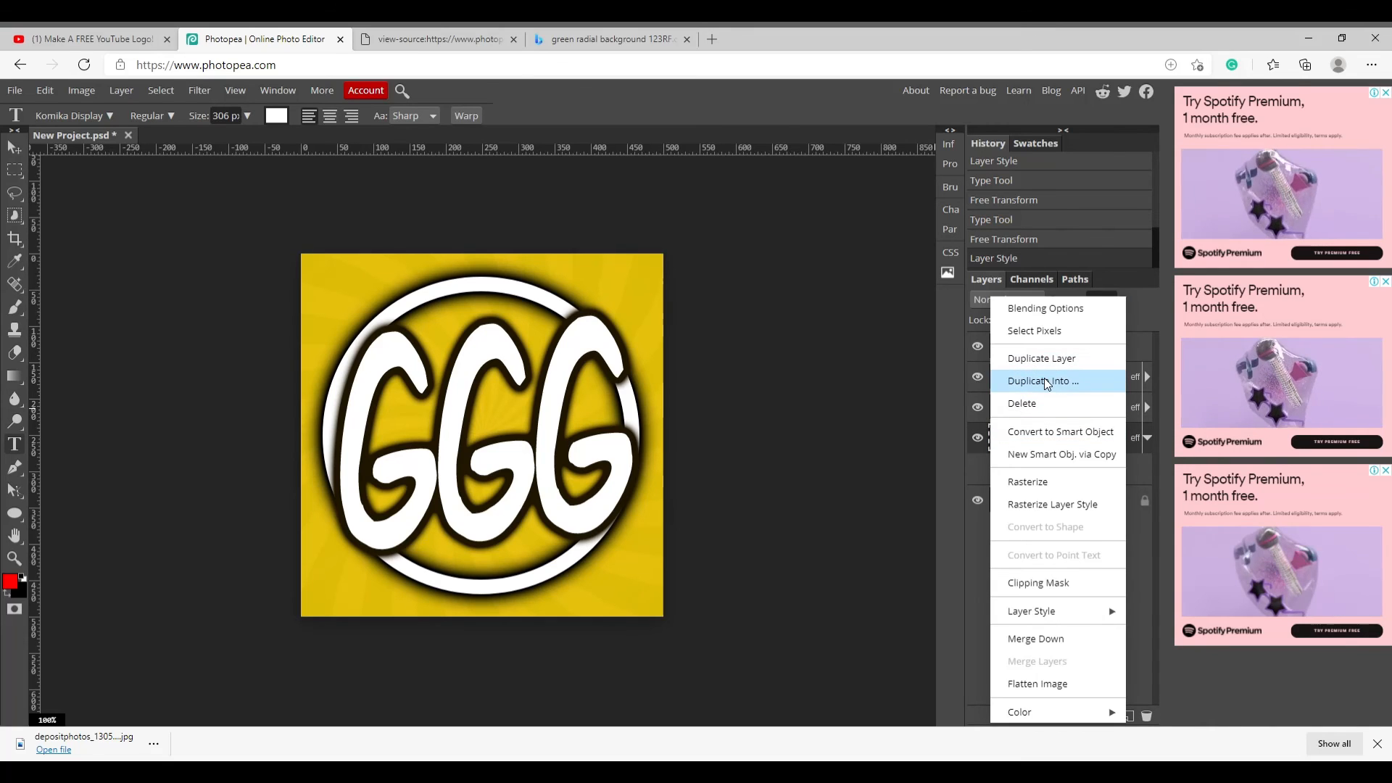
{"action": "left_click", "coordinate": [1067, 406]}
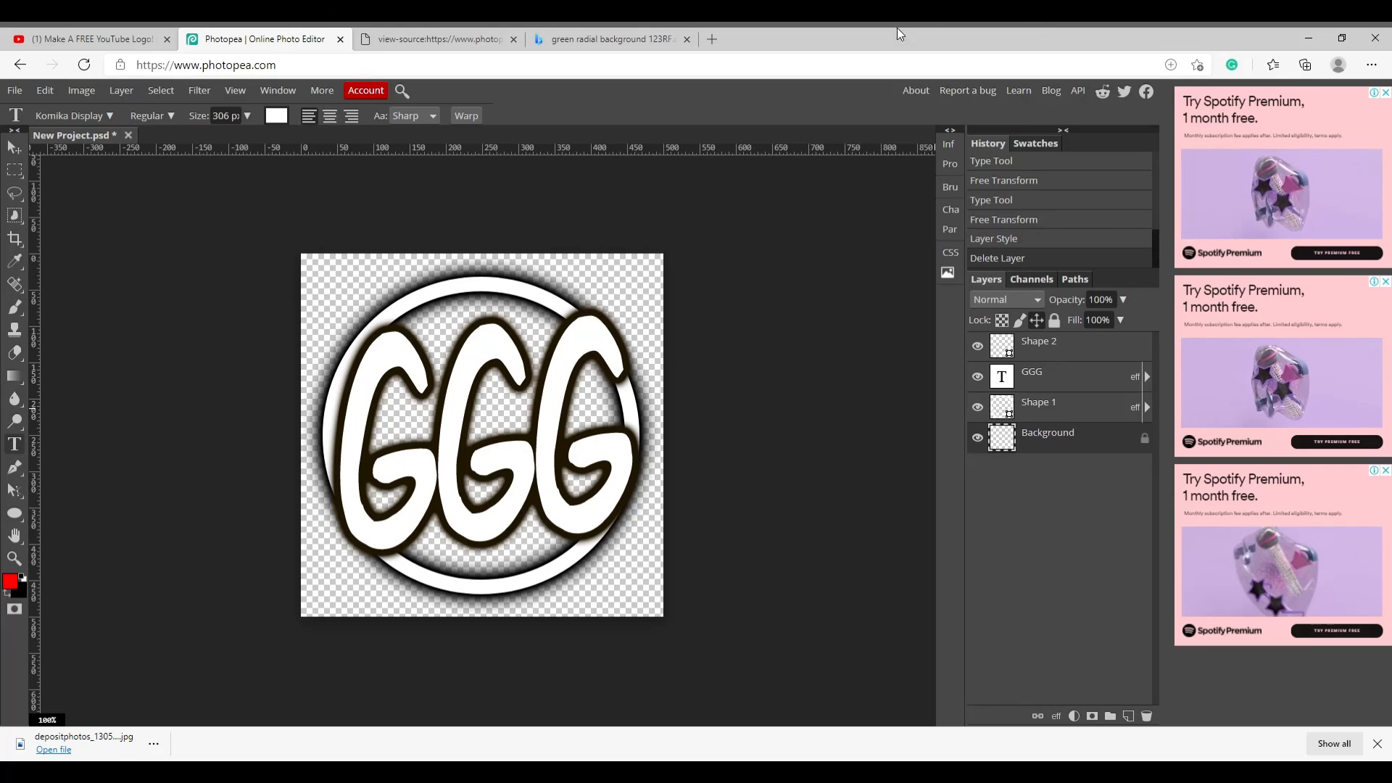
- Switch to the Bing page with the green radial background and run an image search for "grunge background"
{"action": "left_click", "coordinate": [588, 33]}
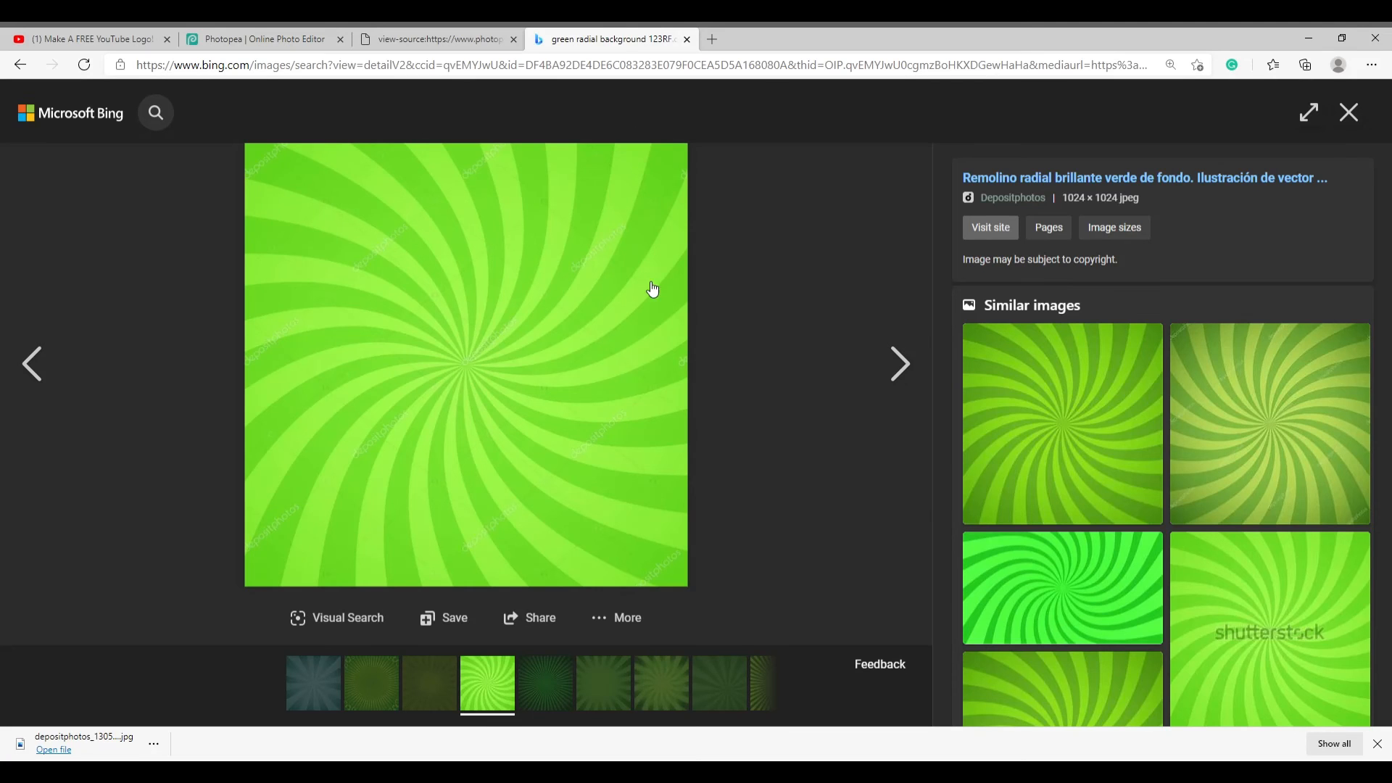
{"action": "scroll", "coordinate": [1072, 254], "scroll_direction": "down", "scroll_amount": 10}
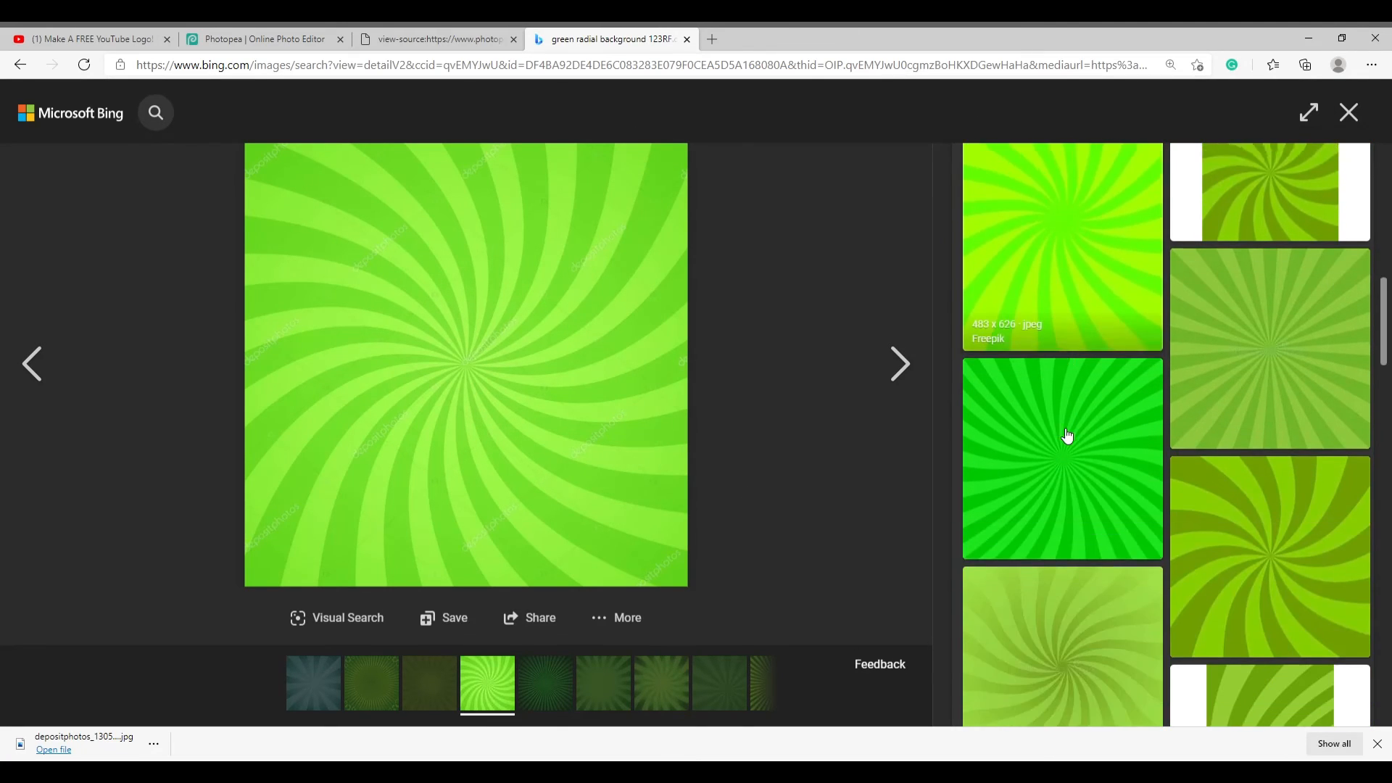
{"action": "left_click", "coordinate": [250, 73]}
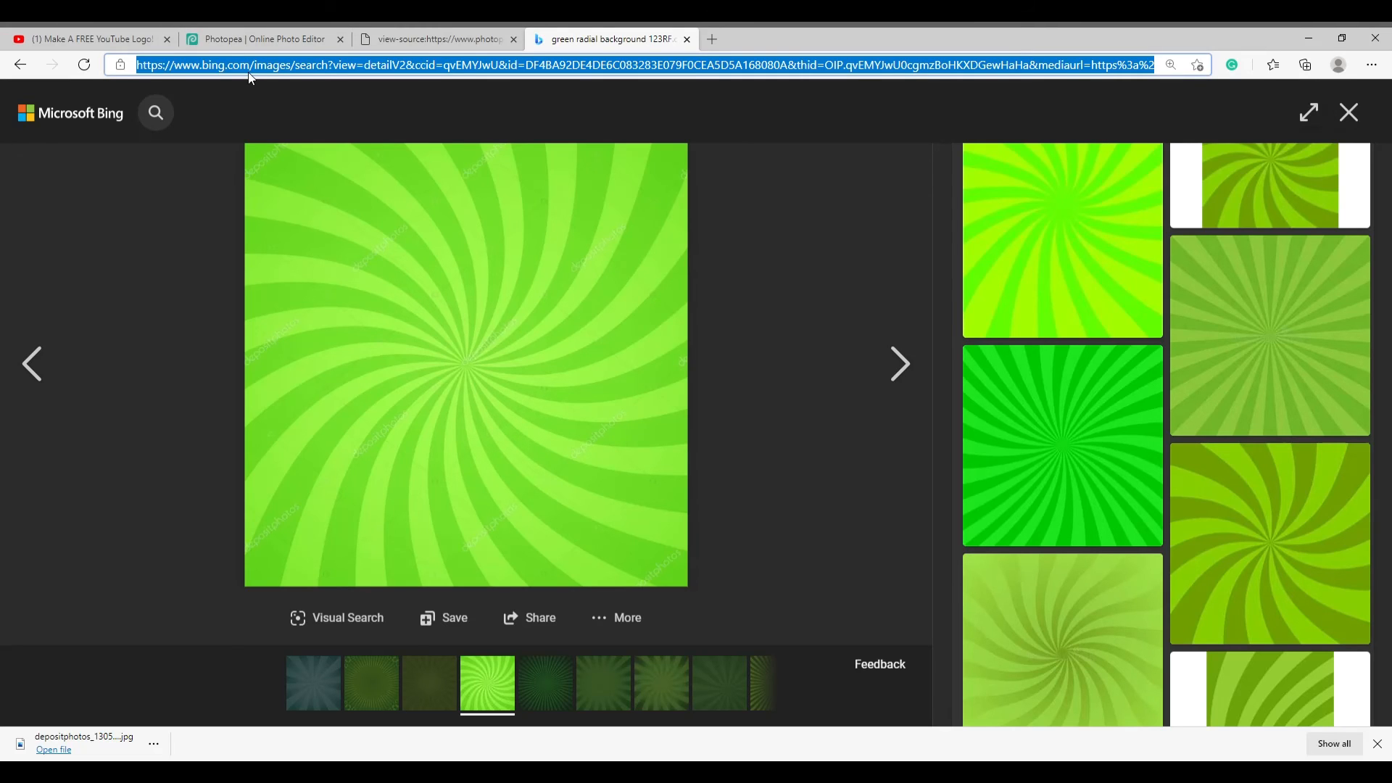
{"action": "type", "text": "gru"}
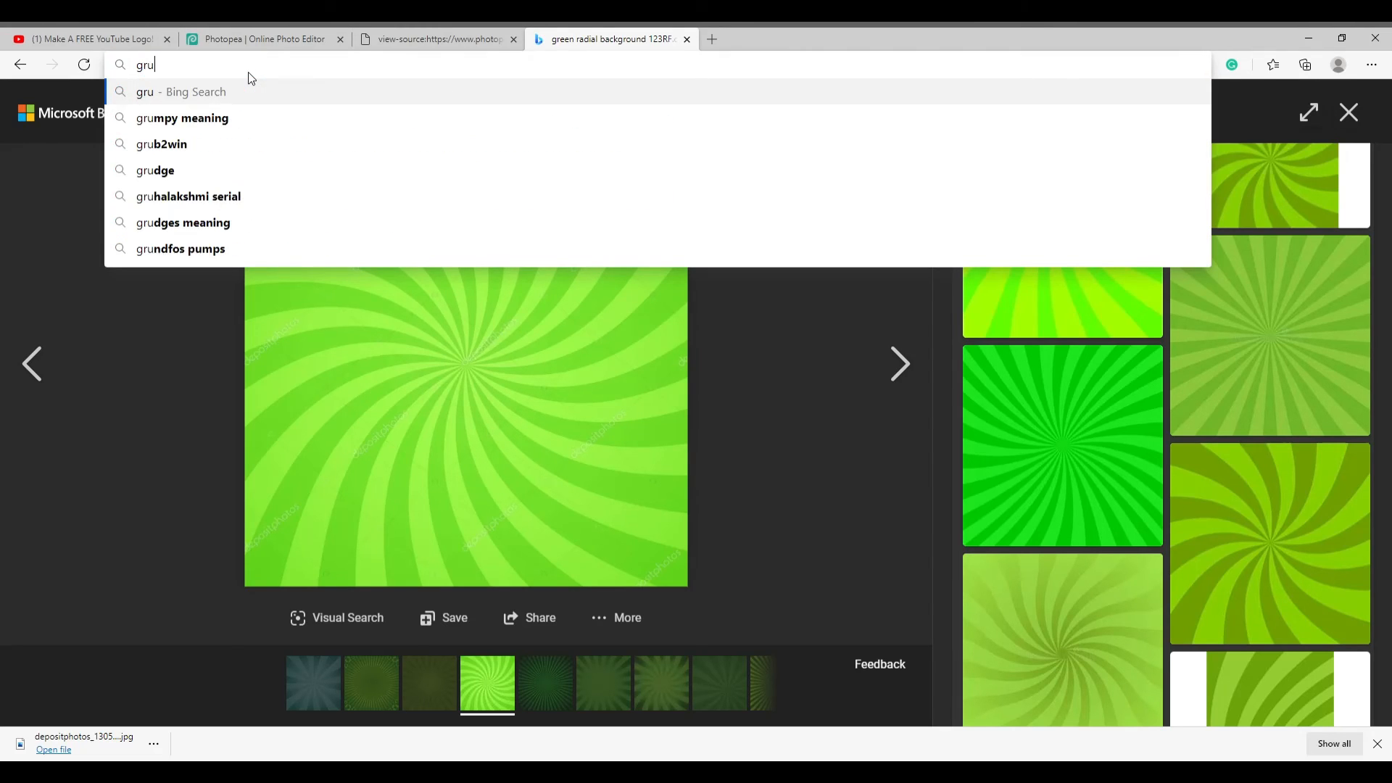
{"action": "type", "text": "nge"}
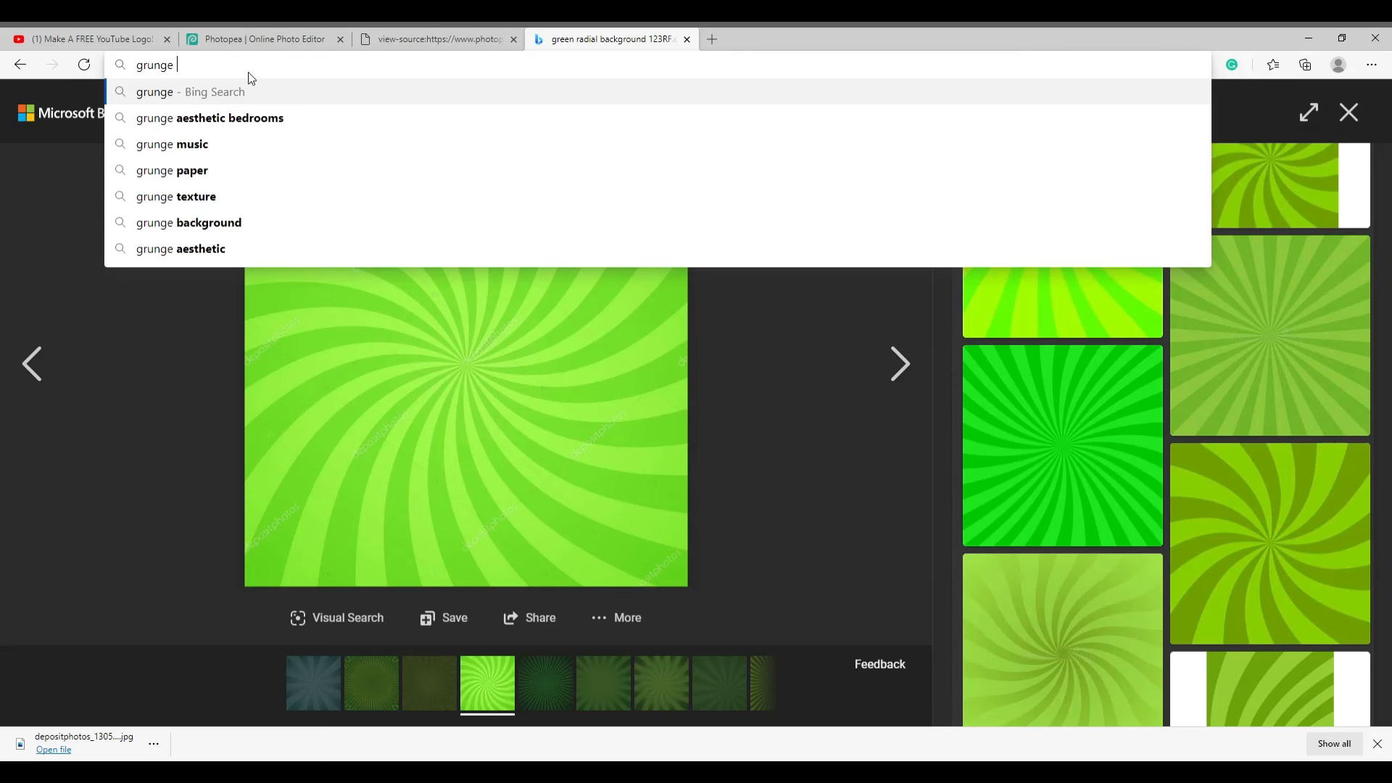
{"action": "type", "text": " b"}
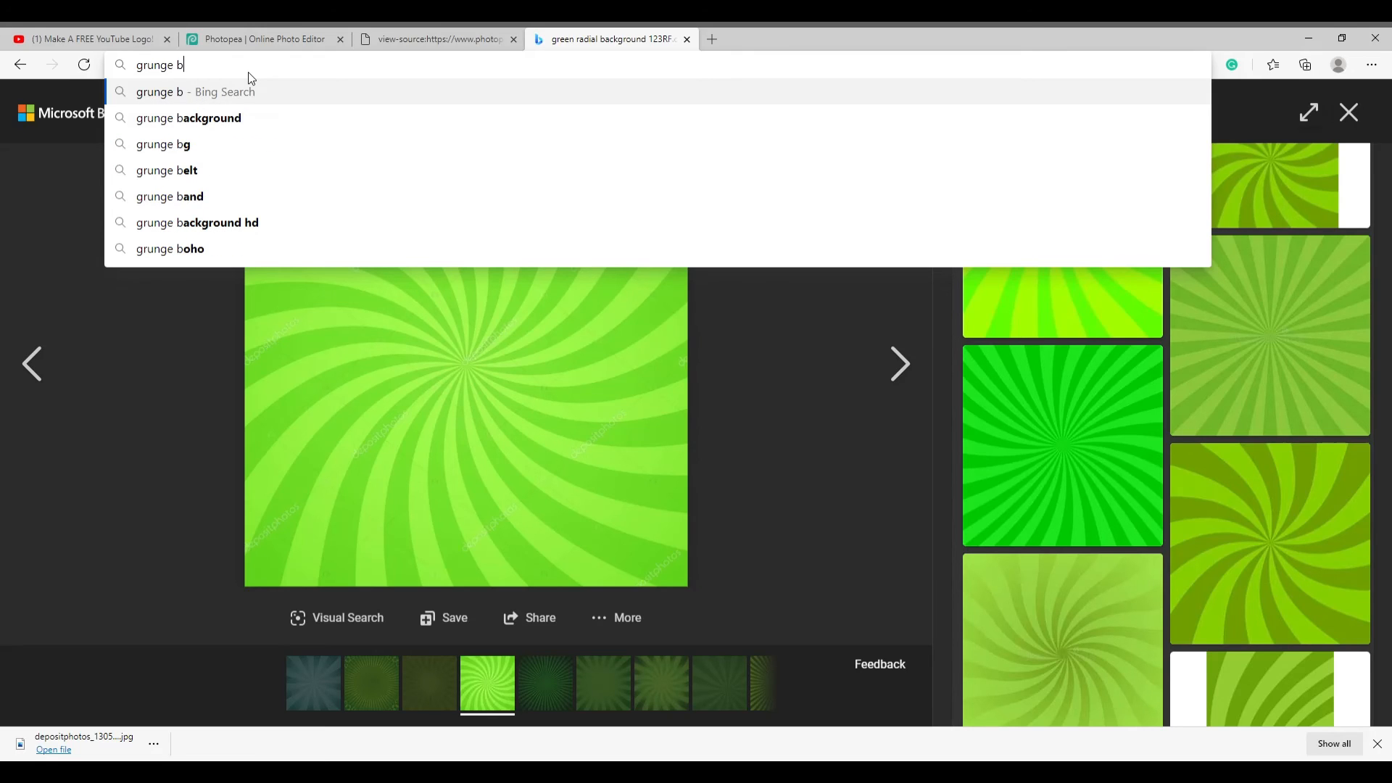
{"action": "type", "text": "ackgrou"}
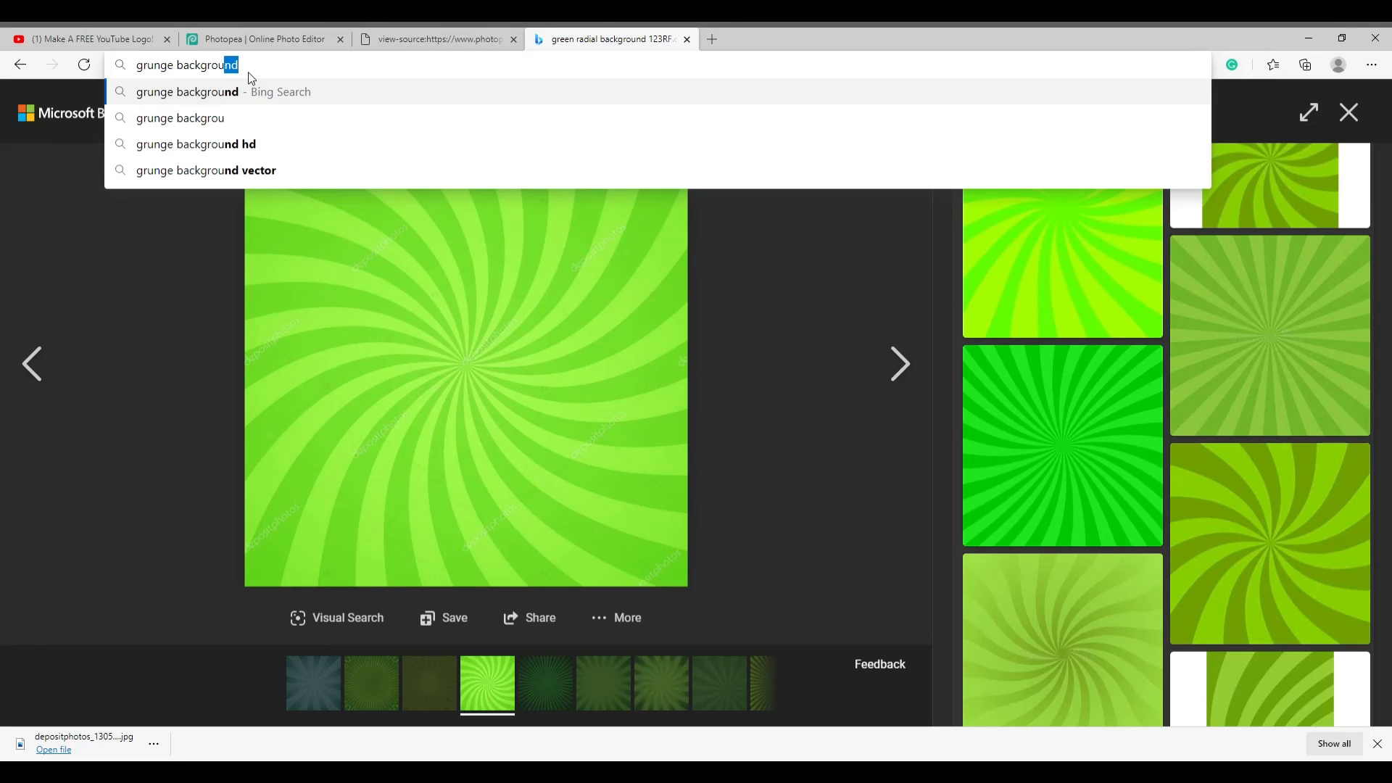
{"action": "type", "text": "nd"}
{"action": "key", "text": "Return"}
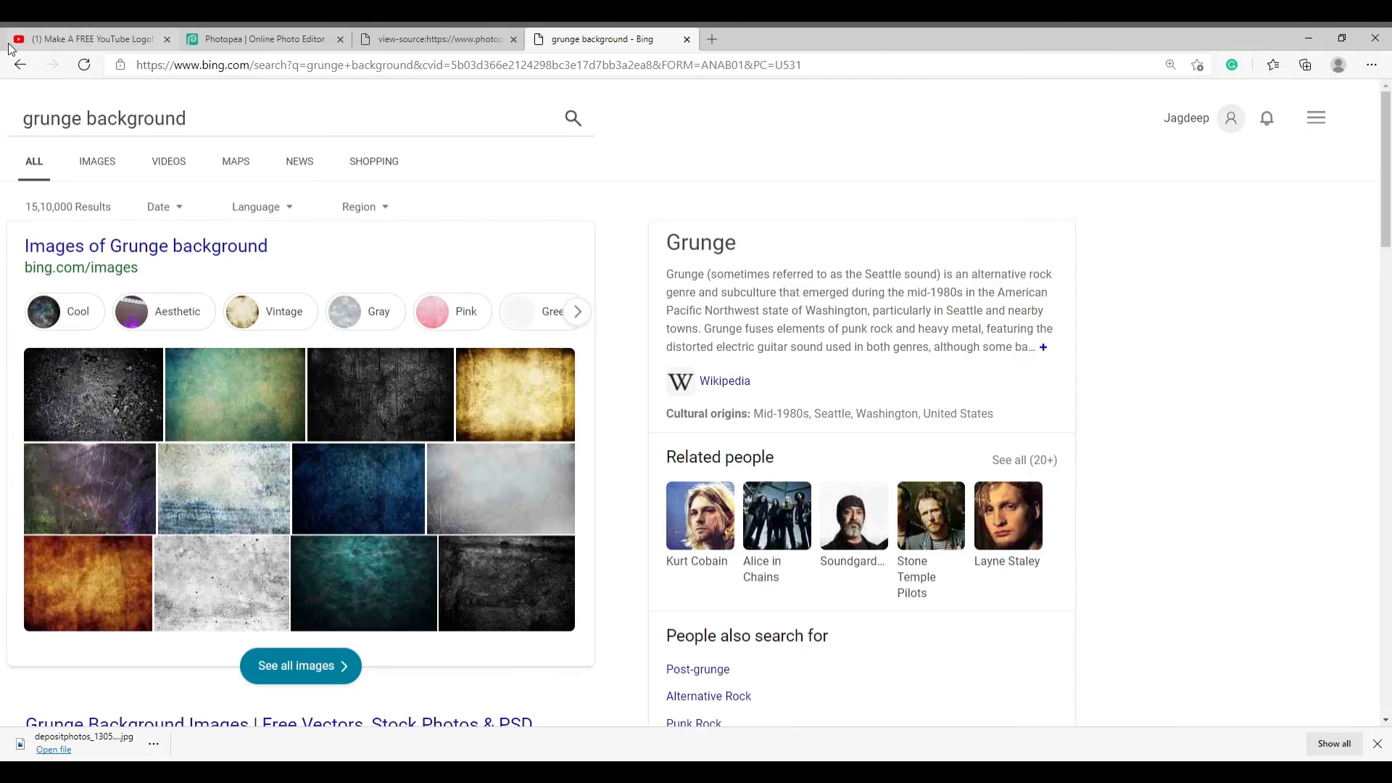
{"action": "left_click", "coordinate": [110, 170]}
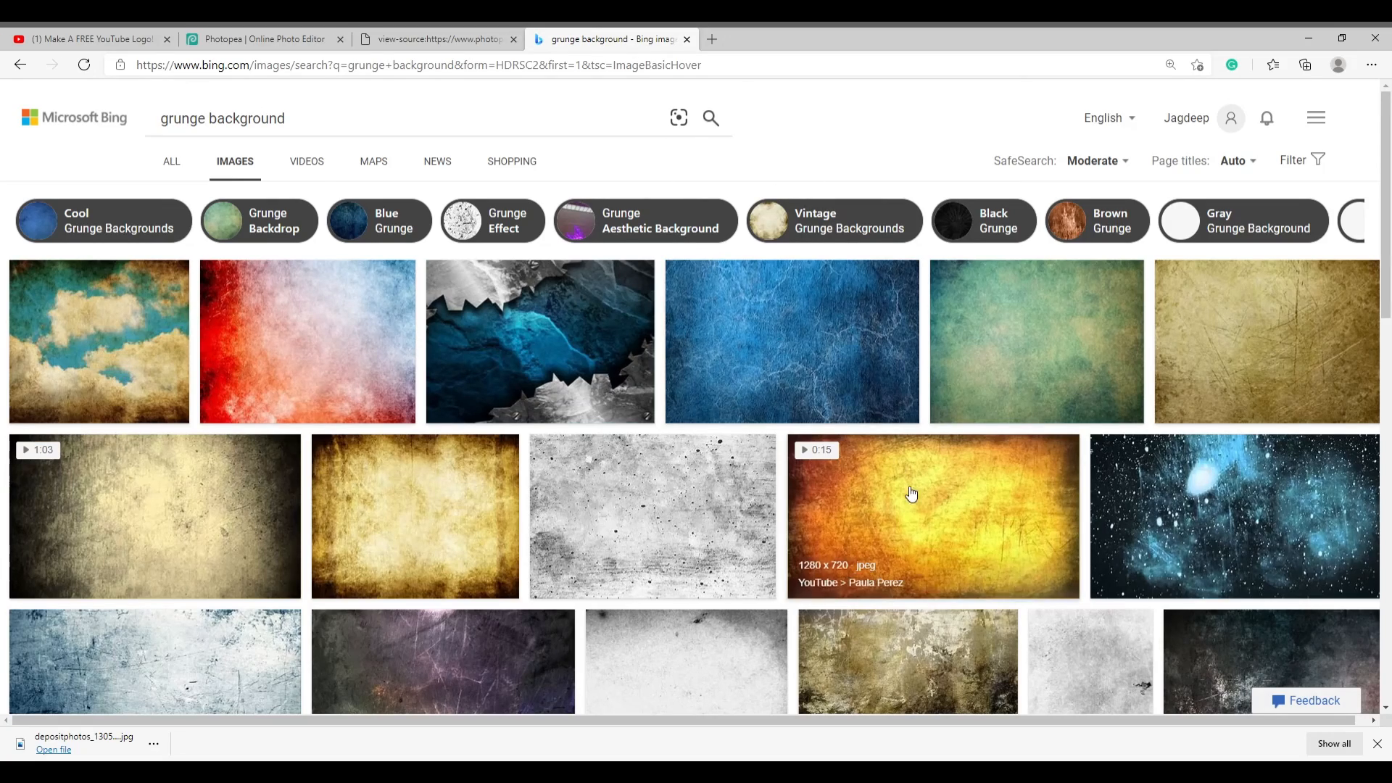
- Narrow the grunge results to Brown, download the mottled golden 3840 × 2400 texture from freecreatives.com, and return to Photopea
{"action": "scroll", "coordinate": [403, 348], "scroll_direction": "down", "scroll_amount": 5}
{"action": "scroll", "coordinate": [403, 348], "scroll_direction": "down", "scroll_amount": 5}
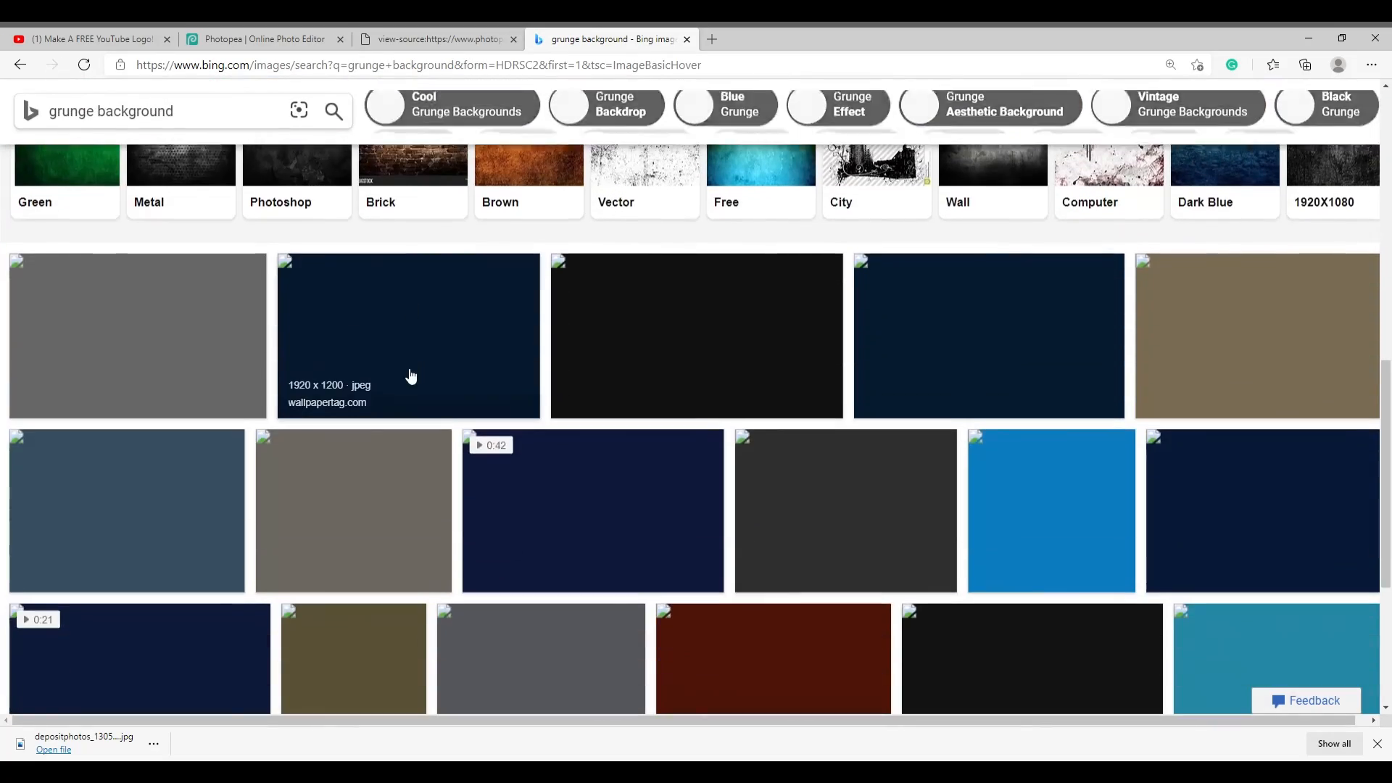
{"action": "scroll", "coordinate": [435, 384], "scroll_direction": "up", "scroll_amount": 6}
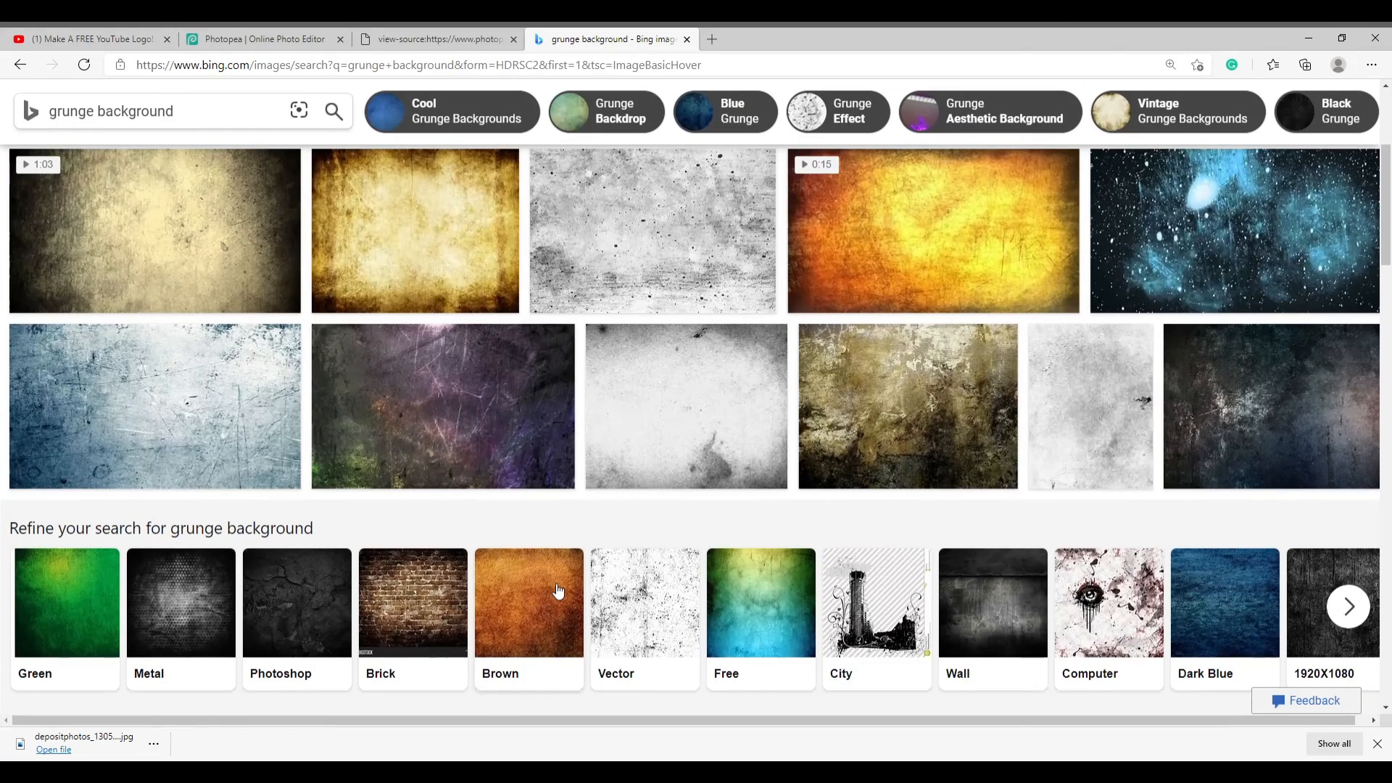
{"action": "left_click", "coordinate": [558, 591]}
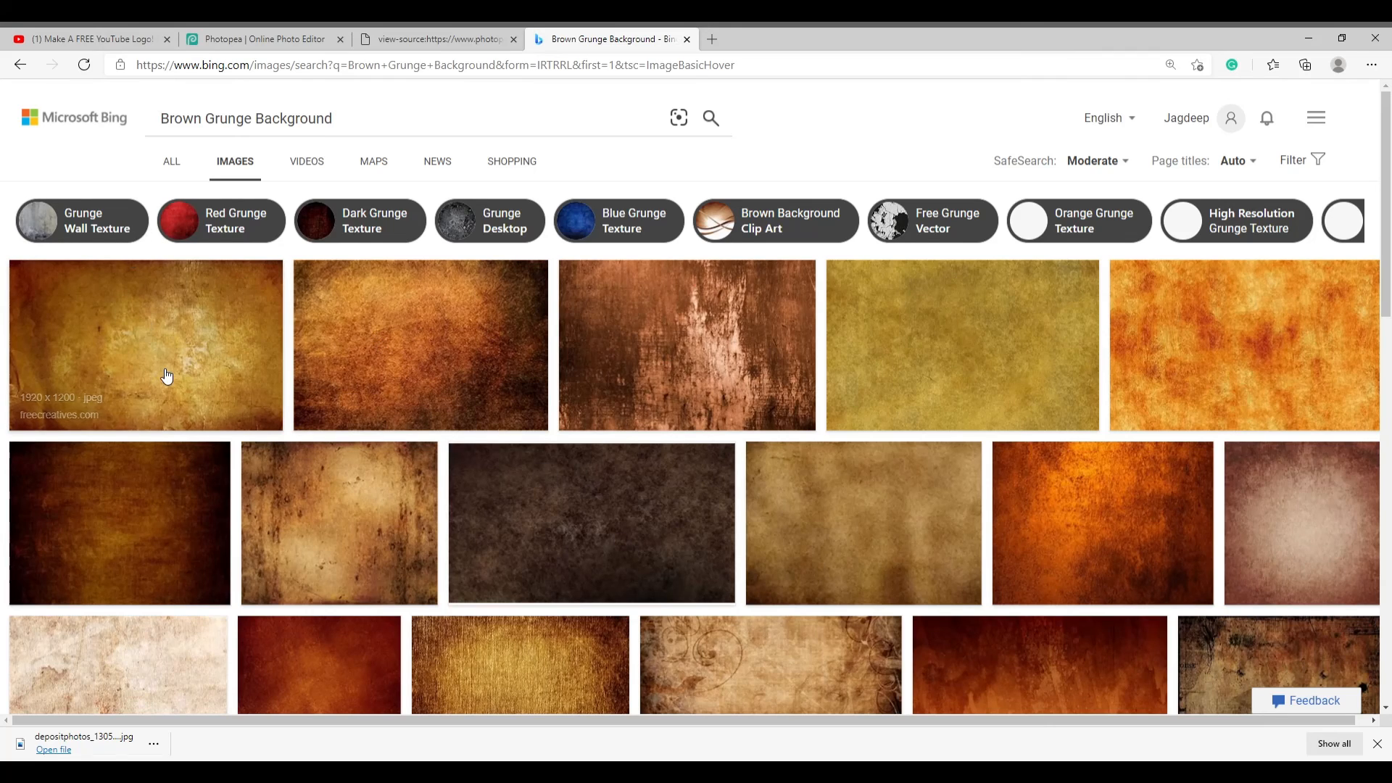
{"action": "left_click", "coordinate": [927, 366]}
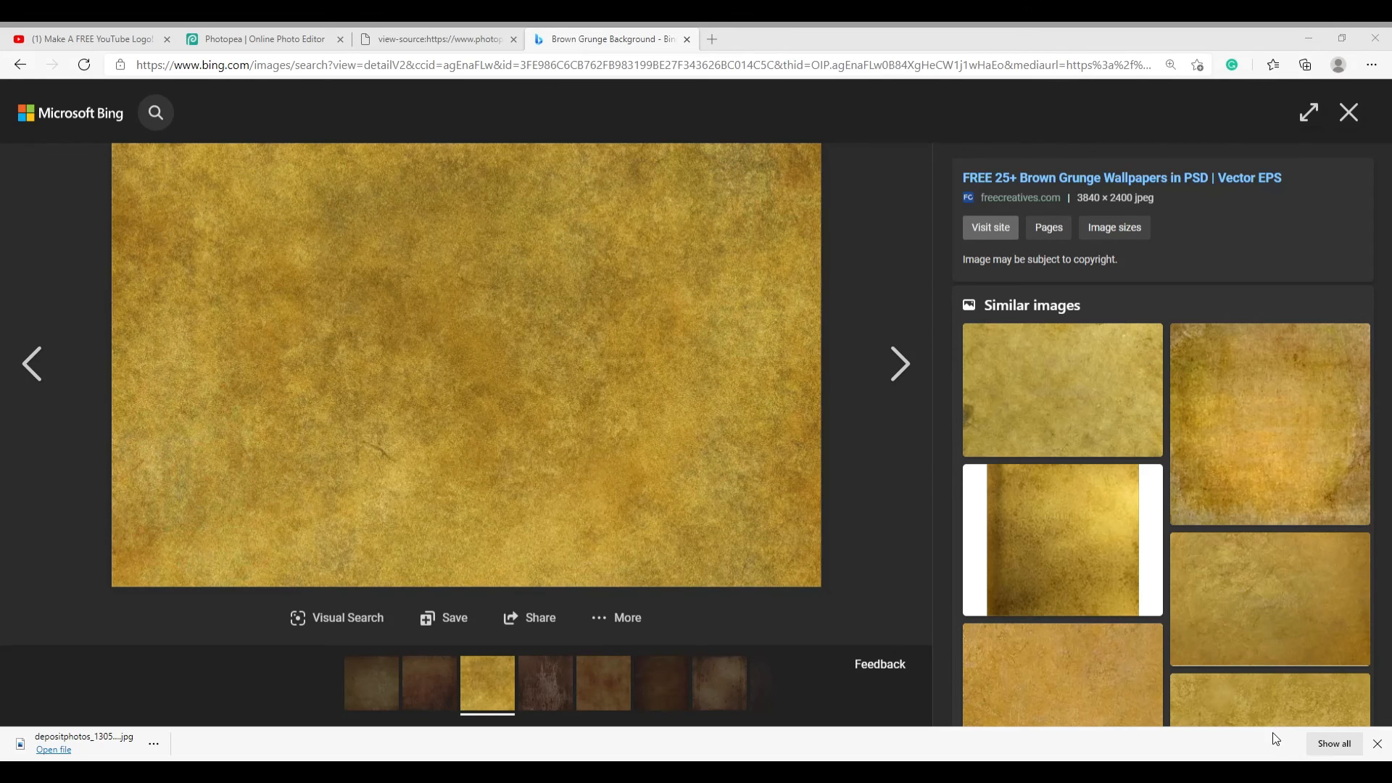
{"action": "left_click", "coordinate": [265, 38]}
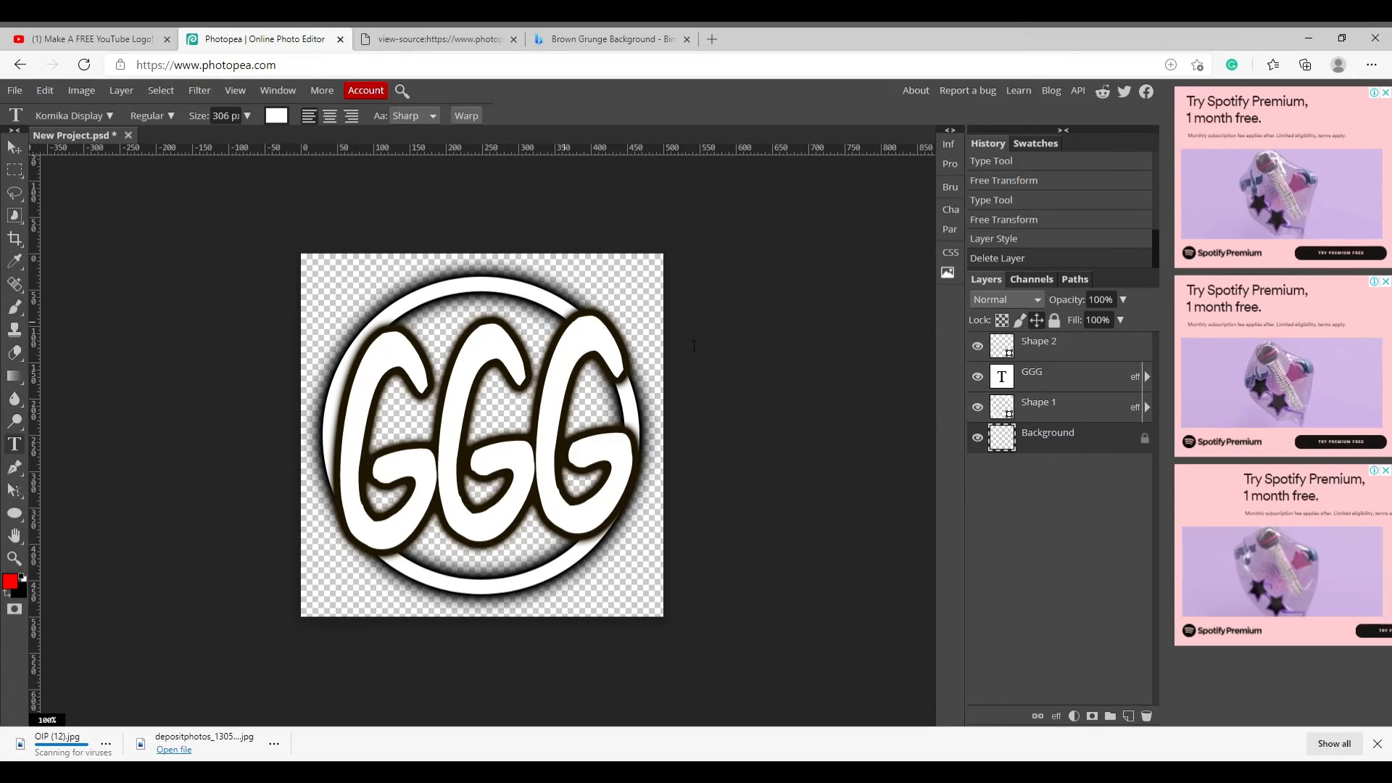
- Keep the GGG text layer above Shape 1 in the layer order and delete the Shape 2 layer
{"action": "mouse_move", "coordinate": [1019, 435]}
{"action": "left_mouse_down"}
{"action": "mouse_move", "coordinate": [1026, 389]}
{"action": "mouse_move", "coordinate": [1029, 424]}
{"action": "mouse_move", "coordinate": [1061, 403]}
{"action": "mouse_move", "coordinate": [1043, 422]}
{"action": "left_mouse_up"}
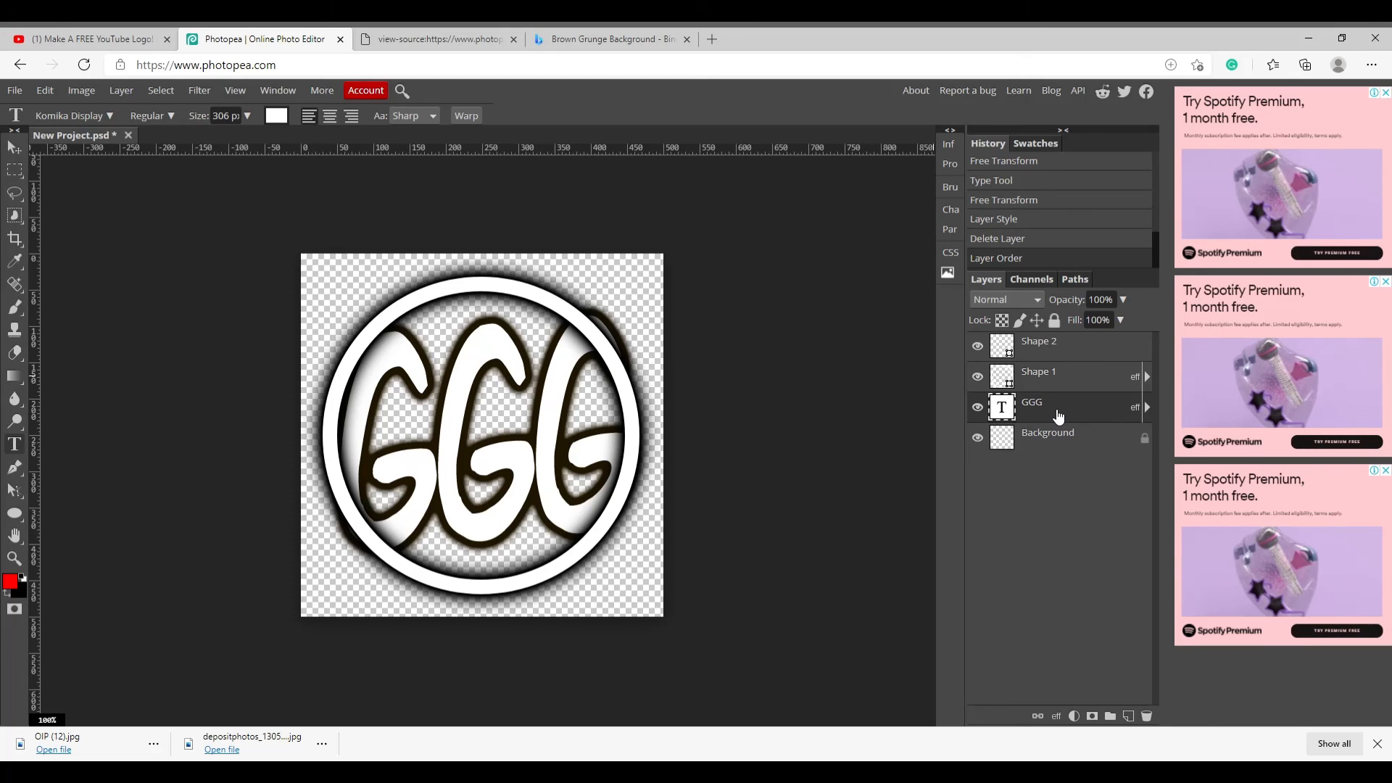
{"action": "left_click_drag", "start_coordinate": [1059, 415], "coordinate": [1059, 357]}
{"action": "right_click", "coordinate": [1031, 349]}
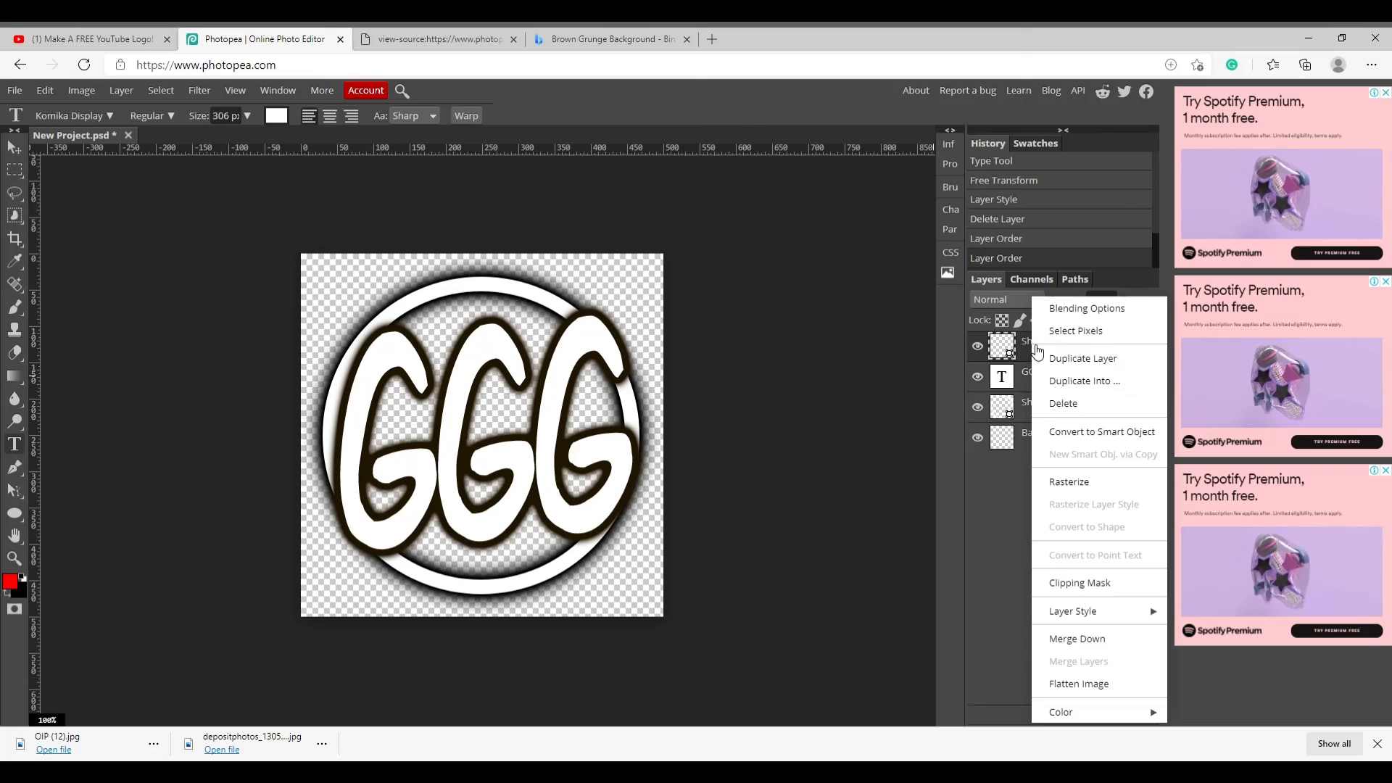
{"action": "left_click", "coordinate": [1071, 405]}
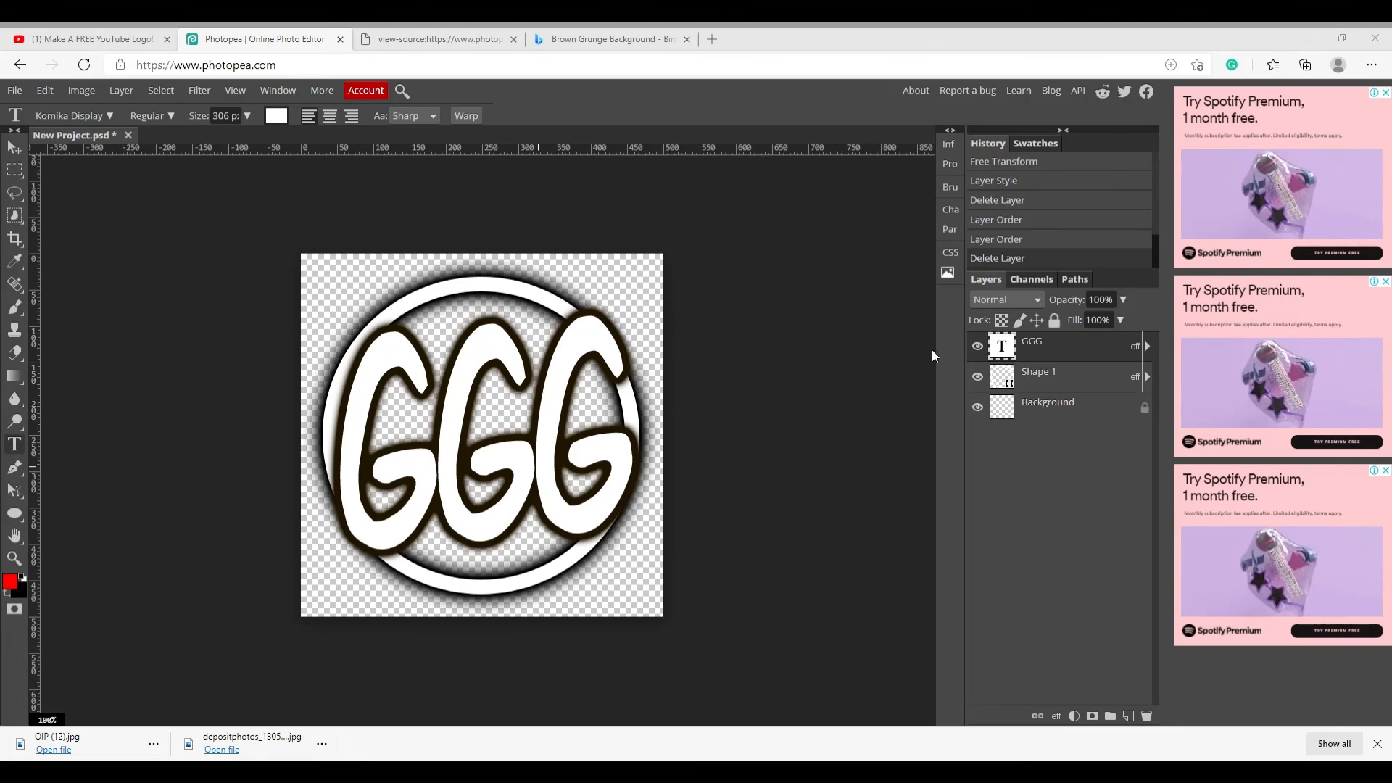
- Place the OIP (12) grunge texture stretched over the full 500 × 500 px canvas, and move its layer beneath Background
{"action": "left_click_drag", "start_coordinate": [570, 528], "coordinate": [548, 528]}
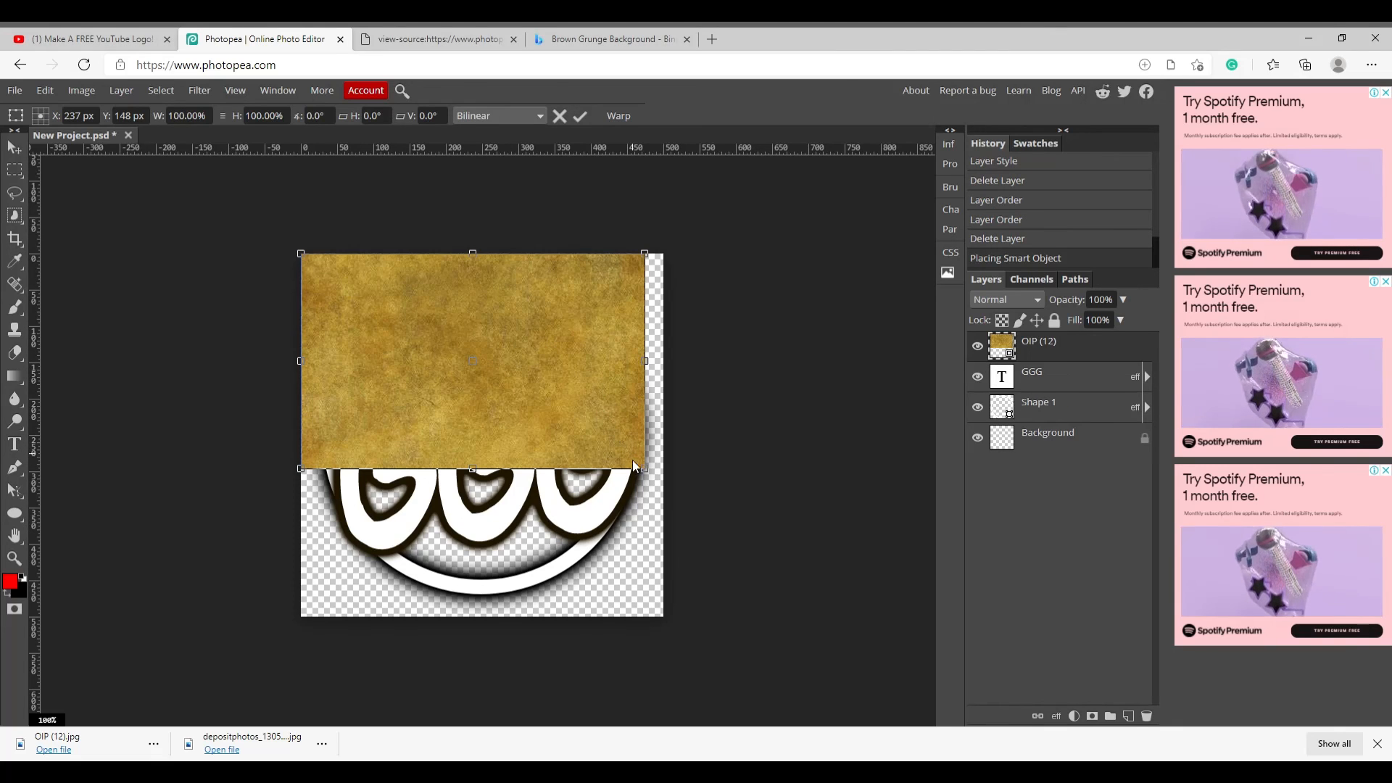
{"action": "left_click_drag", "start_coordinate": [651, 474], "coordinate": [670, 621]}
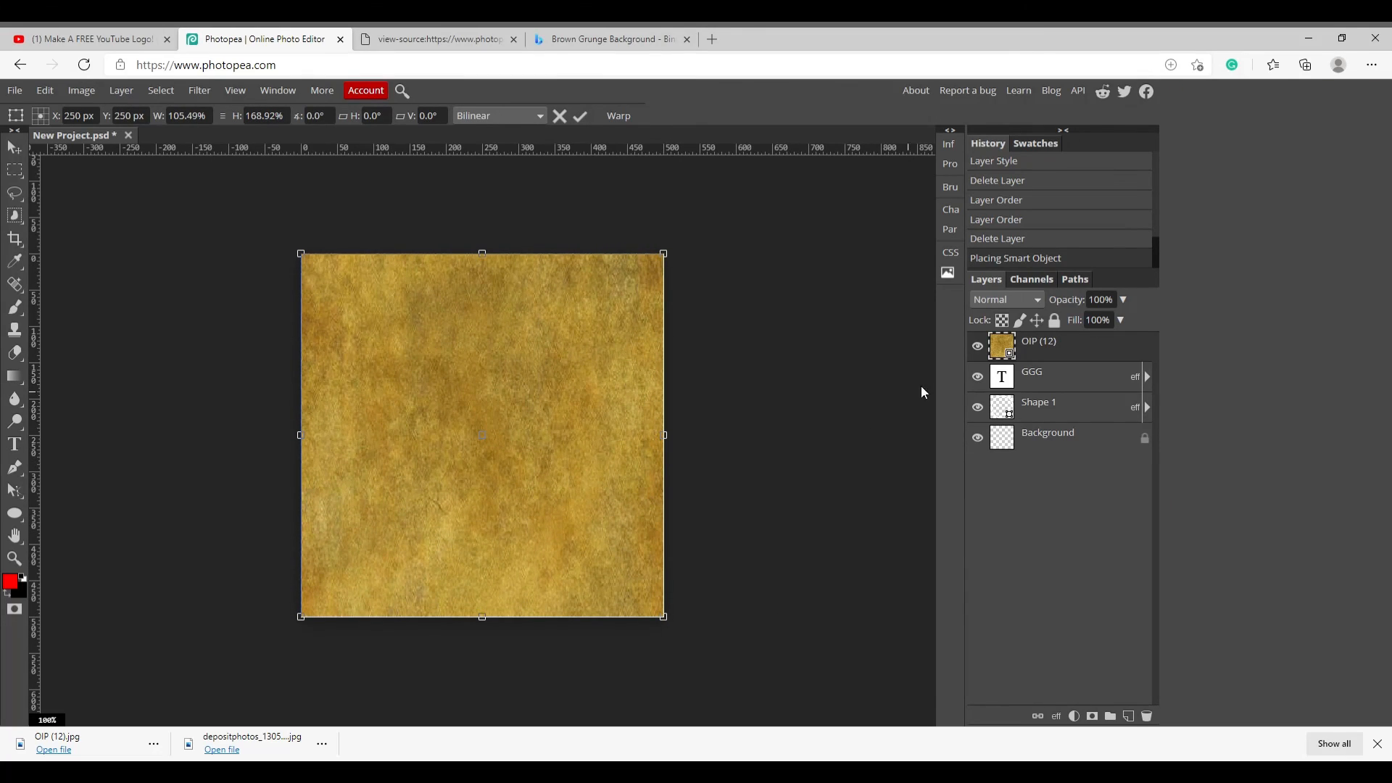
{"action": "left_click_drag", "start_coordinate": [1026, 353], "coordinate": [1059, 408]}
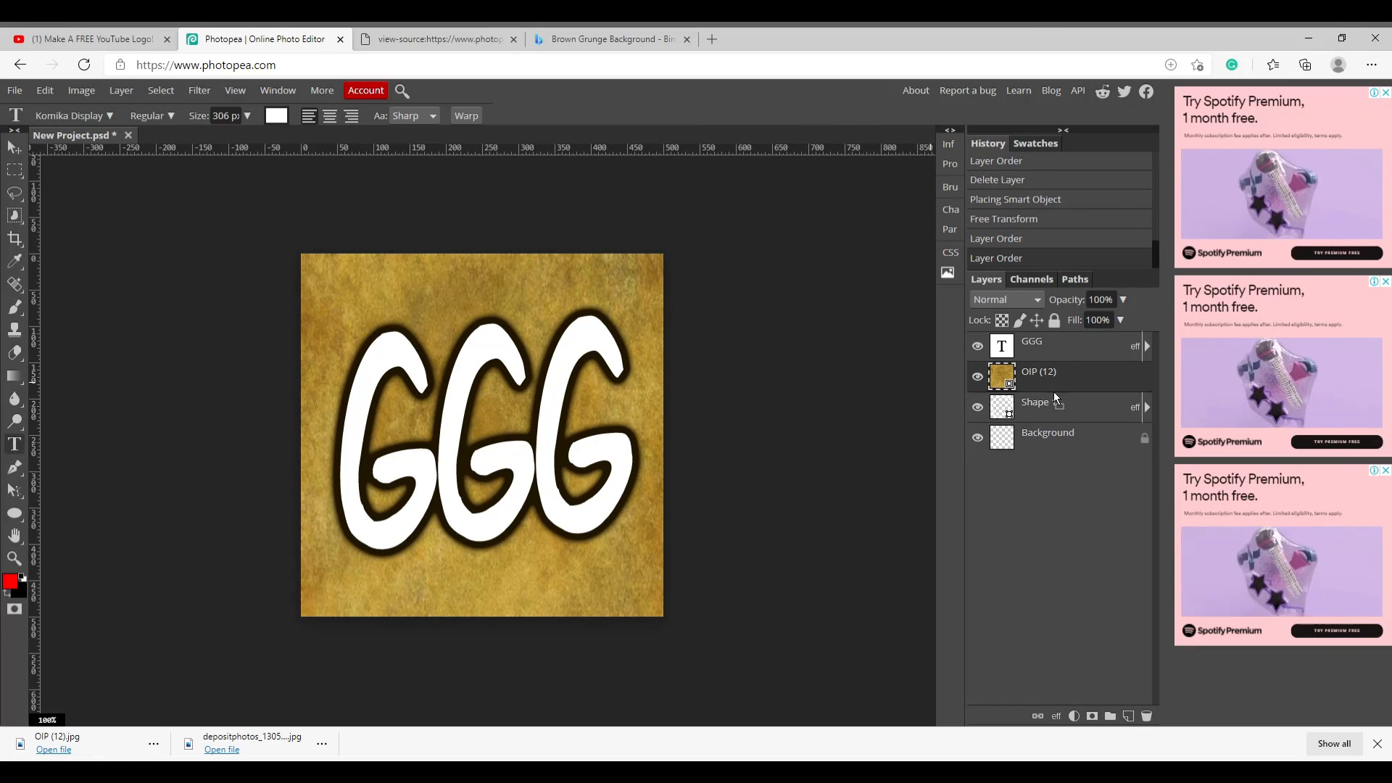
{"action": "left_click_drag", "start_coordinate": [1056, 392], "coordinate": [1063, 428]}
{"action": "left_click_drag", "start_coordinate": [1071, 499], "coordinate": [1055, 489]}
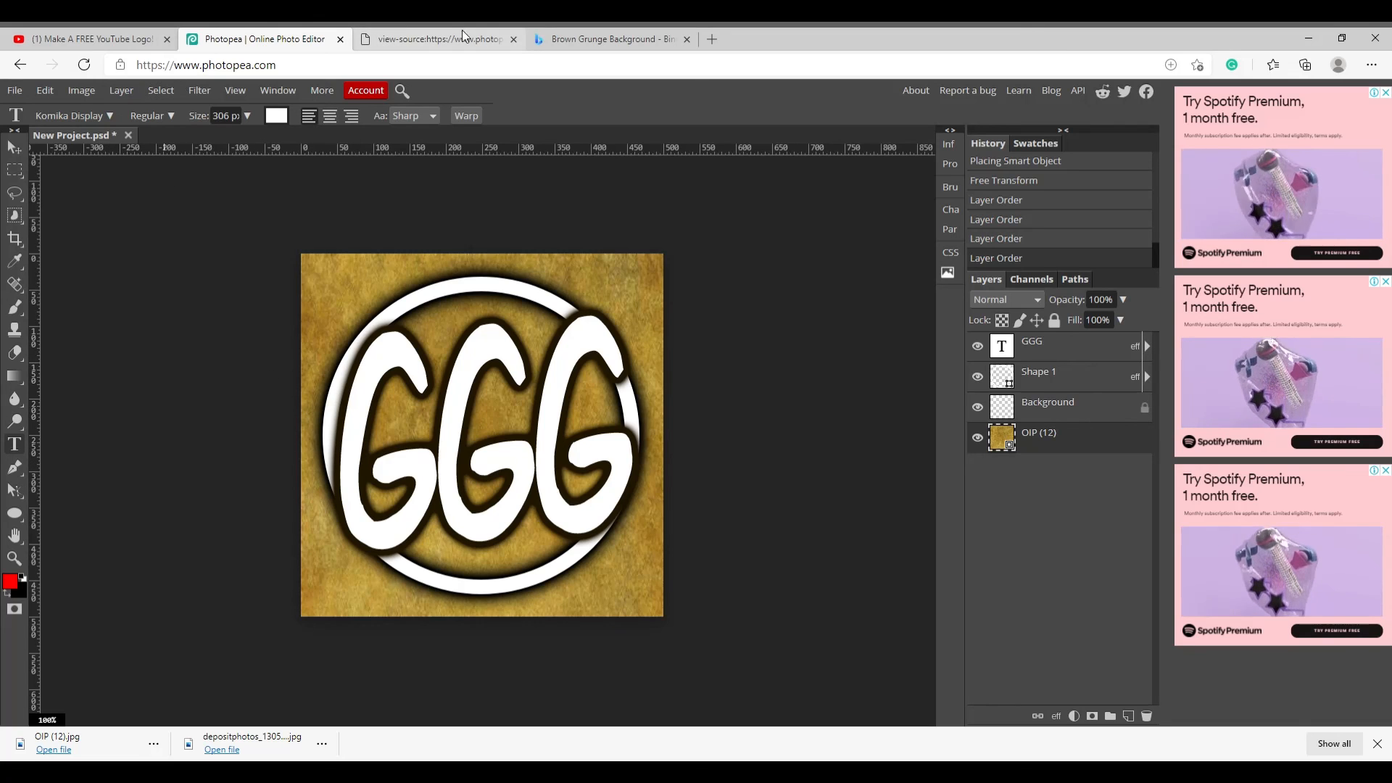
- Open the full-size brown grunge image from the Bing page, and watch the finished logo section of the YouTube tutorial
{"action": "left_click", "coordinate": [593, 33]}
{"action": "left_click", "coordinate": [518, 288]}
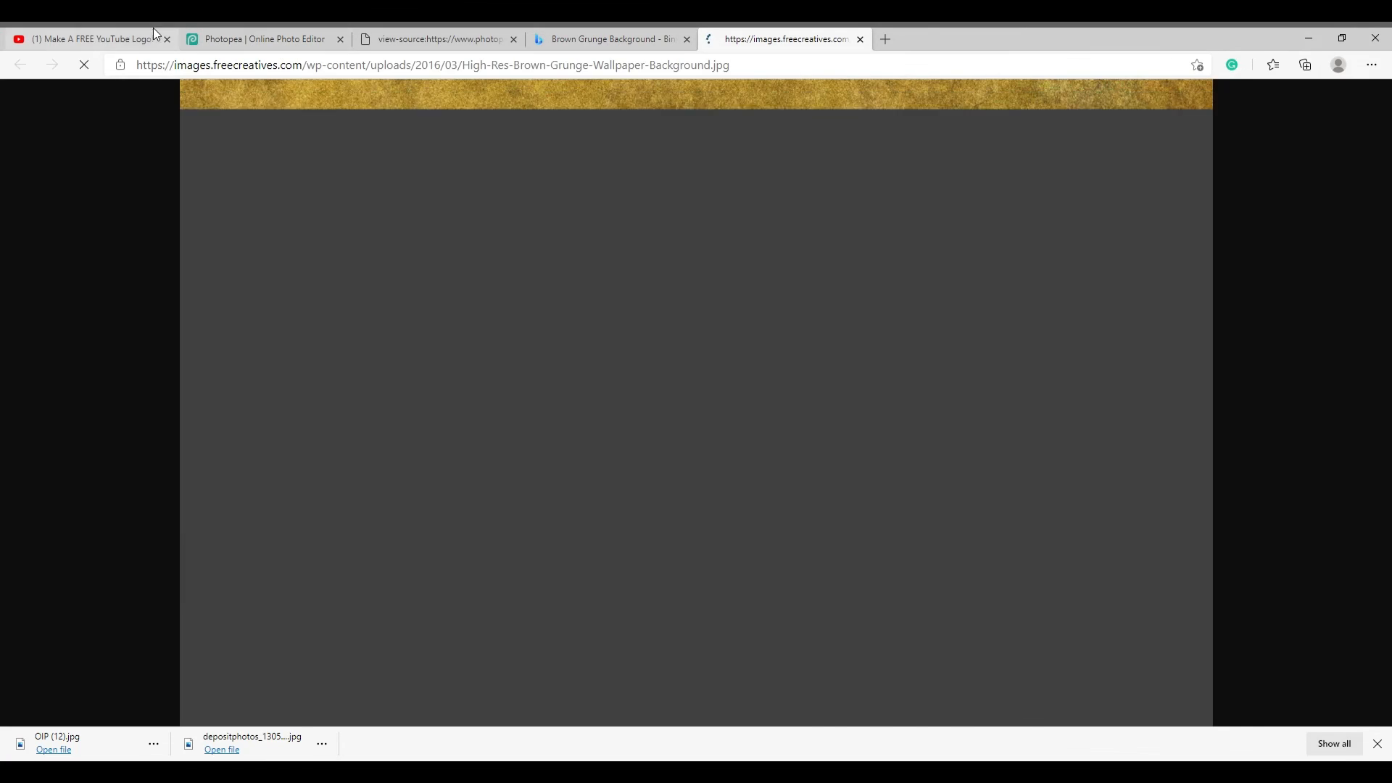
{"action": "left_click", "coordinate": [138, 39]}
{"action": "left_click", "coordinate": [520, 239]}
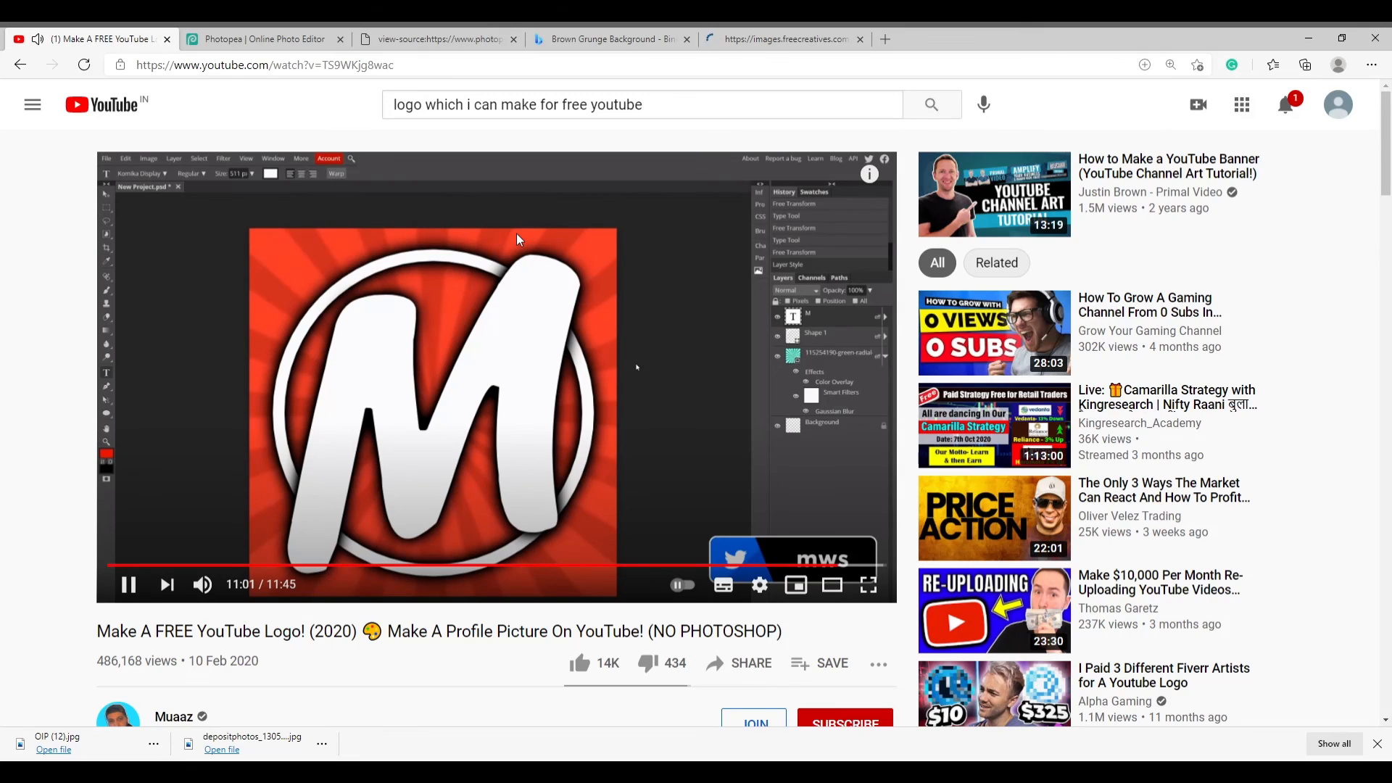
{"action": "left_click", "coordinate": [537, 322]}
{"action": "left_click", "coordinate": [528, 442]}
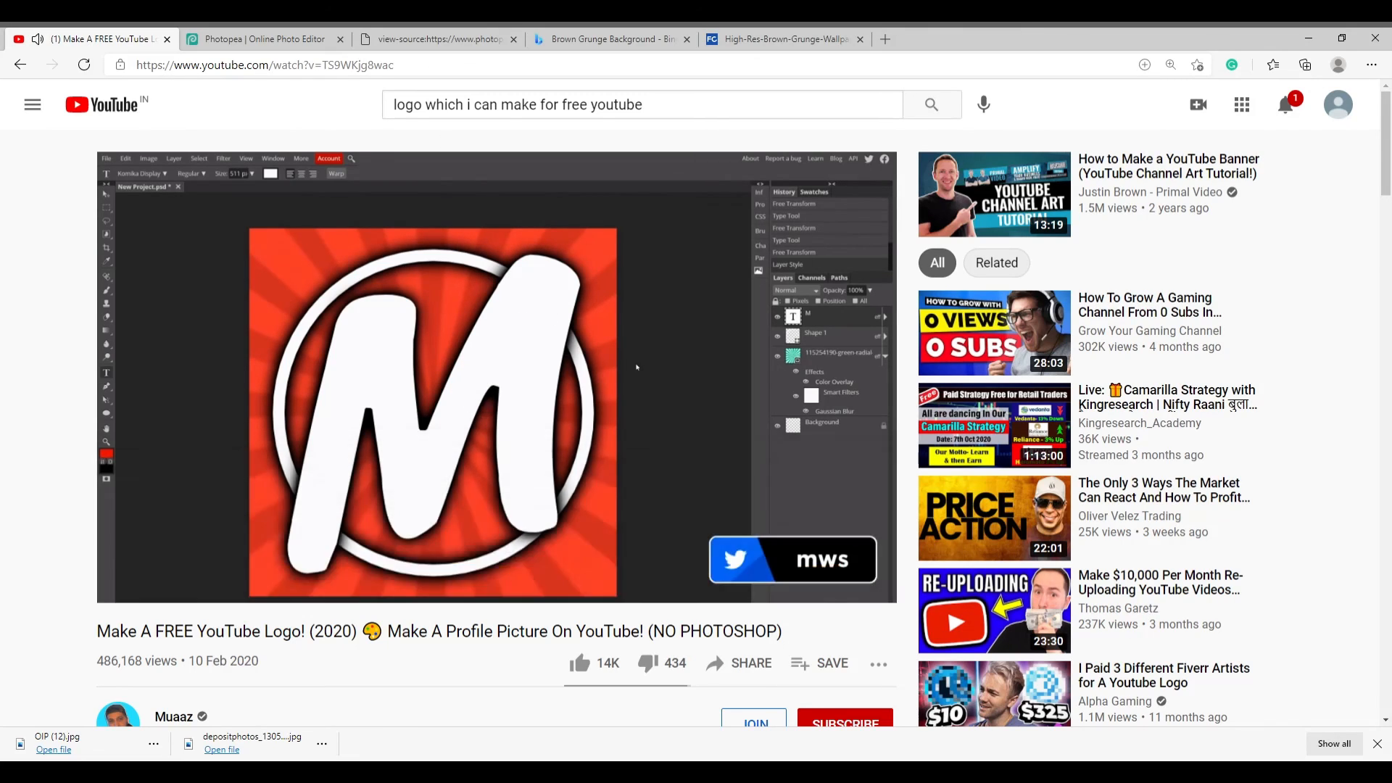
{"action": "left_click", "coordinate": [494, 428]}
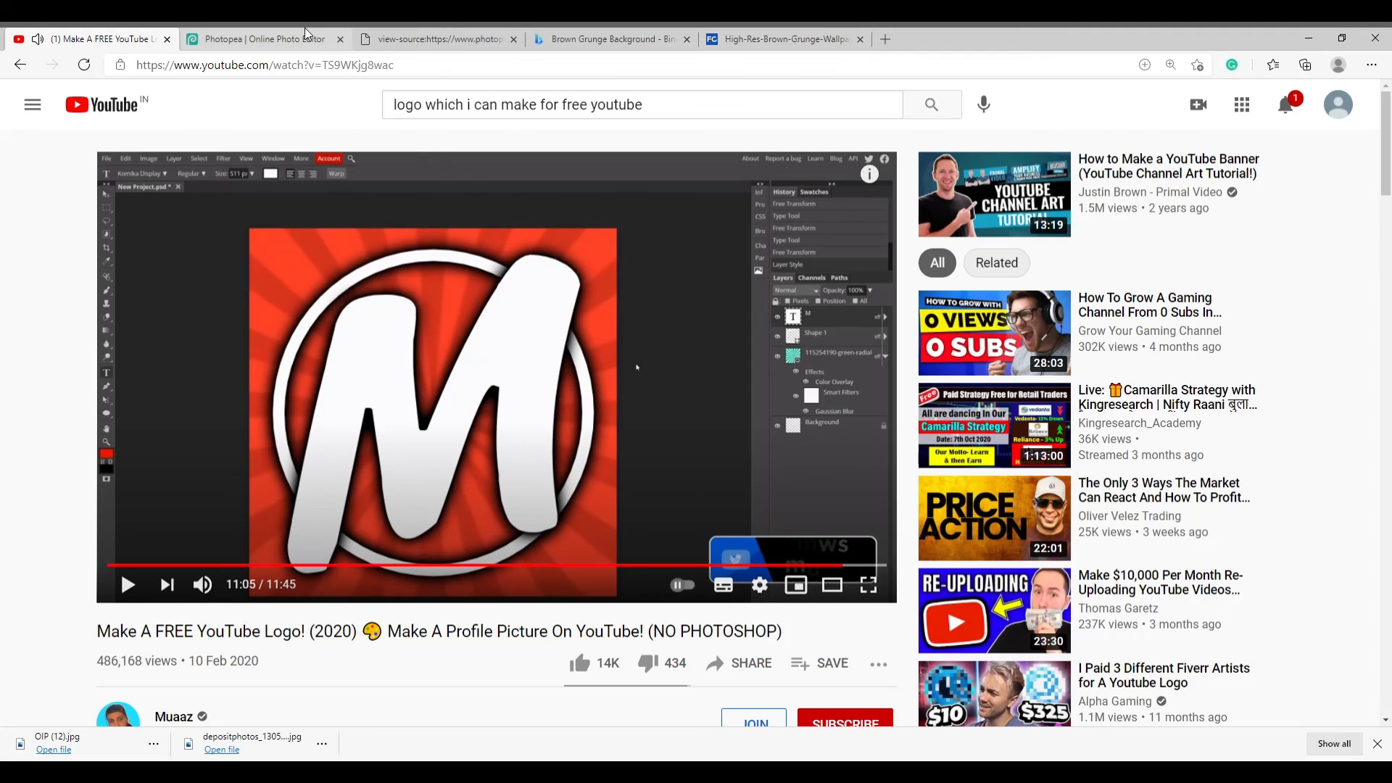
- Return to Photopea and save the GGG logo project as a PSD file
{"action": "left_click", "coordinate": [305, 30]}
{"action": "left_click", "coordinate": [14, 89]}
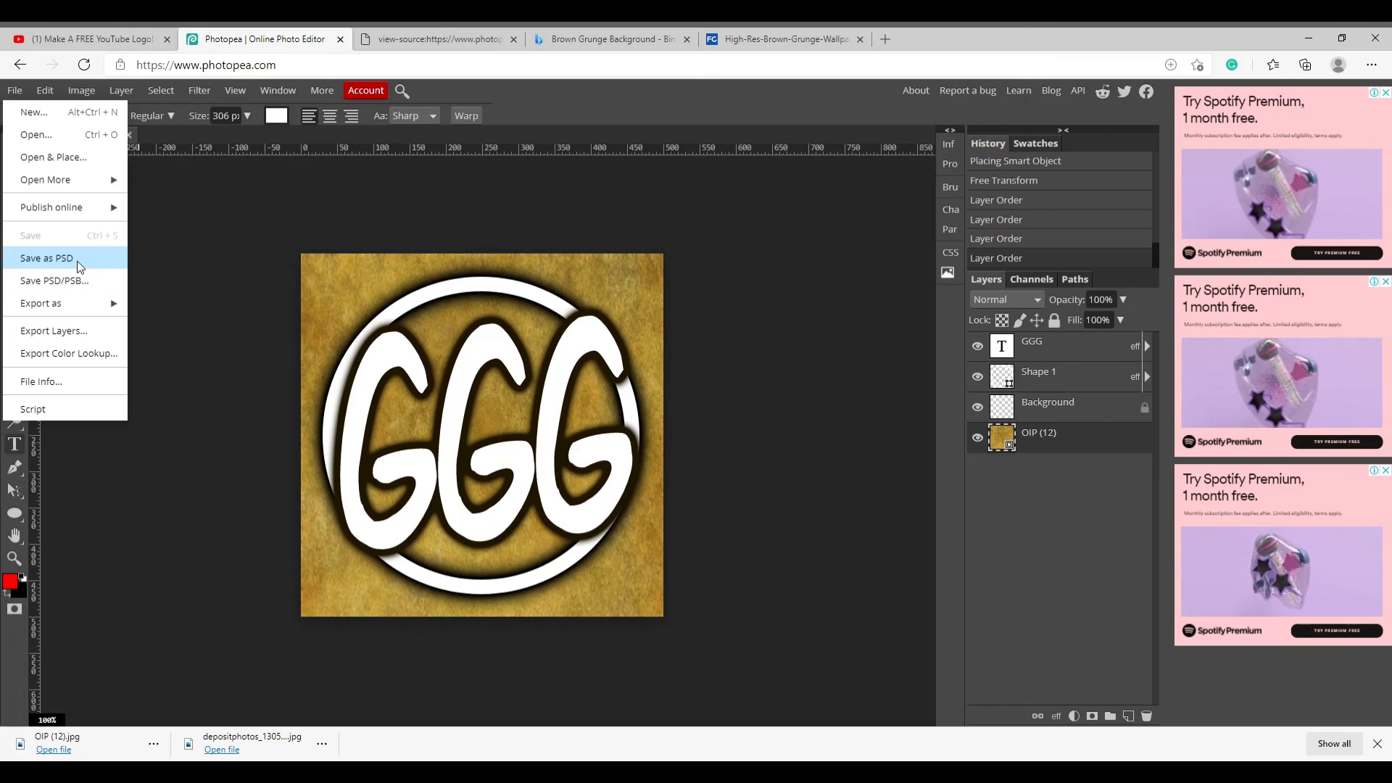
{"action": "left_click", "coordinate": [77, 261]}
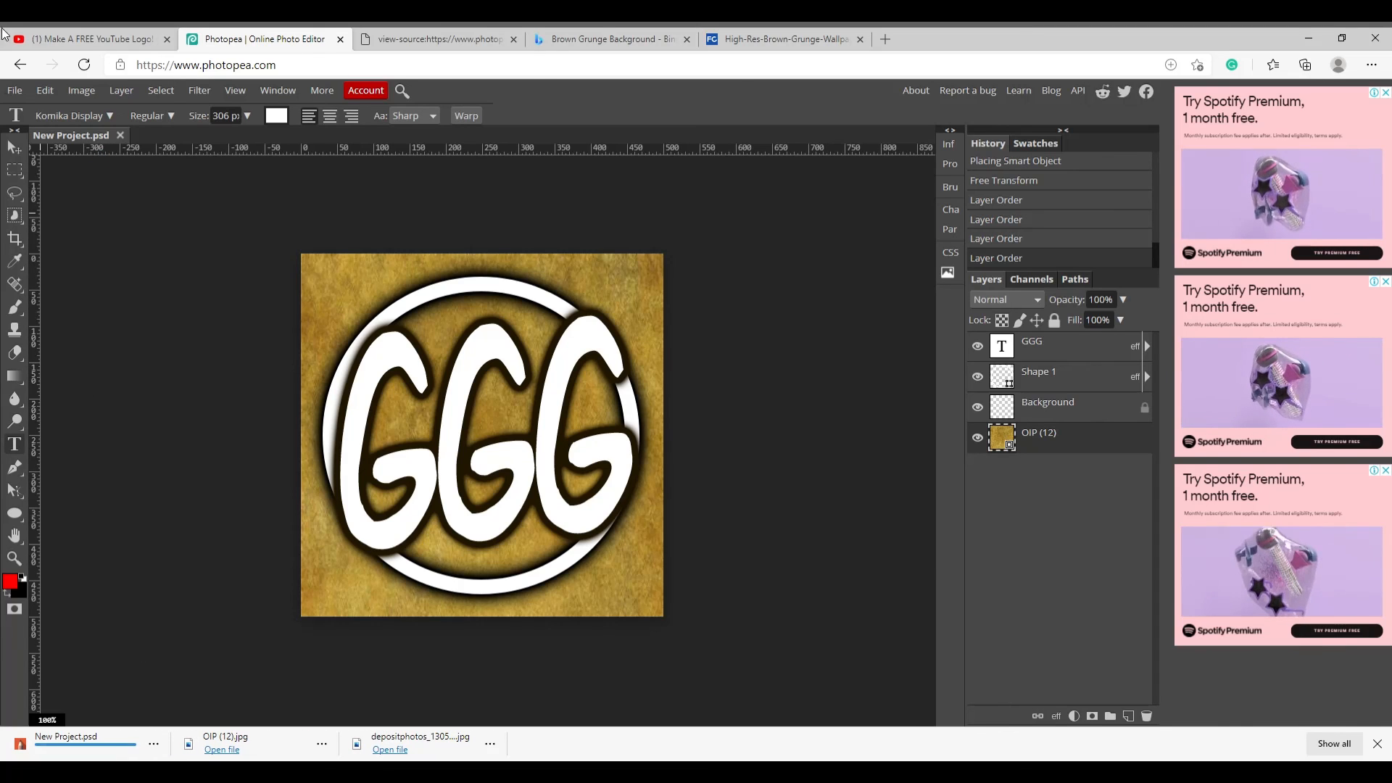
- Check the export part of the YouTube tutorial, and in Photopea export the logo as a 500 × 500 px PNG at 100% quality
{"action": "left_click", "coordinate": [84, 38]}
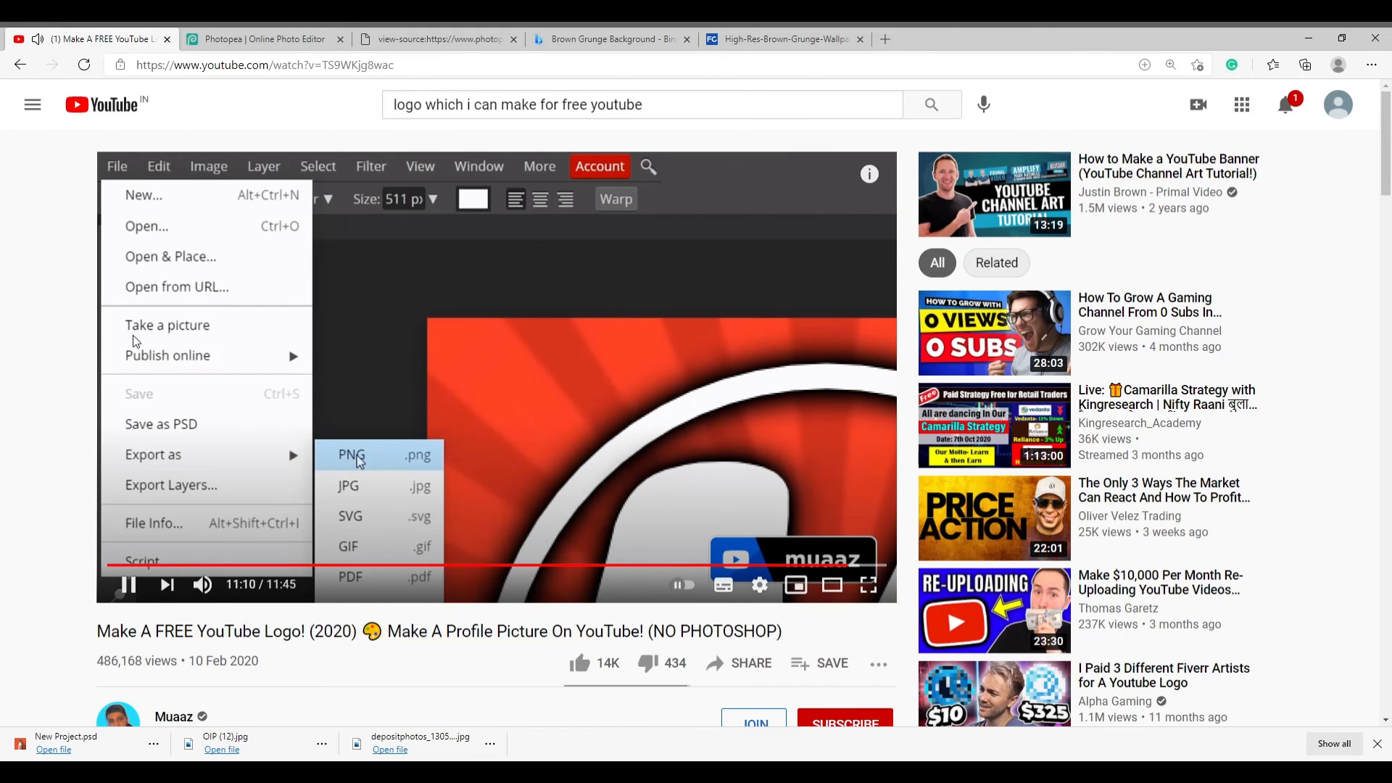
{"action": "left_click", "coordinate": [191, 41]}
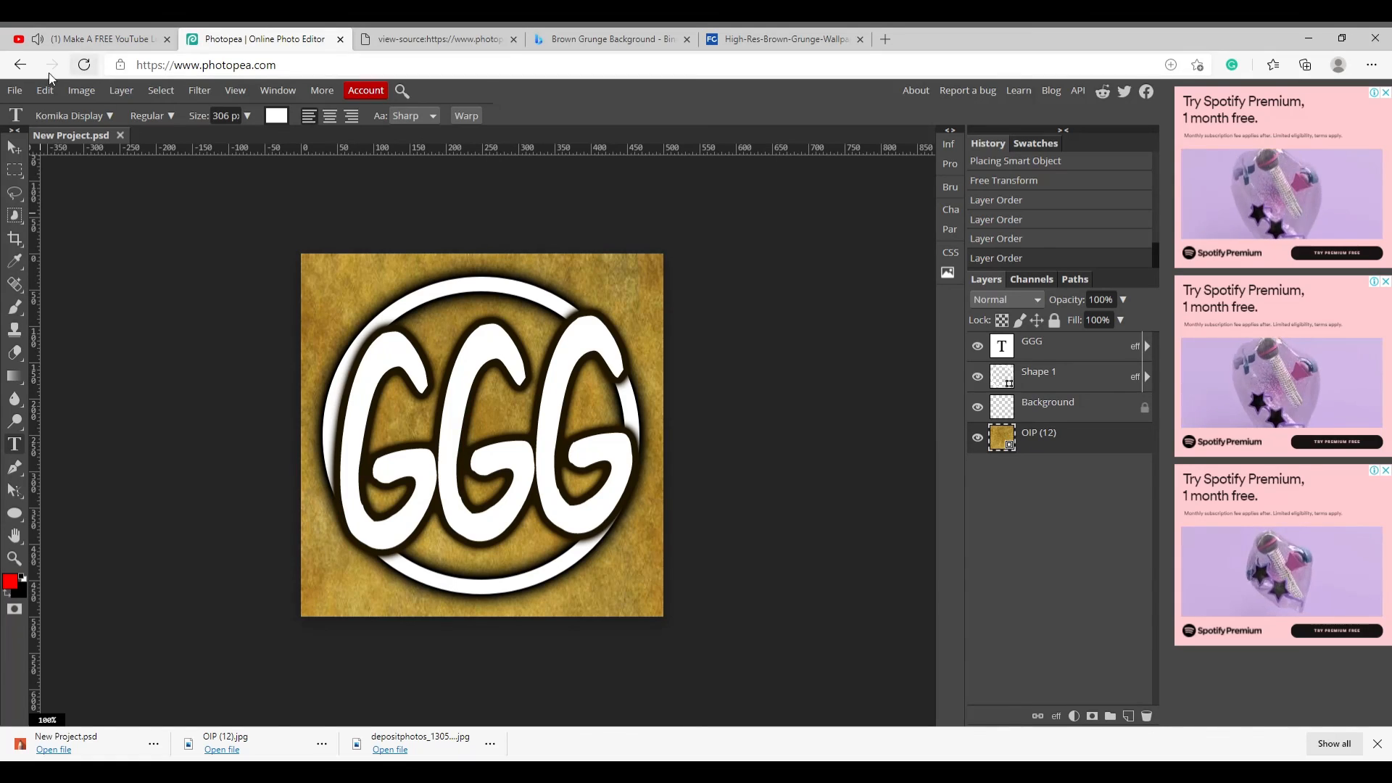
{"action": "left_click", "coordinate": [15, 90]}
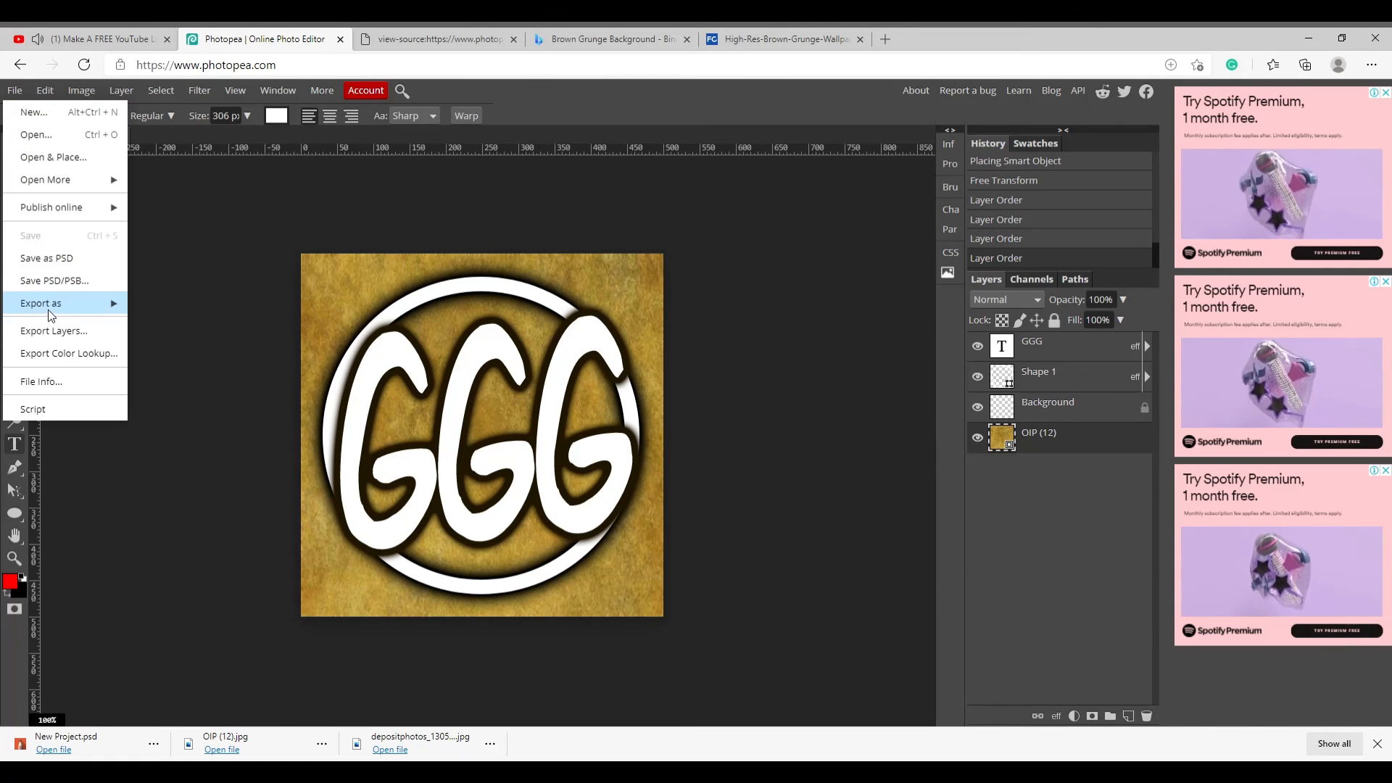
{"action": "mouse_move", "coordinate": [49, 309]}
{"action": "left_click", "coordinate": [185, 306]}
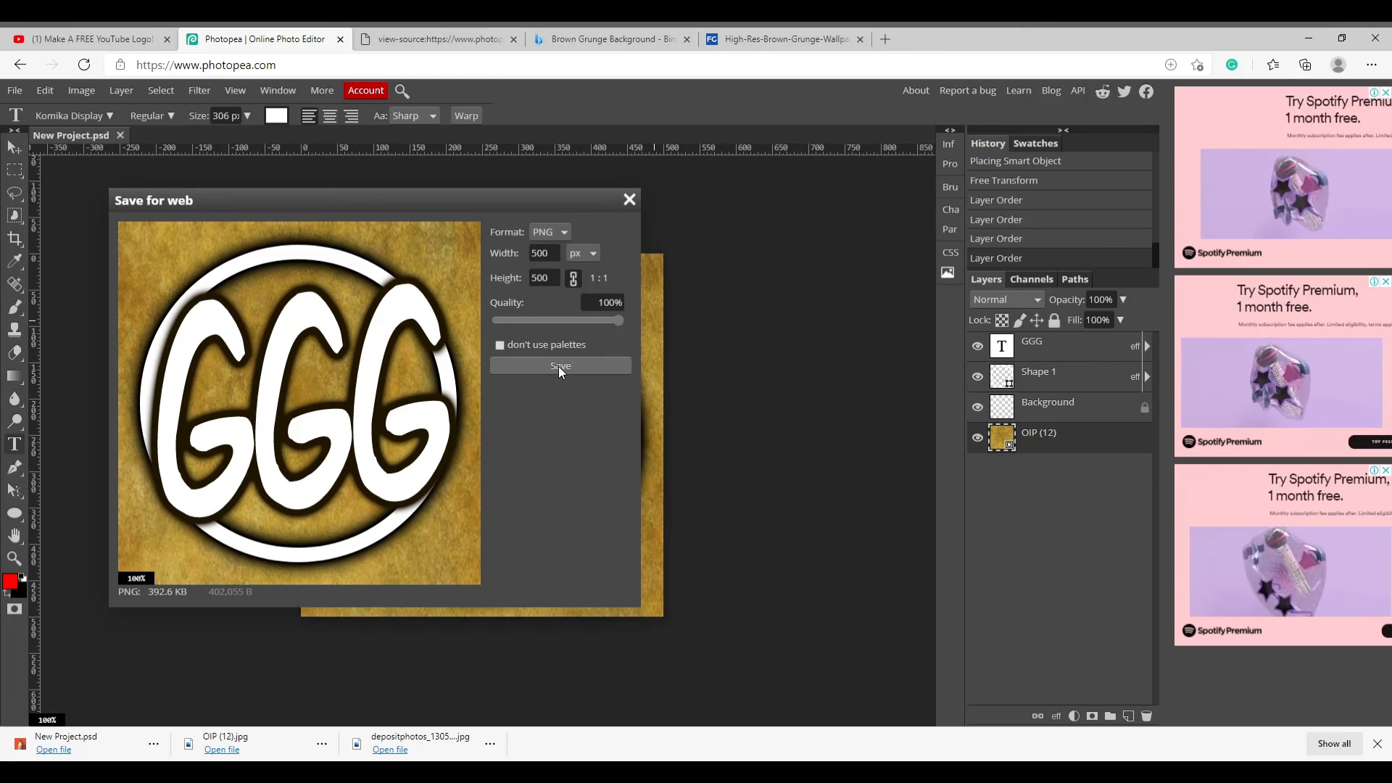
{"action": "left_click", "coordinate": [509, 364]}
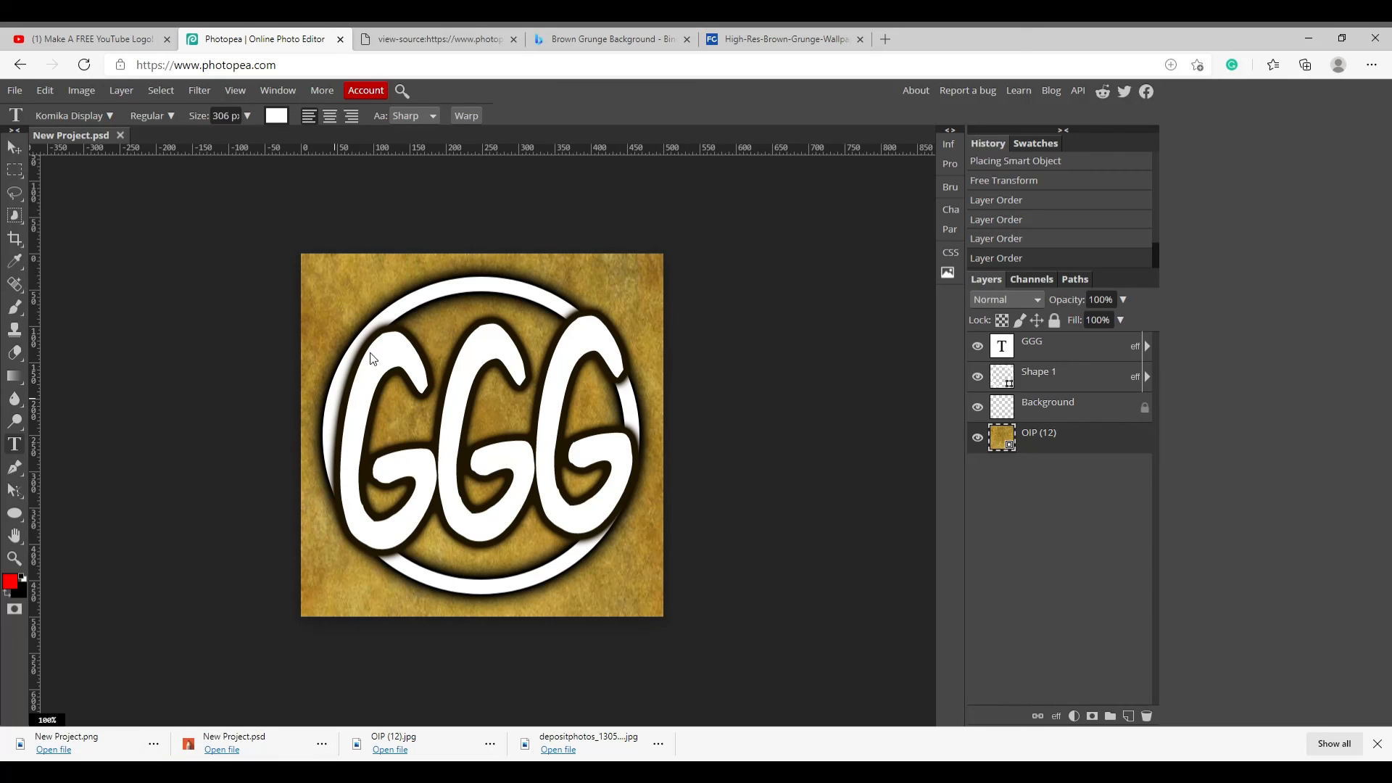
- Open YouTube in a new browser tab and switch to The Golden Grand Gang account
{"action": "left_click", "coordinate": [885, 38]}
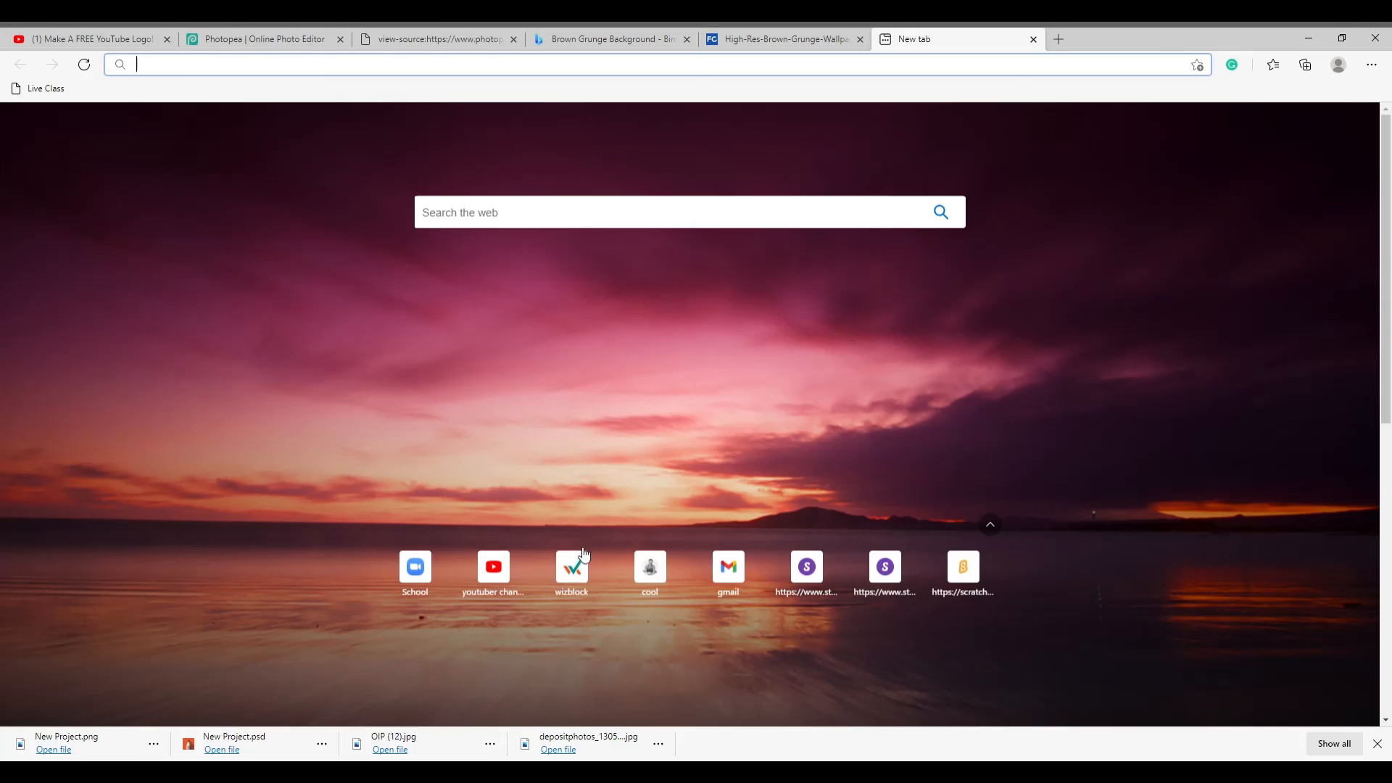
{"action": "left_click", "coordinate": [502, 581]}
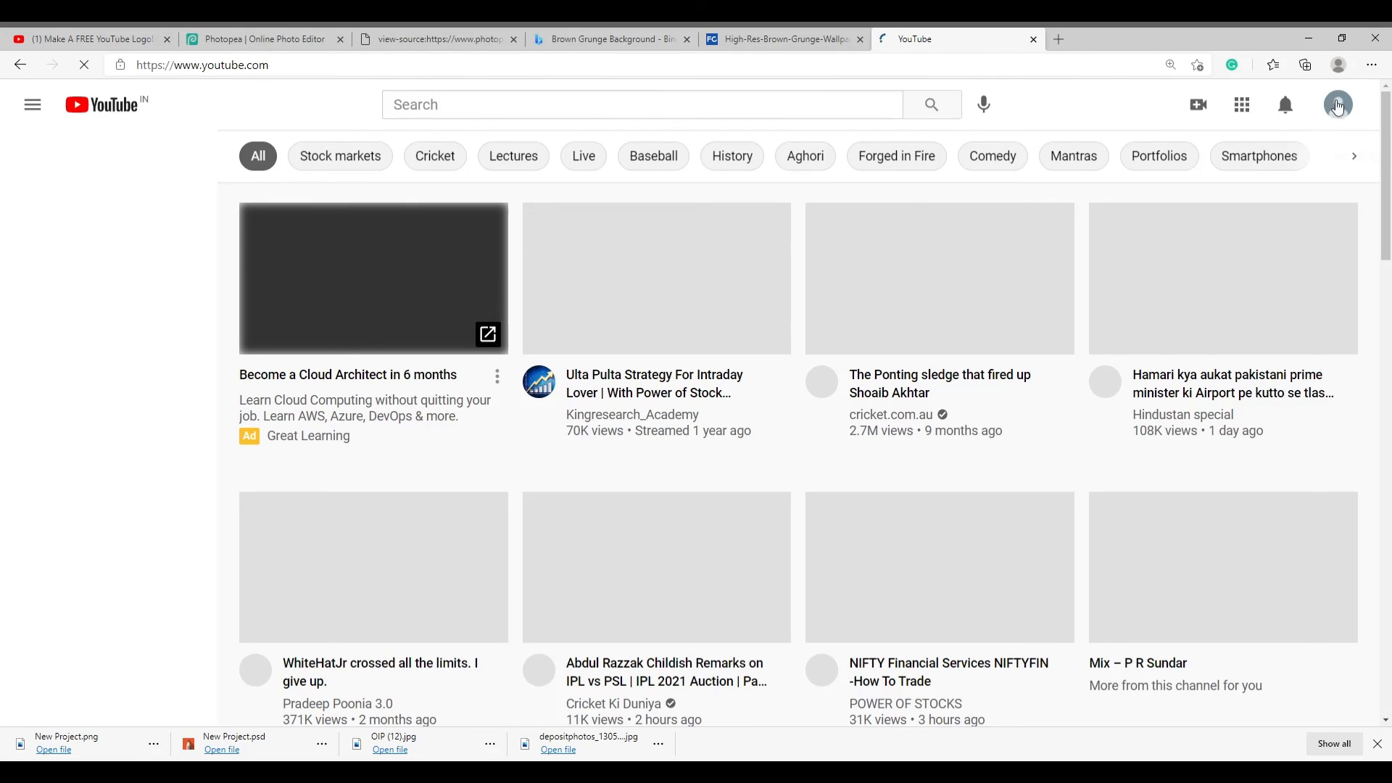
{"action": "left_click", "coordinate": [1338, 106]}
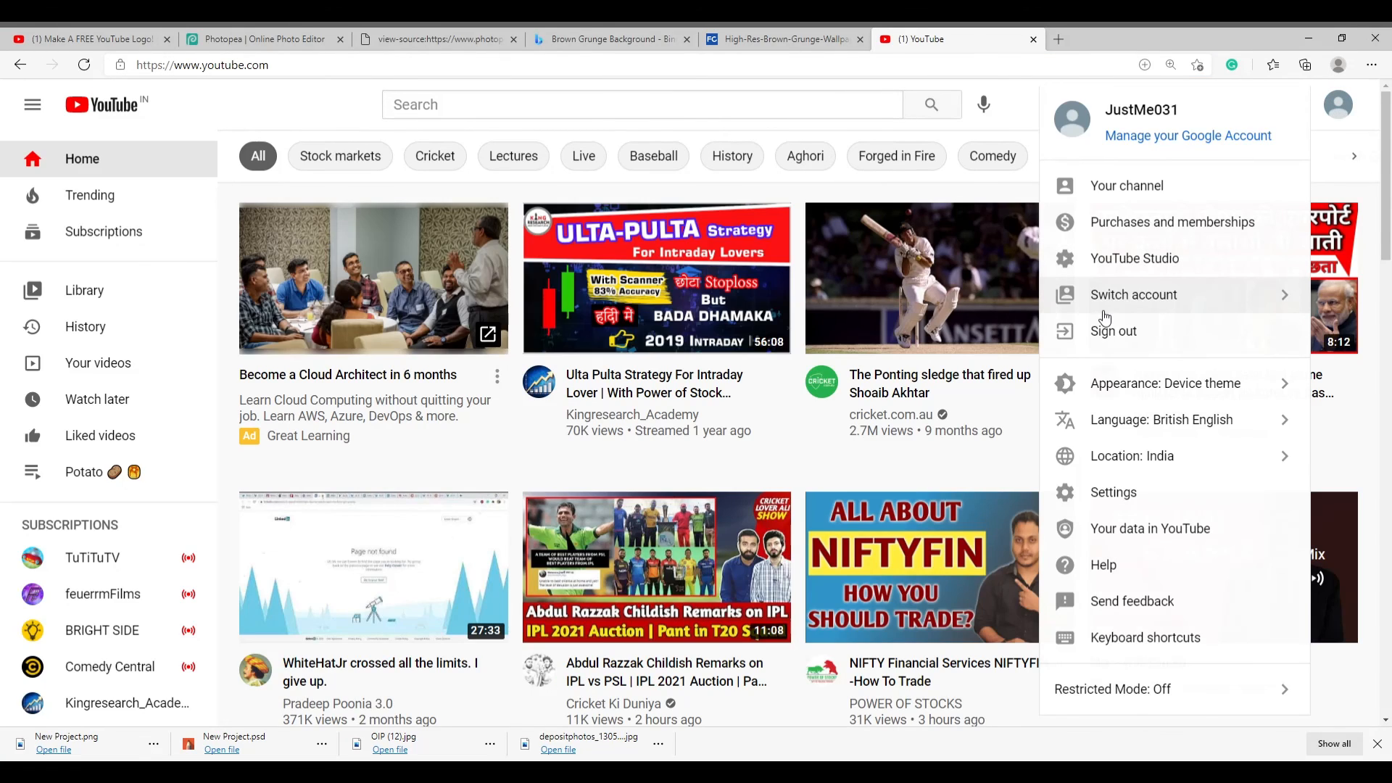
{"action": "left_click", "coordinate": [1136, 293]}
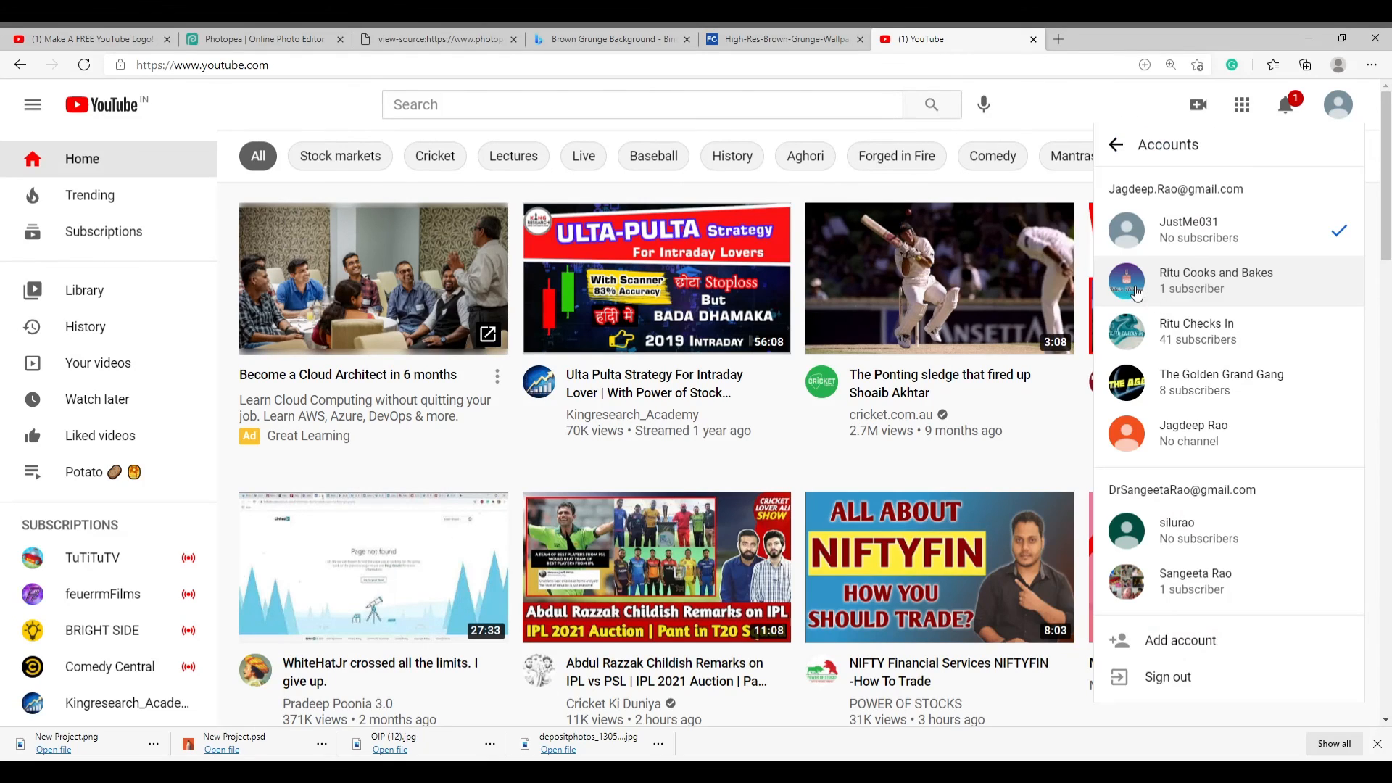
{"action": "left_click", "coordinate": [1168, 389]}
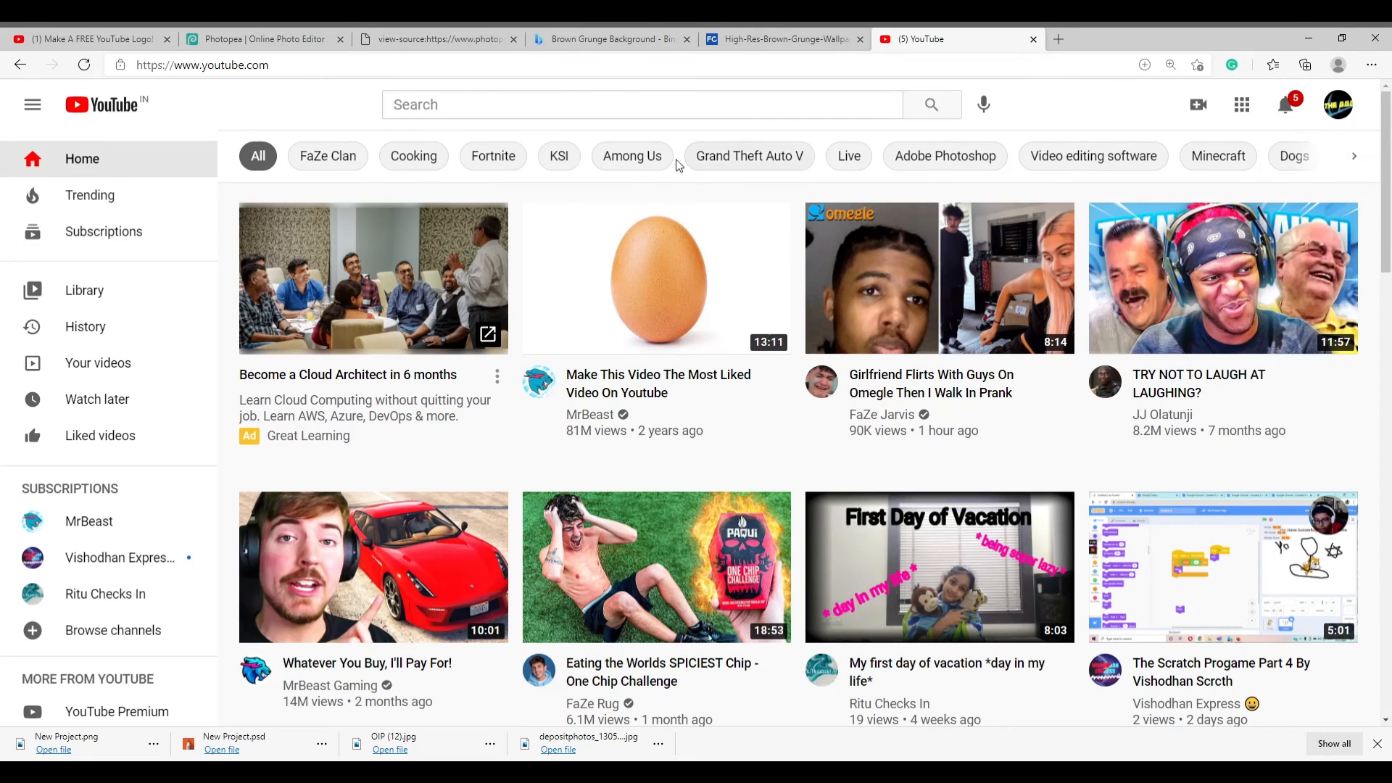
- Go to The Golden Grand Gang channel page and open its channel customization in YouTube Studio
{"action": "left_click", "coordinate": [437, 104]}
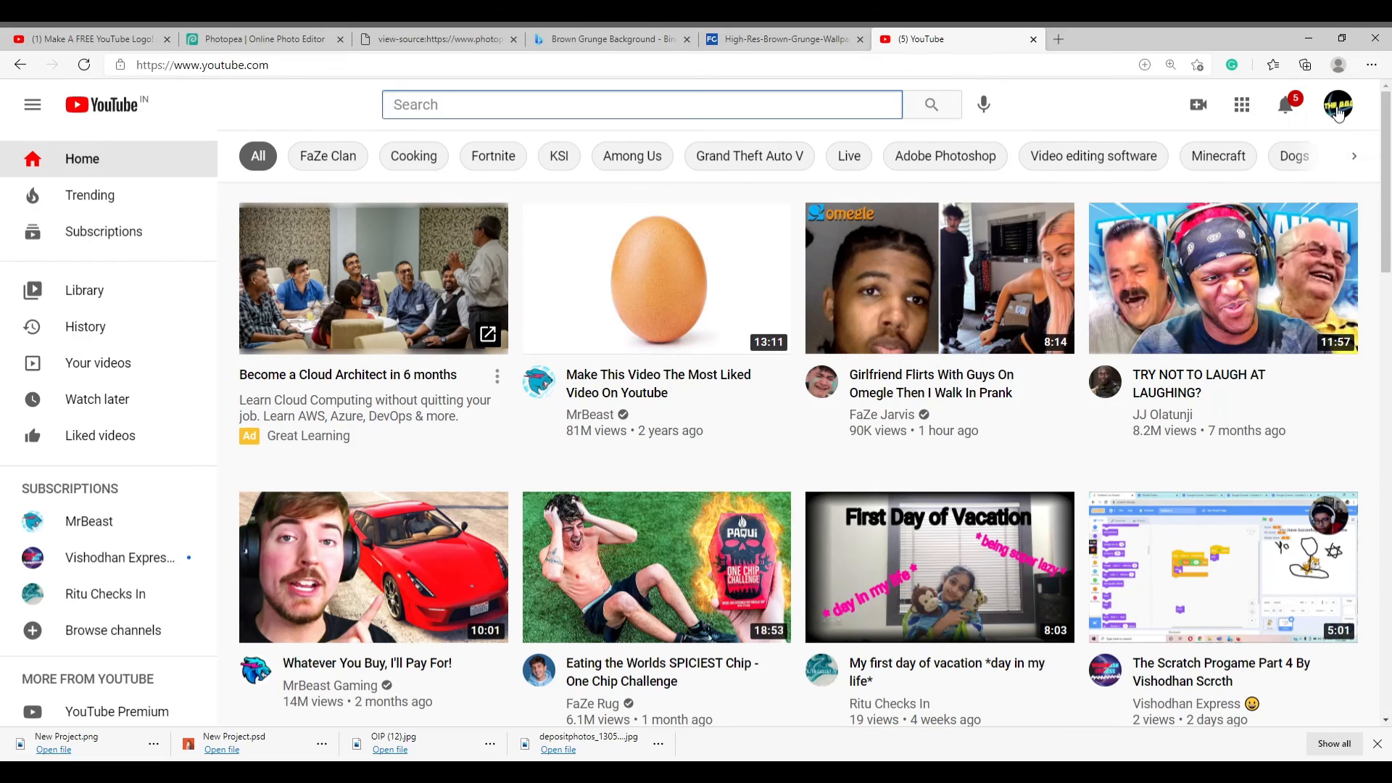
{"action": "left_click", "coordinate": [1338, 109]}
{"action": "left_click", "coordinate": [1159, 187]}
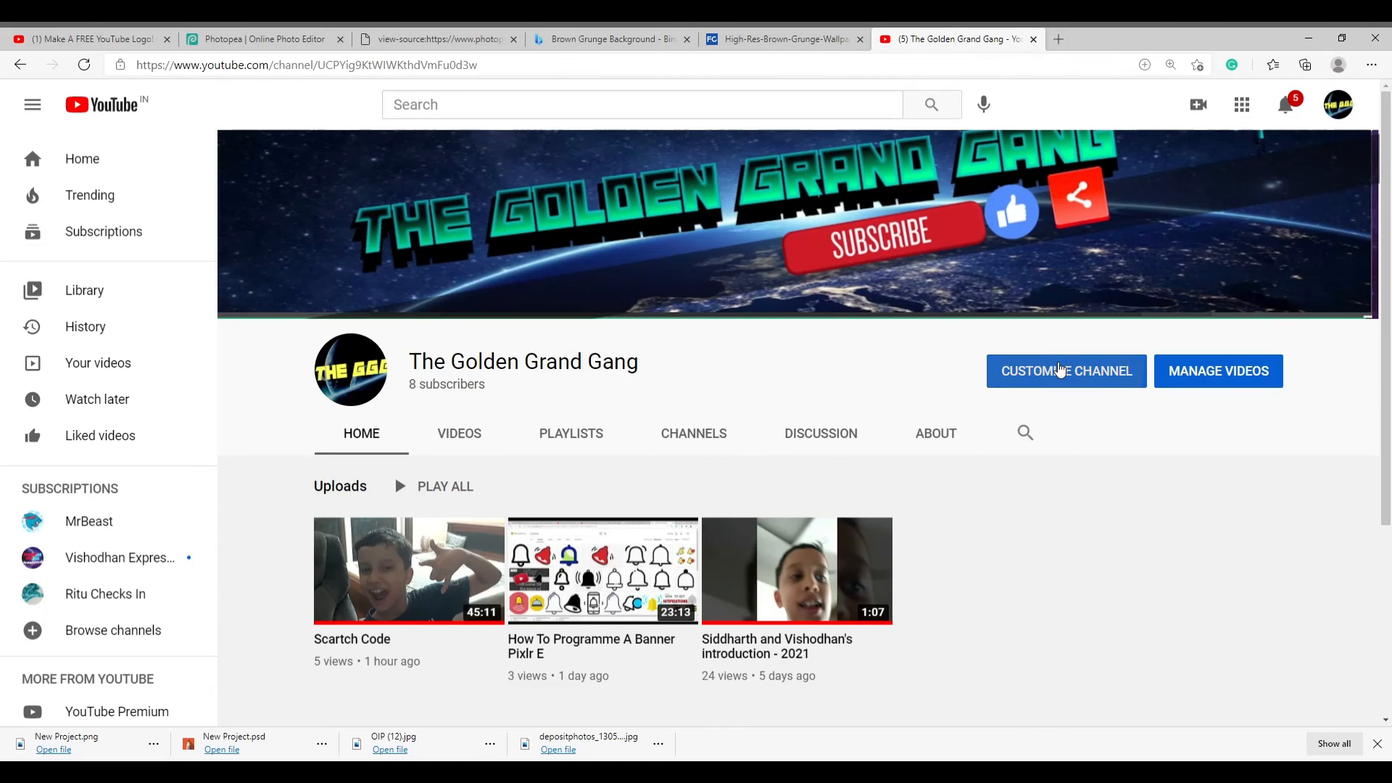
{"action": "left_click", "coordinate": [1060, 369]}
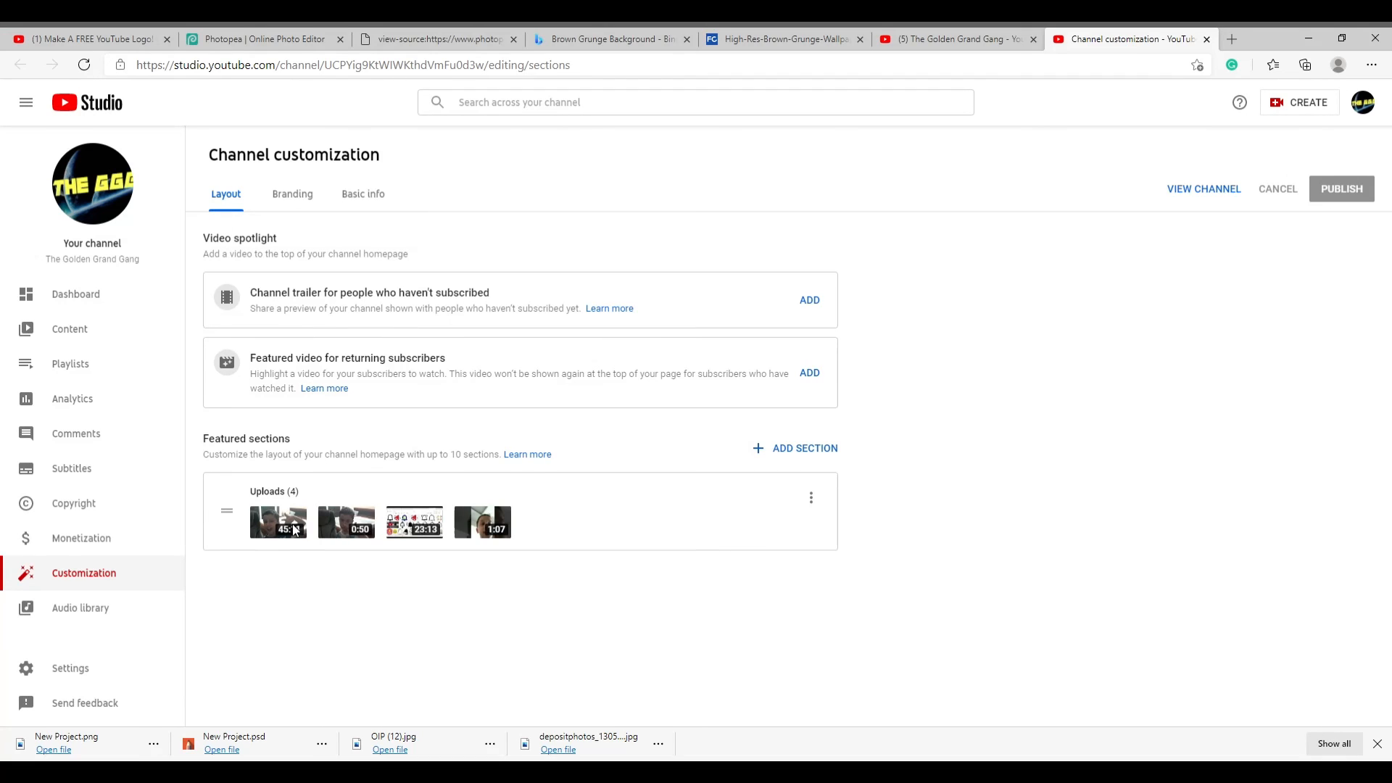
- Replace the channel's profile picture with the exported GGG logo, publish the branding change, and open the channel
{"action": "left_click", "coordinate": [310, 205]}
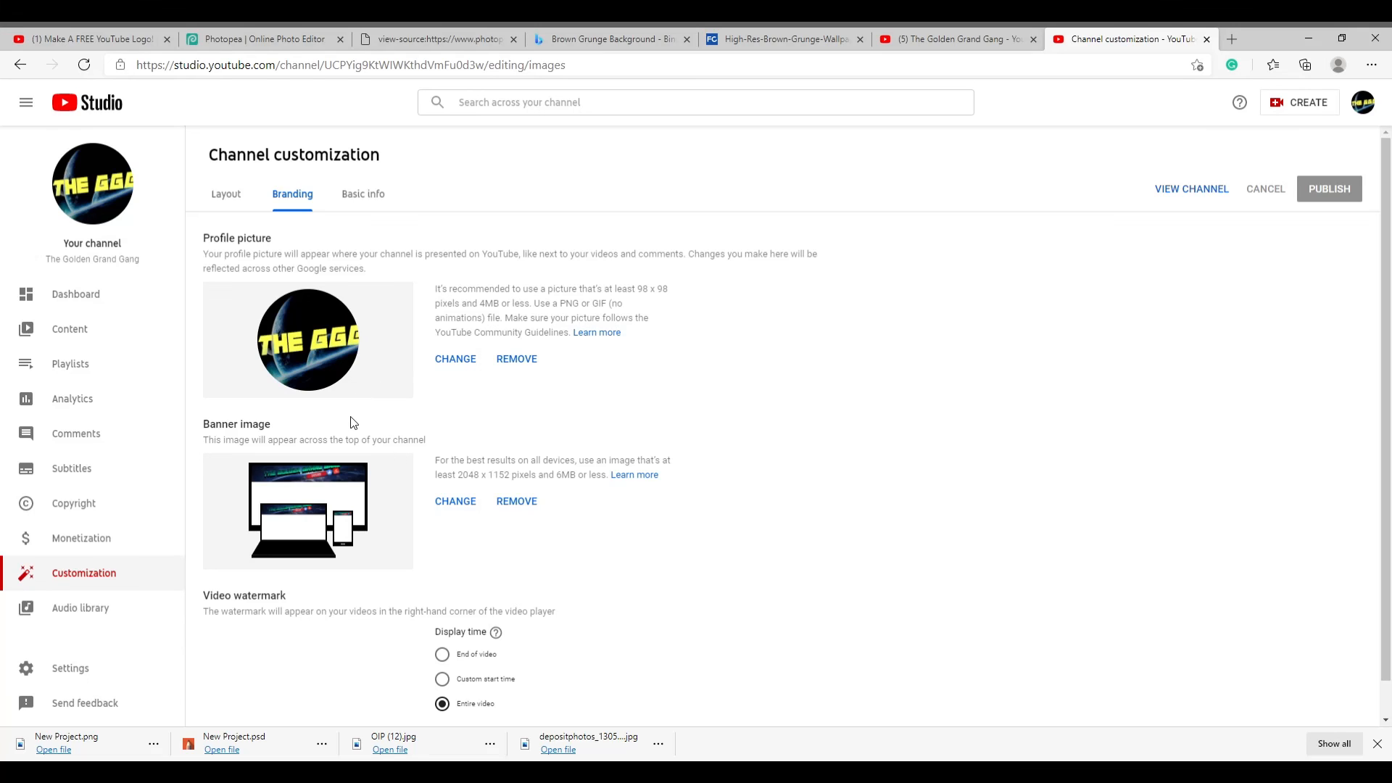
{"action": "scroll", "coordinate": [330, 498], "scroll_direction": "down", "scroll_amount": 1}
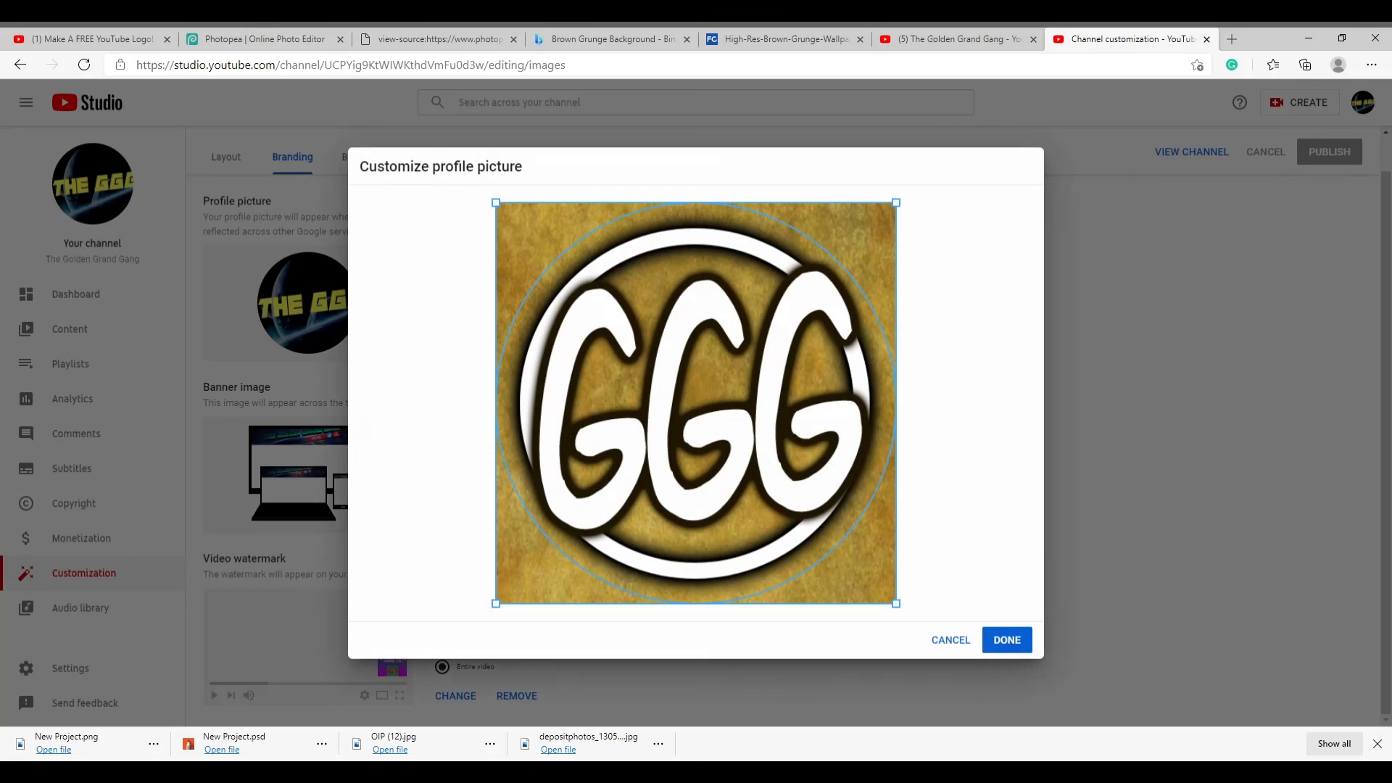
{"action": "left_click", "coordinate": [1006, 645]}
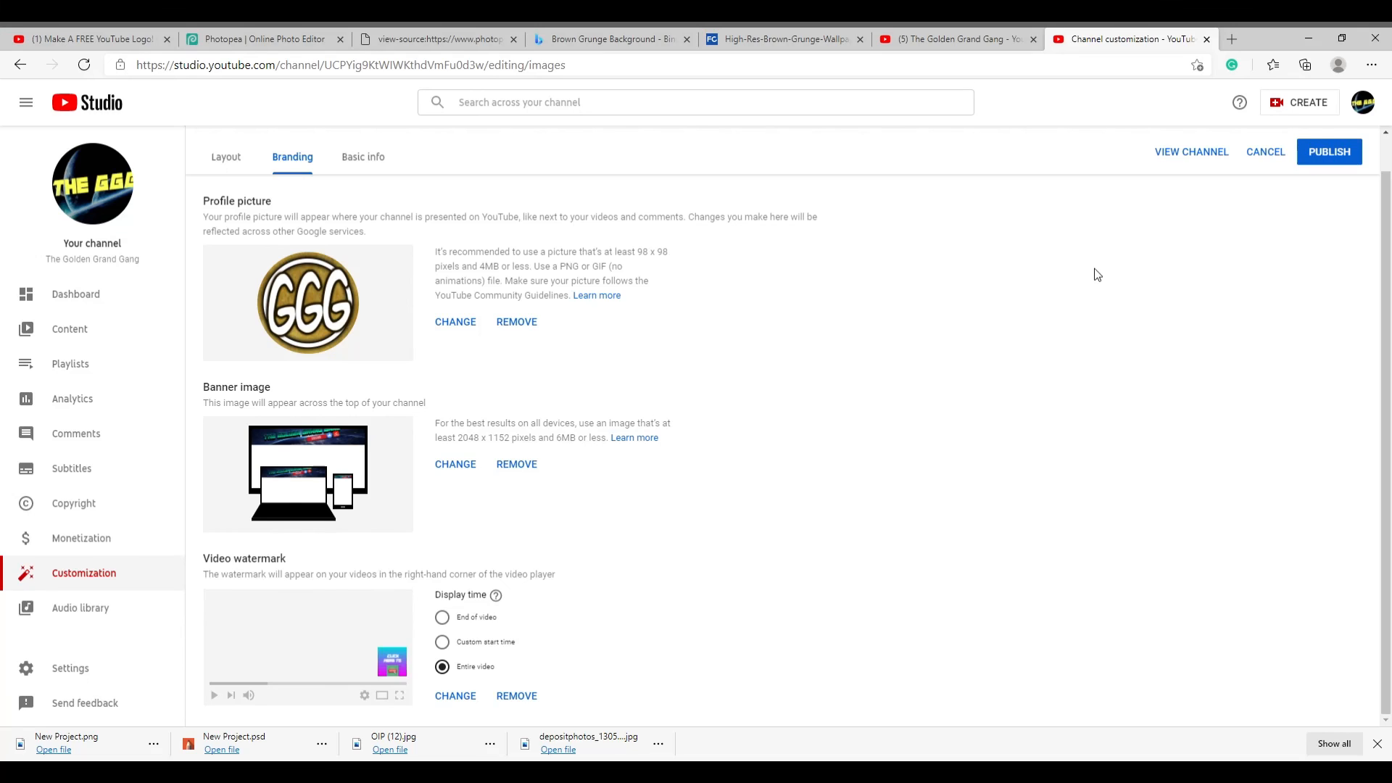
{"action": "left_click", "coordinate": [1346, 164]}
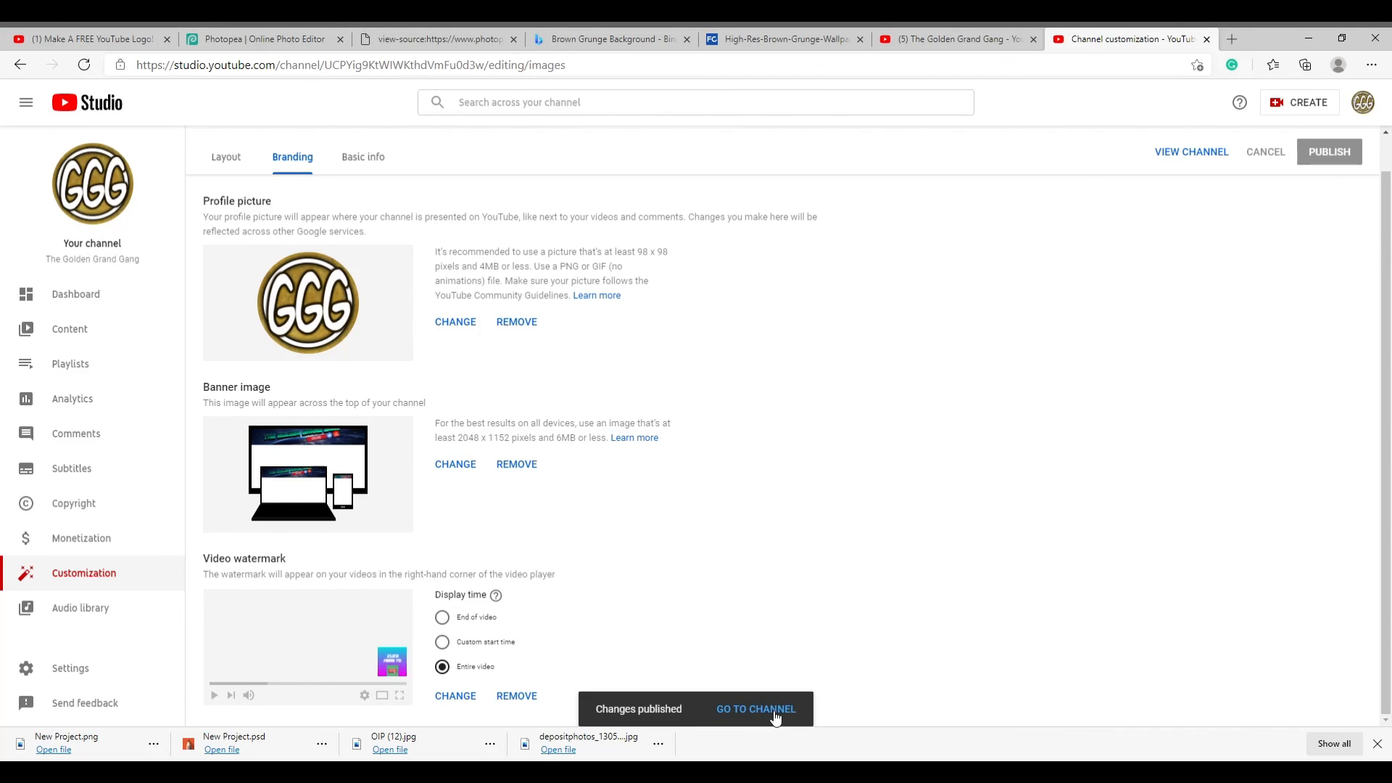
{"action": "left_click", "coordinate": [775, 715]}
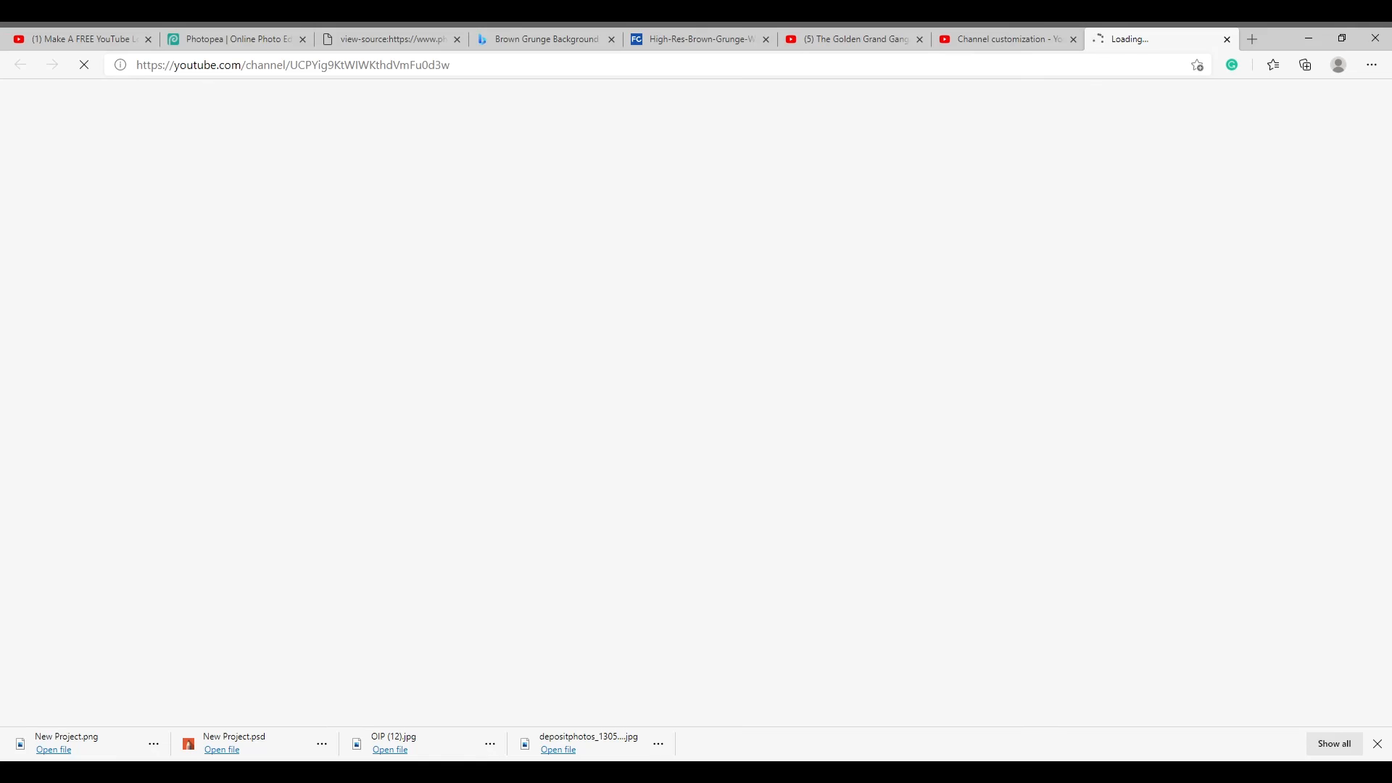